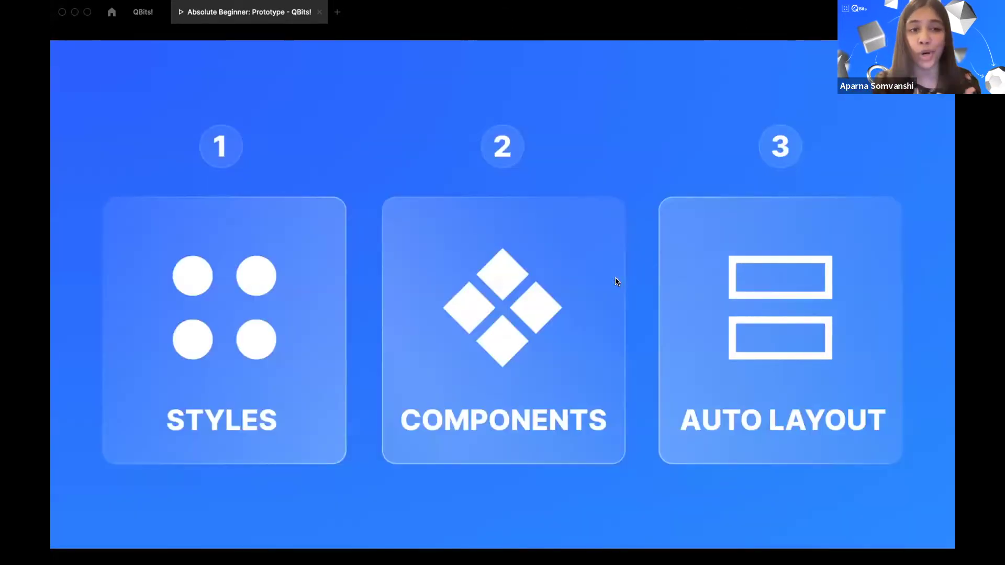
left_click(687, 317)
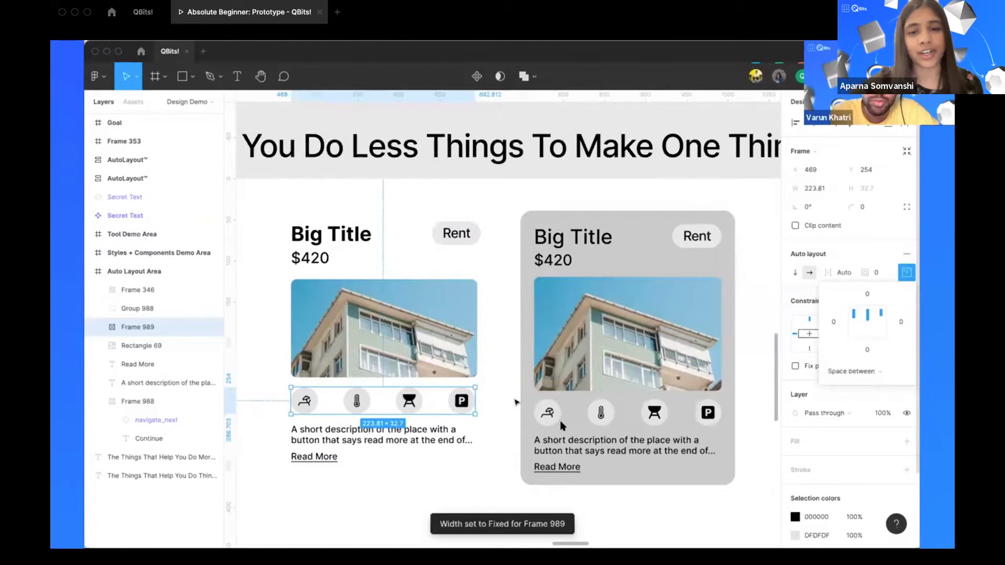
key("Right")
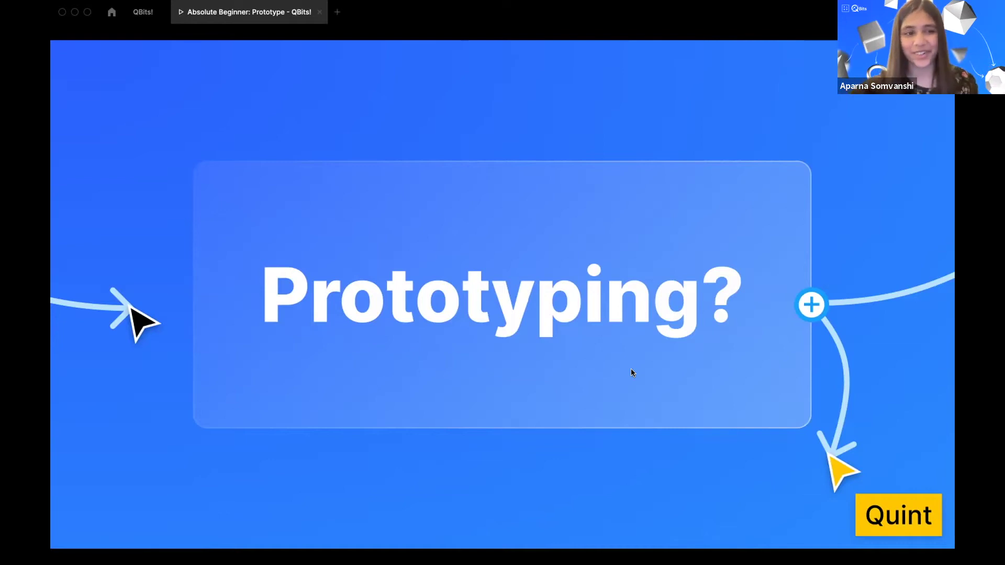
left_click(631, 372)
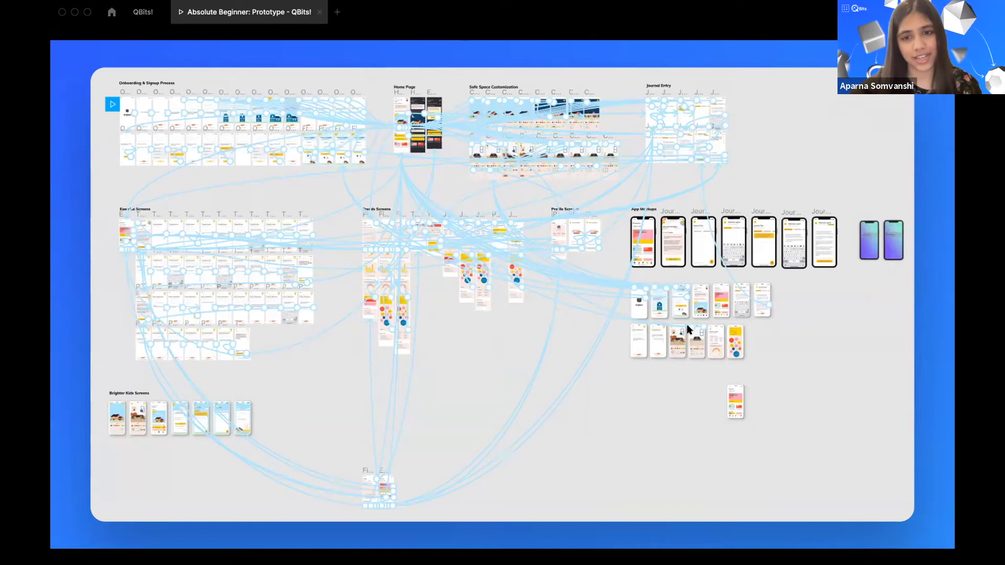
key("Right")
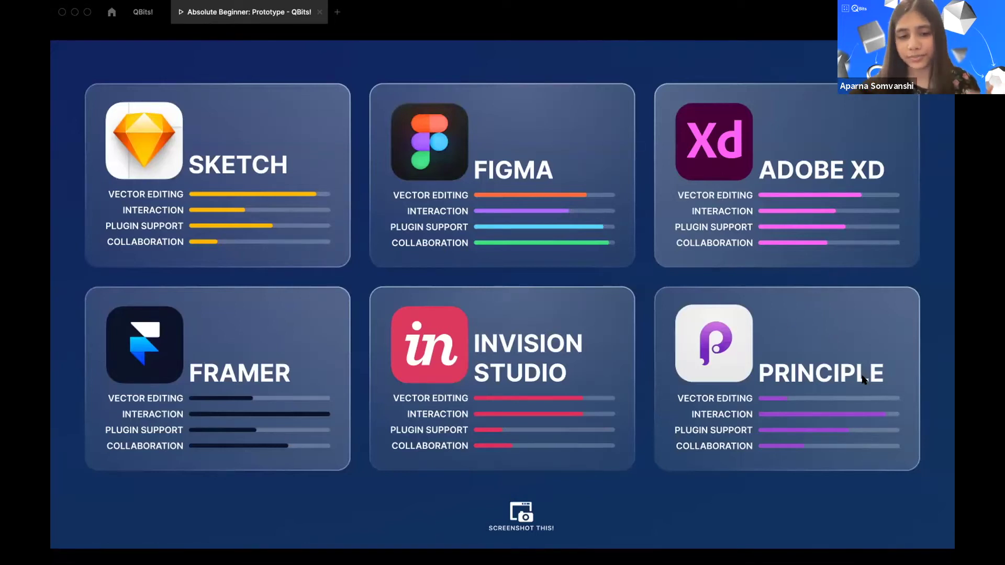
left_click(721, 423)
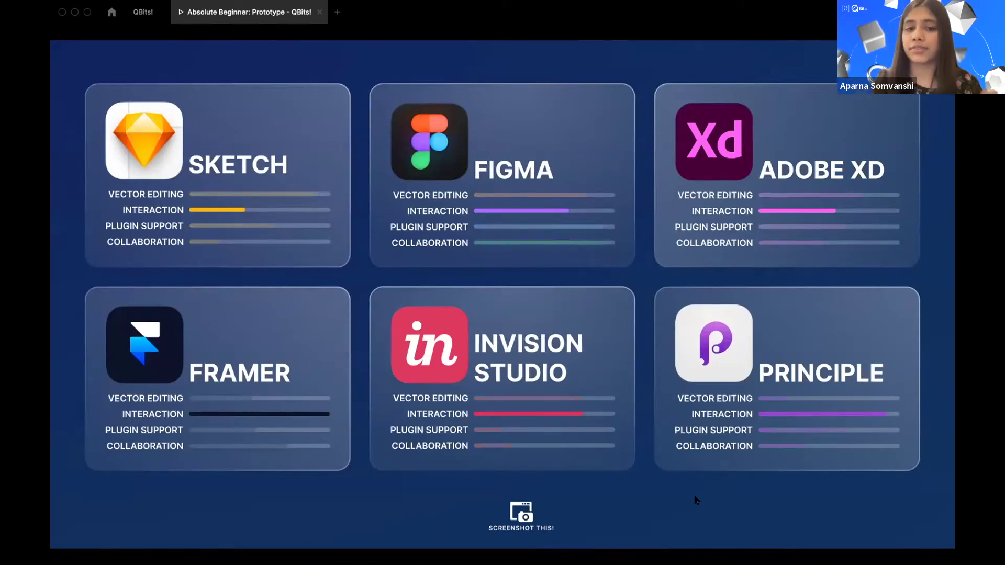
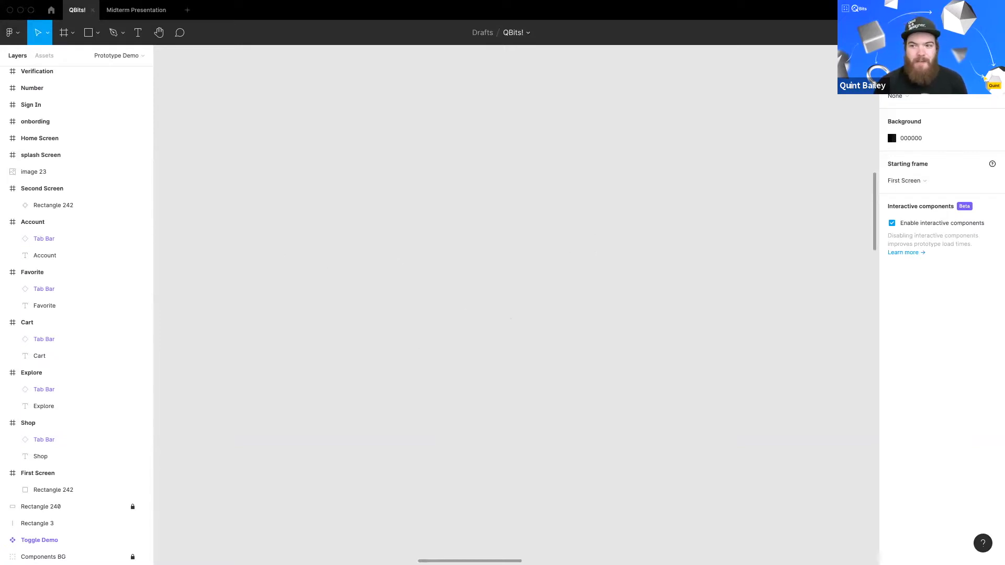
Step: Draw a freehand frame about 1152 × 991 on the empty canvas, then select and reposition it
key("alt+8")
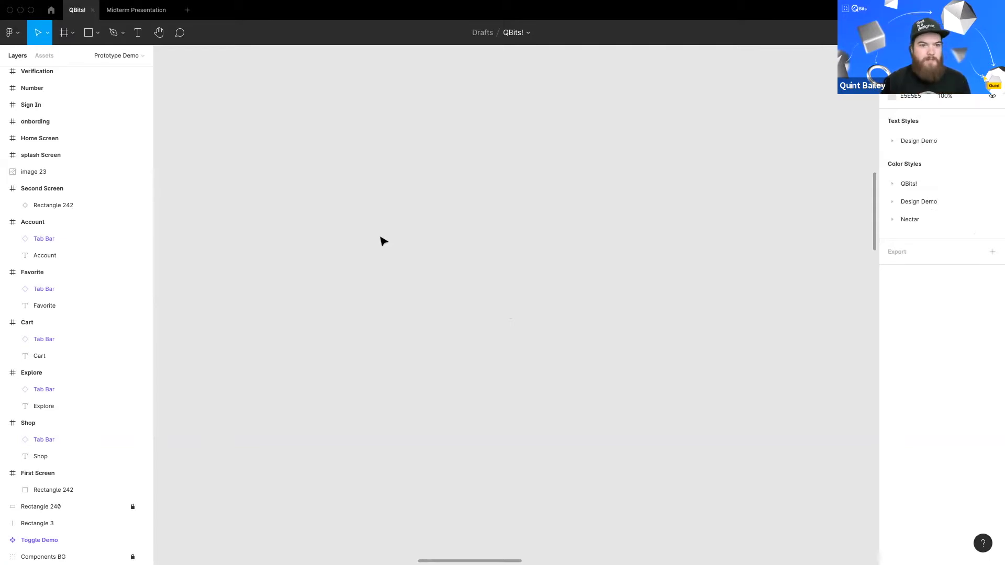
left_click(64, 32)
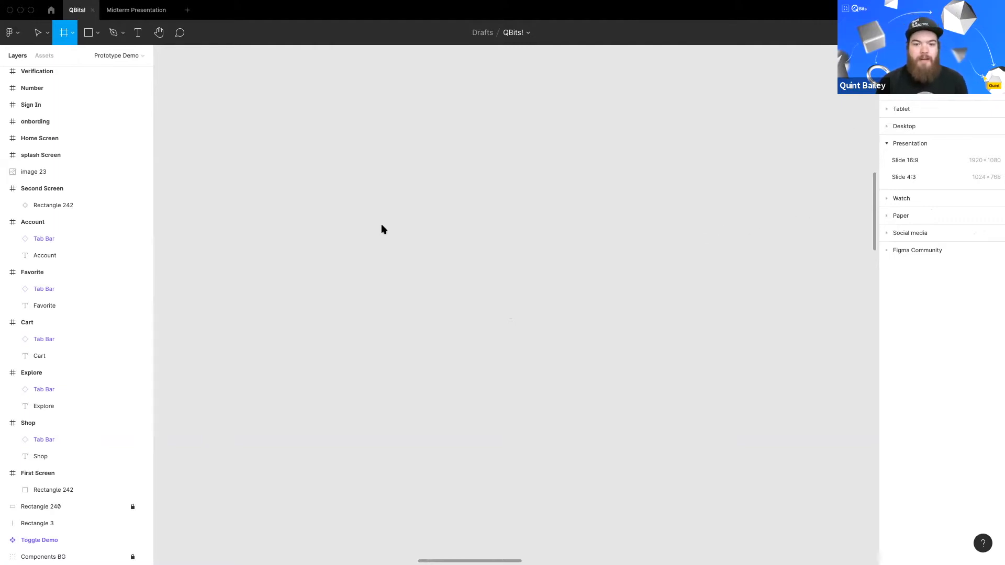
left_click_drag(265, 116, 516, 331)
left_click(595, 364)
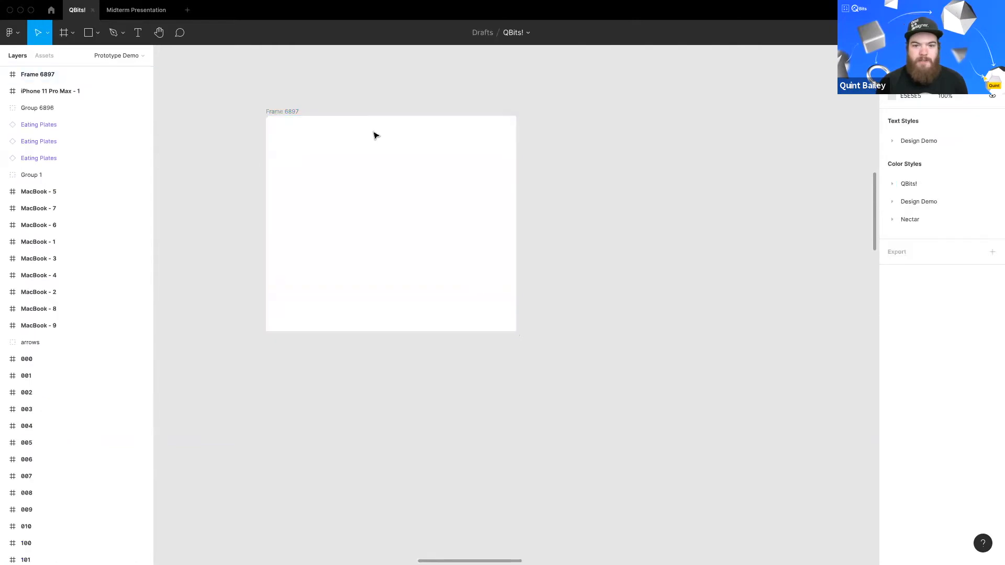
left_click(343, 143)
left_click_drag(284, 115, 599, 220)
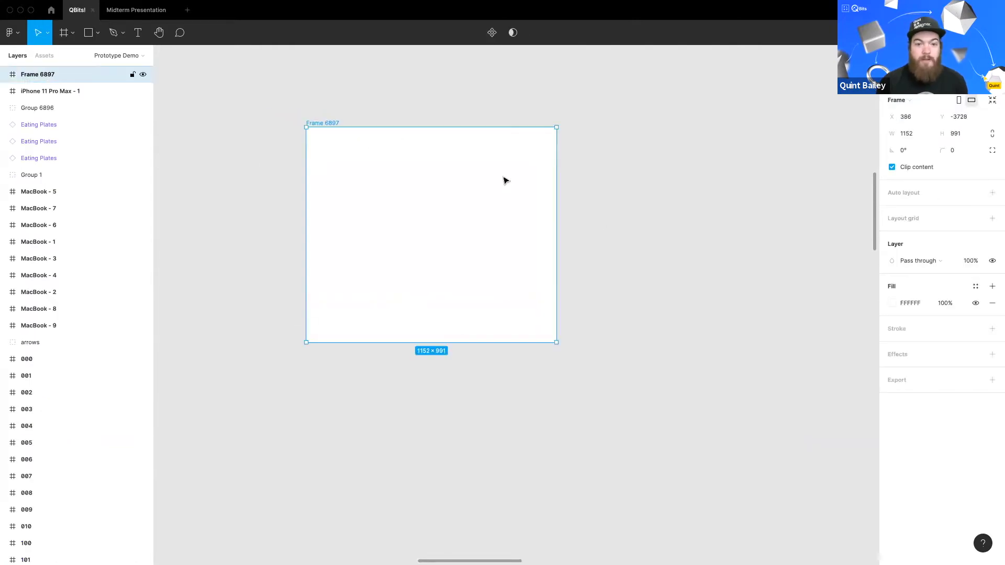
Step: Try drawing a rectangle over the freehand frame, then delete the rectangle and the frame
left_click(93, 36)
mouse_move(700, 273)
left_mouse_down()
mouse_move(628, 202)
mouse_move(581, 228)
mouse_move(545, 227)
mouse_move(370, 132)
mouse_move(365, 181)
mouse_move(392, 224)
mouse_move(442, 225)
left_mouse_up()
left_click(619, 227)
key("Delete")
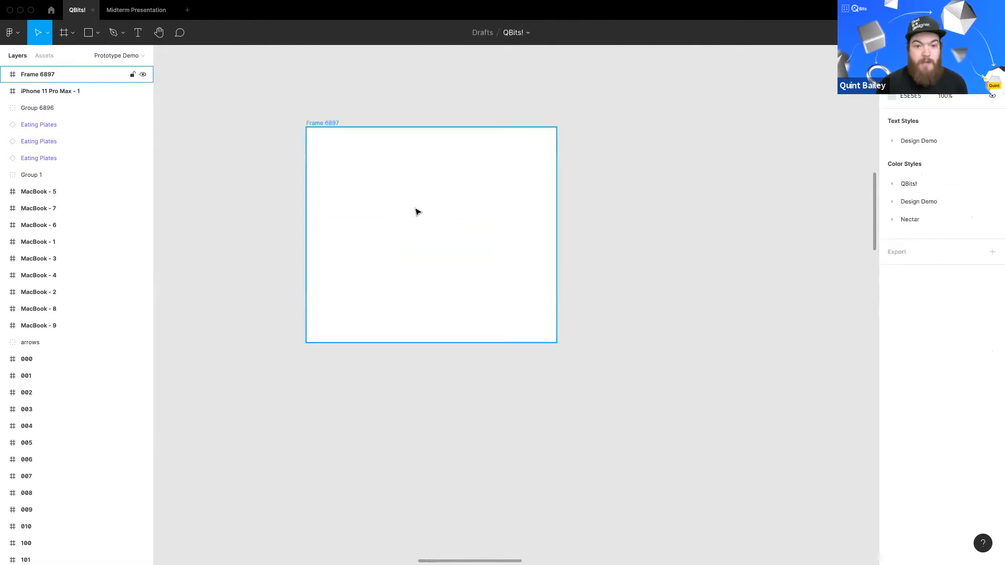
left_click(325, 125)
key("Delete")
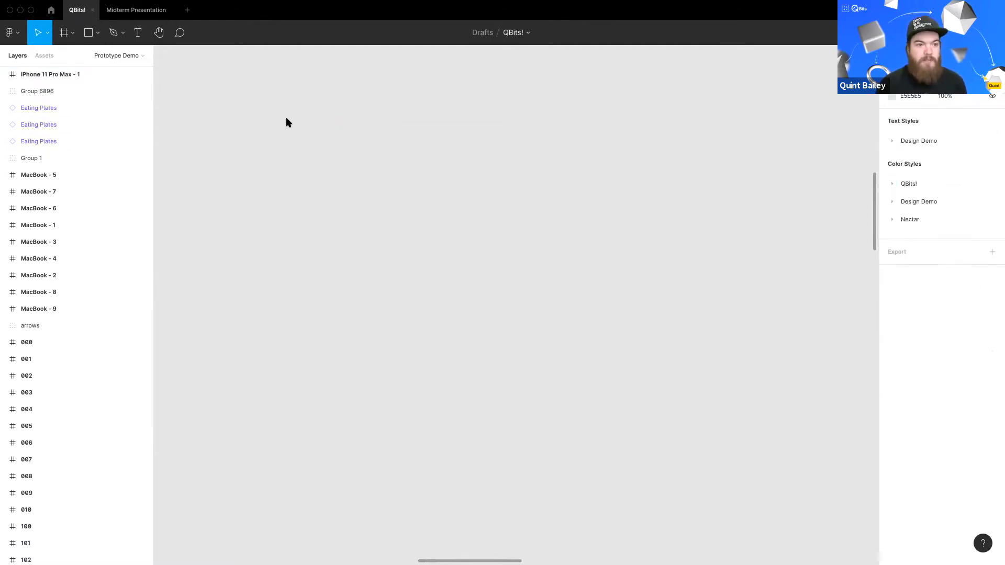
Step: Browse the Frame tool's size presets for phones, desktop, presentation, paper and social media
left_click(57, 41)
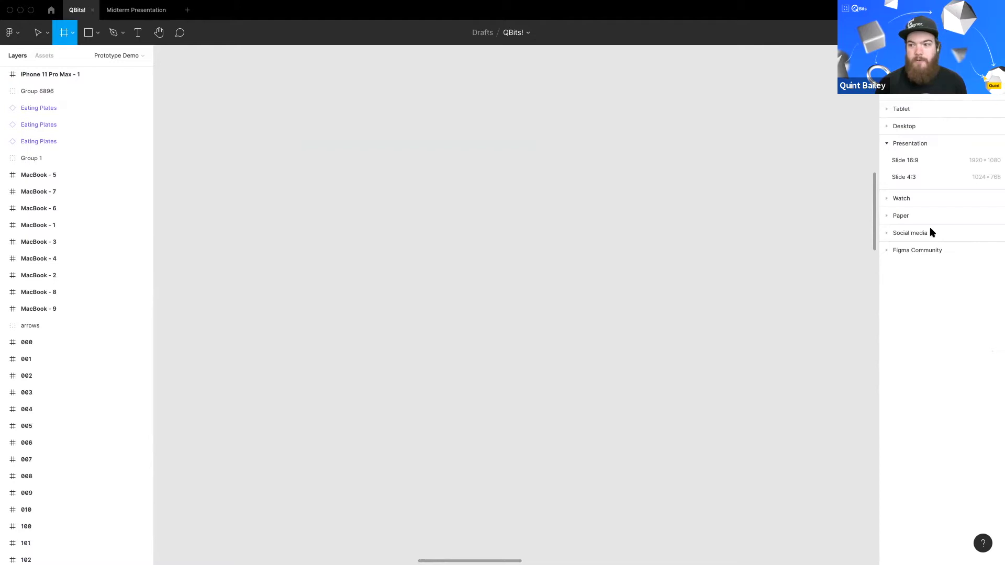
left_click(909, 144)
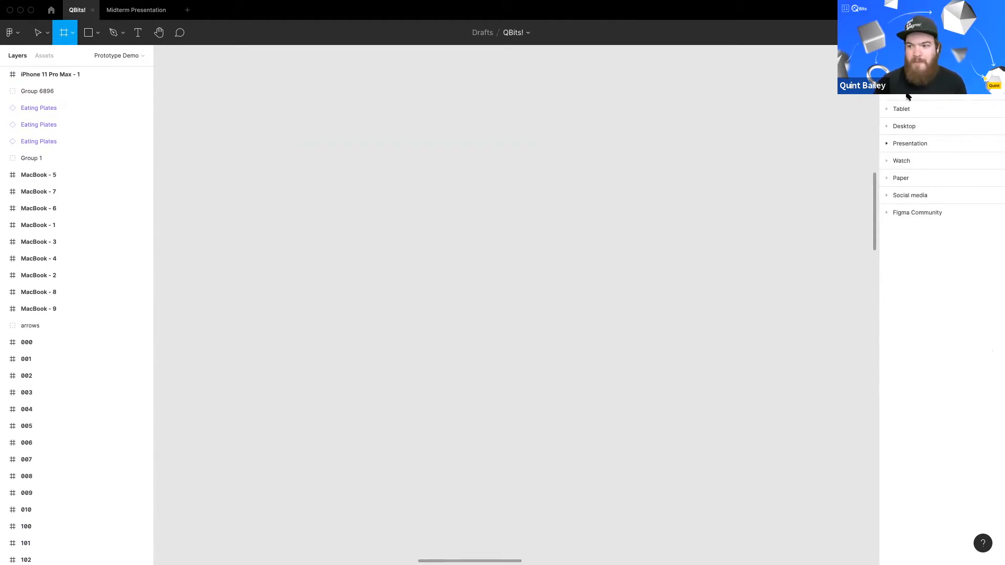
scroll(905, 117, "up", 3)
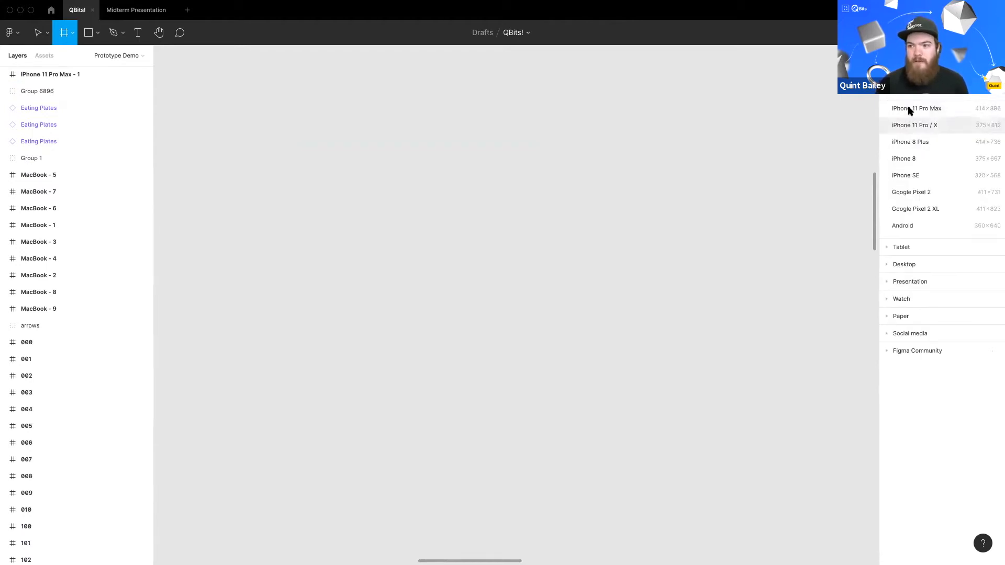
left_click(903, 247)
left_click(906, 215)
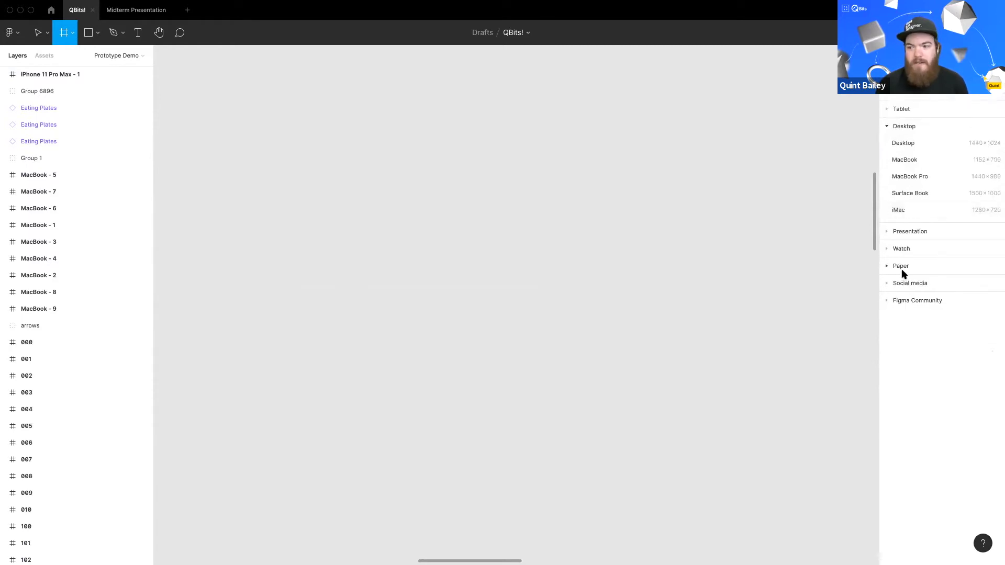
left_click(914, 265)
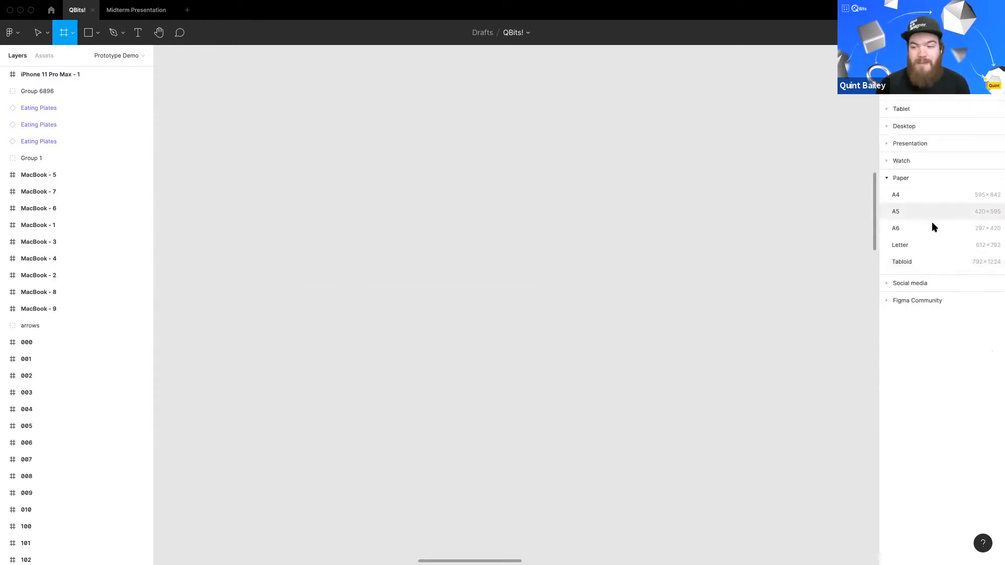
left_click(908, 284)
left_click(917, 365)
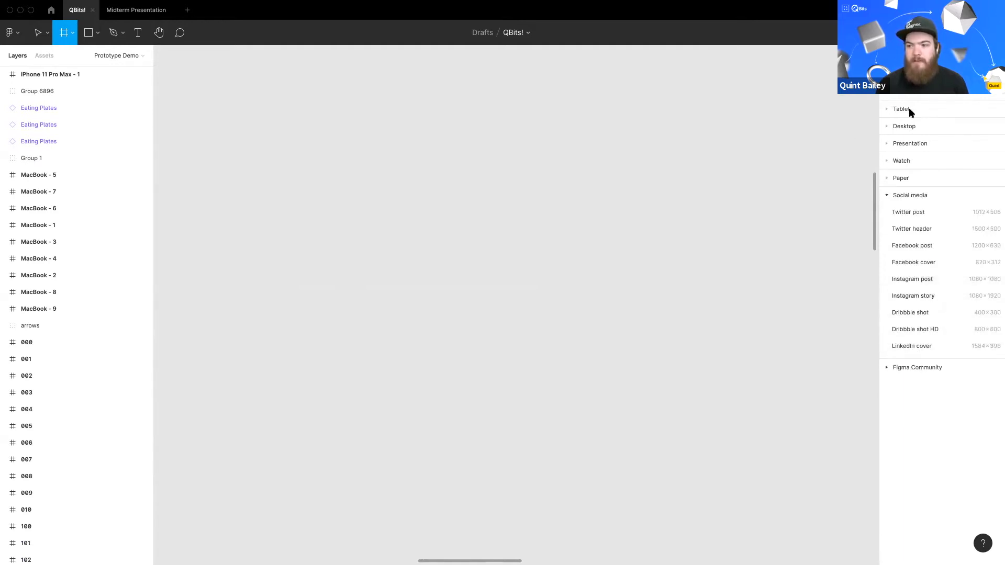
left_click(892, 97)
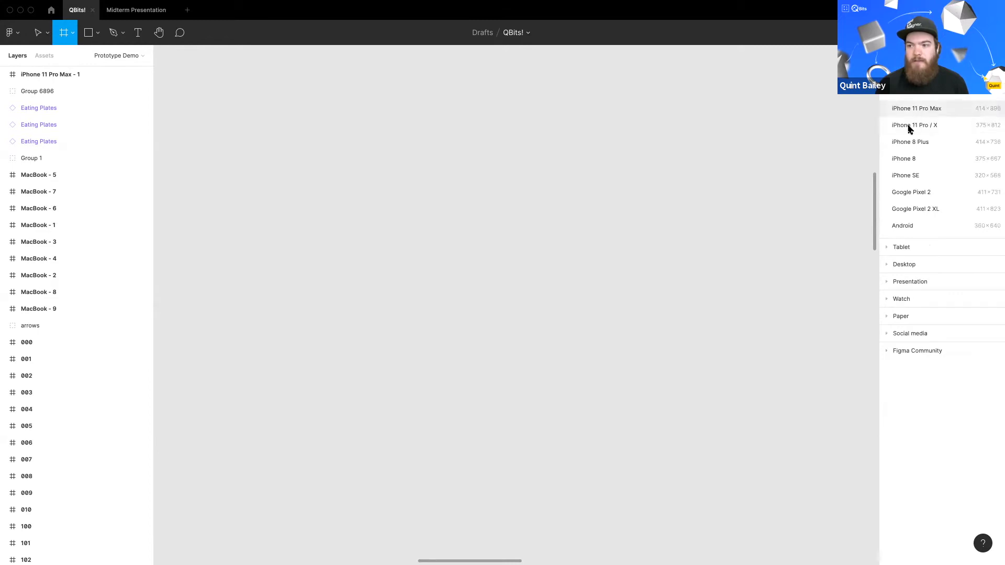
Step: Create a frame from the iPhone 11 Pro / X preset and select it for editing
left_click(910, 127)
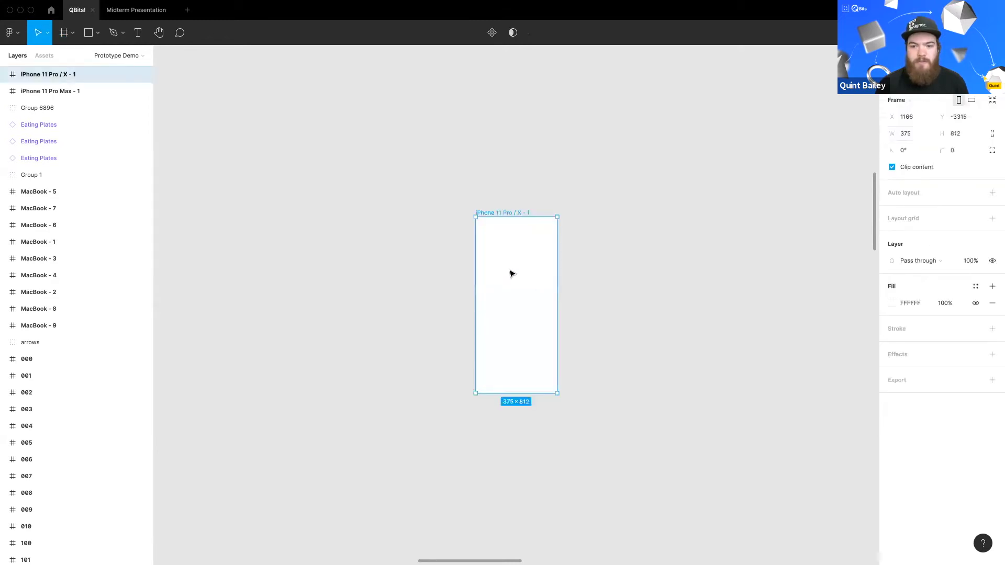
key("Escape")
scroll(426, 240, "up", 1, "ctrl")
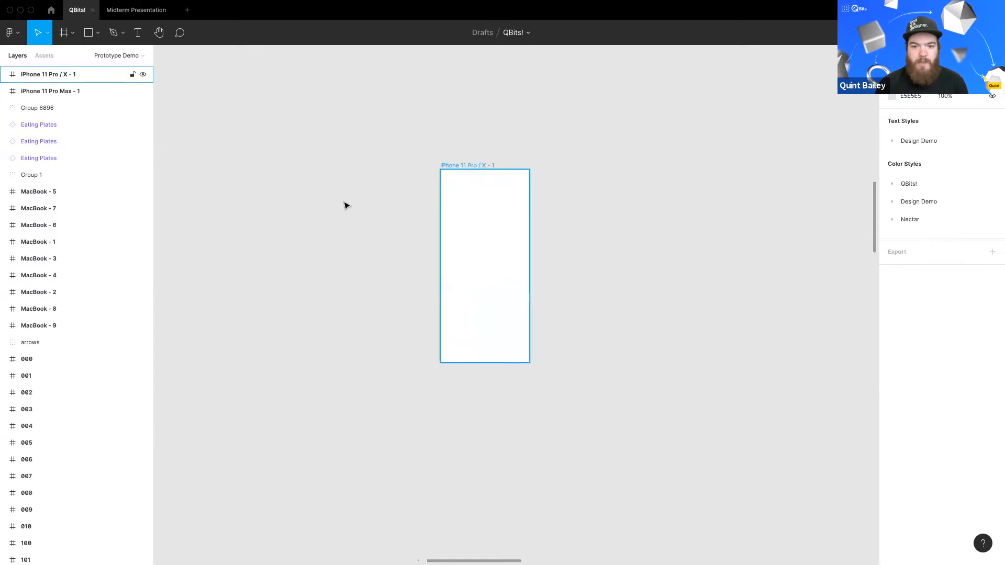
scroll(455, 218, "up", 1, "ctrl")
left_click(476, 273)
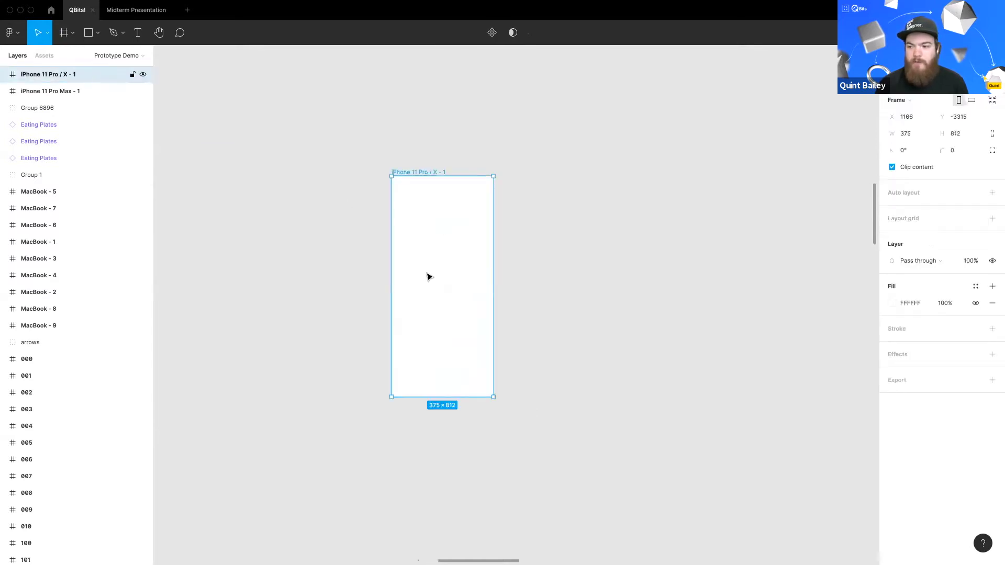
scroll(428, 277, "up", 1)
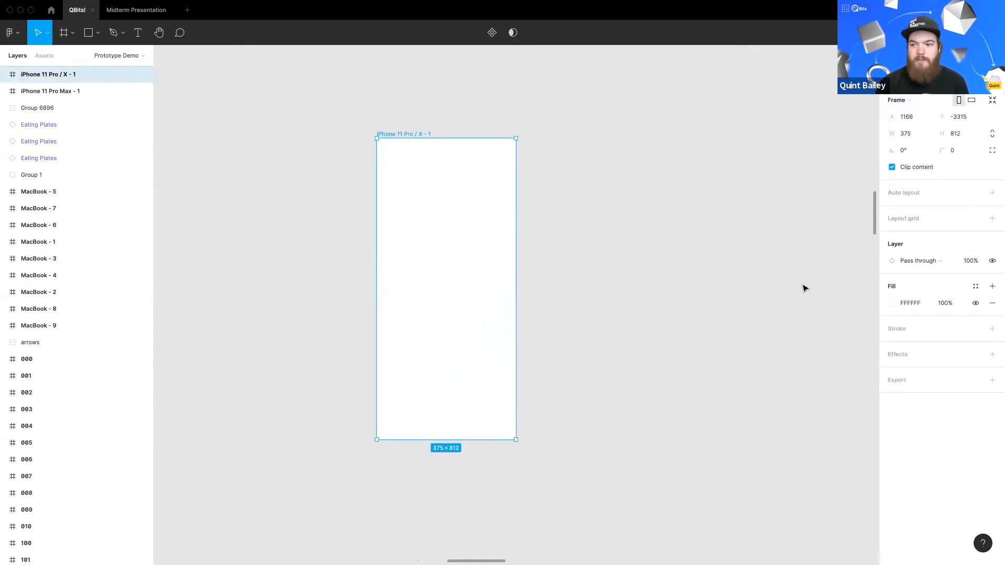
Step: Review the iPhone frame's fill color and blend mode options, and set its corner radius to 35
left_click(891, 303)
left_click(790, 321)
left_click_drag(870, 308, 733, 278)
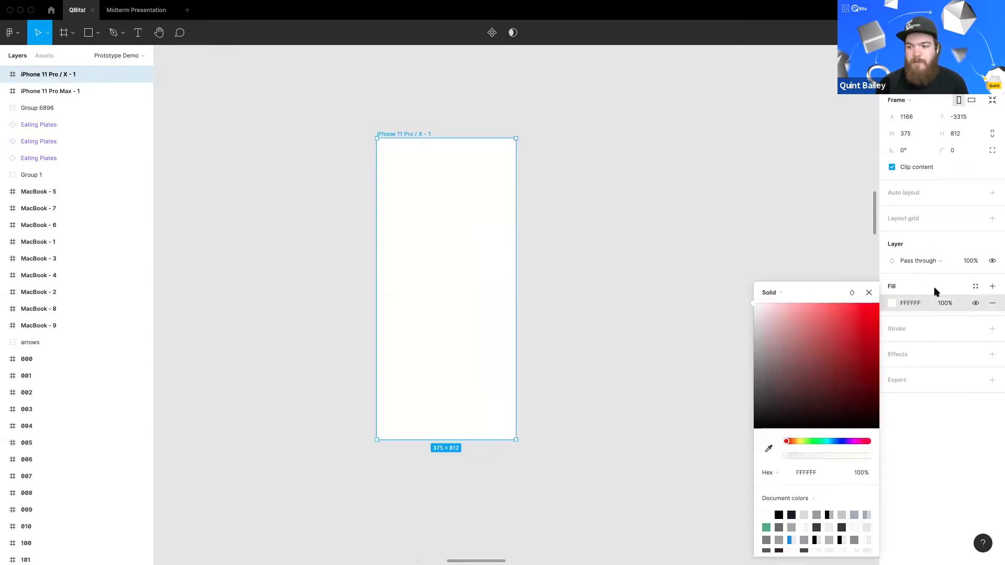
left_click(931, 260)
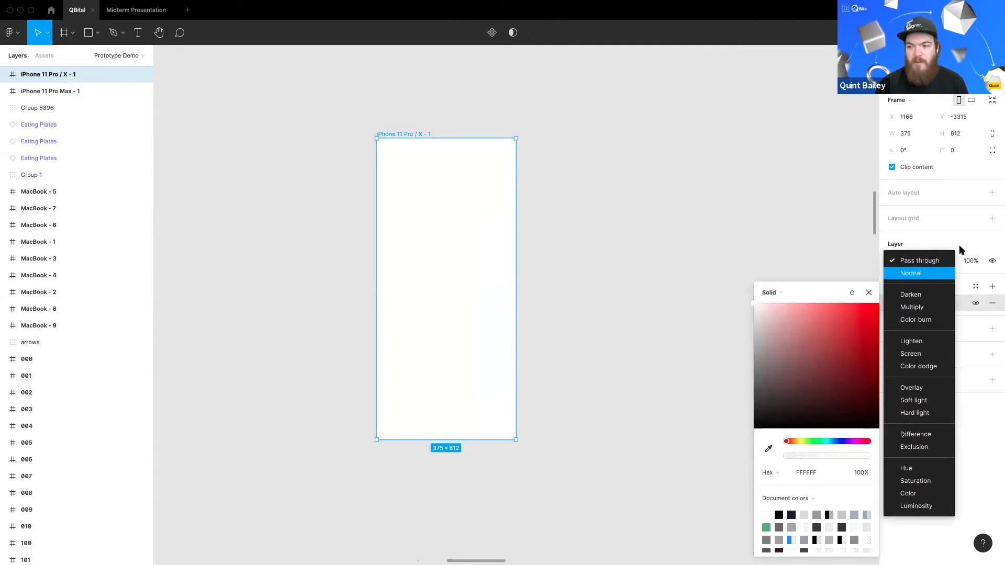
key("Escape")
left_click_drag(942, 150, 305, 144)
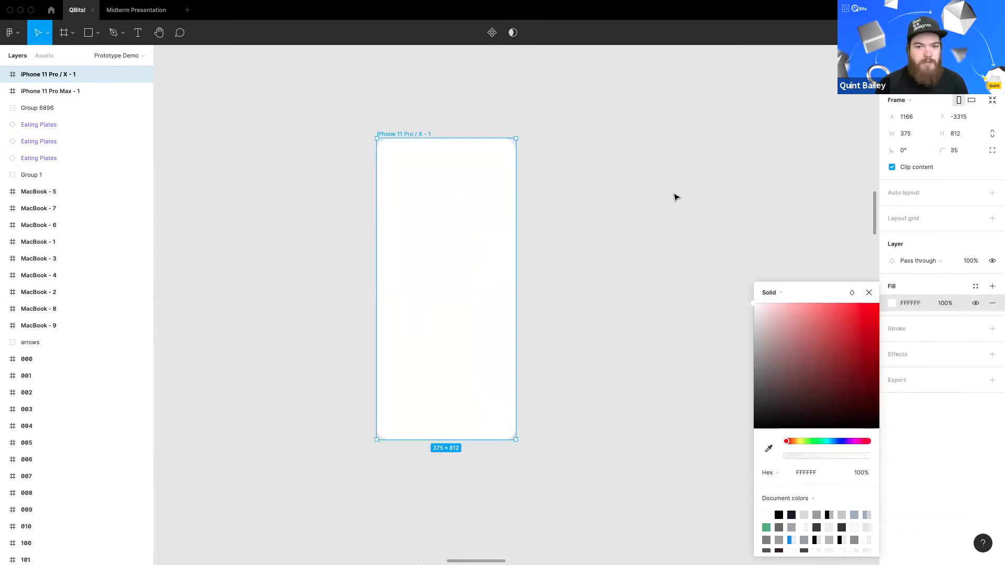
left_click(644, 205)
Step: Select the rounded iPhone 11 Pro / X frame and delete it from the canvas
left_click(408, 137)
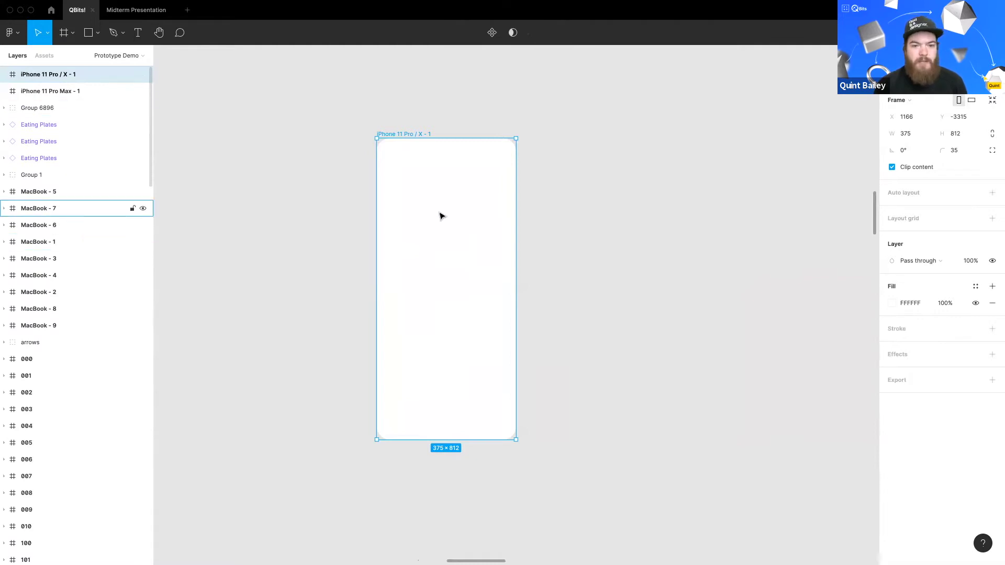
key("Escape")
left_click(397, 137)
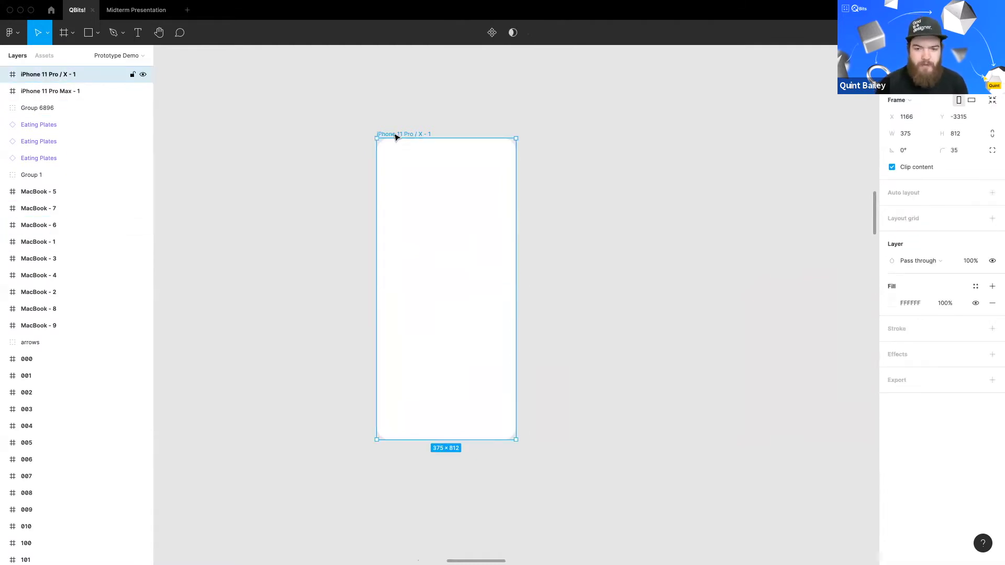
key("Delete")
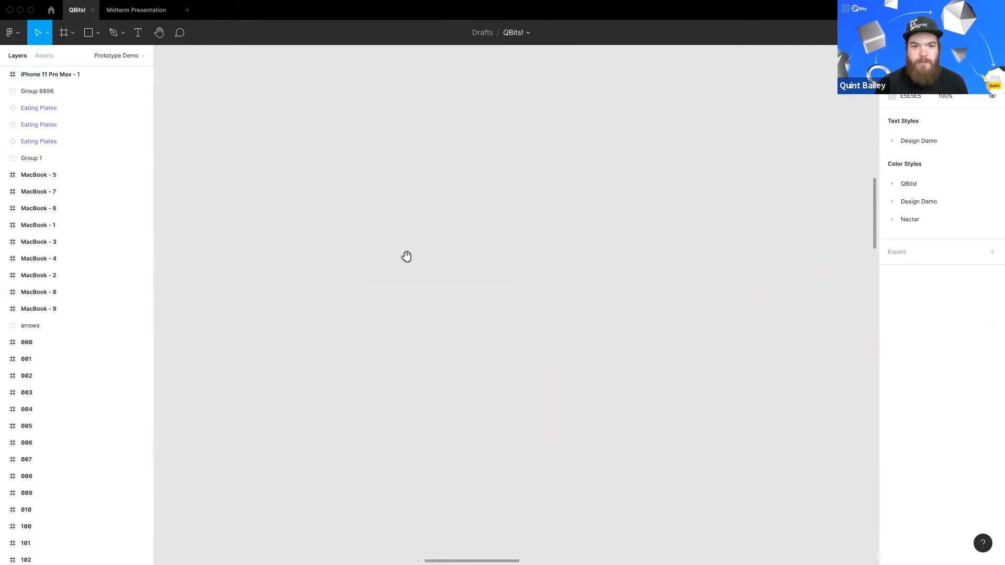
Step: Examine the three green Eating Plates components and the auto layout rental card below them
scroll(406, 256, "down", 3)
scroll(332, 272, "left", 3)
scroll(335, 273, "up", 5)
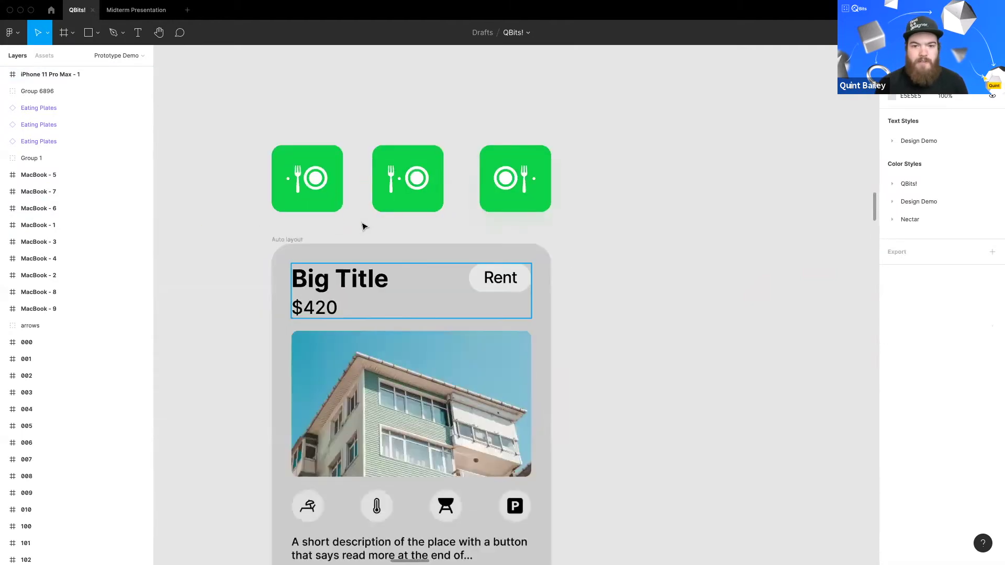
left_click(352, 138)
left_click(445, 136)
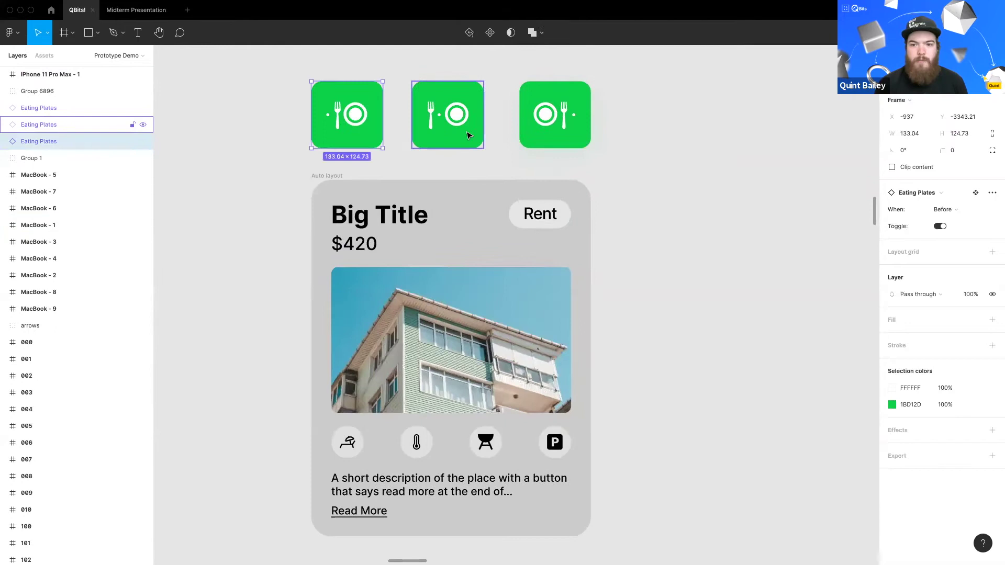
left_click(555, 137)
left_click(538, 264)
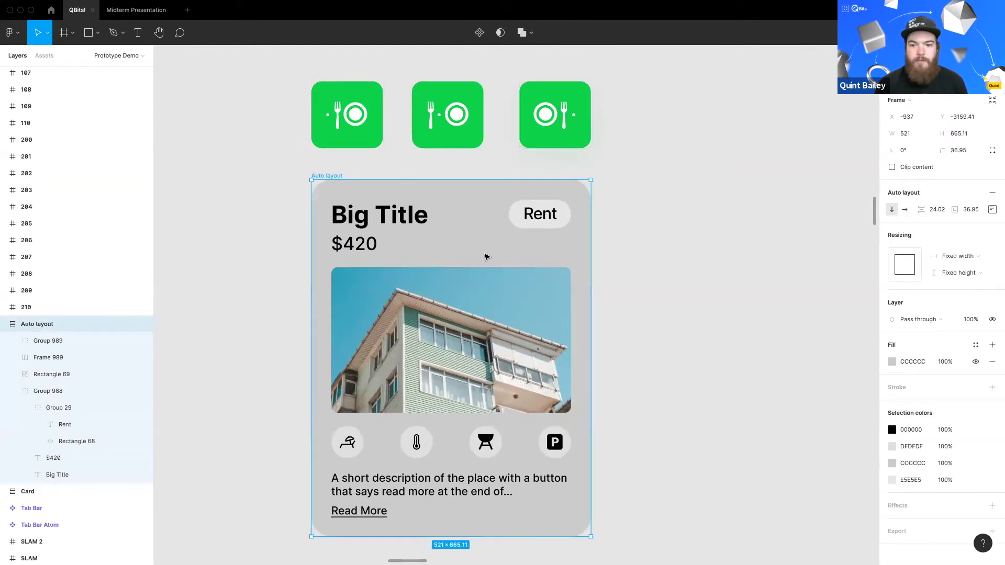
key("Escape")
Step: Bring the First Screen and Second Screen frames of the Square² example into close view
scroll(431, 254, "down", 2)
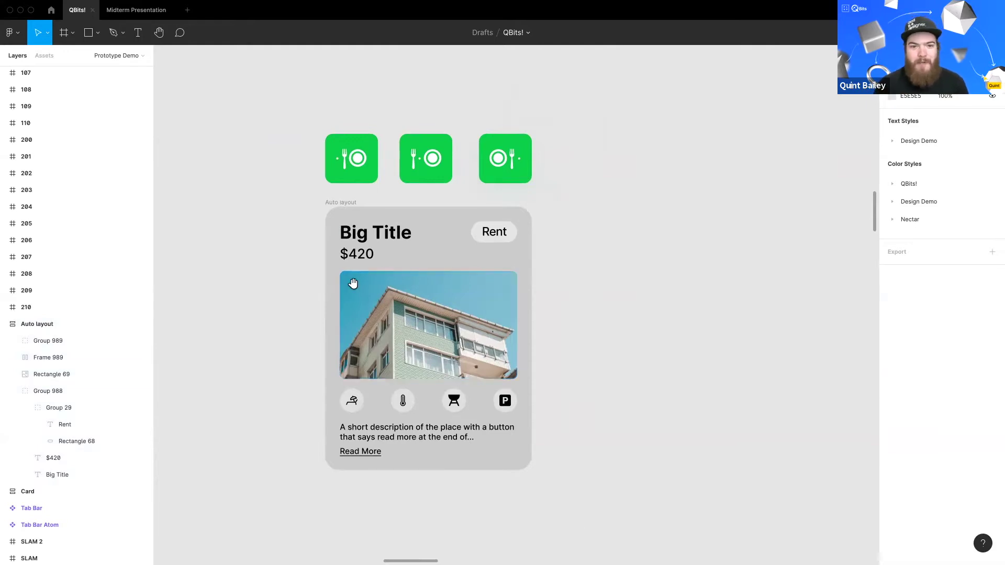
scroll(370, 258, "left", 10)
scroll(576, 285, "left", 2)
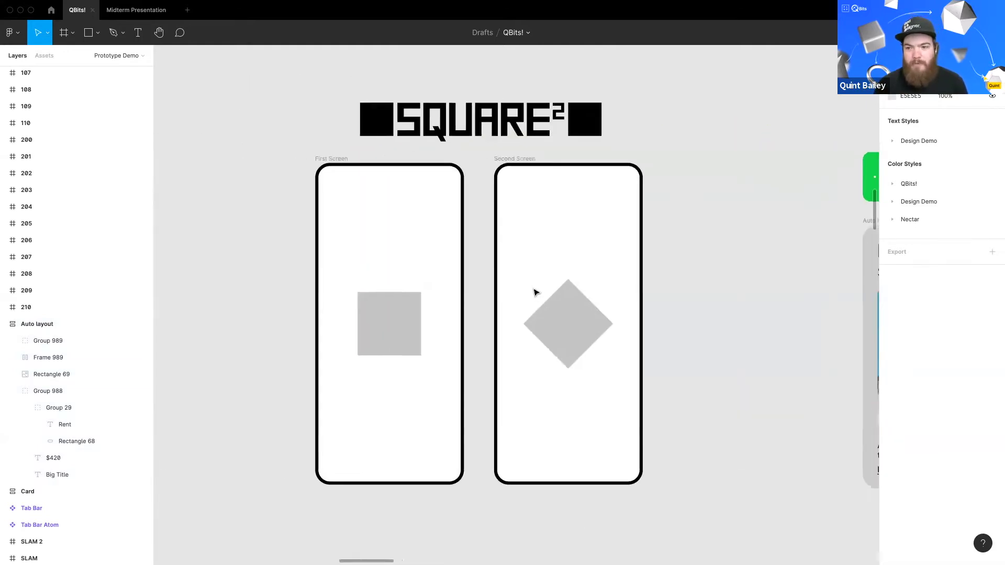
scroll(533, 291, "up", 3, "ctrl")
scroll(521, 299, "right", 2)
scroll(520, 301, "up", 1)
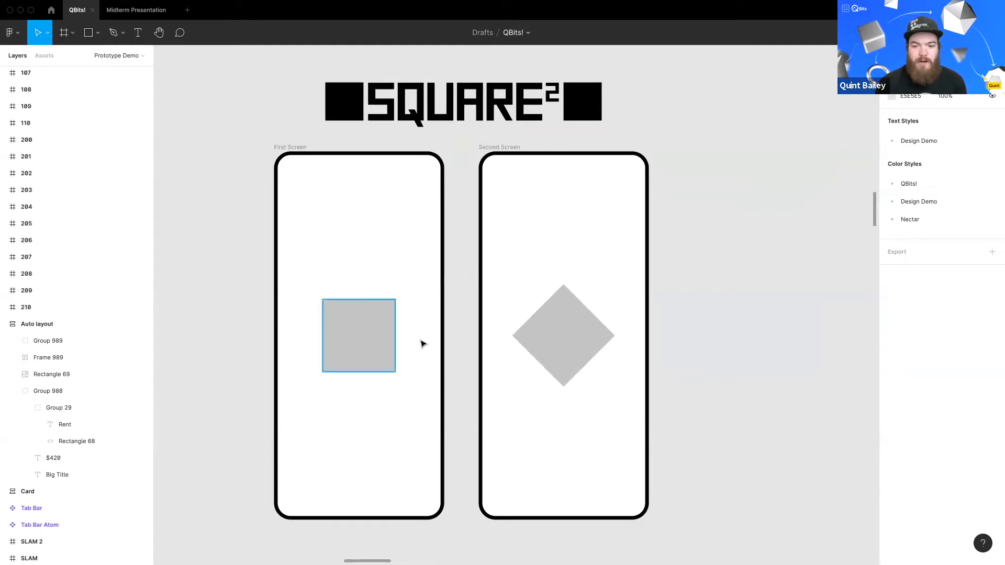
Step: Switch from design mode to prototype mode for the First Screen and Second Screen frames
scroll(707, 435, "down", 1)
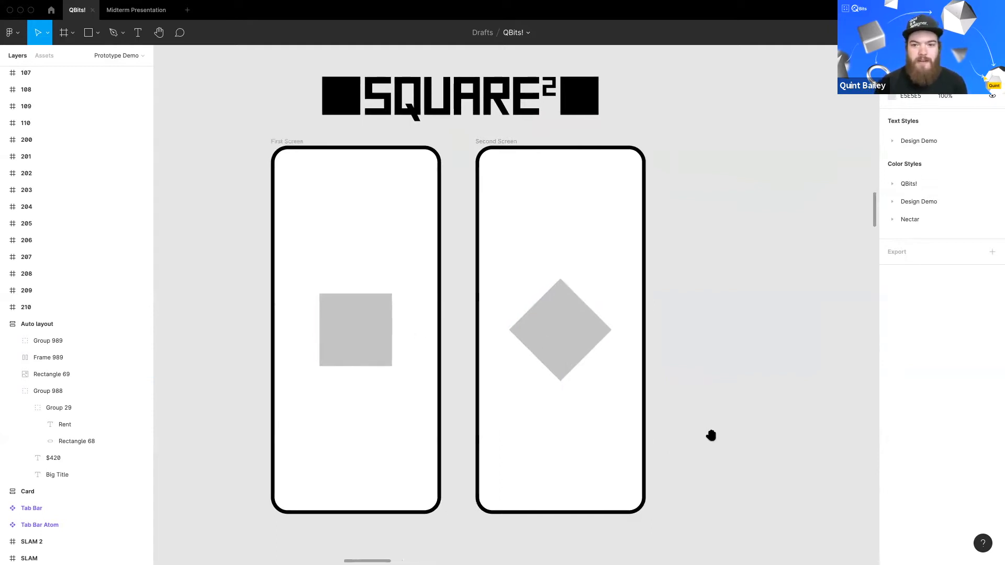
scroll(712, 435, "left", 1)
scroll(712, 435, "up", 1)
scroll(689, 362, "up", 1)
scroll(689, 361, "left", 1)
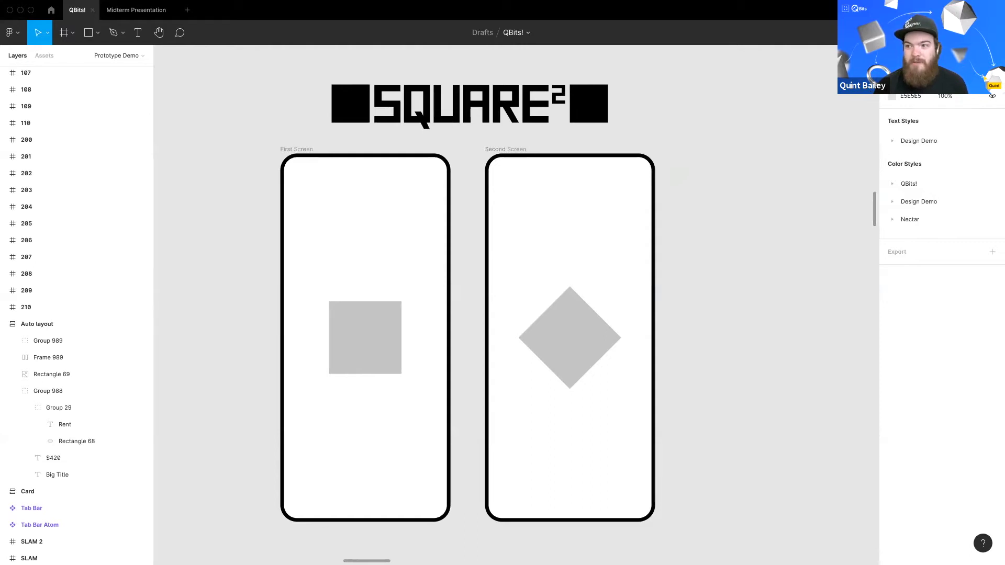
key("shift+e")
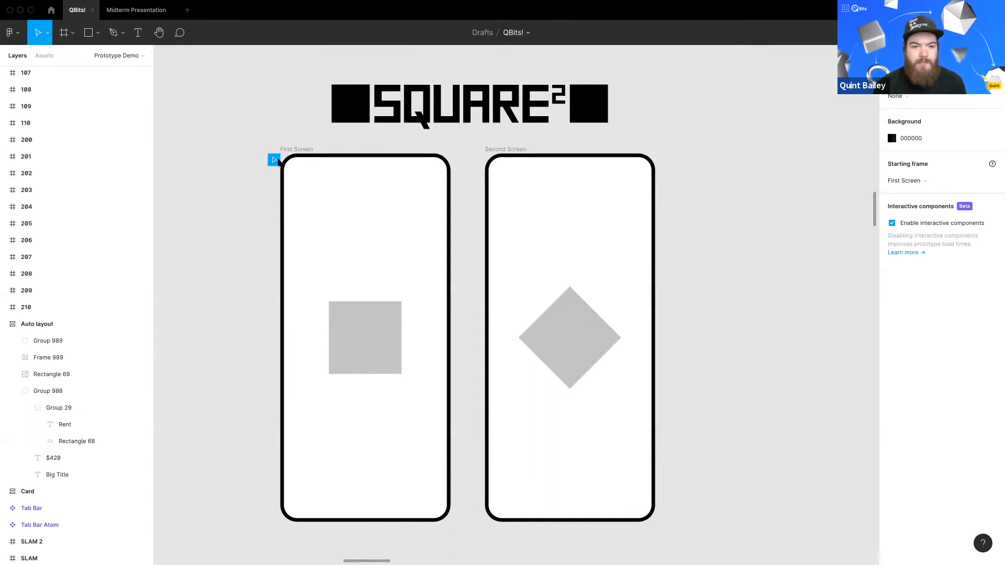
scroll(434, 277, "down", 1)
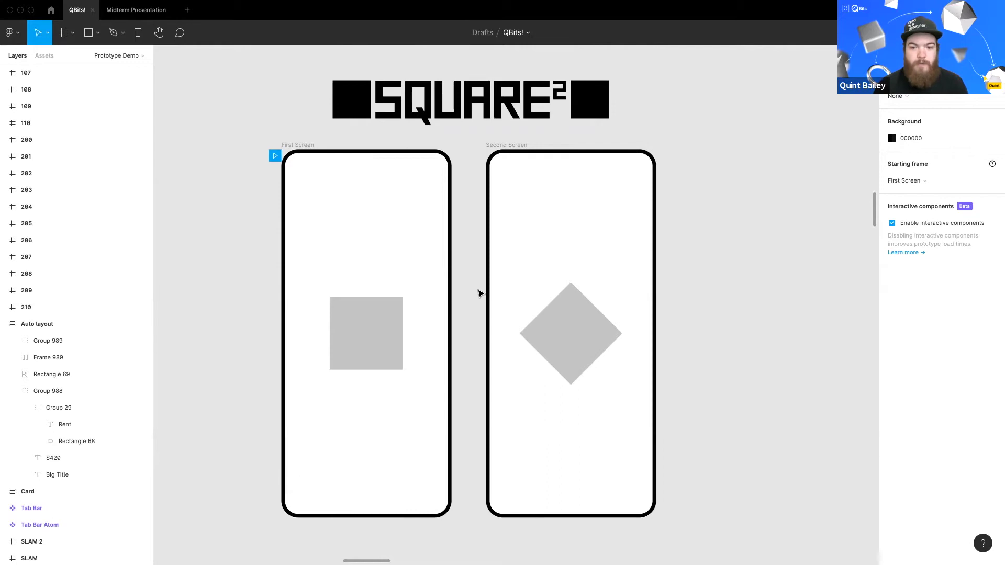
Step: Link the grey square on First Screen to the Second Screen frame with an on-click Navigate to interaction and Instant animation
scroll(477, 291, "down", 1)
left_click(395, 332)
left_click(345, 171)
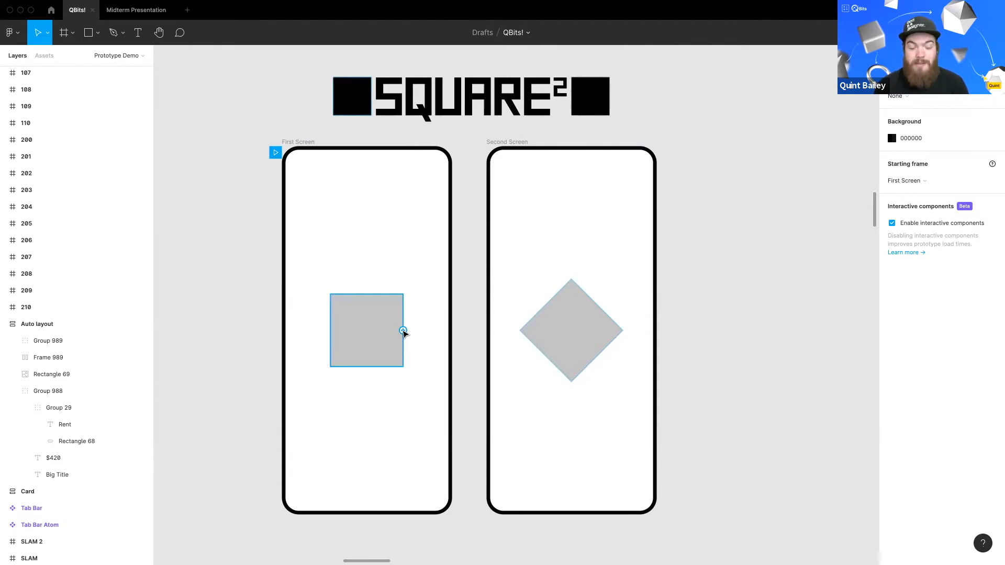
left_click_drag(404, 331, 521, 273)
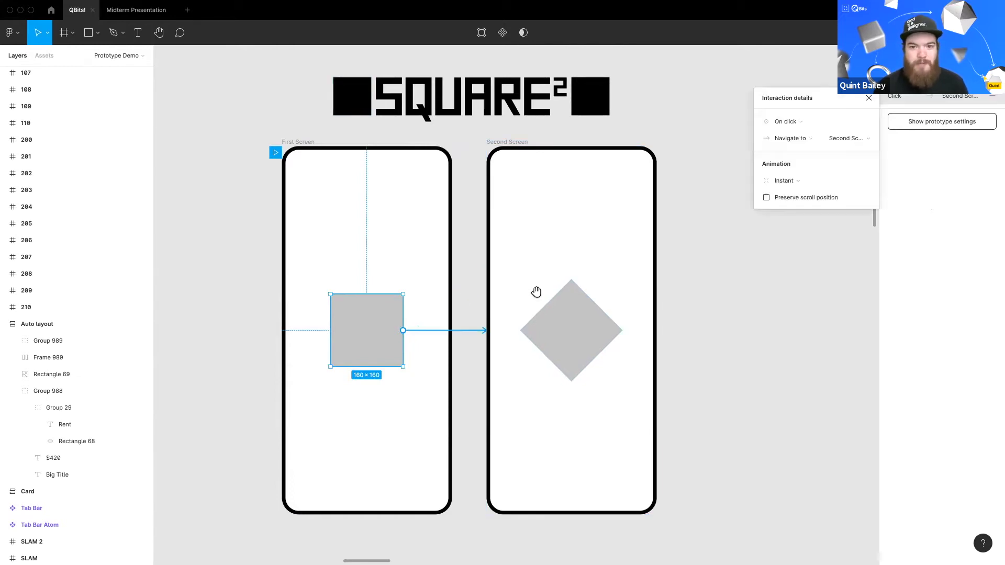
left_click_drag(536, 292, 540, 301)
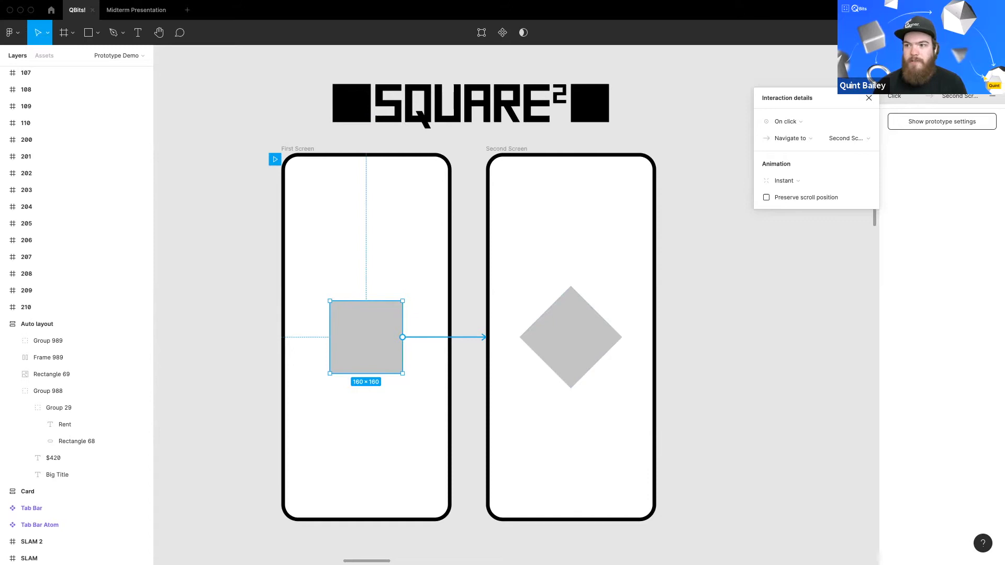
Step: Present the prototype and test the square's link to the second screen
left_click(955, 32)
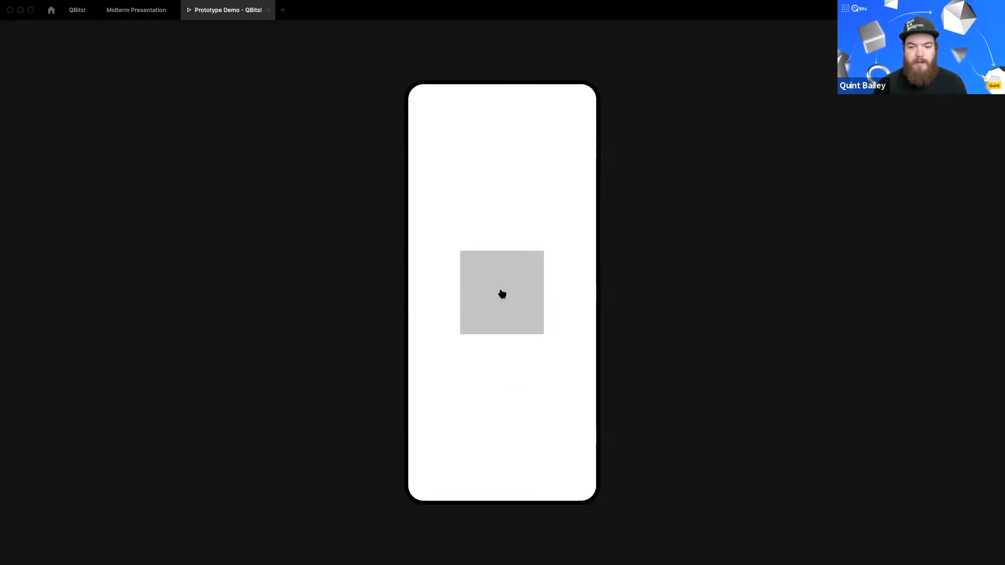
left_click(501, 293)
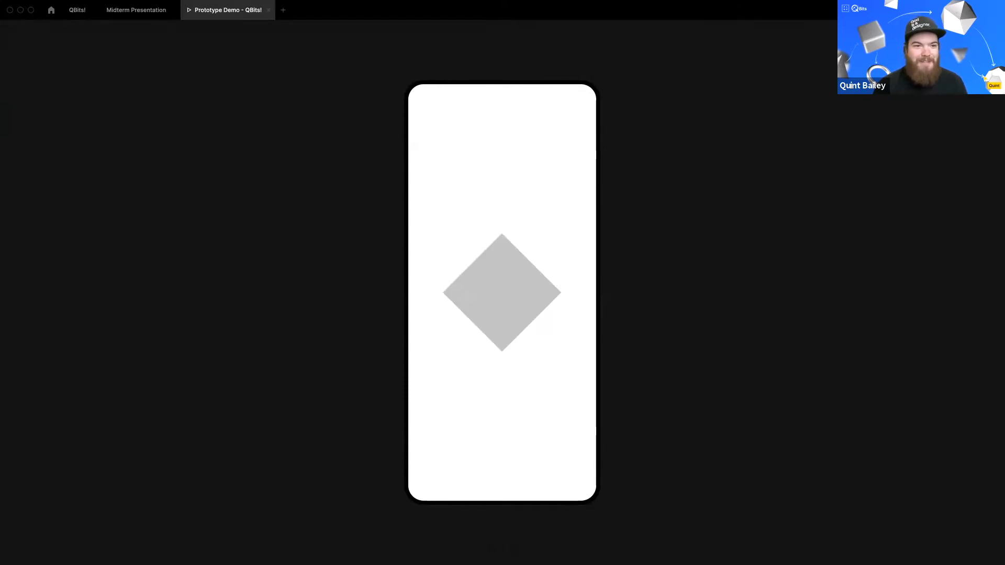
Step: Return to the QBits! file and link the diamond on Second Screen back to the First Screen frame
left_click(77, 10)
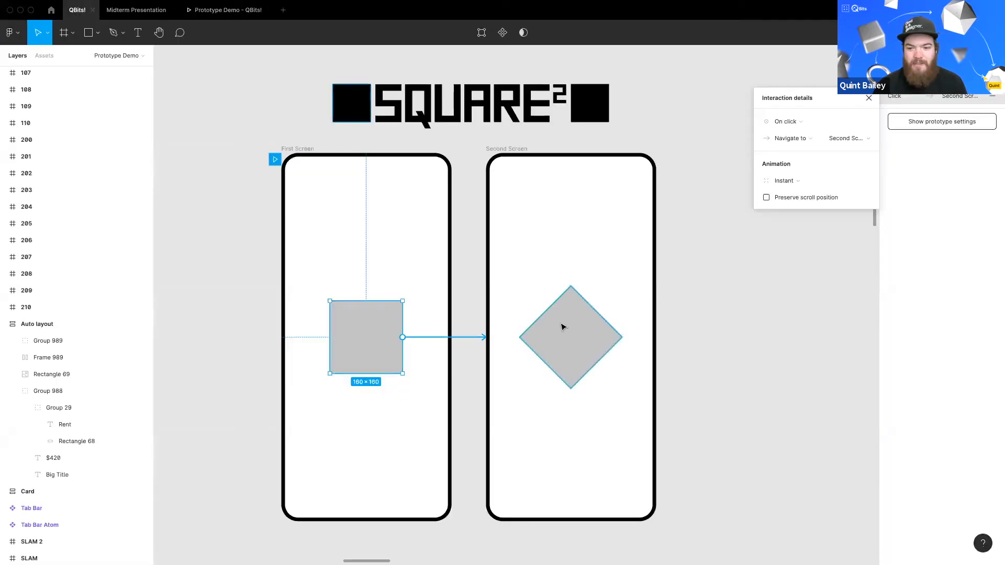
left_click(621, 339)
left_click_drag(622, 337, 437, 301)
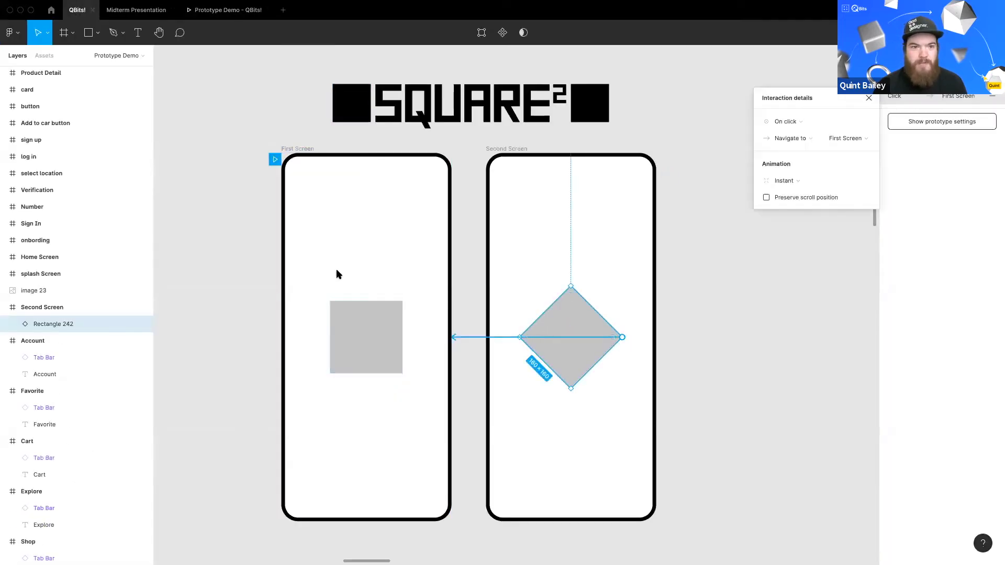
Step: Test the instant transitions in the prototype preview by repeatedly switching between the square and diamond screens
left_click(232, 9)
left_click(507, 293)
left_click(507, 293)
left_click(508, 293)
left_click(508, 294)
left_click(507, 293)
left_click(507, 293)
left_click(507, 292)
left_click(478, 287)
left_click(478, 288)
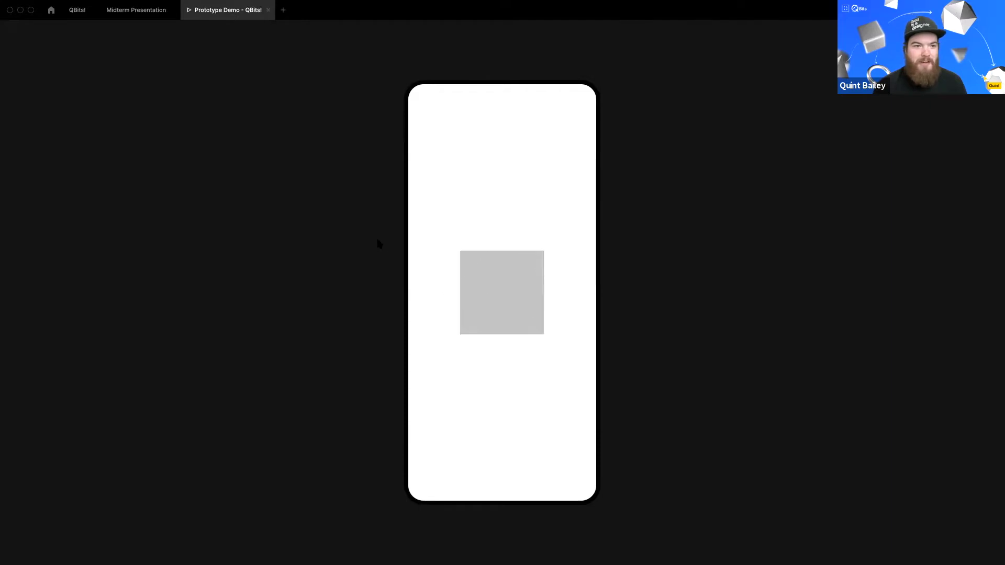
Step: Set the animation of the square's link to Second Screen to Dissolve in the QBits! file
left_click(73, 13)
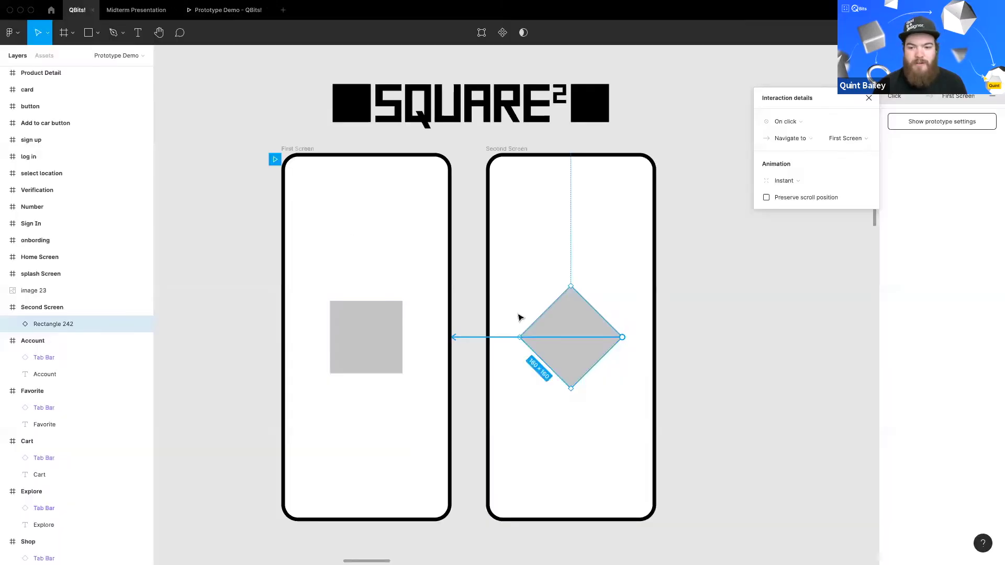
left_click(703, 280)
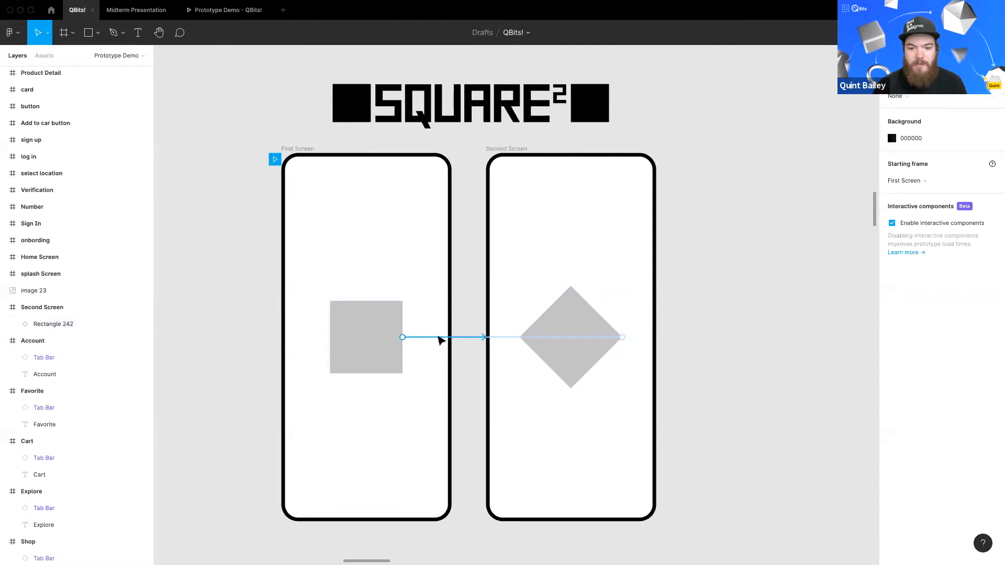
left_click(434, 337)
left_click(790, 181)
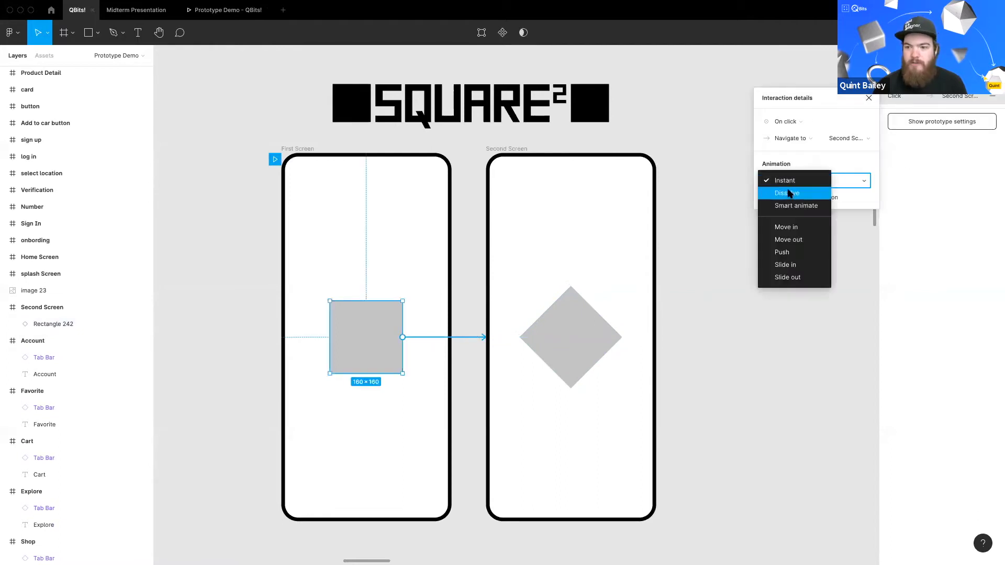
left_click(791, 194)
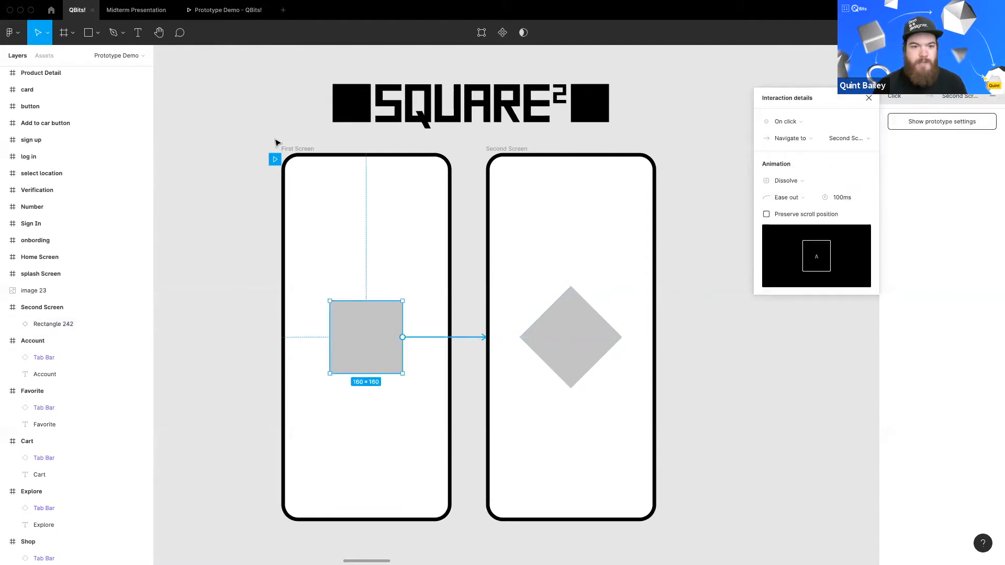
Step: Test the square's Dissolve transition in the prototype preview, moving back and forth between the two screens
left_click(276, 152)
left_click(212, 12)
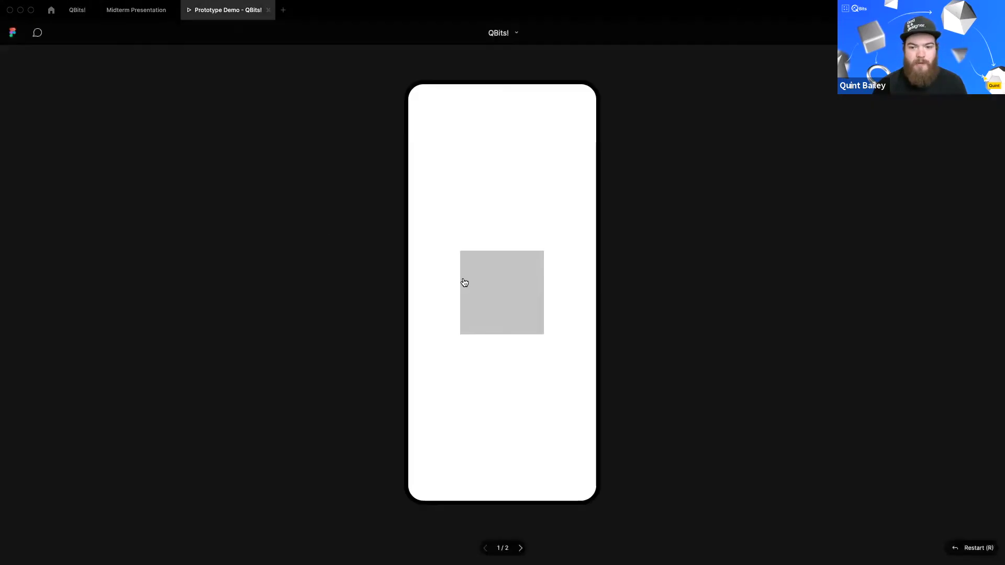
left_click(496, 286)
left_click(497, 286)
left_click(496, 285)
left_click(495, 284)
Step: Return to the QBits! file and set the animation of the diamond's link to First Screen to Dissolve
left_click(76, 12)
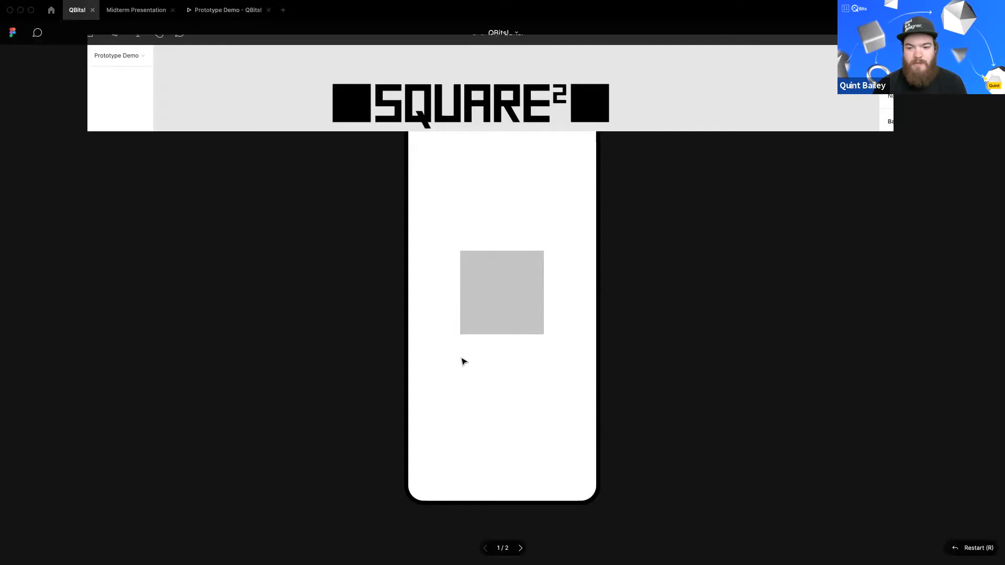
left_click(579, 332)
left_click(579, 337)
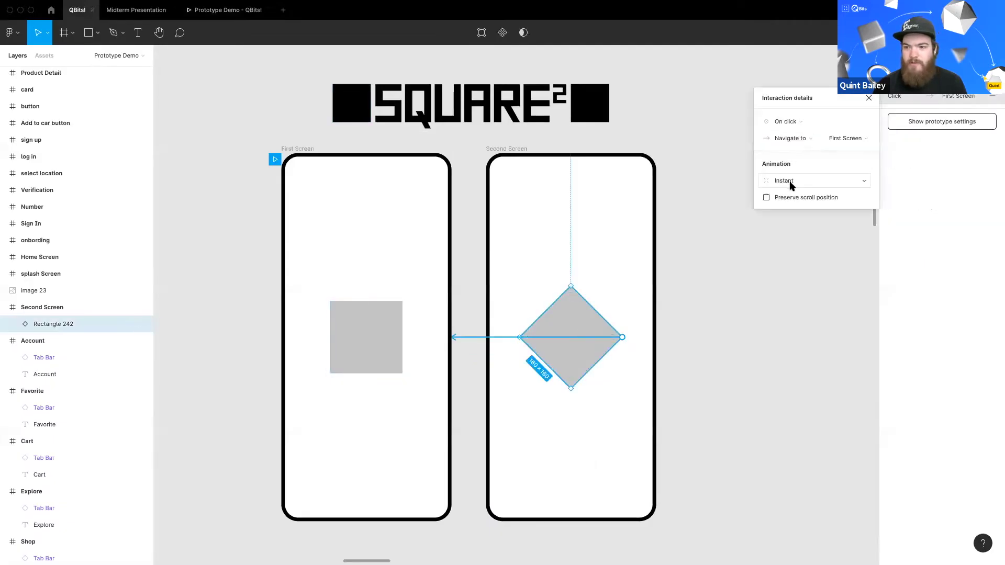
left_click(785, 181)
left_click(788, 194)
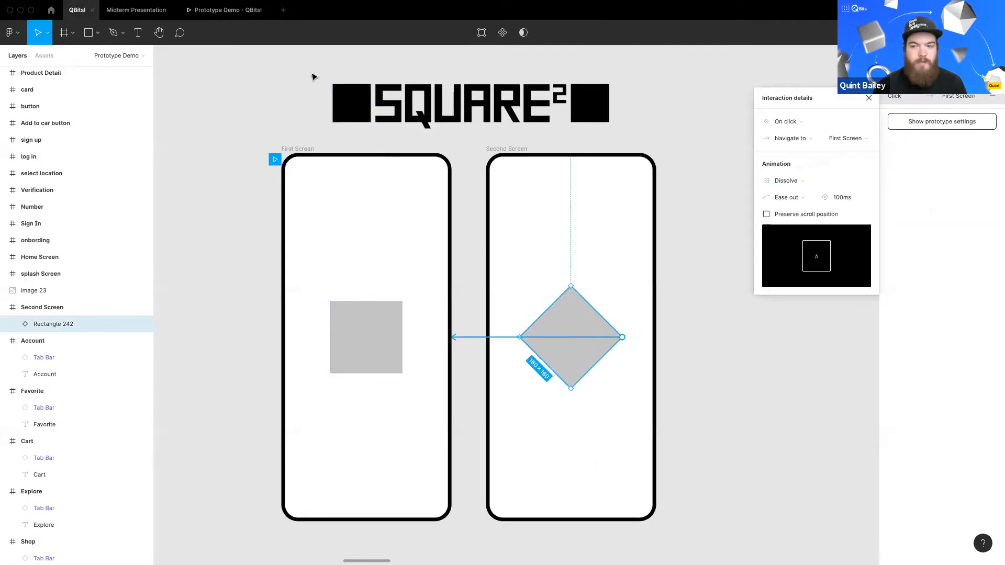
Step: Test the Dissolve transitions in both directions in the prototype preview
left_click(222, 14)
left_click(509, 299)
left_click(508, 300)
left_click(508, 300)
left_click(508, 299)
left_click(508, 300)
left_click(507, 299)
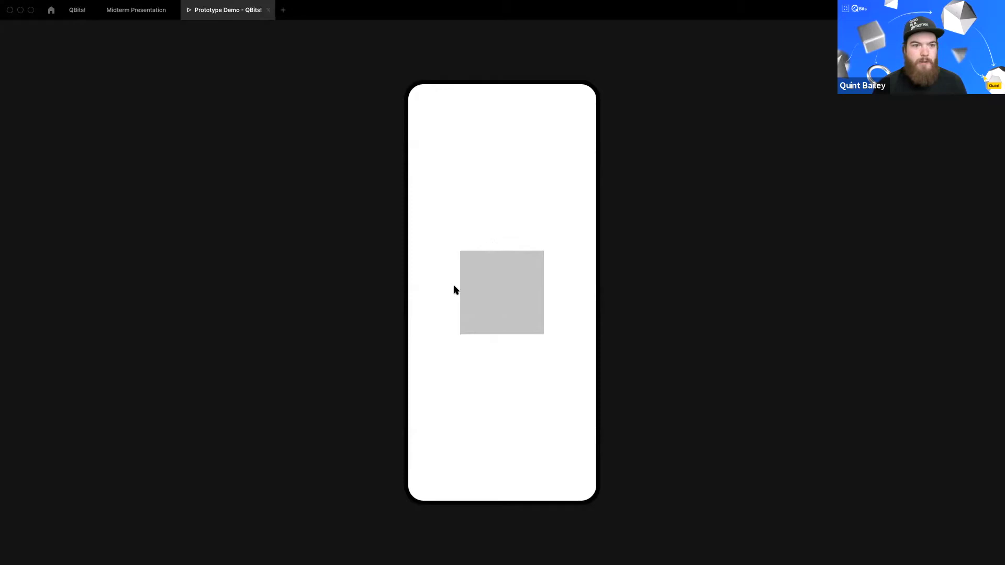
Step: Change the animation of both the diamond's and the square's links to Smart animate in the QBits! file
left_click(78, 10)
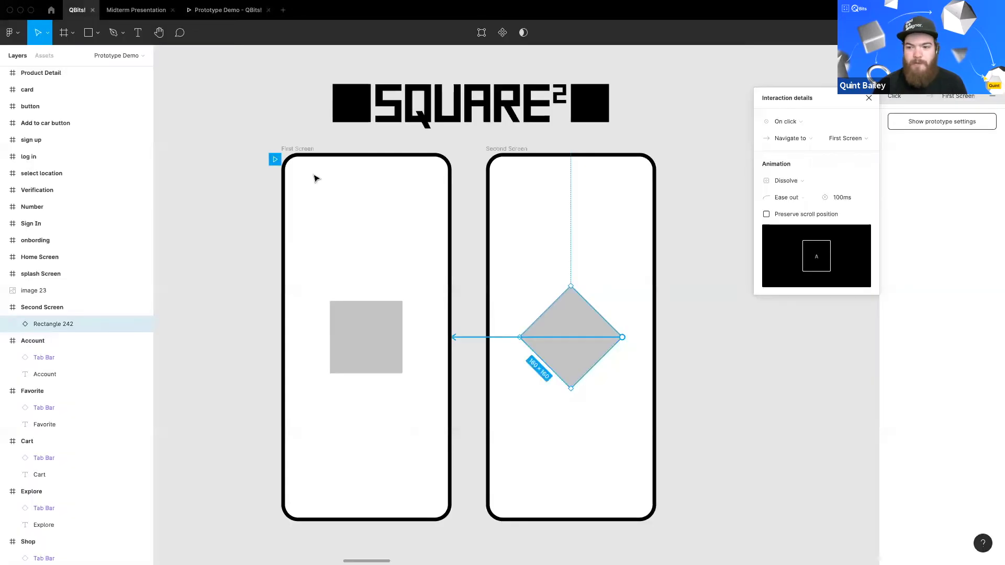
left_click(787, 180)
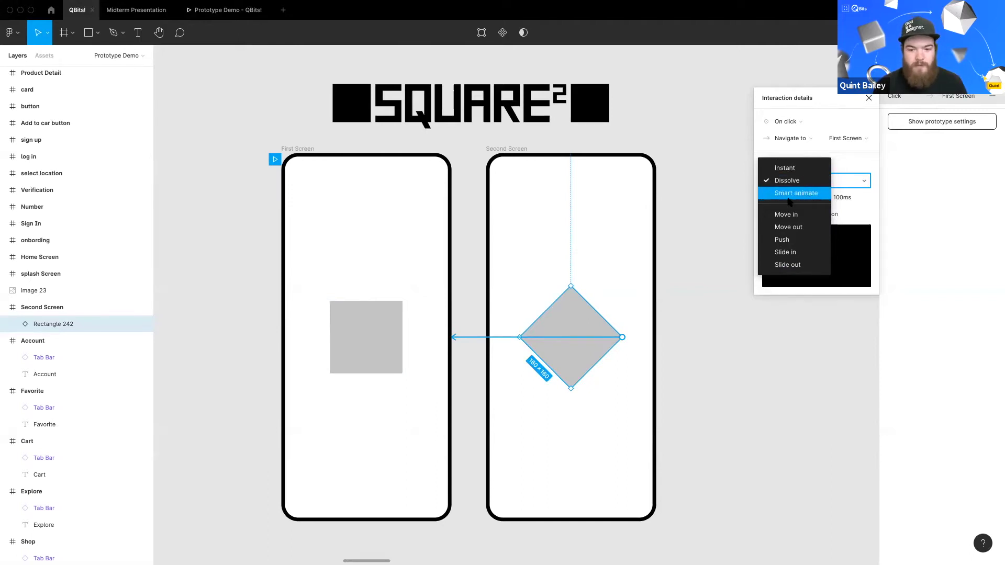
left_click(788, 198)
left_click(439, 368)
left_click(416, 337)
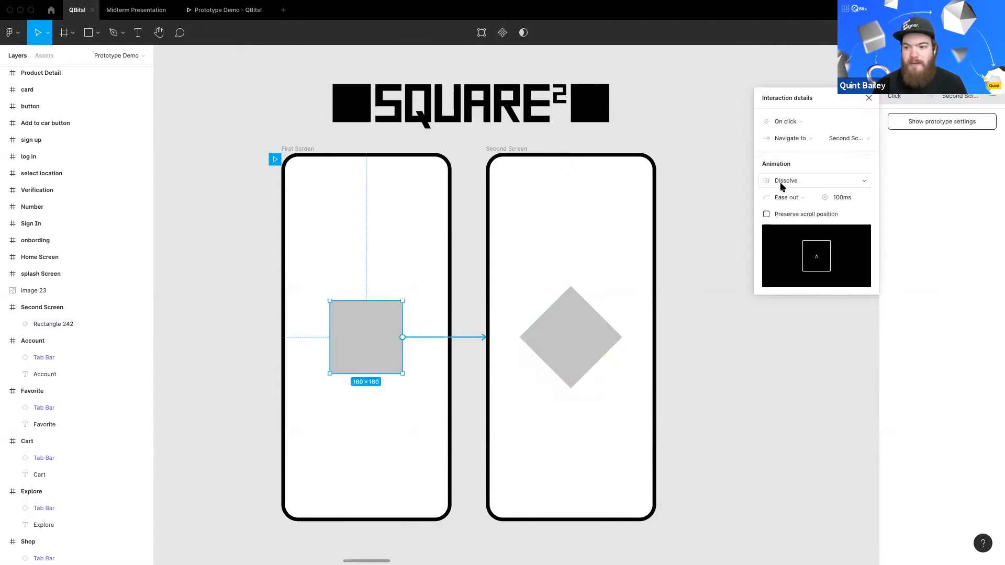
left_click(782, 183)
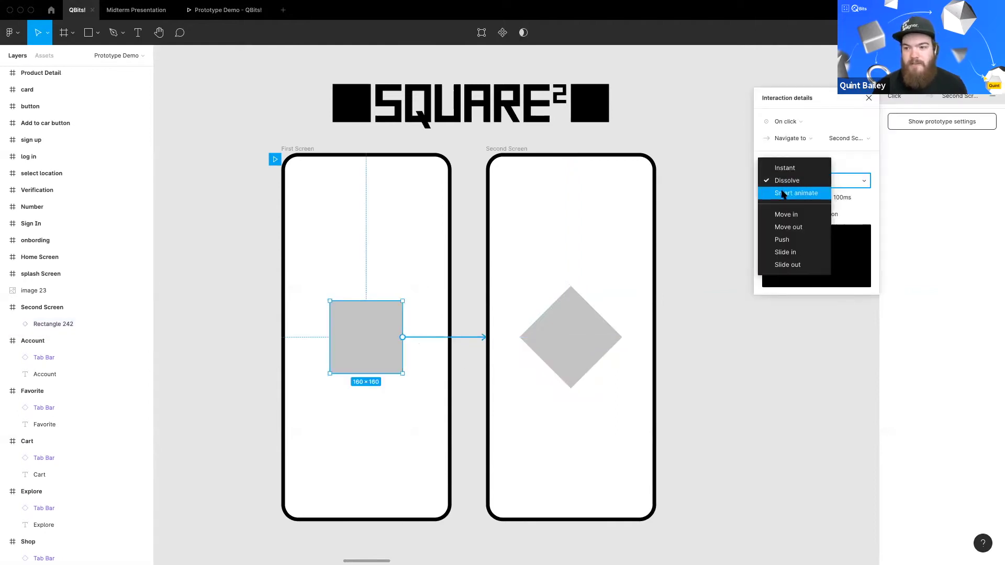
left_click(784, 195)
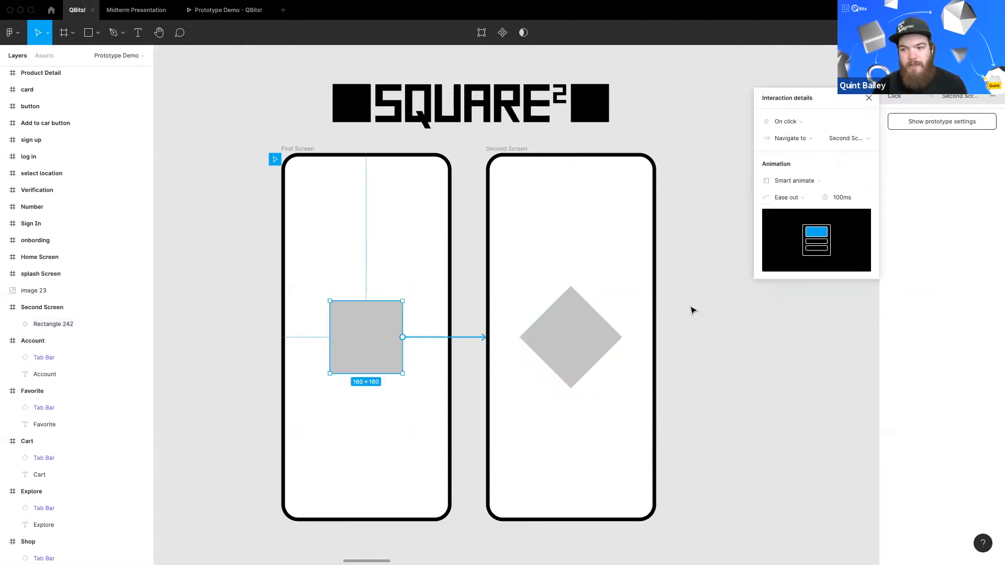
left_click(732, 317)
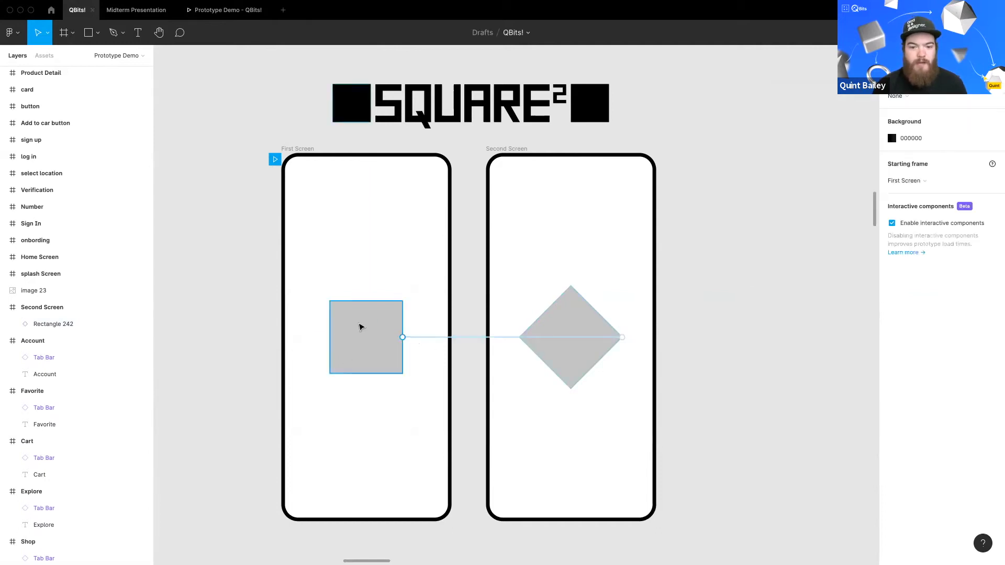
Step: Test the Smart animate transition from the square to the diamond and back in the prototype preview
left_click(581, 318)
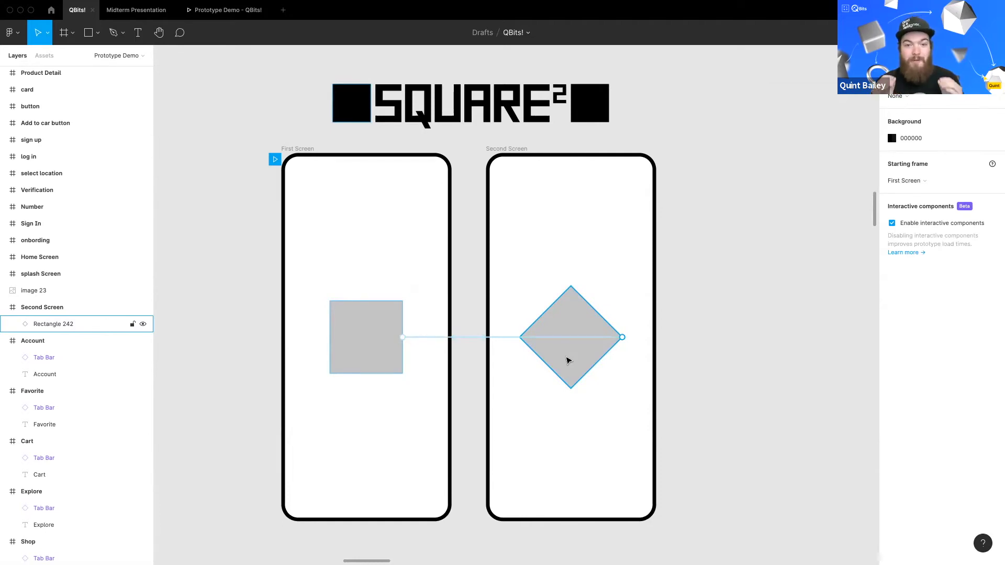
left_click(366, 188)
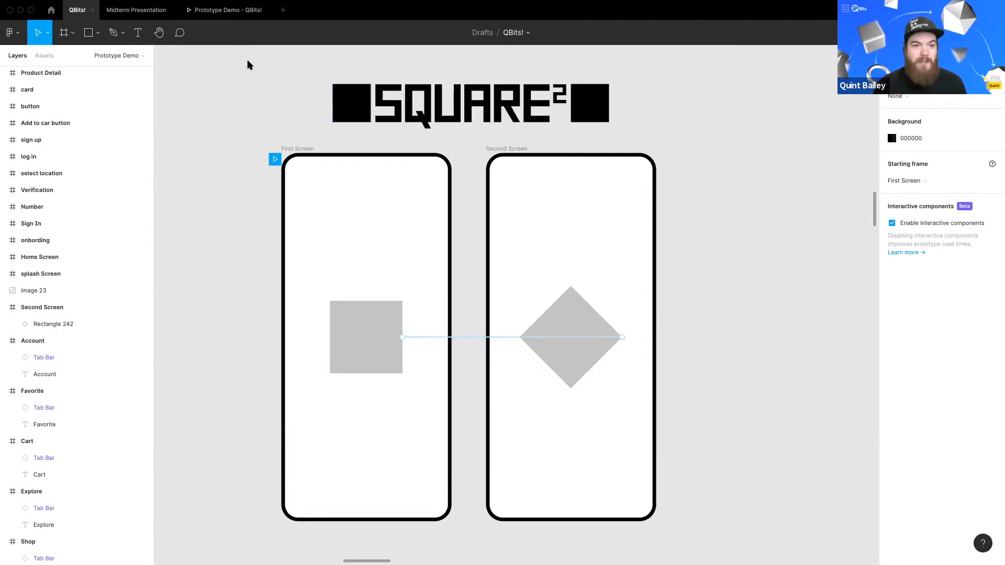
left_click(233, 16)
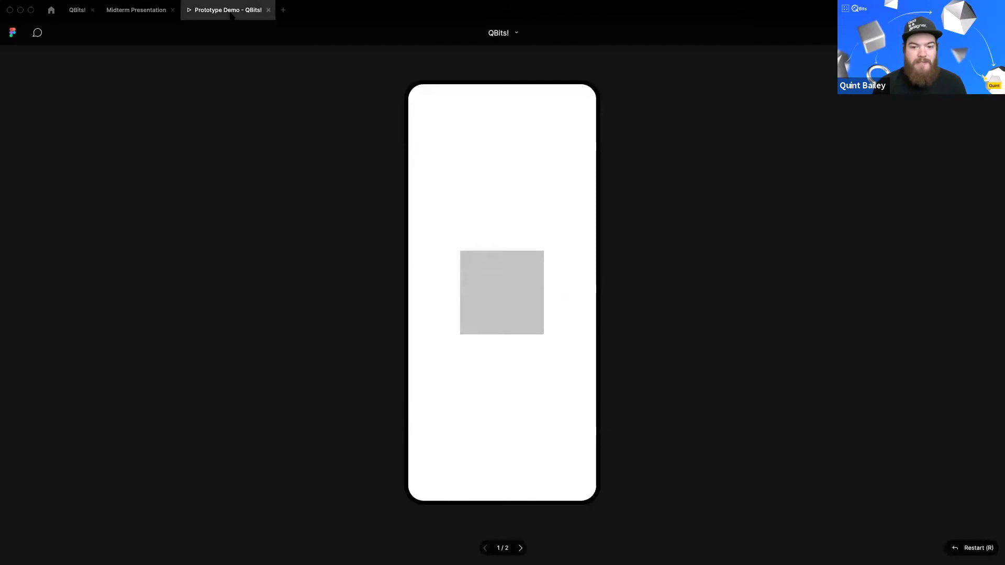
left_click(505, 299)
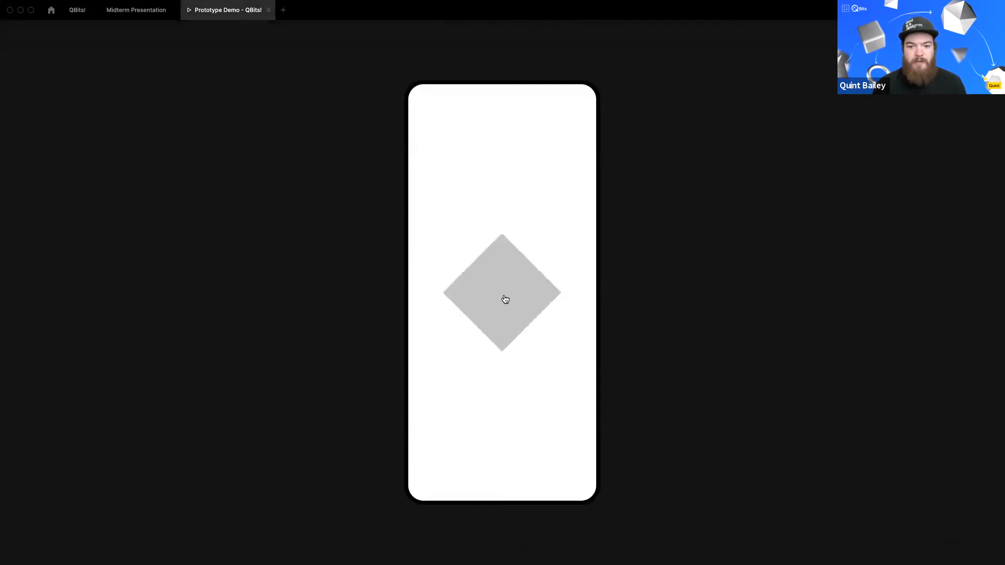
left_click(505, 299)
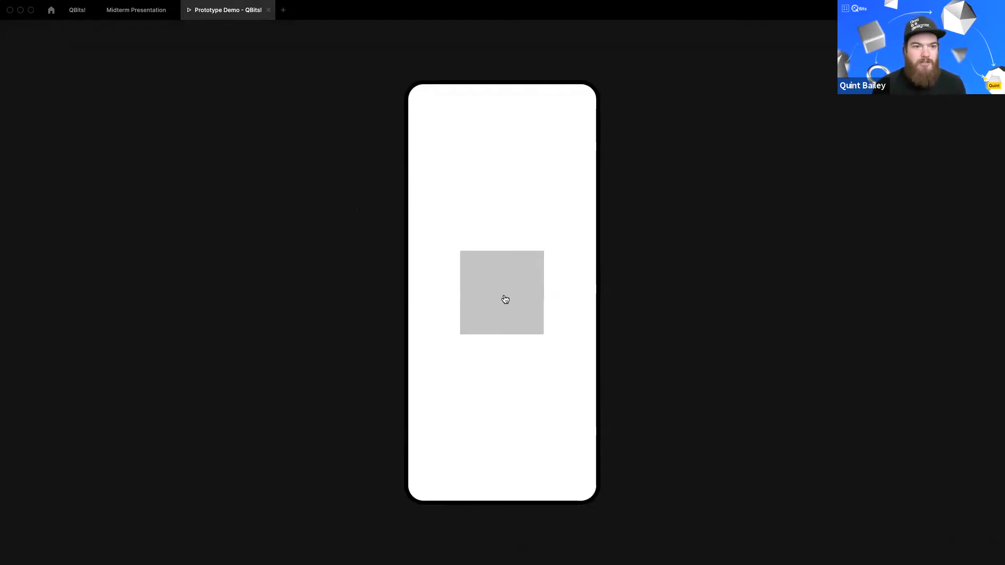
Step: Move the square to the upper part of First Screen and the diamond to the lower part of Second Screen
left_click(84, 10)
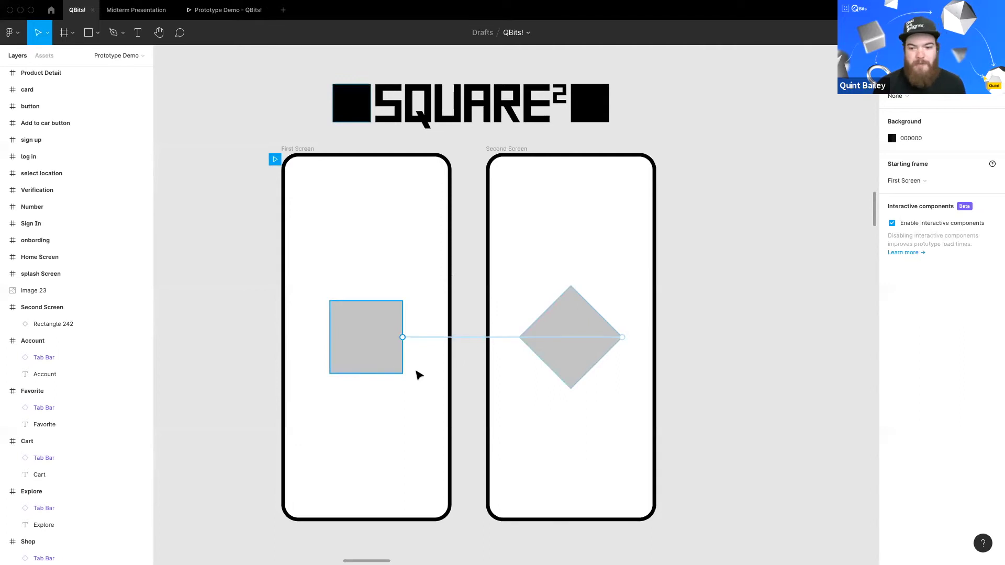
left_click_drag(388, 339, 388, 228)
left_click_drag(567, 312, 556, 414)
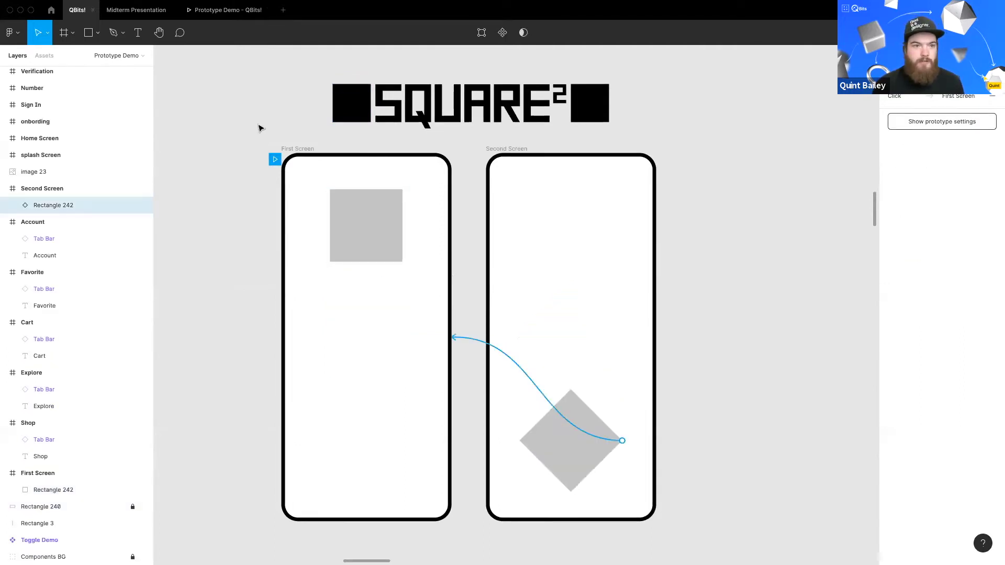
Step: Test the Smart animate transition between the repositioned square and diamond in the prototype preview
left_click(231, 10)
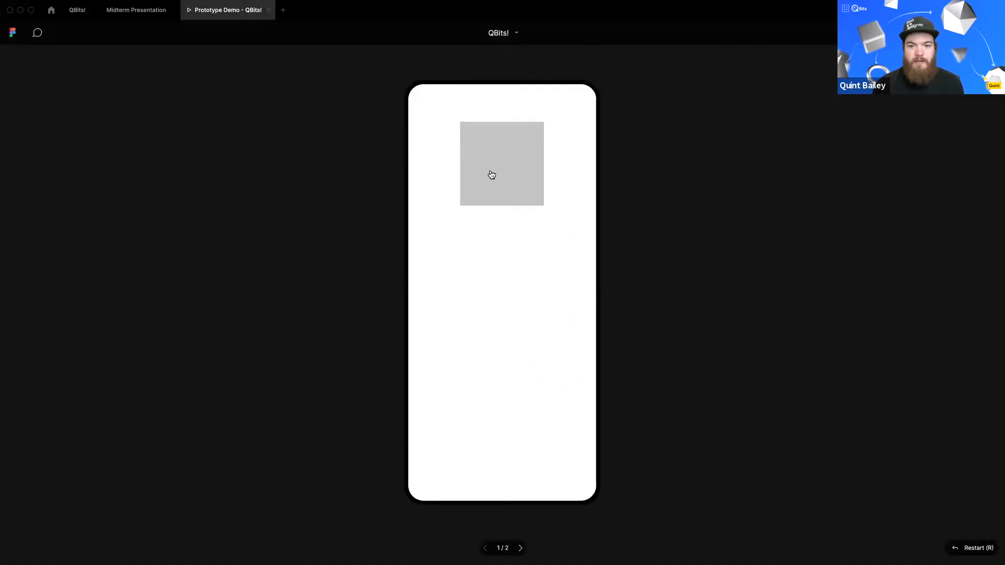
left_click(492, 173)
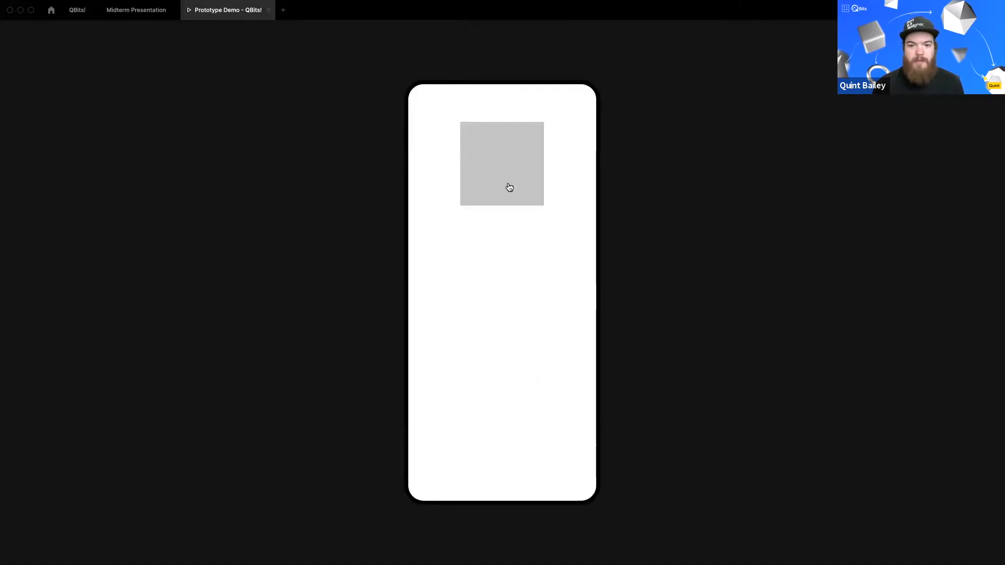
Step: Change the fill of the square on First Screen to red FF0000 in the QBits! file
left_click(77, 10)
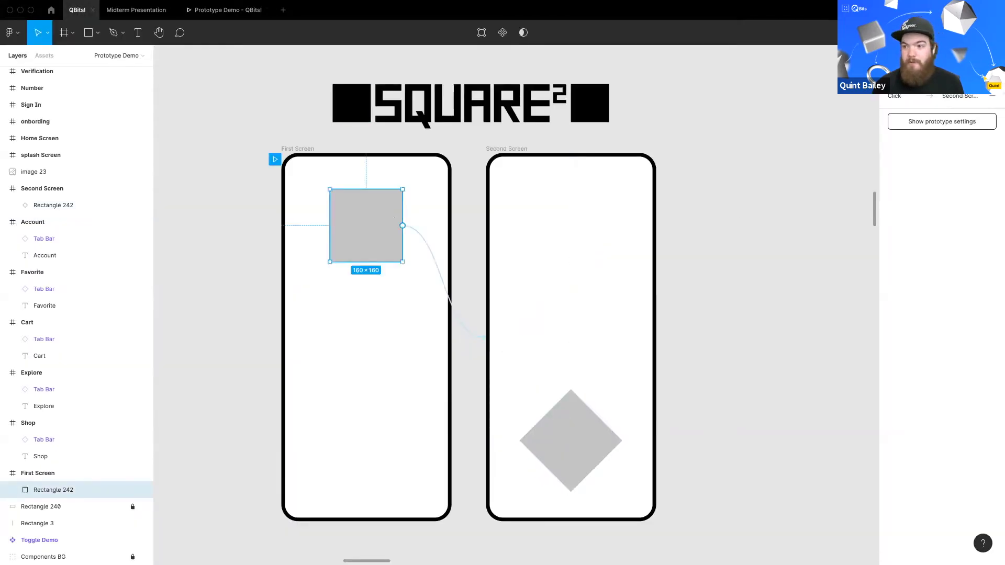
left_click(897, 56)
left_click(892, 303)
left_click(807, 472)
type("C27777")
key("Return")
Step: Change the fill of the diamond on Second Screen to blue 0094FF
left_click(585, 459)
left_click(892, 302)
left_click_drag(809, 371, 880, 304)
left_click_drag(830, 442, 832, 441)
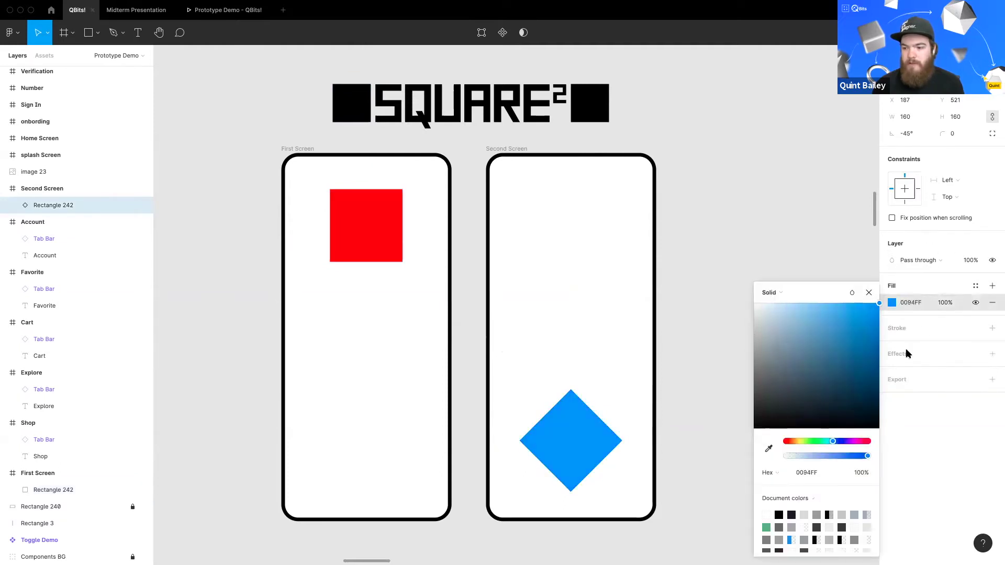
Step: Add a drop shadow to the blue diamond with blur 49, spread 26 and an increased vertical offset
left_click(992, 354)
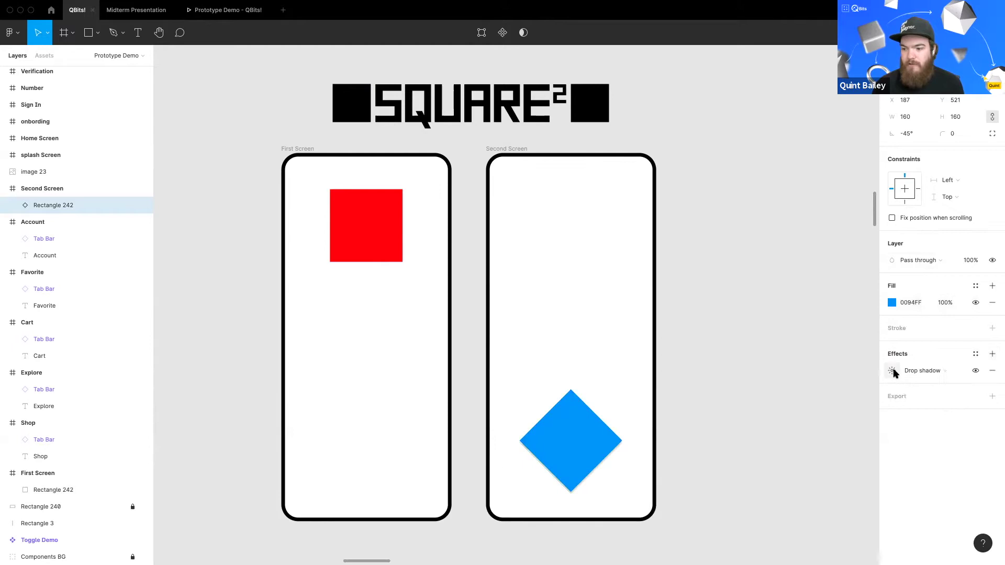
left_click(892, 371)
left_click_drag(817, 415, 859, 400)
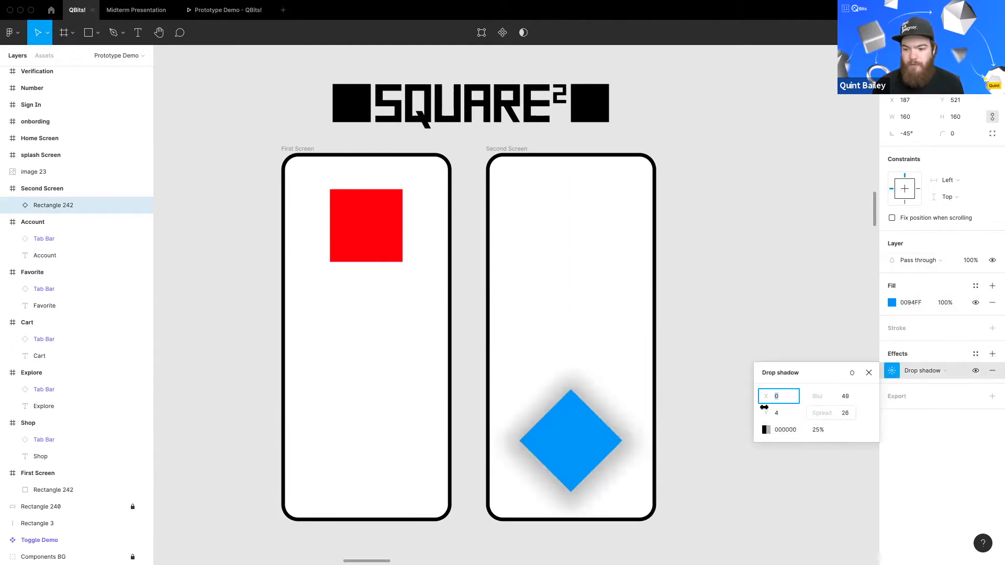
left_click_drag(766, 413, 784, 414)
left_click(701, 290)
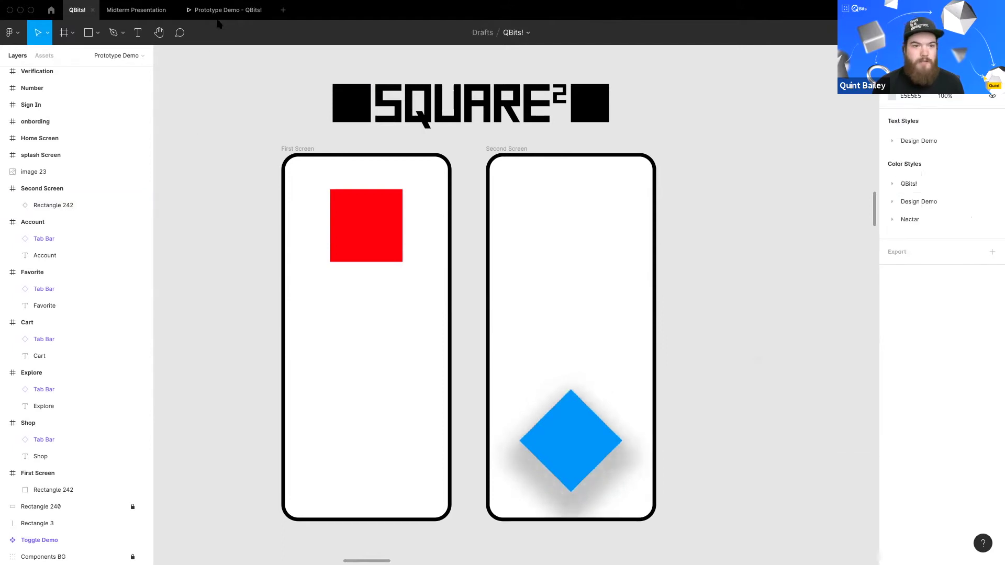
Step: Test the Smart animate transition between the red square and the shadowed blue diamond repeatedly in the prototype preview
left_click(221, 15)
left_click(511, 314)
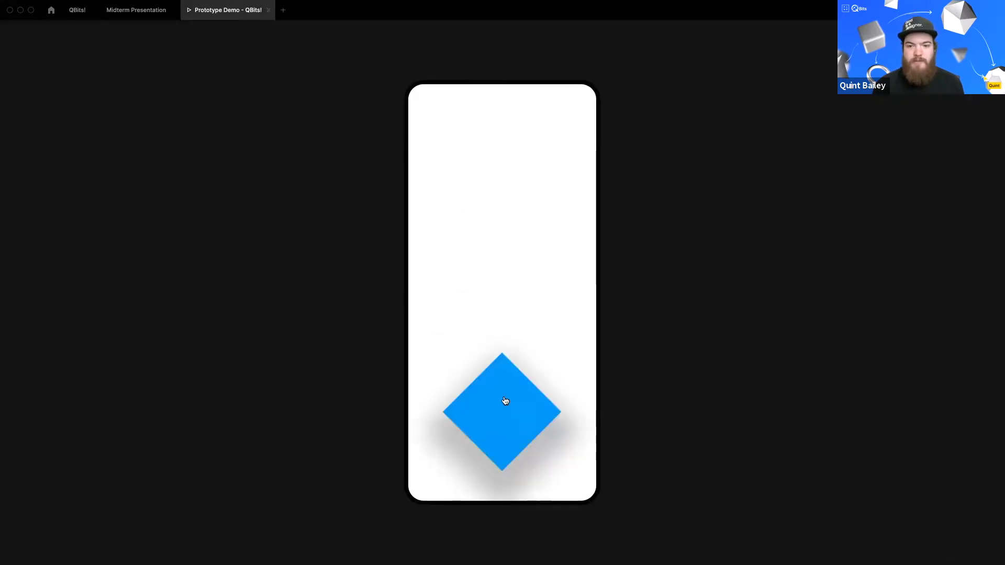
left_click(493, 185)
left_click(513, 403)
left_click(521, 183)
left_click(487, 426)
left_click(505, 283)
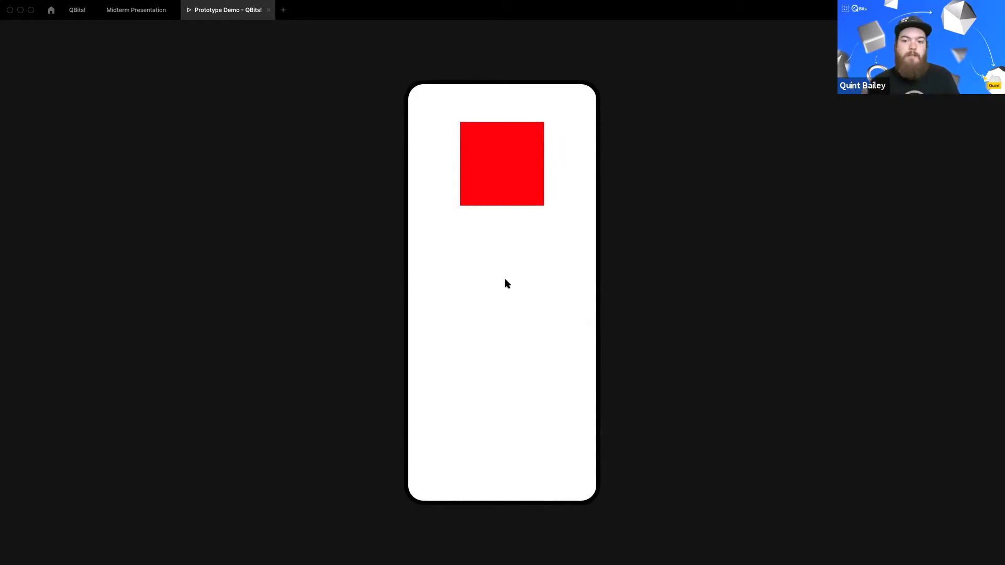
left_click(500, 416)
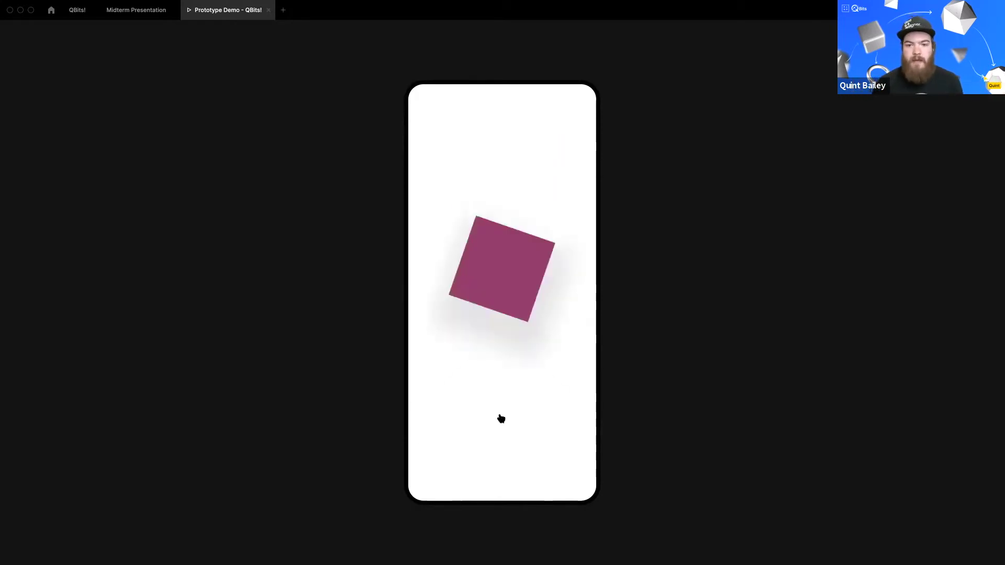
left_click(500, 414)
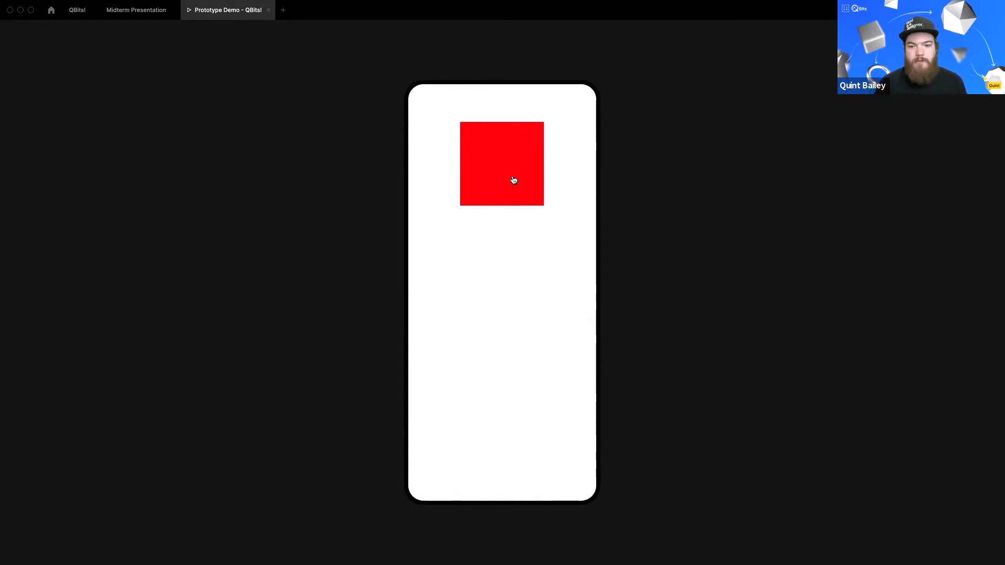
left_click_drag(514, 180, 497, 457)
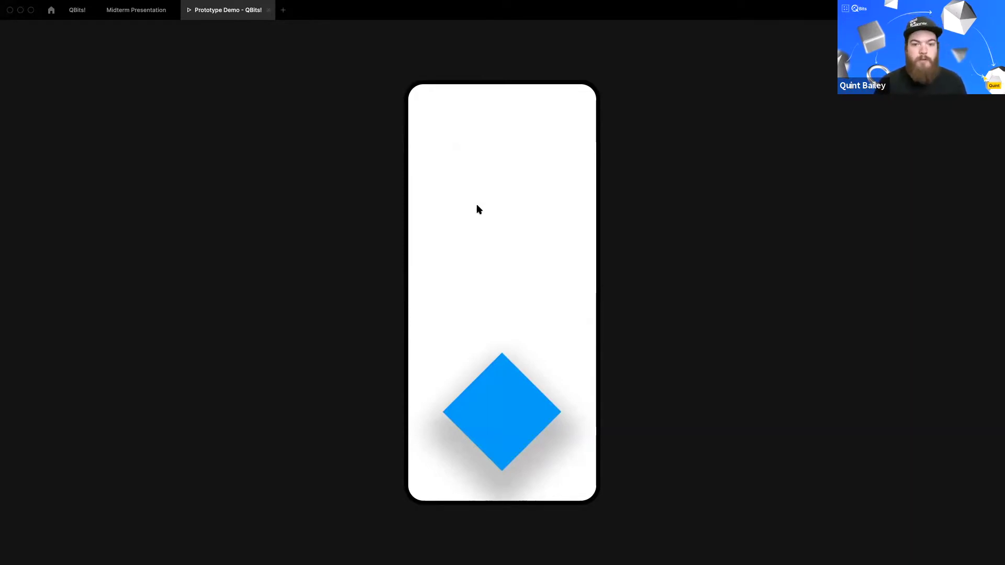
left_click(495, 414)
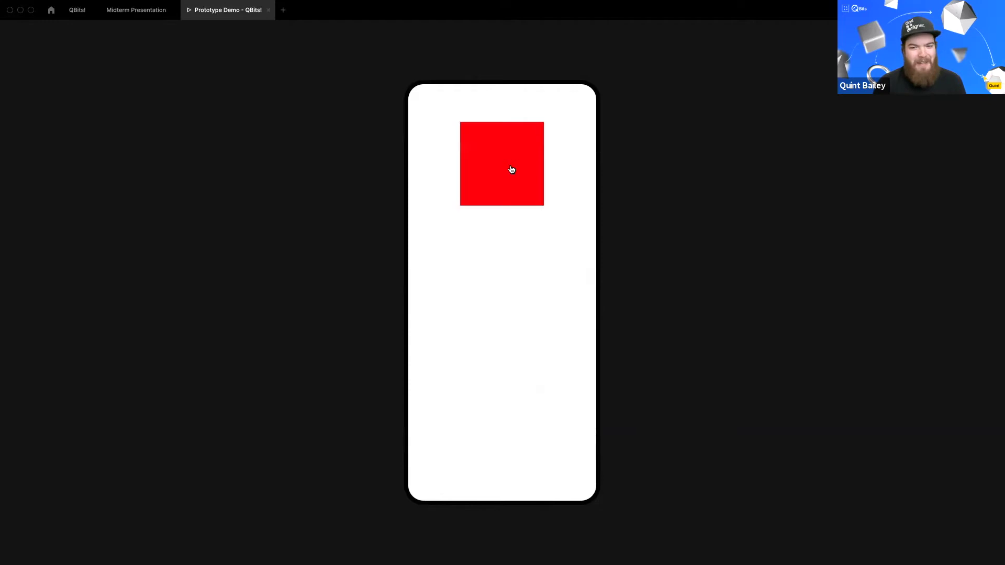
left_click(512, 434)
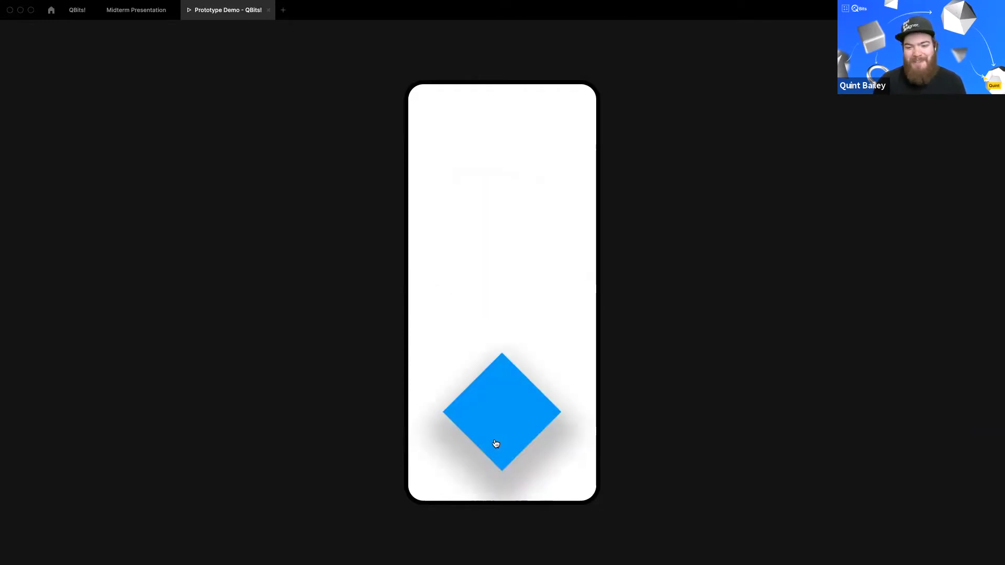
left_click(495, 444)
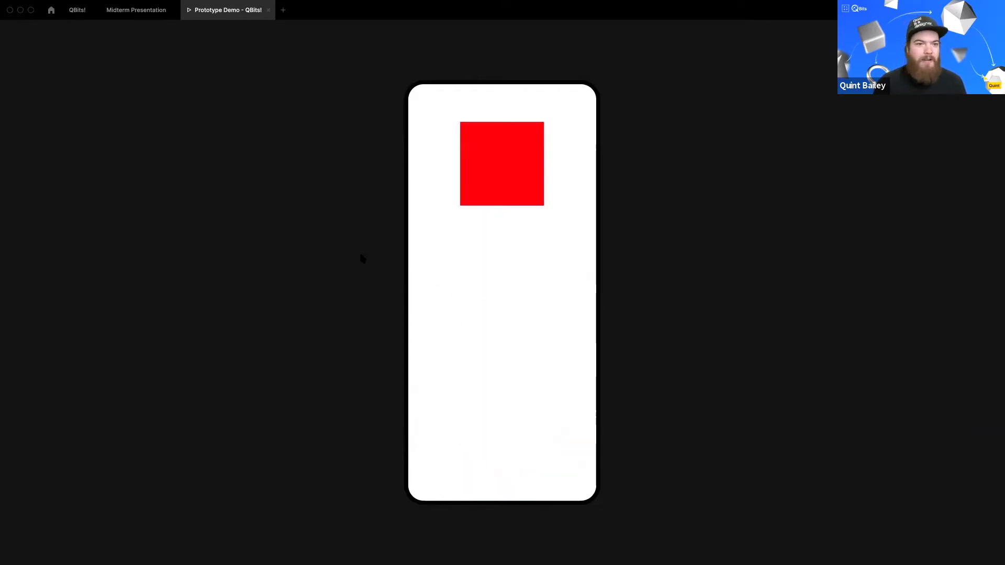
left_click(510, 409)
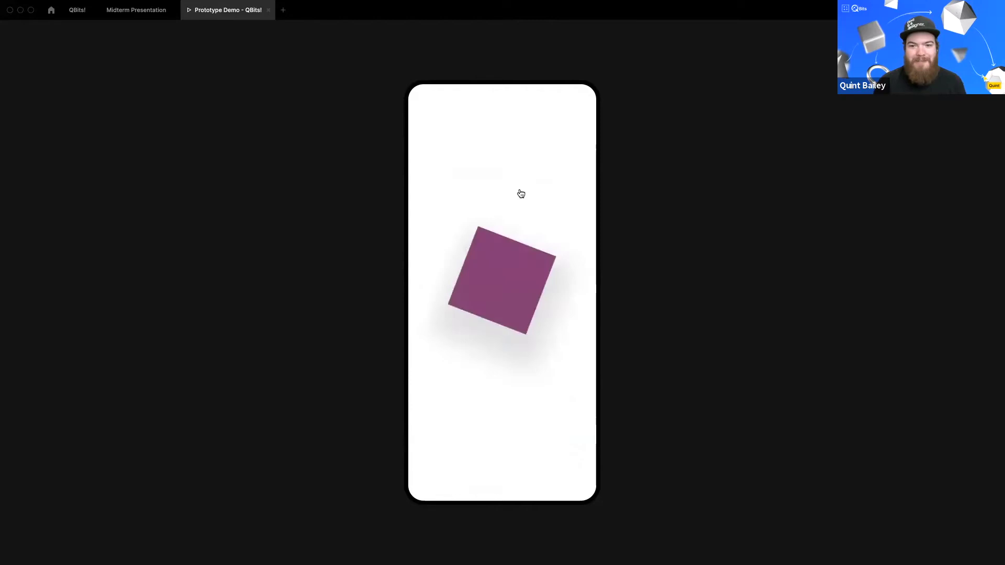
Step: Change the trigger of the red square's link to Second Screen to On drag in the QBits! file
left_click(77, 10)
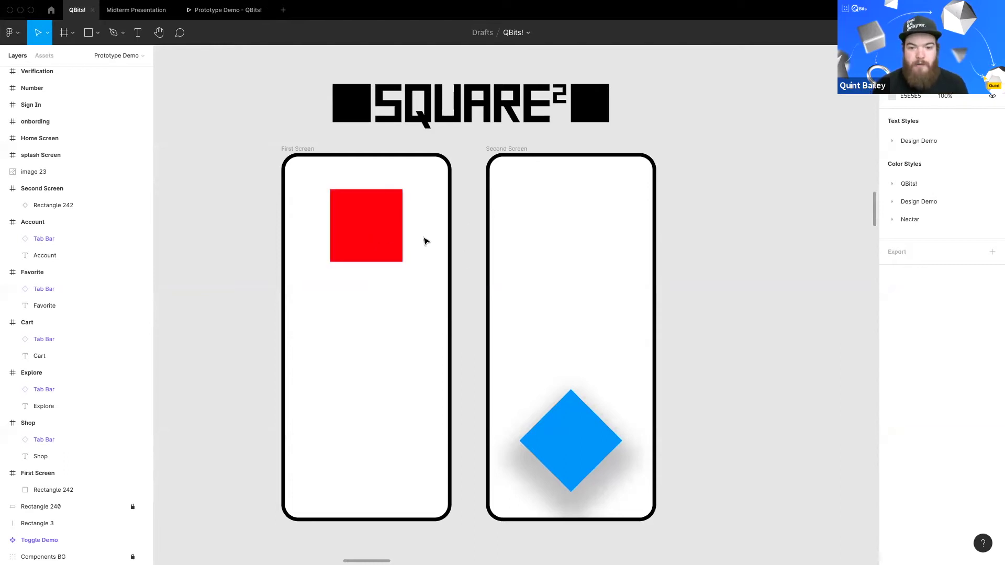
left_click(377, 236)
key("Escape")
key("shift+e")
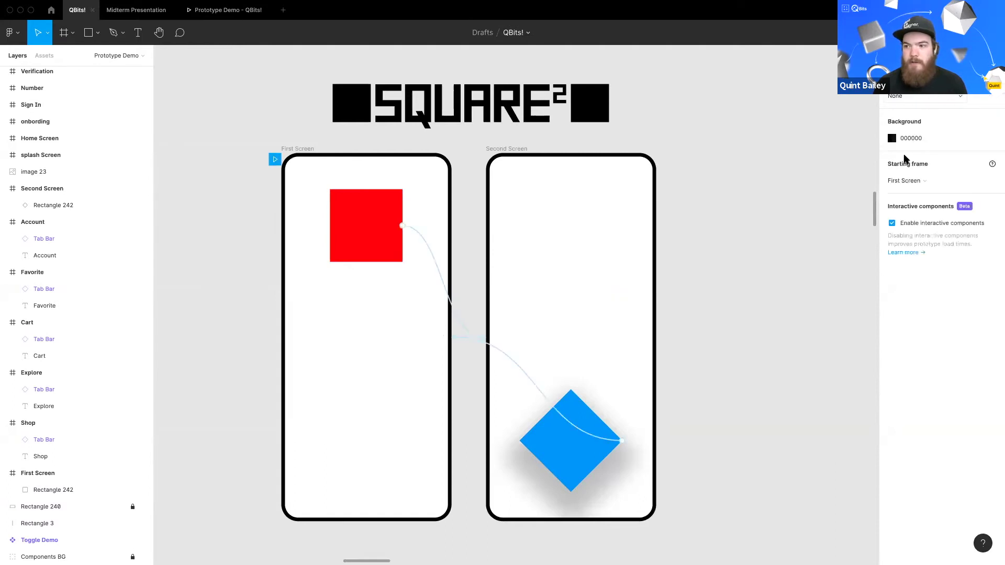
left_click(444, 288)
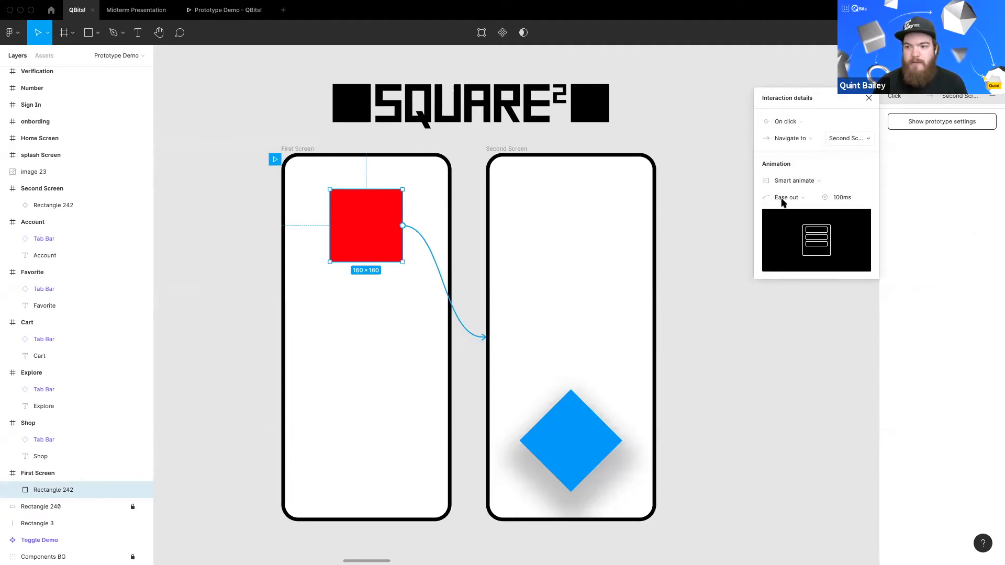
left_click(792, 126)
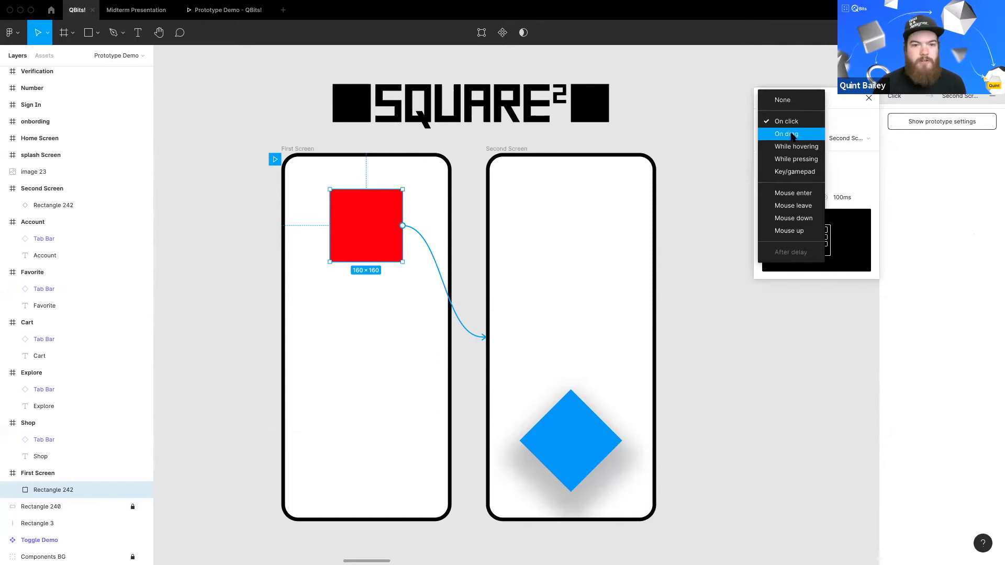
left_click(790, 134)
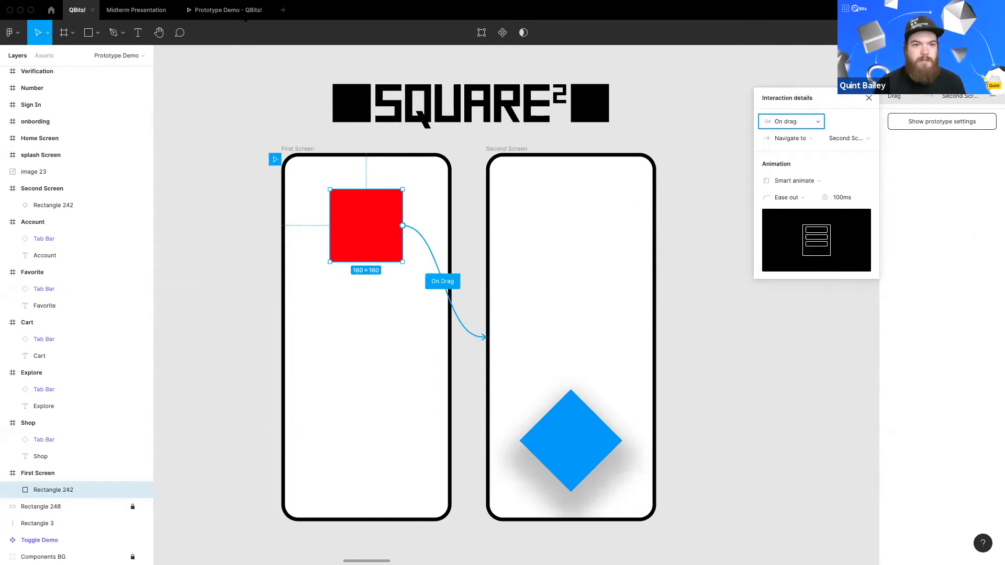
Step: Test the On drag transition by pulling the red square down and back in the prototype preview
left_click(245, 17)
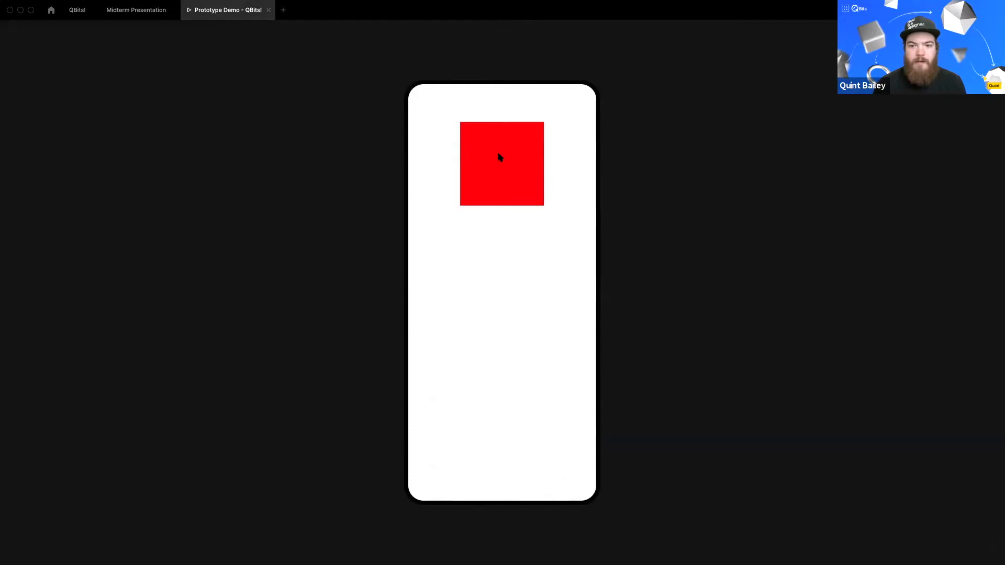
left_click(504, 177)
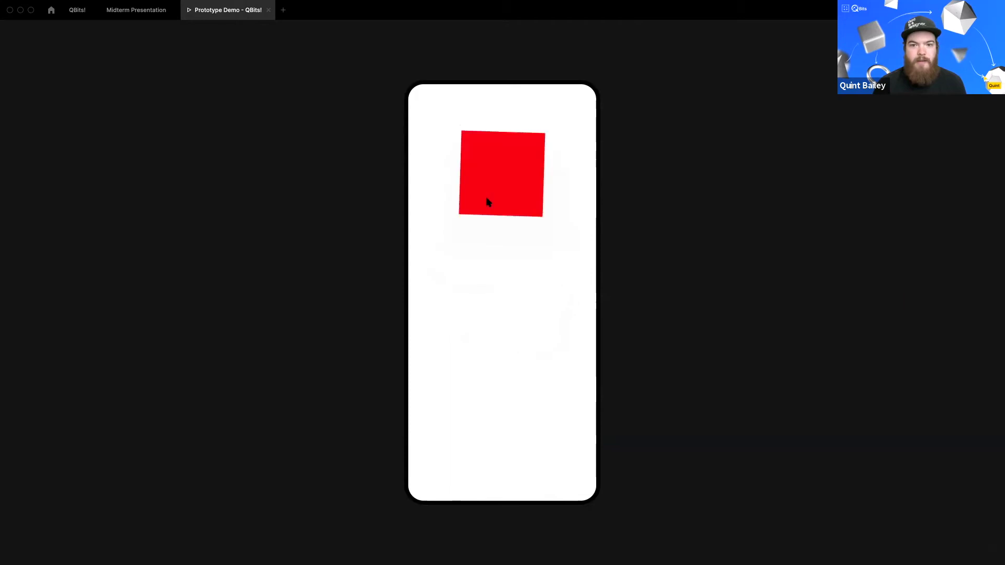
left_click_drag(484, 371, 496, 146)
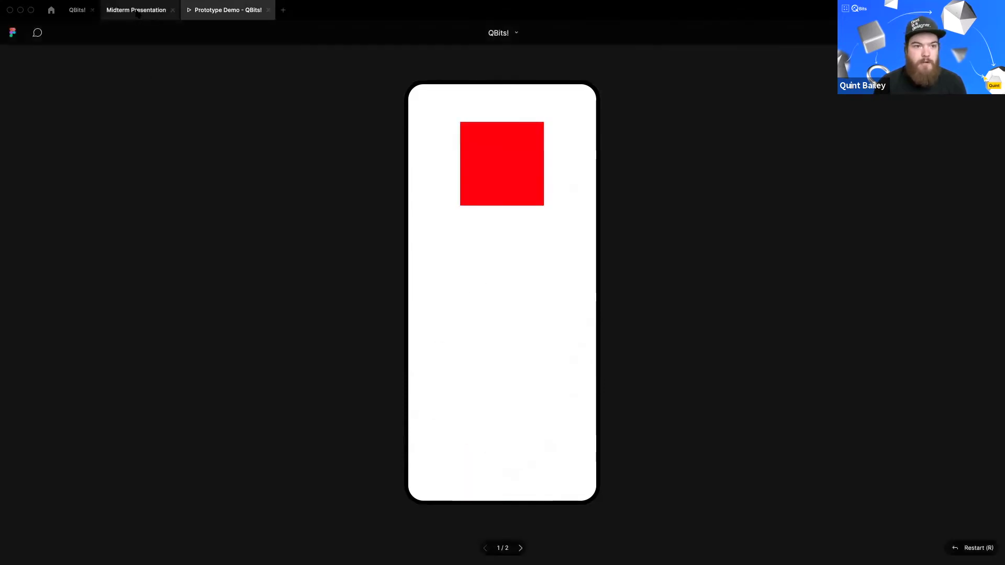
Step: Enlarge the blue diamond on Second Screen and rotate it into an upright square in the QBits! file
left_click(77, 10)
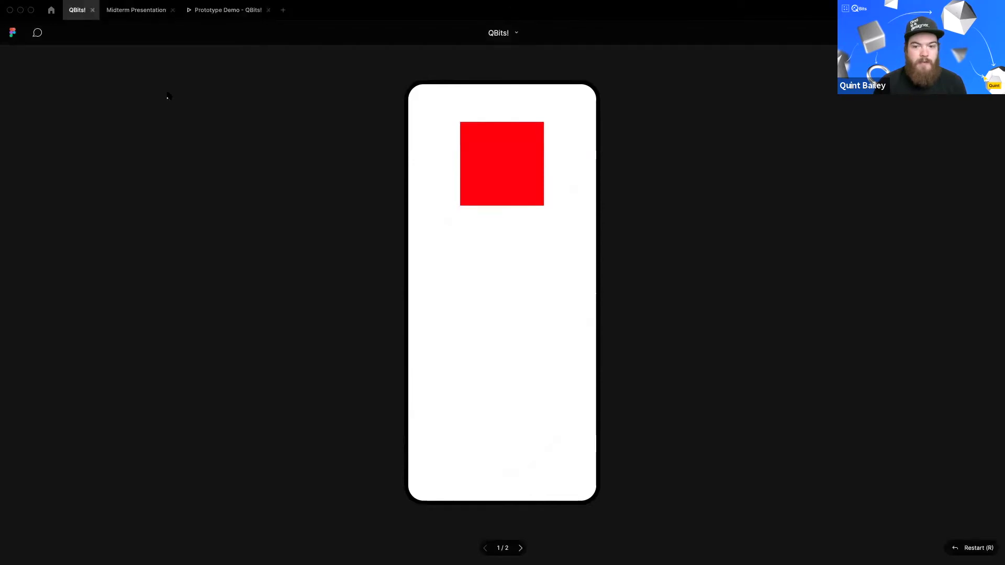
left_click(554, 431)
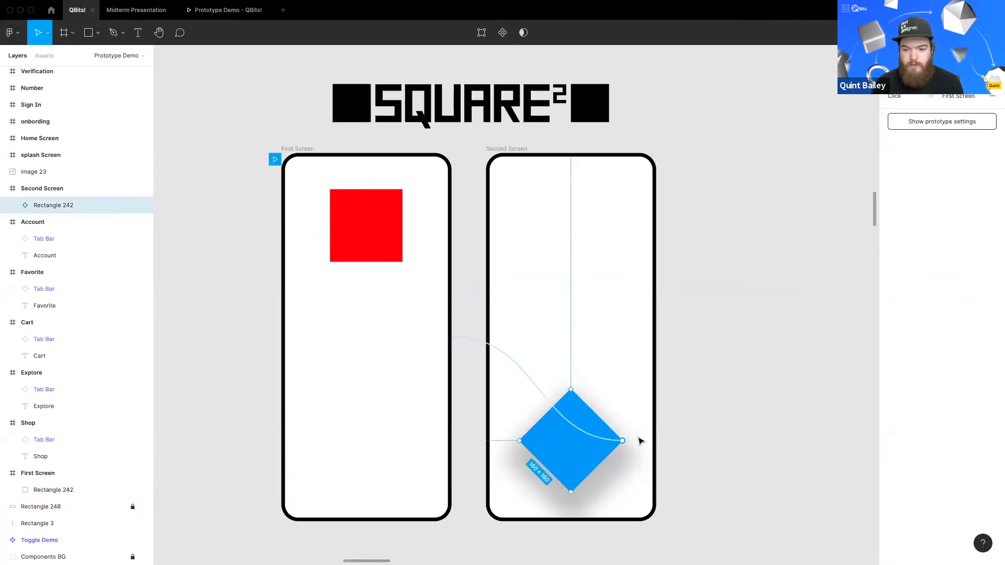
left_click_drag(636, 387, 590, 381)
left_click_drag(541, 461, 536, 455)
key("Escape")
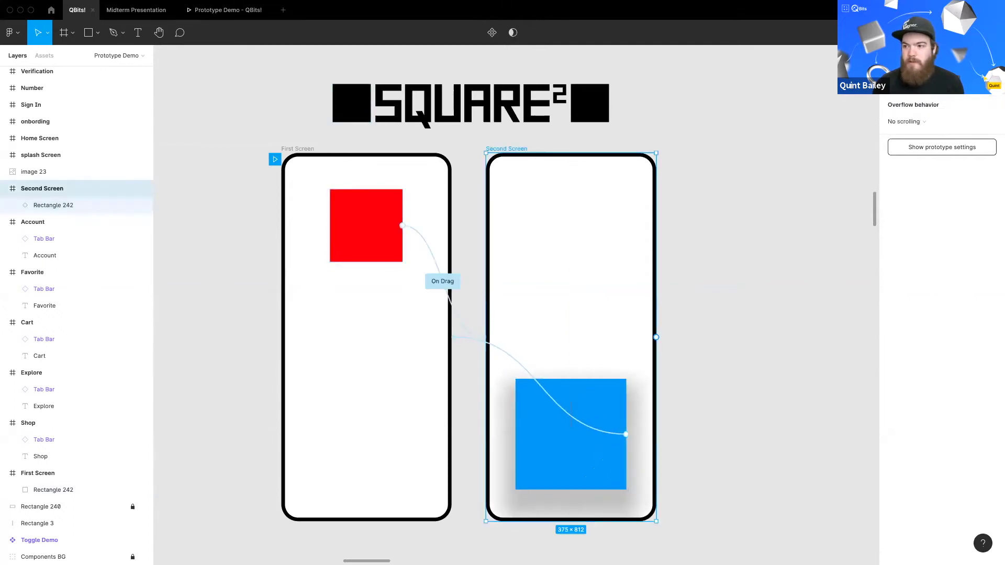
Step: Change the fill of the Second Screen frame to black
left_click(898, 55)
left_click(892, 304)
left_click_drag(808, 316, 757, 426)
left_click(438, 243)
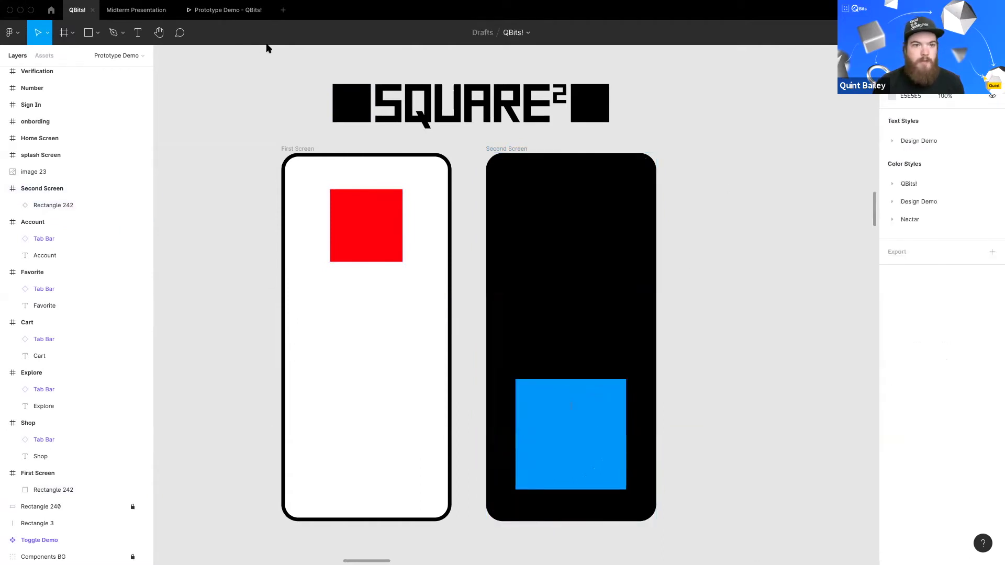
Step: Test the On drag transition from the red square to the black Second Screen in the prototype preview
left_click(239, 15)
left_click_drag(499, 160, 498, 406)
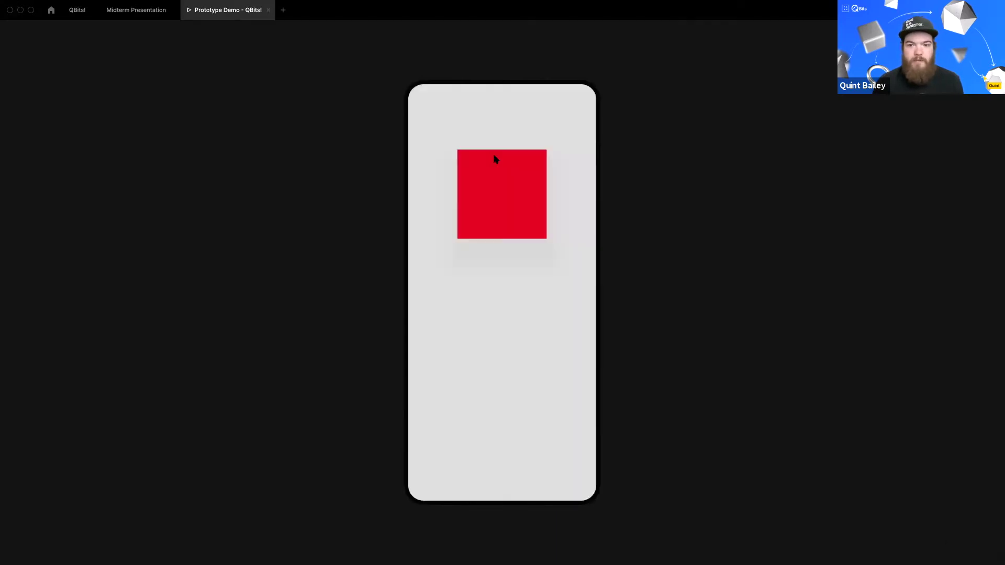
left_click_drag(498, 274, 486, 352)
left_click_drag(497, 442, 499, 454)
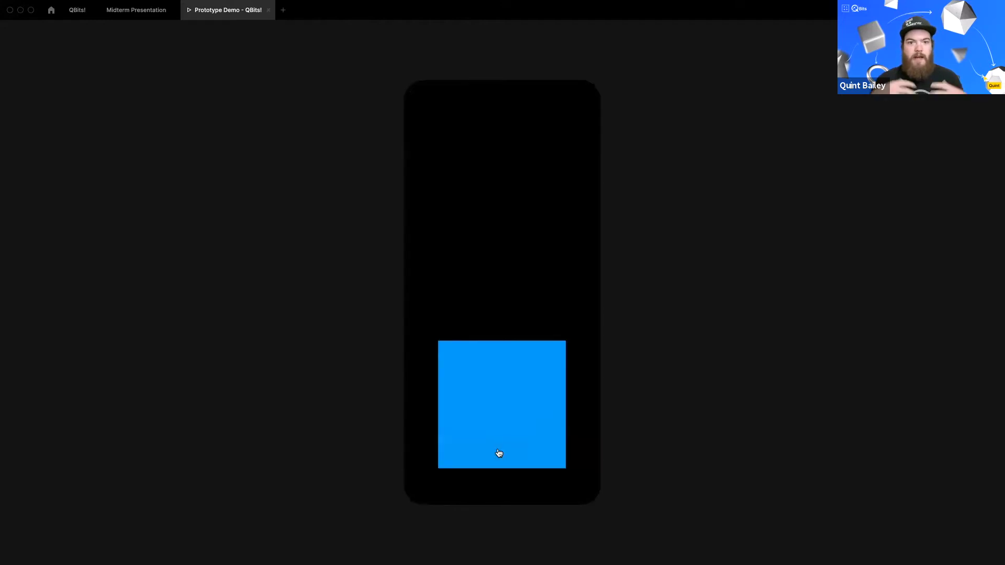
Step: Examine the interaction details of the red square's On drag link in the QBits! file
left_click(77, 10)
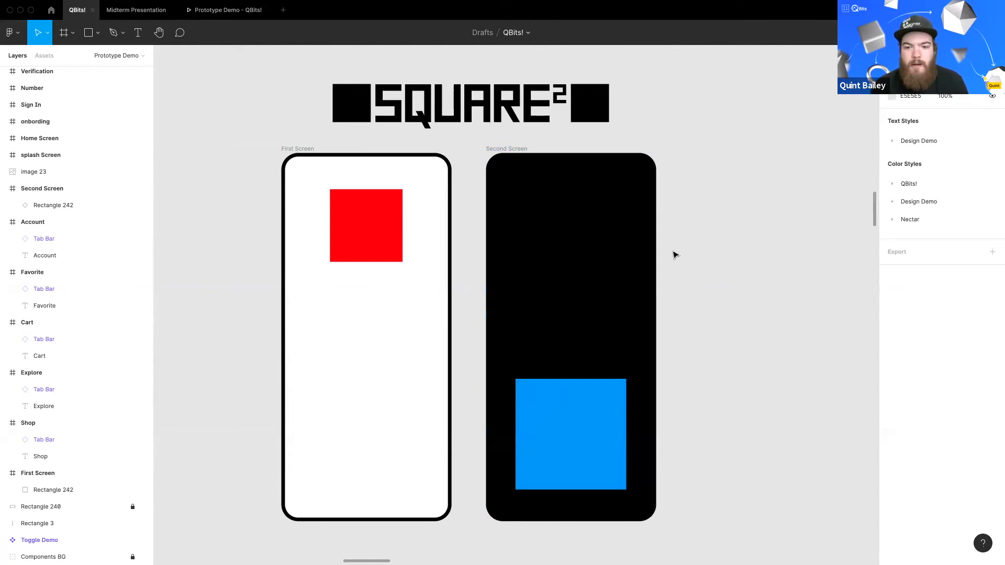
left_click(361, 228)
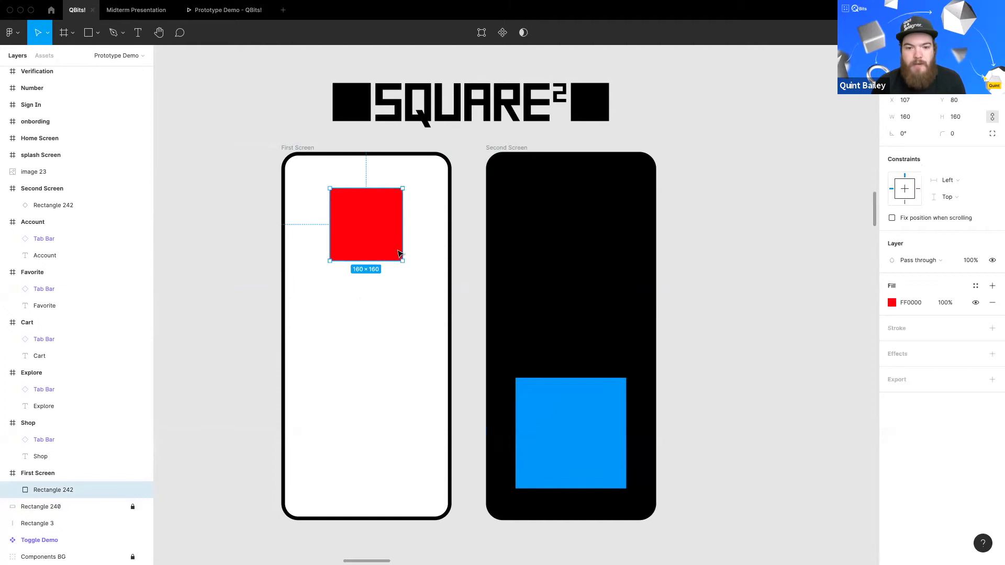
key("Escape")
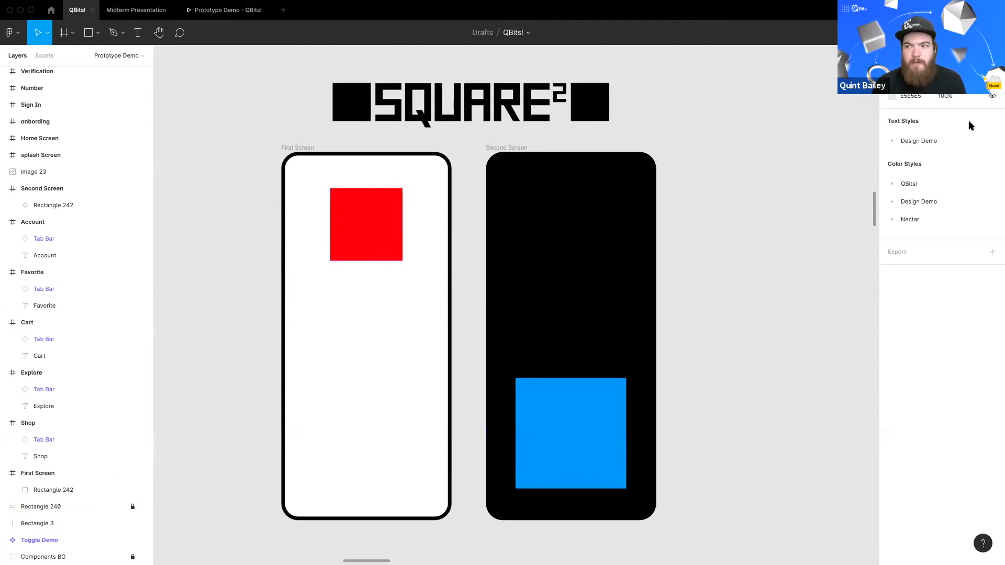
left_click(923, 56)
left_click(434, 279)
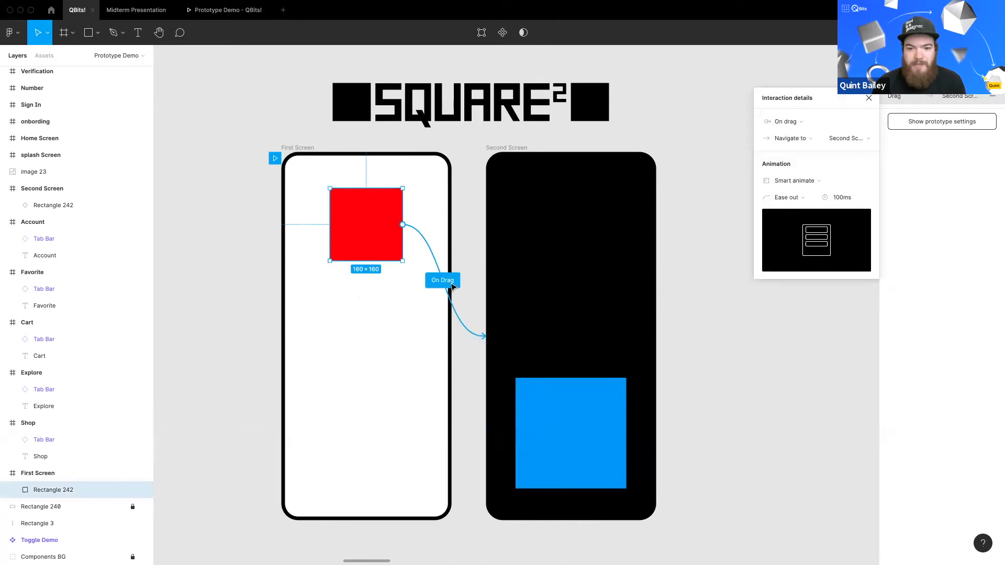
left_click(463, 244)
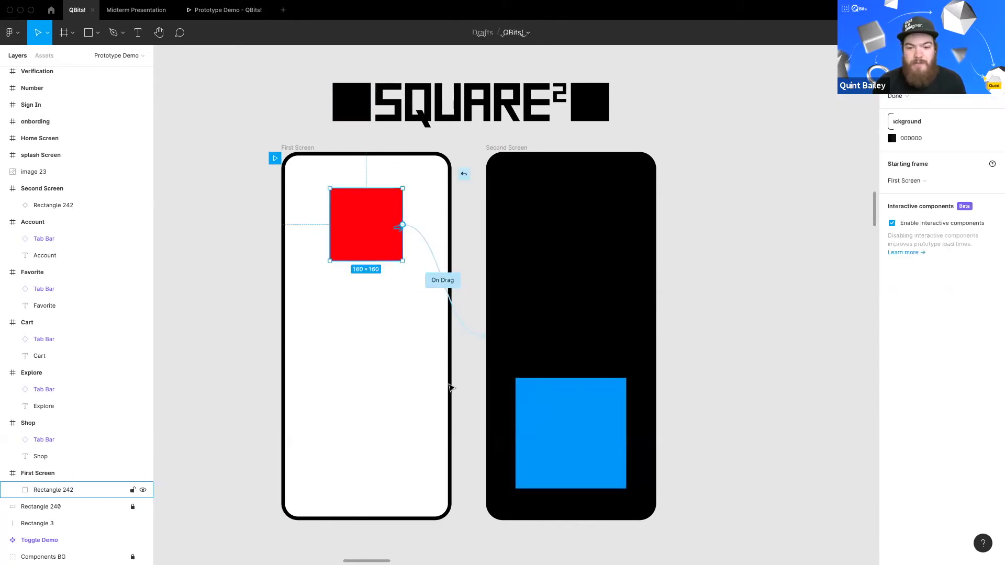
left_click(956, 97)
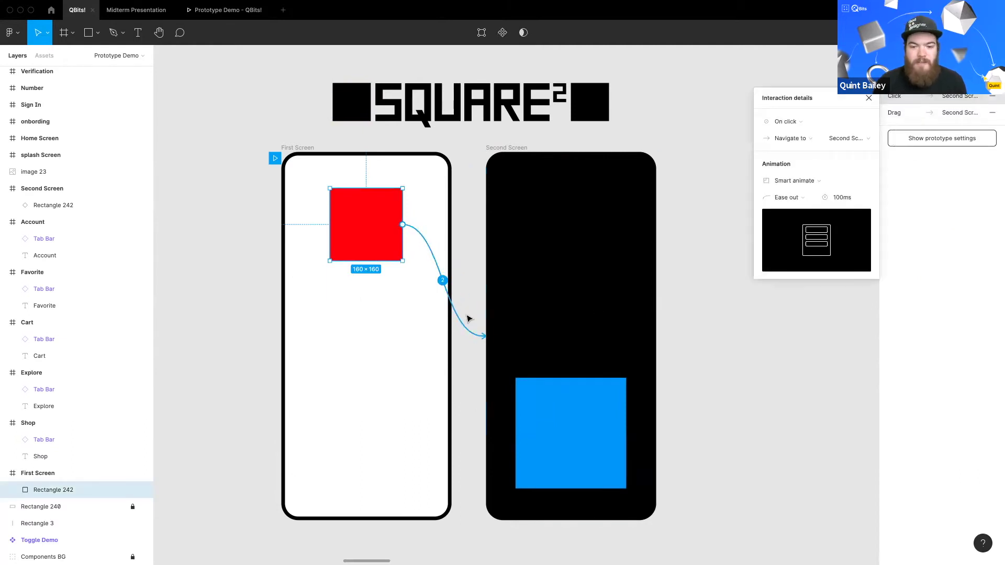
left_click(460, 331)
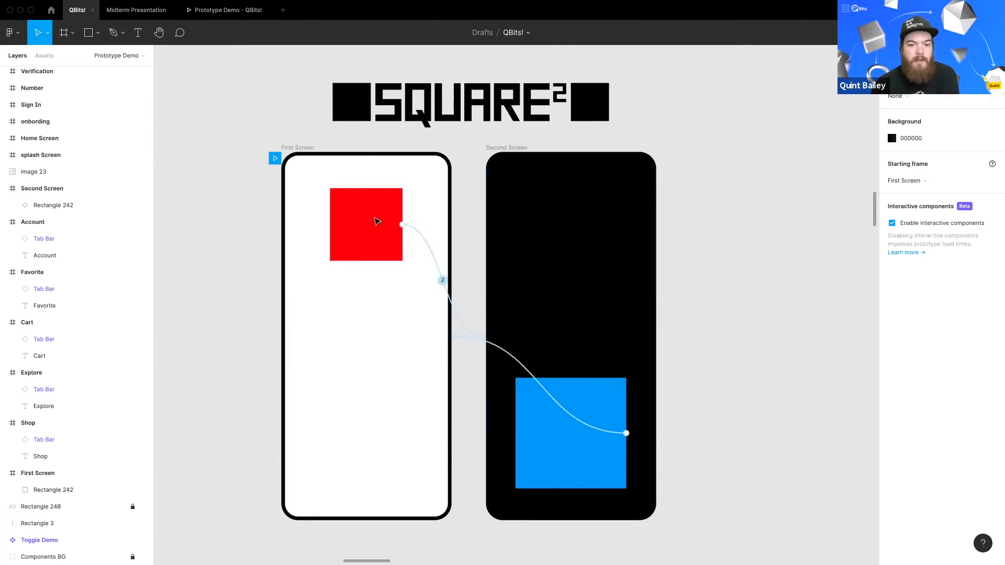
left_click(377, 221)
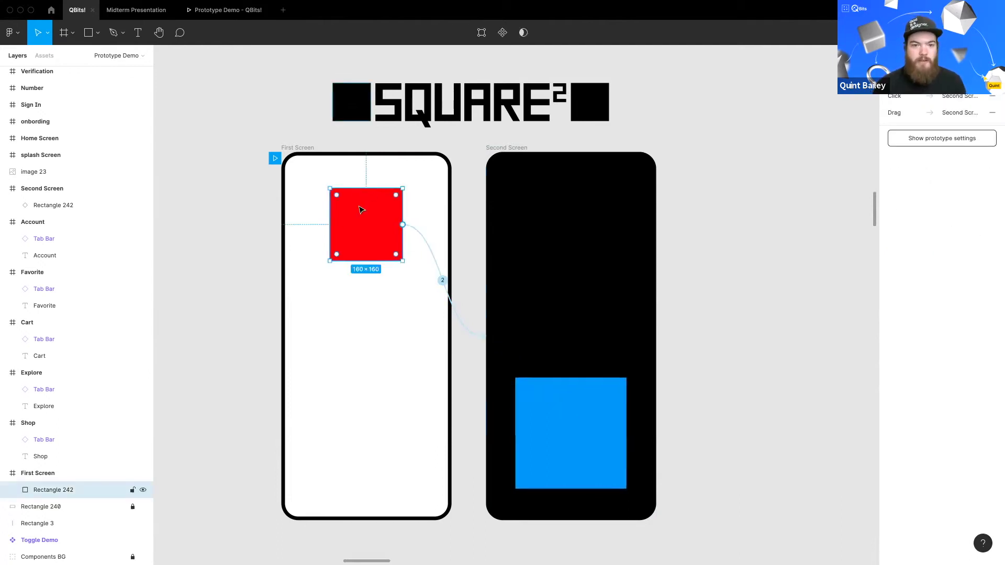
left_click(993, 96)
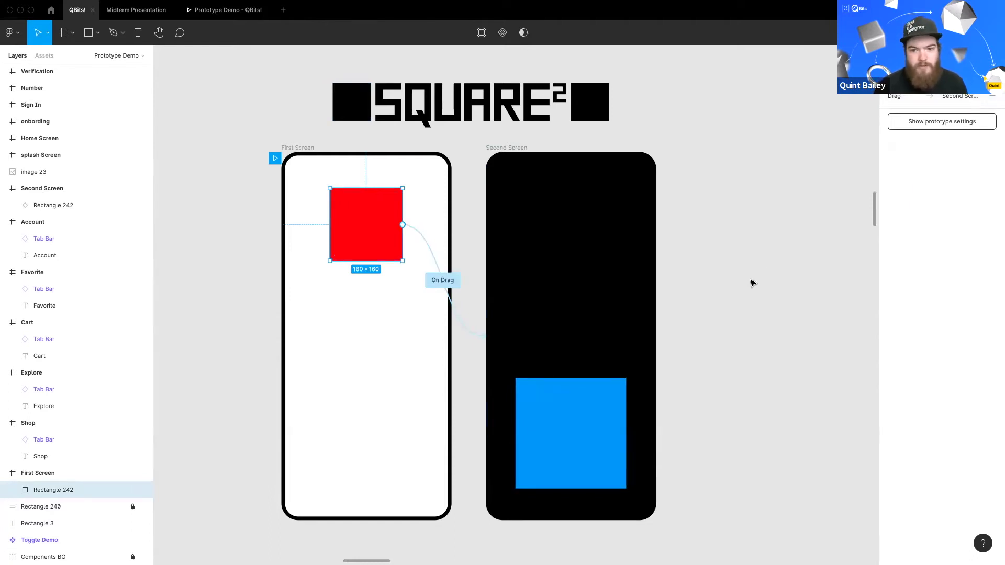
left_click(727, 291)
scroll(702, 299, "up", 1)
scroll(702, 298, "right", 1)
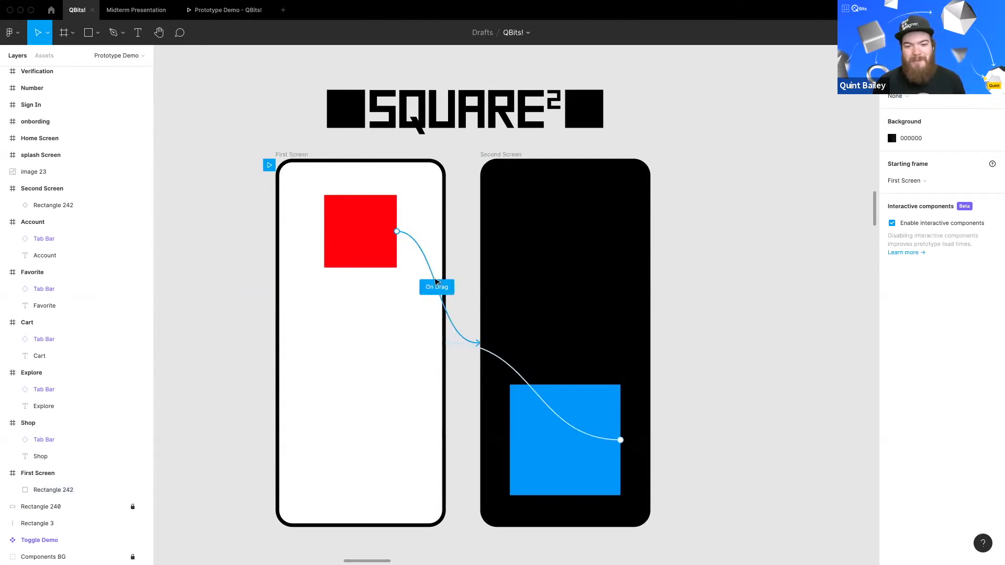
Step: Change the trigger of the red square's link to Second Screen to On click
left_click(449, 316)
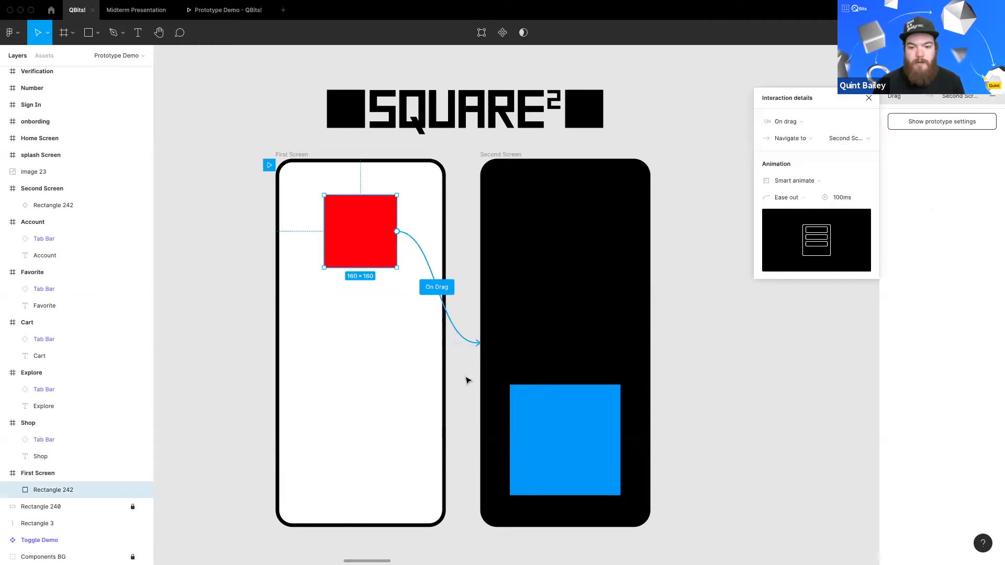
left_click(467, 380)
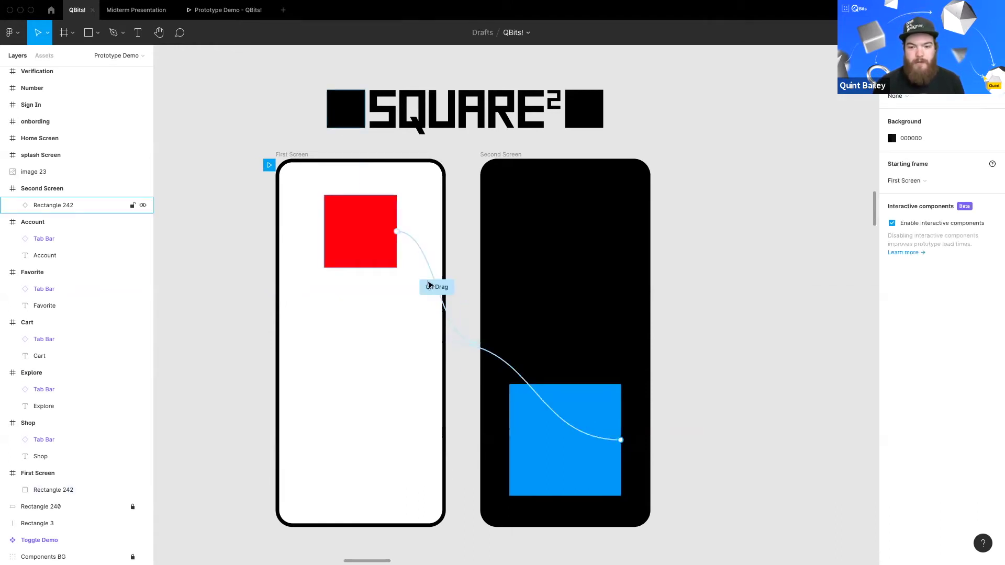
left_click(467, 316)
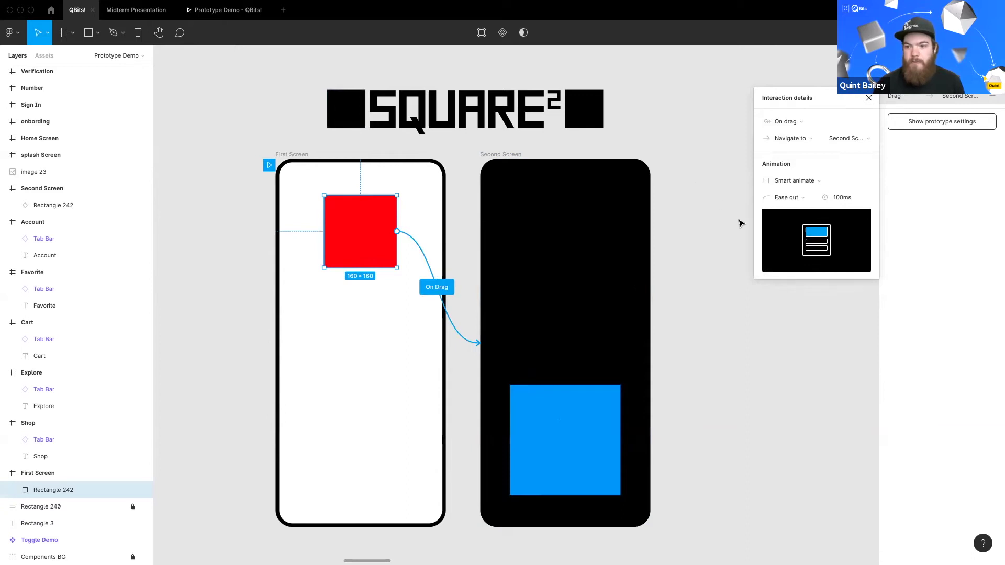
left_click(940, 96)
left_click(950, 96)
left_click(796, 123)
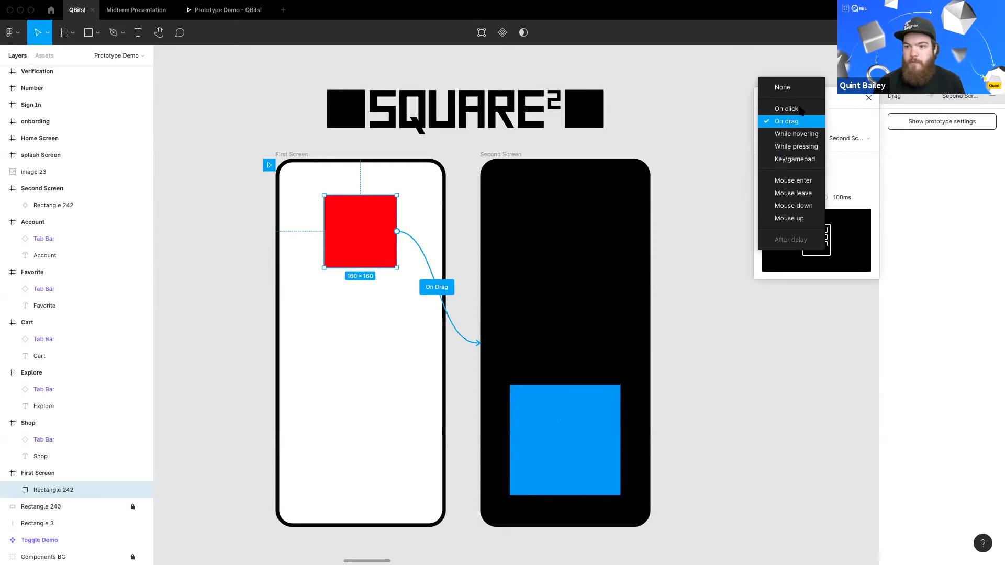
left_click(799, 109)
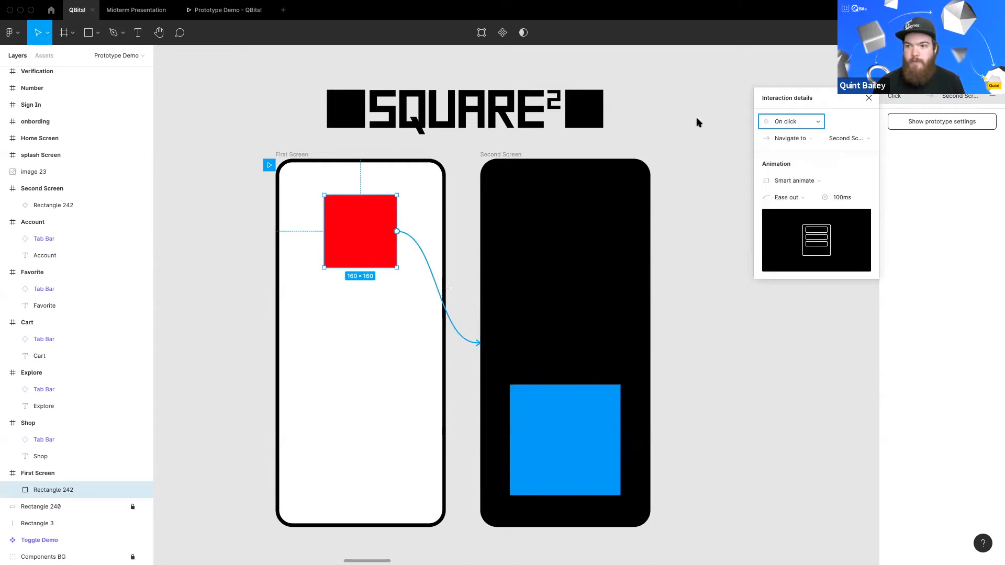
left_click(799, 123)
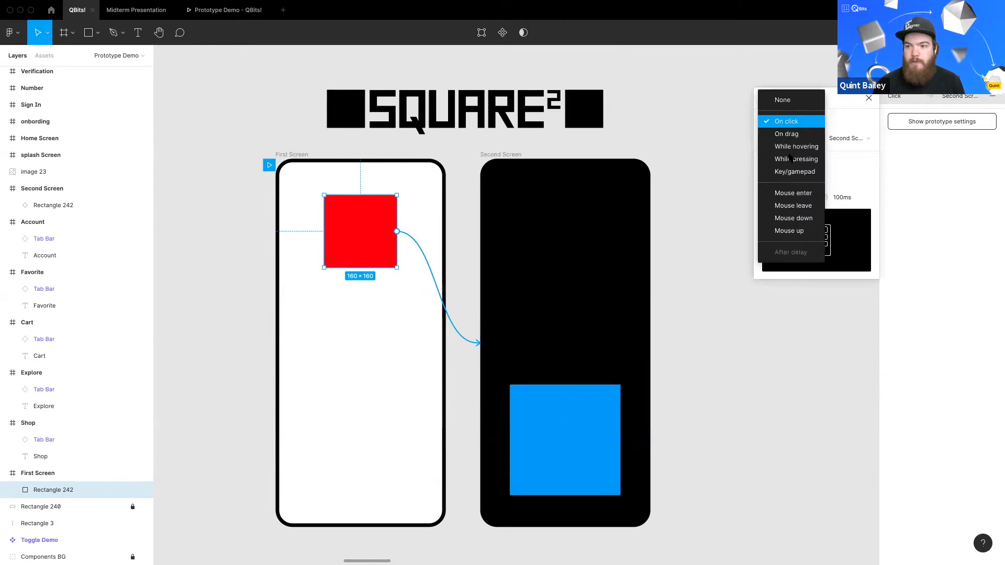
key("Escape")
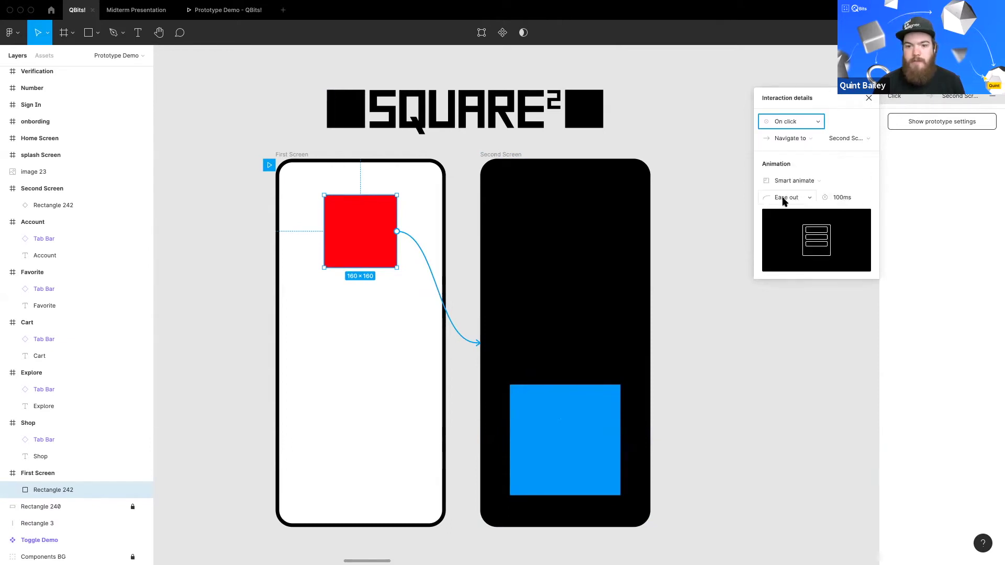
left_click(526, 333)
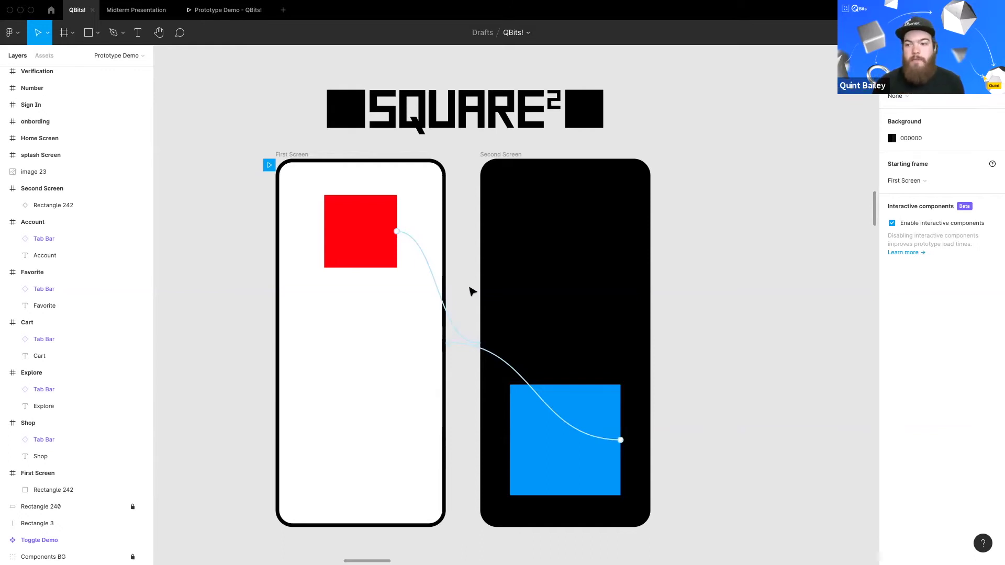
Step: Set the easing of the red square's link to Linear and test the transition in the prototype preview
left_click(435, 277)
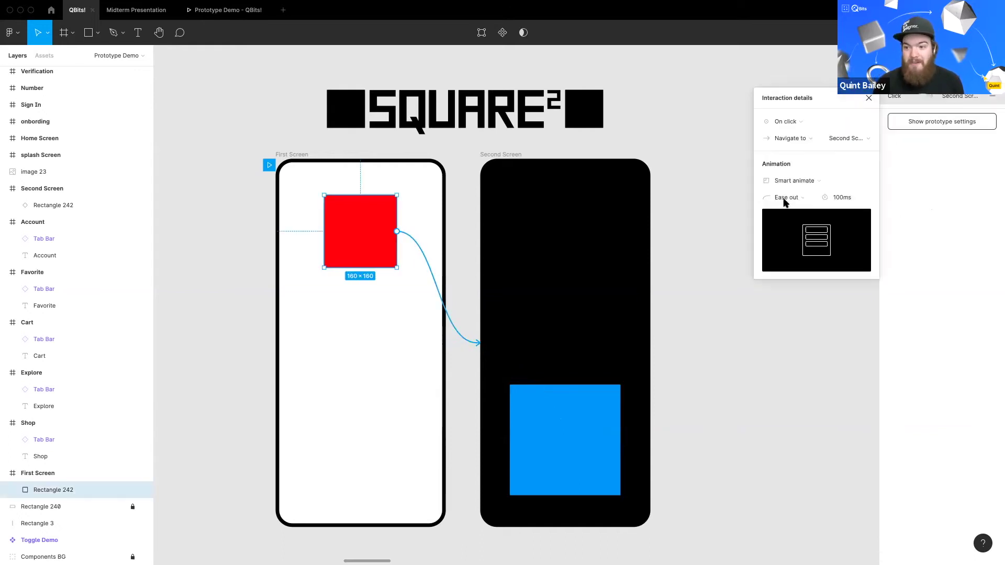
left_click(785, 198)
left_click(806, 164)
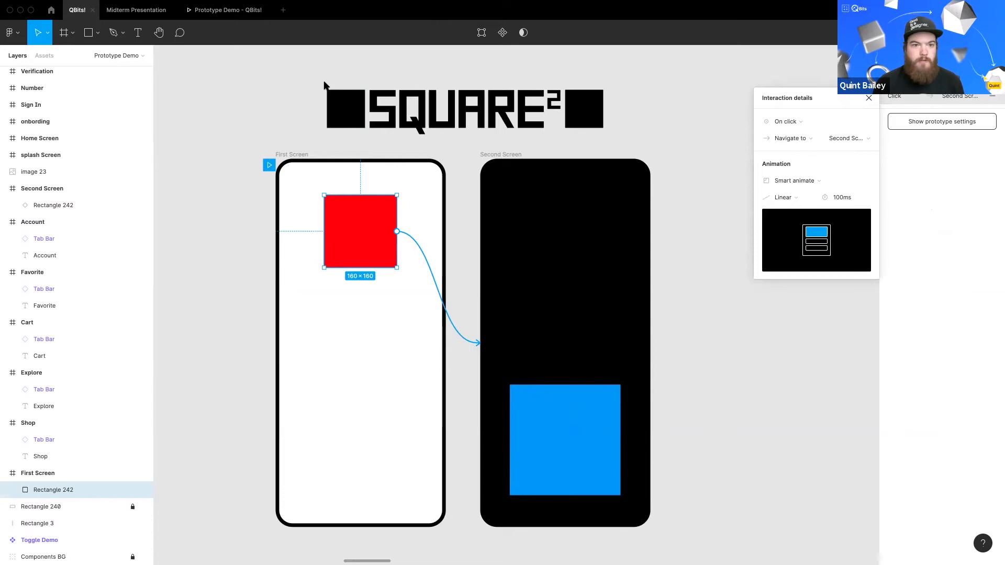
left_click(229, 10)
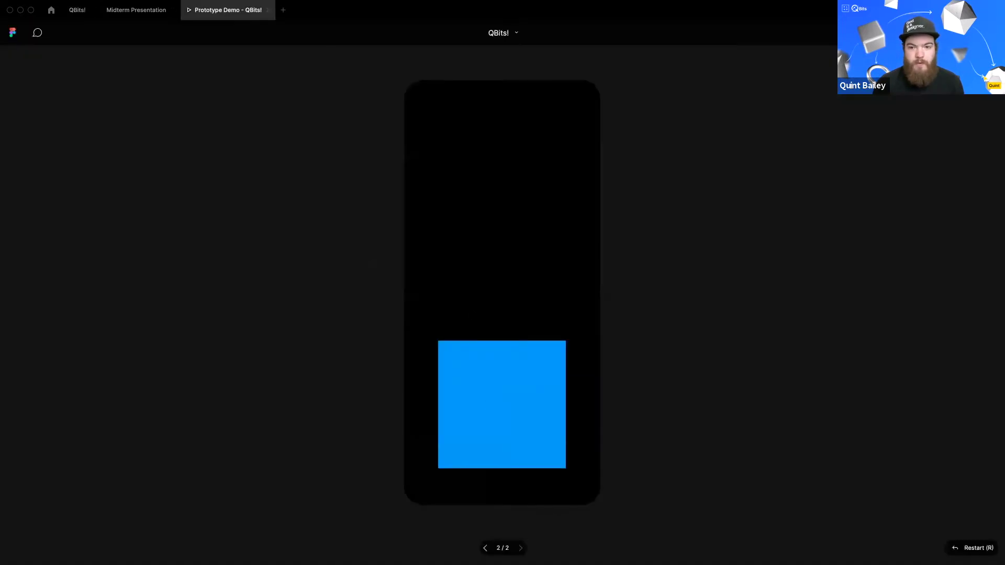
left_click(504, 172)
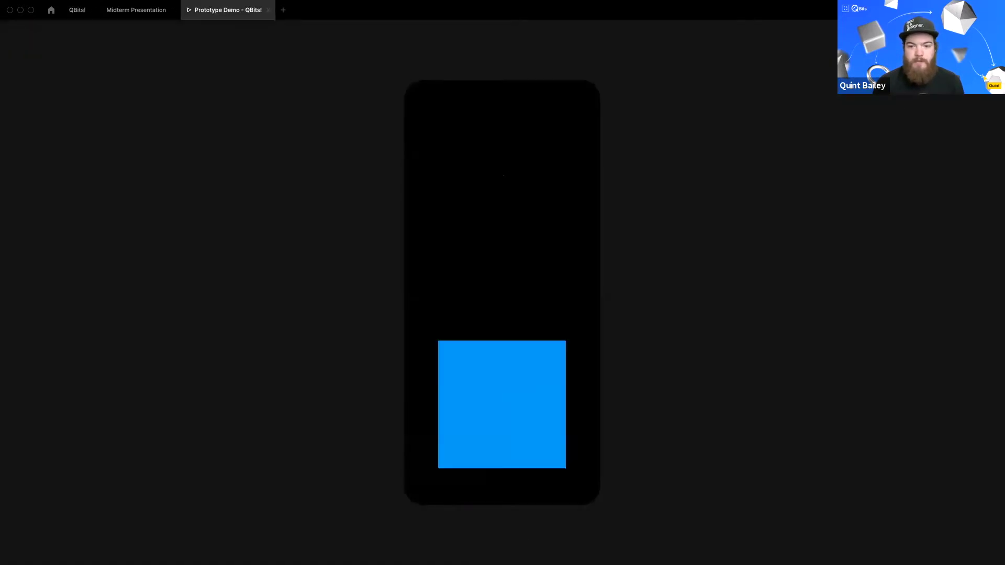
Step: Set the Smart animate duration of the link in the QBits! file to 1000 ms and test it in the prototype preview
left_click(77, 10)
left_click(842, 198)
type("1000")
key("Return")
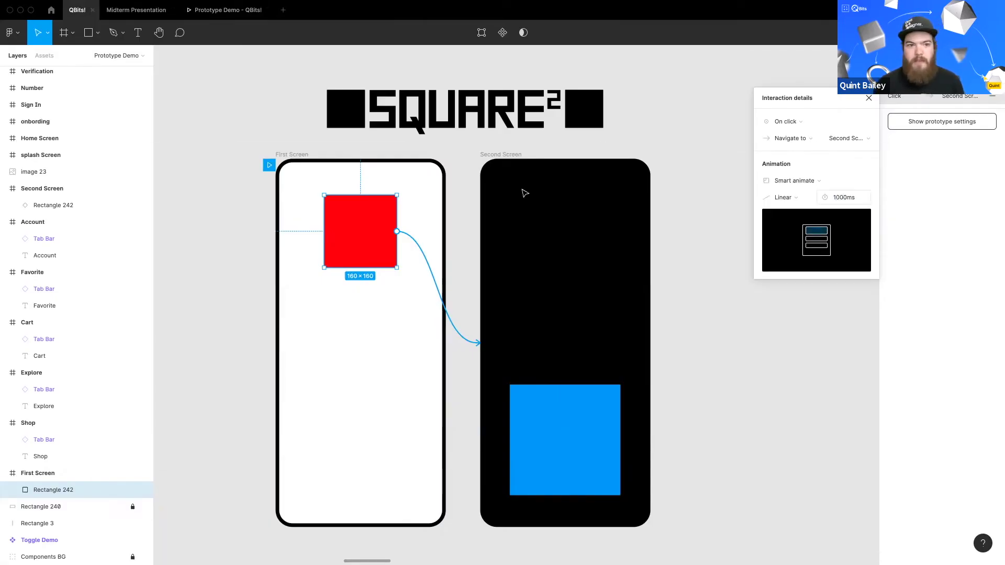
left_click(248, 11)
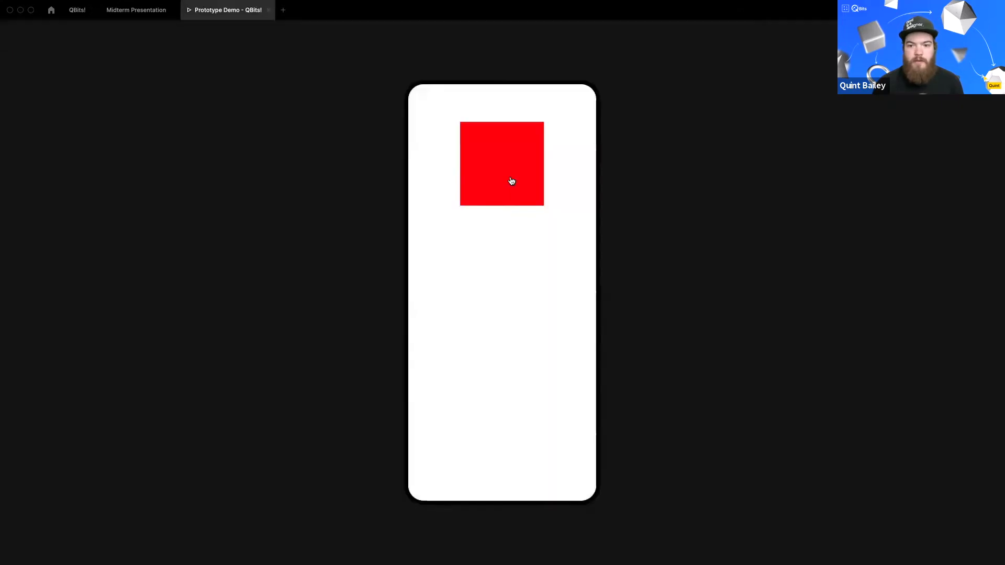
left_click(511, 181)
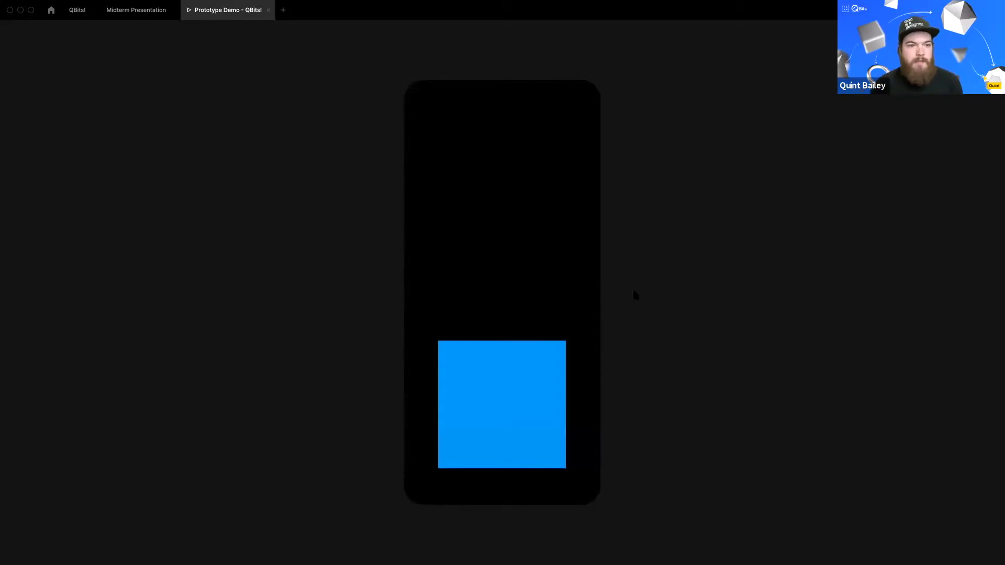
Step: Set the link's easing in the QBits! file to Ease in and out and test the transition both ways in the preview
left_click(76, 13)
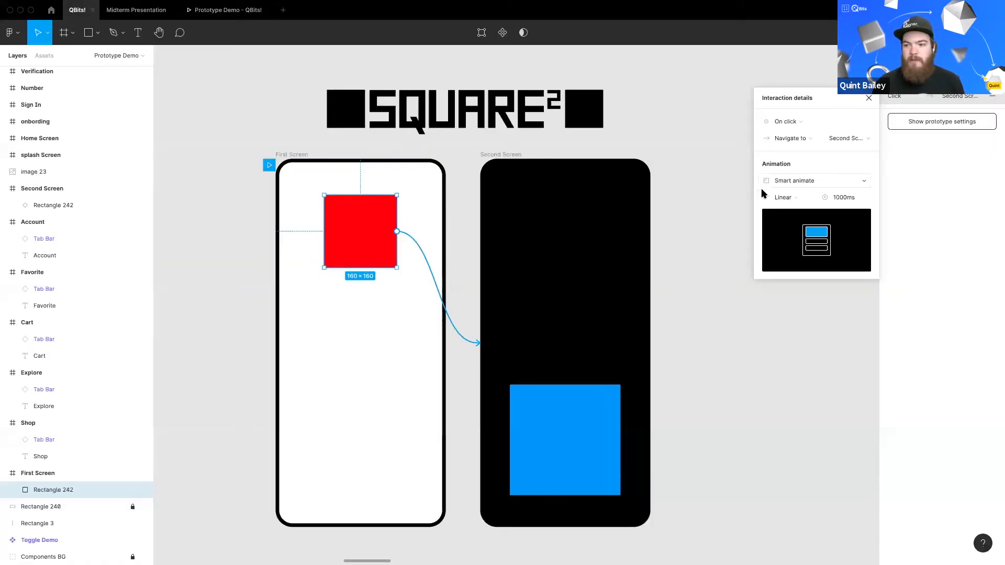
left_click(784, 198)
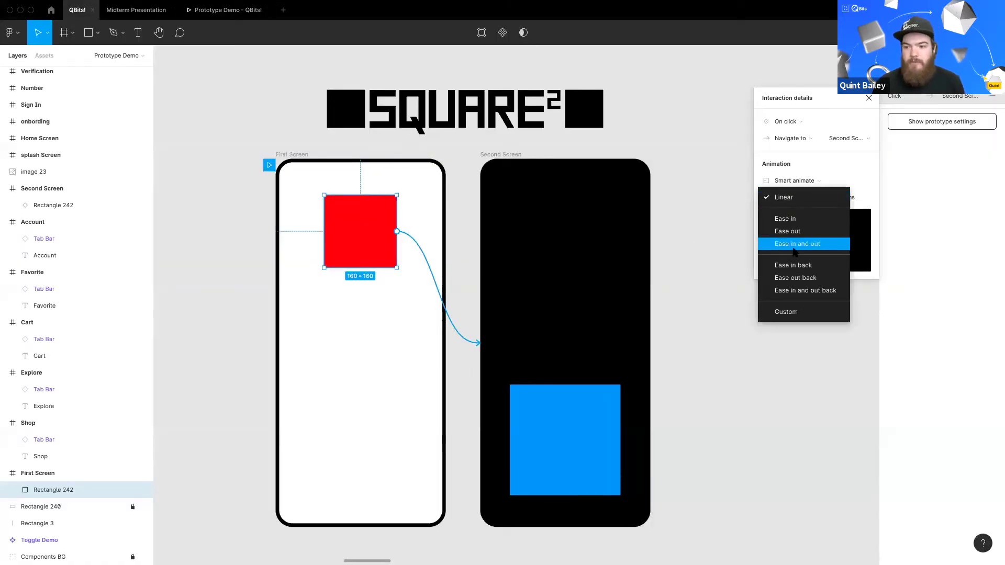
left_click(794, 244)
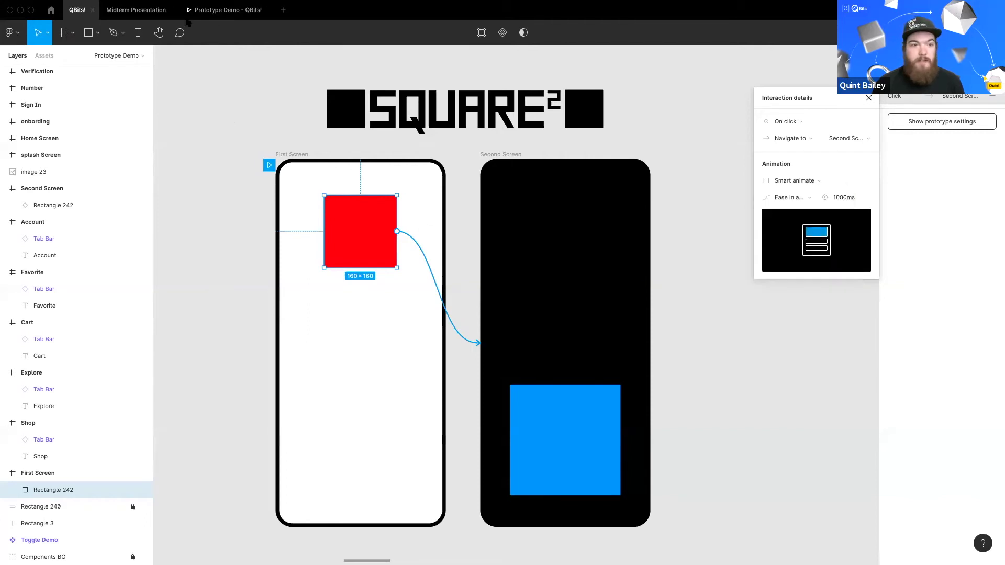
left_click(228, 10)
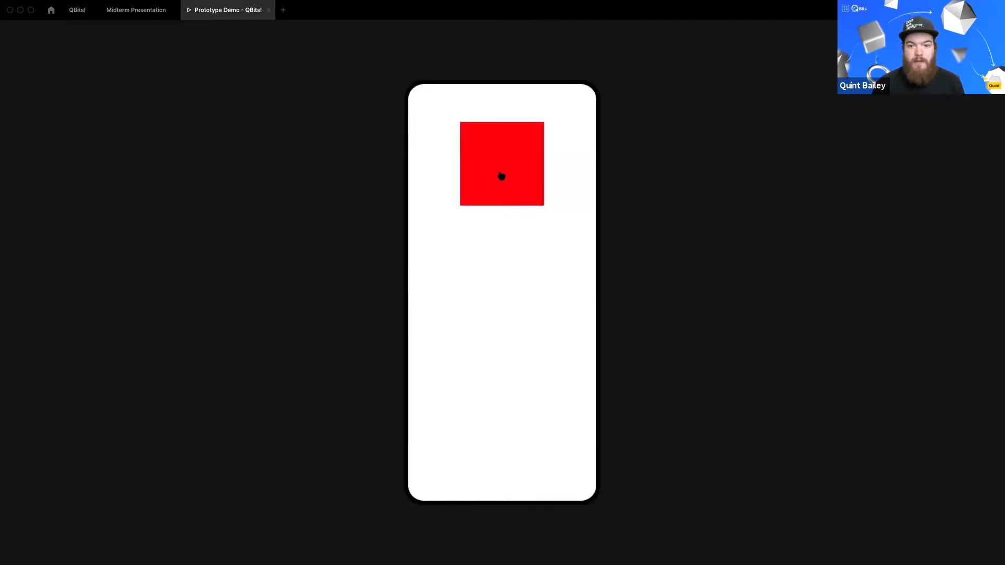
left_click(501, 177)
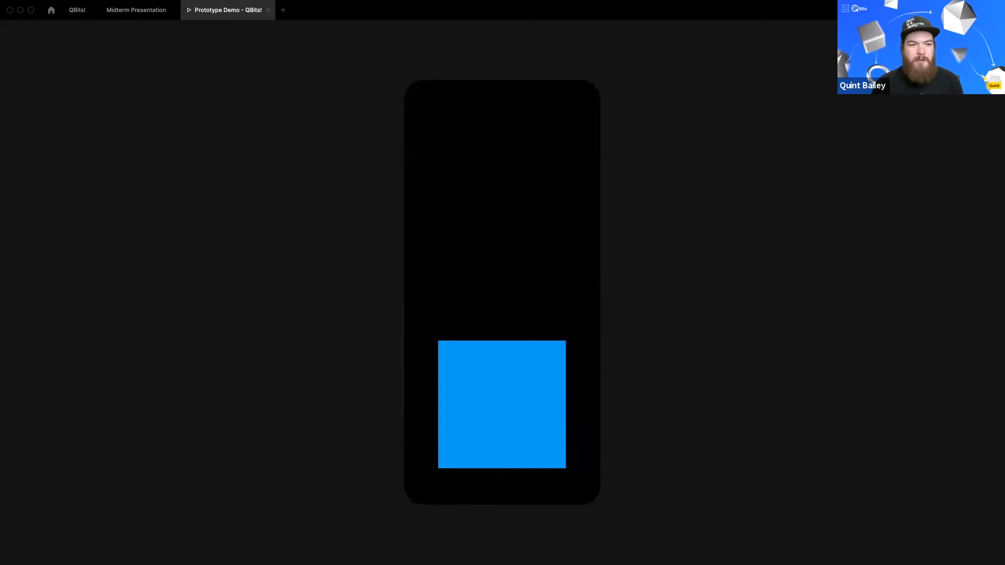
left_click(503, 402)
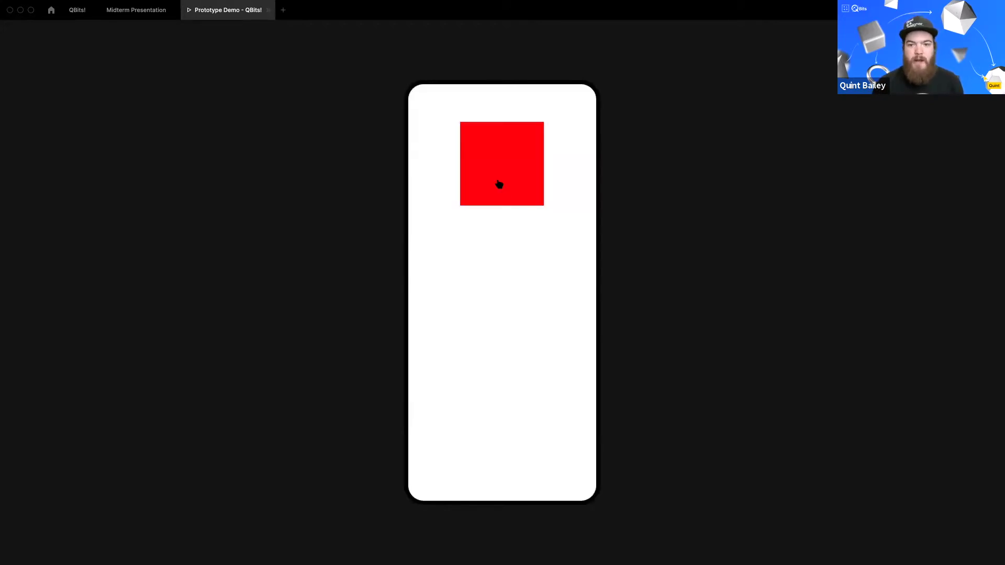
Step: Give the link in the QBits! file a Custom easing curve of 1, 0, 0, 1 and test it in the prototype preview
left_click(77, 10)
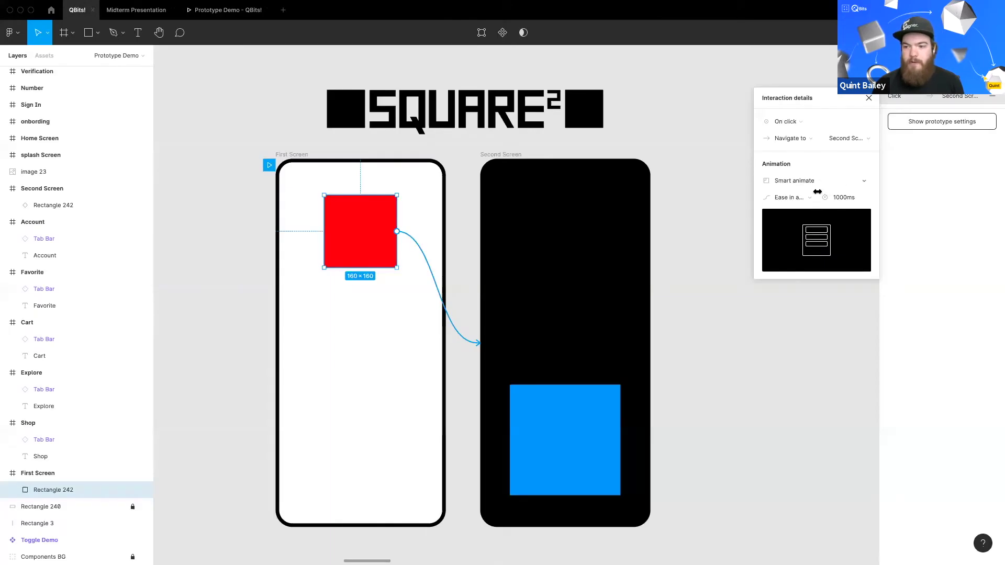
left_click(787, 197)
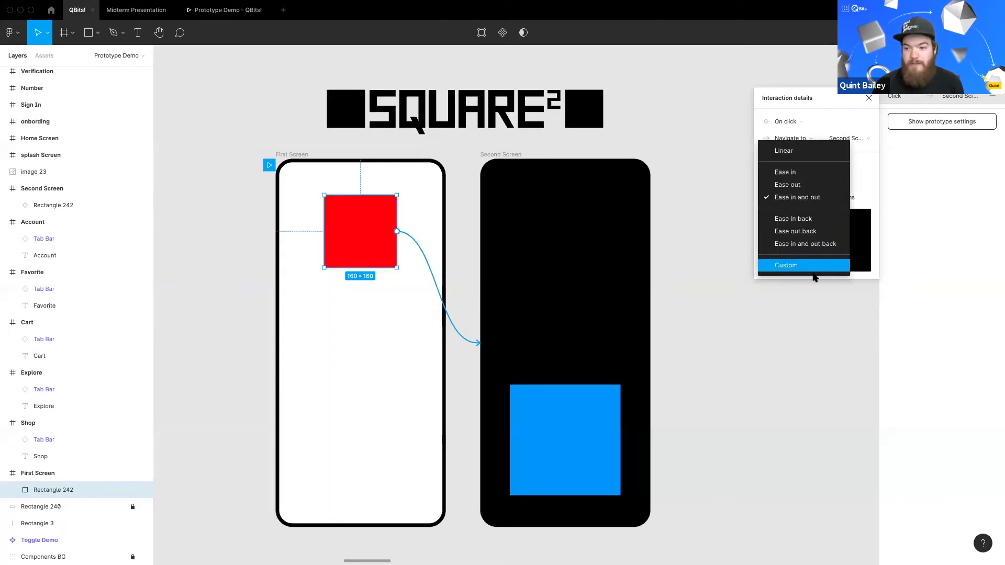
left_click(796, 265)
left_click_drag(821, 239, 791, 239)
left_click_drag(813, 292, 843, 291)
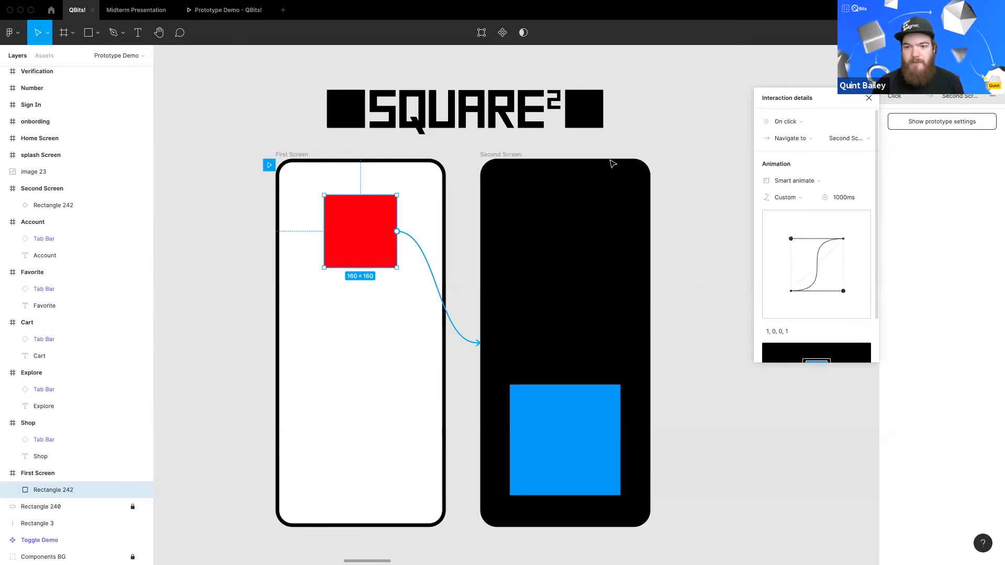
left_click(694, 210)
left_click(958, 32)
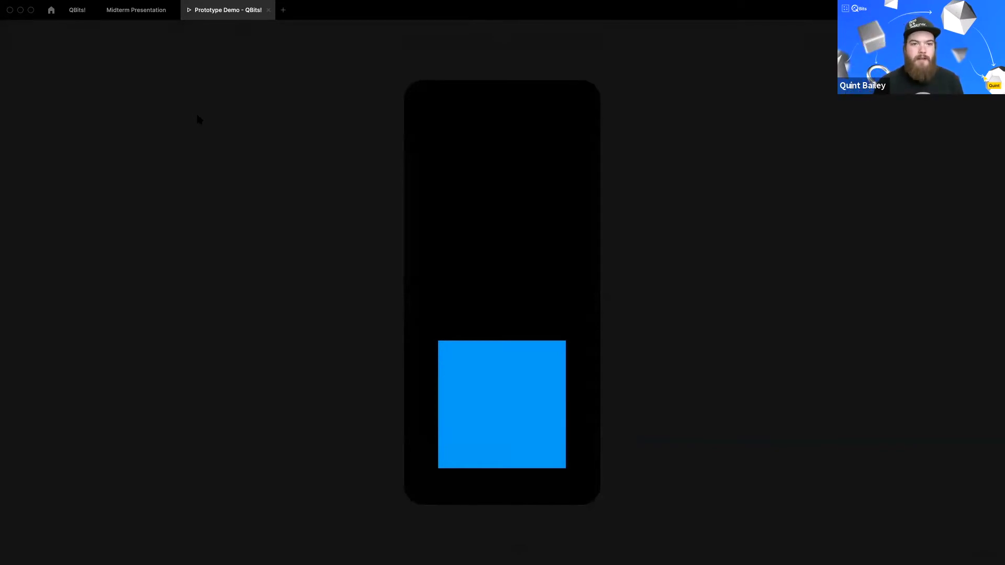
Step: Reshape the link's custom easing curve in the QBits! file to 1, 0, 0.41, 1.64 and test the overshoot in the preview
left_click(77, 10)
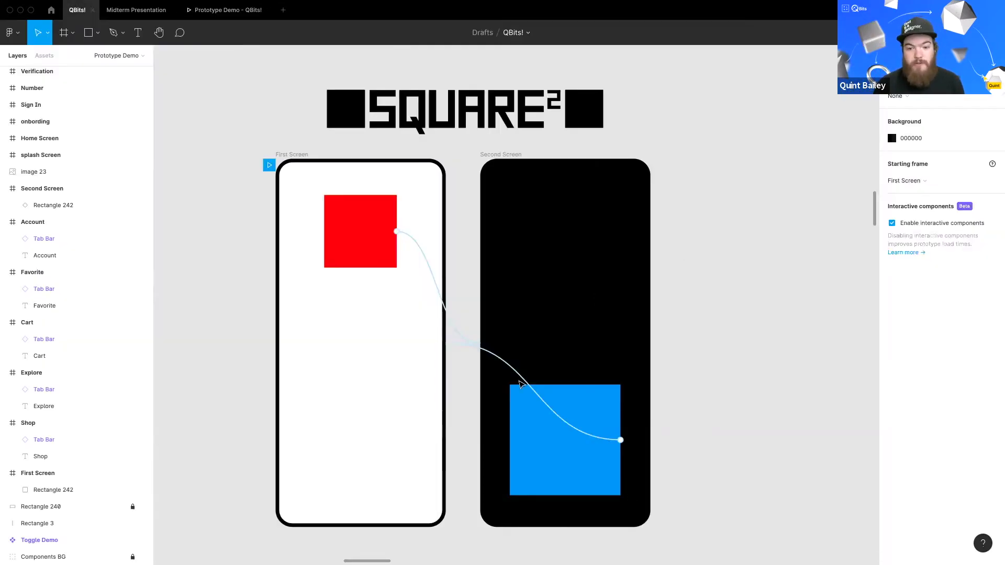
left_click(426, 245)
left_click_drag(792, 241, 811, 208)
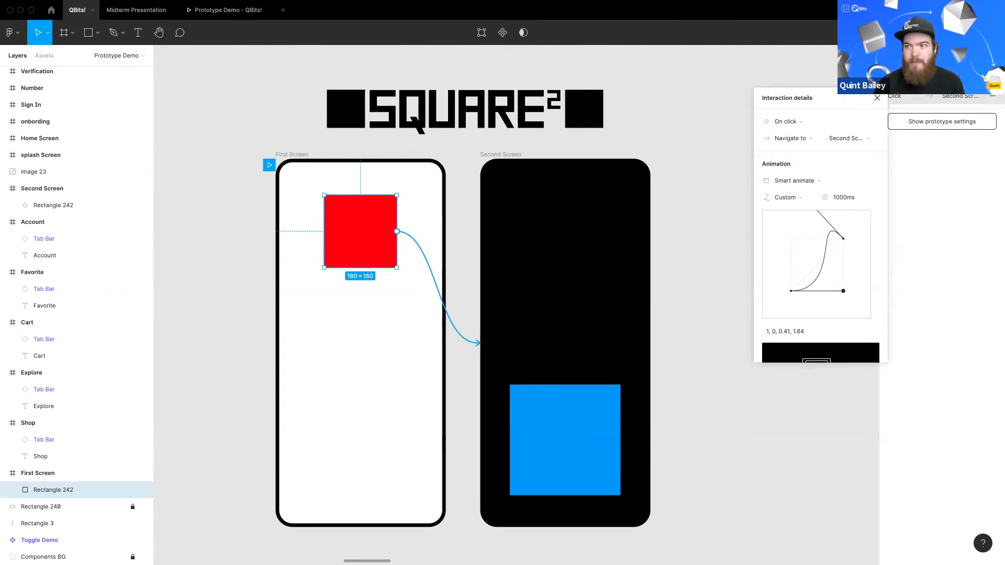
left_click(955, 32)
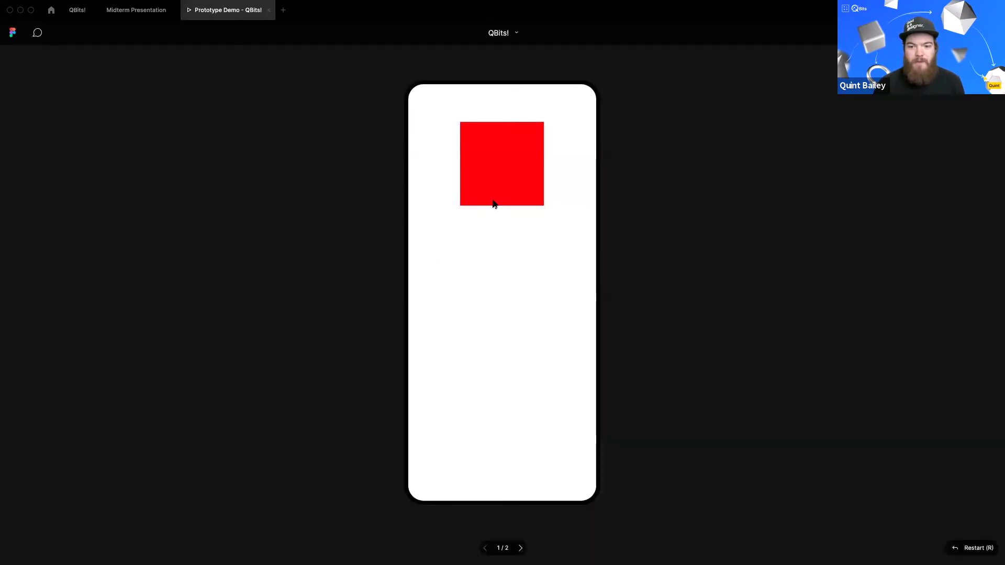
left_click(493, 201)
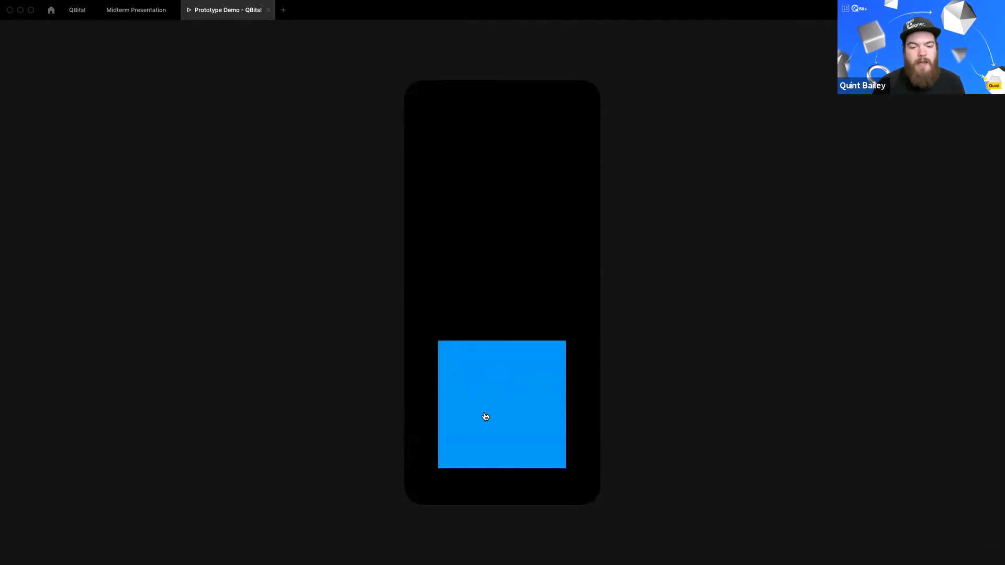
Step: Return to the QBits! file and adjust the custom easing curve to 1, 0, 0.31, 1
left_click(77, 10)
left_click_drag(818, 220, 807, 238)
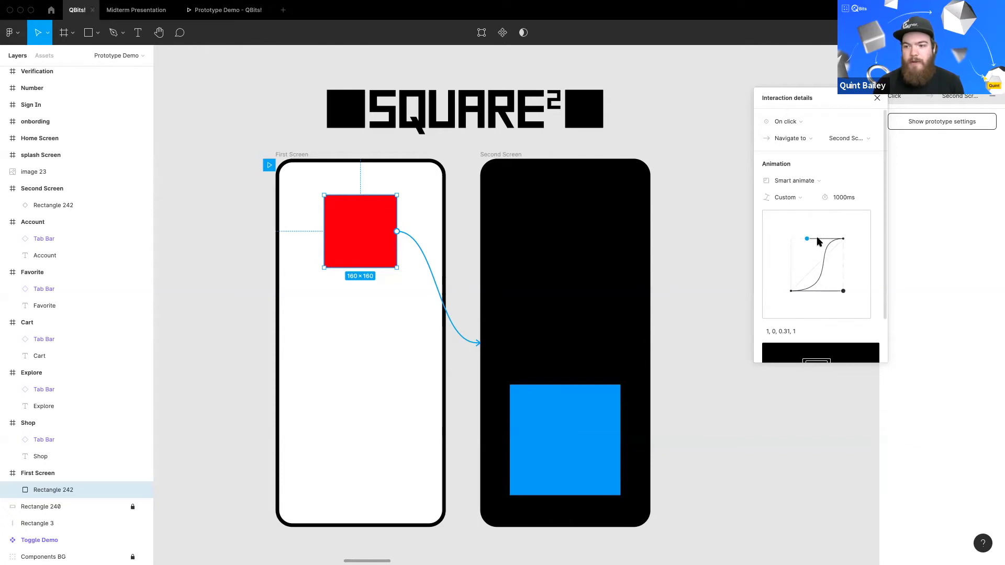
Step: Set the easing of the red square's link to Ease in and out and select the blue square on Second Screen
left_click(789, 198)
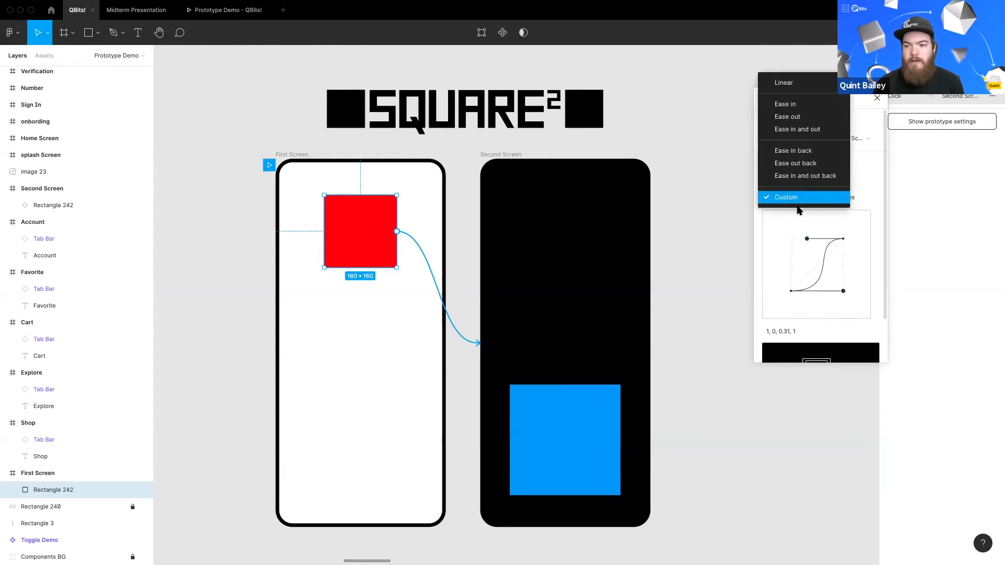
left_click(801, 130)
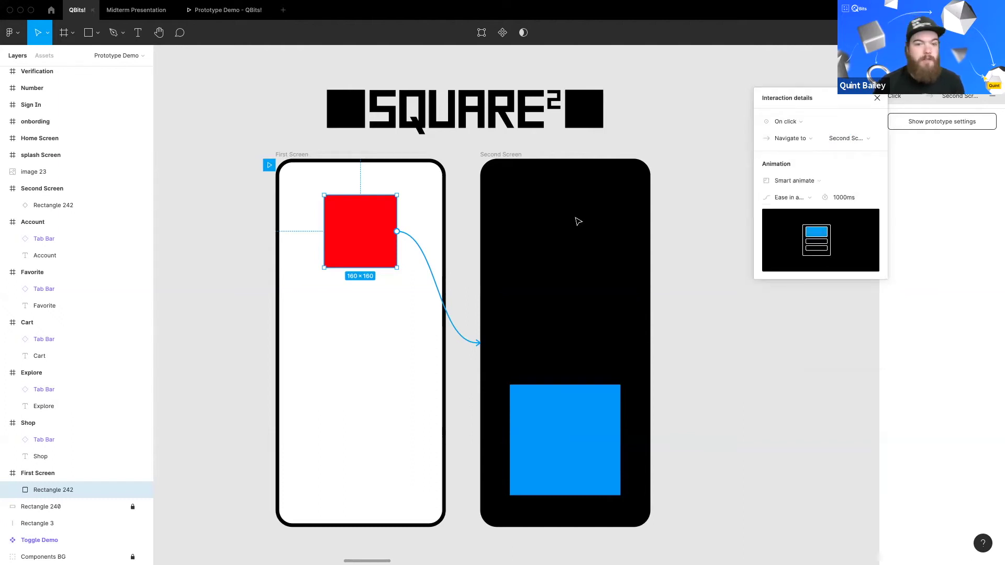
scroll(510, 396, "down", 2)
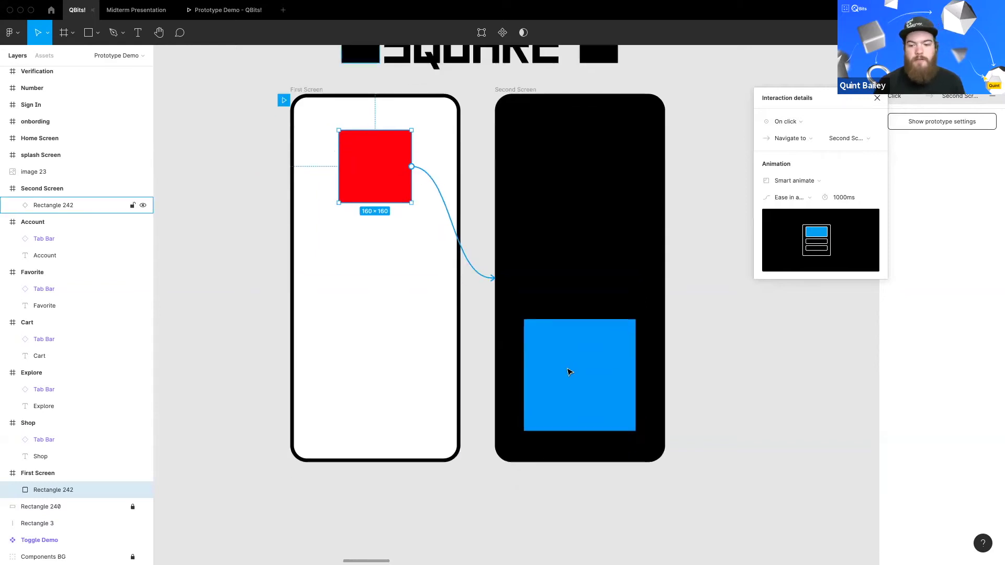
left_click(568, 369)
scroll(679, 294, "up", 1)
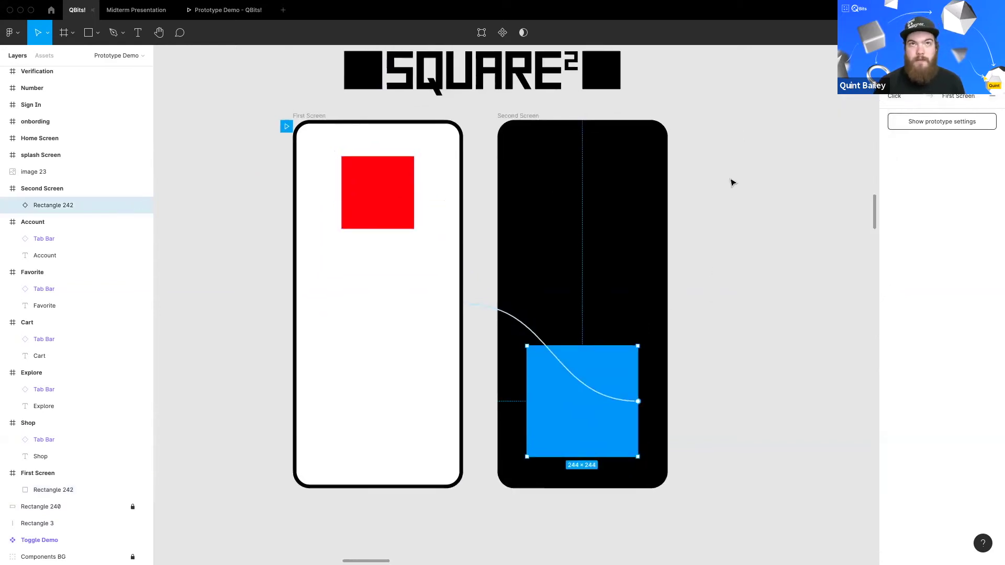
scroll(682, 361, "right", 3)
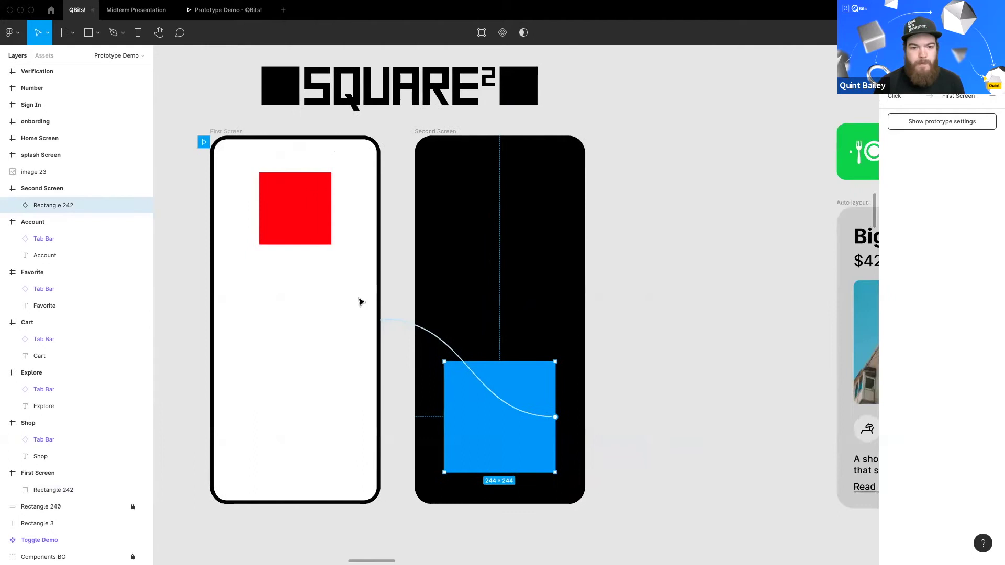
scroll(550, 318, "left", 2)
scroll(402, 268, "up", 1)
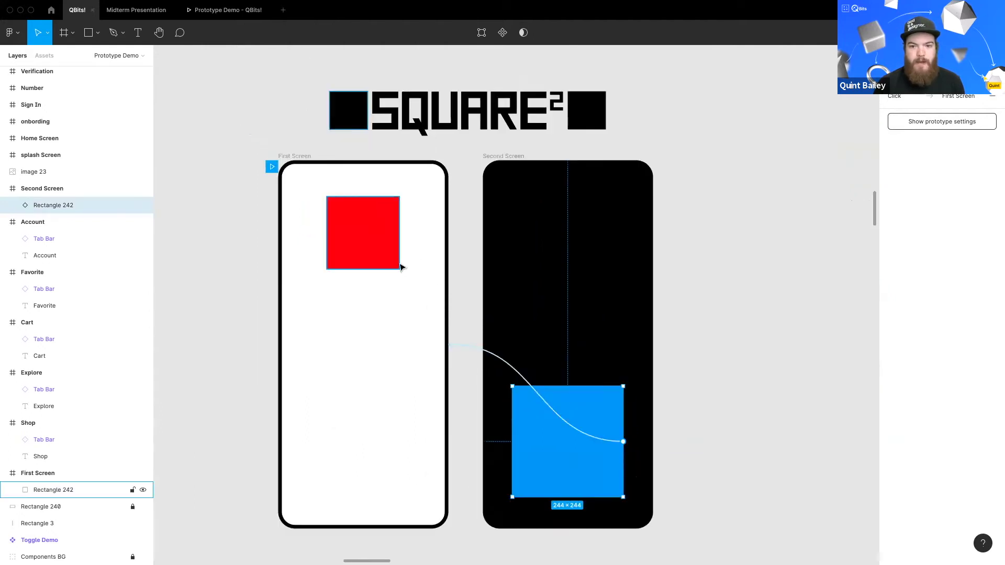
scroll(405, 270, "down", 2)
scroll(424, 288, "left", 1)
scroll(422, 287, "up", 1)
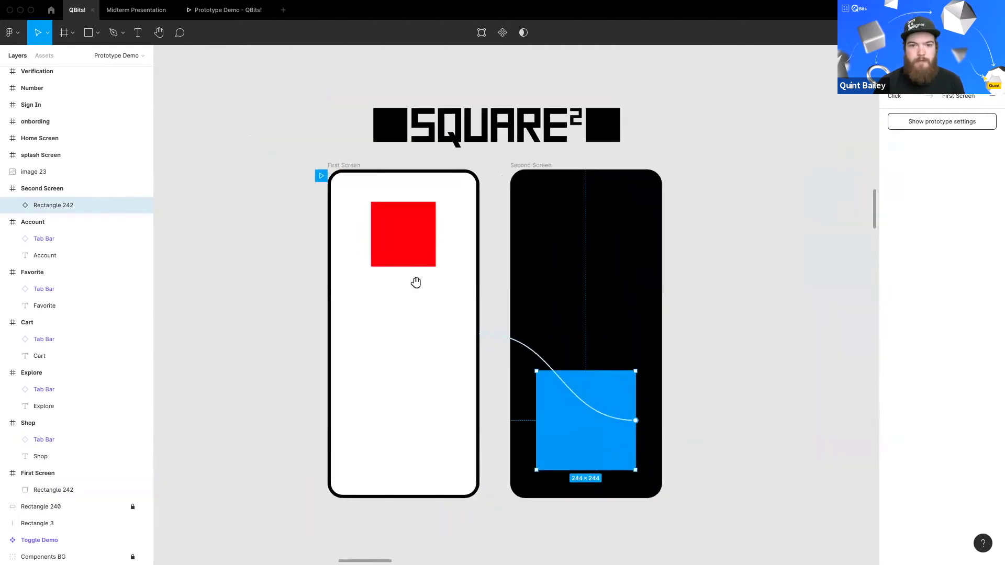
scroll(415, 282, "up", 1)
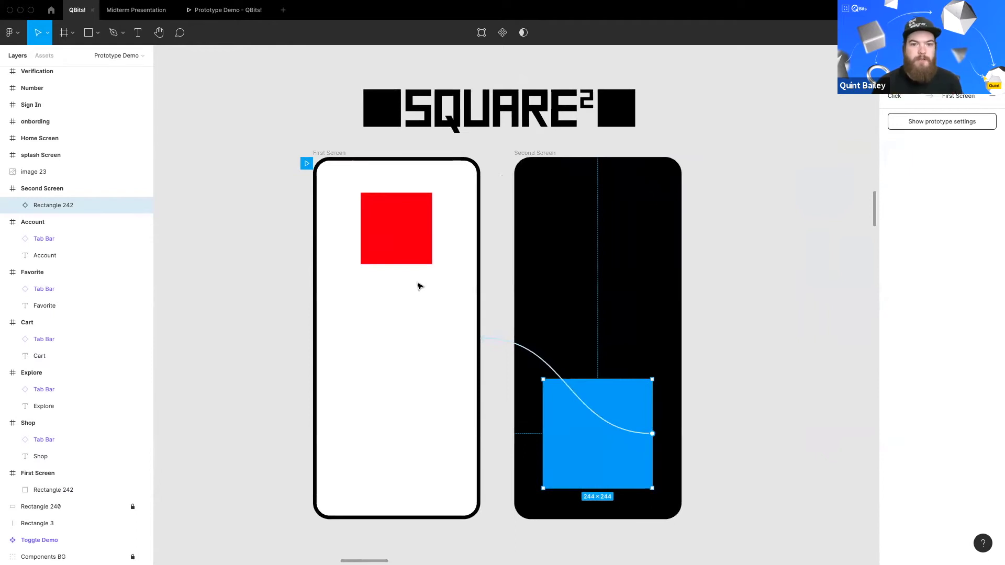
scroll(454, 312, "right", 1)
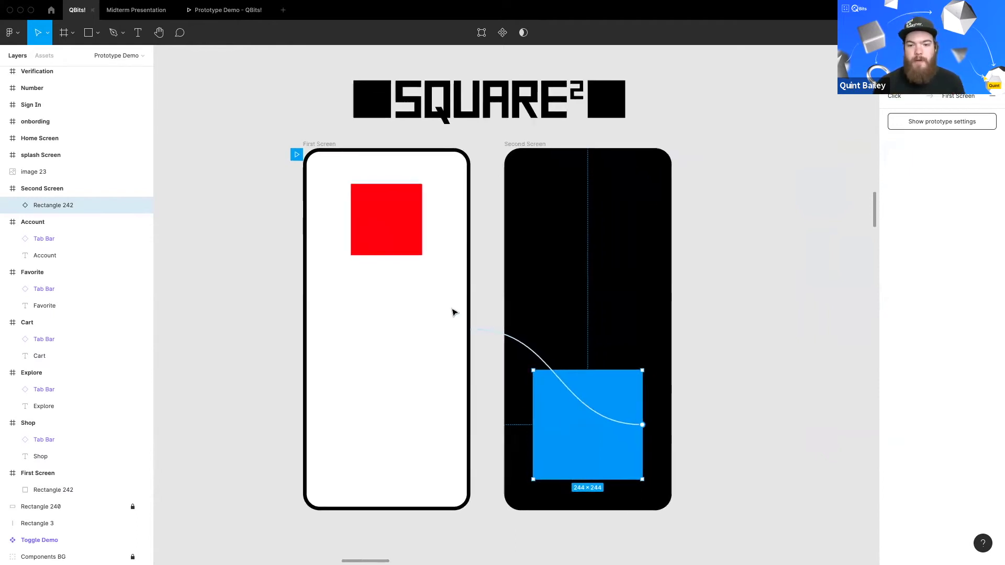
scroll(447, 321, "down", 2)
scroll(445, 361, "up", 1)
Step: Examine the Onion, Tomato and Pickle checkbox combinations and their prototype connections in the red panel
scroll(462, 382, "down", 5)
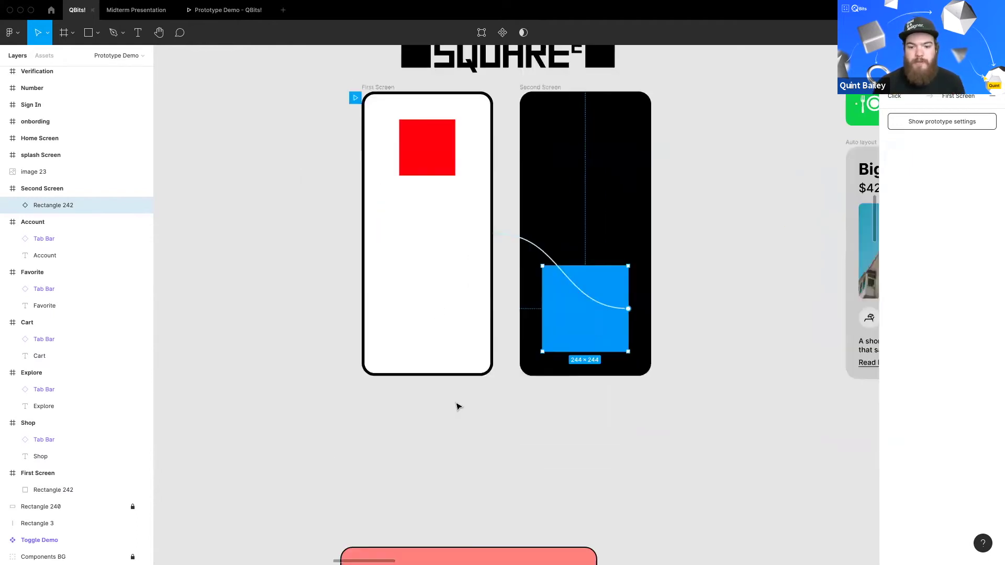
scroll(464, 380, "down", 4)
scroll(429, 400, "up", 1)
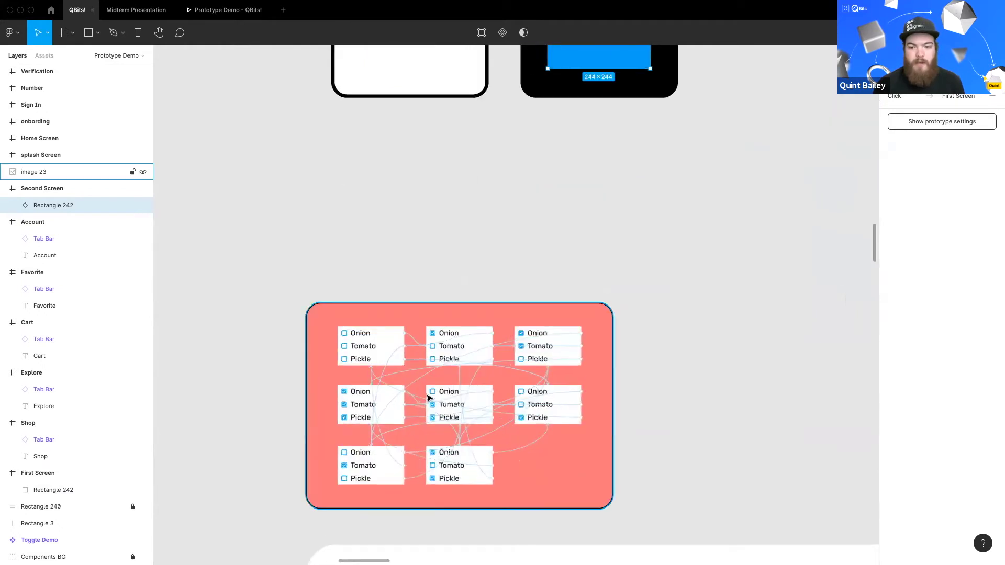
scroll(440, 335, "down", 2)
scroll(442, 335, "up", 5)
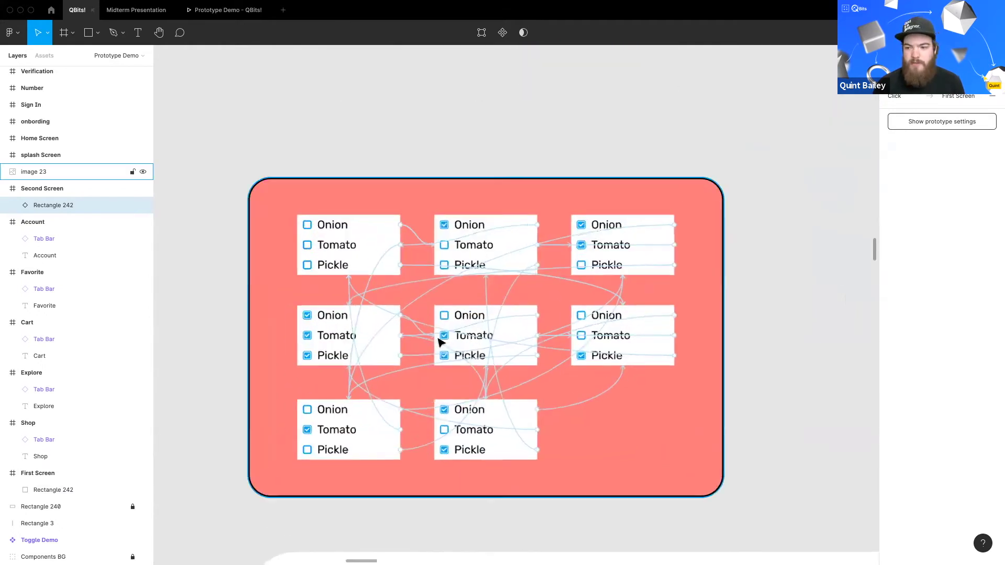
scroll(460, 323, "down", 1)
scroll(460, 317, "up", 3)
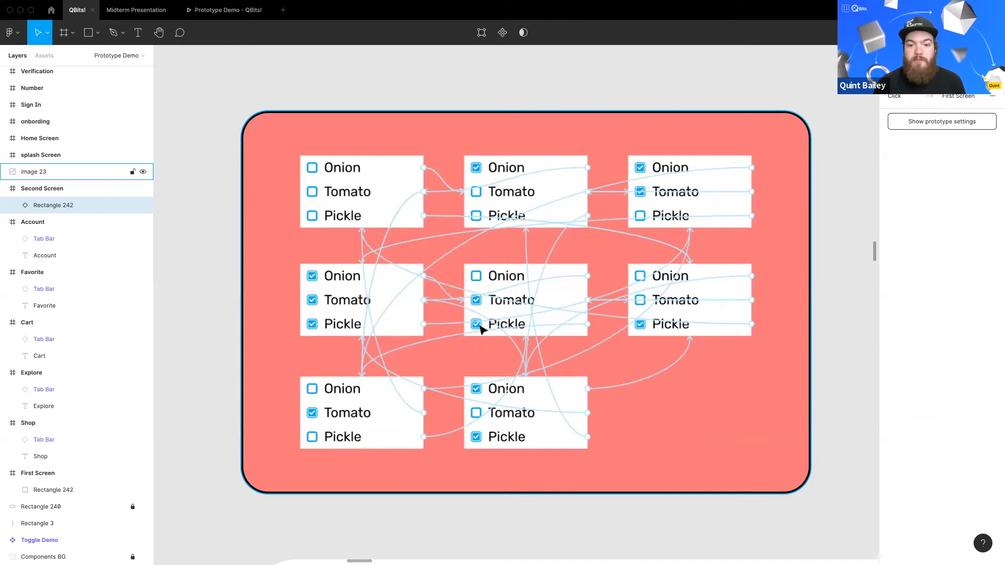
scroll(482, 329, "up", 1)
scroll(298, 197, "up", 1)
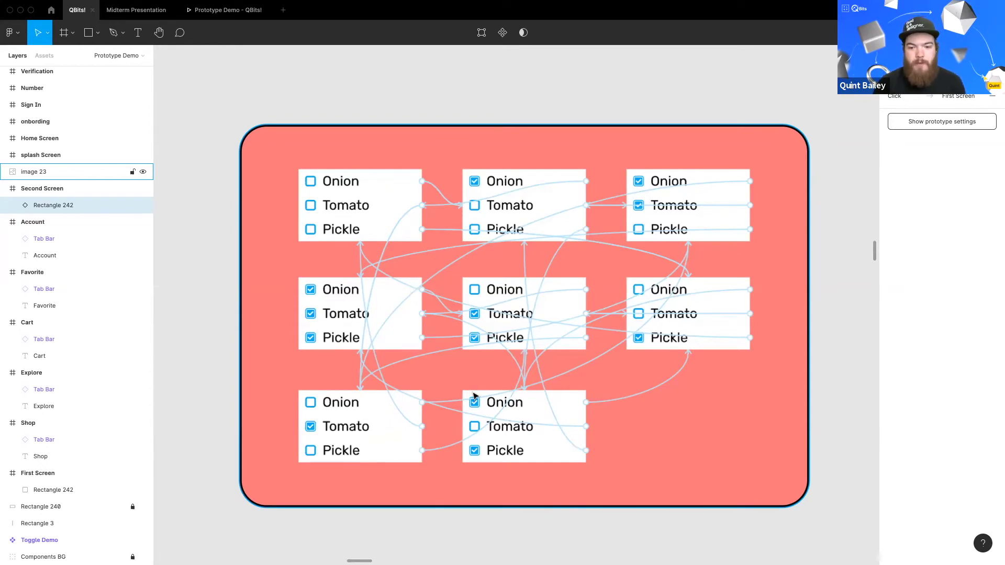
scroll(468, 372, "down", 2)
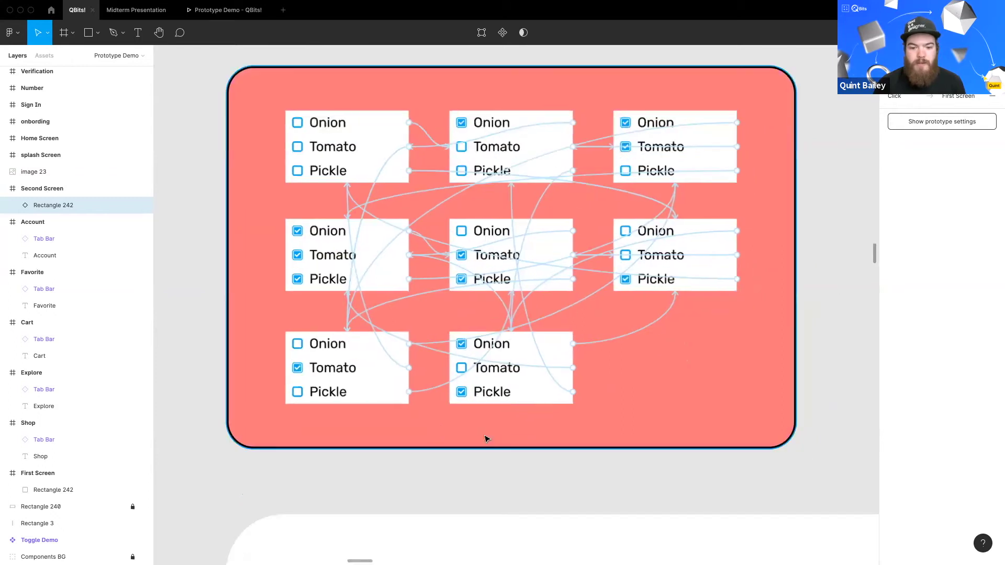
Step: Deselect the square and examine the Toggle Demo component's variants and the prototype connections between them
scroll(486, 439, "down", 10)
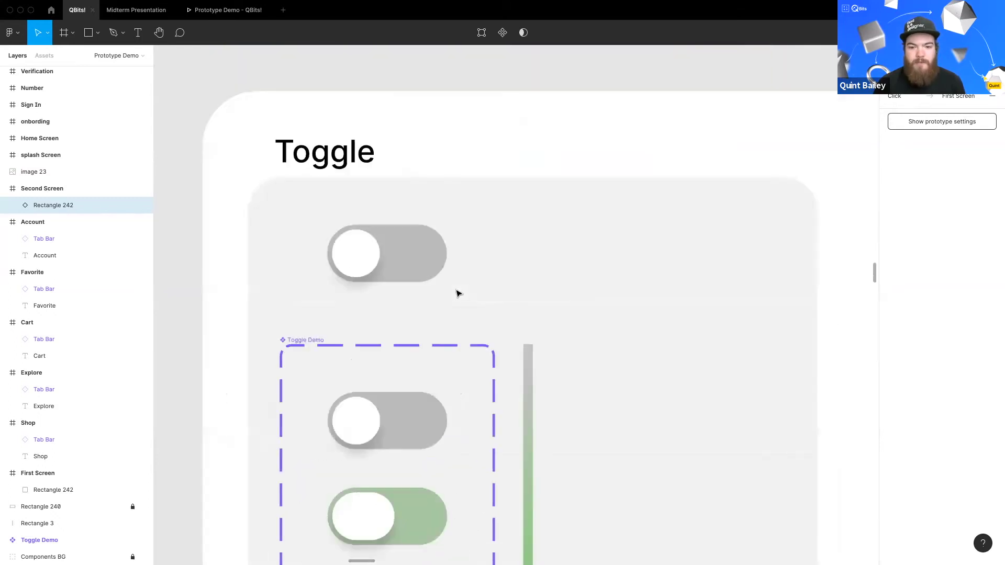
scroll(529, 396, "up", 10)
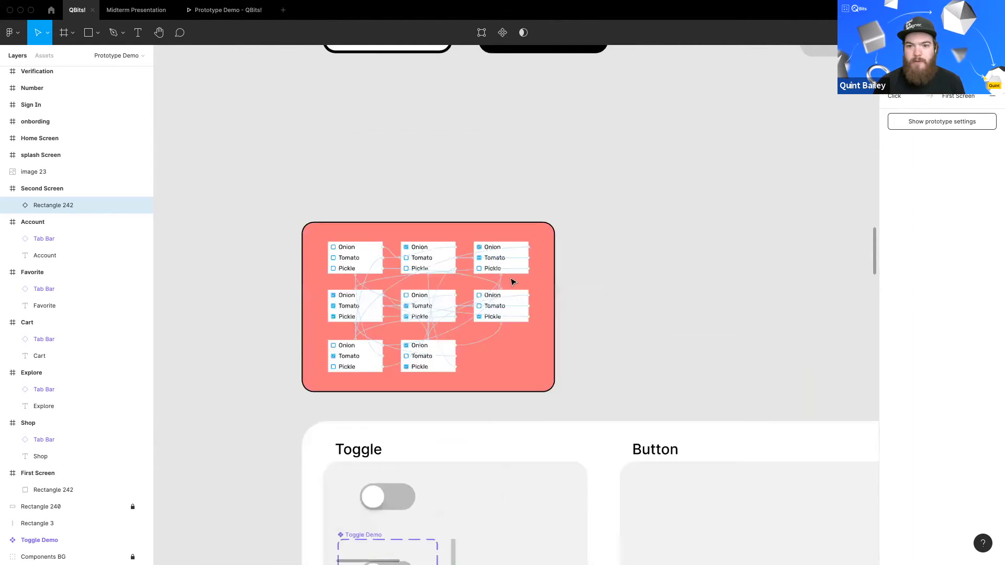
scroll(513, 282, "up", 5)
left_click(521, 353)
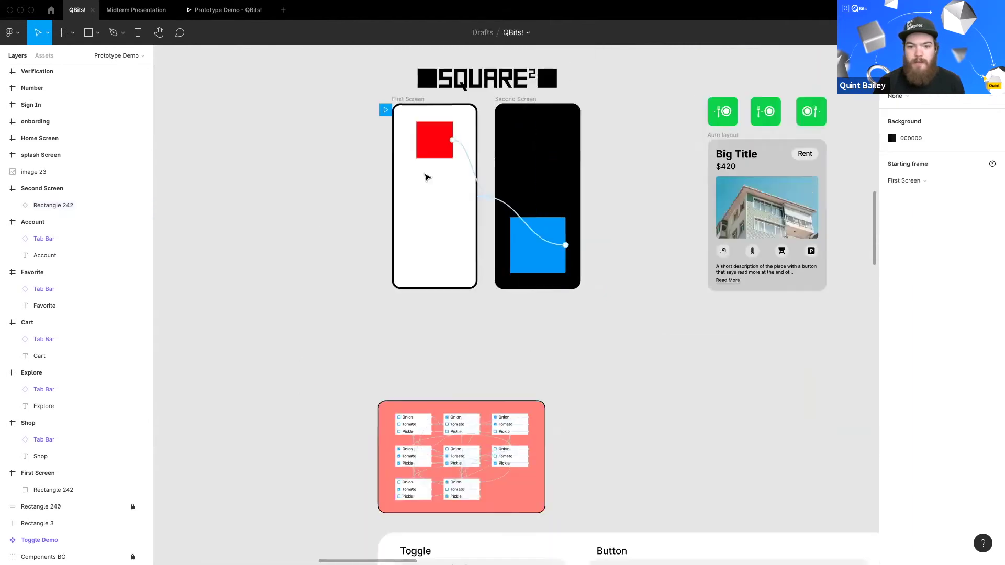
scroll(508, 274, "down", 3)
left_click(460, 498)
scroll(450, 419, "up", 5)
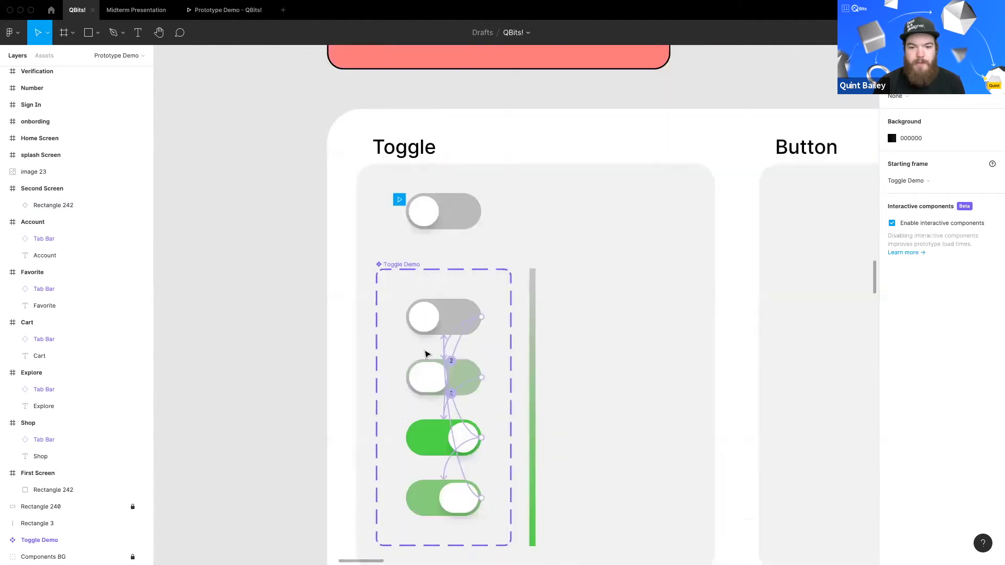
scroll(388, 283, "down", 3)
scroll(359, 285, "right", 2)
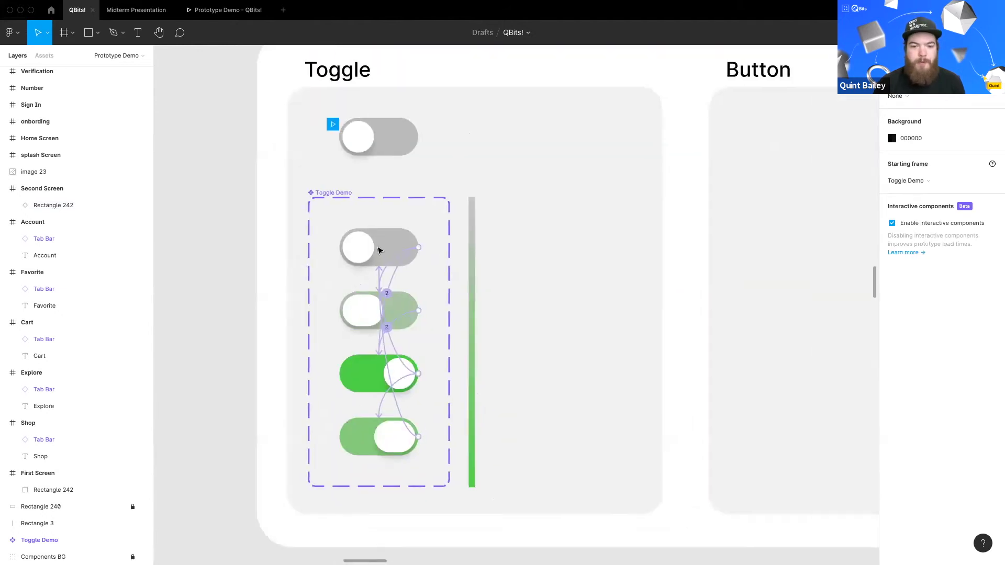
scroll(366, 241, "down", 1)
scroll(367, 241, "right", 1)
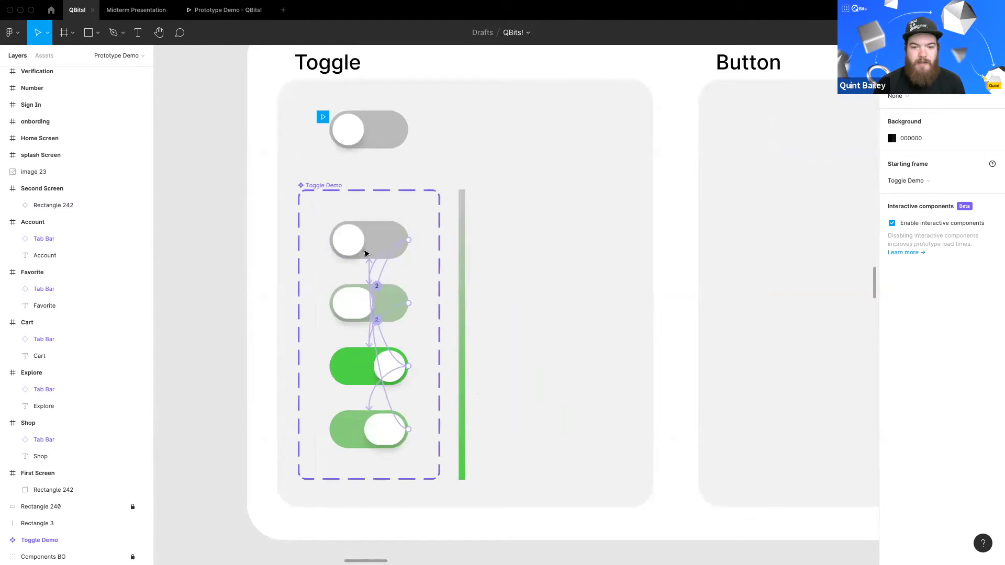
scroll(387, 312, "up", 1)
scroll(387, 311, "left", 1)
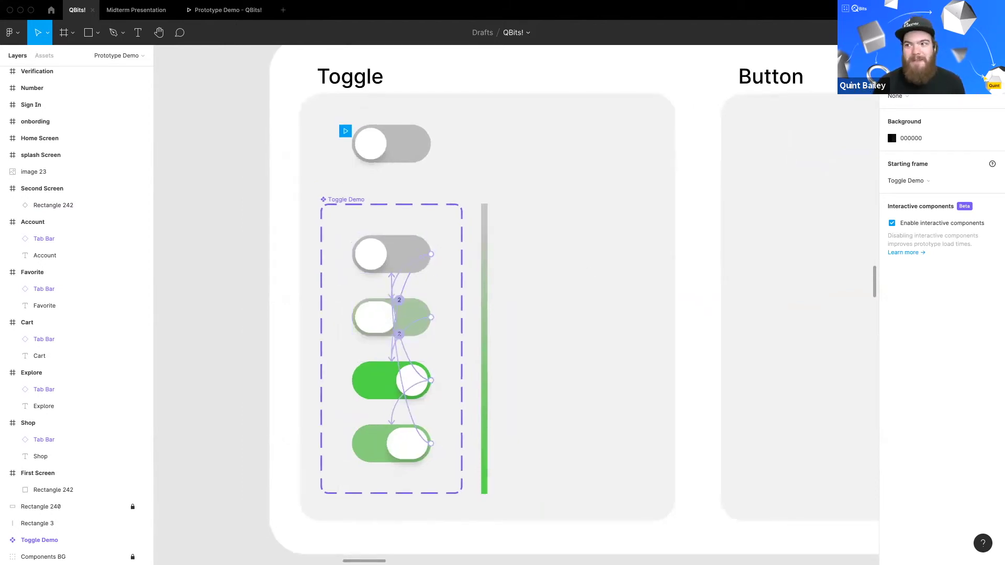
Step: Open the Toggle Demo prototype preview and switch the toggle on and off repeatedly to test its animation
key("super+alt+Return")
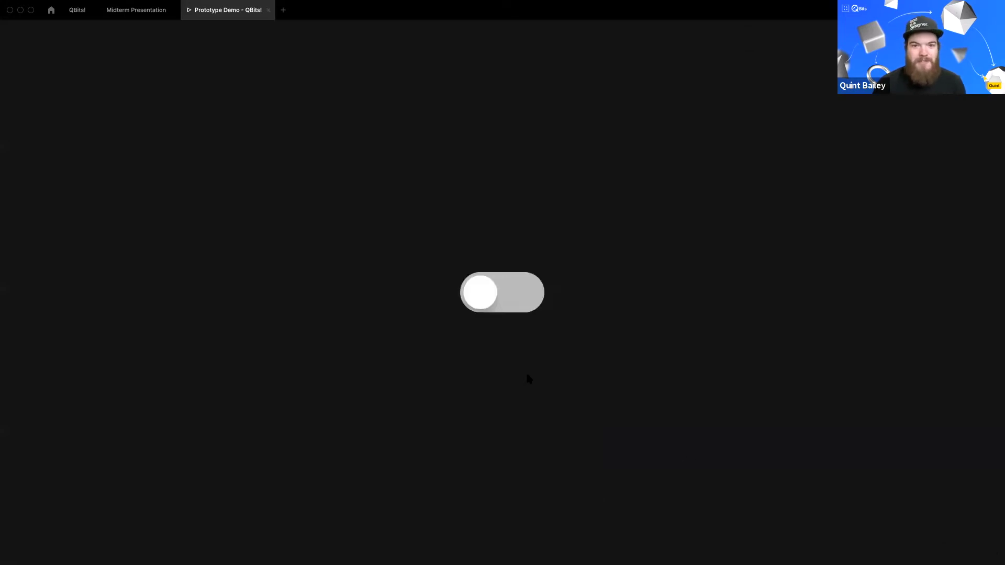
left_click(506, 298)
left_click(507, 299)
left_click(506, 299)
left_click(506, 298)
left_click(506, 298)
left_click(506, 299)
left_click(506, 298)
left_click(506, 298)
left_click(506, 298)
left_click(506, 298)
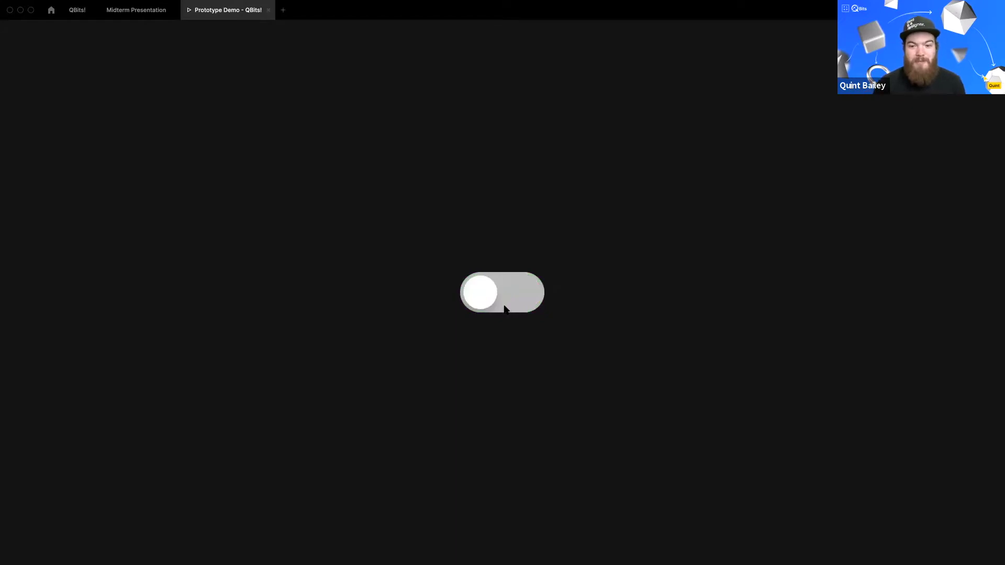
left_click(508, 302)
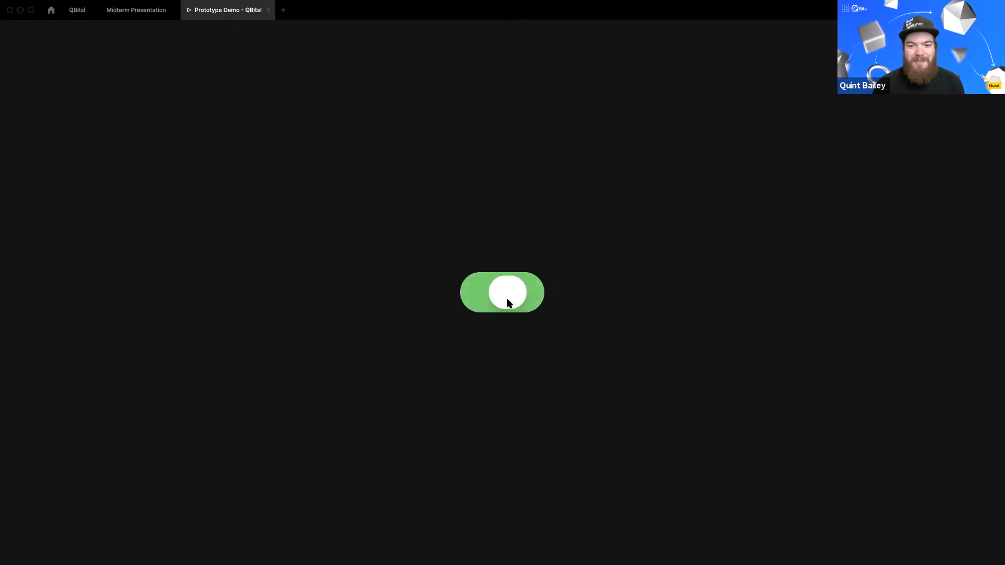
left_click(508, 303)
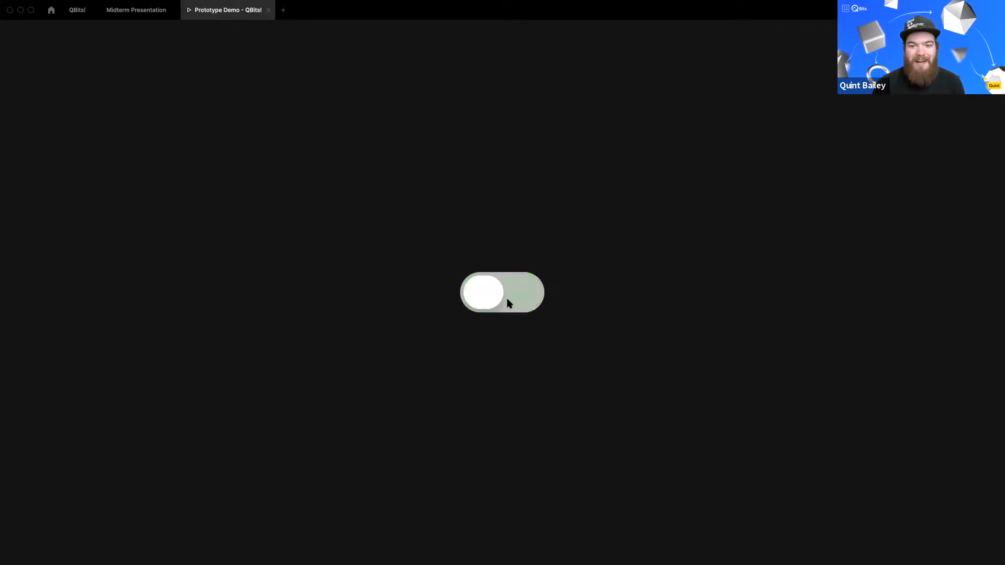
left_click(507, 302)
left_click(505, 304)
left_click(503, 307)
left_click(503, 307)
left_click(503, 307)
left_click(503, 307)
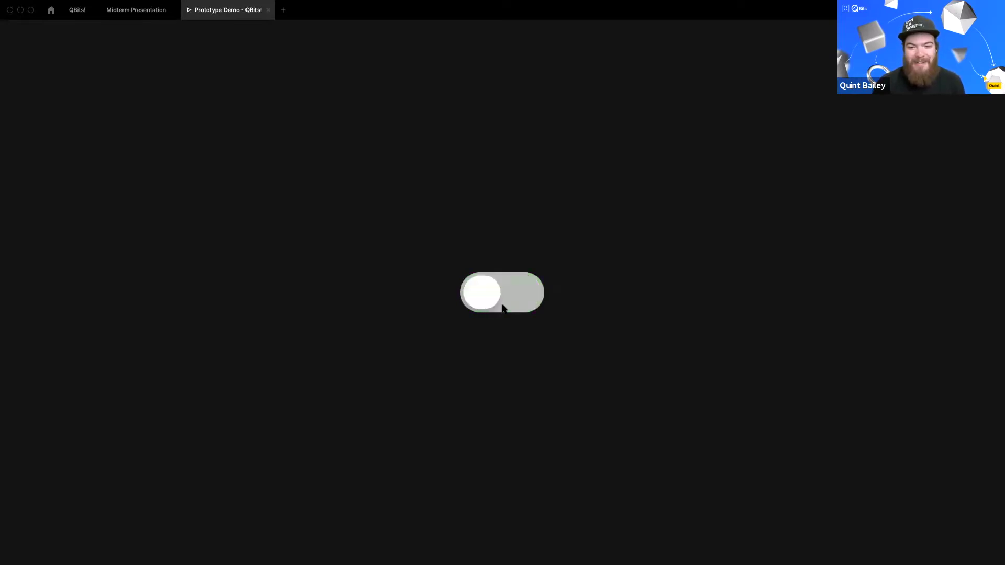
left_click(502, 307)
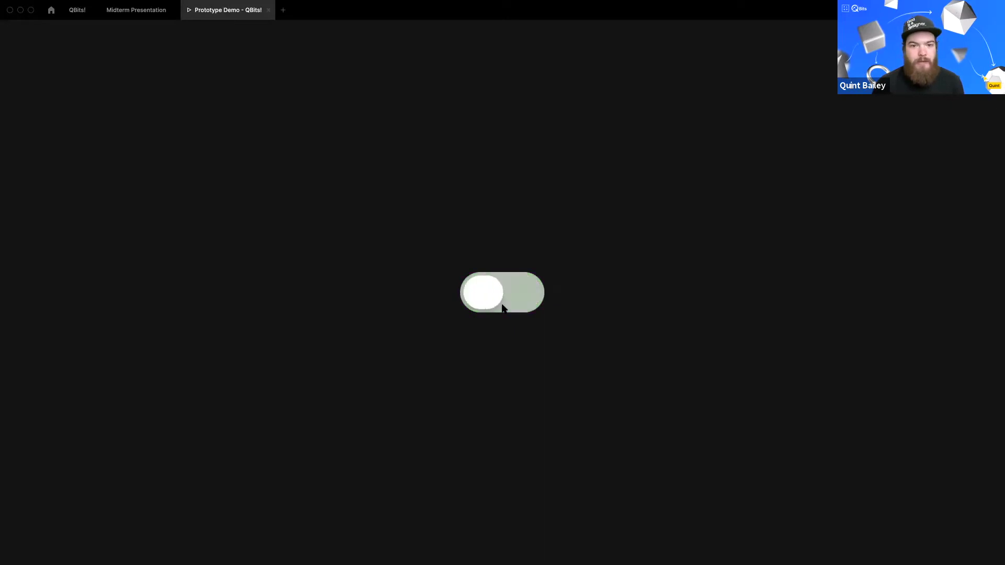
left_click(503, 307)
left_click(503, 308)
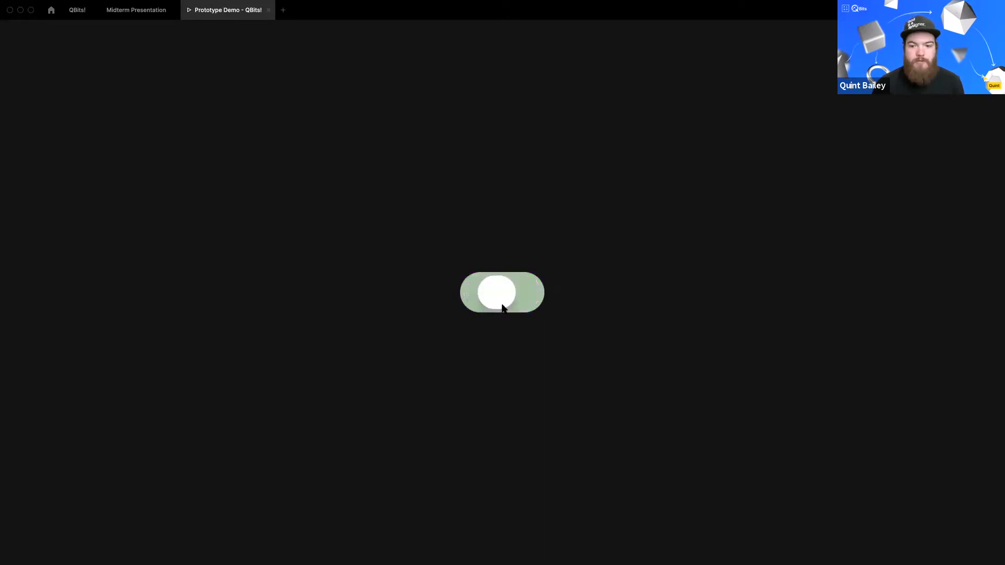
left_click(502, 307)
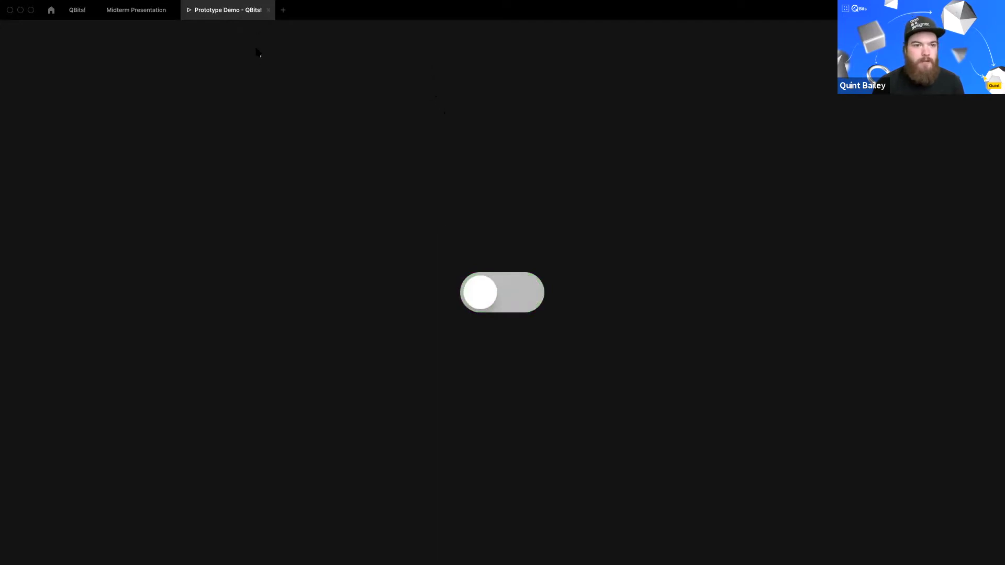
Step: In the QBits! file, draw a rectangle about 158 × 69 beside the Toggle Demo variants and round its corners to 61
left_click(77, 11)
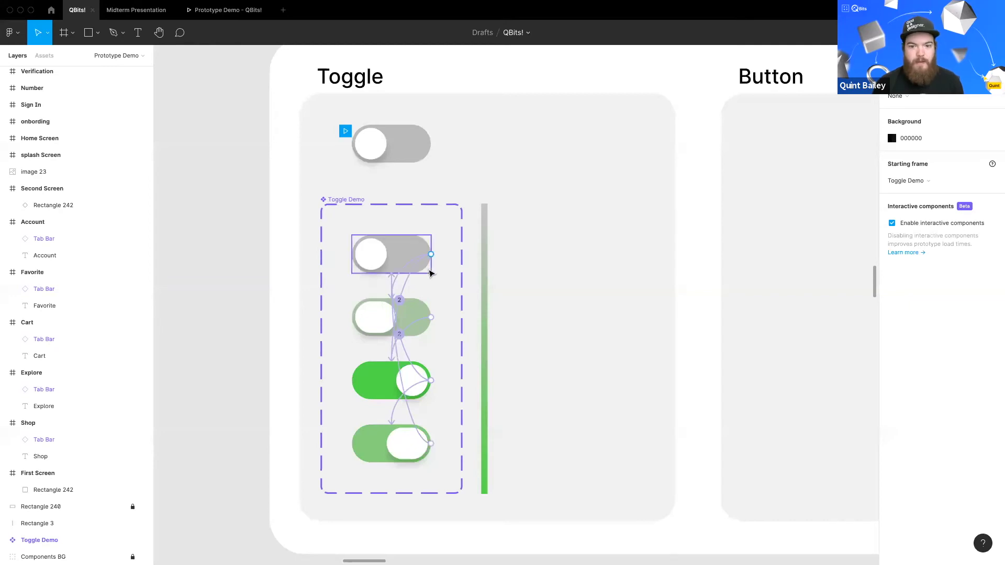
scroll(537, 271, "right", 2)
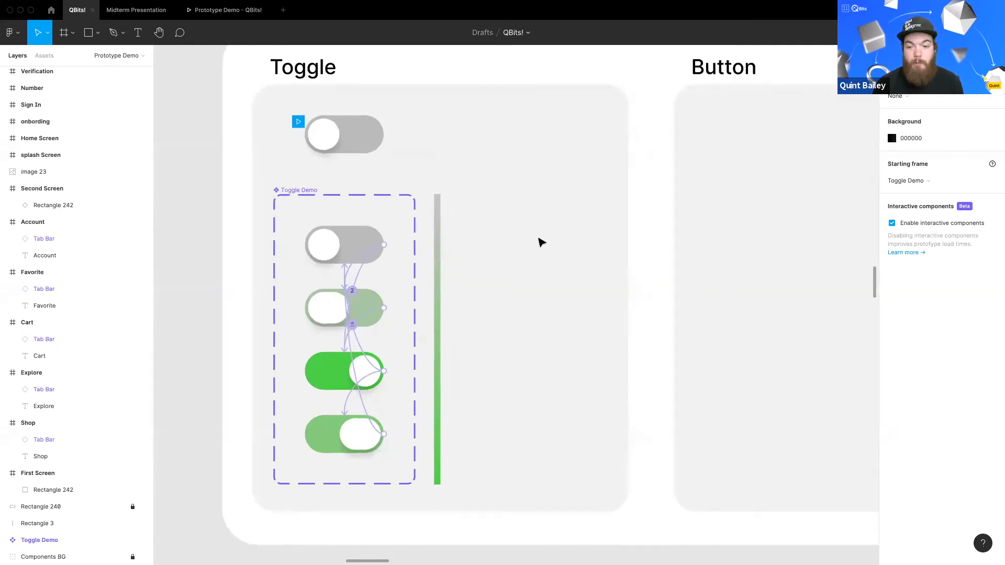
scroll(532, 254, "up", 4)
scroll(491, 280, "up", 3)
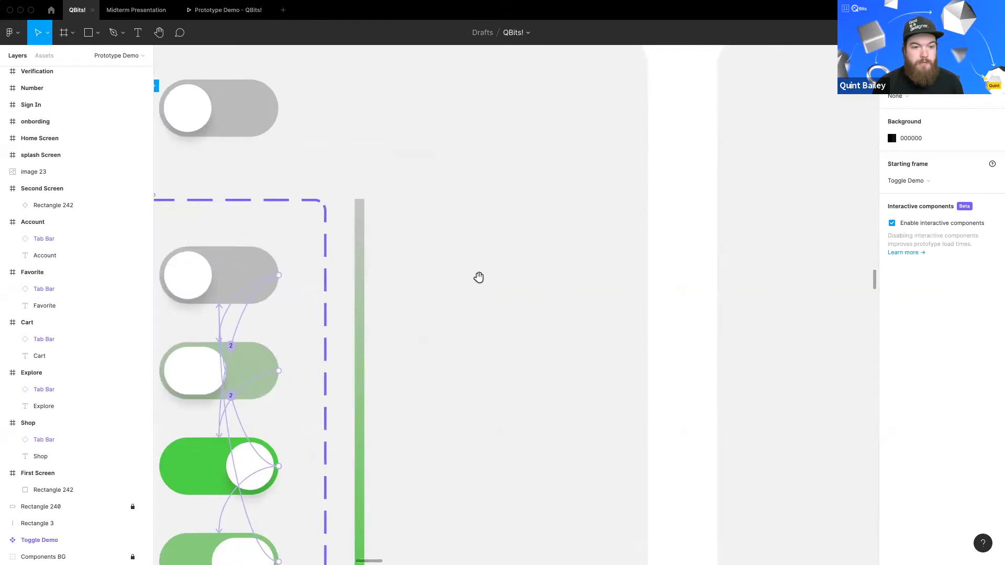
key("r")
left_click_drag(394, 233, 511, 284)
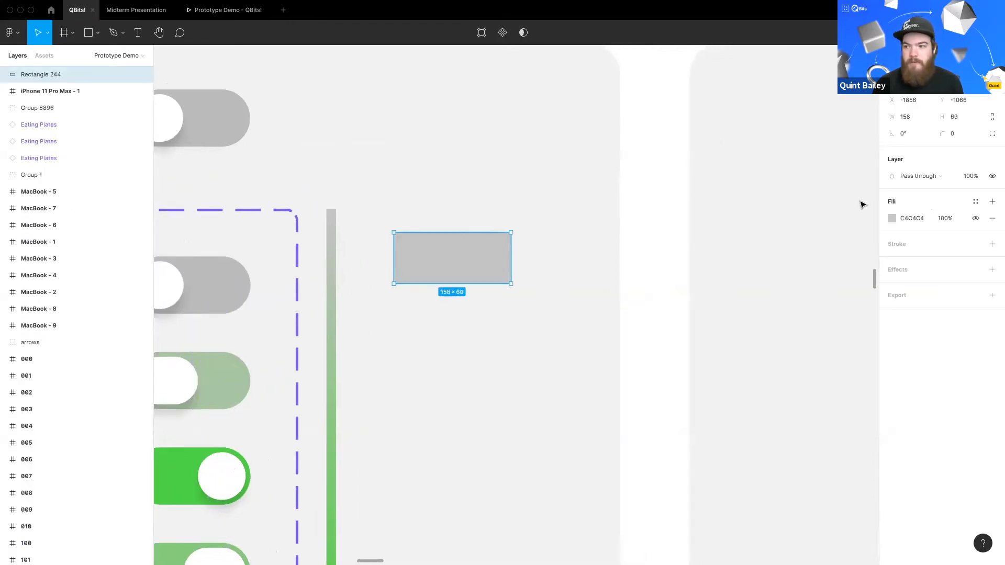
left_click_drag(942, 134, 393, 97)
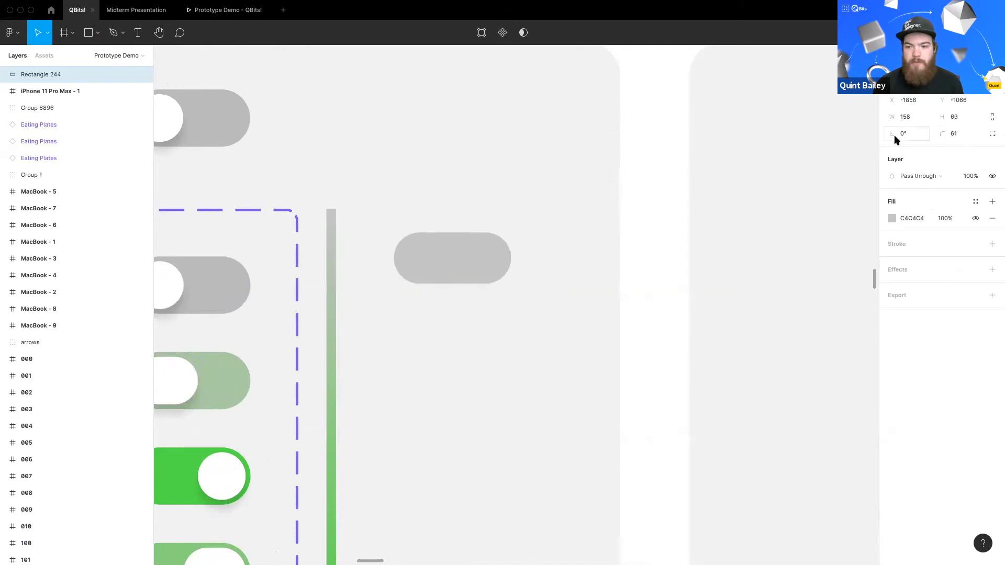
Step: Duplicate the rounded rectangle in place and shrink the copy to about 130 × 57 inside the original
left_click(542, 237)
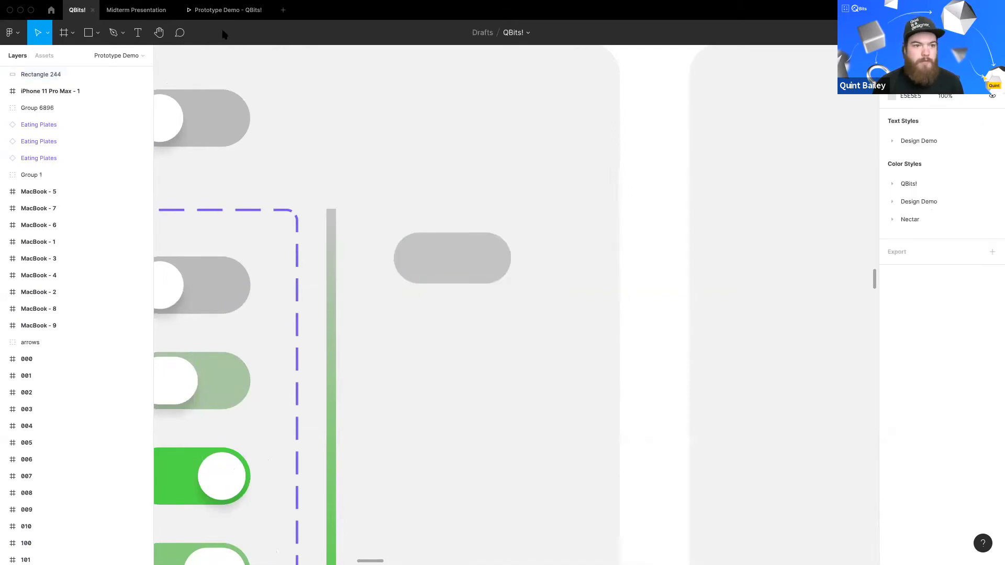
left_click(422, 260)
scroll(451, 258, "up", 2)
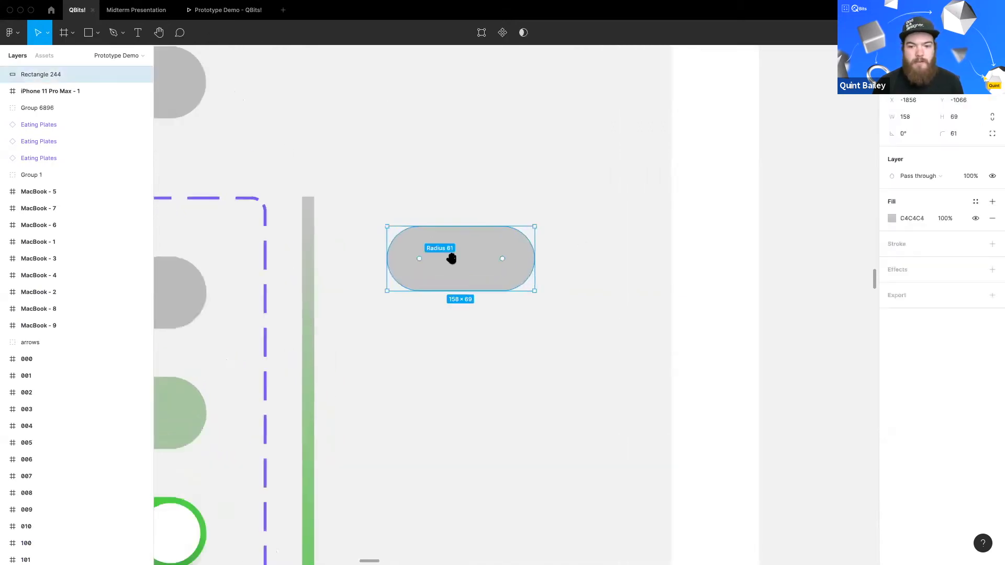
scroll(523, 249, "left", 4)
scroll(523, 248, "down", 2)
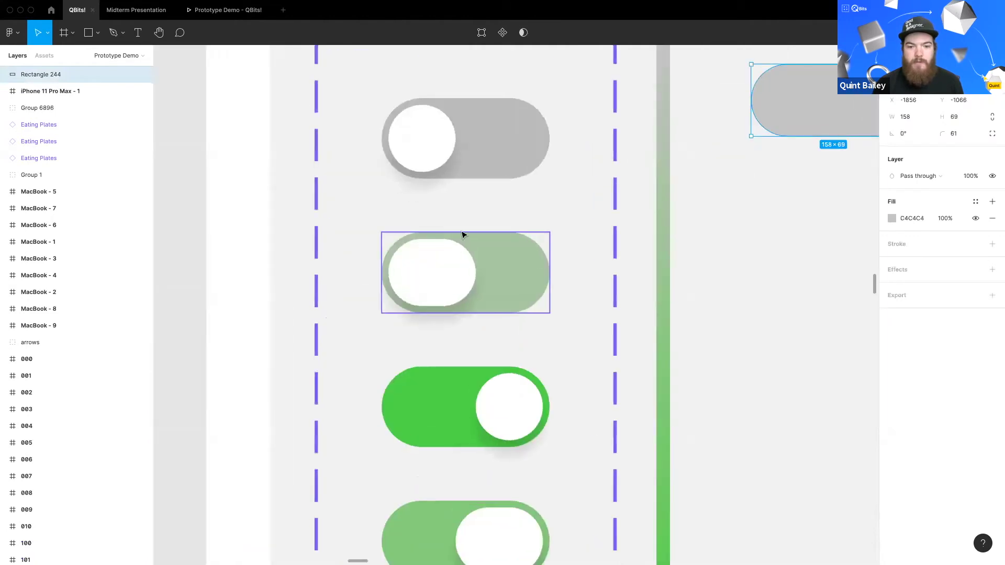
scroll(423, 272, "up", 3)
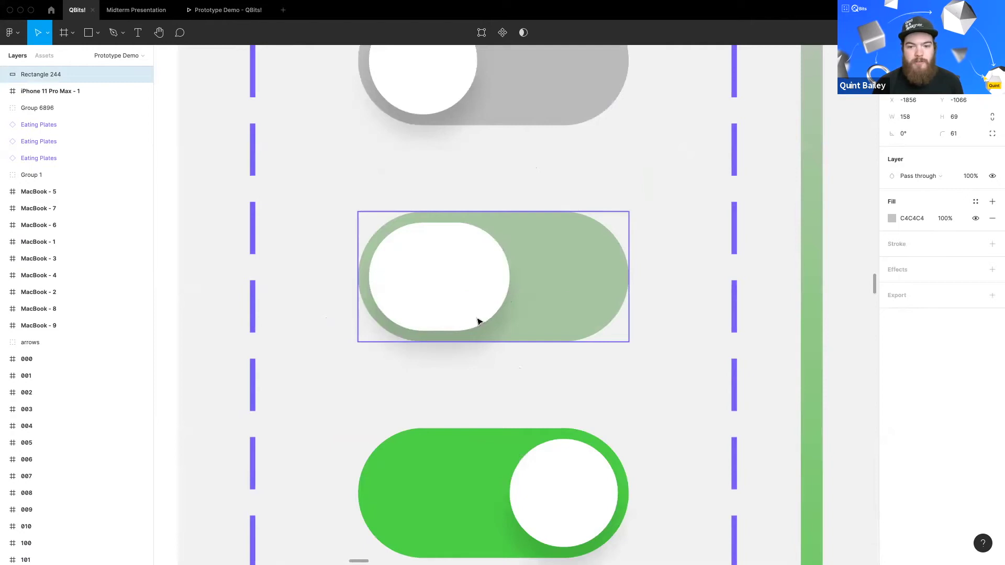
key("shift+2")
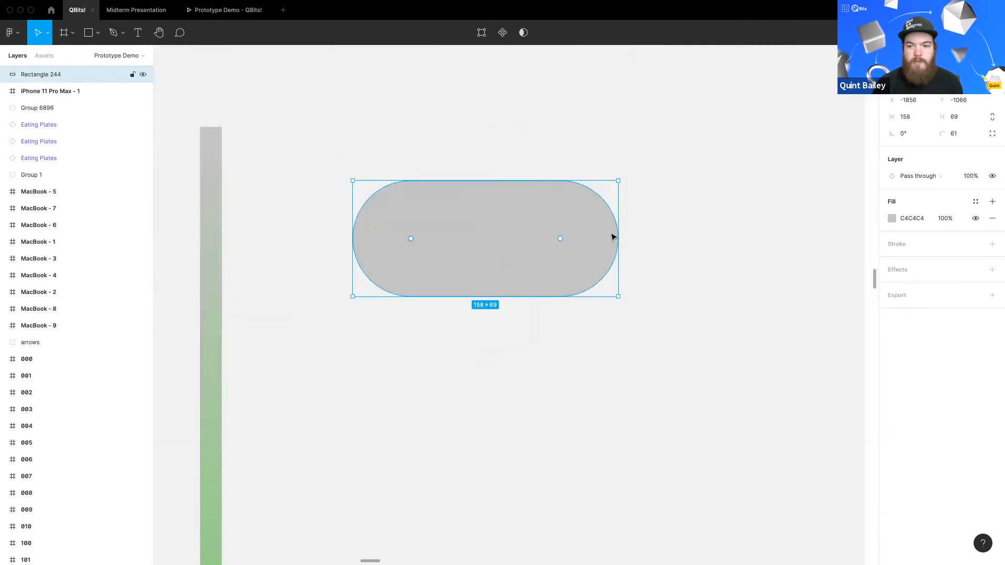
key("super+v")
mouse_move(586, 231)
left_mouse_down()
mouse_move(563, 231)
mouse_move(594, 230)
left_mouse_up()
left_click_drag(512, 239, 500, 239)
left_click_drag(567, 253, 567, 254)
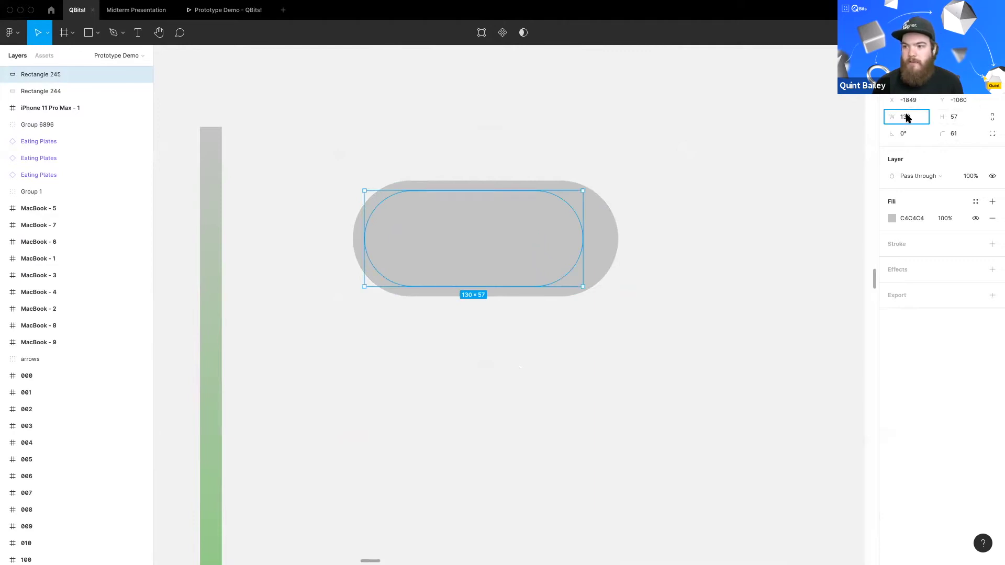
Step: Set the inner shape's width to 57 and position it as a round knob at the left end of the track
type("57")
key("Return")
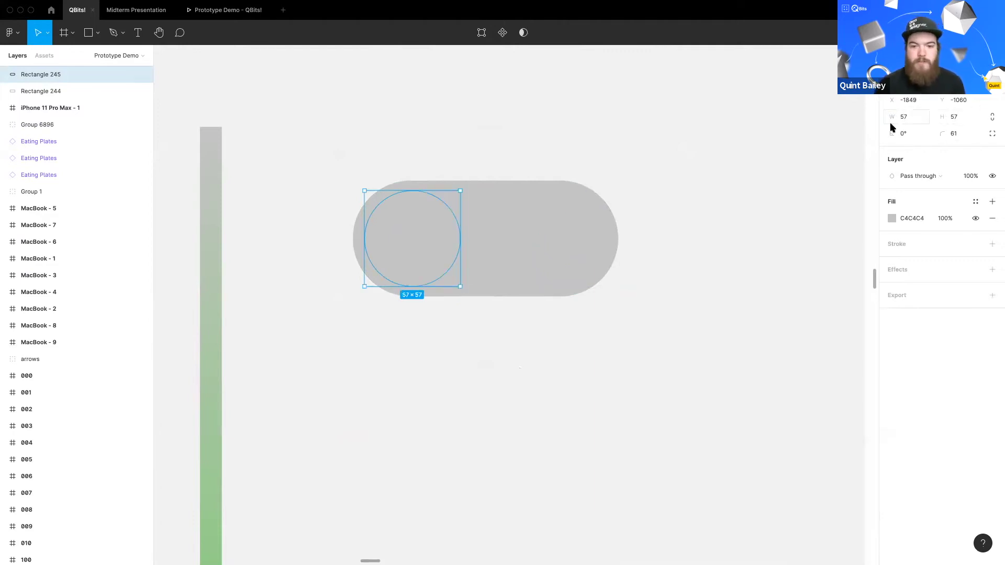
left_click_drag(437, 259, 432, 259)
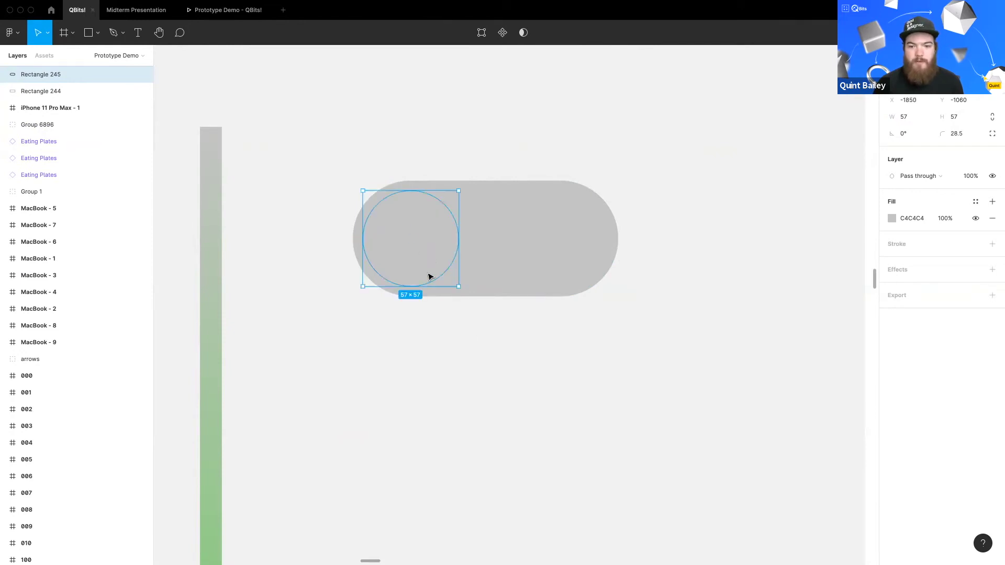
key("Right")
key("Right")
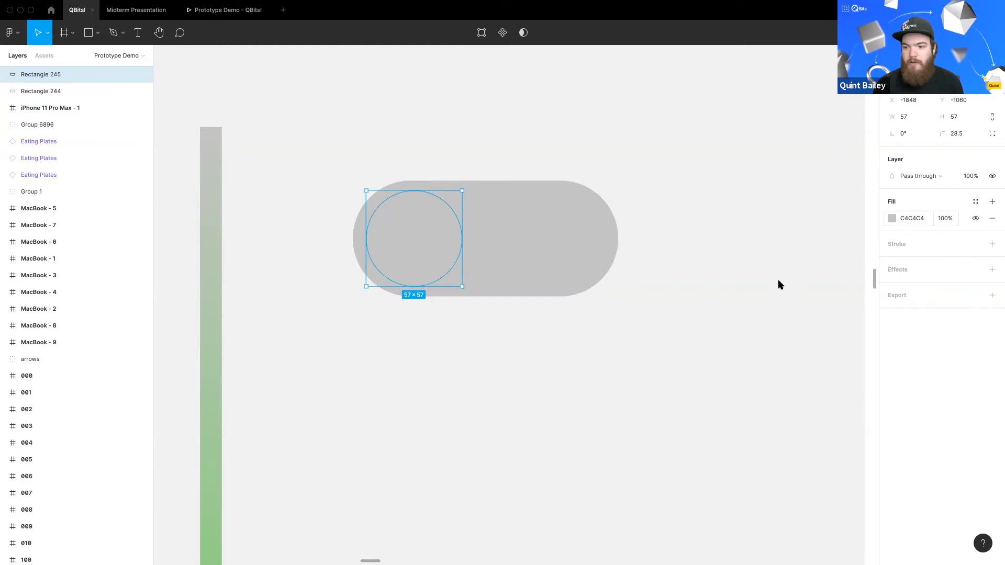
Step: Fill the knob with white FFFFFF and deselect it
left_click(892, 218)
type("FFFFFF")
key("Return")
left_click(278, 262)
scroll(550, 250, "down", 2)
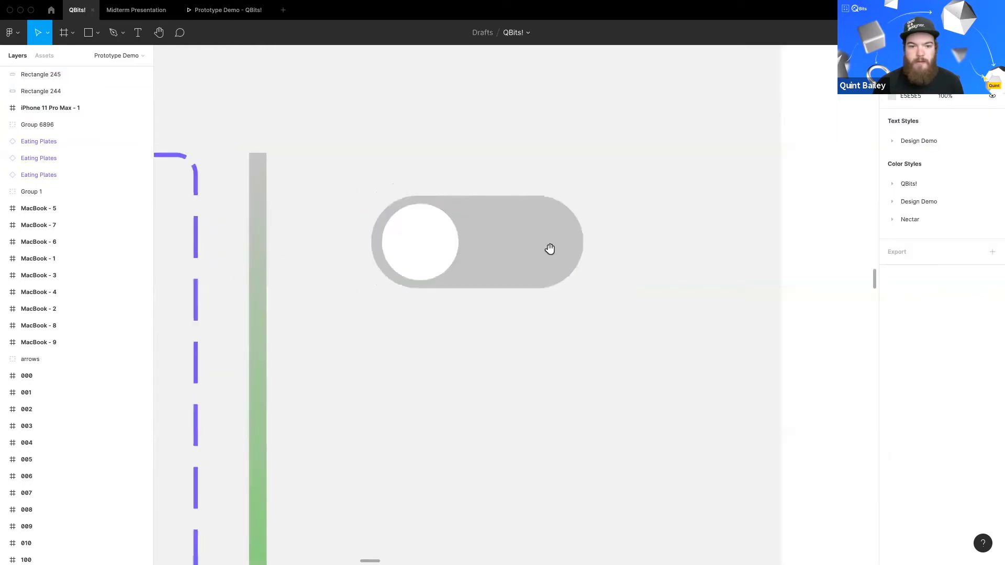
scroll(549, 249, "left", 5)
scroll(556, 228, "right", 3)
Step: Add a drop shadow with a blur of 22 to the white knob
left_click(555, 230)
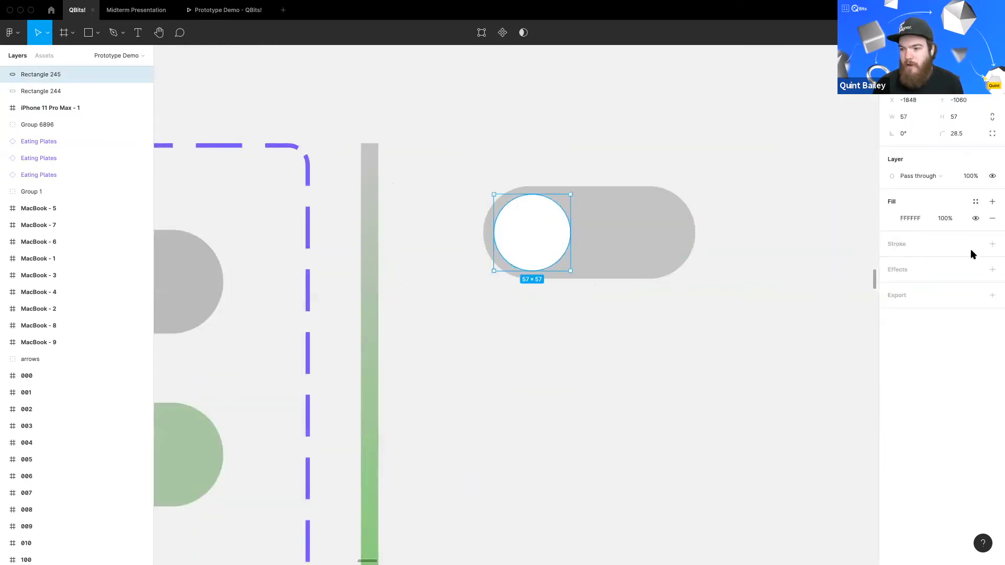
left_click(992, 269)
left_click(892, 287)
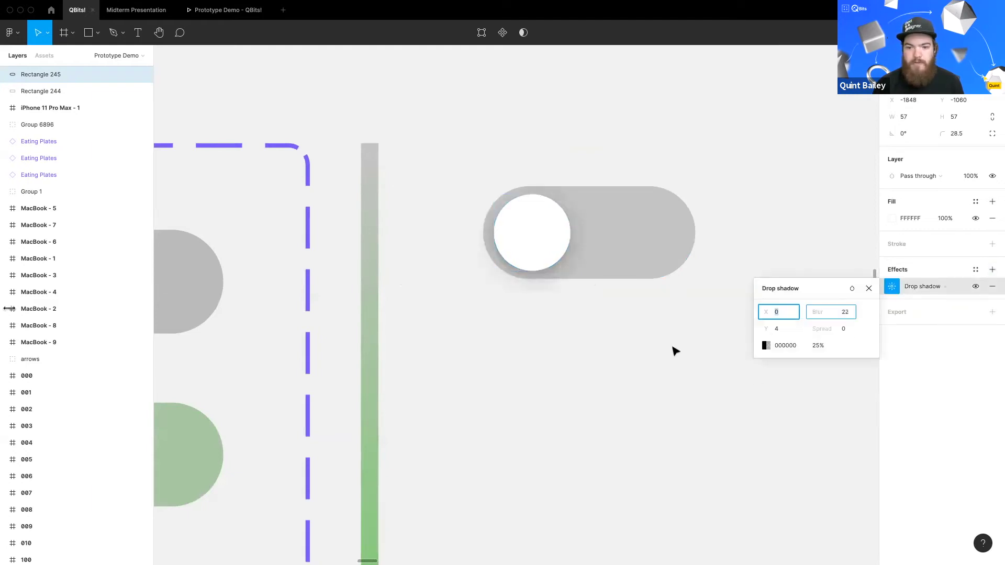
left_click(633, 325)
scroll(565, 298, "left", 5)
scroll(518, 262, "right", 1)
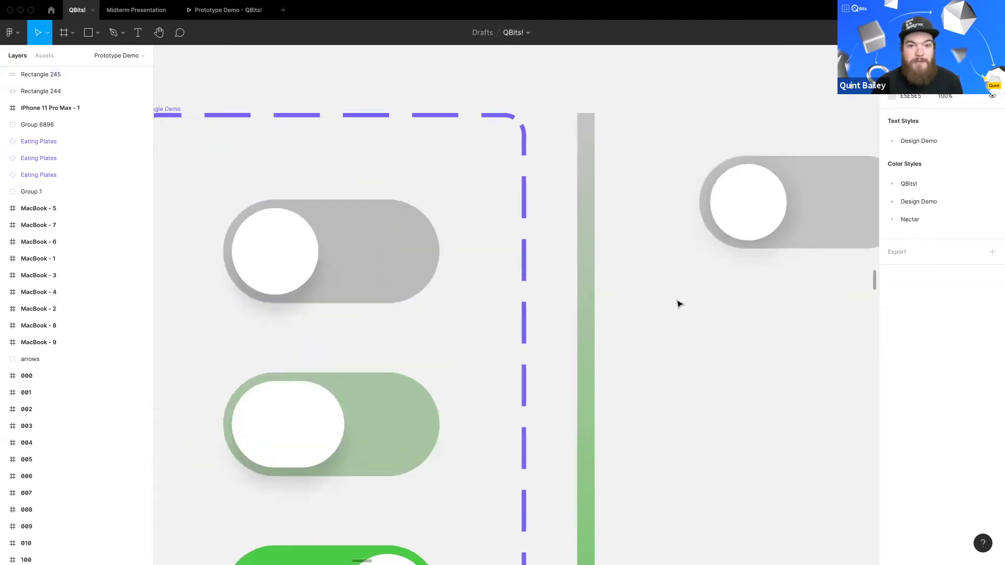
scroll(599, 294, "down", 3)
scroll(666, 287, "right", 3)
scroll(559, 182, "down", 1)
Step: Select the knob and track together and duplicate the toggle further down, level with the green Toggle Demo variant
left_click(559, 182)
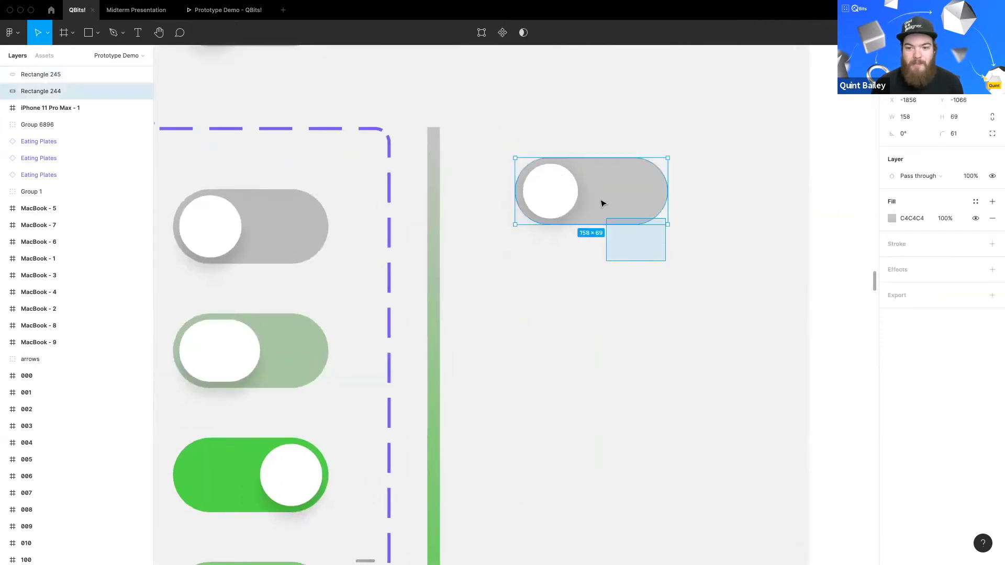
left_click(597, 195, "shift")
left_click_drag(596, 196, 599, 230)
scroll(576, 272, "down", 3)
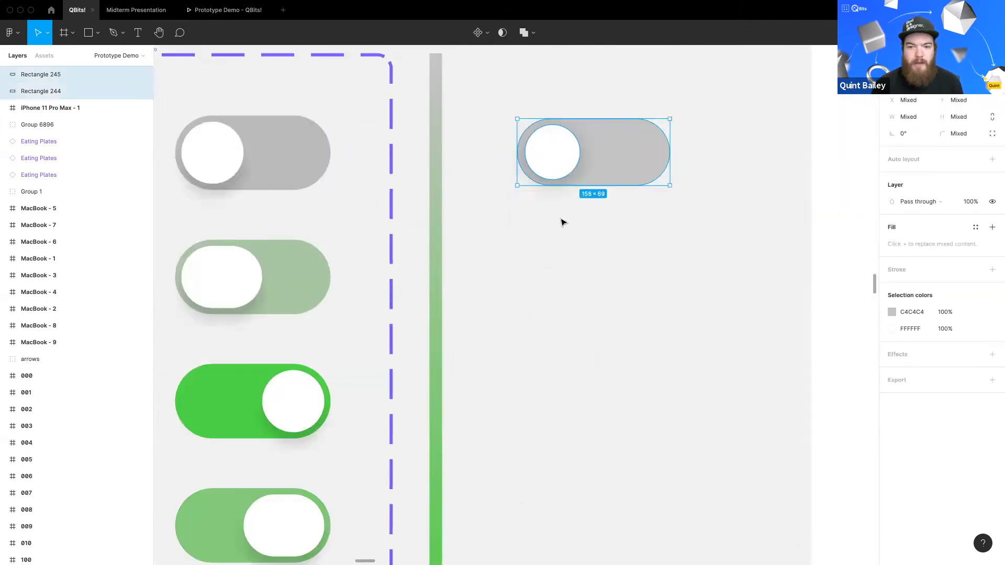
left_click_drag(597, 159, 575, 401)
Step: Move the duplicated toggle's knob horizontally to the right end of its track
left_click(471, 293)
scroll(471, 294, "right", 2)
scroll(471, 293, "down", 2)
scroll(471, 294, "up", 2)
left_click_drag(468, 301, 570, 308)
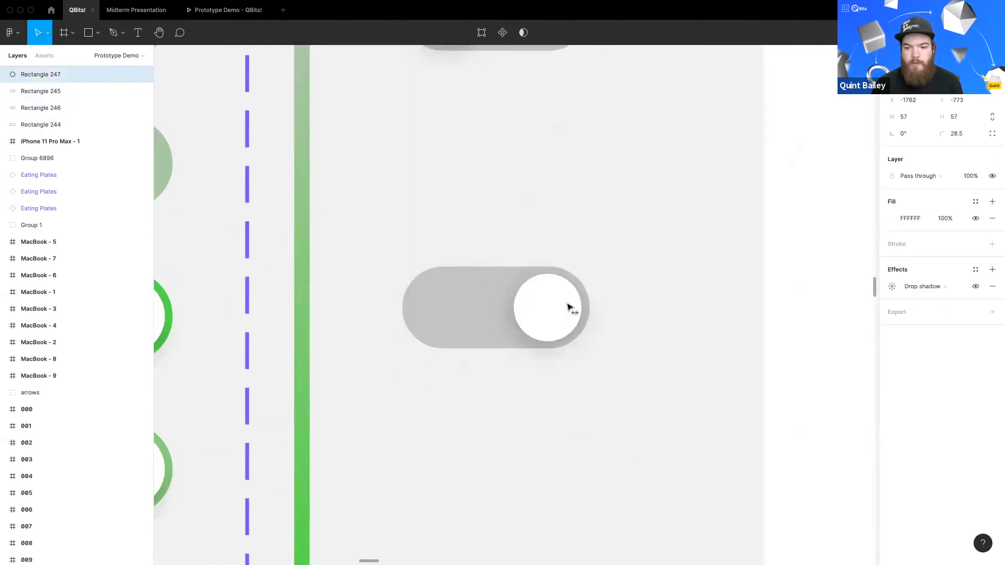
Step: Change the duplicated toggle's track fill to a bright green
left_click(450, 307)
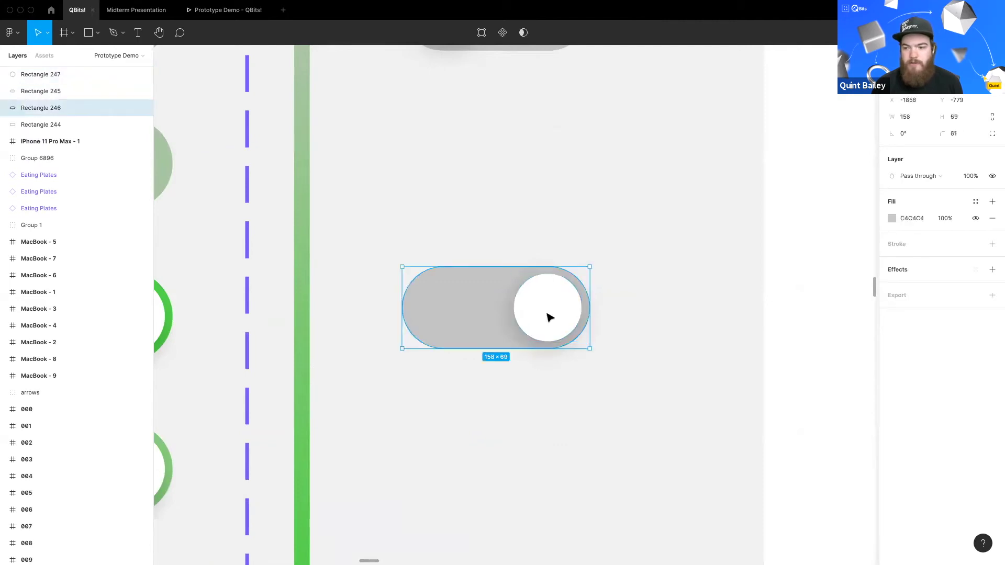
left_click(891, 218)
left_click_drag(808, 368, 815, 370)
left_click_drag(827, 255, 857, 247)
left_click(548, 240)
Step: Duplicate the grey off-state toggle into the space between it and the green toggle
left_click_drag(519, 179, 551, 280)
scroll(534, 238, "down", 2)
left_click_drag(437, 272, 544, 249)
mouse_move(617, 265)
left_mouse_down()
mouse_move(586, 223)
mouse_move(538, 274)
left_mouse_up()
left_click_drag(441, 106, 630, 240)
left_click_drag(567, 140, 572, 250)
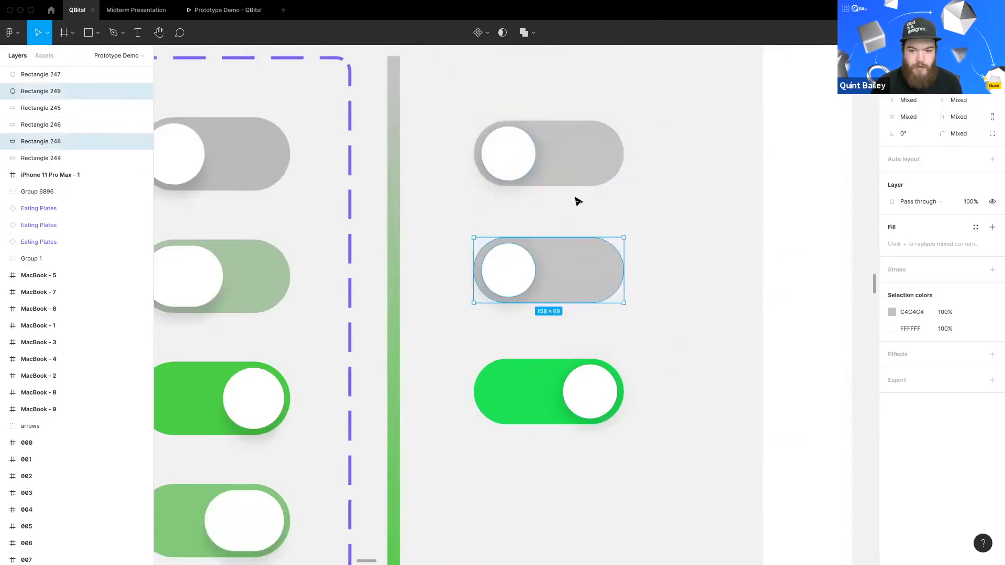
Step: Stretch the middle toggle's knob to the right, to a size of 72 × 57
left_click(532, 281)
scroll(532, 281, "up", 5)
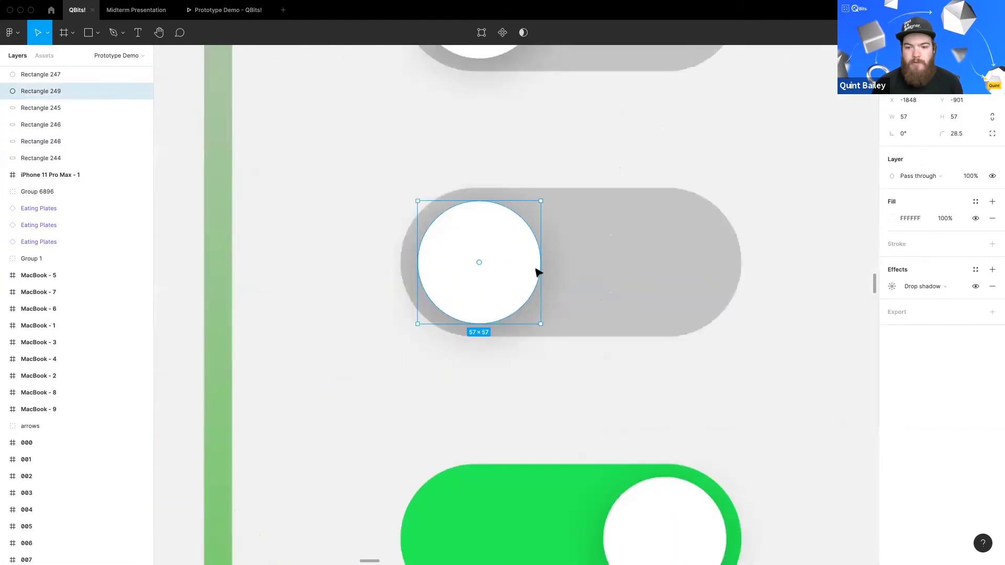
left_click_drag(558, 265, 573, 267)
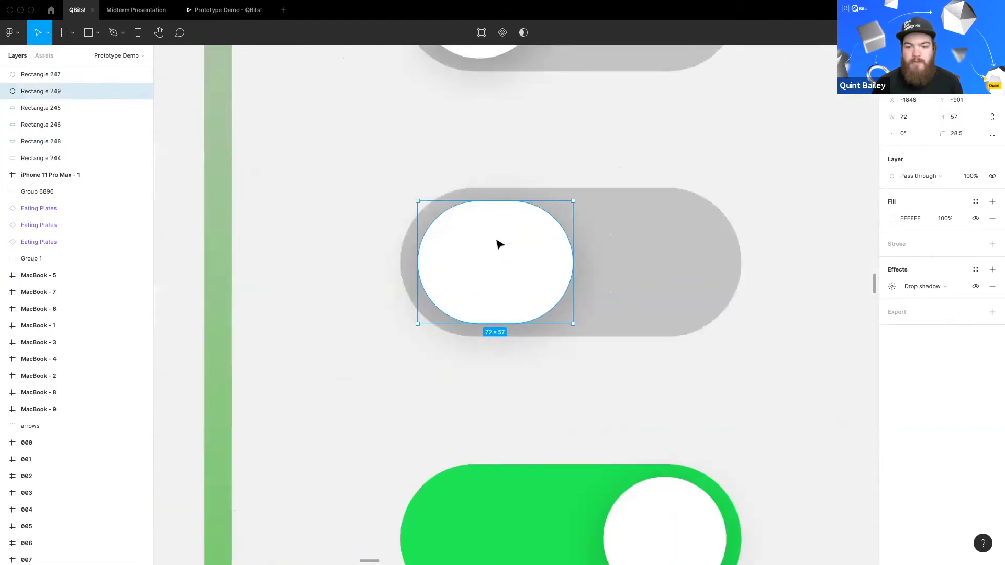
Step: Try stretching a test ellipse to about 67 × 36 below the middle toggle, and delete it
key("Escape")
left_click(98, 33)
left_click(88, 95)
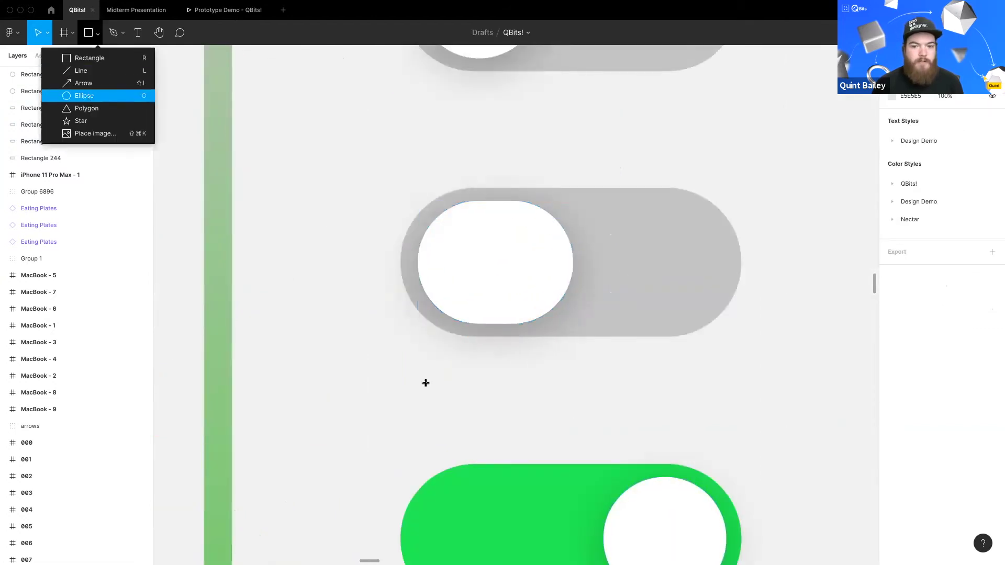
left_click_drag(404, 420, 478, 343)
left_click_drag(464, 396, 512, 398)
left_click(525, 395)
left_click(456, 392)
left_click(622, 399)
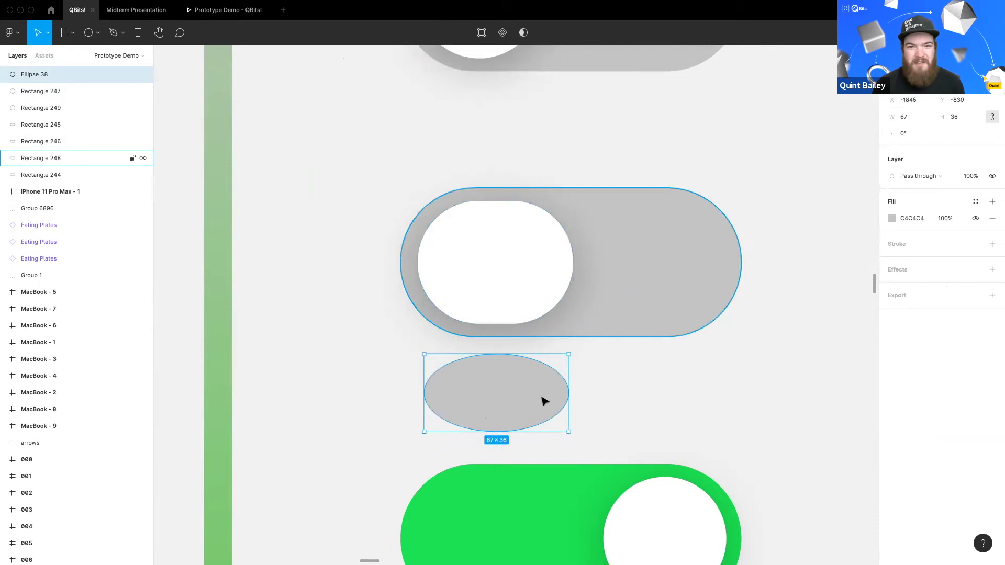
key("Delete")
left_click(539, 262)
left_click(514, 402)
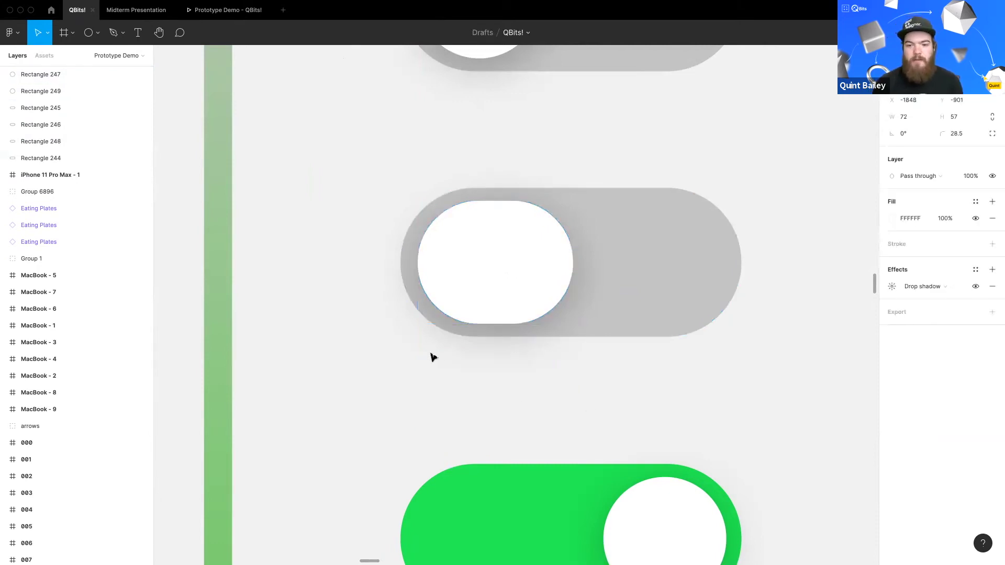
Step: Duplicate the stretched-knob toggle below the green one and move the copy's knob to the right end of its track
scroll(491, 363, "down", 3)
scroll(474, 371, "left", 5)
scroll(473, 370, "down", 2)
scroll(585, 283, "down", 1)
scroll(585, 283, "down", 2)
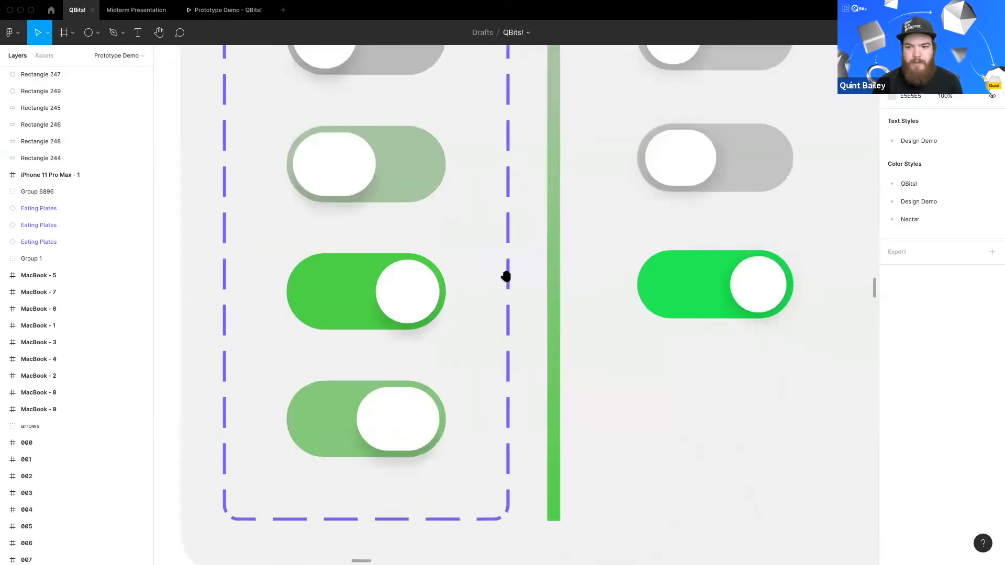
scroll(713, 226, "right", 2)
left_click(595, 133)
left_click_drag(592, 129, 592, 128)
left_click_drag(616, 140, 702, 406)
left_click(629, 406)
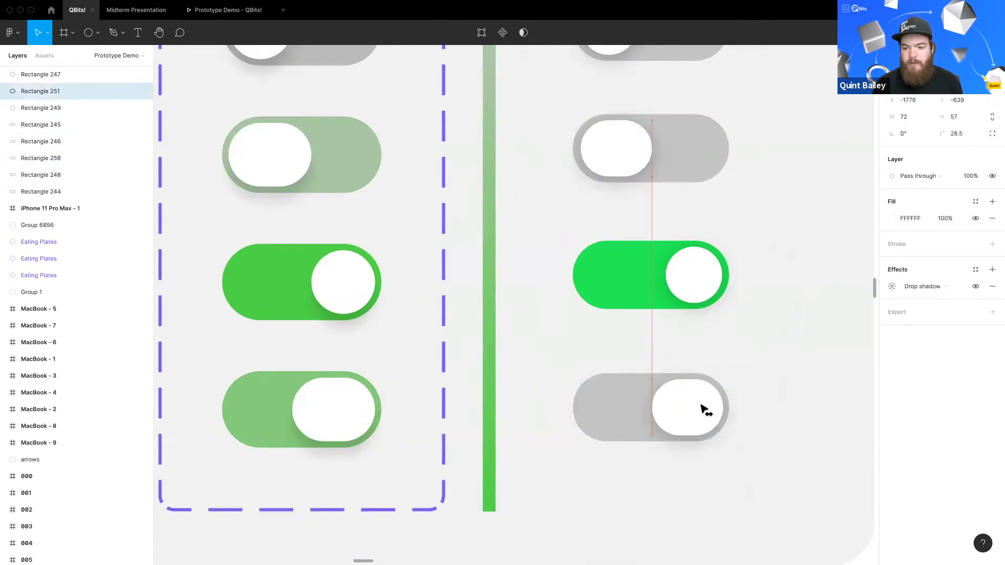
Step: Compare the new toggles' track colors with the Toggle Demo variants and the gradient bar
left_click(803, 294)
scroll(671, 190, "up", 1)
scroll(671, 190, "right", 1)
left_click(674, 194)
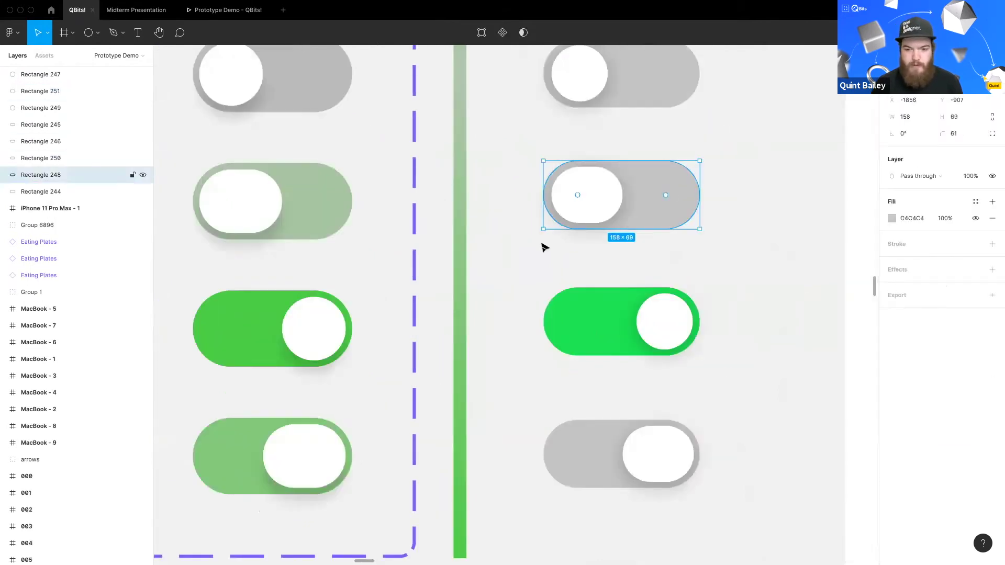
scroll(530, 238, "down", 3)
scroll(464, 271, "up", 1)
scroll(464, 272, "right", 1)
left_click(422, 210)
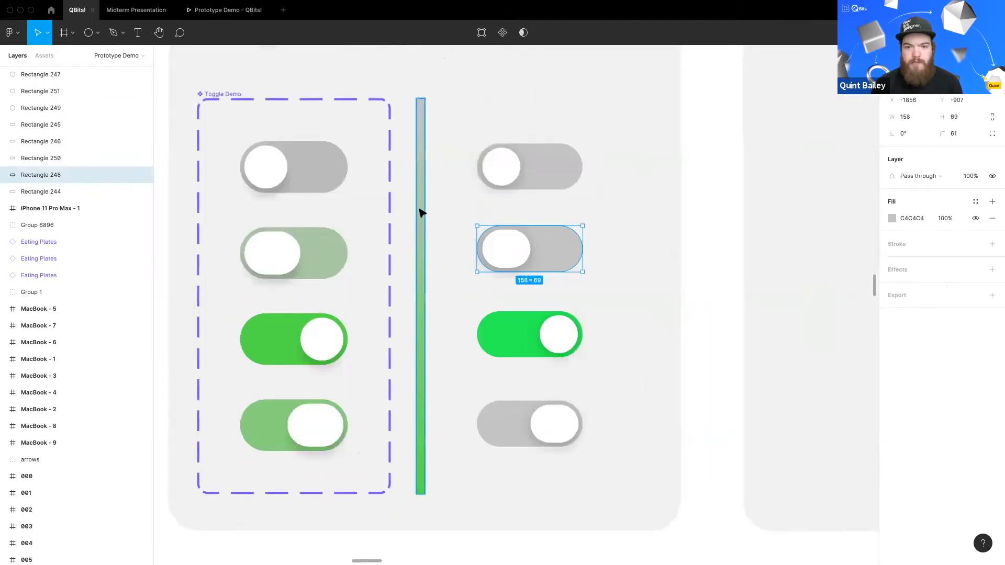
left_click(537, 175)
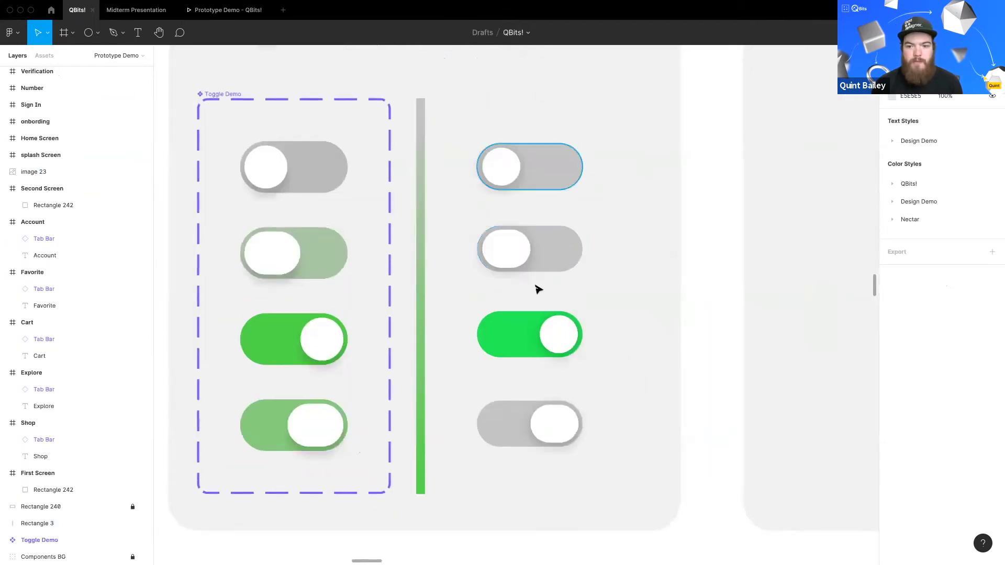
left_click(483, 340)
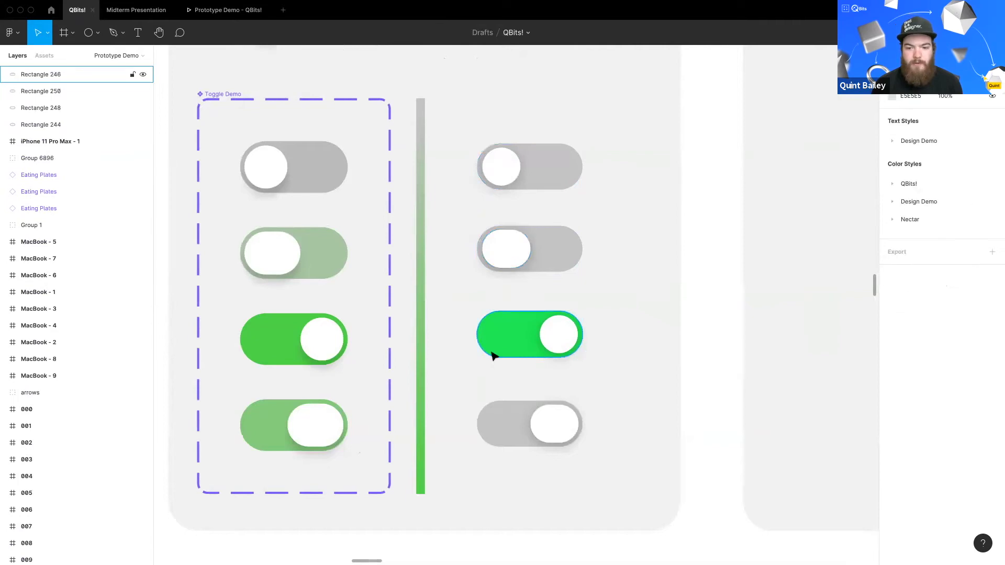
Step: Set the green end stop of the gradient bar to 25E038, sampled from the new green toggle
left_click(424, 472)
left_click(892, 218)
left_click(766, 248)
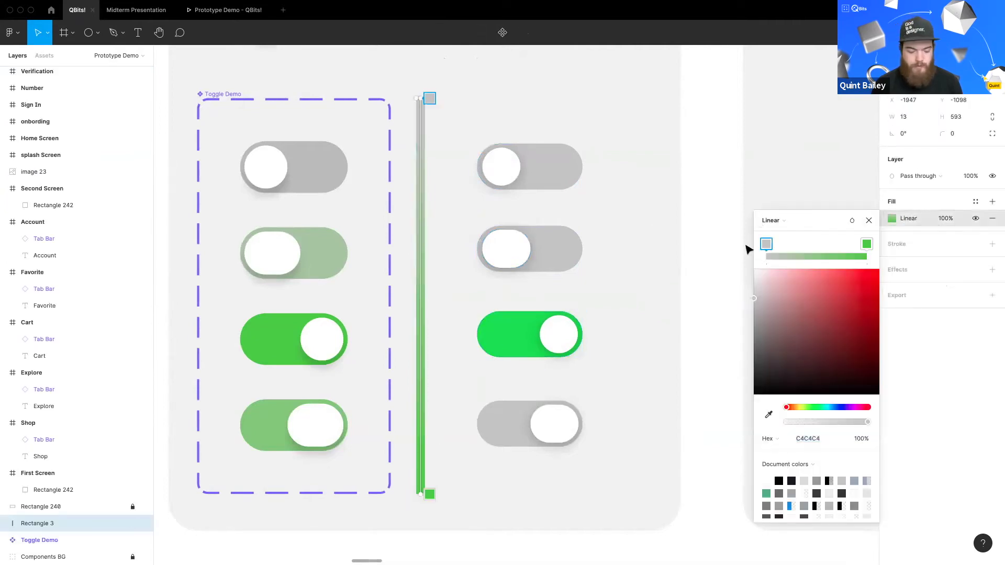
left_click(867, 244)
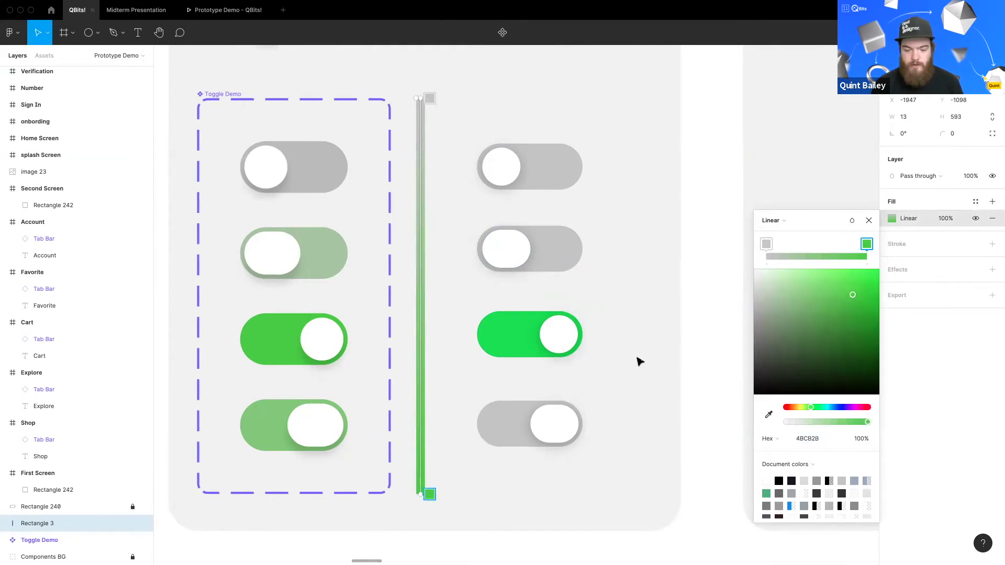
left_click(554, 344)
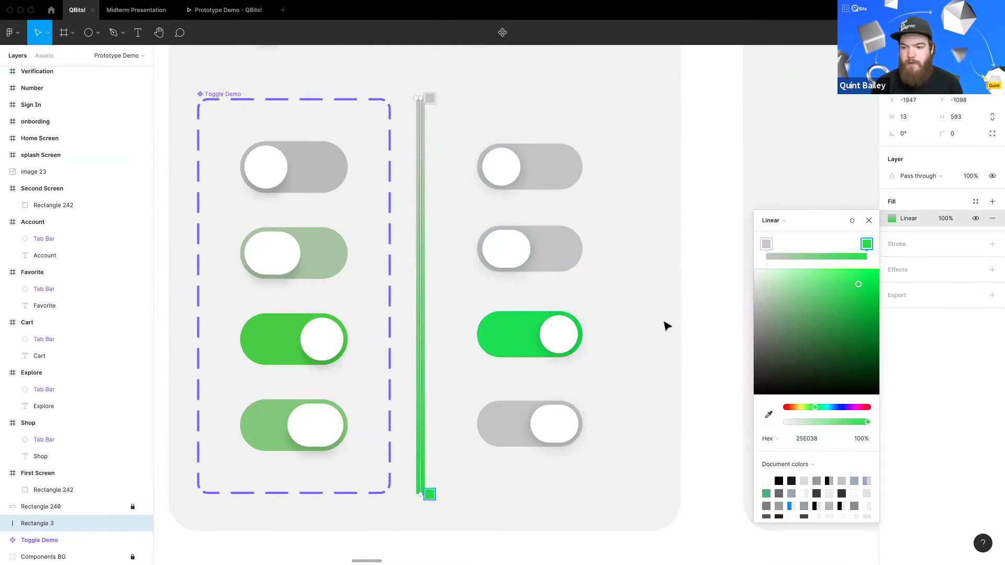
left_click(425, 217)
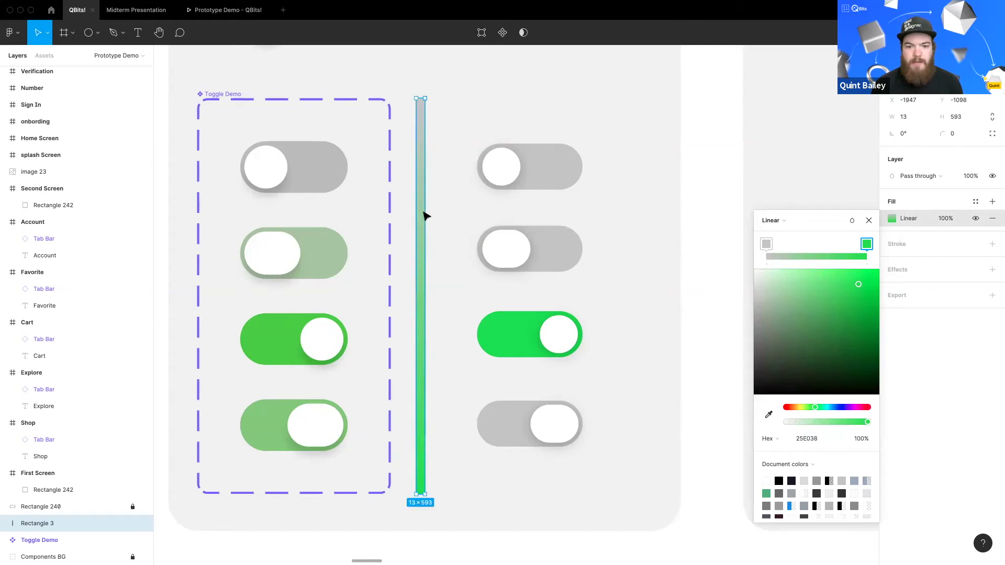
Step: Fill the second toggle's track with the muted green sampled from the upper part of the gradient bar
left_click(529, 264)
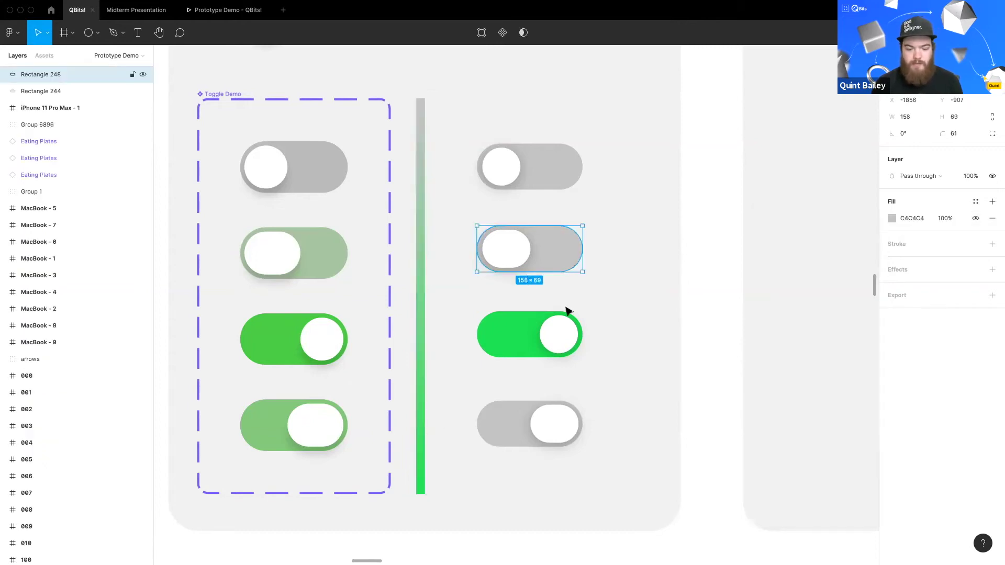
left_click(422, 184)
key("Escape")
Step: Fill the bottom toggle's track with the green sampled from around the middle of the gradient bar
left_click(513, 418)
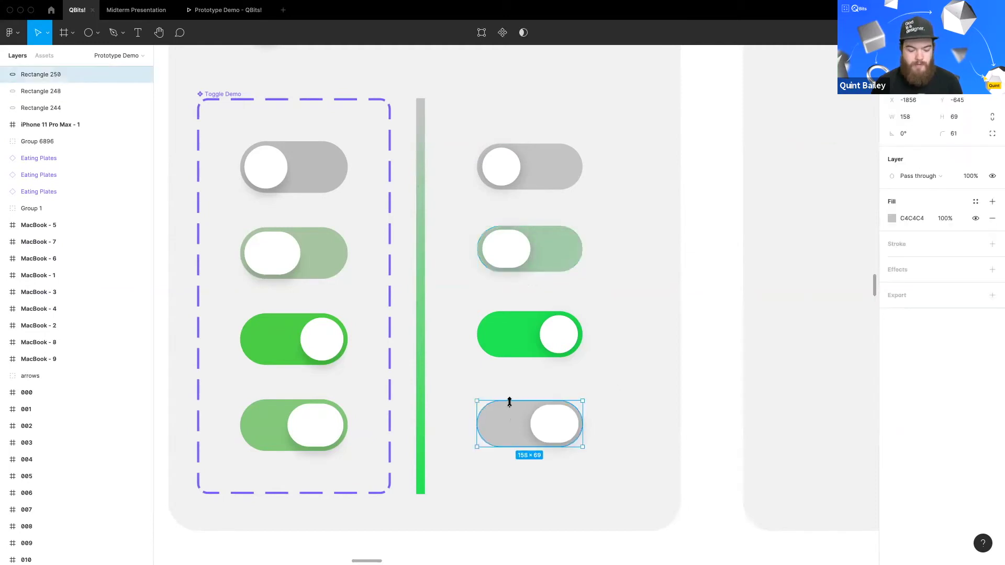
key("i")
left_click(421, 309)
key("Escape")
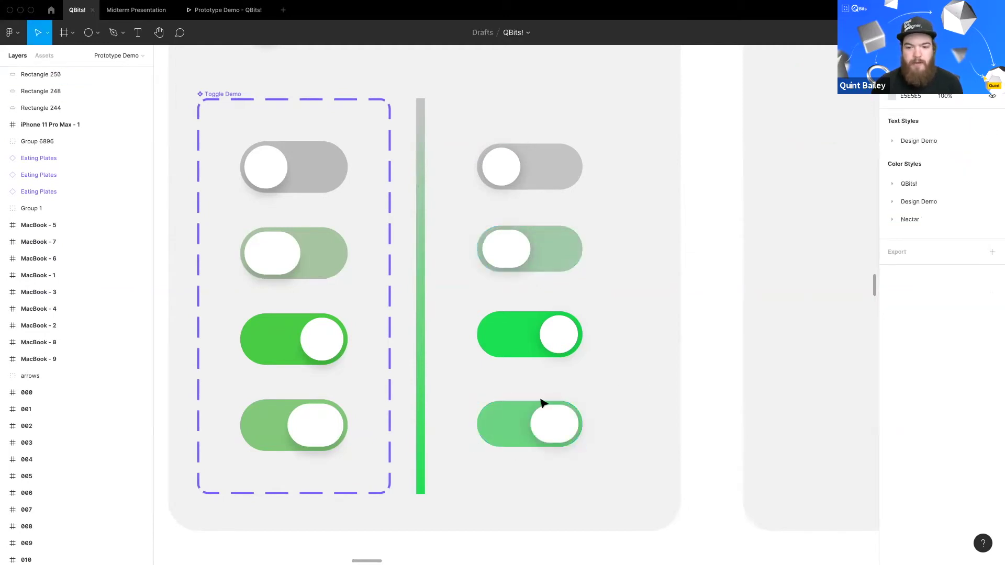
scroll(539, 331, "down", 2)
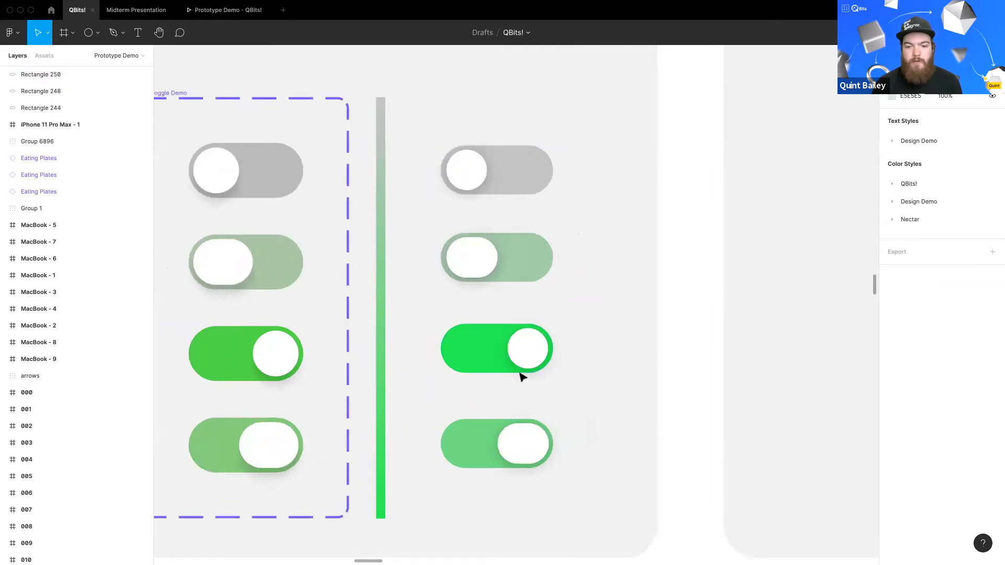
scroll(523, 265, "up", 2)
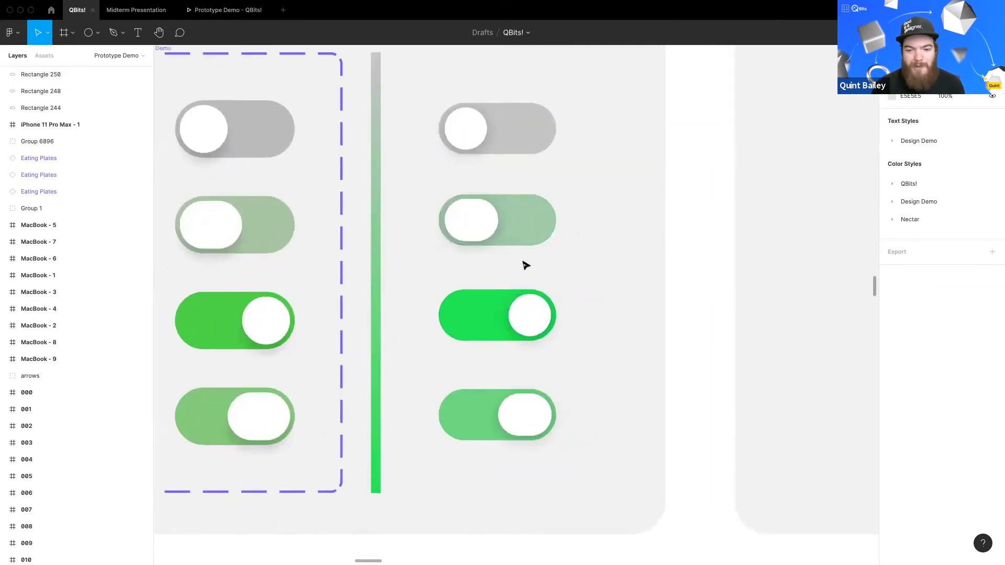
scroll(518, 345, "up", 2)
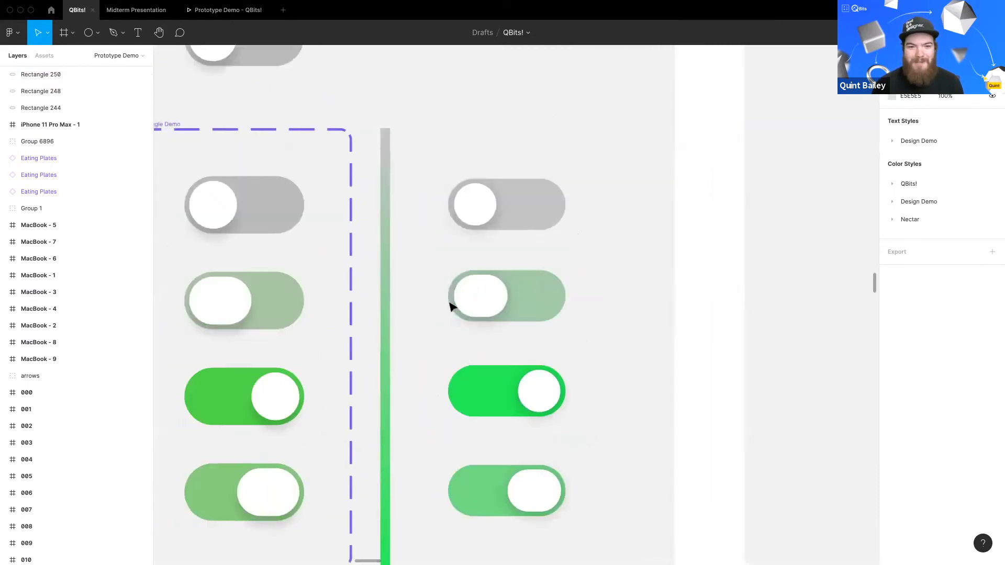
scroll(505, 337, "down", 2)
scroll(448, 325, "up", 1)
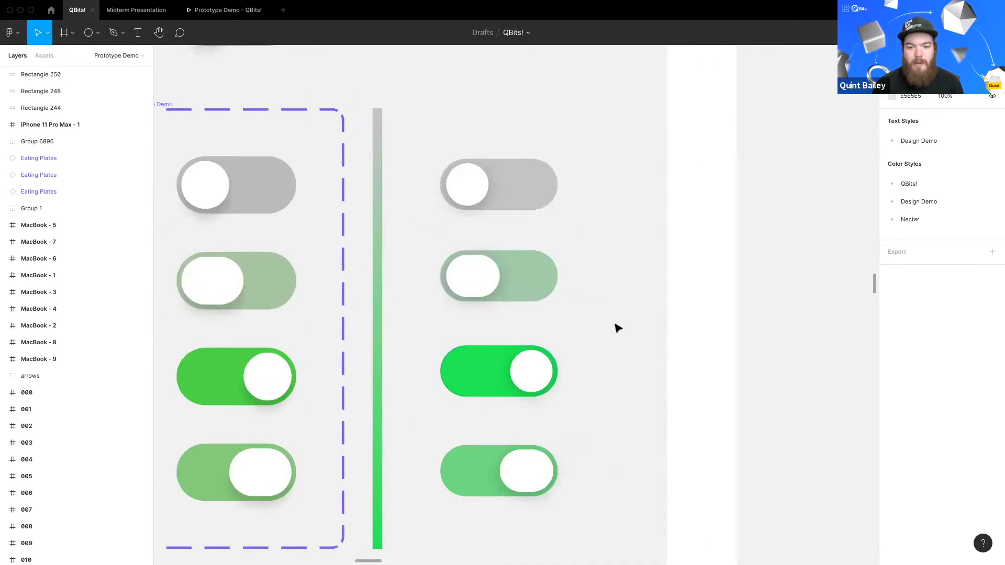
scroll(601, 343, "left", 2)
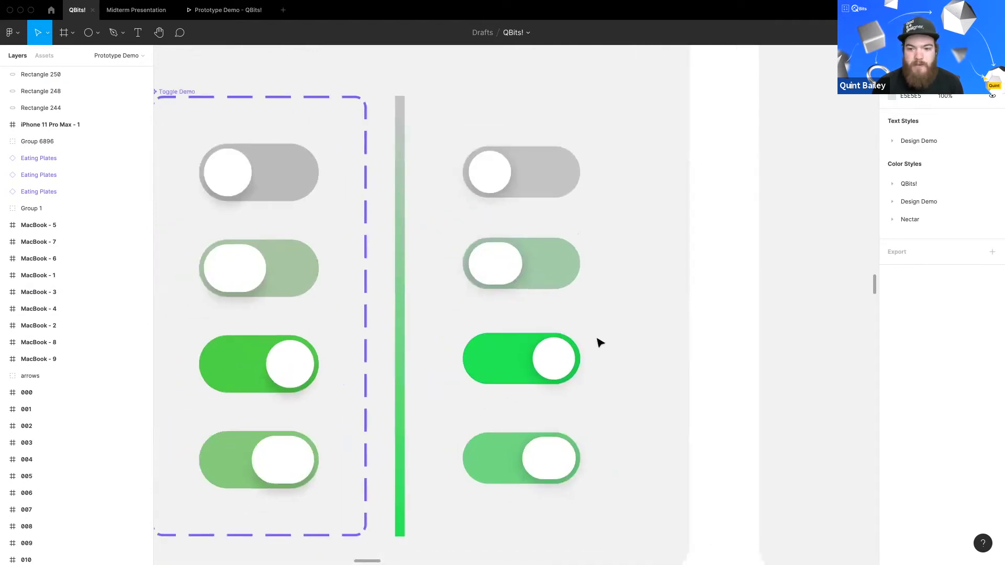
Step: Turn each of the four new toggles beside the gradient bar into its own component
left_click_drag(454, 127, 608, 221)
key("ctrl+alt+k")
left_click_drag(625, 316, 472, 225)
key("ctrl+alt+k")
left_click_drag(487, 329, 594, 398)
key("ctrl+alt+k")
left_click(462, 425)
left_click_drag(463, 425, 589, 492)
key("ctrl+alt+k")
Step: Rename the gray toggle's component Off and the muted green one below it Off to On
left_click(486, 145)
key("ctrl+r")
key("BackSpace")
type("Off")
key("Return")
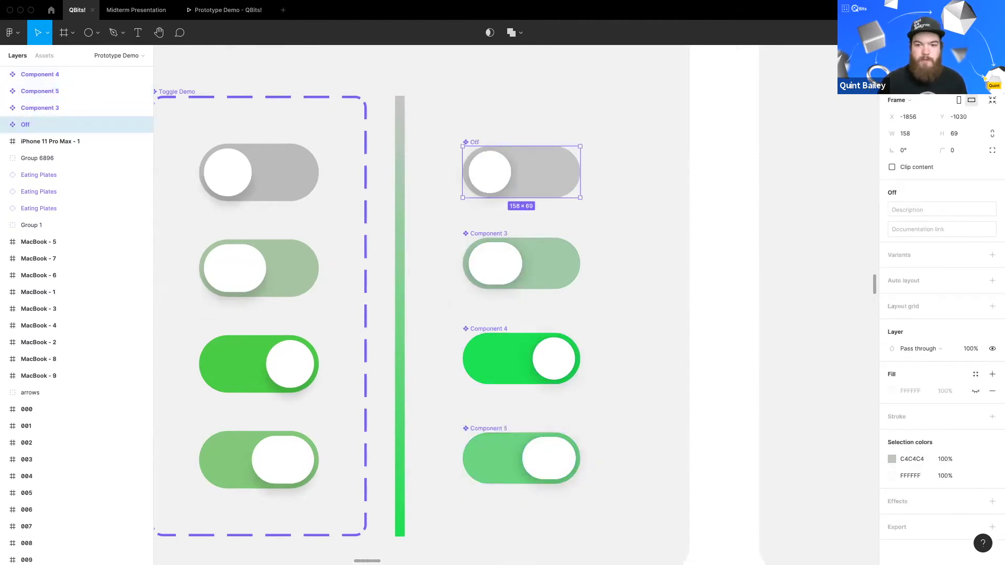
left_click(481, 233)
key("f")
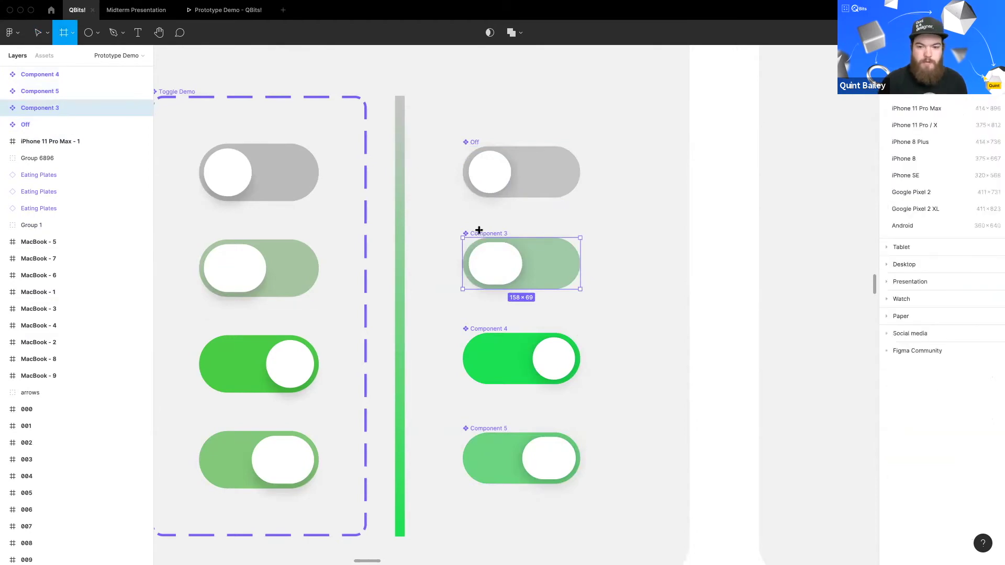
key("o")
key("v")
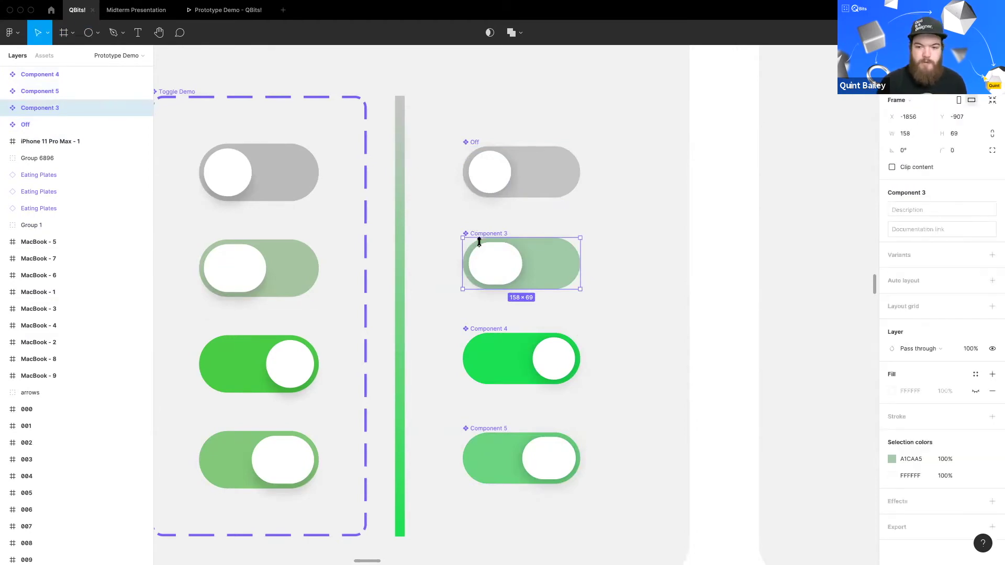
key("ctrl+r")
type("Of")
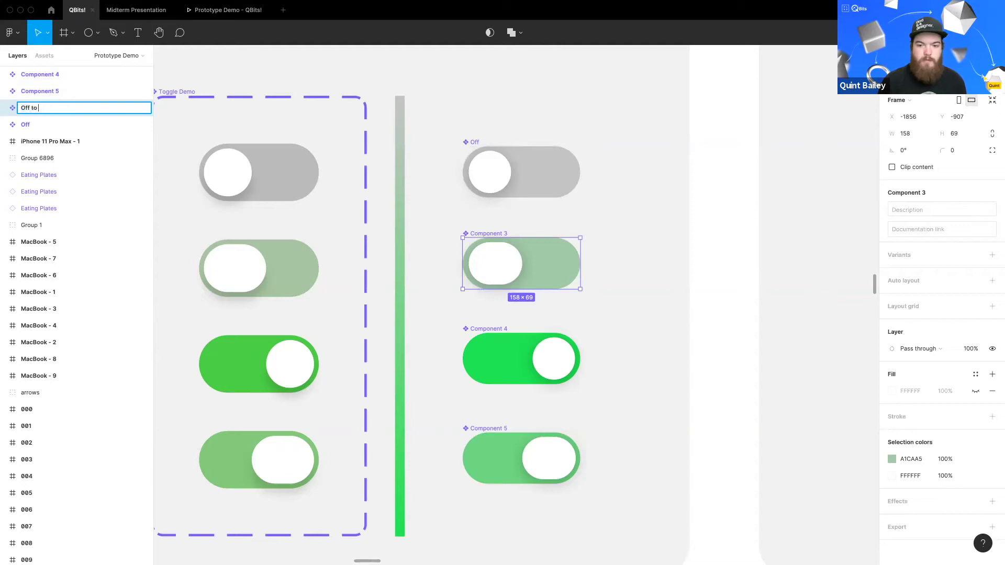
Step: Rename the bright green toggle's component On and the bottom toggle's component On to Off
left_click(481, 331)
key("ctrl+r")
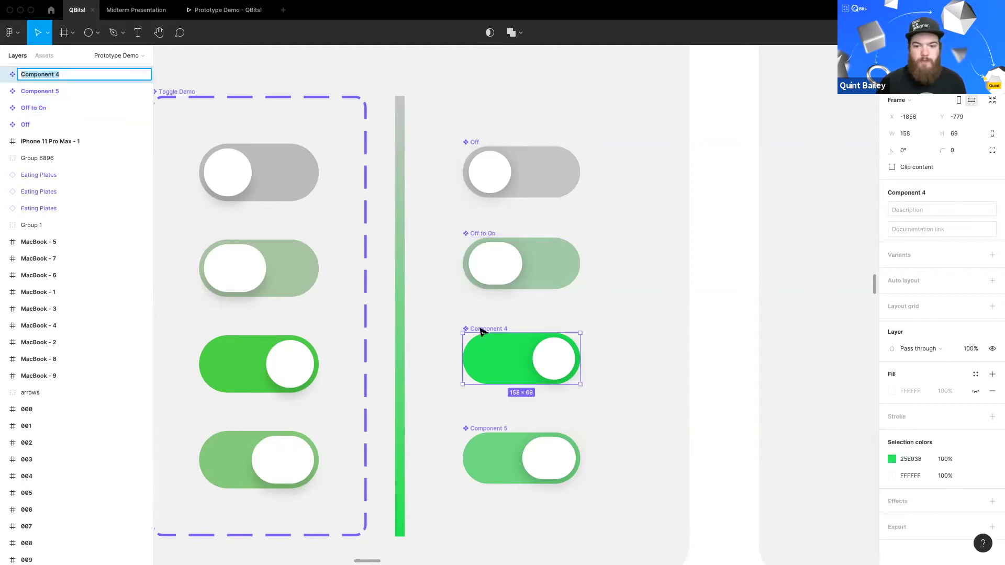
type("On")
key("Return")
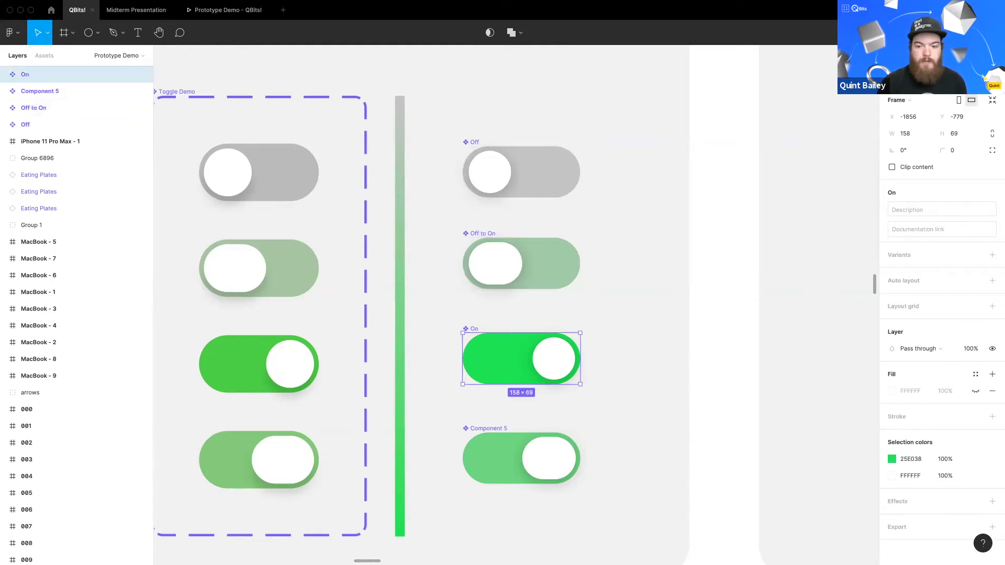
left_click(484, 429)
key("ctrl+r")
type("On to Off")
key("Return")
Step: Combine the four toggle components as variants and name the component set Toggle for real
left_click_drag(626, 501, 445, 118)
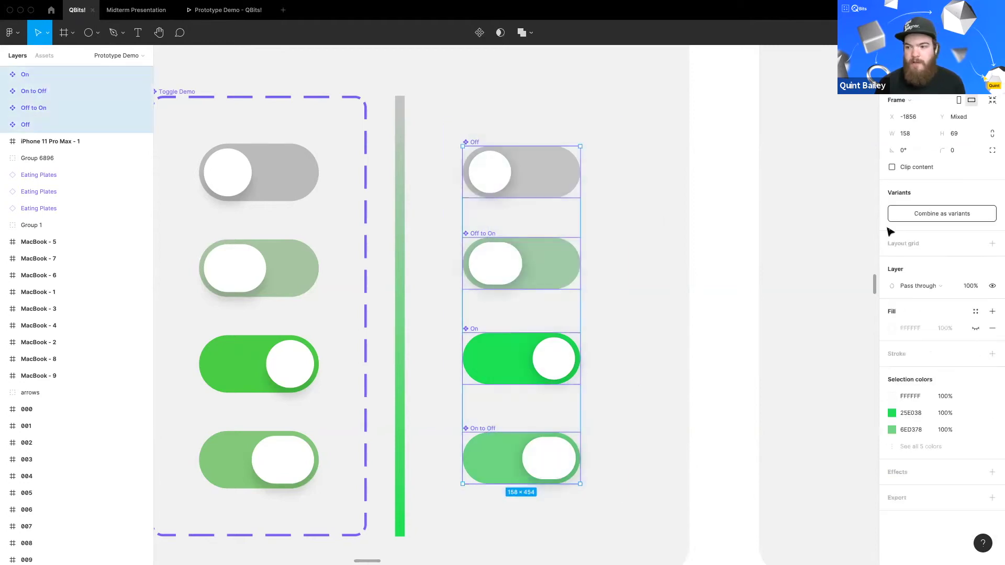
left_click(924, 211)
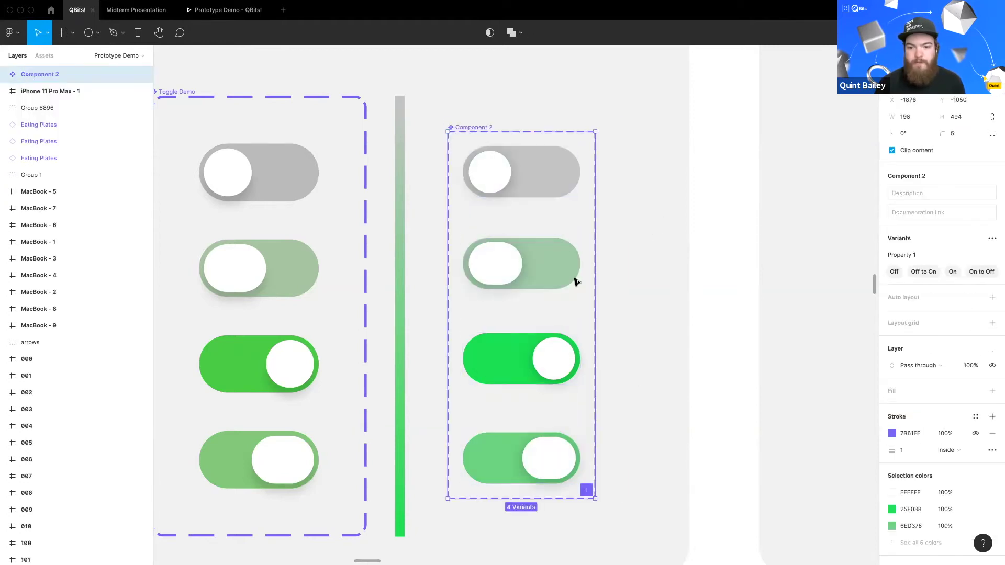
left_click(532, 179)
left_click(478, 127)
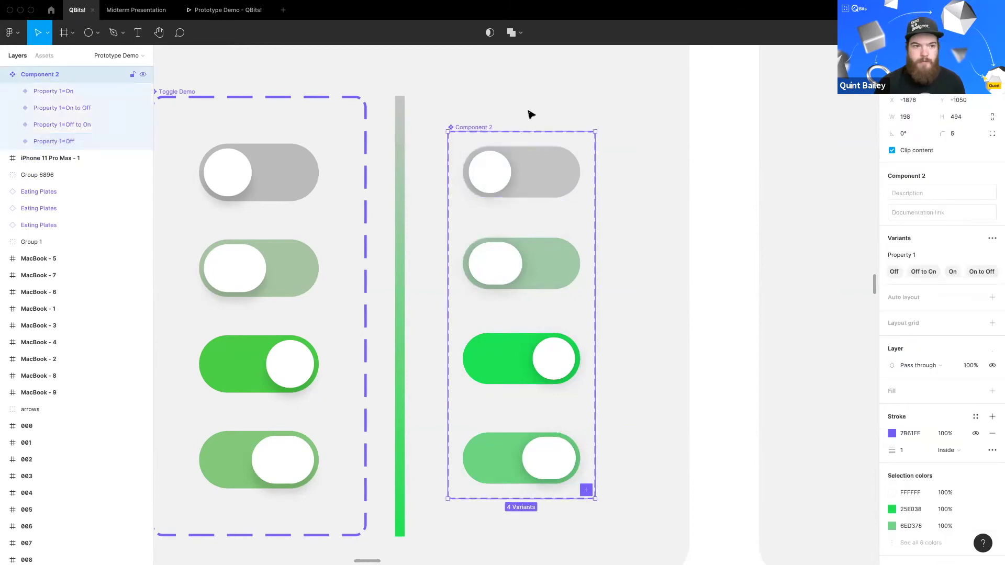
key("super+r")
type("T")
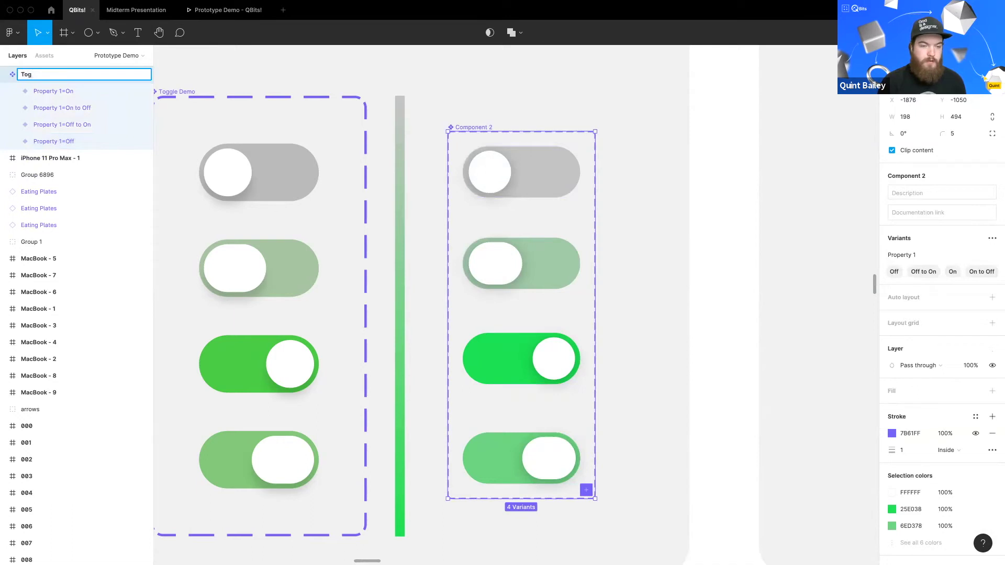
type("oggle for real")
key("Return")
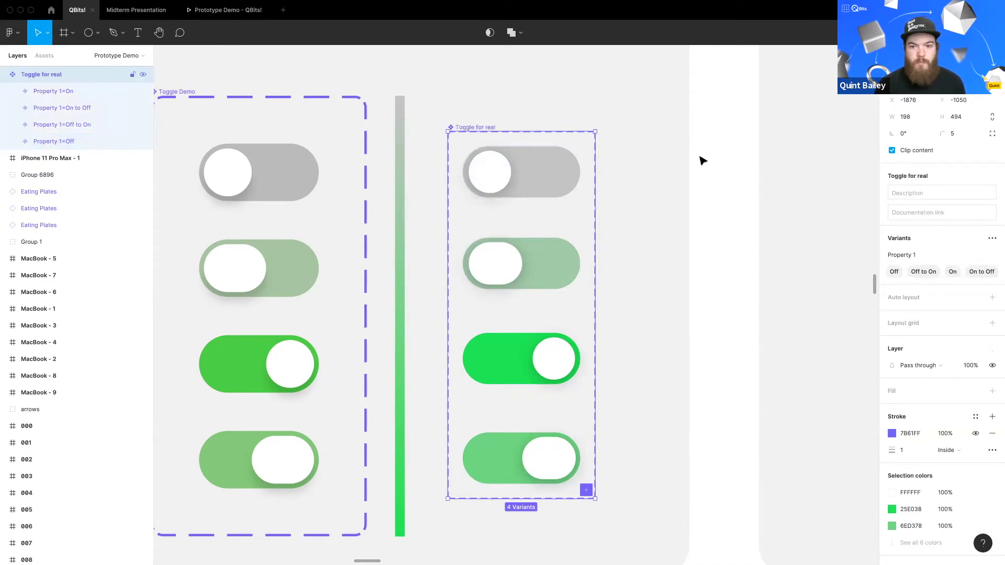
Step: Rename the variant property of the Toggle for real component set as State
left_click(292, 108)
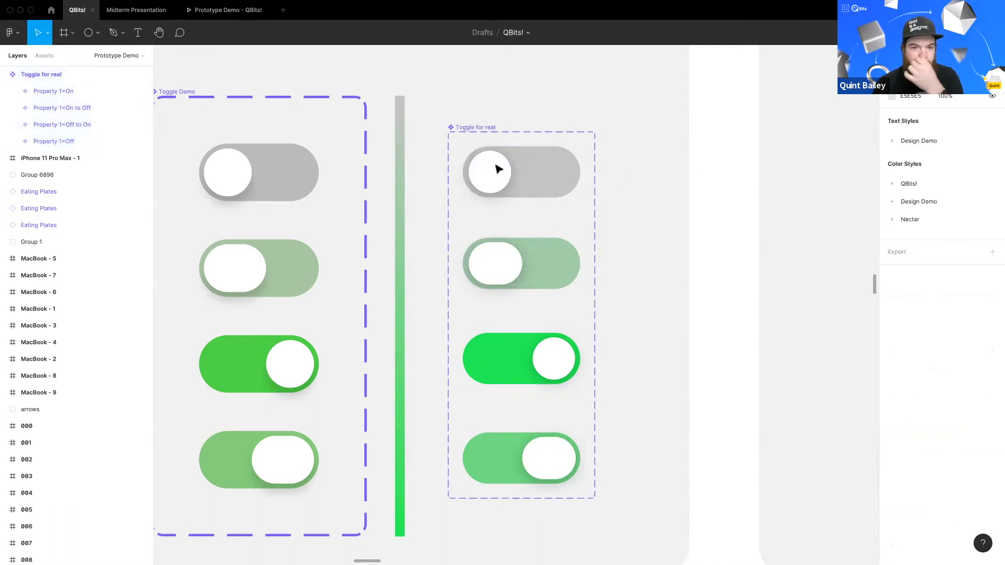
left_click(482, 127)
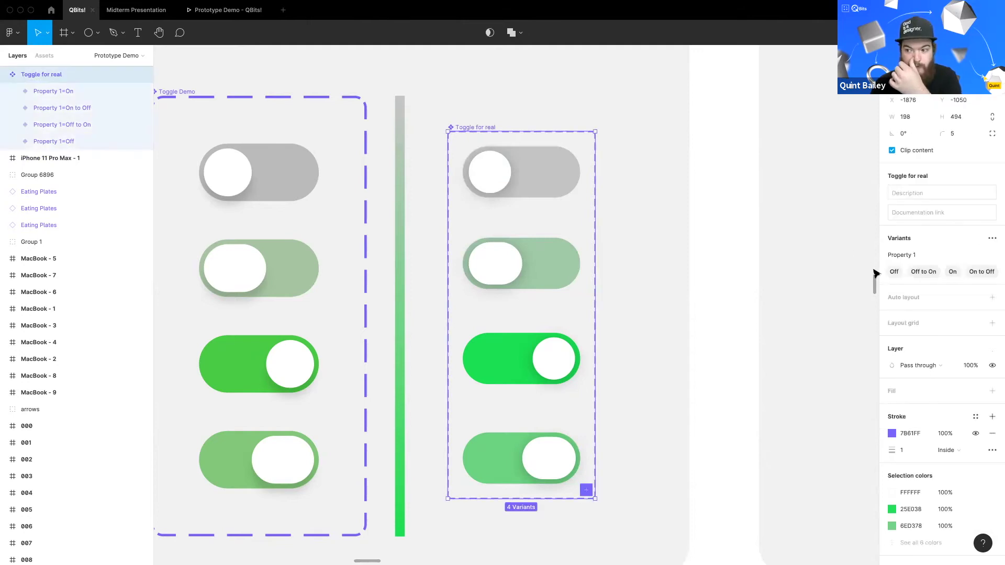
double_click(911, 255)
double_click(911, 255)
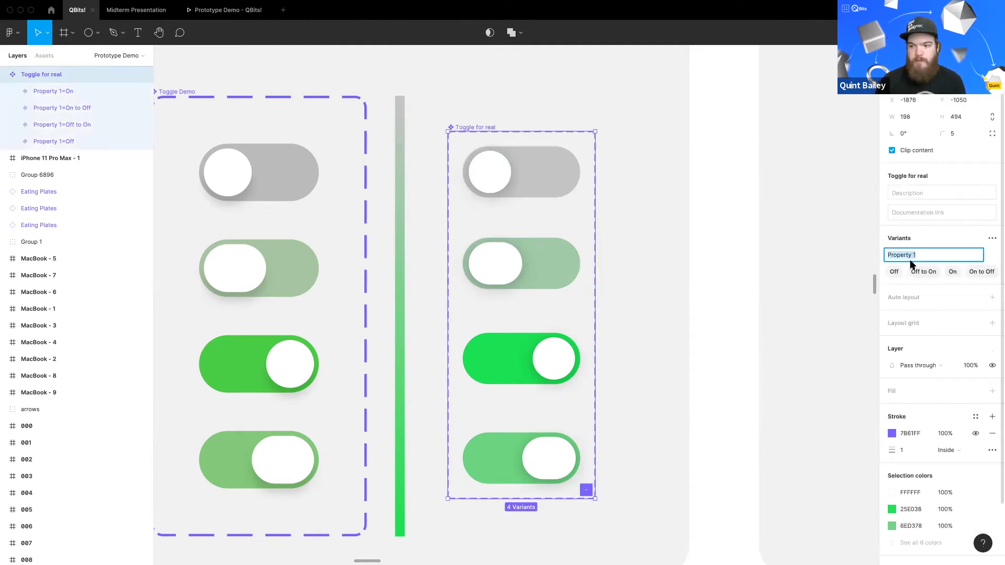
type("State")
key("Return")
key("Escape")
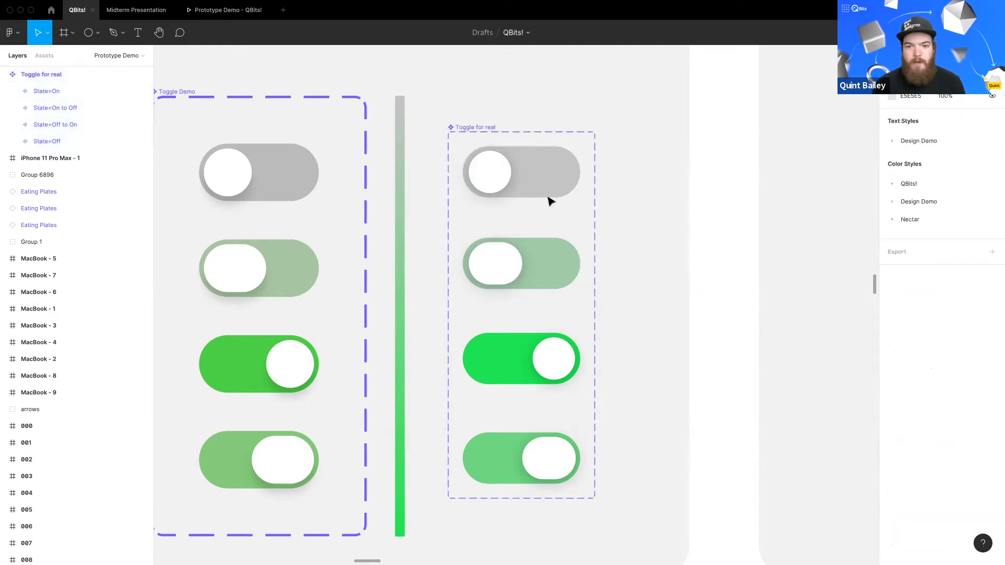
Step: Add a prototype interaction from the Off variant to Off to On, using the Change to action triggered While pressing
left_click(470, 128)
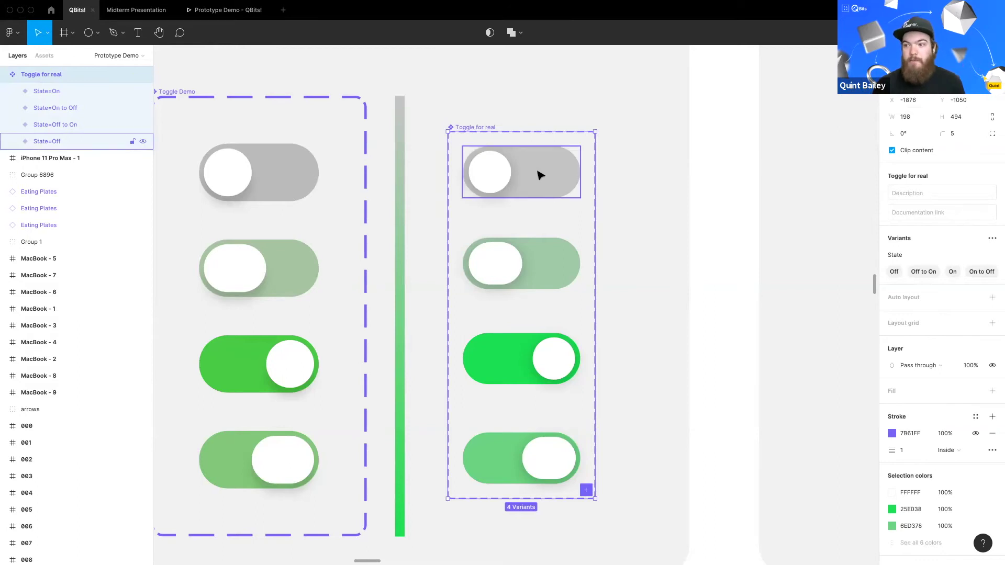
left_click(521, 173)
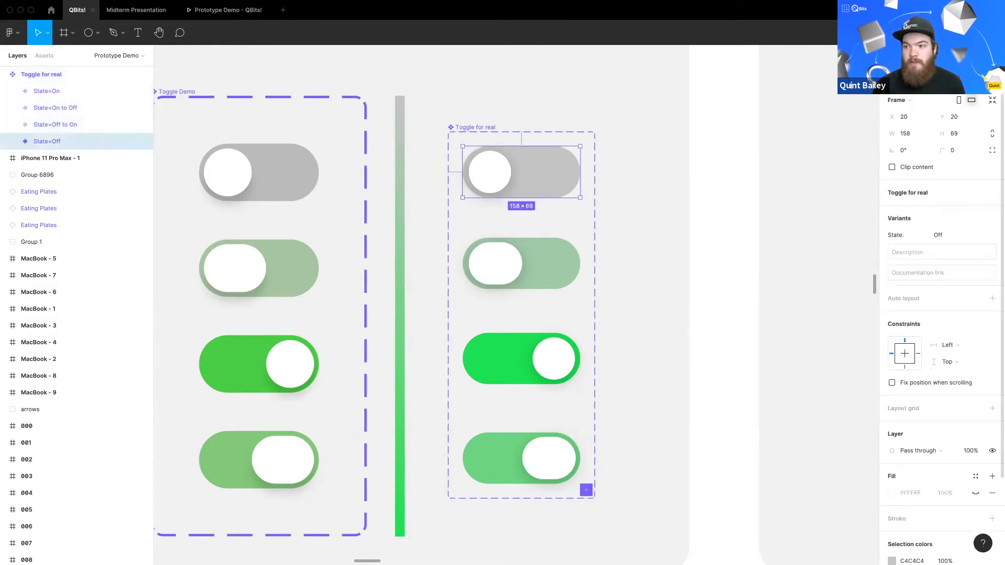
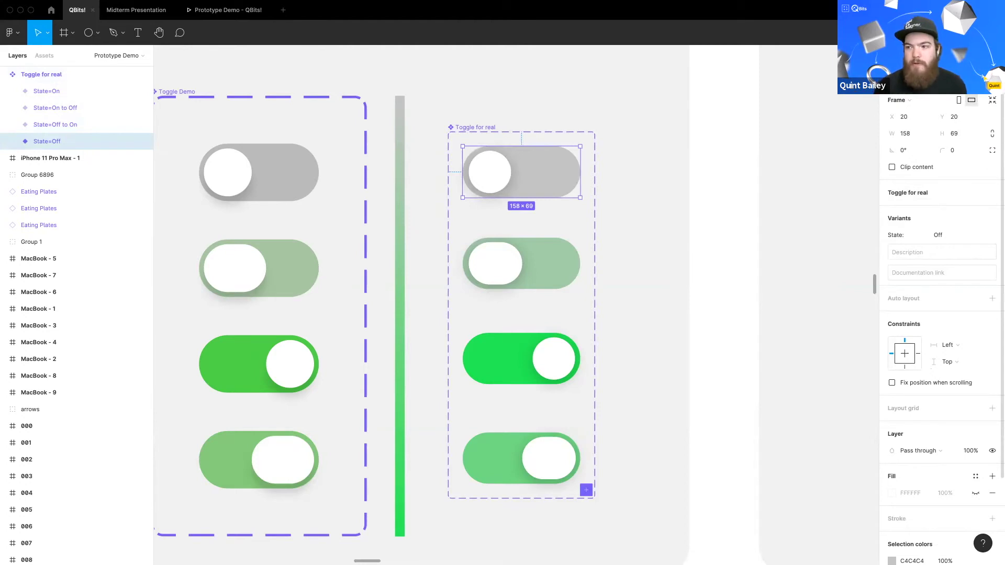
key("shift+e")
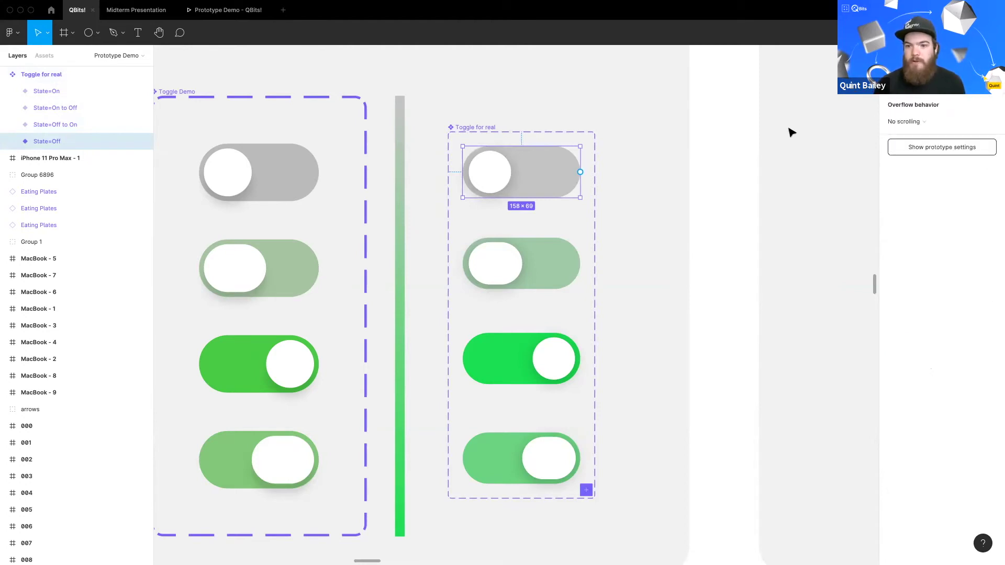
left_click_drag(580, 173, 574, 265)
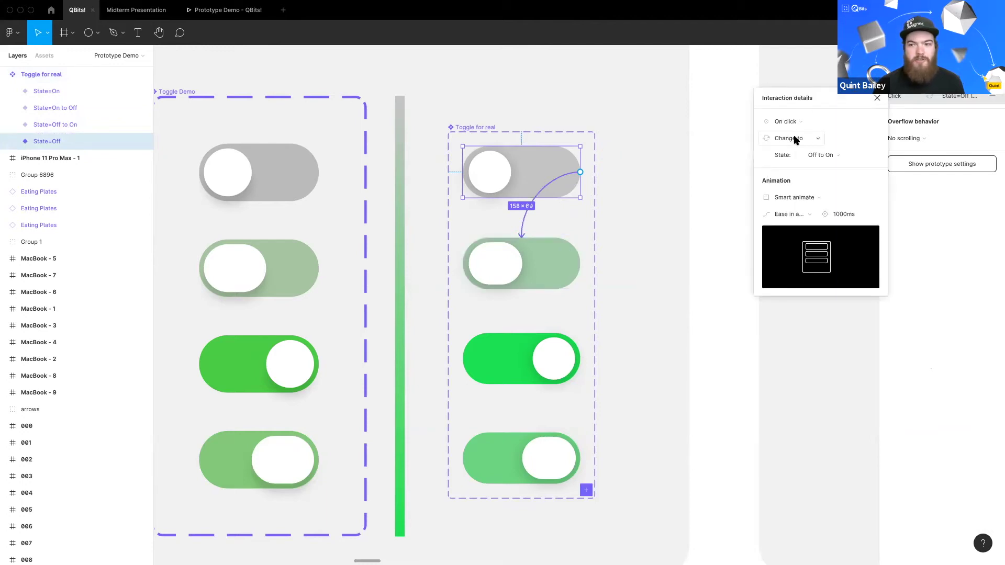
left_click(794, 139)
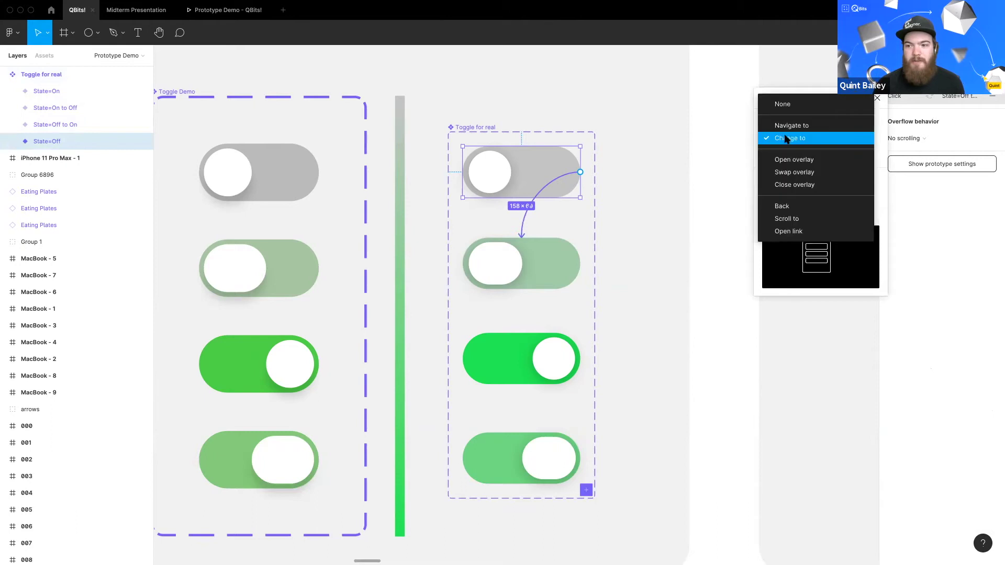
left_click(785, 140)
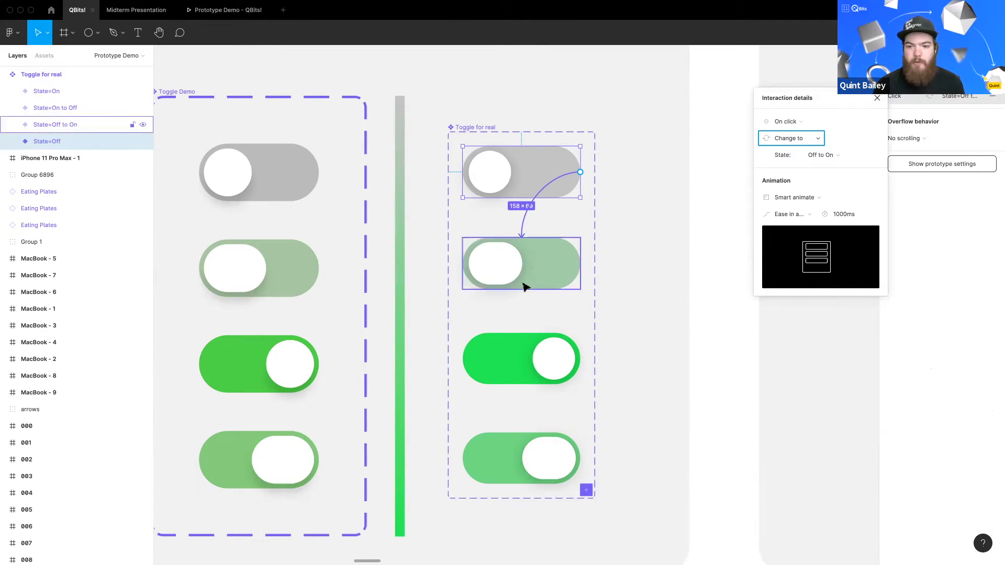
left_click(784, 122)
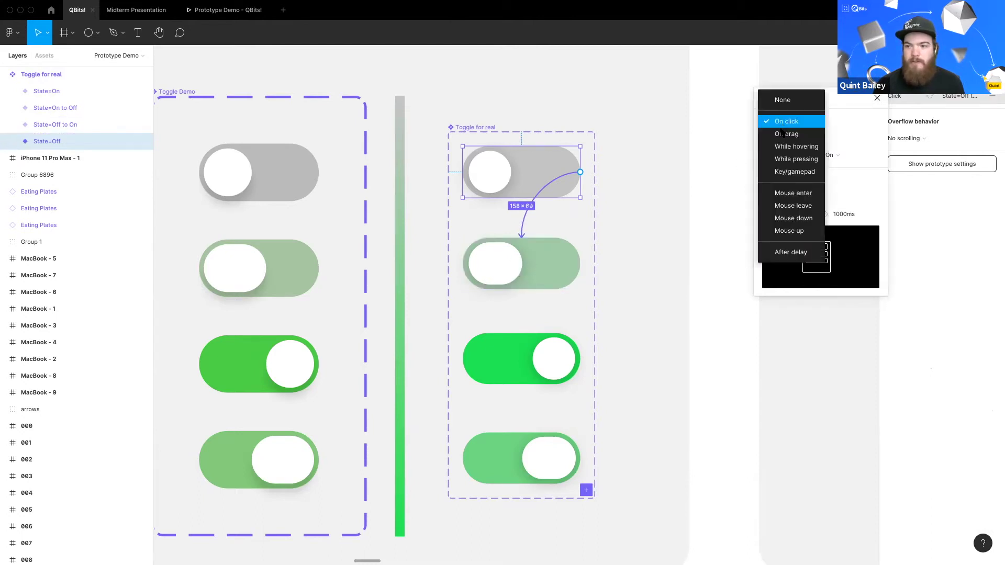
left_click(798, 160)
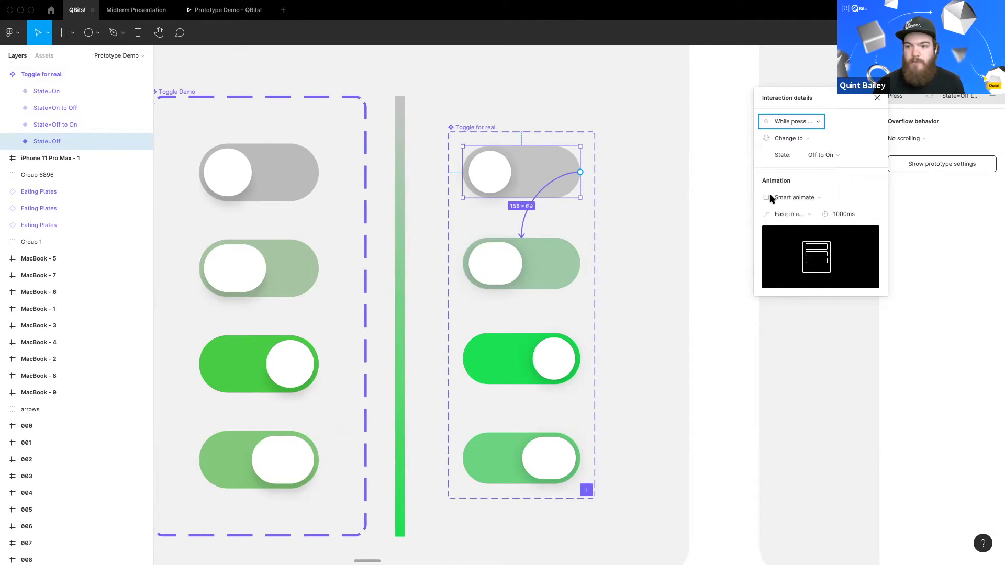
left_click(518, 463)
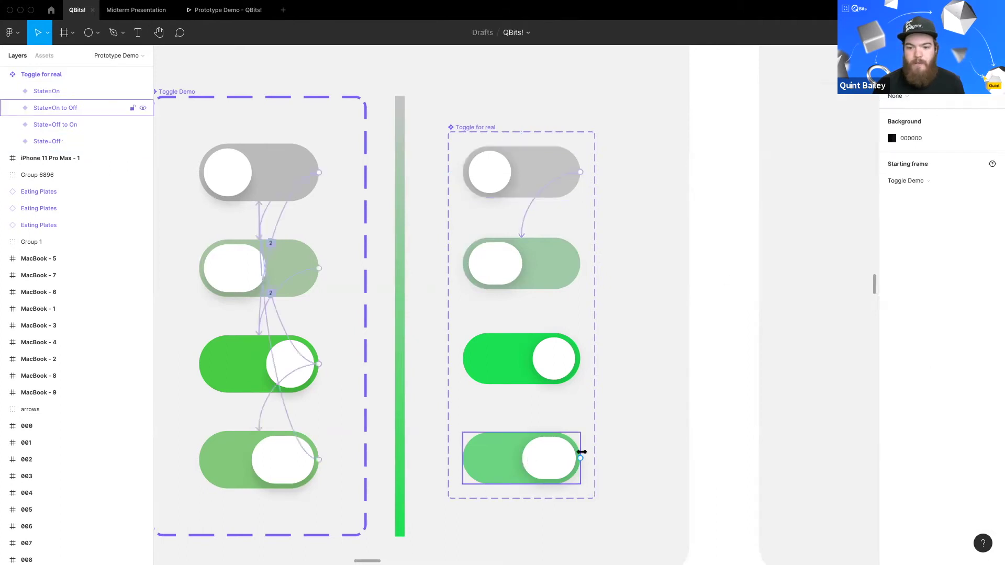
Step: Connect the On variant to On to Off with a Change to interaction triggered While pressing
left_click(584, 361)
left_click_drag(580, 359, 521, 445)
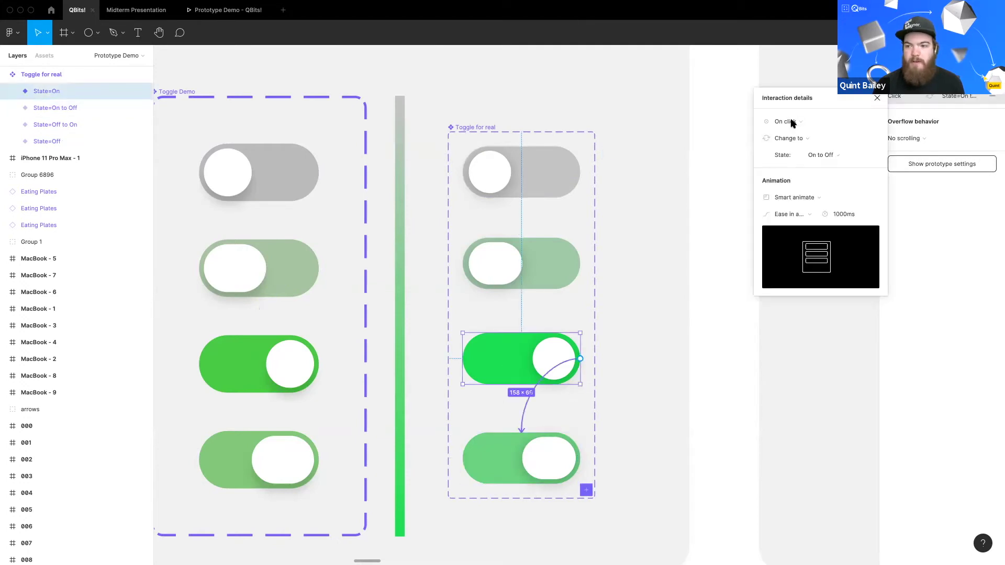
left_click(791, 121)
left_click(801, 159)
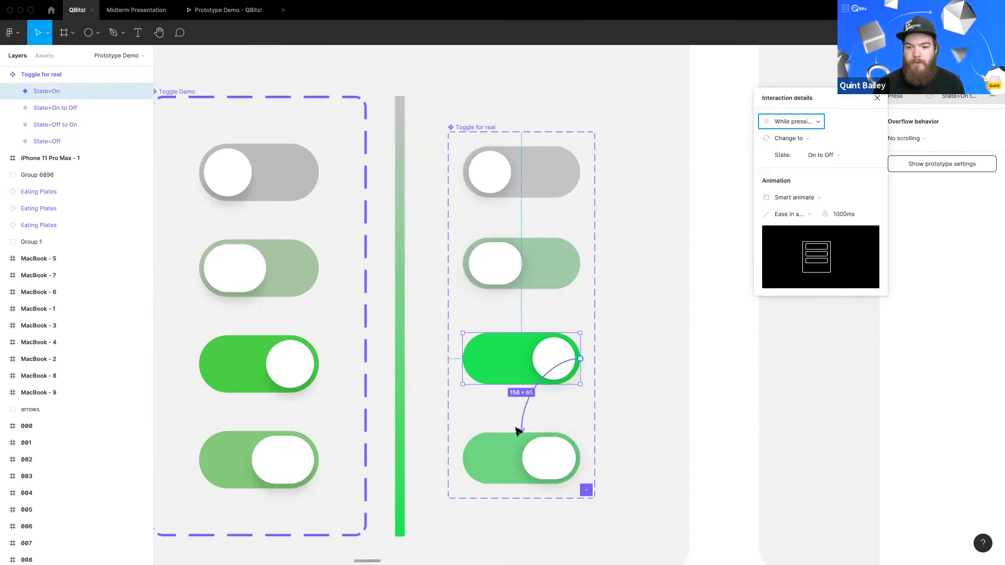
left_click(559, 413)
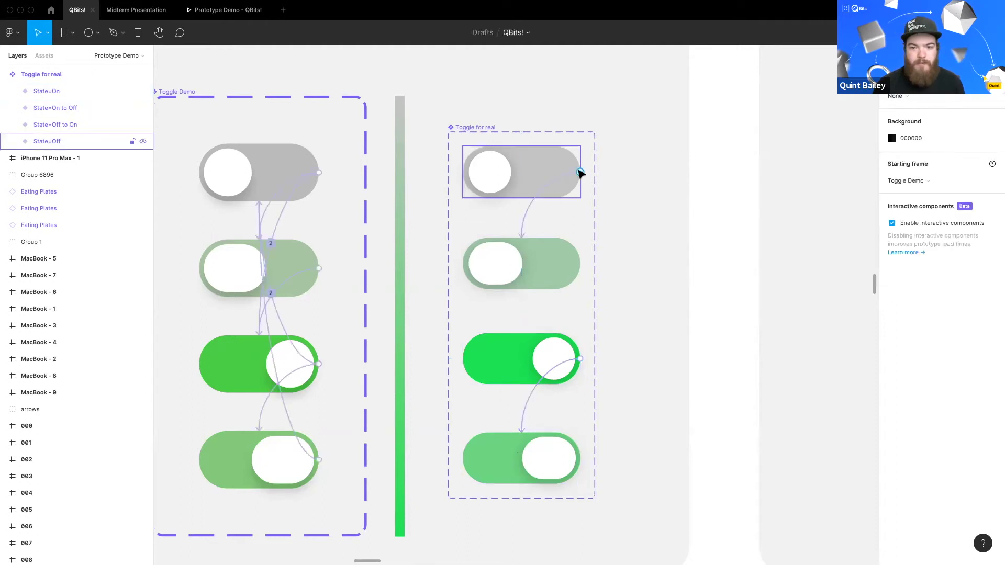
Step: Connect the Off and On variants to each other in both directions with On click Change to interactions using Smart animate at 1000ms
left_click_drag(580, 172, 527, 341)
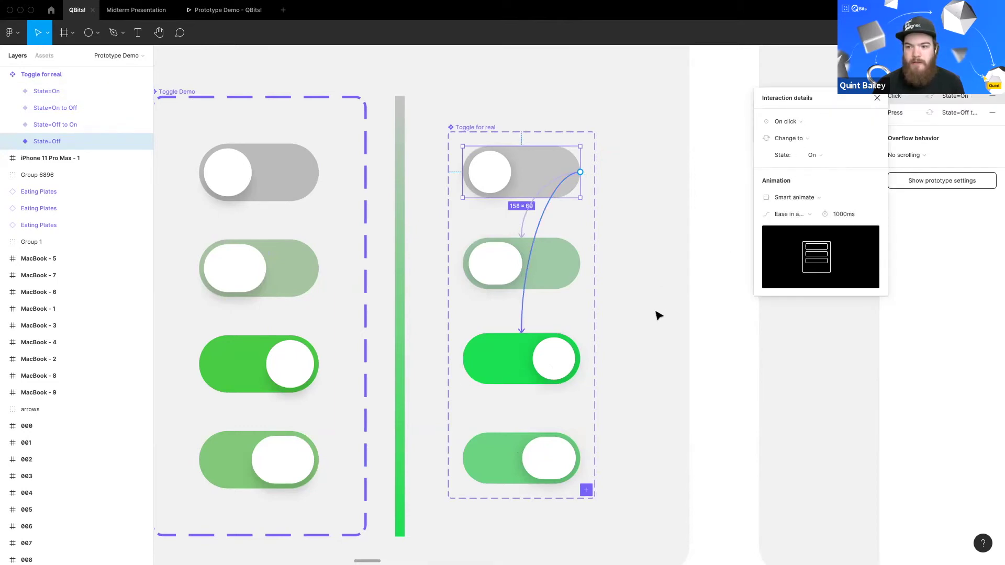
left_click(542, 410)
left_click_drag(580, 359, 547, 181)
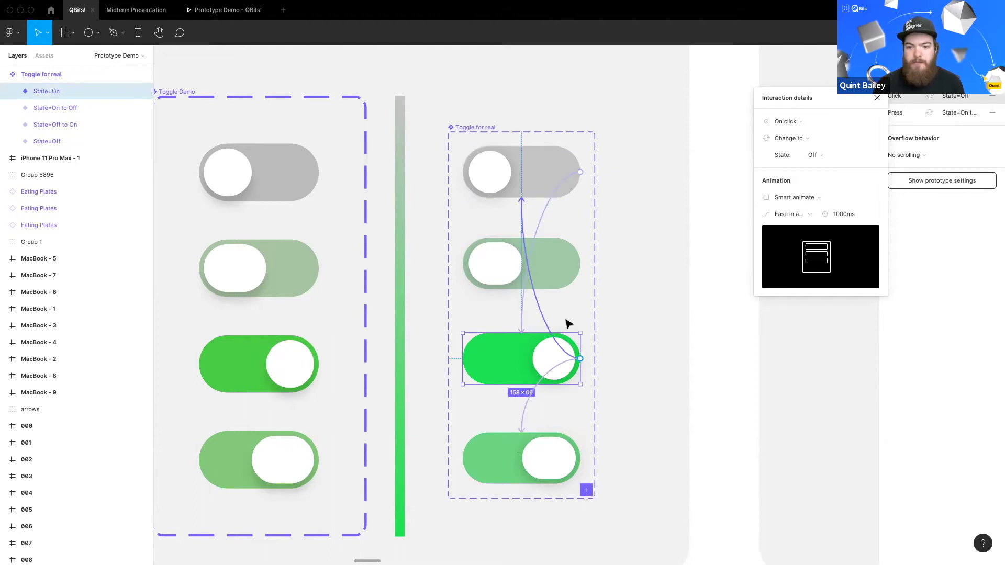
left_click(595, 325)
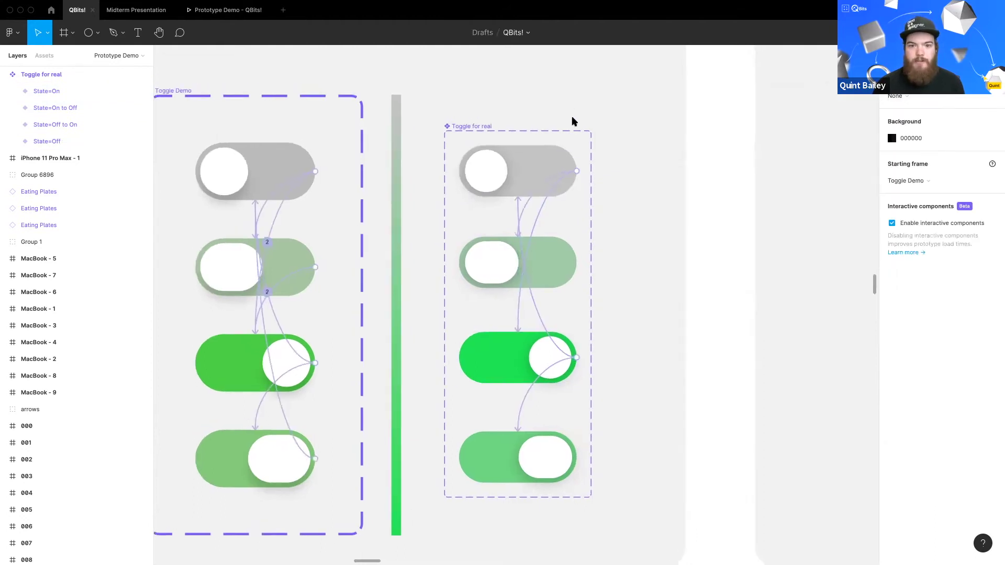
Step: Place an instance of the Toggle for real component from the local assets above its component set
scroll(497, 252, "up", 3)
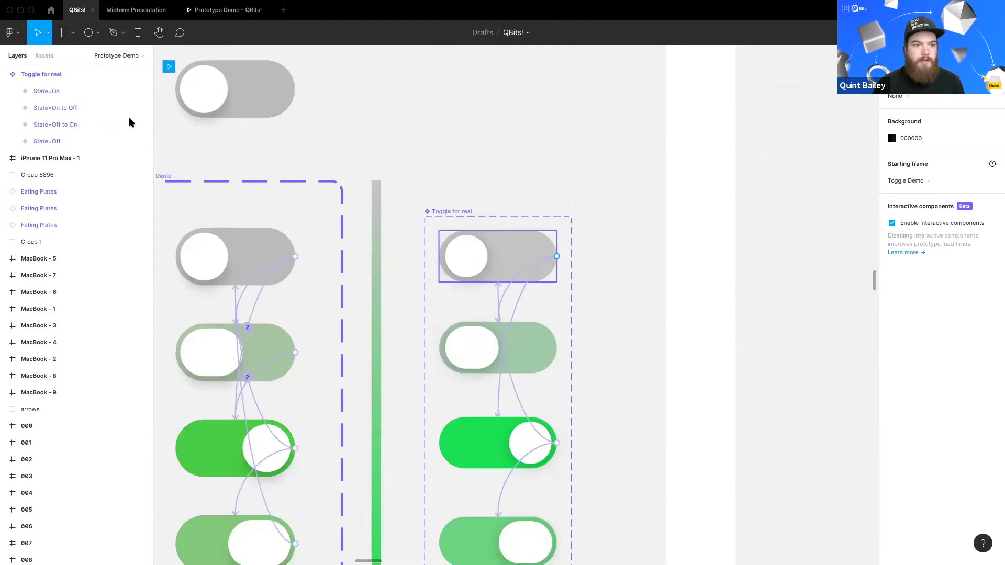
left_click(44, 56)
scroll(361, 207, "up", 3)
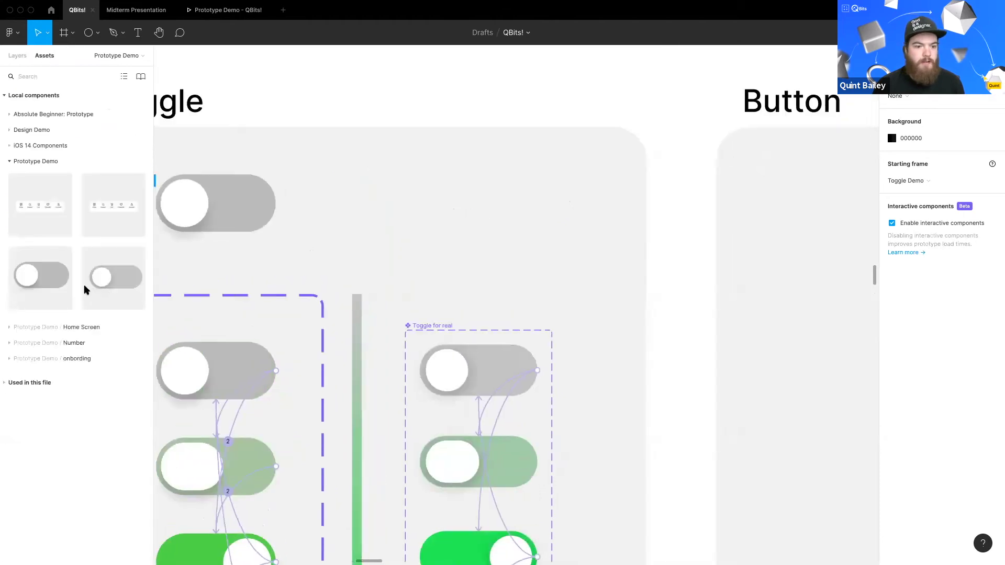
left_click_drag(135, 278, 492, 207)
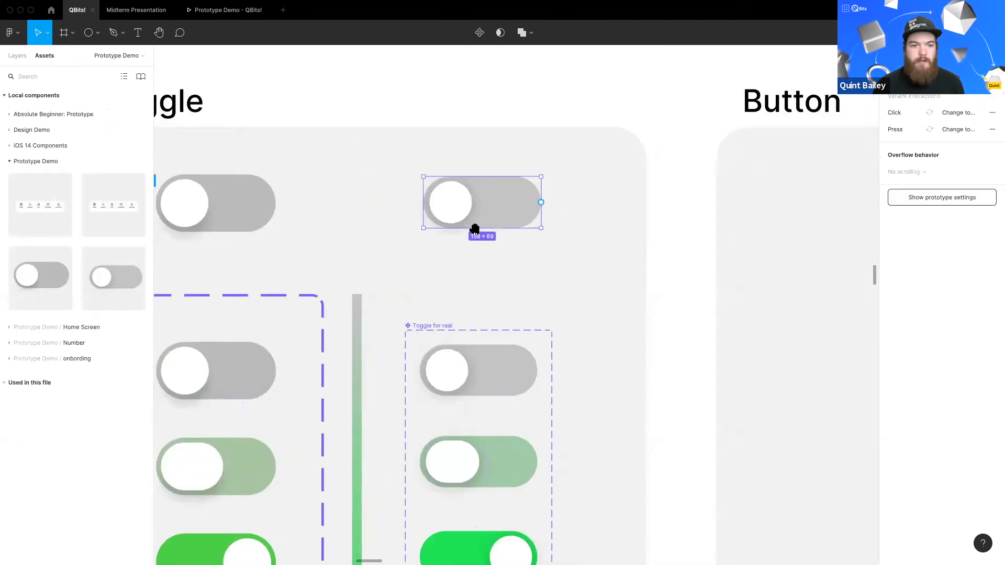
scroll(300, 187, "left", 3)
scroll(300, 187, "left", 2)
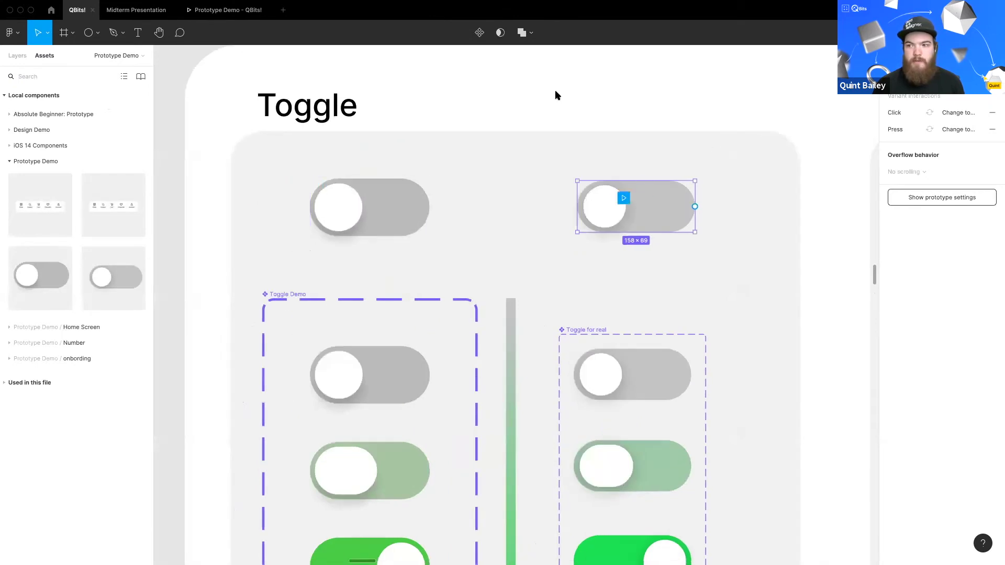
Step: Present the new toggle instance as a prototype, test its switching, and return to the design file
key("super+alt+Return")
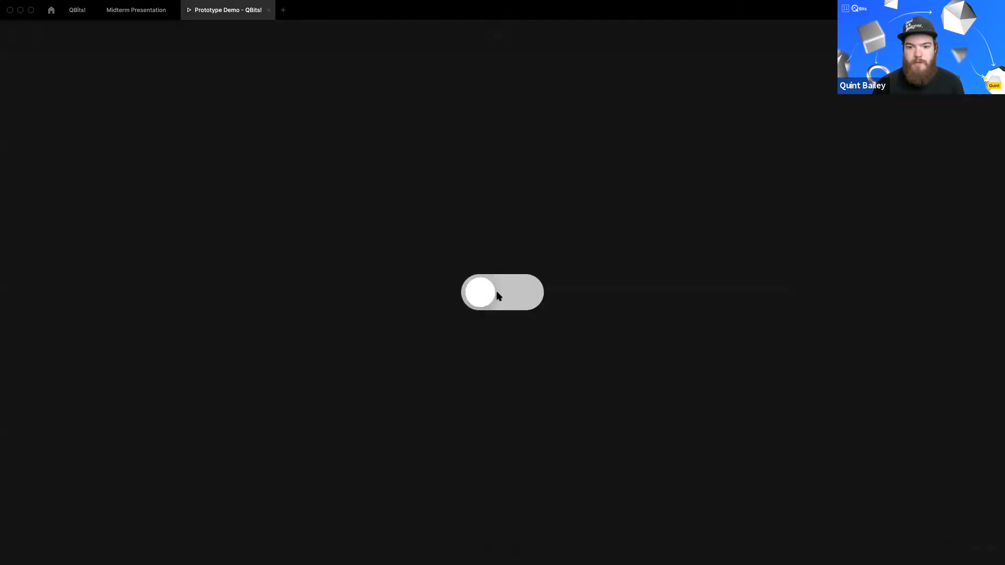
left_click(492, 295)
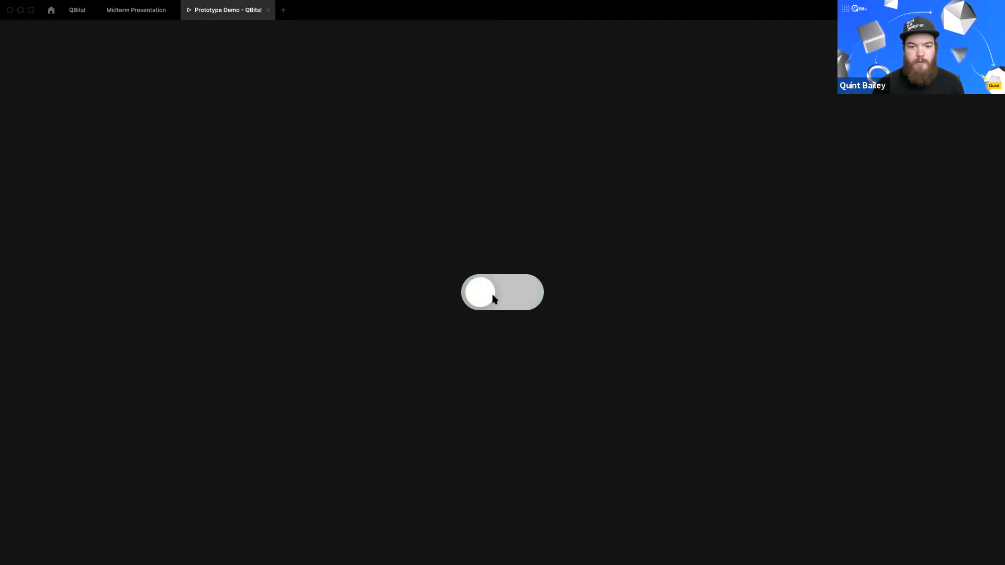
left_click(77, 10)
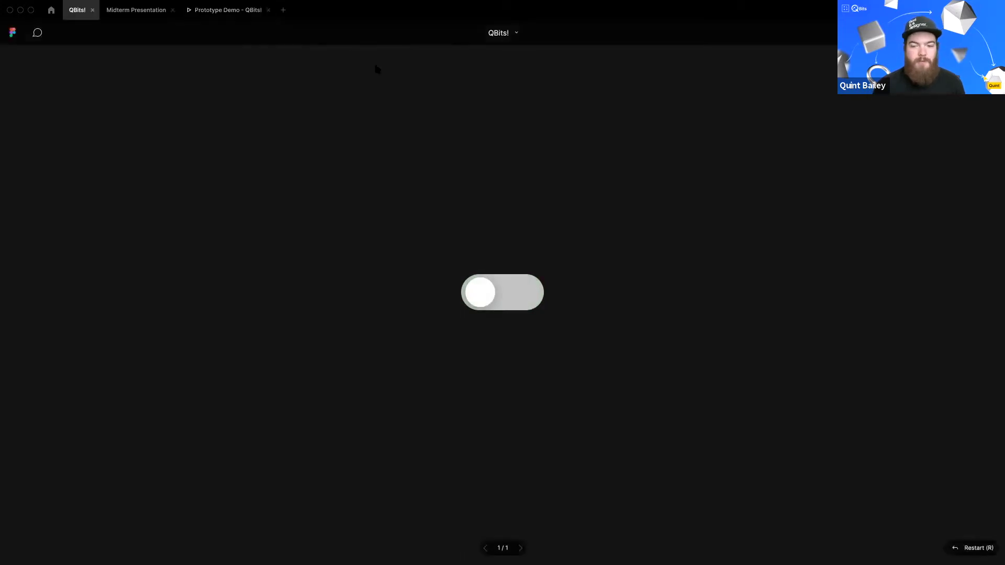
Step: Check the matching Toggle Demo connection, and add an interaction from the On to Off variant to Off in Toggle for real
scroll(540, 353, "down", 5)
scroll(540, 352, "right", 2)
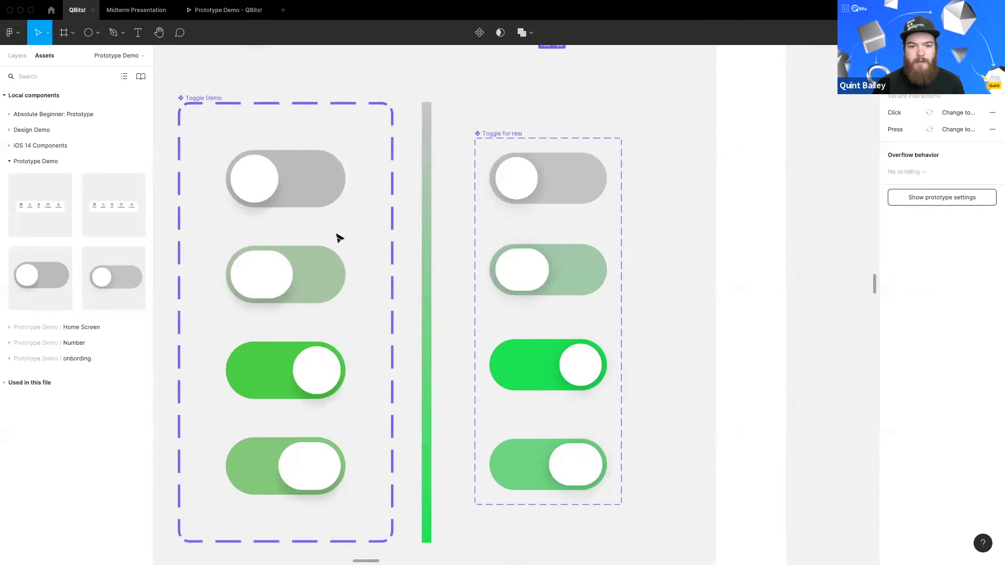
key("Escape")
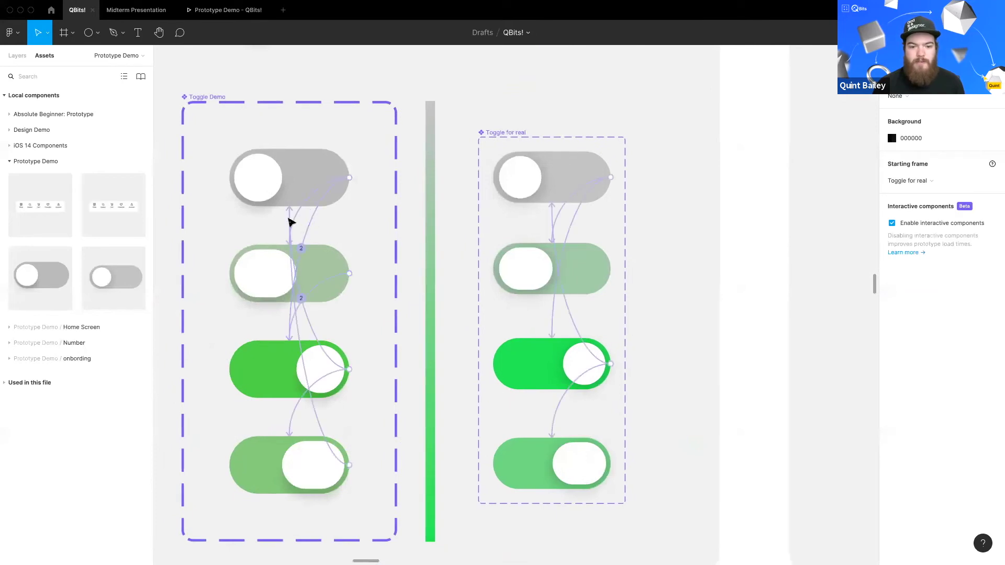
left_click(294, 255)
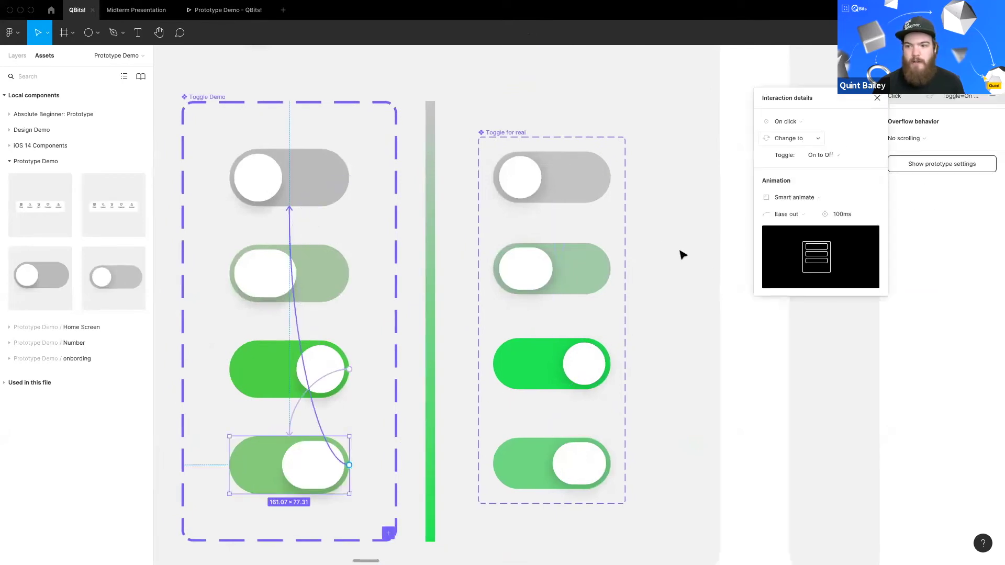
key("Escape")
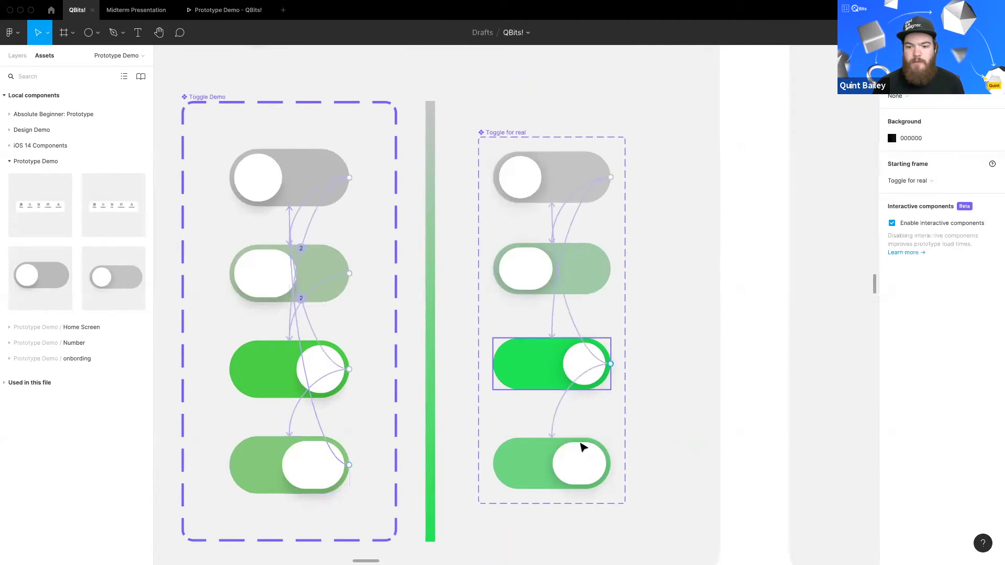
left_click_drag(610, 463, 609, 194)
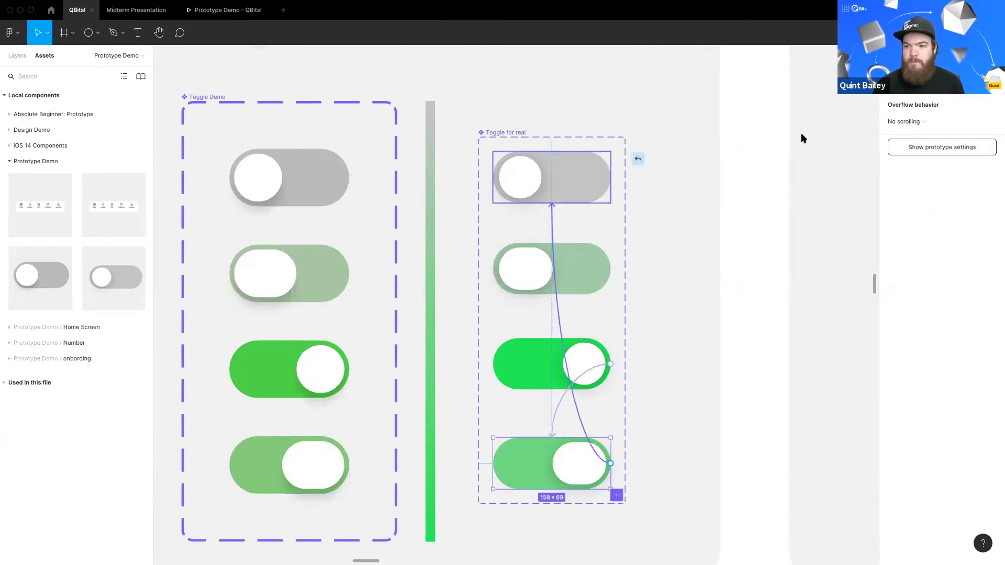
key("Escape")
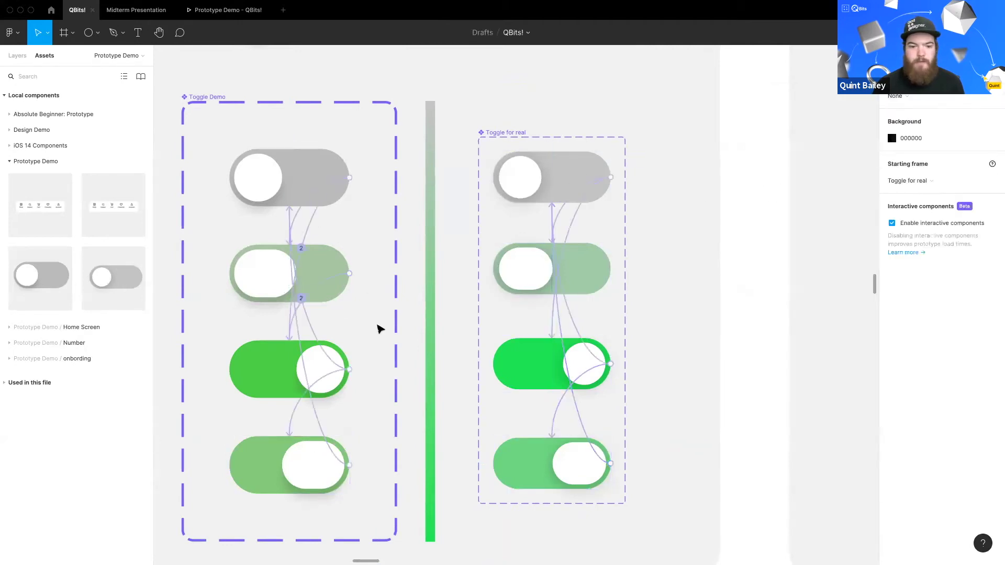
Step: Examine the interactions of the Off, Off to On and On to Off variants in the Toggle Demo set for reference
left_click(308, 447)
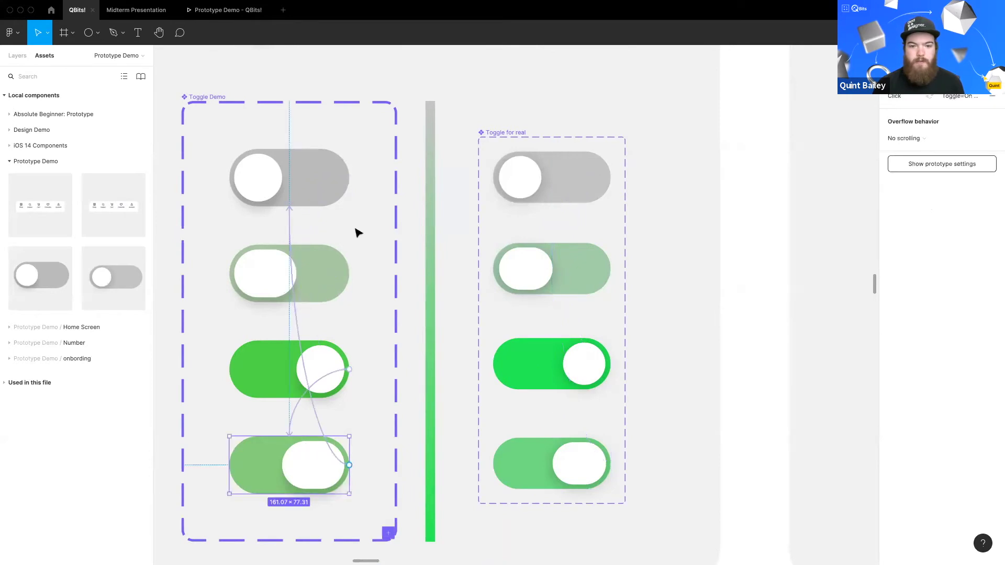
left_click(332, 176)
left_click(303, 301)
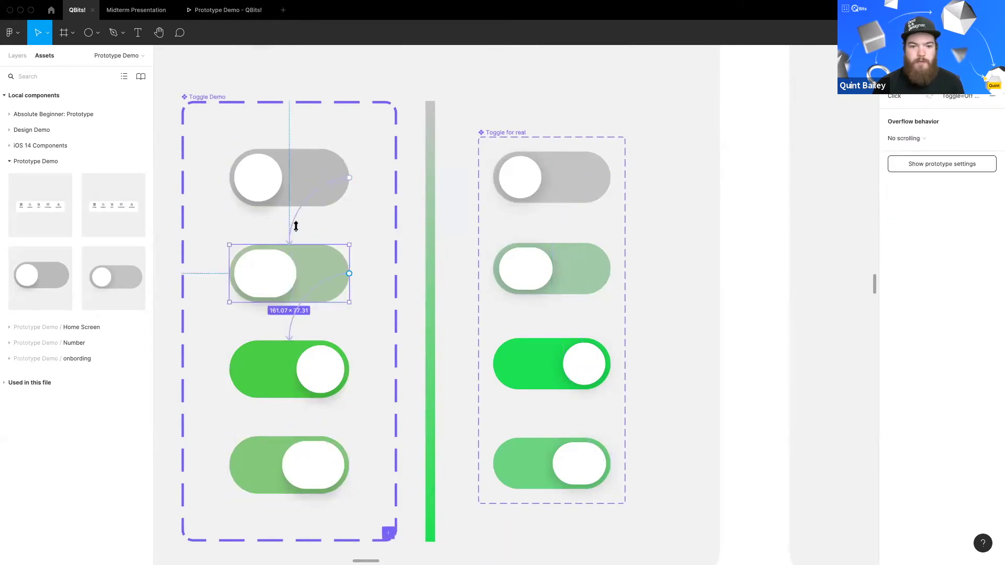
left_click(291, 324)
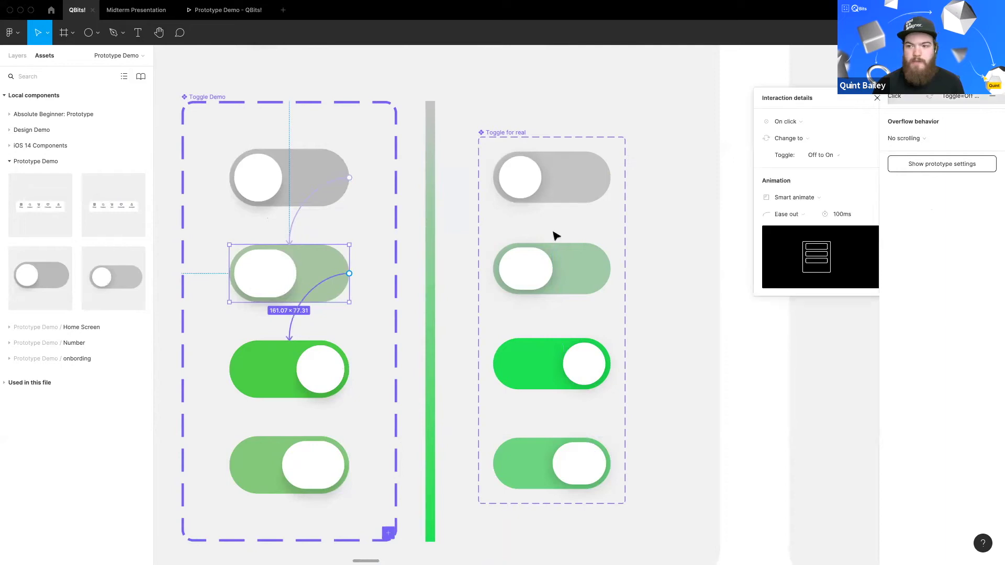
left_click(303, 240)
left_click(303, 240)
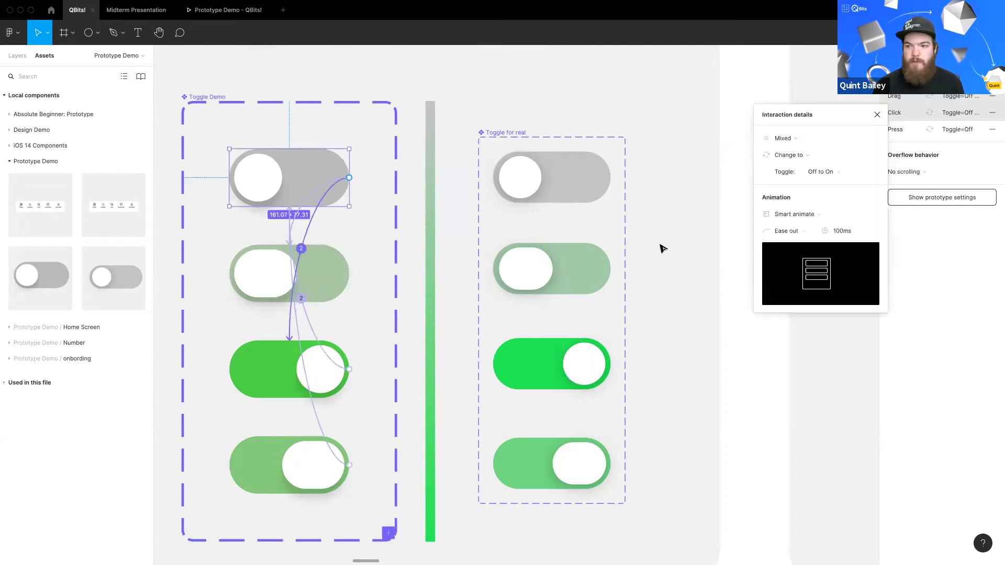
scroll(801, 137, "right", 1)
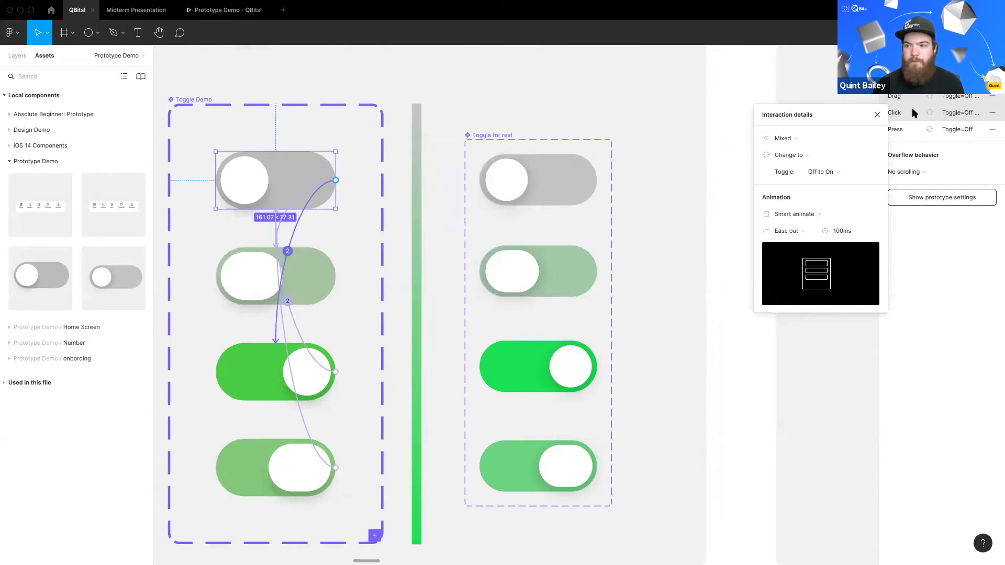
Step: Connect the Off to On variant of Toggle for real to On with a Change to interaction using Smart animate, and review its trigger options
left_click(628, 288)
left_click(518, 179)
scroll(576, 183, "right", 1)
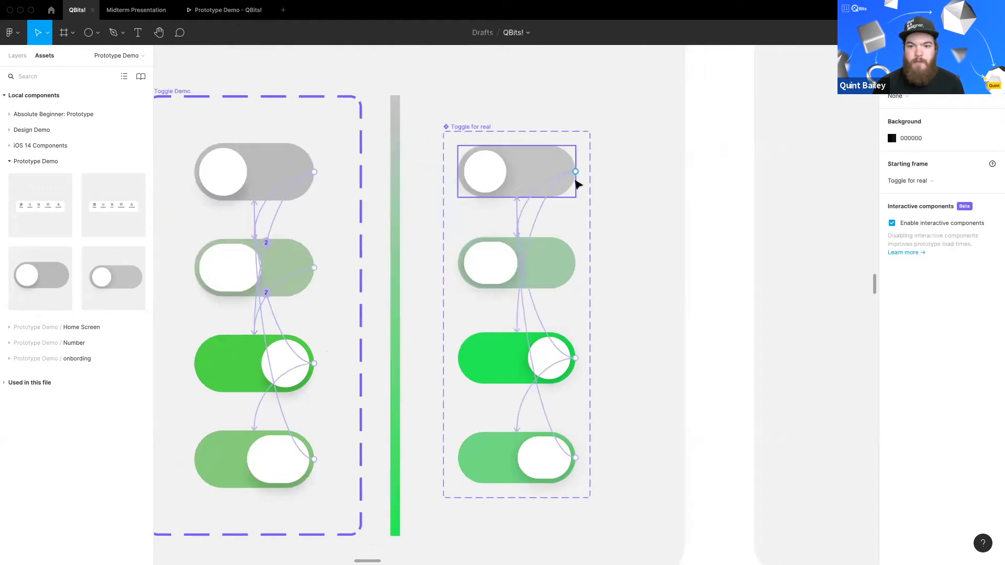
left_click(549, 275)
left_click(651, 271)
left_click(501, 278)
left_click_drag(526, 342, 528, 341)
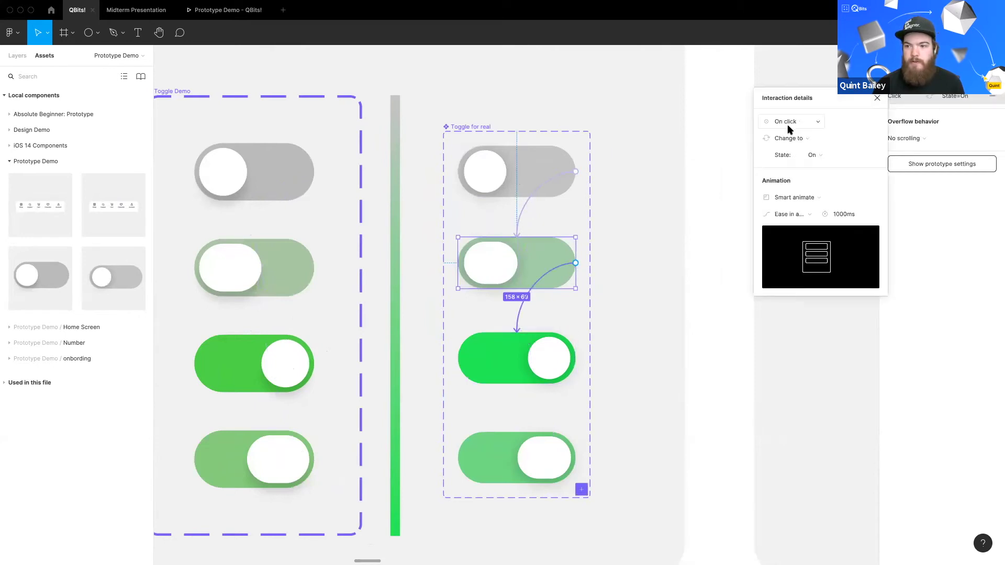
left_click(789, 126)
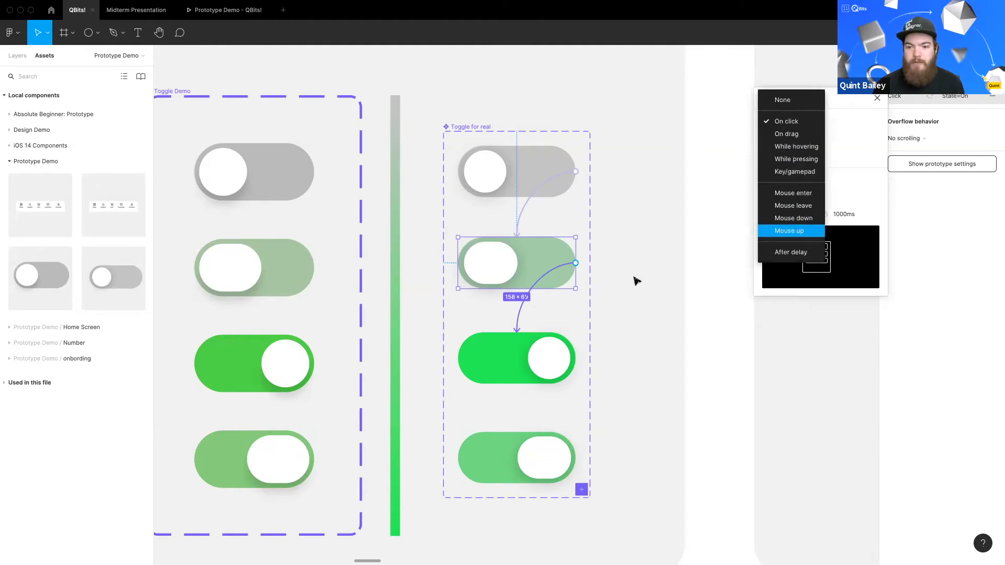
key("Return")
key("Escape")
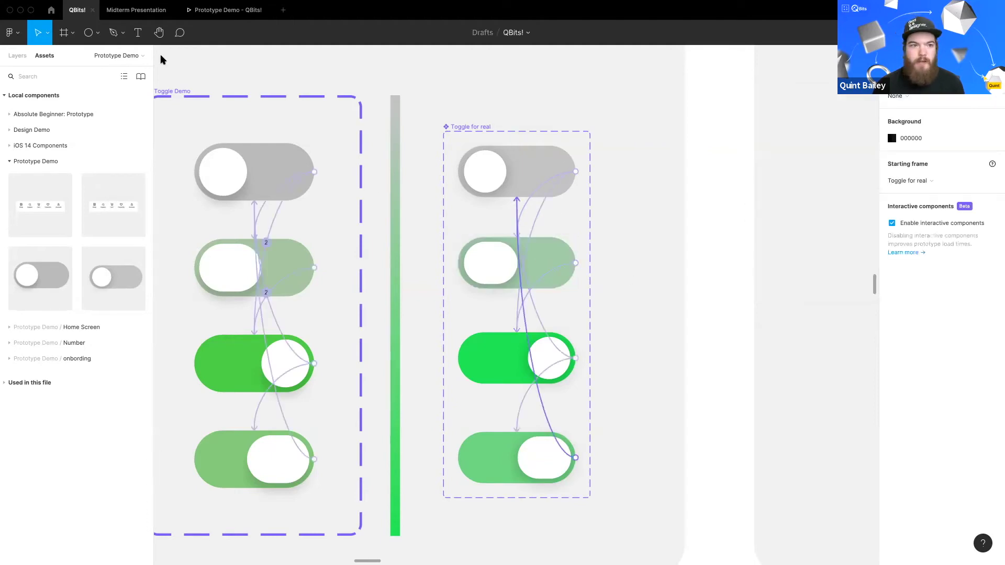
Step: Test the updated toggle in the prototype preview by switching it on and off repeatedly, and return to the design file
scroll(314, 157, "left", 2)
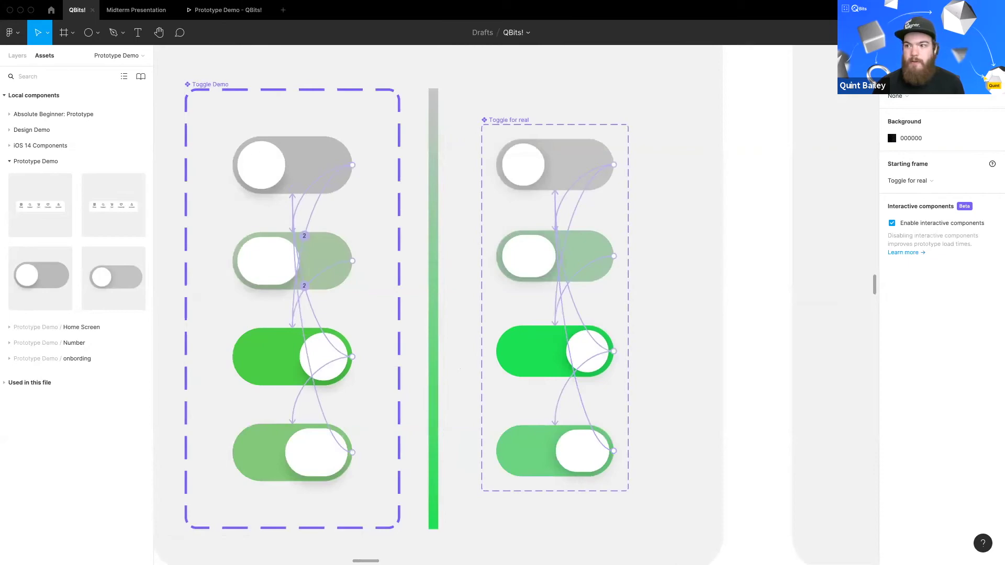
key("ctrl+shift+Tab")
left_click(509, 297)
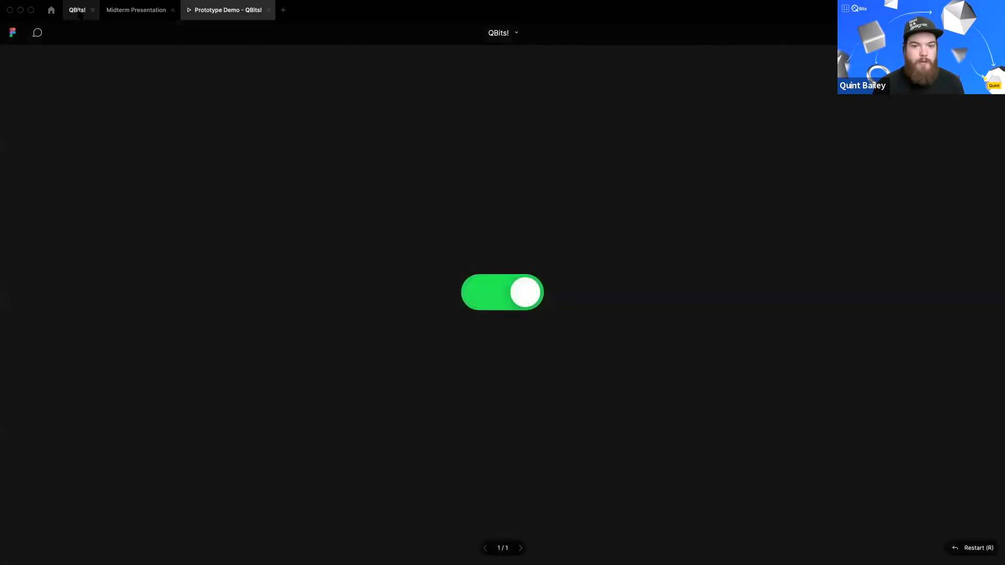
key("ctrl+Tab")
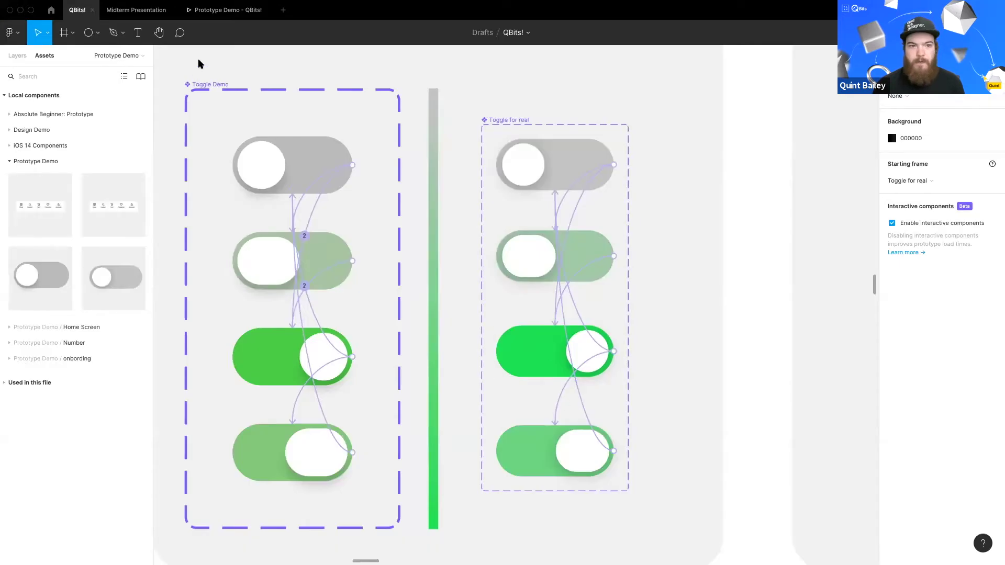
key("ctrl+shift+Tab")
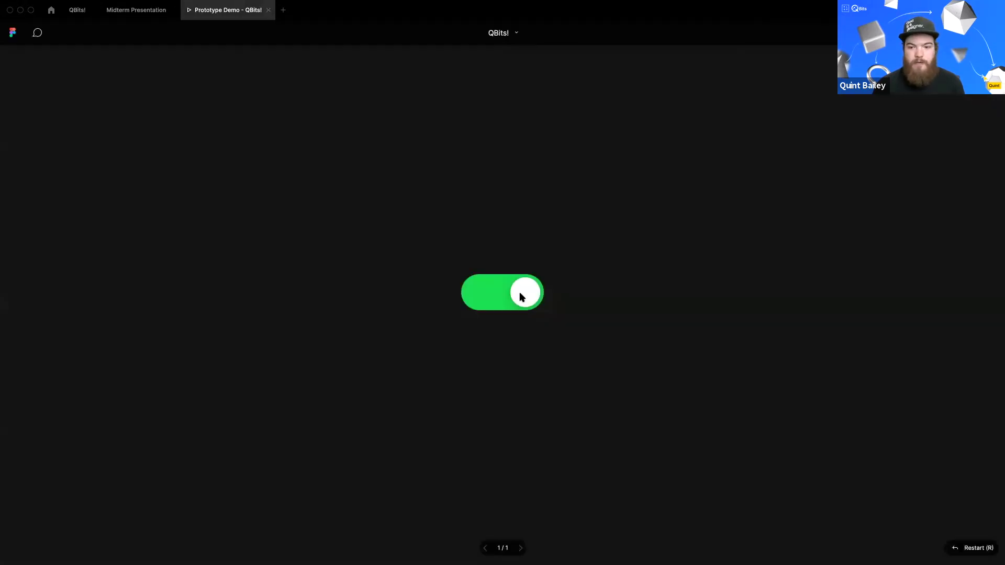
left_click(520, 294)
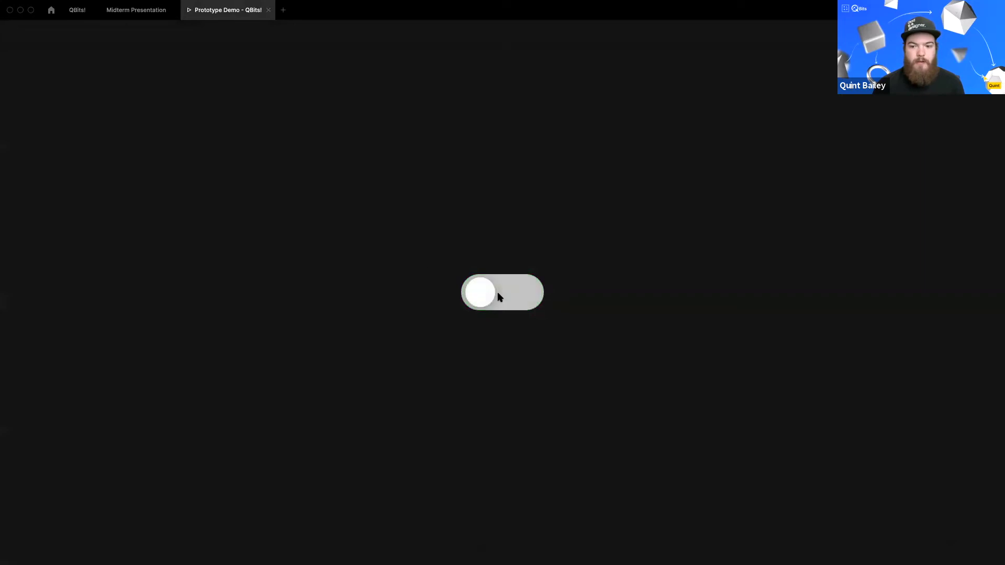
left_click(500, 295)
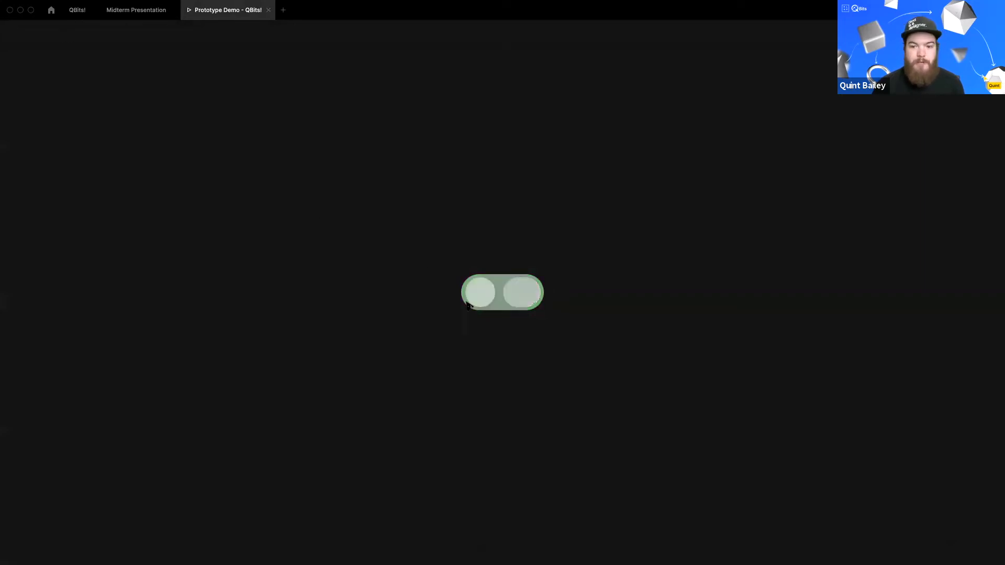
left_click(77, 10)
Step: Show the layer list and check the names of the knob layers across the four Toggle for real variants
scroll(471, 152, "right", 3)
left_click(457, 172)
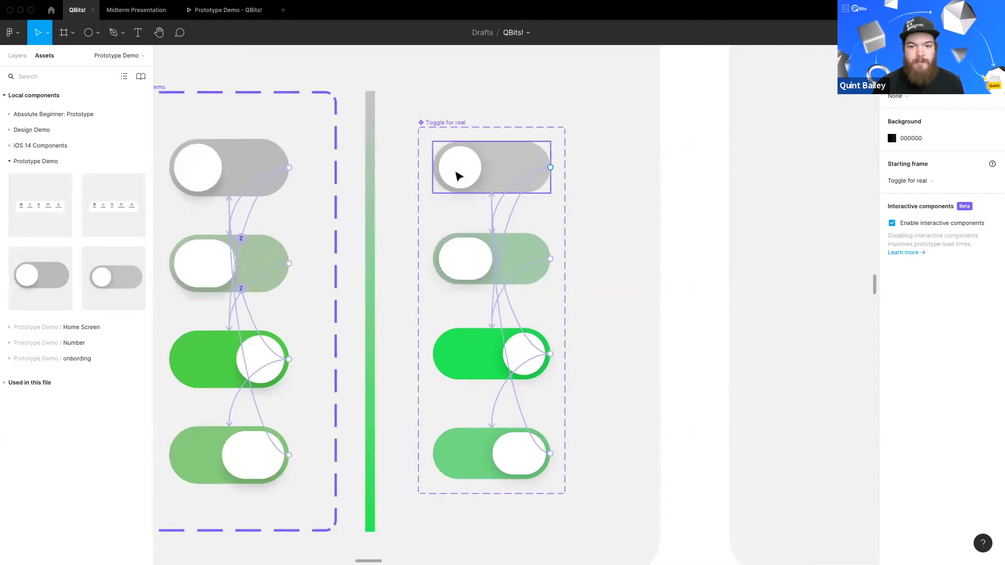
double_click(458, 172)
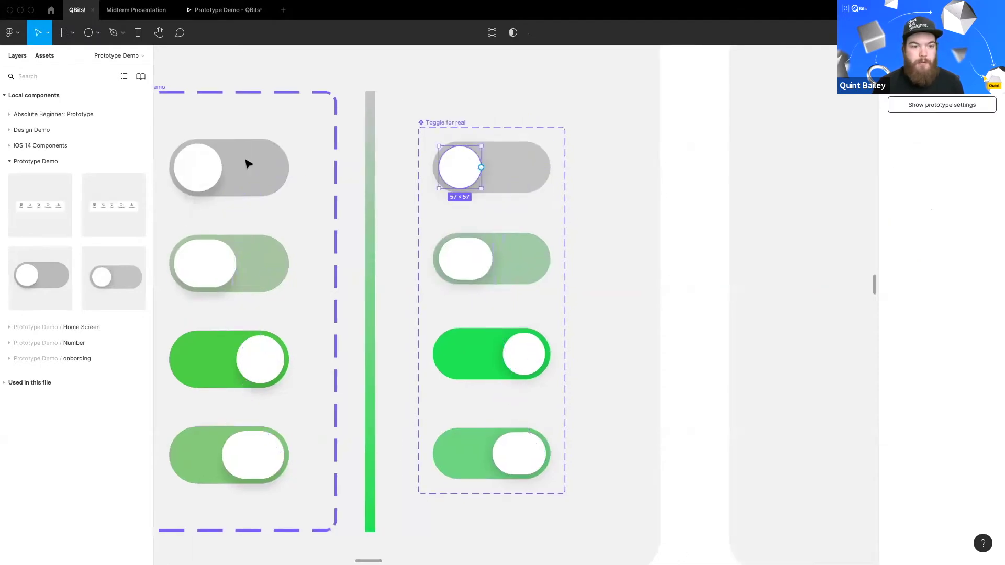
key("alt+1")
left_click(463, 261)
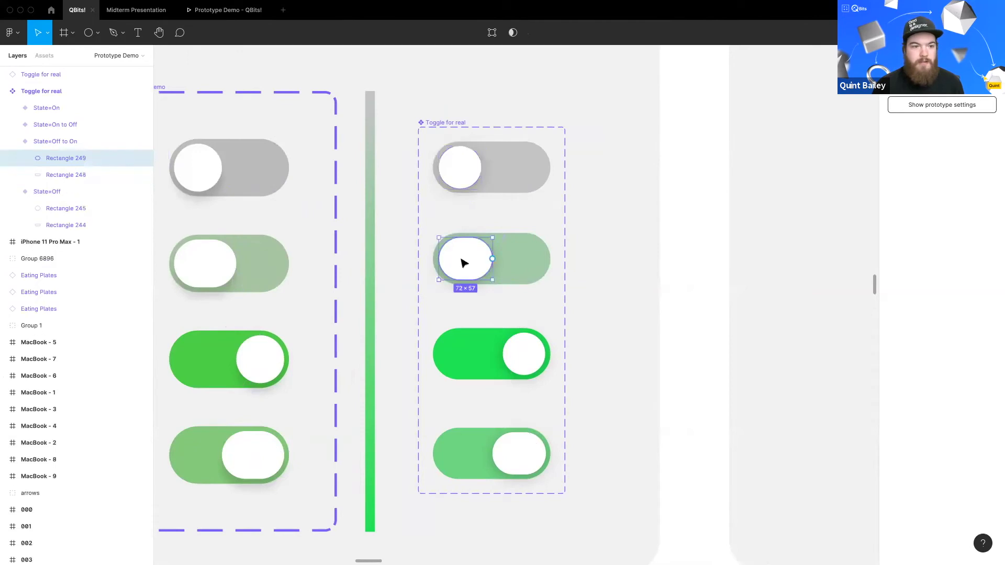
left_click(458, 168)
left_click(523, 340)
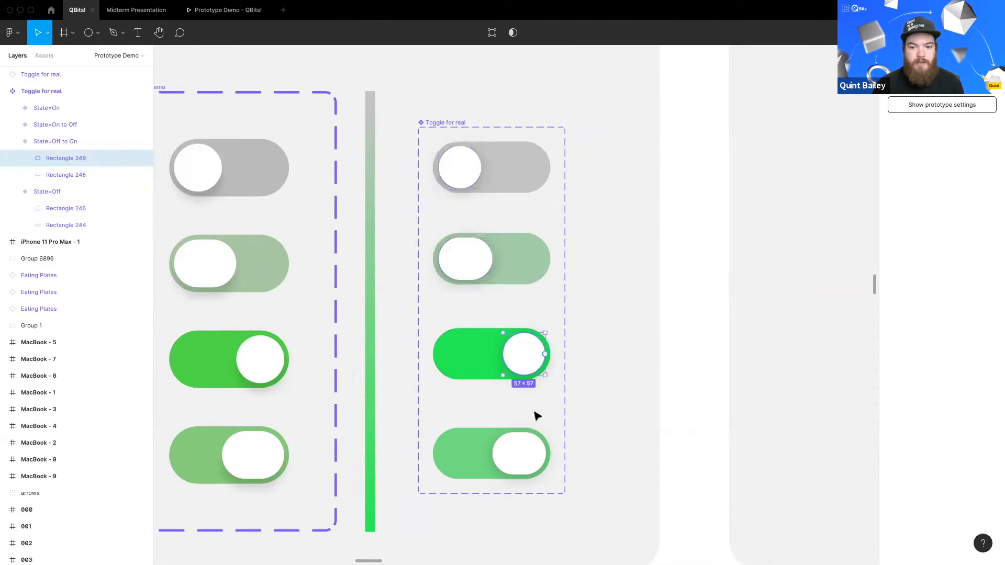
left_click(523, 440)
left_click(463, 172)
left_click(465, 263)
left_click(518, 357)
Step: Rename the knob layers in the Off and Off to On variants of Toggle for real as Circle
left_click(464, 168)
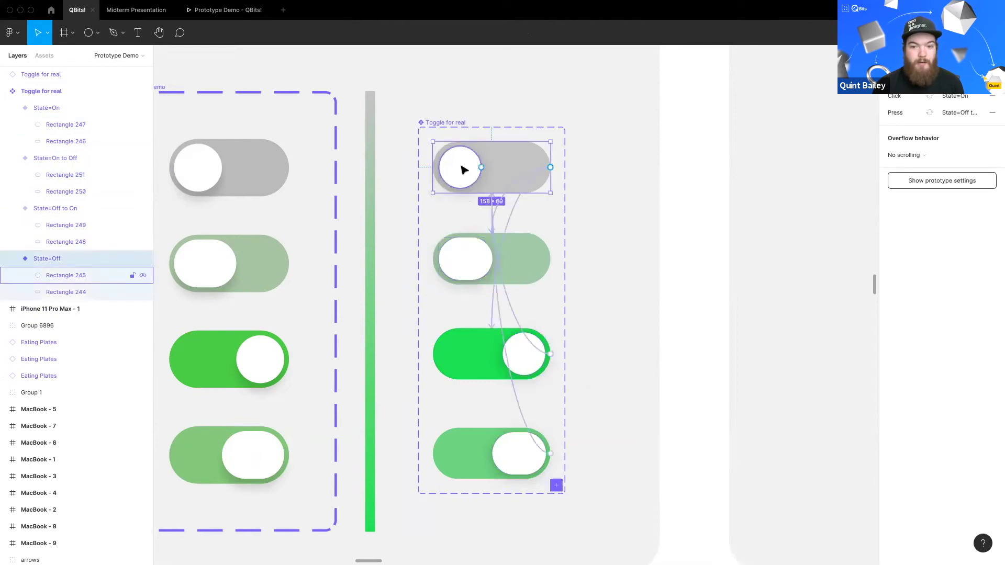
left_click(464, 170)
double_click(64, 276)
type("Circle")
key("Return")
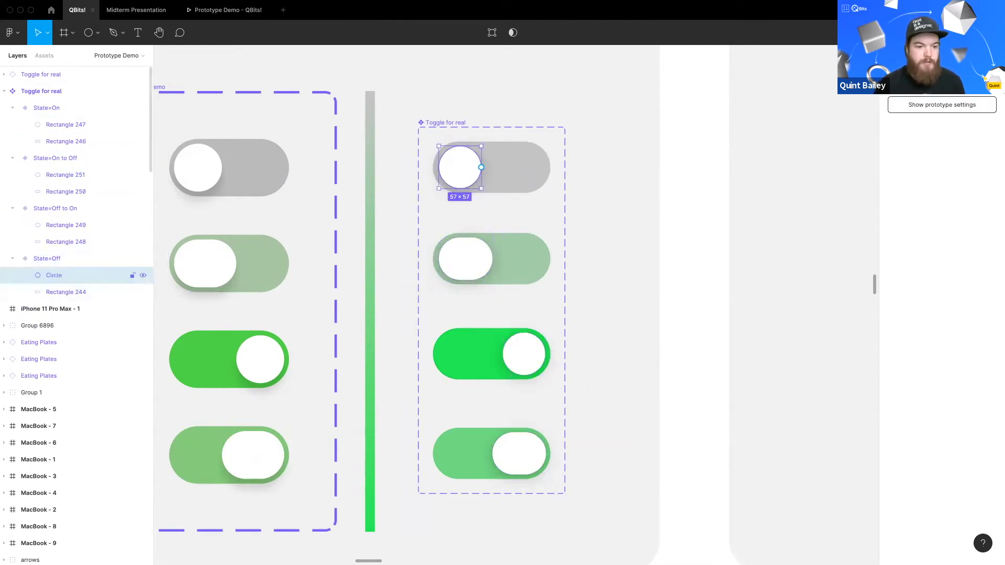
left_click(466, 256)
double_click(66, 225)
type("Circle")
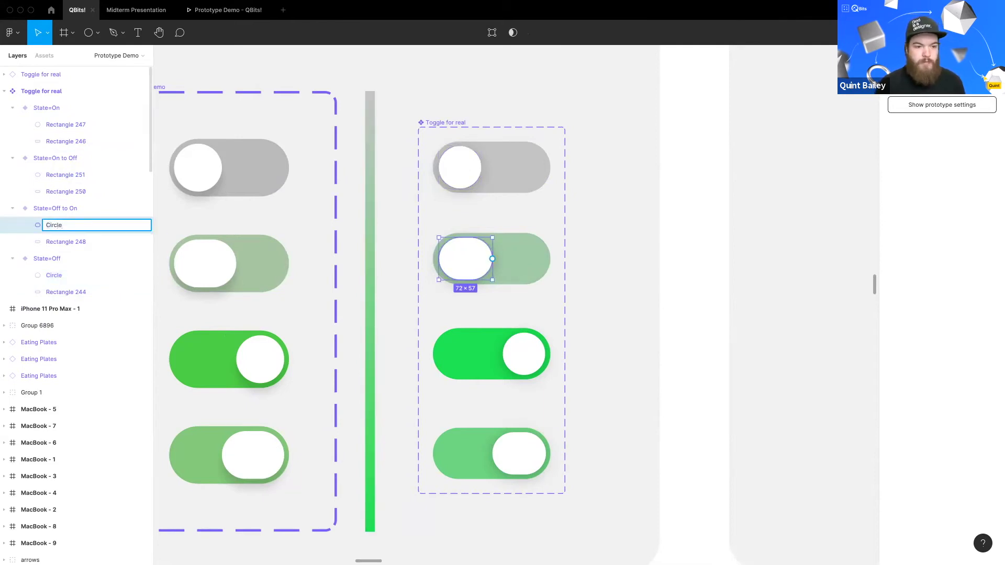
key("Return")
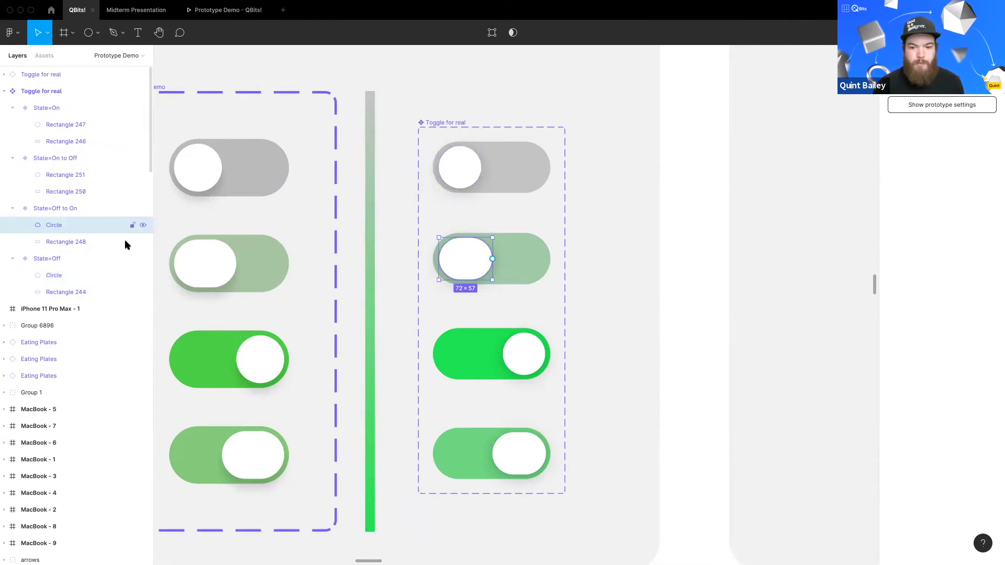
Step: Rename the knob layers in the On and On to Off variants of Toggle for real as Circle
left_click(529, 350)
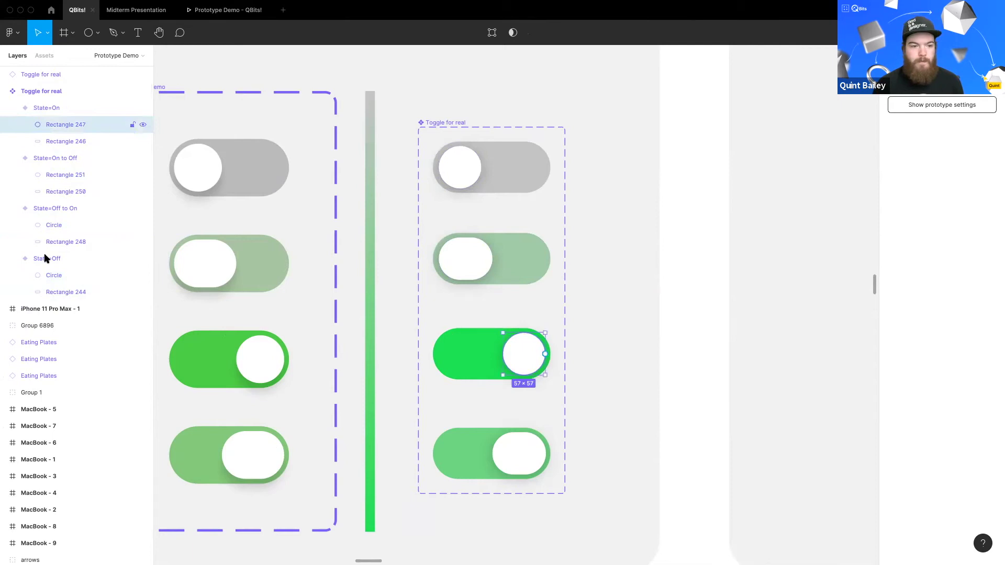
double_click(61, 125)
type("Circle")
key("Return")
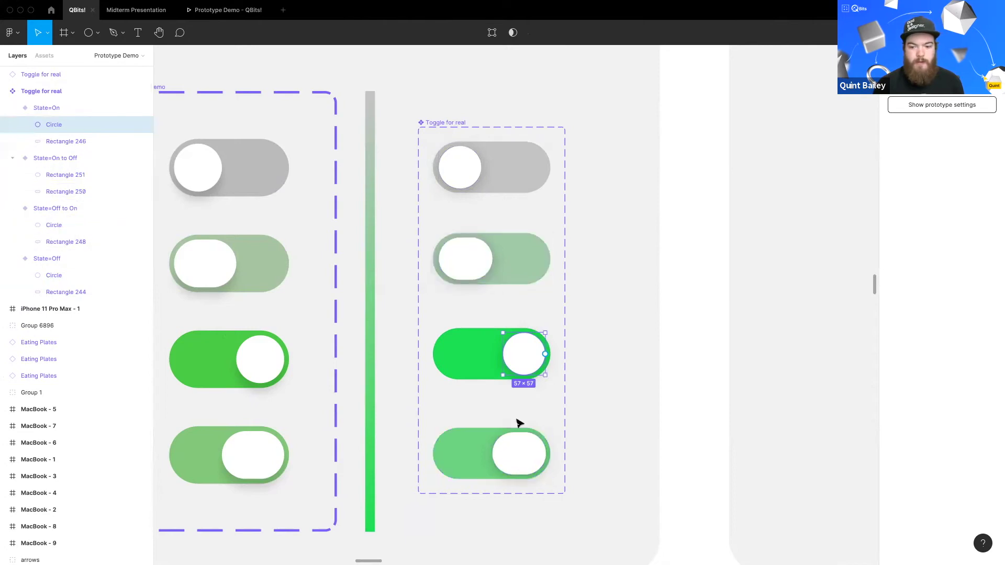
left_click(515, 444)
double_click(62, 176)
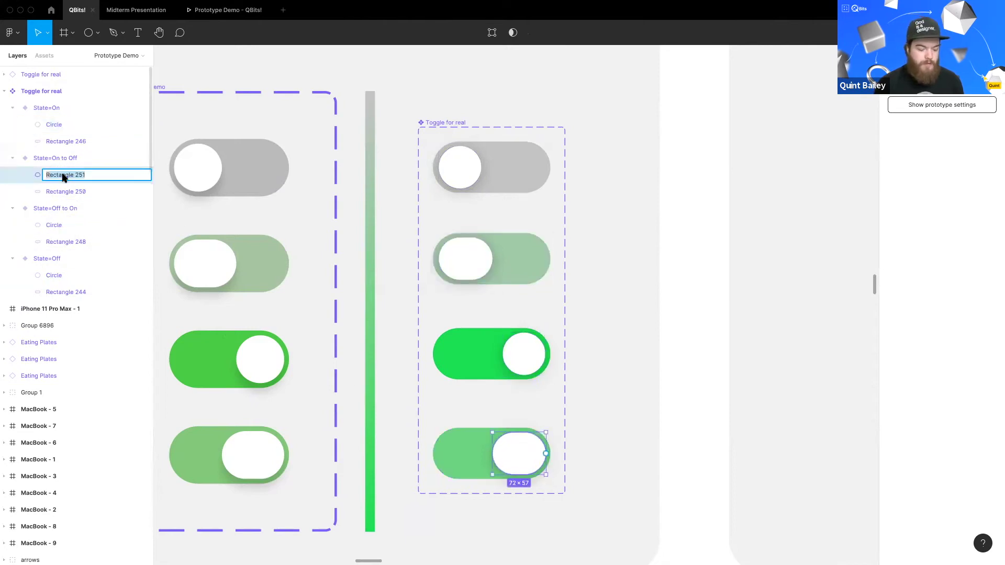
type("Circle")
key("Return")
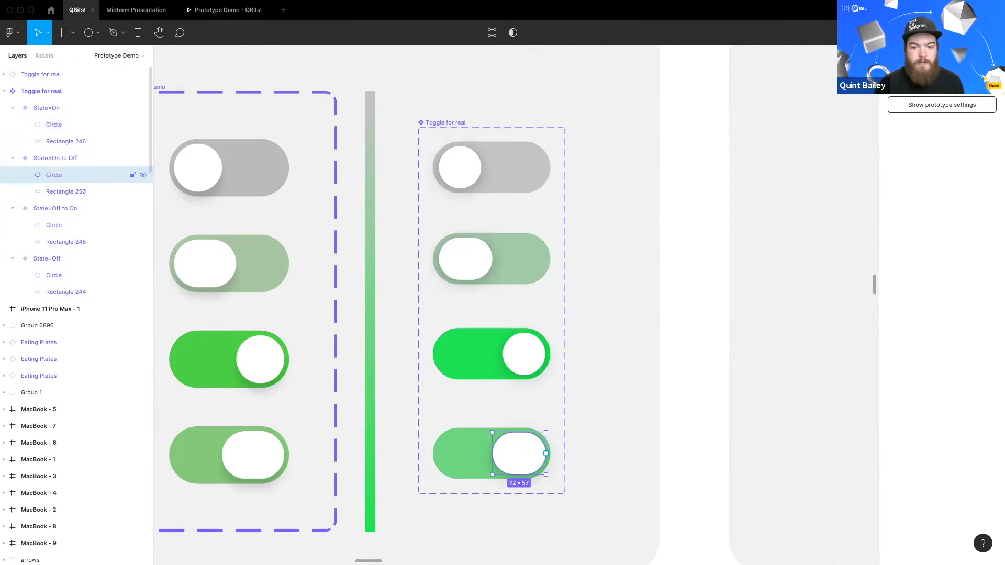
key("Escape")
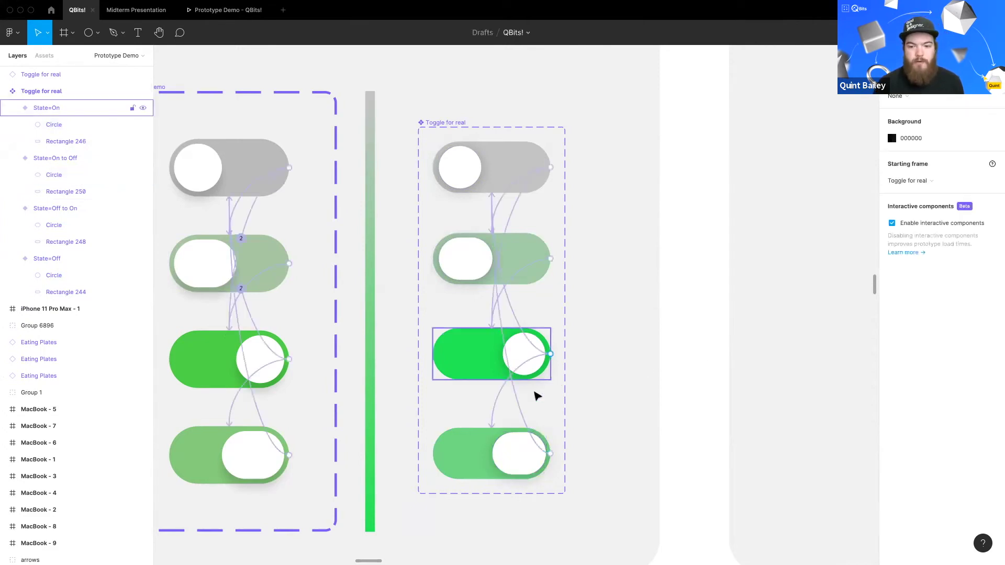
Step: Rename the background rectangles in the Off and Off to On variants of Toggle for real as BG
left_click(526, 354)
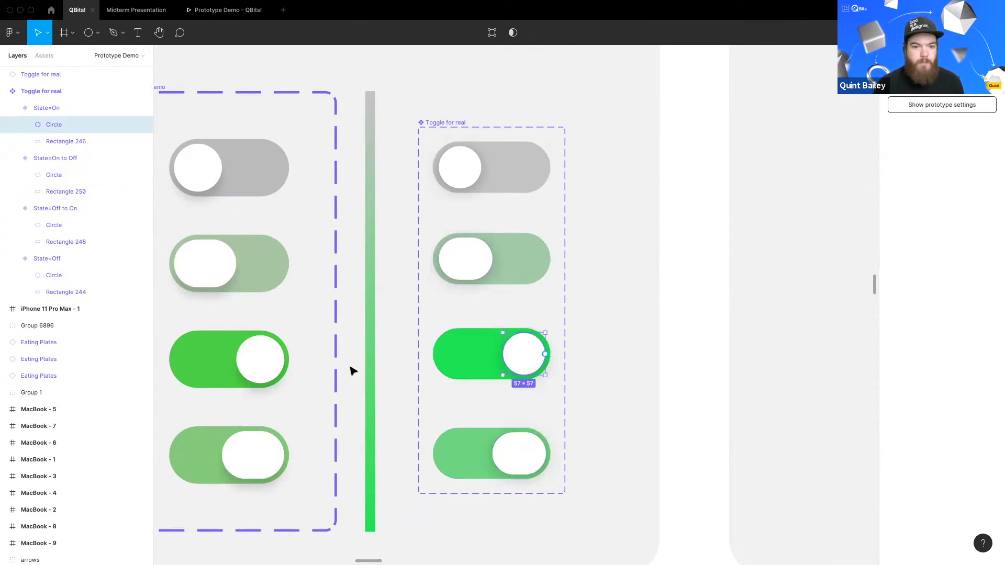
left_click(513, 463)
left_click(517, 179)
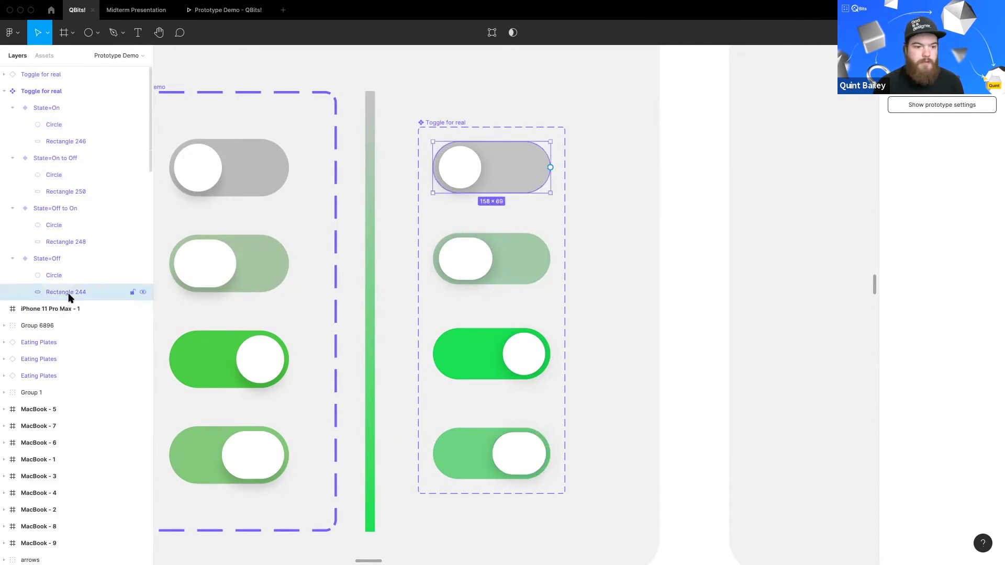
double_click(68, 292)
type("BG")
key("Return")
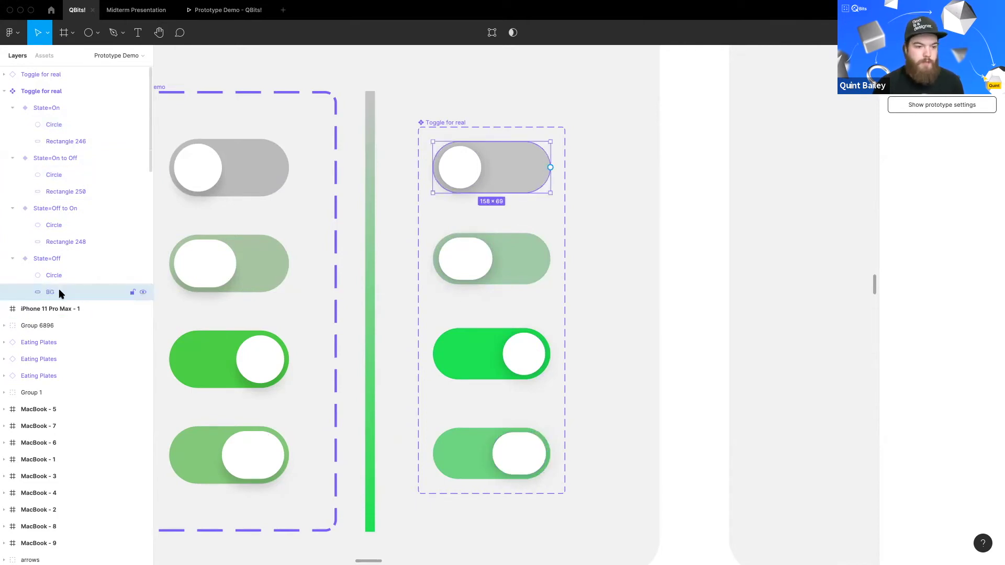
double_click(517, 268)
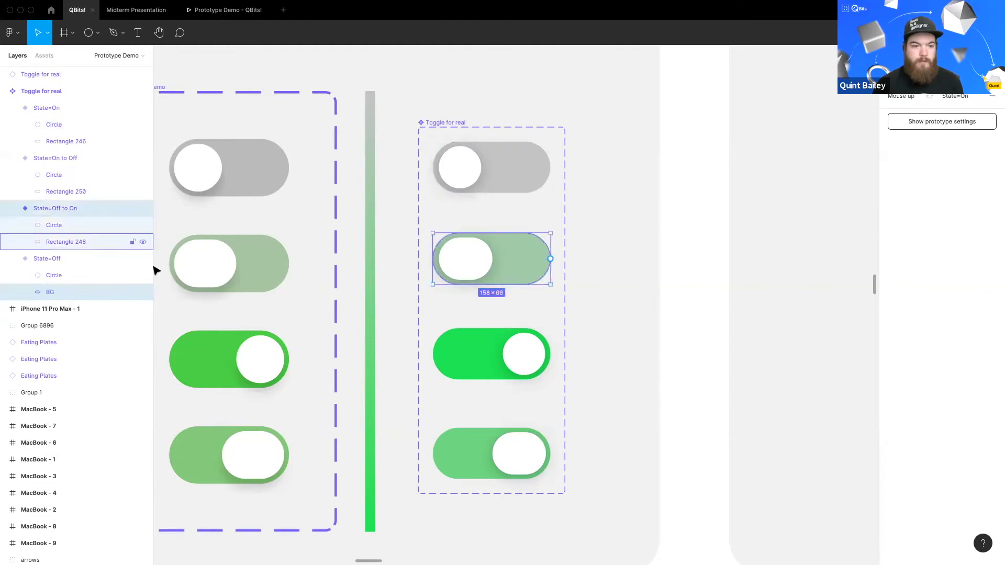
double_click(65, 241)
type("BG")
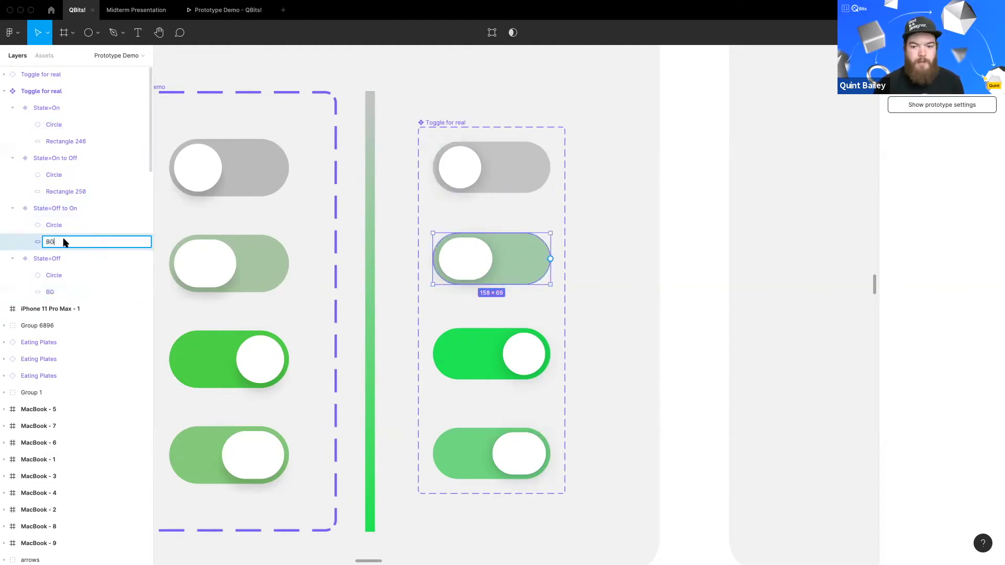
key("Return")
Step: Rename the background rectangles in the On and On to Off variants of Toggle for real as BG
left_click(64, 142)
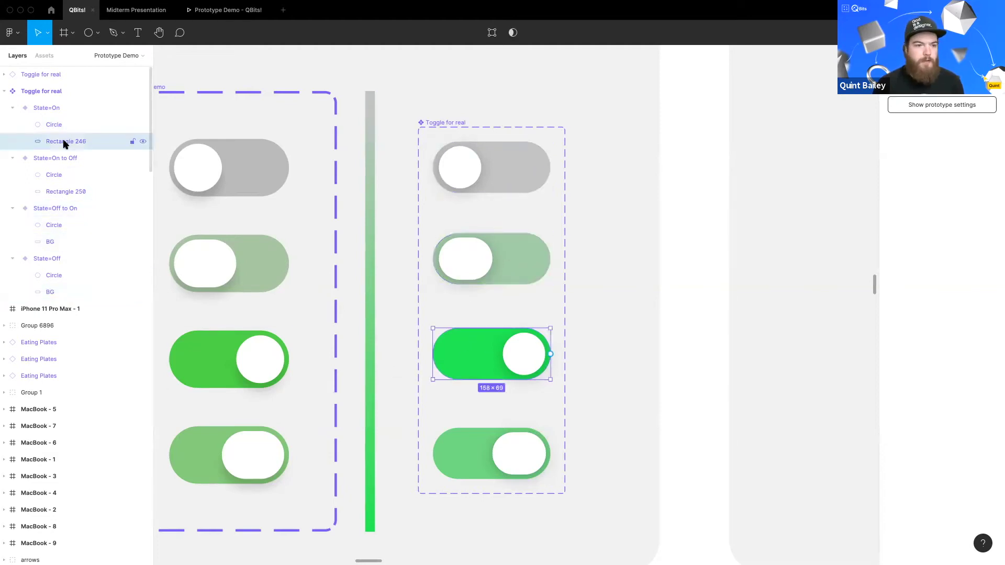
double_click(65, 142)
type("BG")
key("Return")
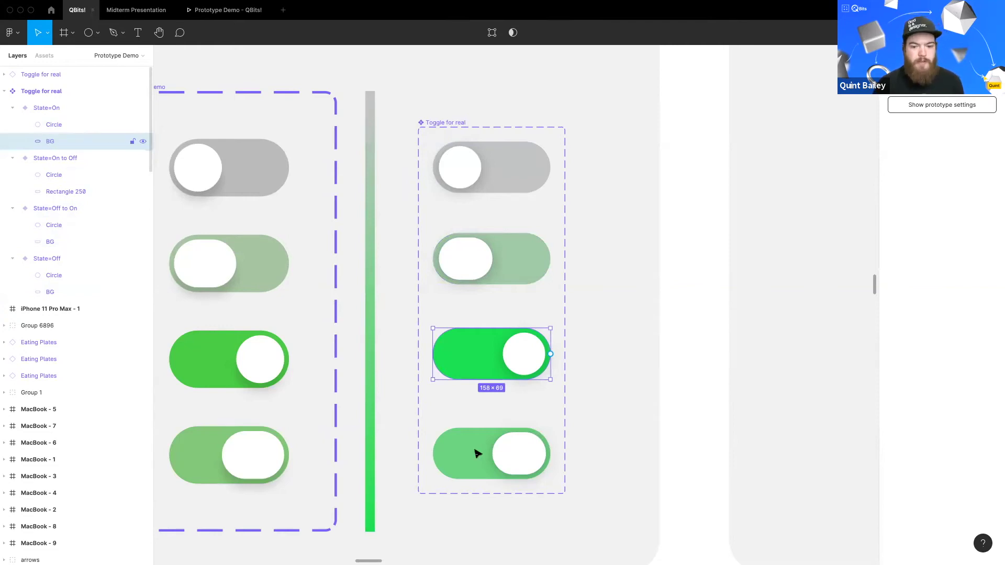
key("Tab")
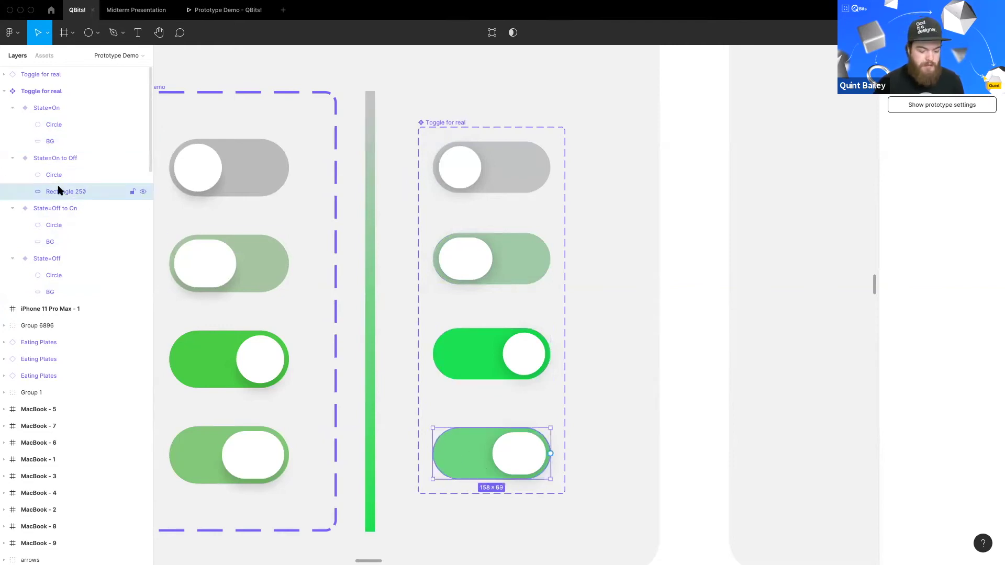
double_click(59, 190)
type("BG")
left_click(213, 67)
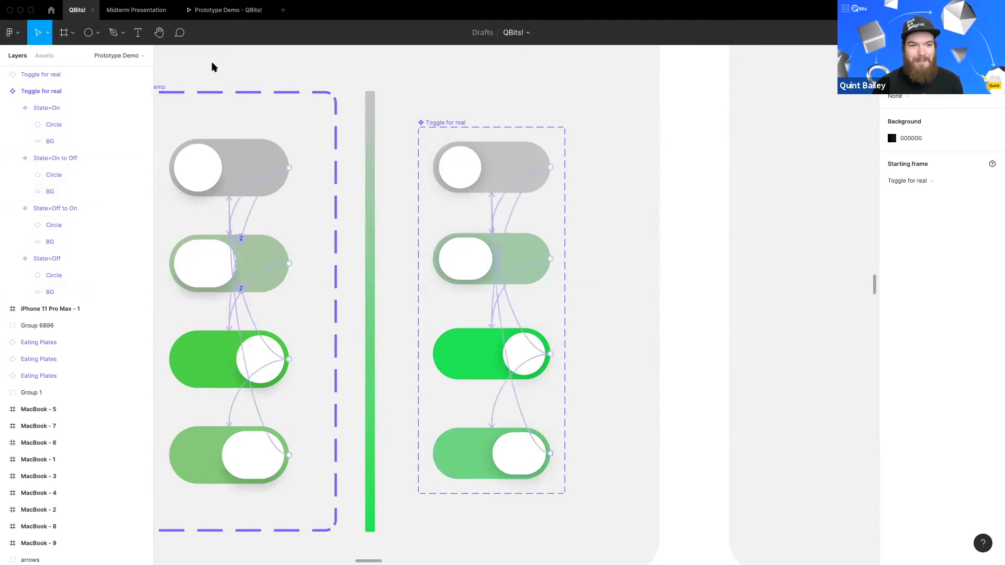
Step: Test the toggle's animation with the matched layer names in the prototype preview by switching it on and off repeatedly
left_click(235, 19)
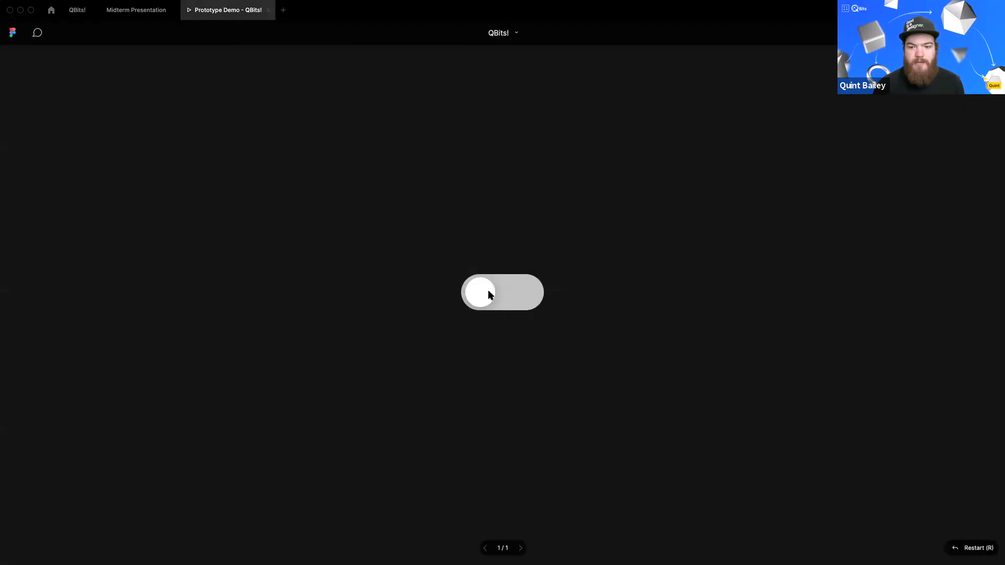
left_click(490, 295)
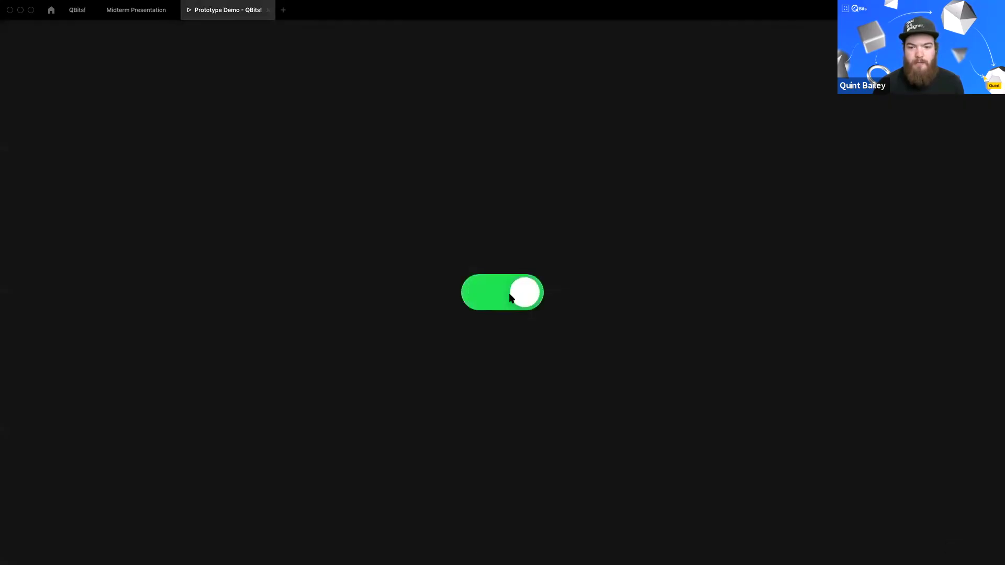
left_click(508, 298)
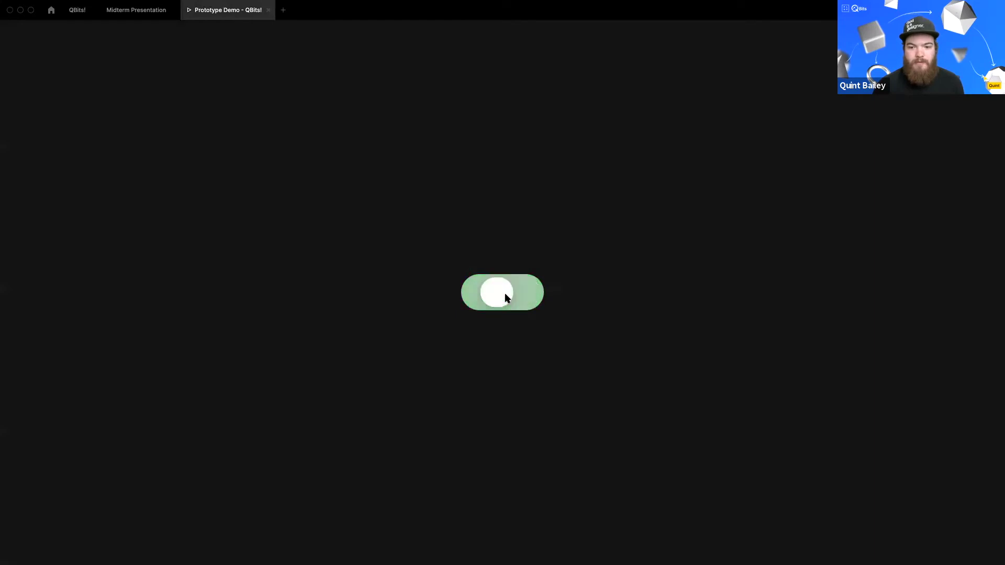
left_click(507, 298)
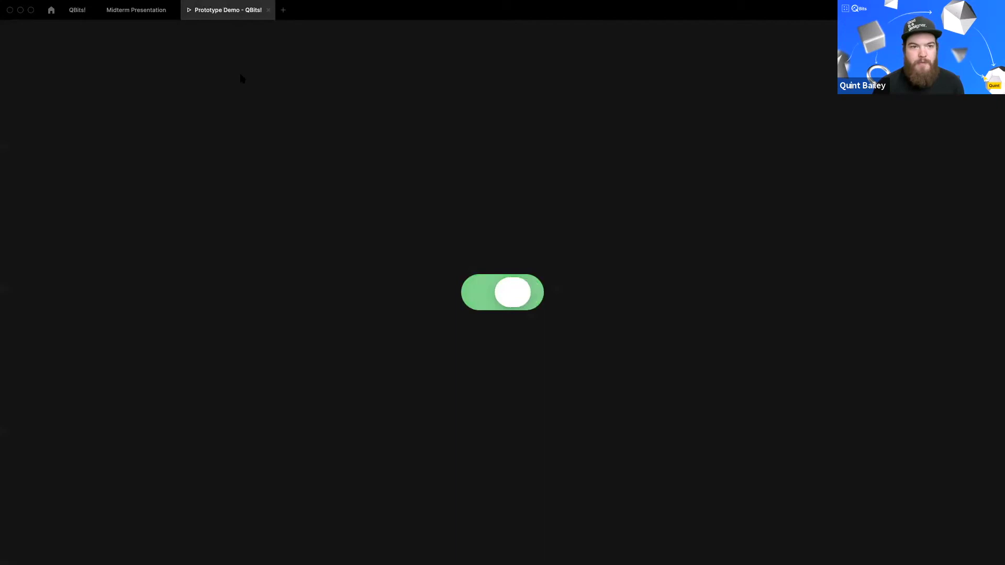
left_click(522, 306)
left_click(518, 307)
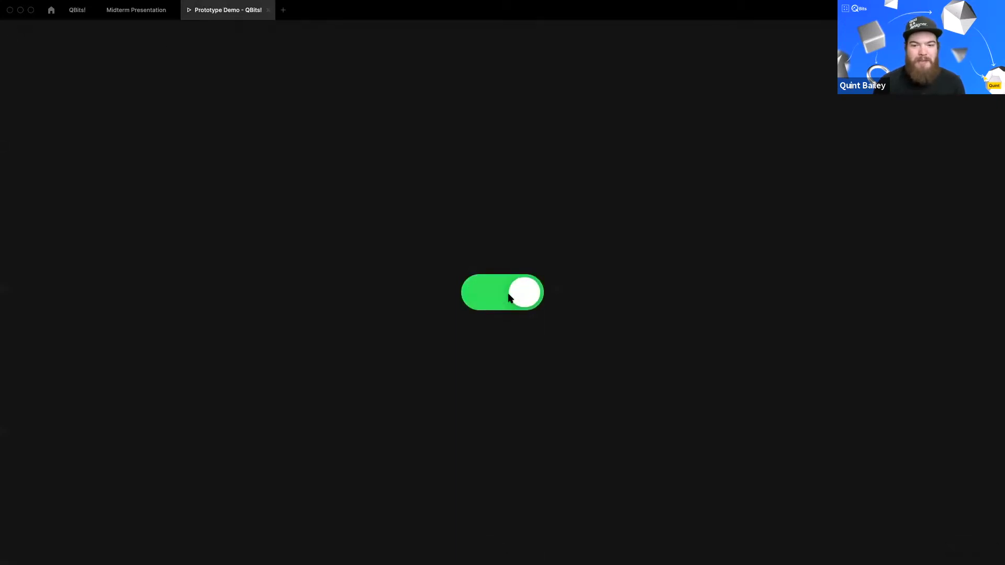
left_click(506, 298)
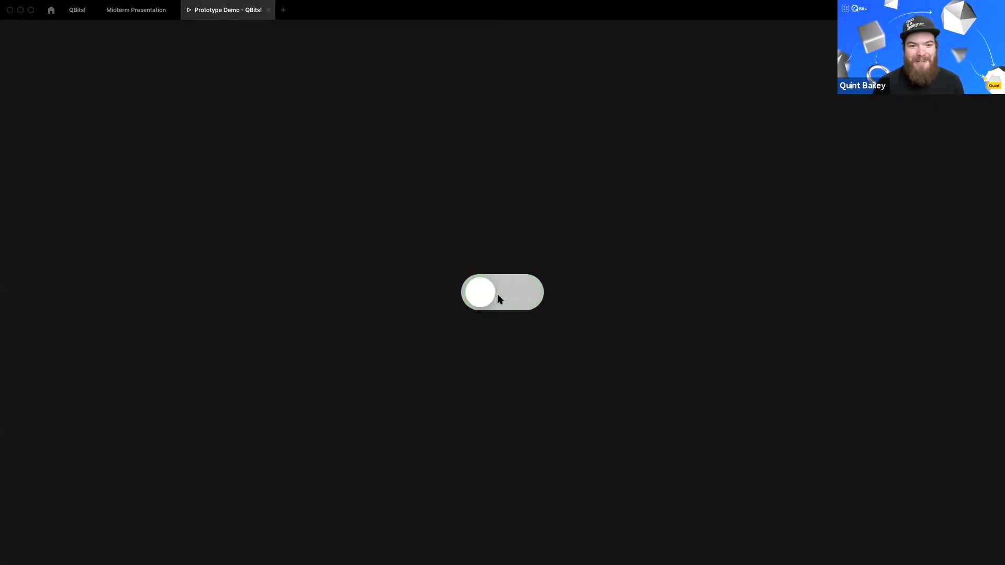
left_click(510, 293)
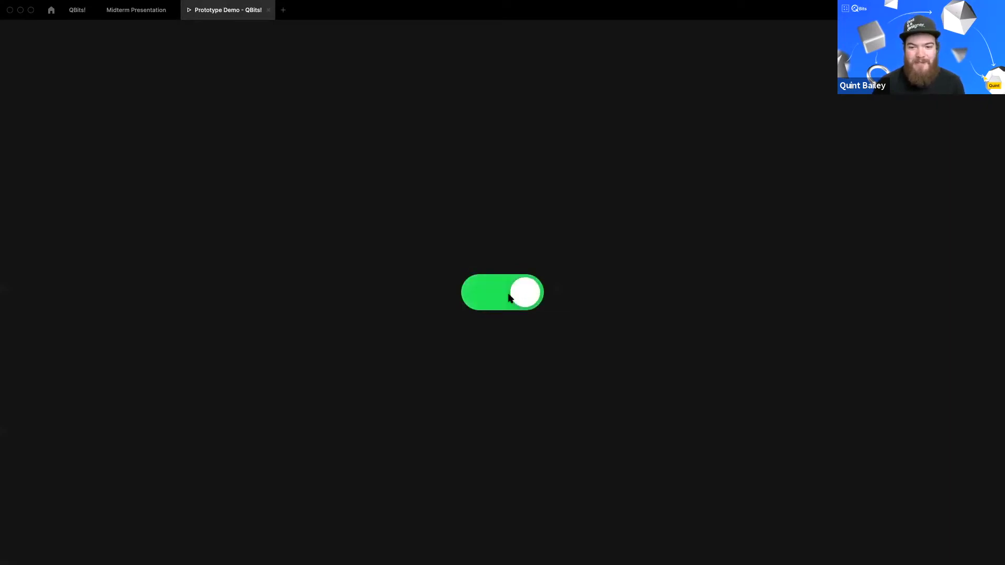
left_click(486, 287)
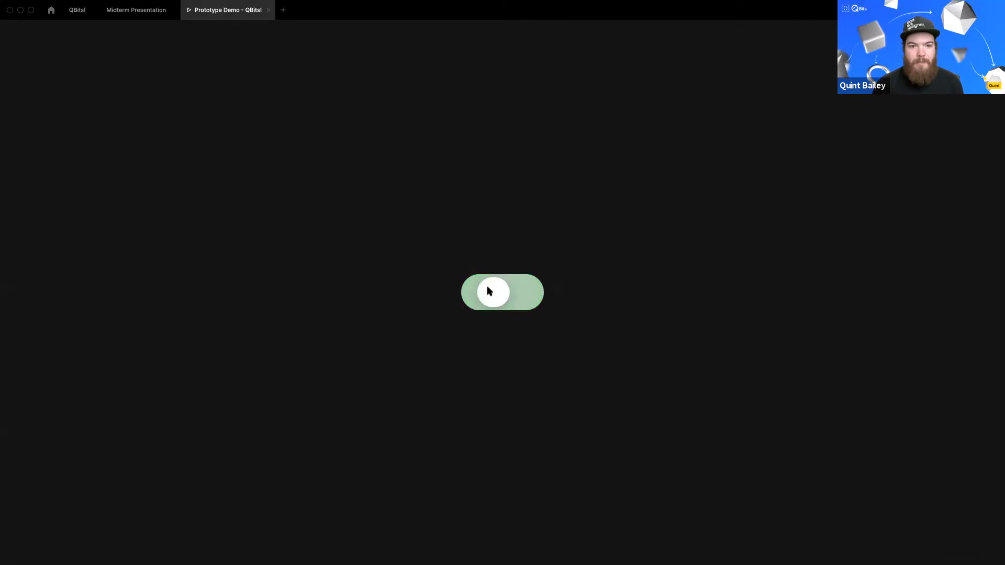
left_click(501, 309)
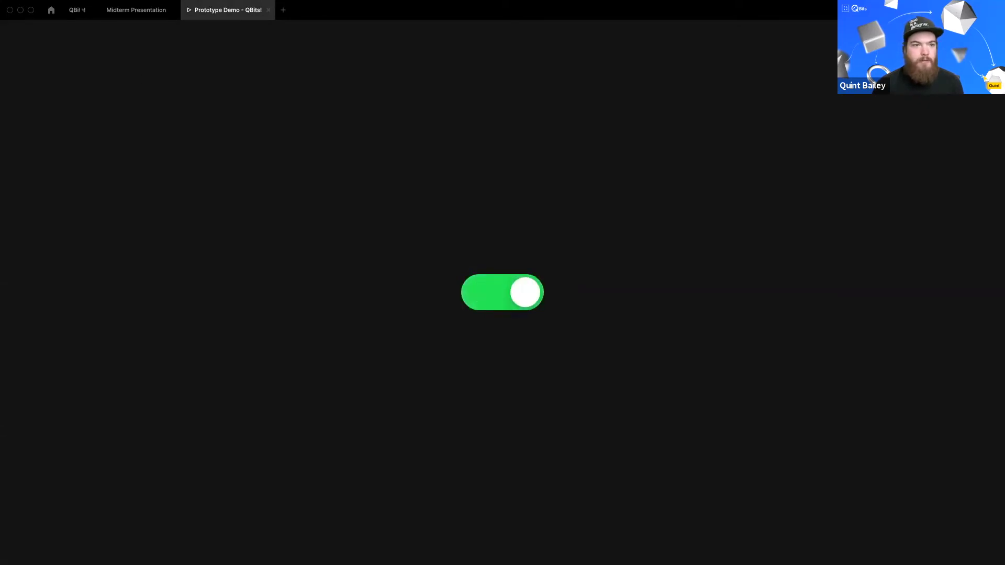
Step: Return to the design file and go to the empty Button section beside the toggle examples
key("ctrl+Tab")
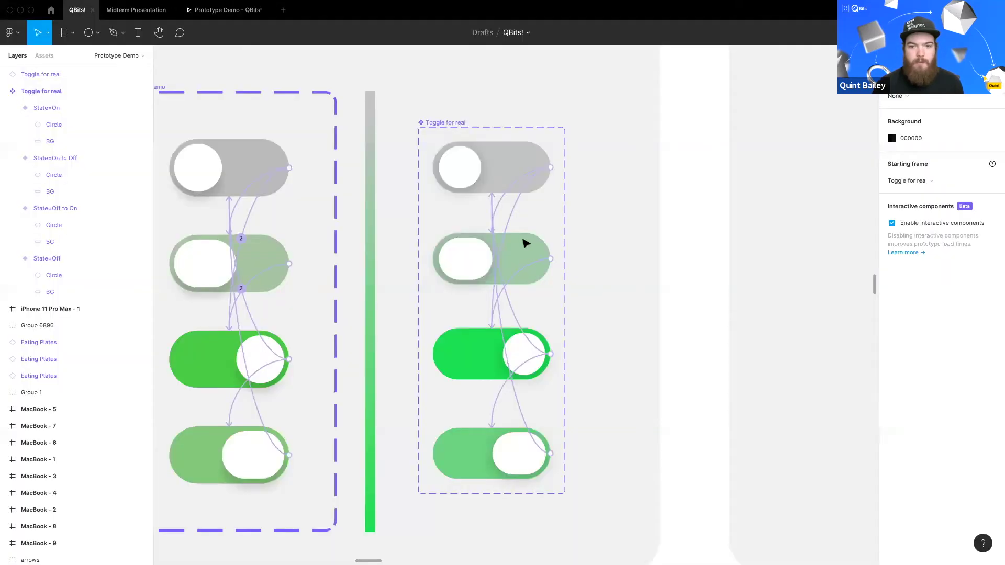
scroll(450, 267, "down", 2)
scroll(544, 295, "up", 2)
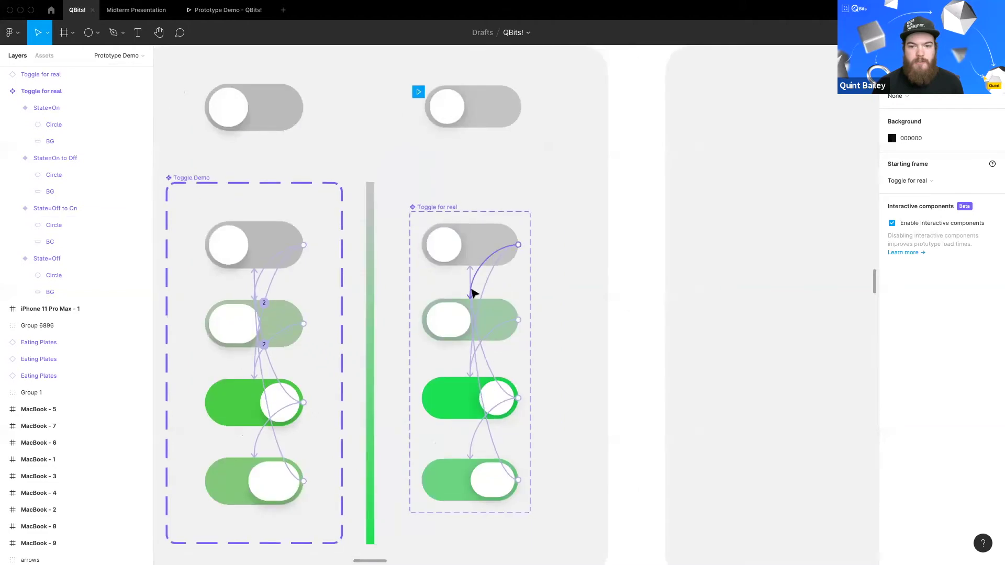
scroll(512, 314, "right", 5)
scroll(544, 335, "down", 3)
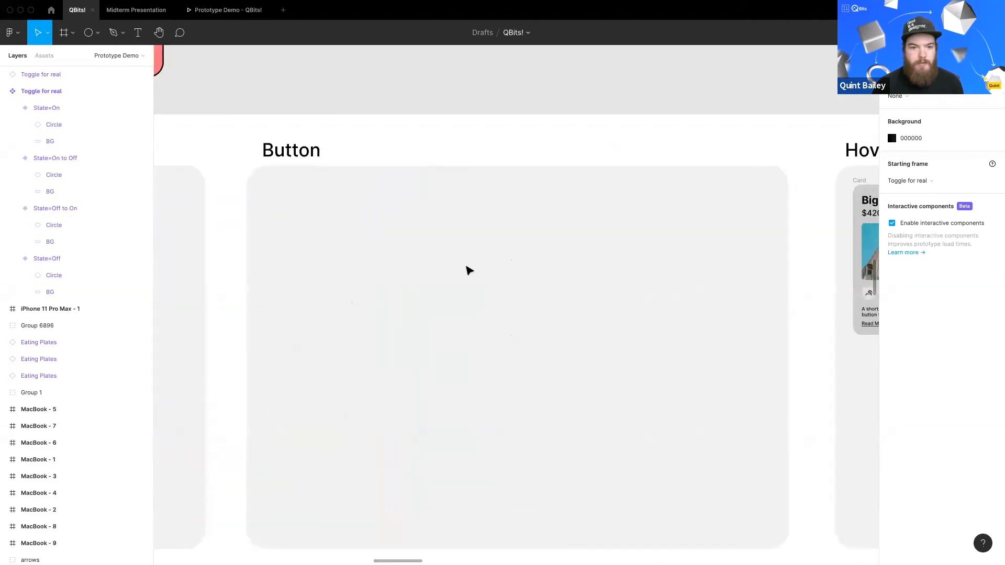
scroll(419, 271, "left", 2)
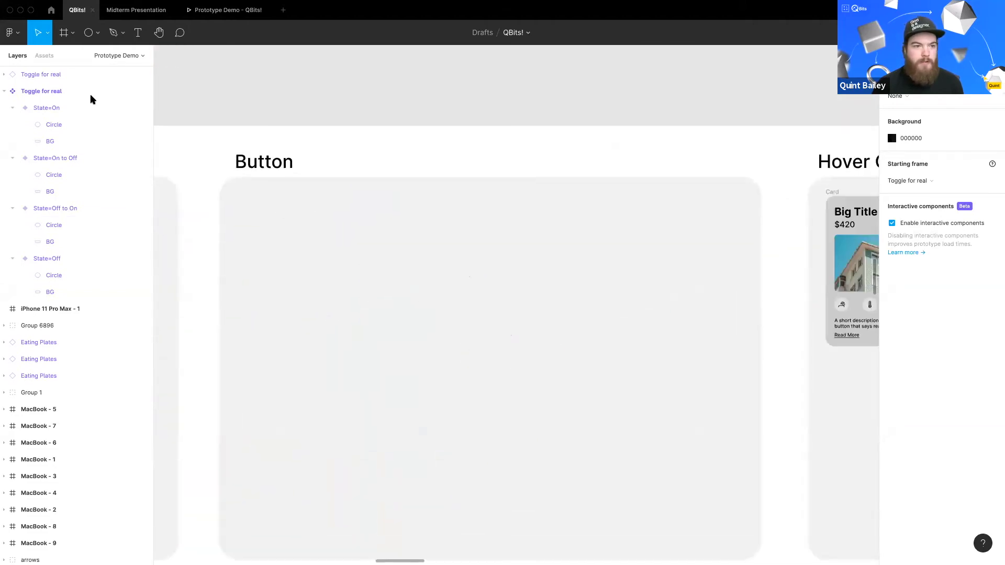
Step: Draw a rectangle about 225 by 96 in the empty Button section as the button's face
left_click(98, 33)
left_click(96, 58)
left_click_drag(260, 222, 325, 248)
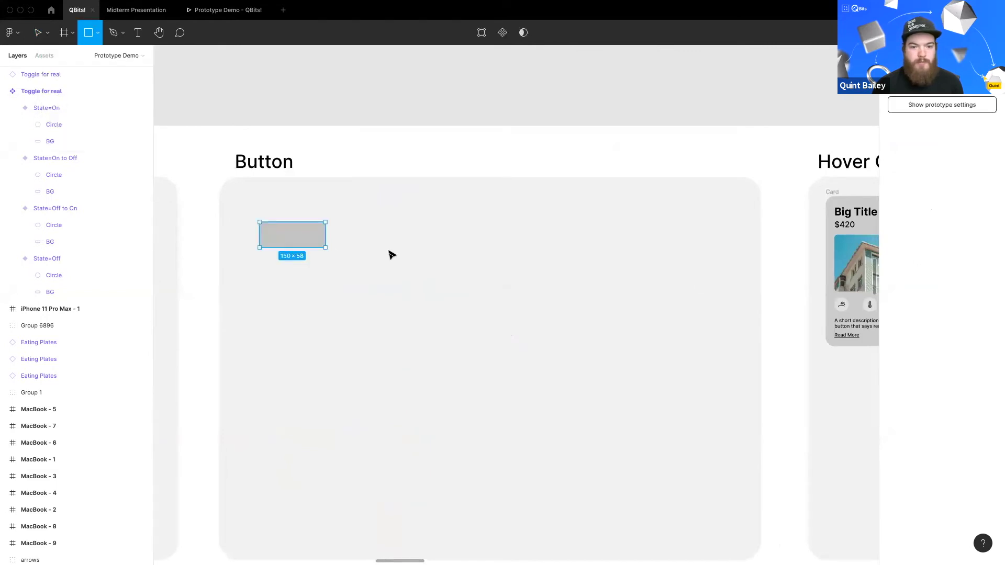
left_click(376, 281)
scroll(377, 262, "up", 5)
scroll(408, 245, "left", 2)
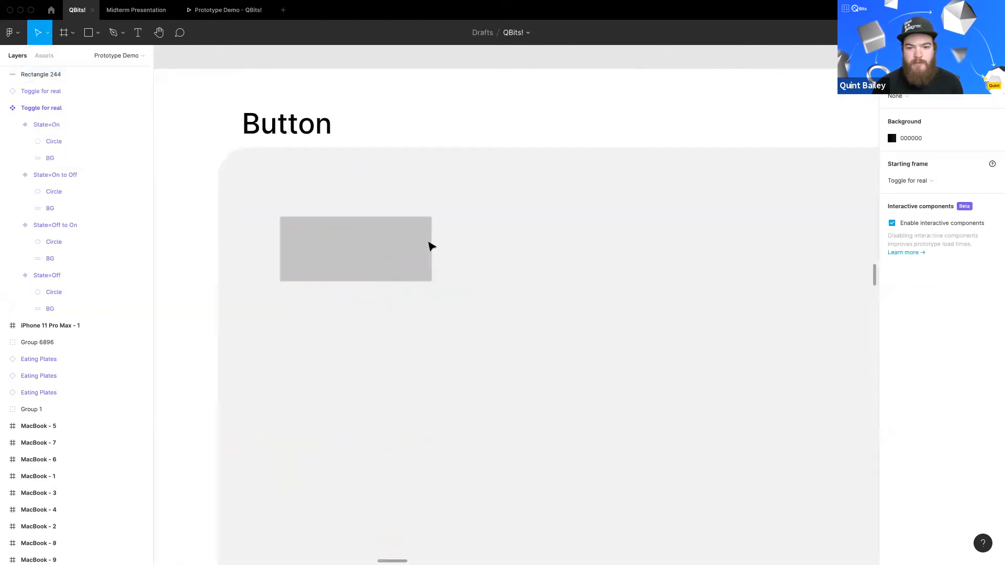
Step: Round the rectangle's corners to 19 and place a copy slightly lower behind it as the button's base
left_click_drag(429, 246, 522, 249)
left_click_drag(388, 237, 444, 255)
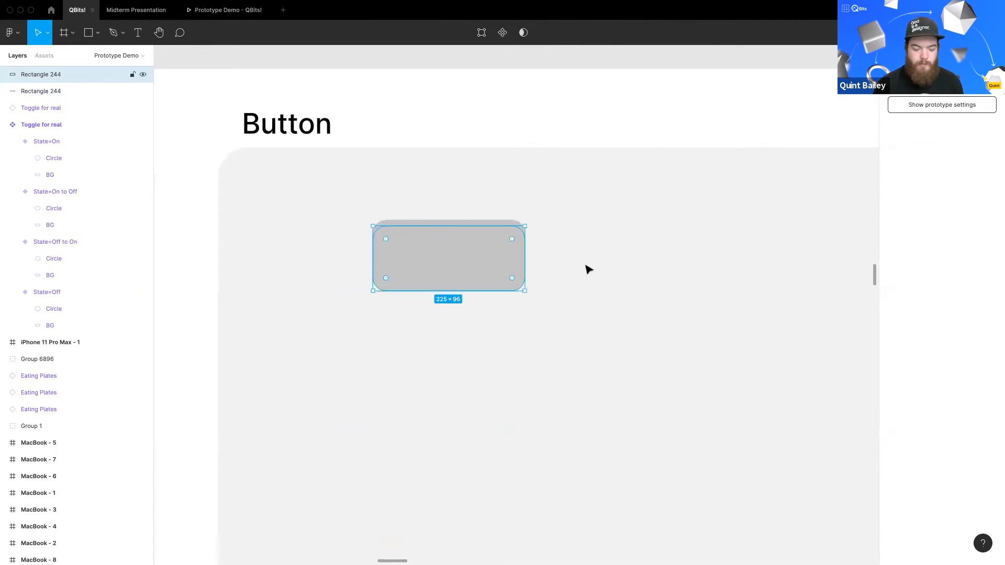
key("super+[")
left_click(536, 262)
left_click(498, 268)
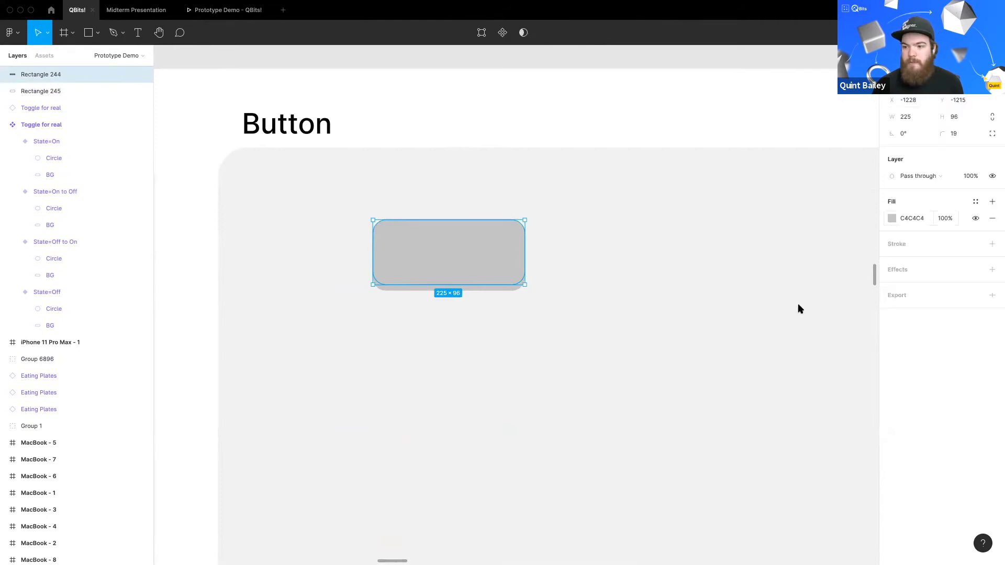
Step: Fill the button's front rectangle with light grey DFDFDF and the rectangle behind it with darker grey B0B0B0
left_click(892, 218)
type("EAEAEA")
key("Return")
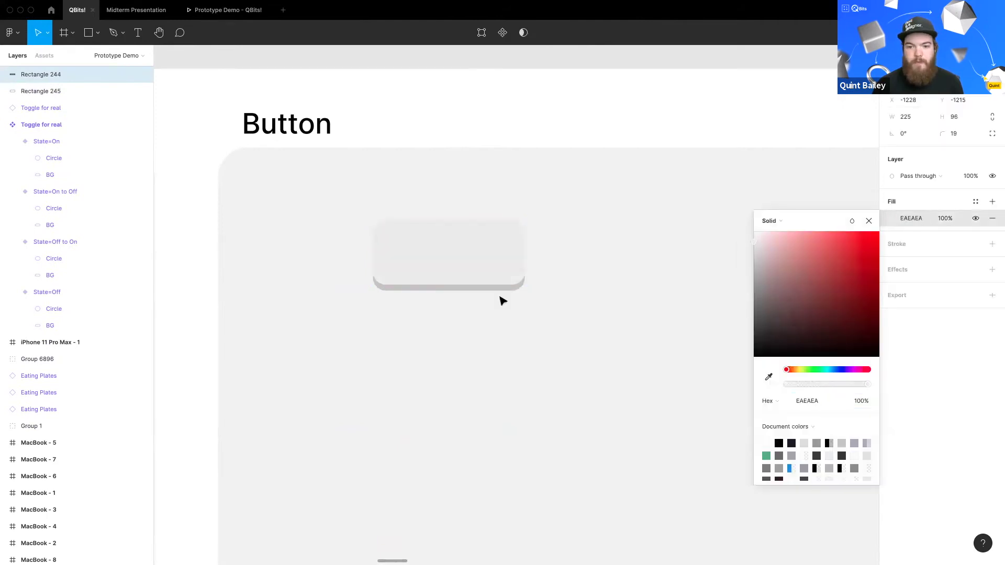
left_click(489, 288)
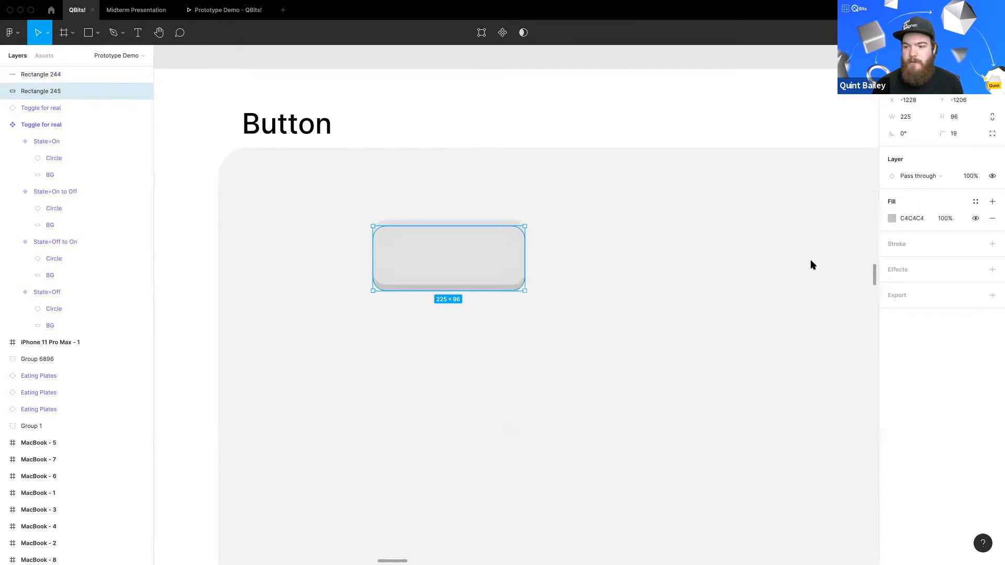
left_click(891, 219)
left_click(740, 278)
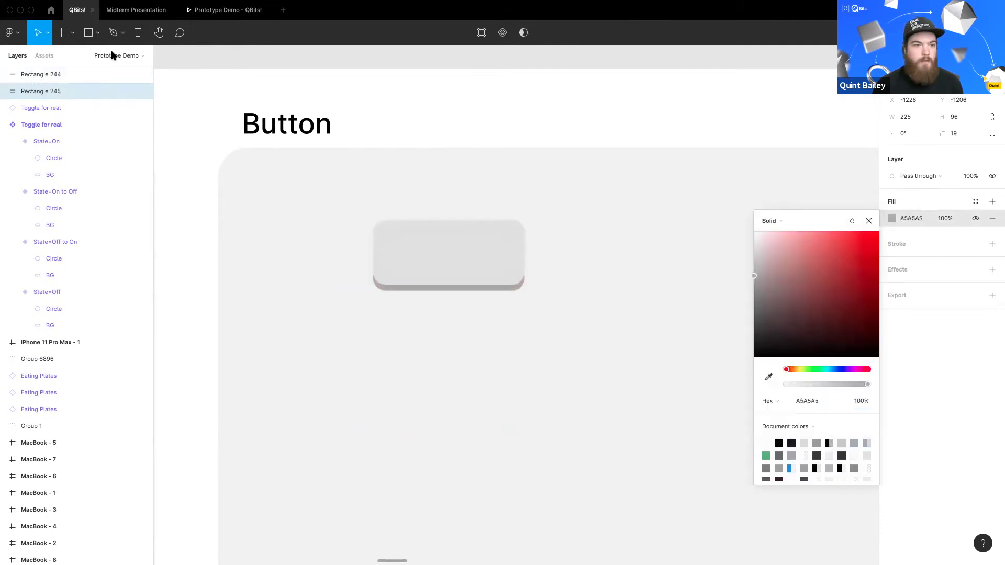
Step: Add the text "Button" in Inter Semi Bold 36 and centre it on the grey button's face
left_click(138, 32)
left_click(317, 211)
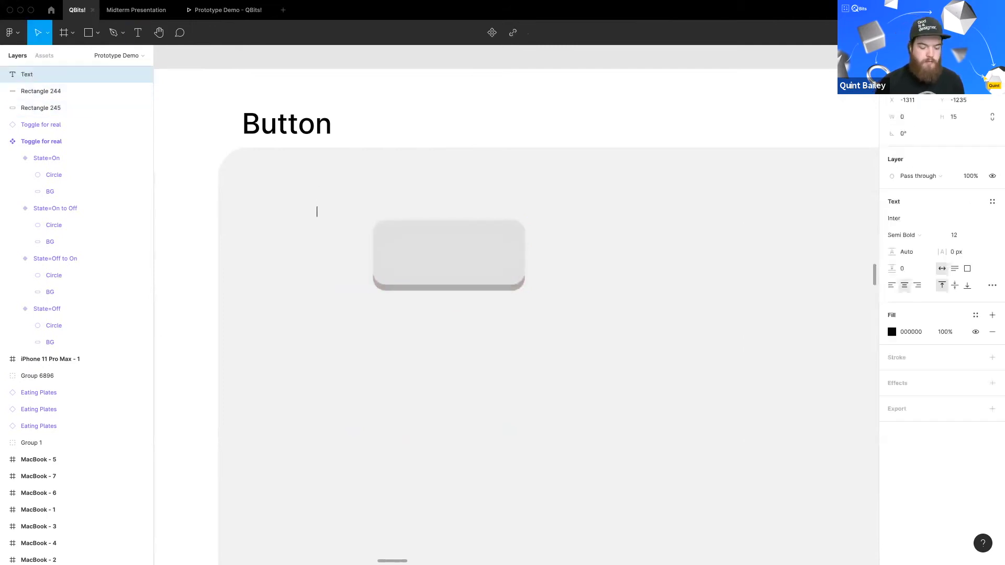
key("Escape")
left_click_drag(314, 214, 449, 253)
key("super+z")
key("k")
key("v")
Step: Duplicate the grey button below the original and raise the copy's face and label to expose more of its base
scroll(482, 302, "down", 1)
left_click_drag(615, 300, 324, 146)
left_click_drag(473, 213, 461, 321)
left_click(461, 346)
left_click(465, 331)
left_click(460, 327, "shift")
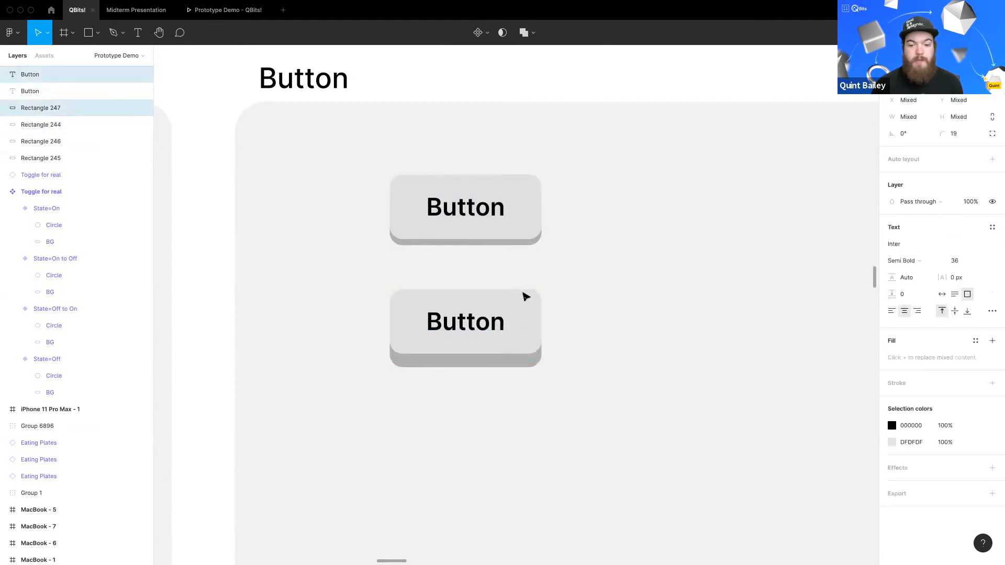
Step: Recolour the second button with bright red FF4444 on its face and dark red 882D2D on its base
left_click(531, 343)
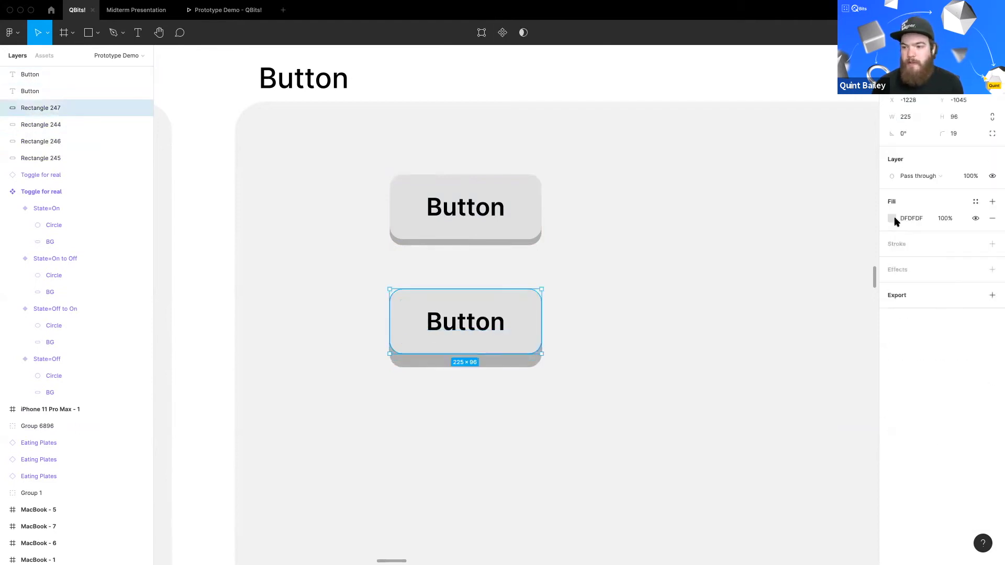
left_click(892, 218)
type("FF4444")
key("Return")
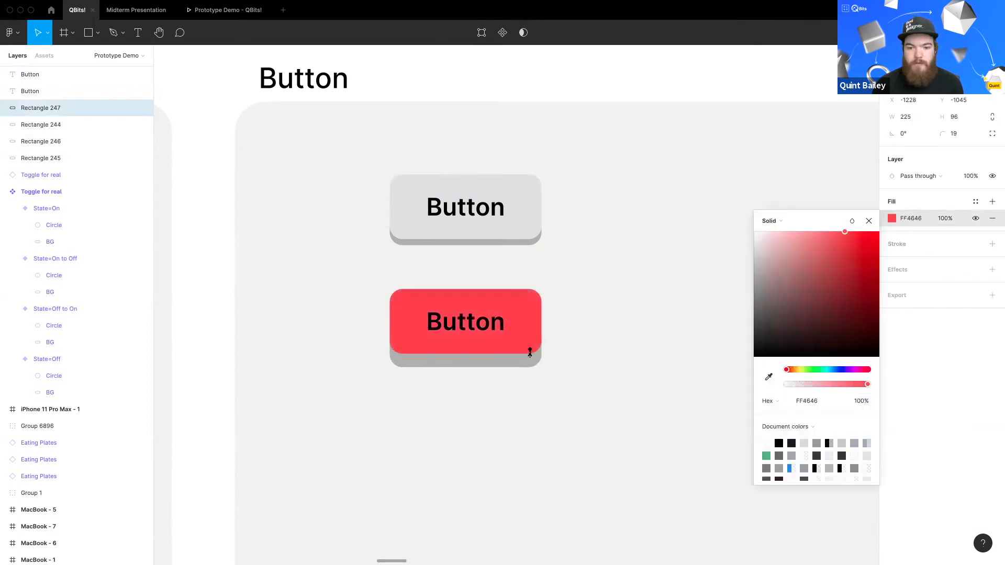
left_click(524, 362)
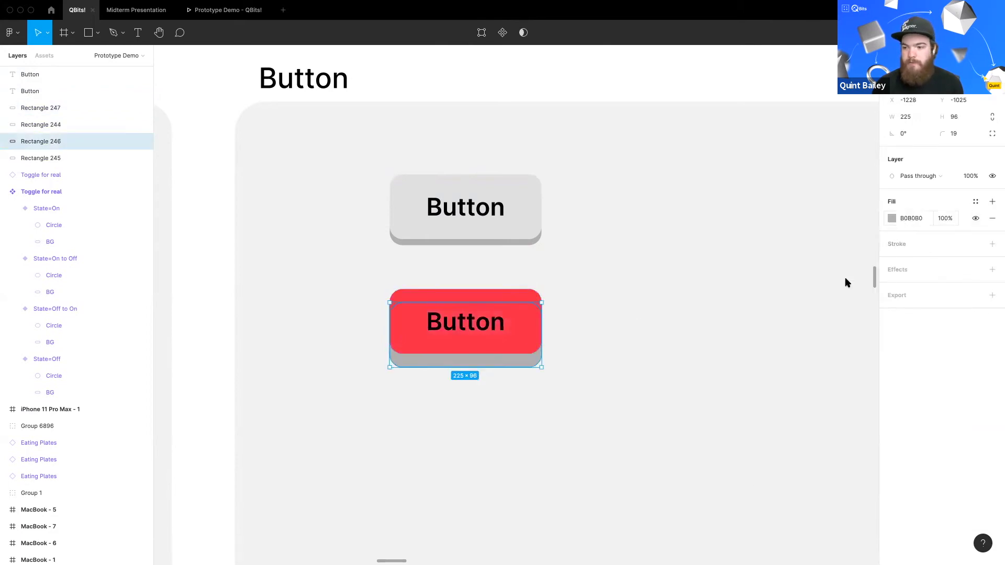
left_click(892, 218)
left_click_drag(835, 321, 838, 289)
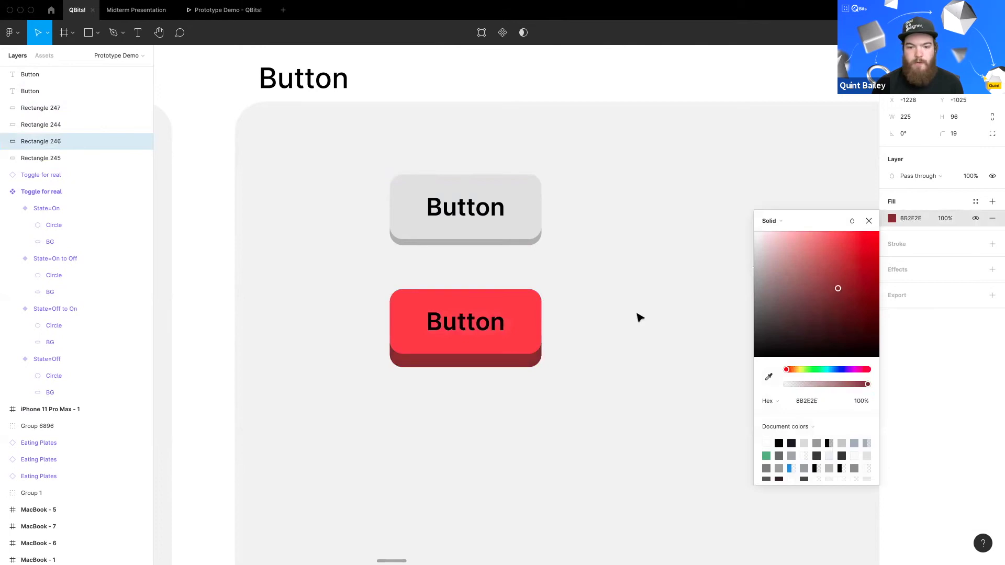
Step: Duplicate the whole red button, including its label, directly below the original
left_click(581, 402)
left_click_drag(581, 402, 342, 276)
scroll(444, 386, "down", 1)
left_click_drag(483, 302, 483, 410)
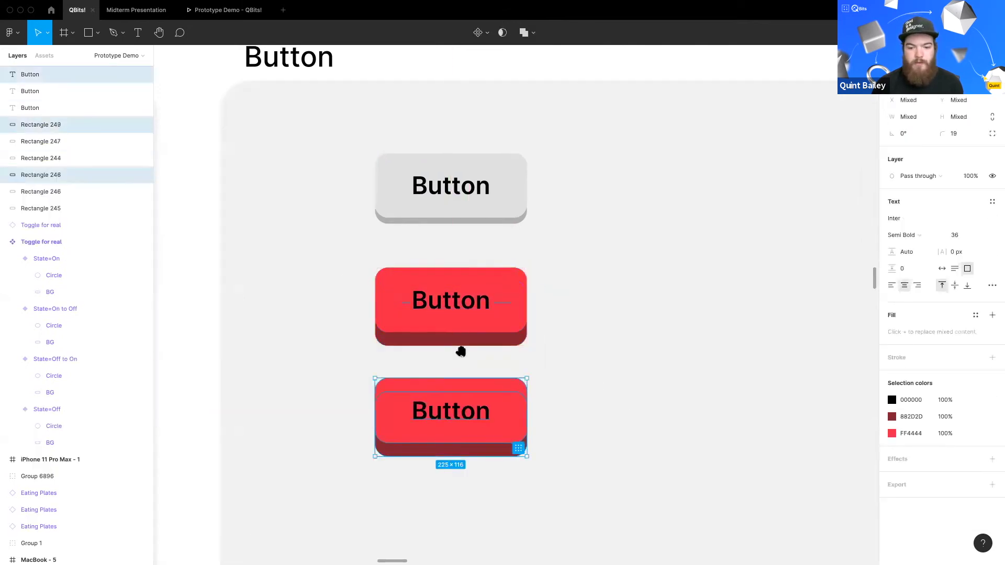
Step: Lower the third button's face and label until only a thin edge of the base shows, as a pressed look
scroll(481, 332, "up", 5)
scroll(482, 332, "down", 3)
left_click(639, 340)
left_click(541, 327)
left_click(494, 334, "shift")
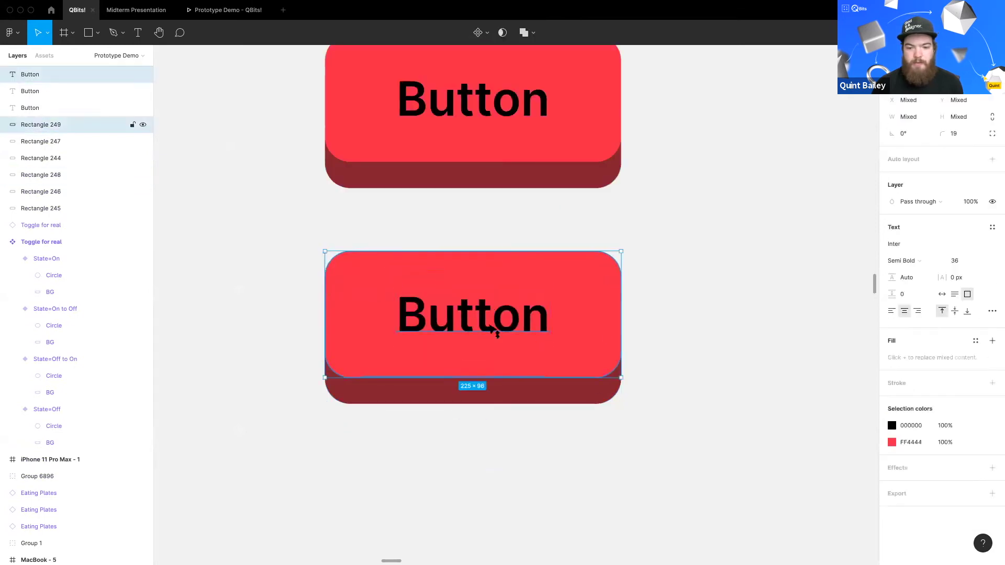
left_click_drag(494, 334, 597, 352)
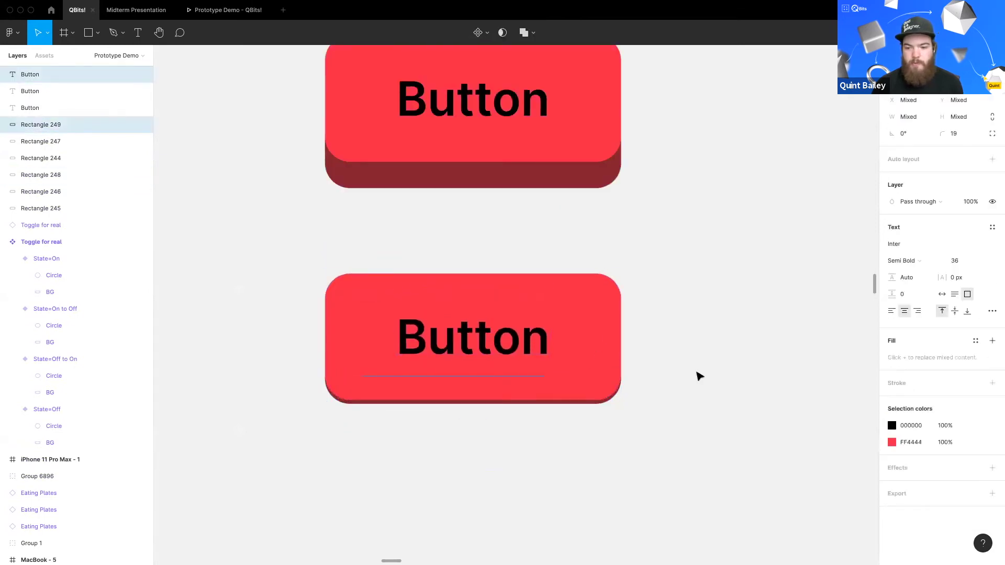
Step: Darken the pressed button's colours to 5F1F1F for the base and A12B2B for the face
left_click(694, 457)
left_click_drag(669, 439, 299, 236)
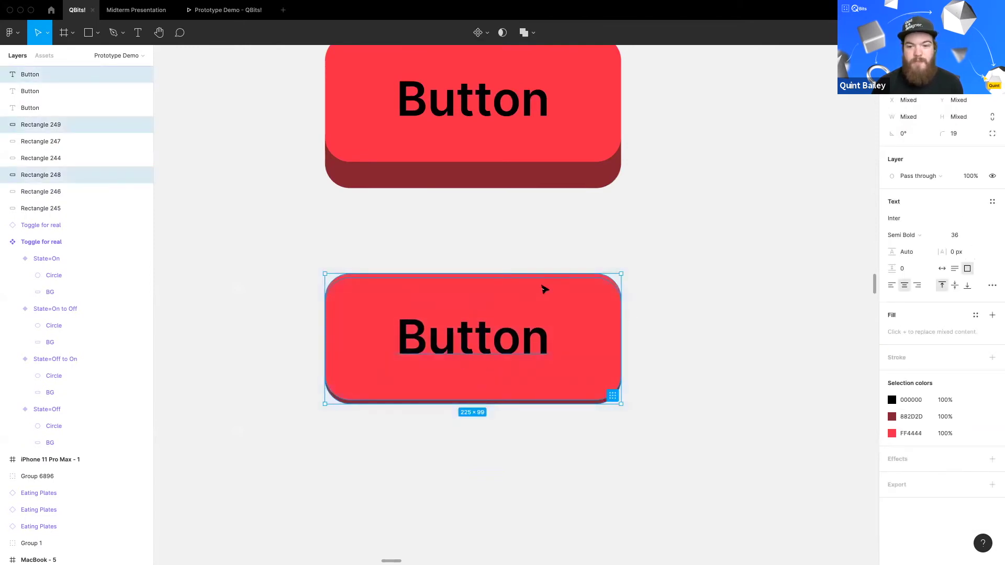
scroll(643, 364, "down", 1)
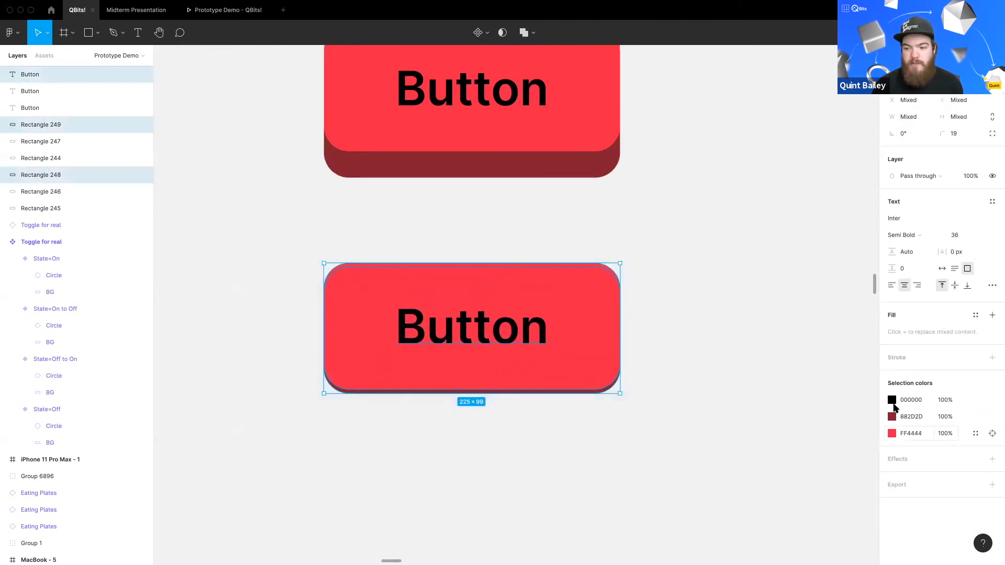
left_click(892, 416)
mouse_move(839, 360)
left_mouse_down()
mouse_move(839, 391)
mouse_move(844, 355)
left_mouse_up()
left_click(892, 434)
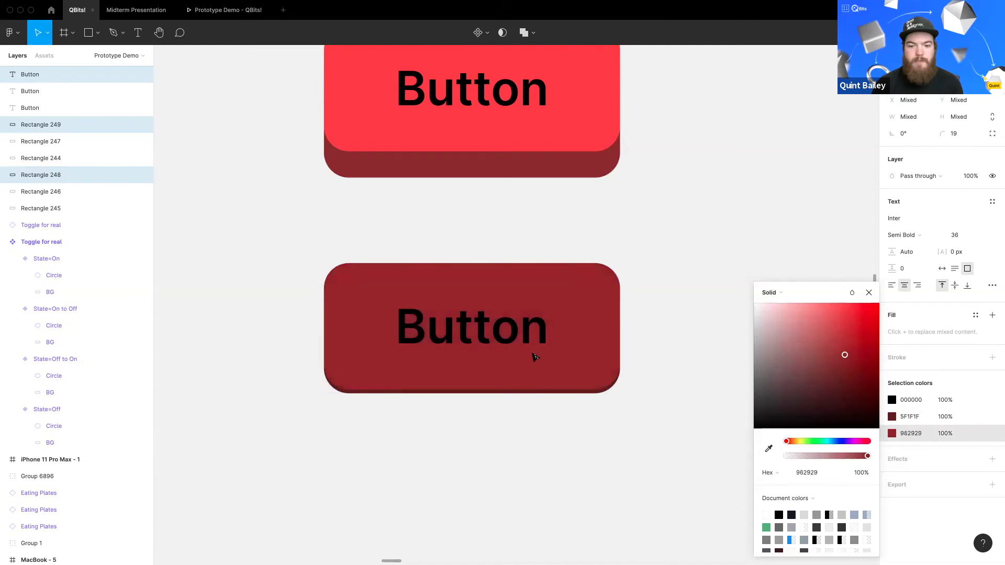
left_click(474, 338)
key("Escape")
Step: Group the label, face and base of each of the three buttons into its own group
scroll(473, 339, "down", 5)
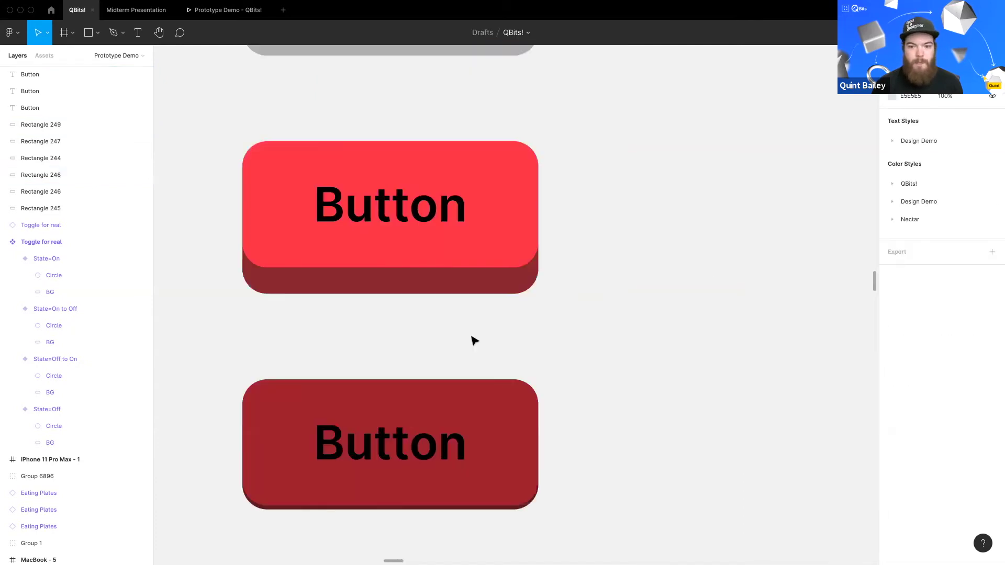
left_click_drag(278, 160, 583, 296)
key("Escape")
left_click_drag(306, 270, 557, 165)
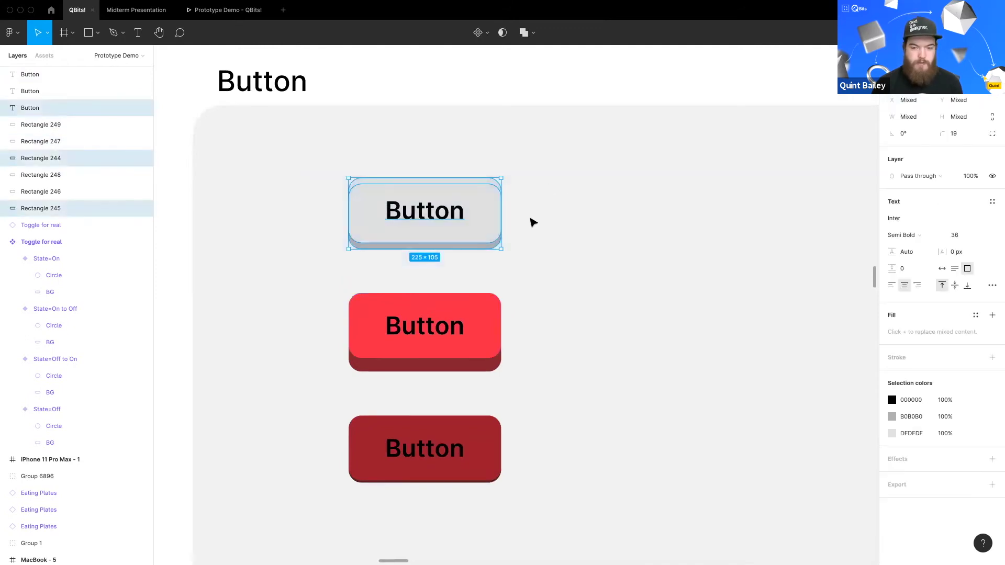
key("super+g")
scroll(518, 410, "down", 1)
left_click_drag(325, 267, 561, 361)
key("super+g")
left_click_drag(529, 492, 333, 382)
key("super+g")
Step: Turn each of the three button groups into a component and combine them as variants
key("super+alt+k")
left_click_drag(532, 381, 361, 277)
key("super+alt+k")
left_click_drag(586, 250, 366, 164)
key("super+alt+k")
left_click_drag(590, 482, 294, 146)
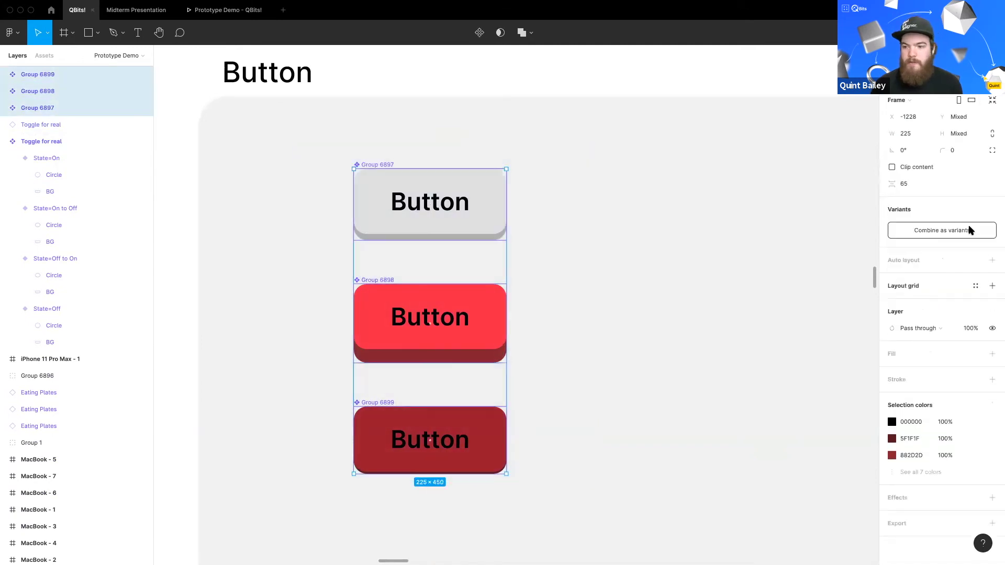
left_click(942, 231)
Step: Rename the face rectangle in the grey button variant as Top
left_click(490, 272)
left_click(482, 228)
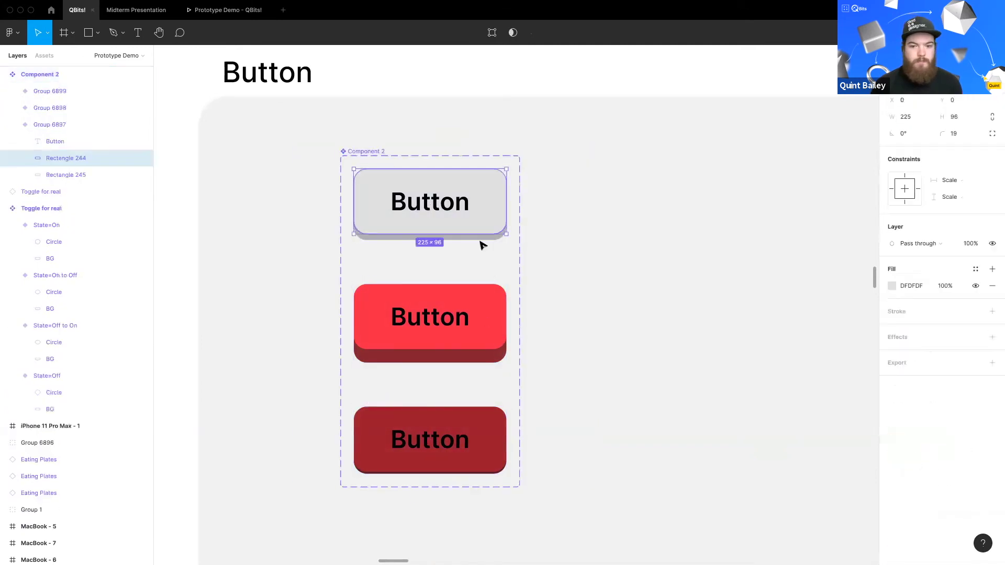
left_click(483, 324)
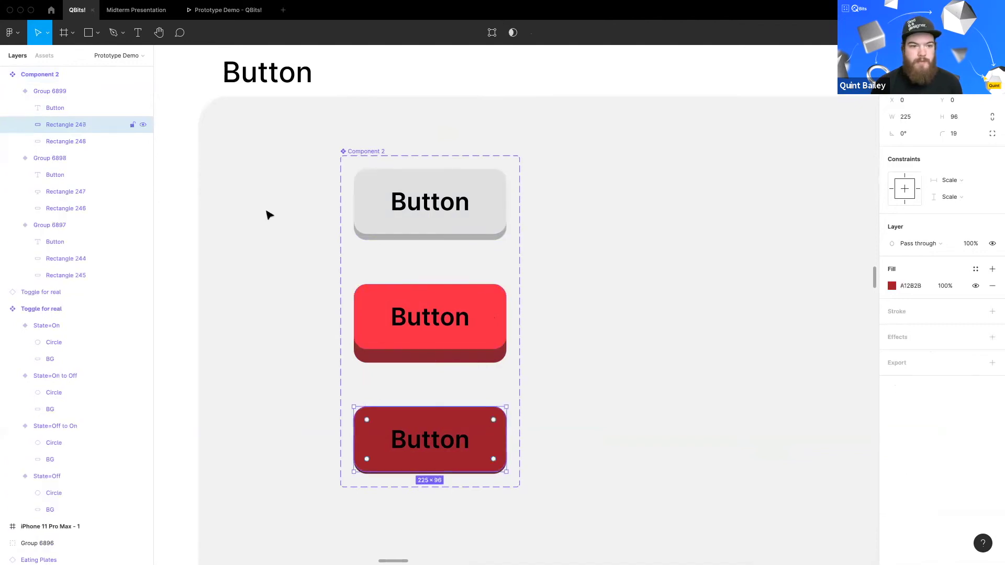
left_click(64, 262)
double_click(64, 259)
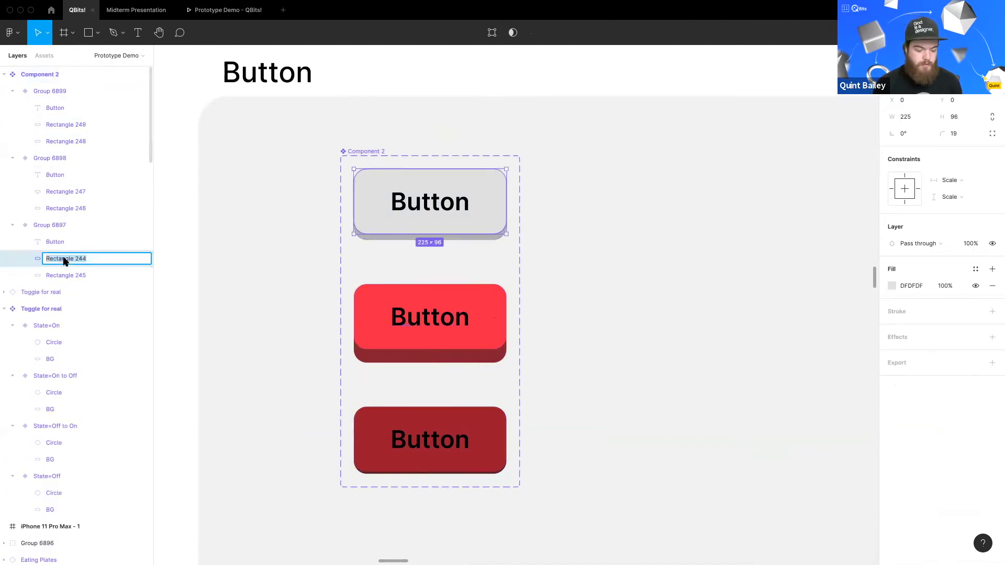
type("Top")
key("Return")
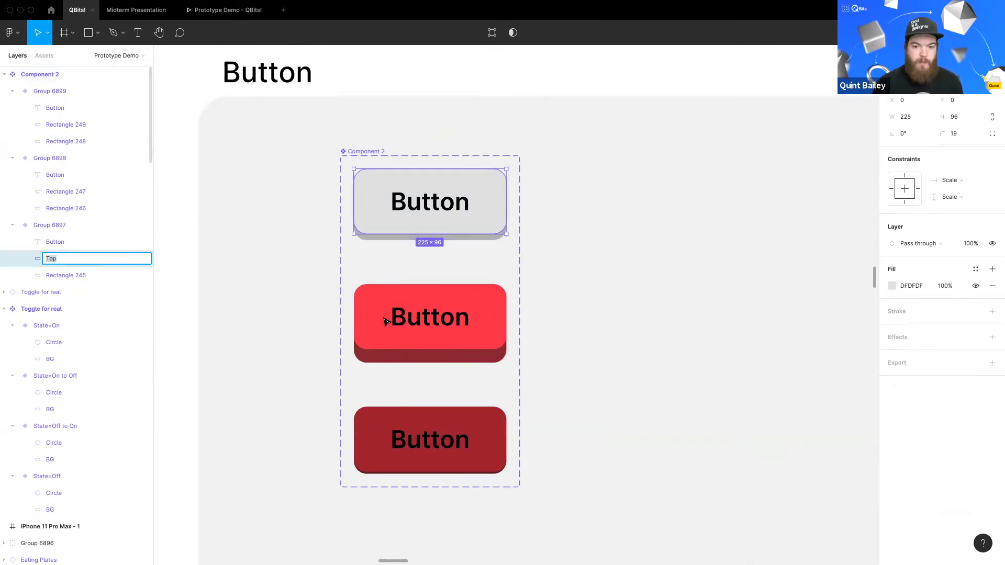
Step: Rename the face rectangles in the bright red and dark red button variants as Top
left_click(374, 343)
left_click(67, 191)
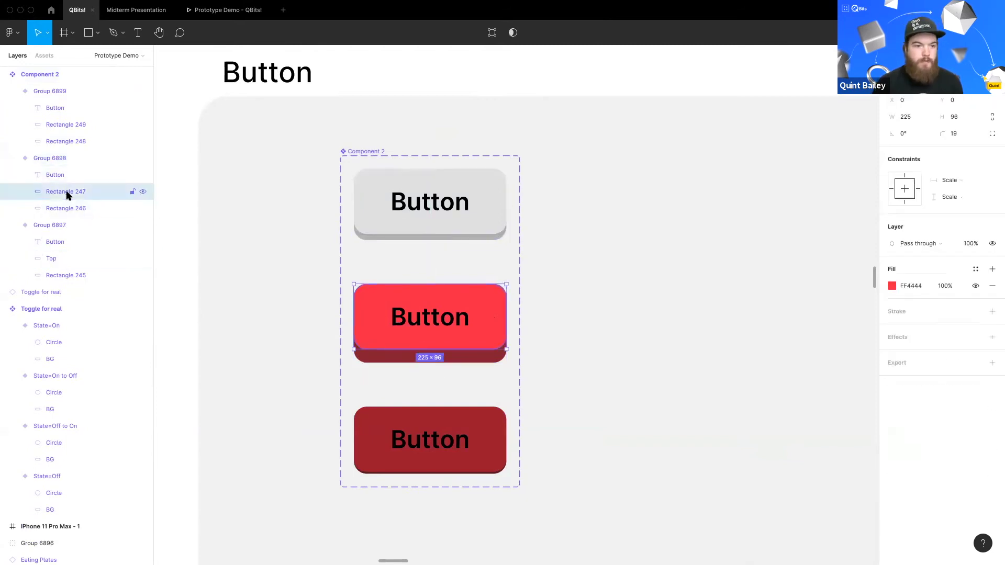
key("super+r")
type("Top")
left_click(61, 127)
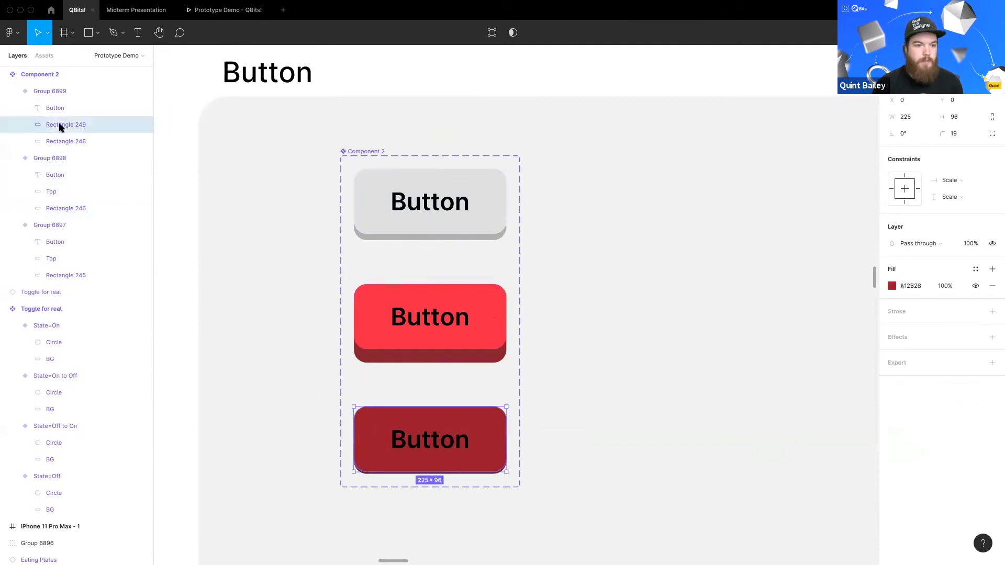
key("super+r")
type("Top")
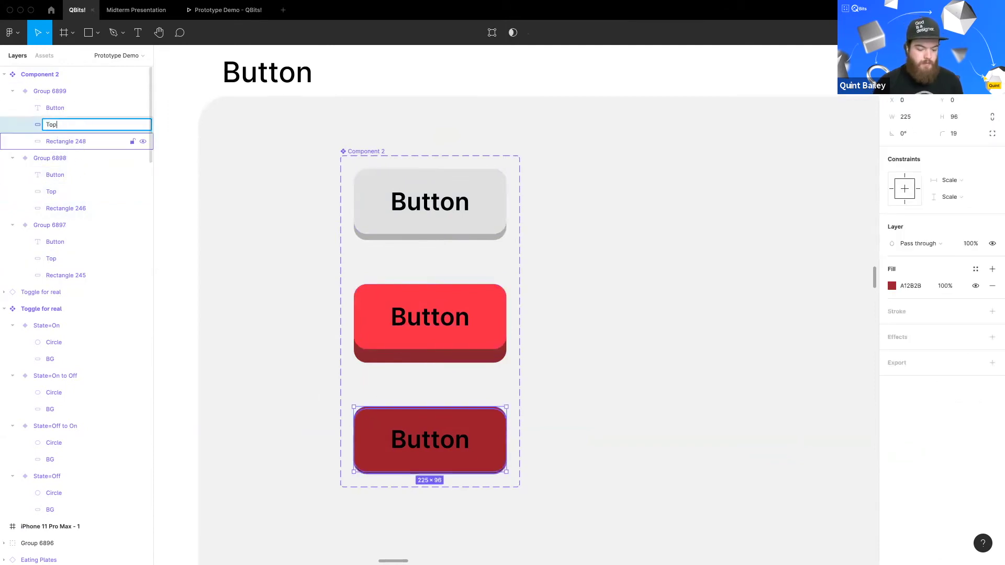
Step: Rename the base rectangle in all three button variants as Bottom
key("Tab")
key("Return")
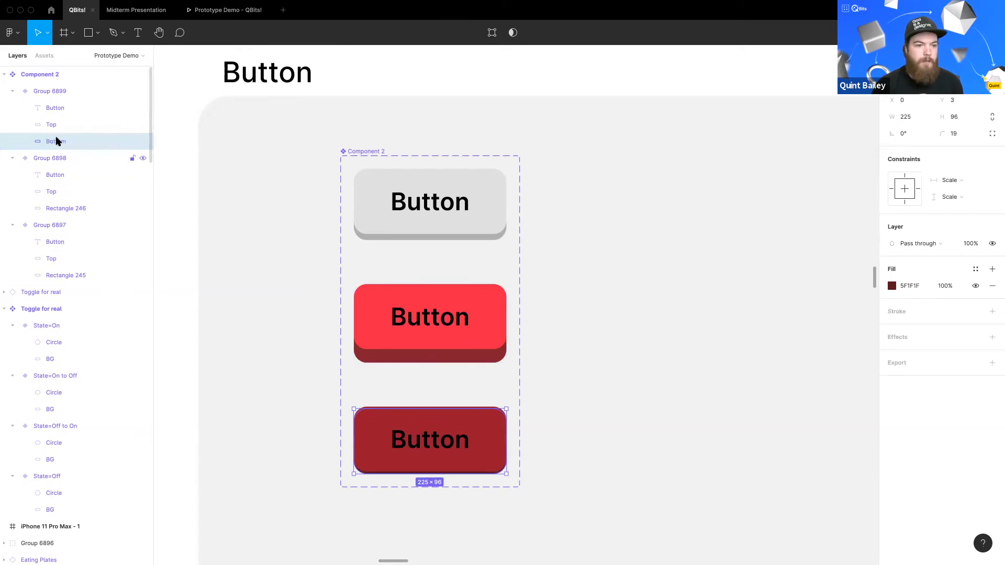
double_click(58, 141)
key("super+c")
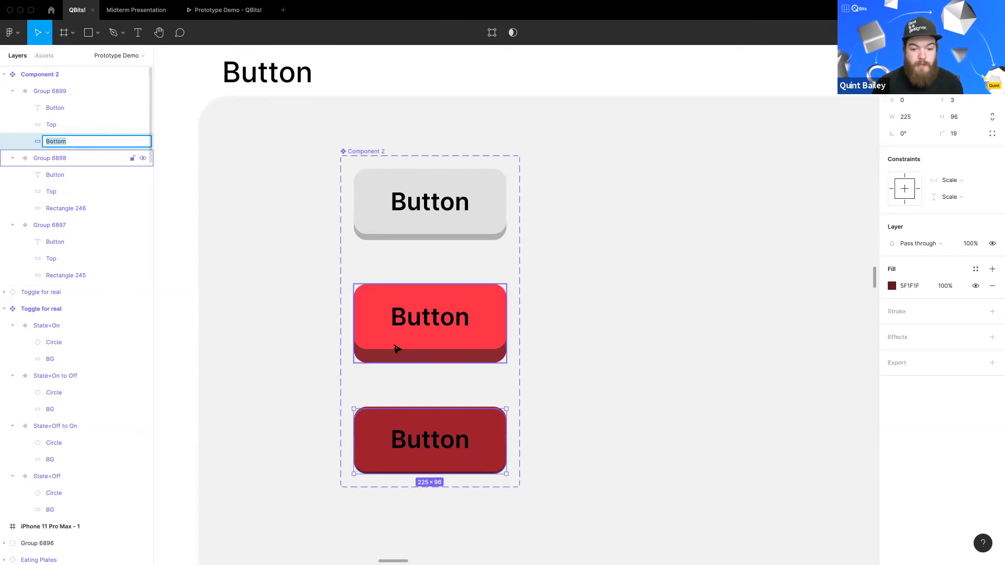
left_click(62, 209)
key("super+r")
key("super+v")
left_click(77, 278)
key("super+r")
key("super+v")
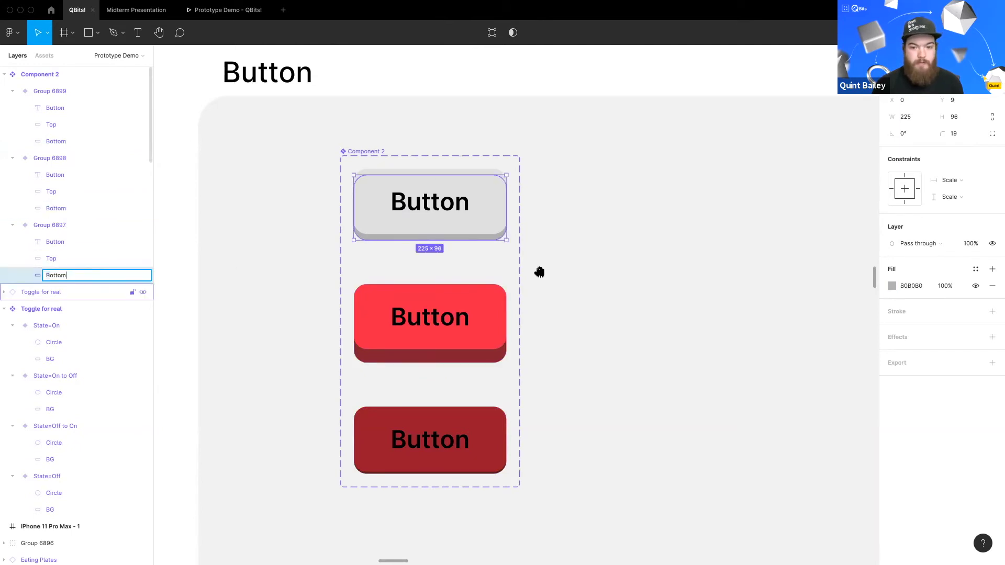
left_click(538, 272)
scroll(408, 415, "up", 2)
scroll(424, 327, "down", 1)
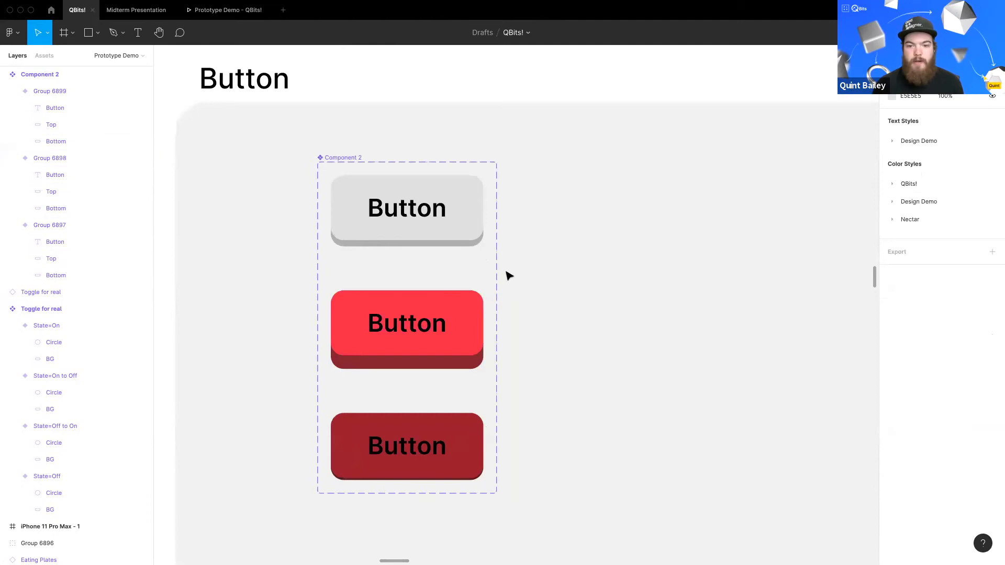
left_click(454, 236)
scroll(423, 356, "up", 1)
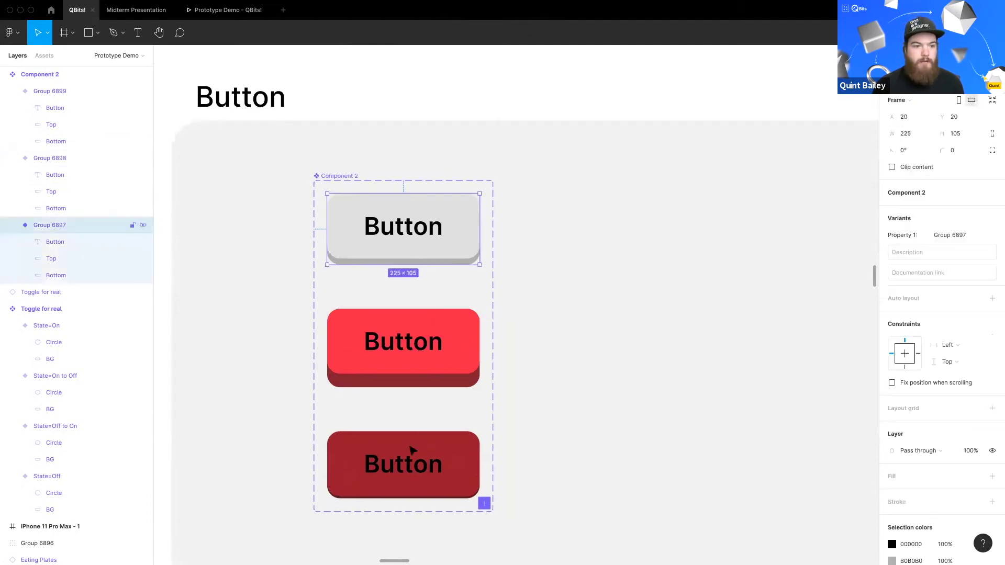
left_click(412, 343)
left_click(414, 205)
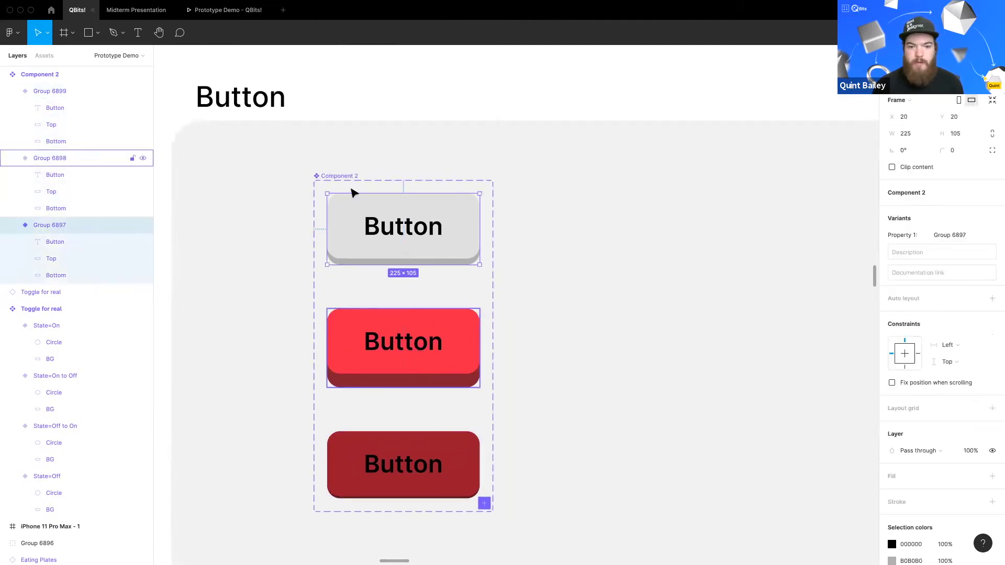
Step: Rename the button component set as "Button for real"
left_click(854, 335)
key("Tab")
key("ctrl+r")
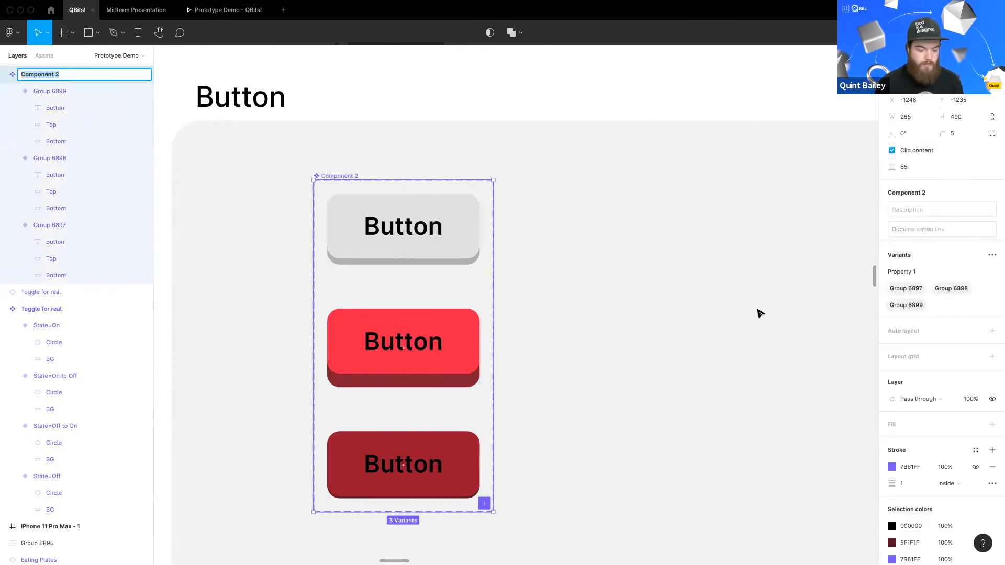
type("Button for real")
key("Return")
key("Escape")
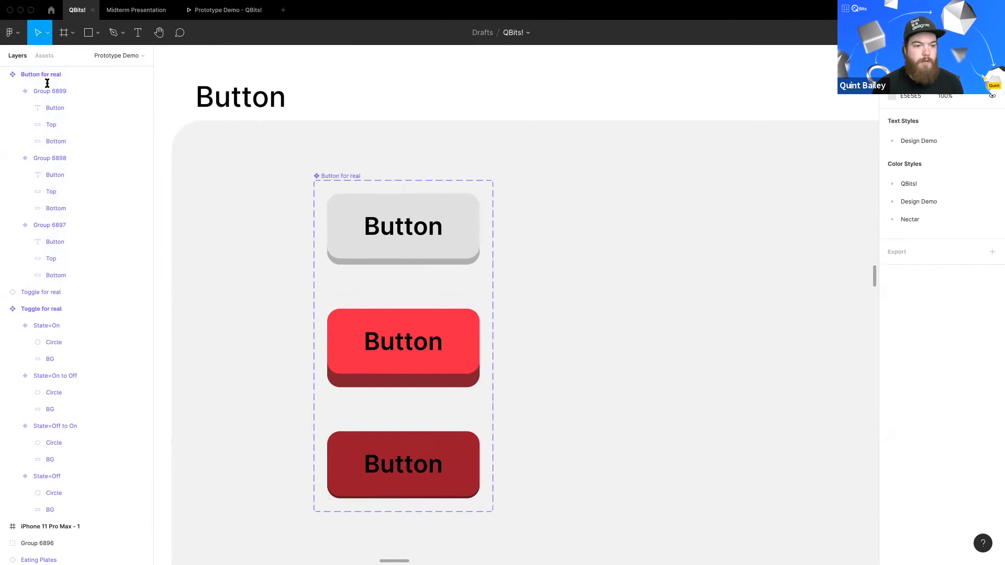
Step: Place an instance of the Button for real component on the canvas beside its variant set
key("alt+2")
left_click_drag(38, 195, 520, 290)
scroll(590, 241, "right", 3)
scroll(520, 289, "down", 3)
scroll(675, 223, "left", 3)
scroll(676, 223, "up", 1)
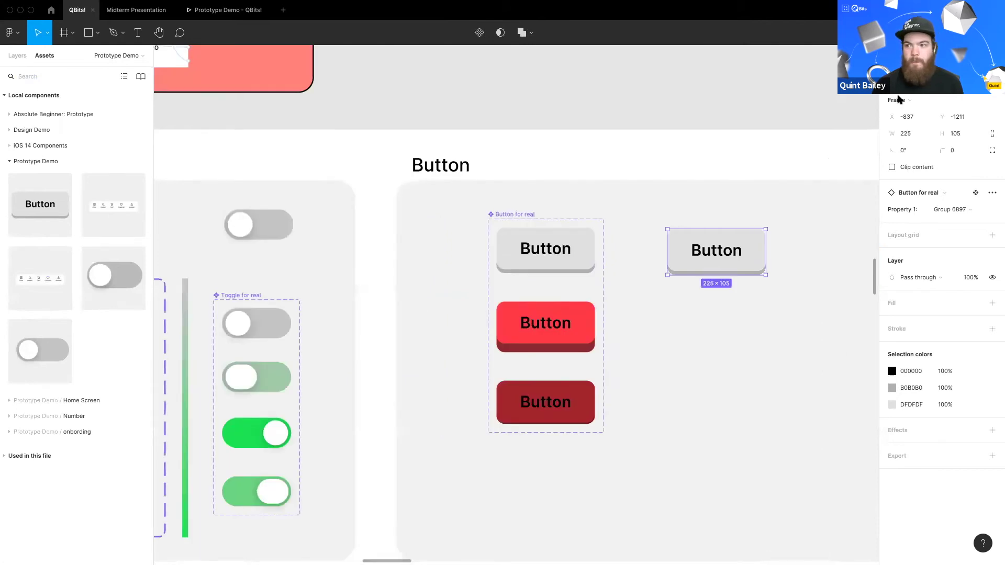
Step: Make the newly placed button instance the starting frame of the prototype
key("shift+e")
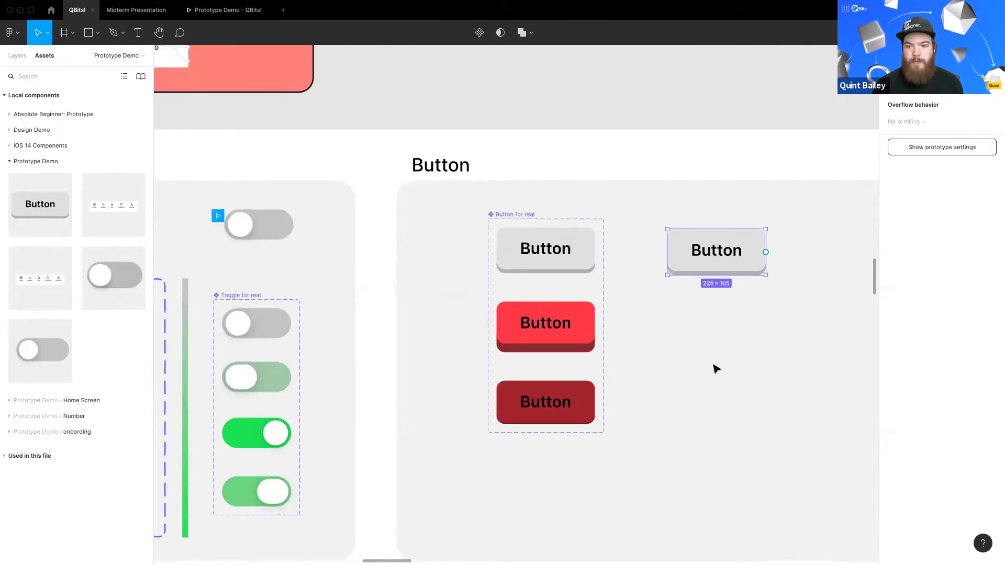
left_click(410, 307)
scroll(398, 277, "right", 5)
scroll(378, 251, "up", 2)
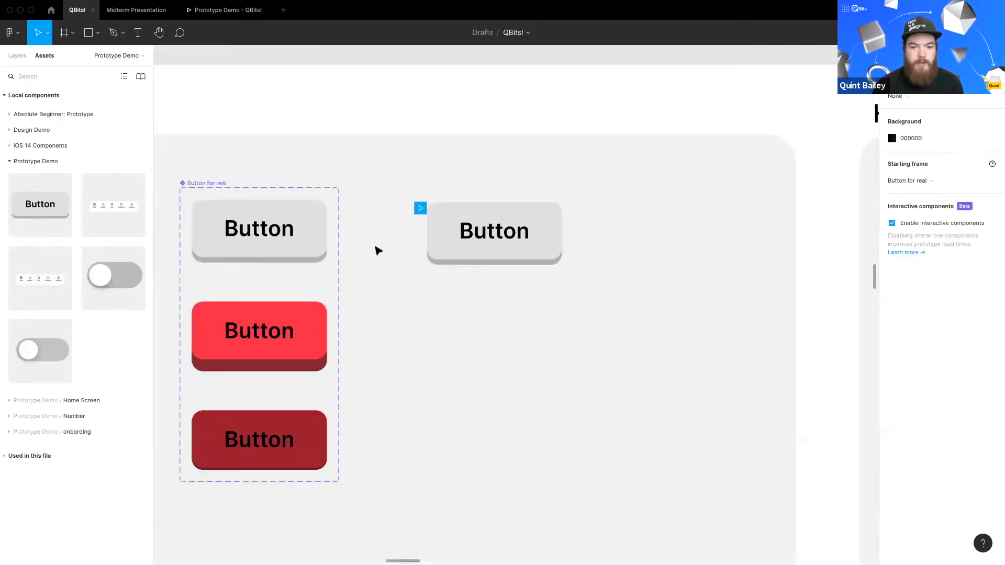
scroll(378, 251, "left", 2)
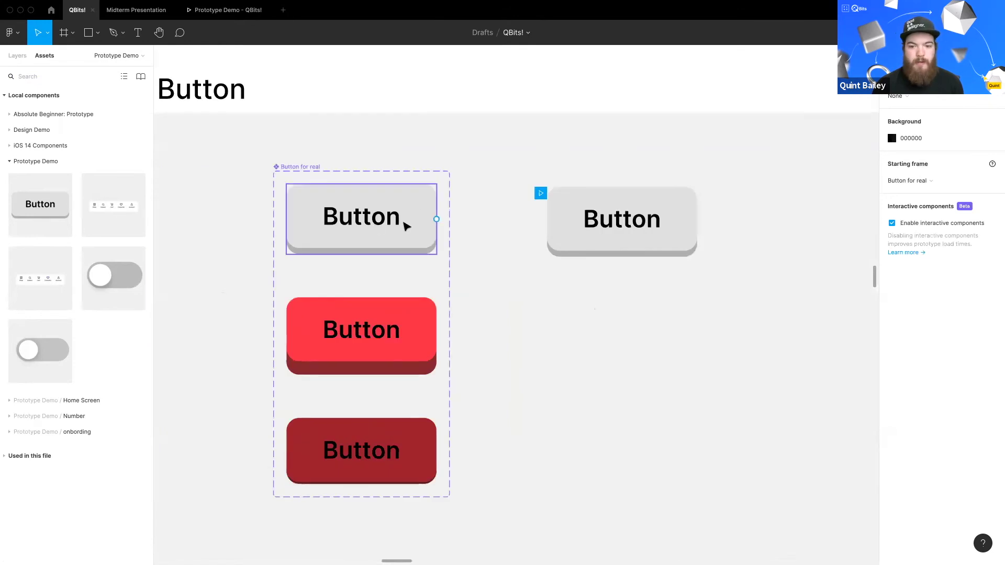
Step: Set the label text fill of the bright red and dark red button variants to white
left_click(419, 243)
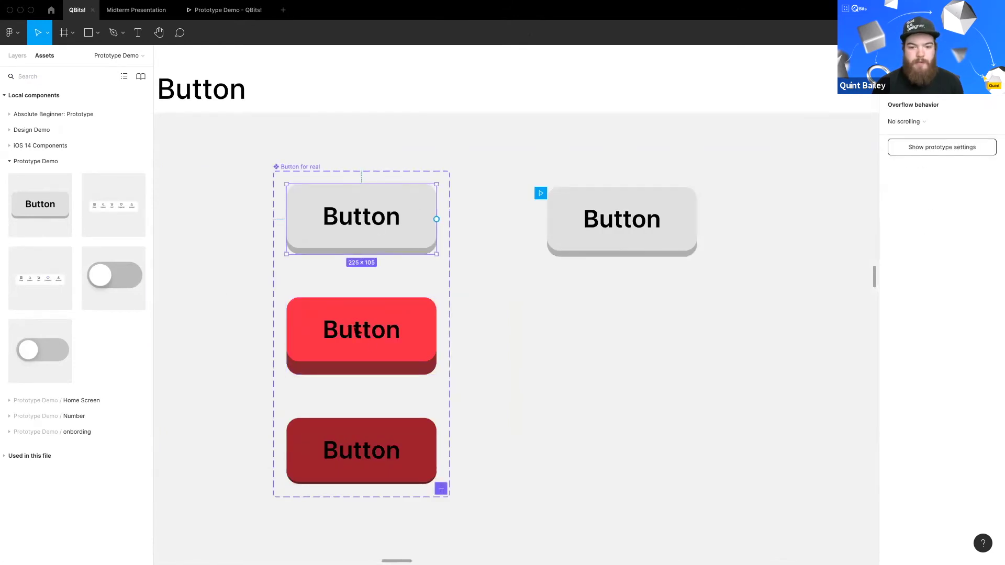
double_click(366, 330)
left_click(361, 450, "shift")
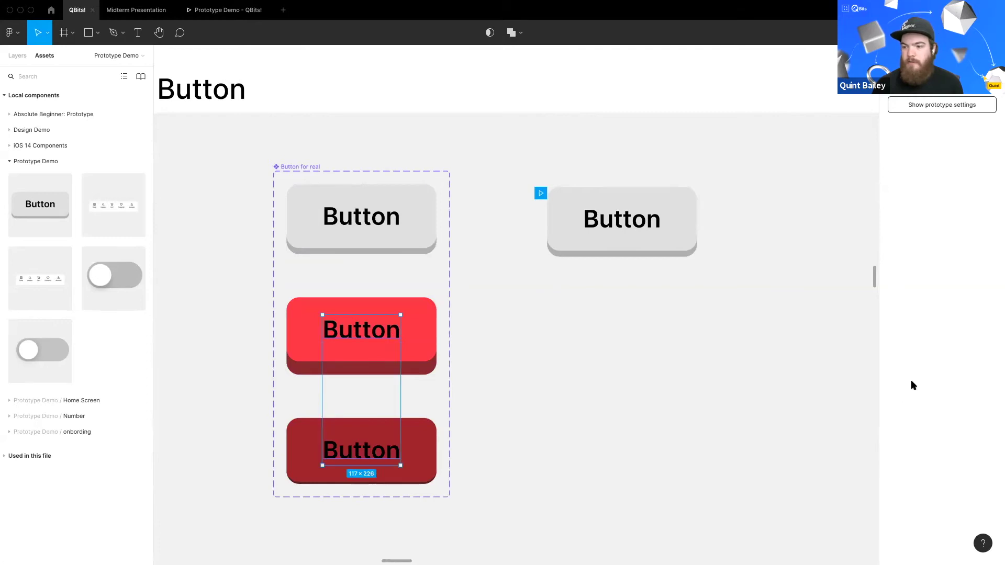
left_click(892, 399)
type("ffffff")
key("Return")
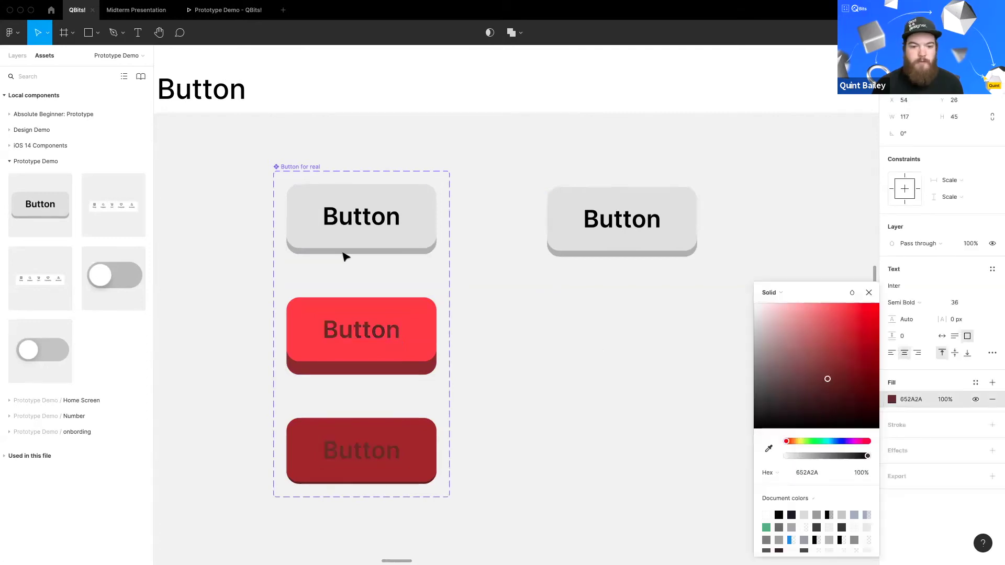
left_click(346, 272)
Step: Connect the grey button variant to the bright red variant with a Change to interaction triggered While hovering
left_click(438, 223)
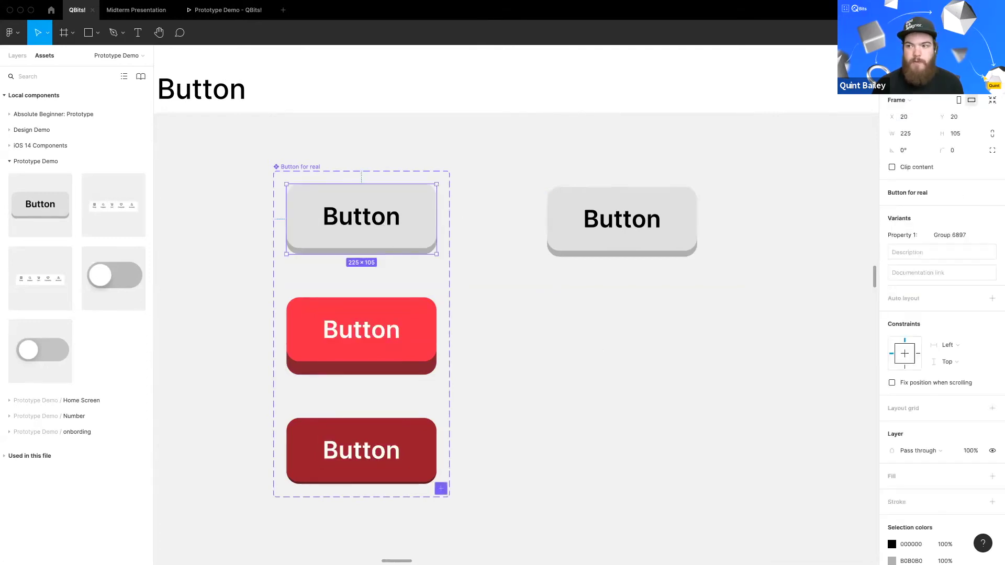
key("shift+e")
left_click_drag(436, 219, 399, 339)
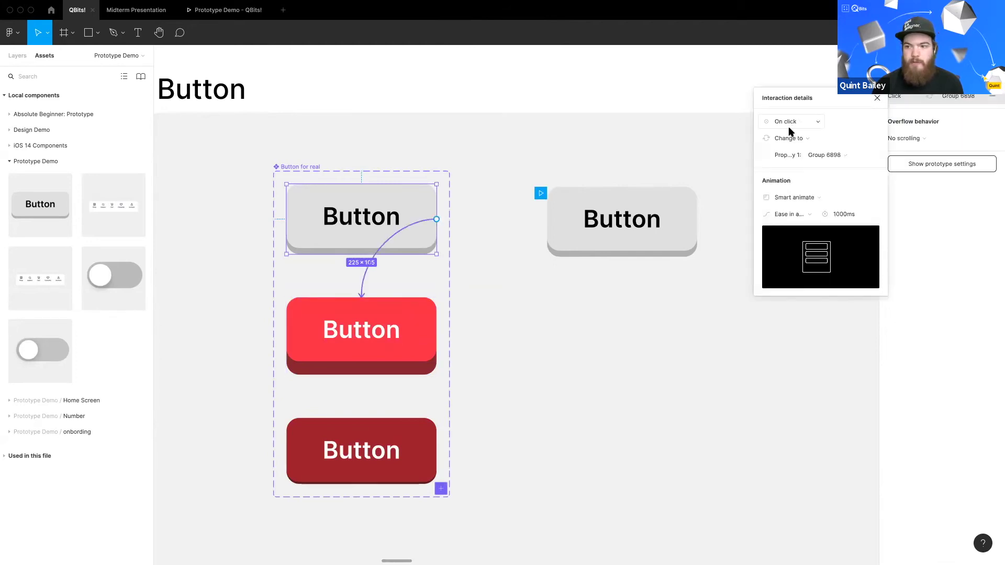
left_click(788, 127)
left_click(792, 147)
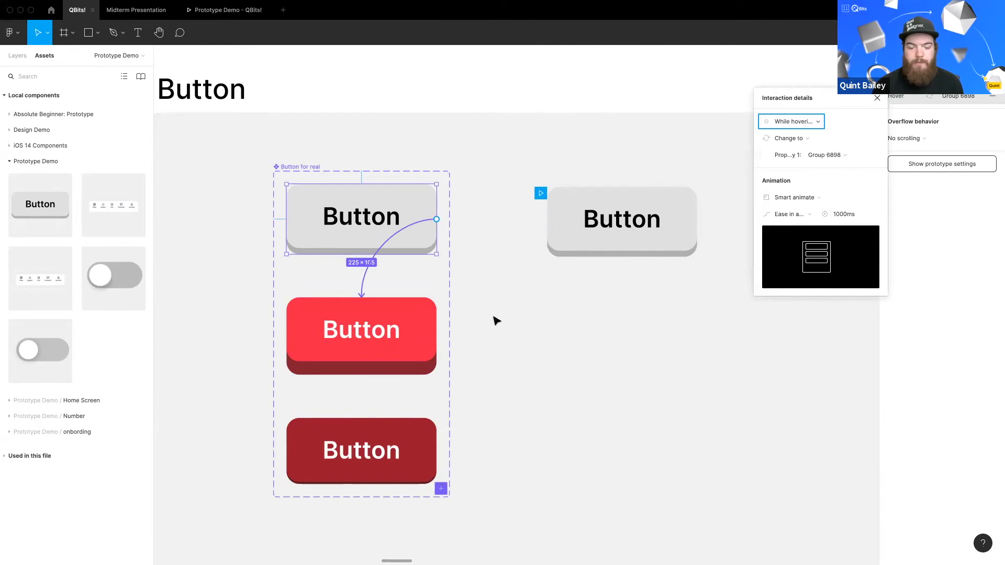
Step: Link the bright red variant to the dark red variant with a While pressing interaction
left_click(434, 342)
left_click_drag(379, 438, 378, 440)
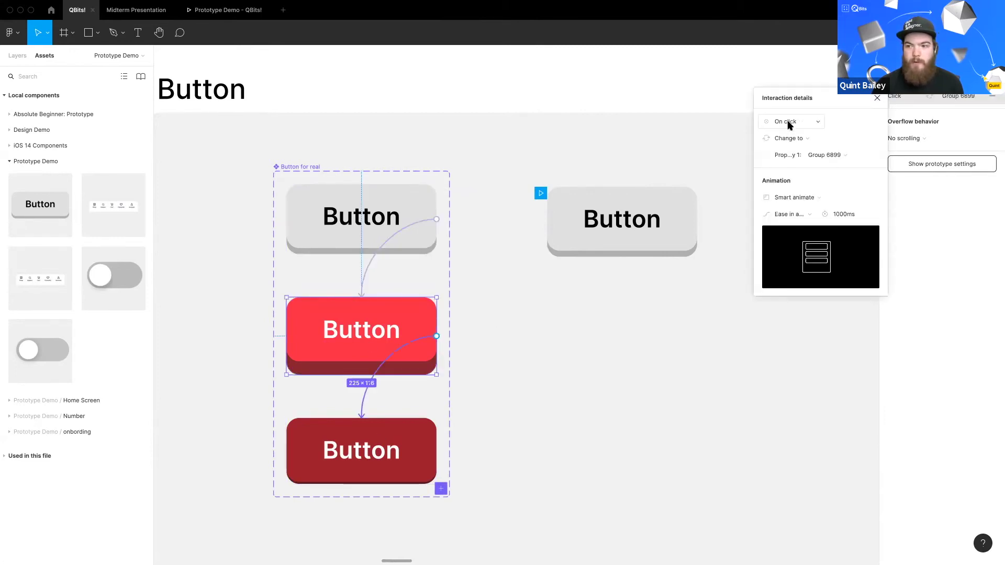
left_click(790, 125)
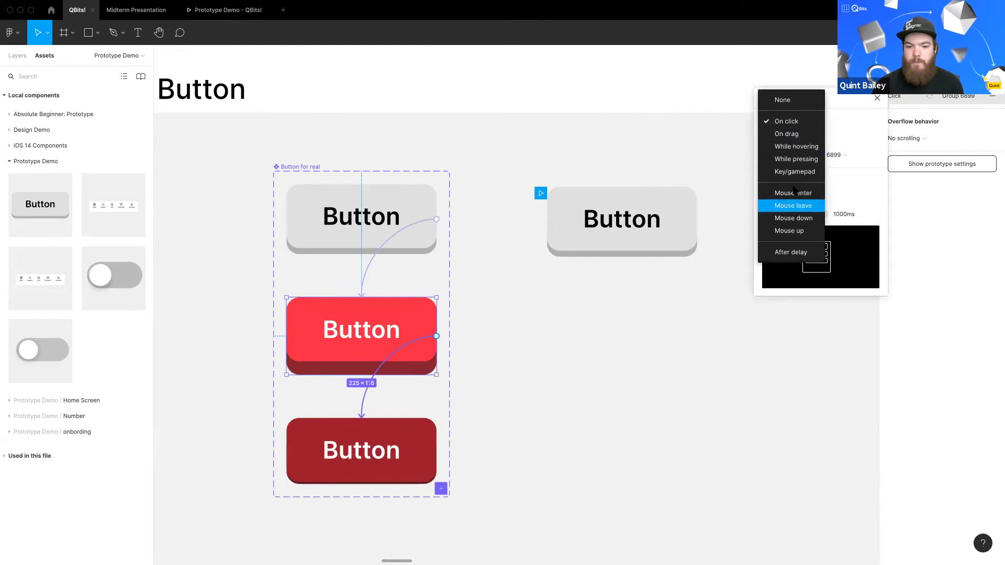
left_click(794, 160)
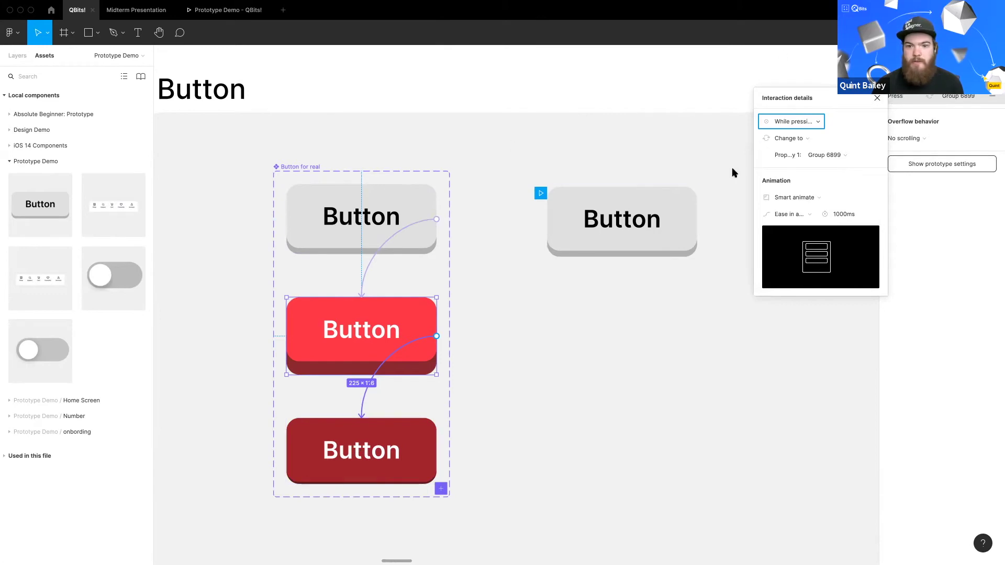
Step: Test the button's hover and press animation in the prototype preview and return to the design file
key("ctrl+Tab")
left_click(485, 298)
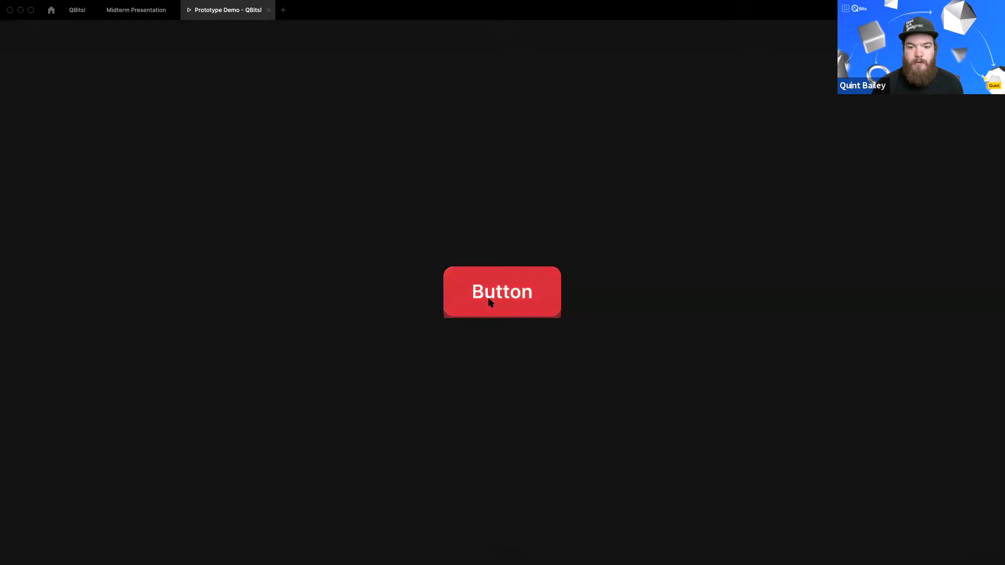
left_click(489, 302)
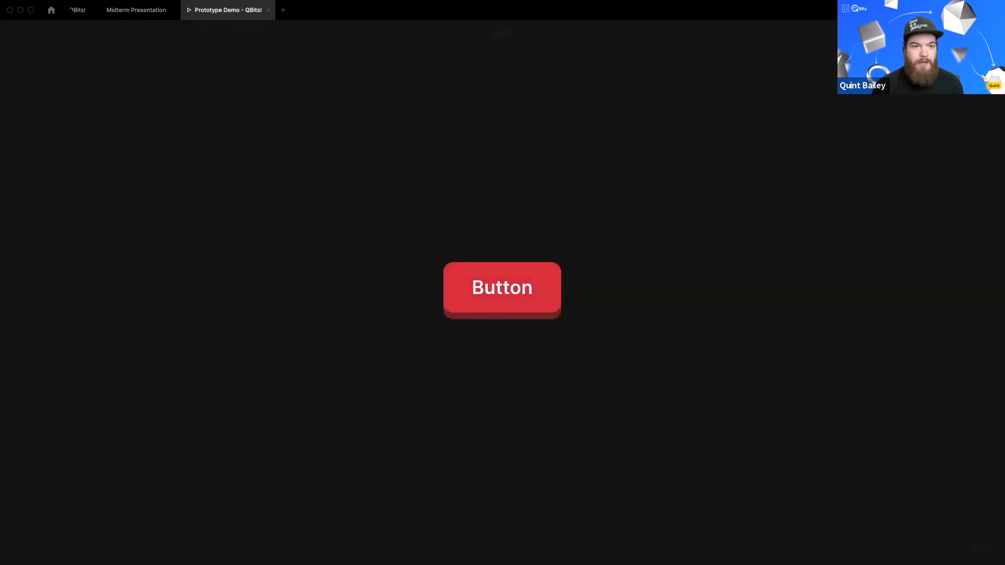
key("ctrl+Tab")
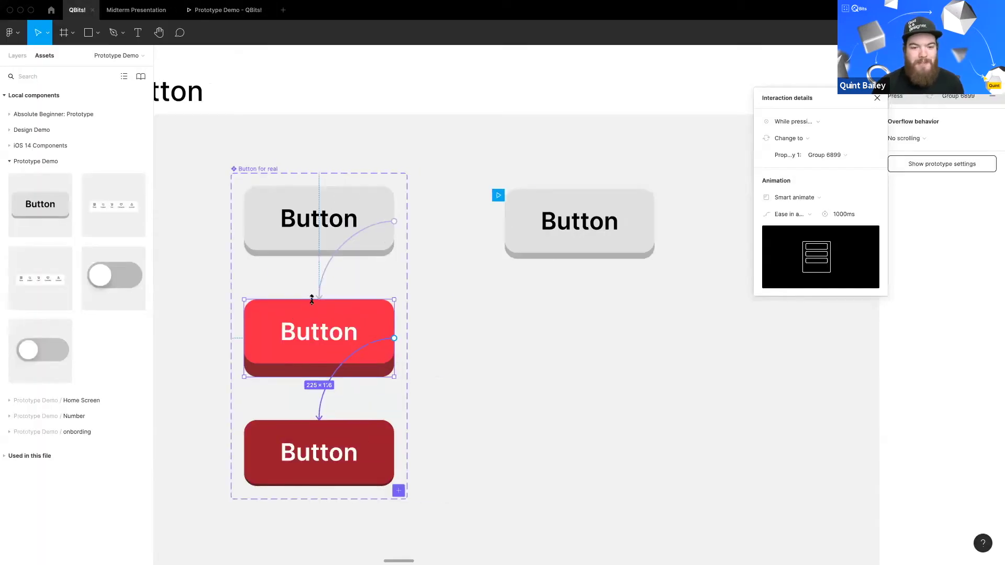
Step: Compare the three button variants and look up the grey variant's height in its design properties
left_click(287, 251)
left_click(299, 359)
left_click(298, 453)
left_click(301, 303)
left_click(307, 233)
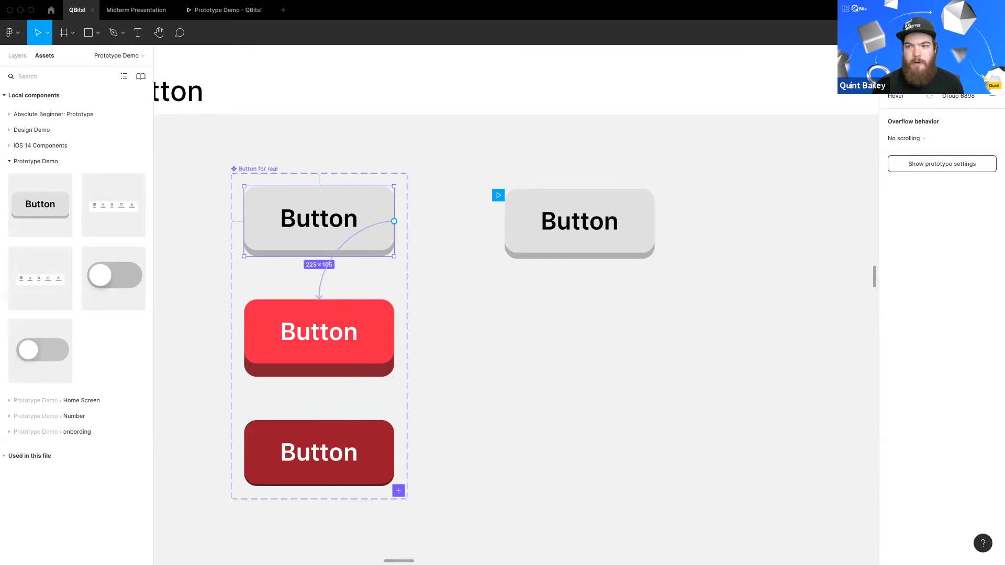
left_click(896, 56)
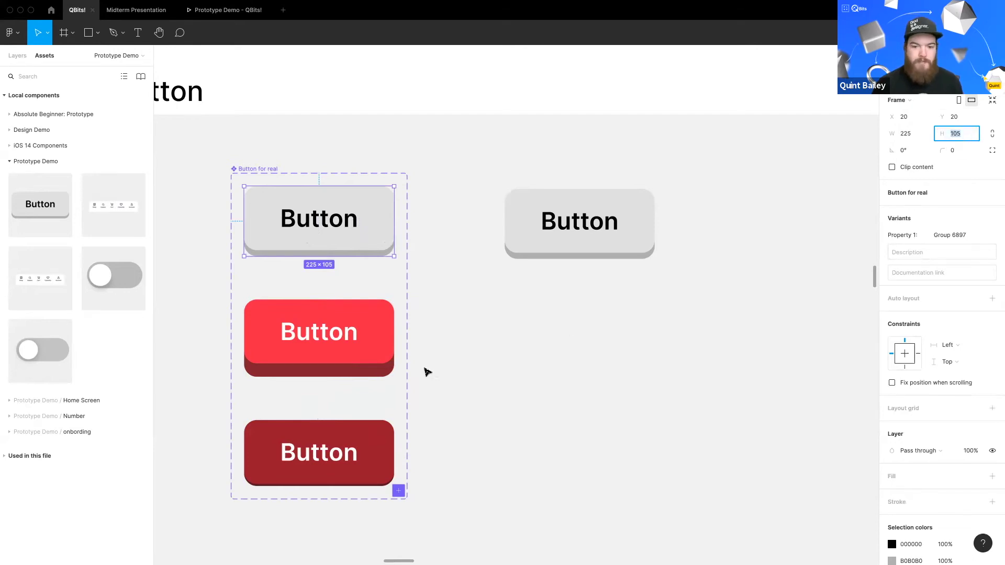
Step: Try to set the height of the bright red and dark red variants to 105, and undo the resizing
left_click(352, 349)
type("105")
left_click(336, 455)
left_click(327, 454)
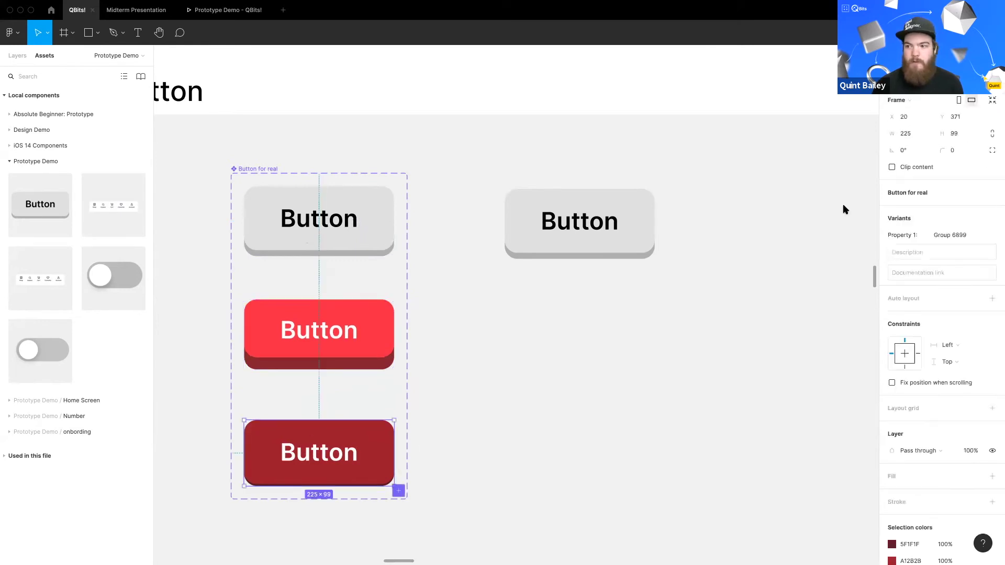
type("105")
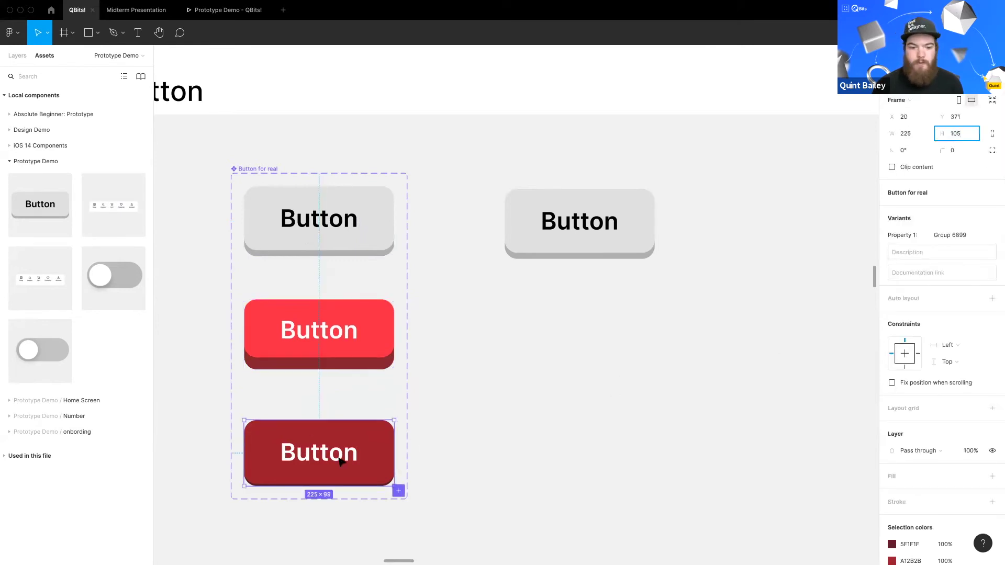
left_click(341, 461)
left_click(369, 477)
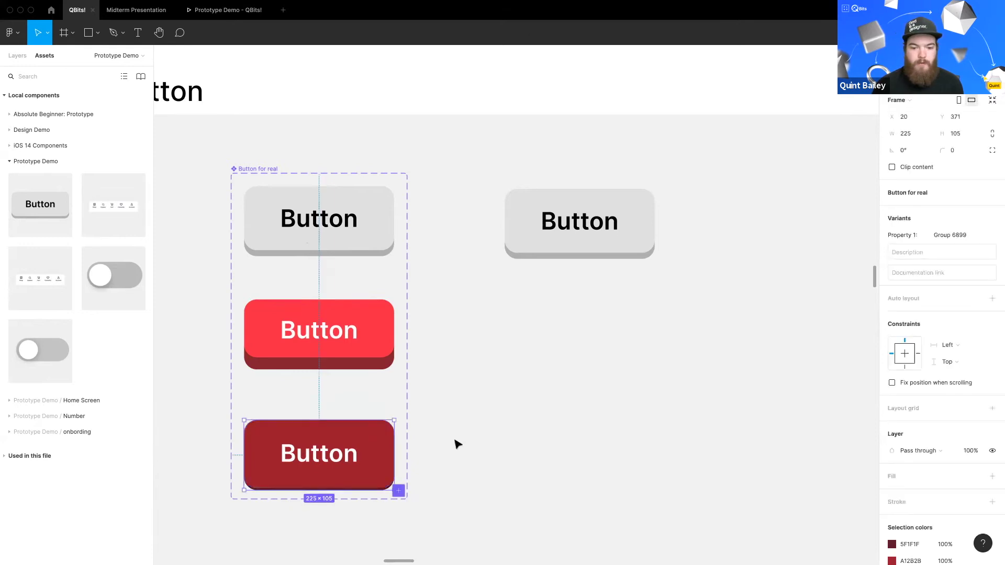
left_click(438, 441)
left_click(352, 347)
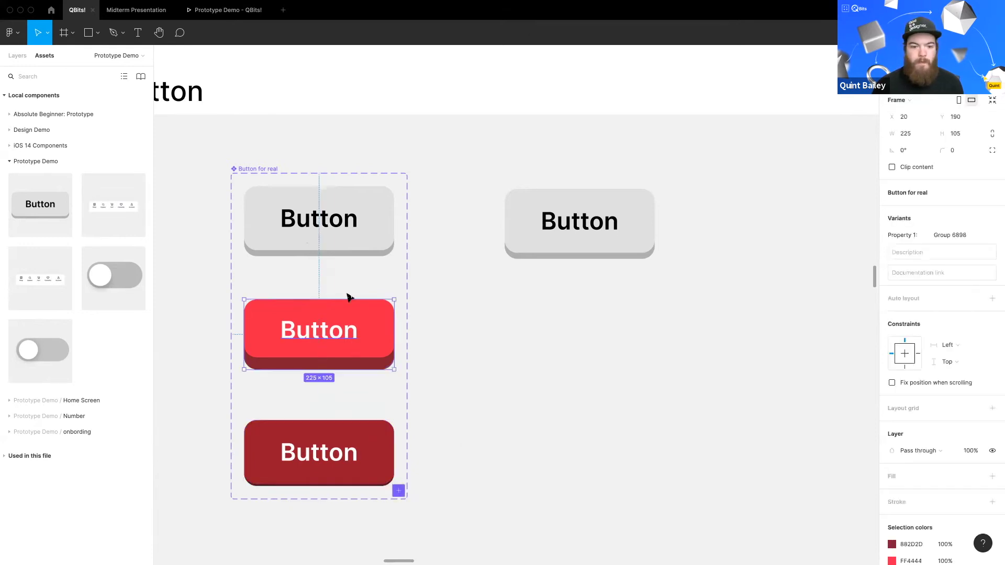
key("super+z")
Step: Set the constraints of all layers inside the bright red variant to Left and Top
double_click(372, 372)
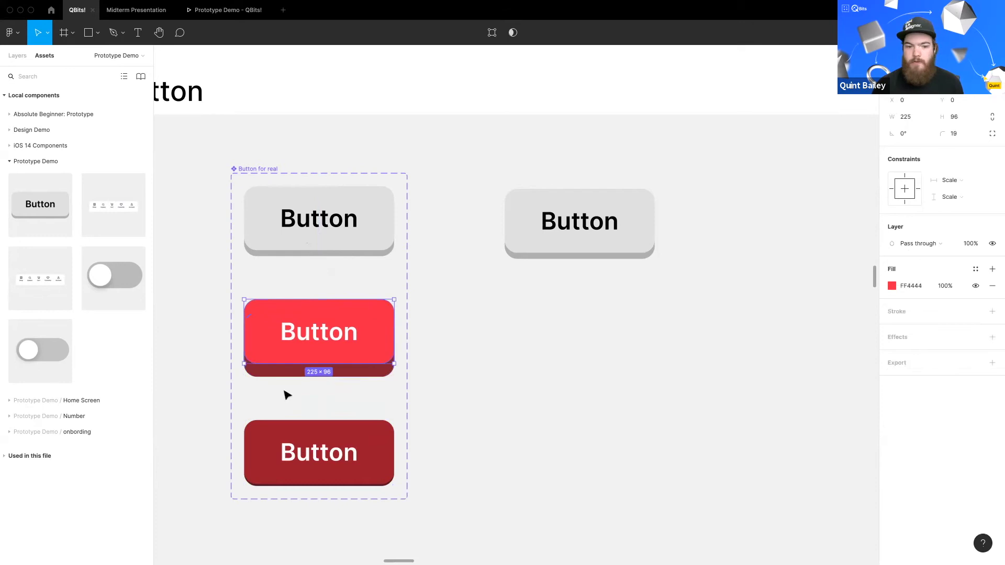
key("super+a")
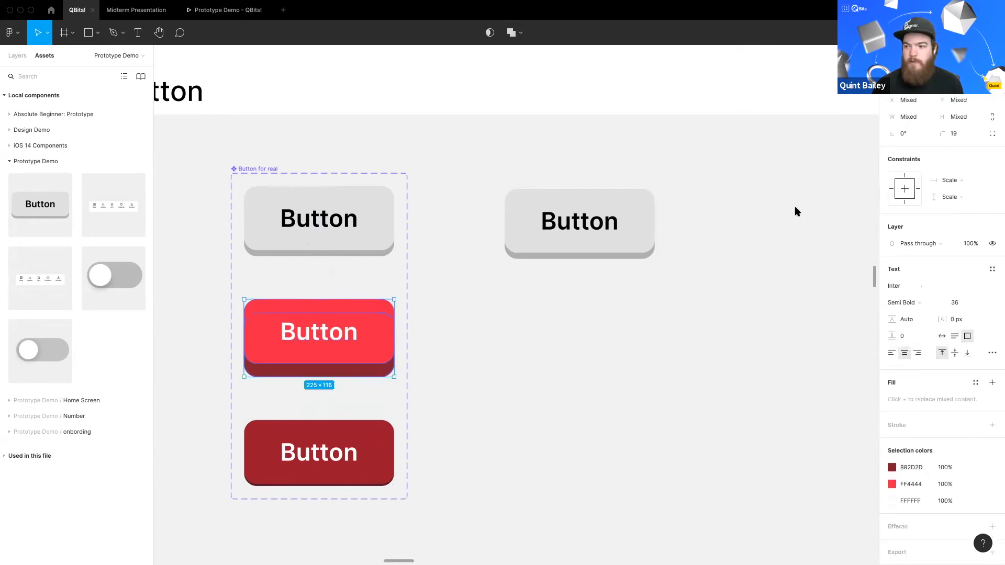
left_click(955, 181)
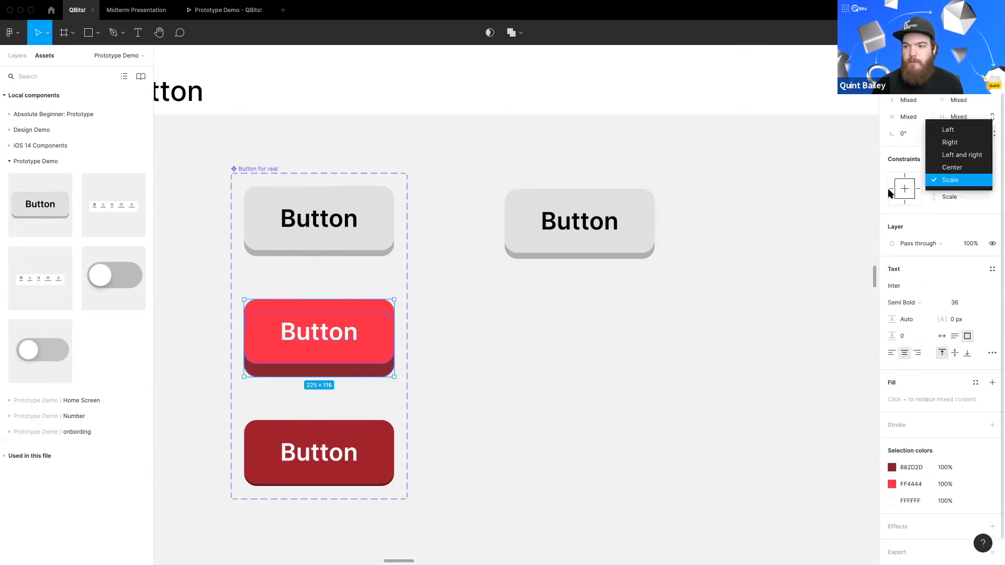
left_click(901, 178)
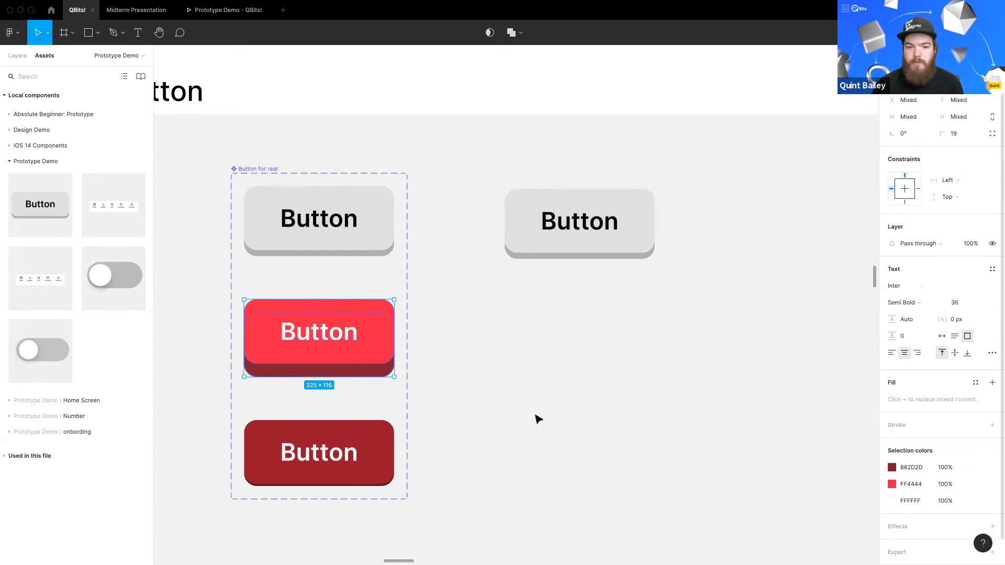
key("Escape")
Step: Set the constraints of all layers inside the dark red variant to Left and Top
left_click(382, 466)
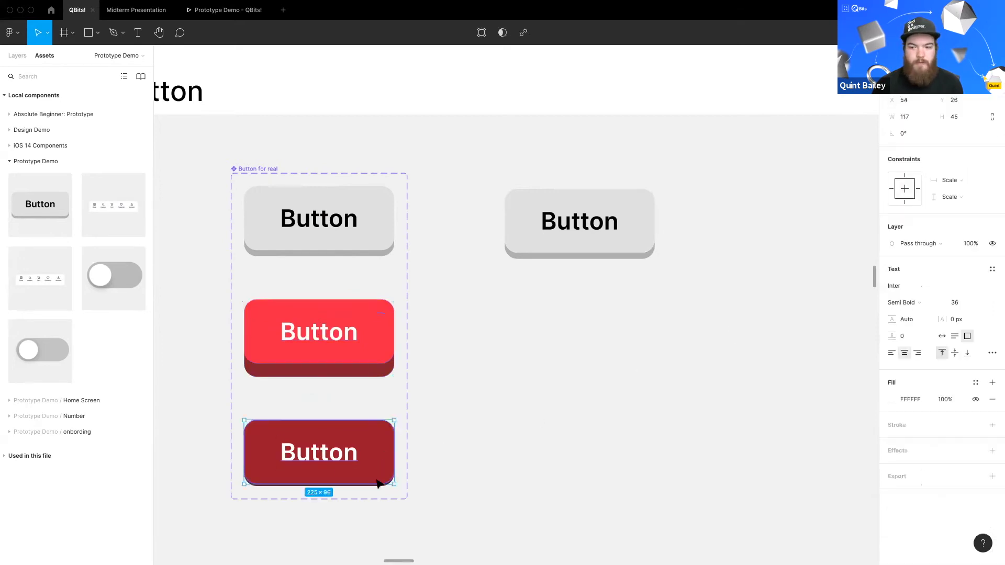
left_click(949, 205)
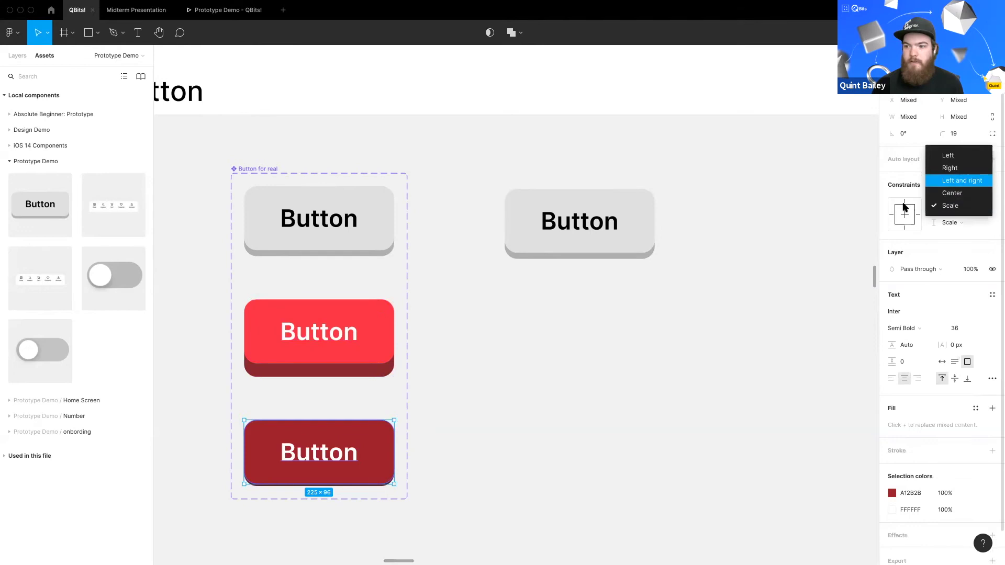
scroll(395, 424, "up", 10)
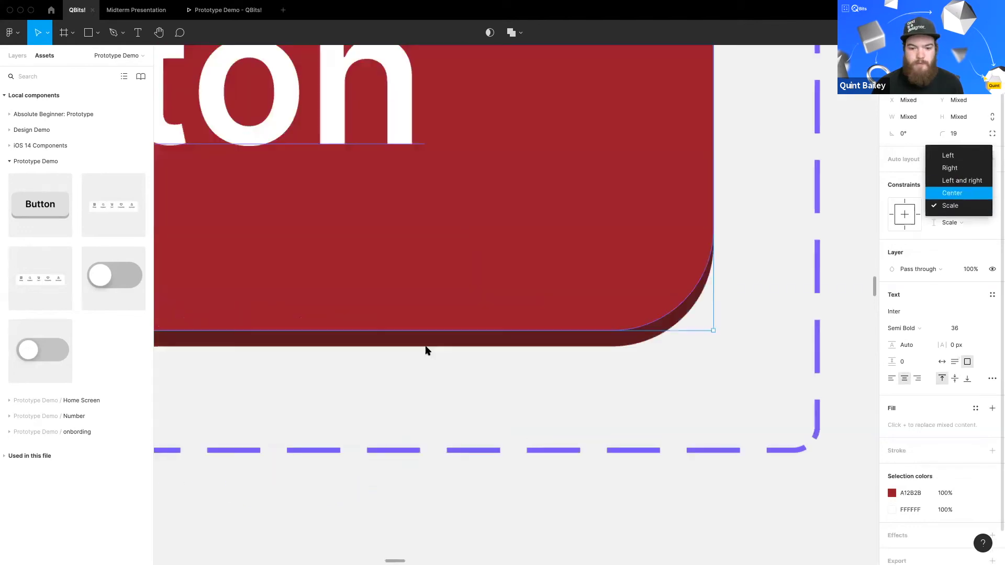
key("Escape")
scroll(449, 330, "down", 8)
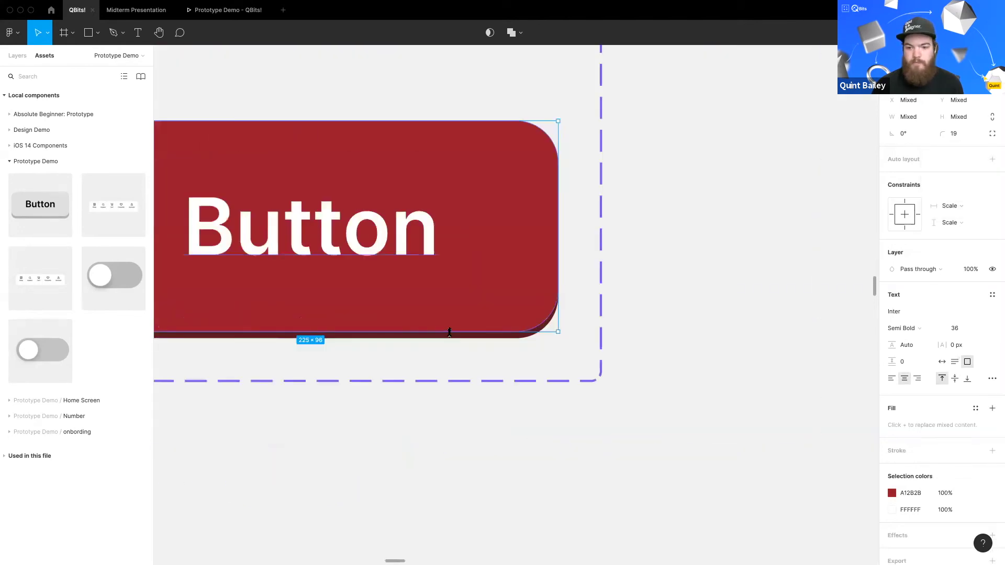
scroll(256, 354, "up", 5)
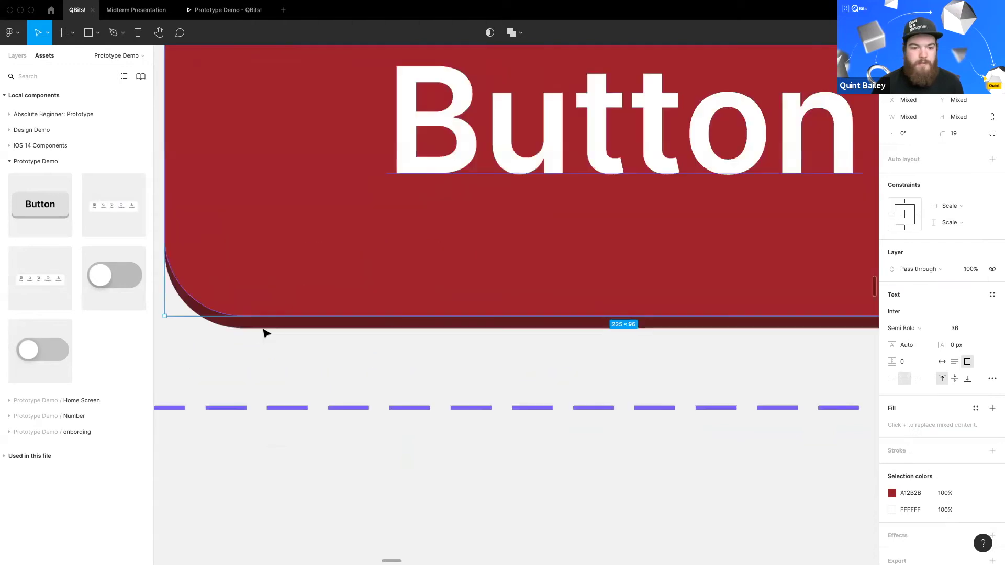
key("super+a")
scroll(335, 374, "down", 8)
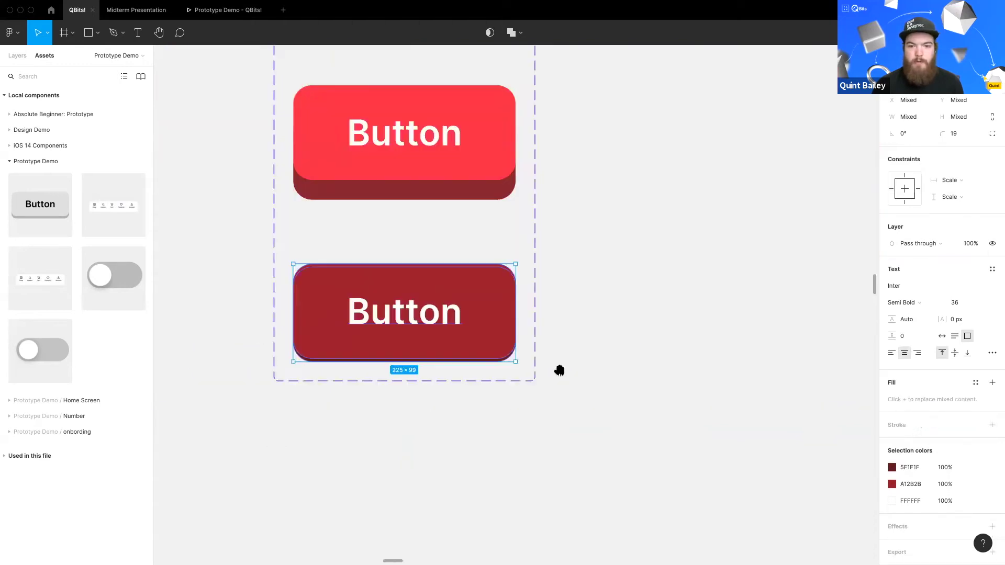
left_click(947, 181)
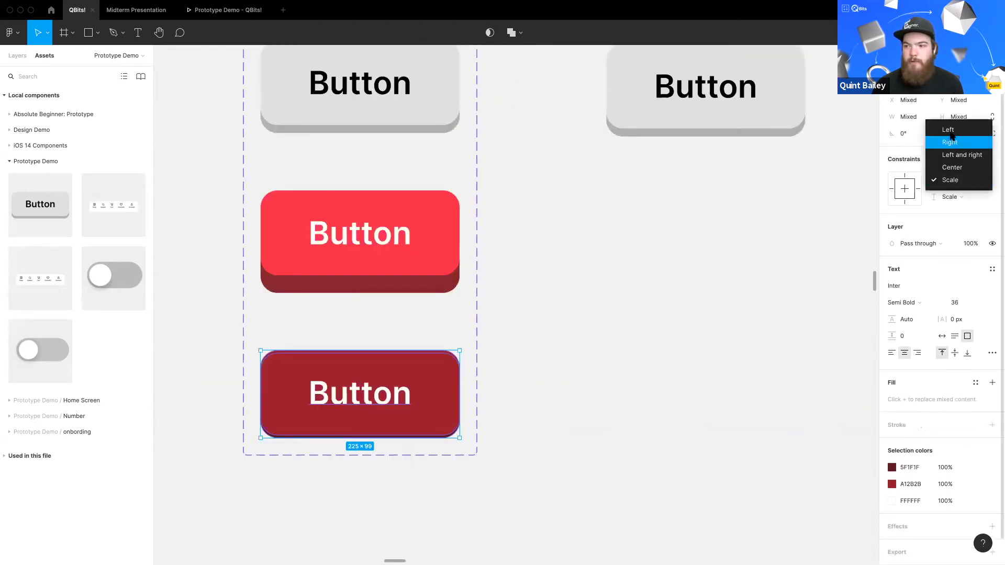
left_click(948, 130)
left_click(948, 197)
left_click(957, 147)
left_click(590, 267)
Step: Set the constraints of all layers inside the grey variant to Left and Top
scroll(393, 215, "up", 3)
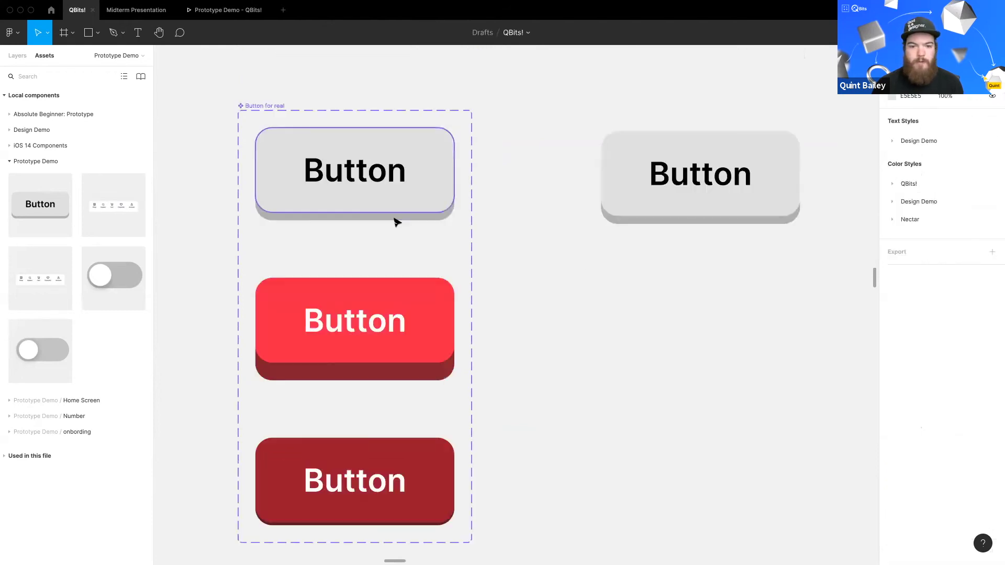
left_click(393, 218)
key("super+a")
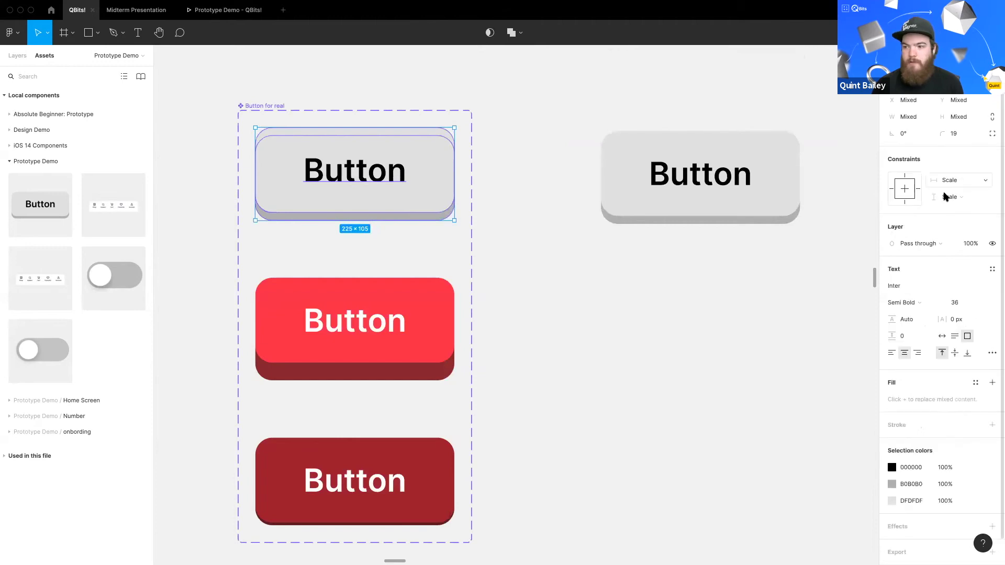
left_click(947, 181)
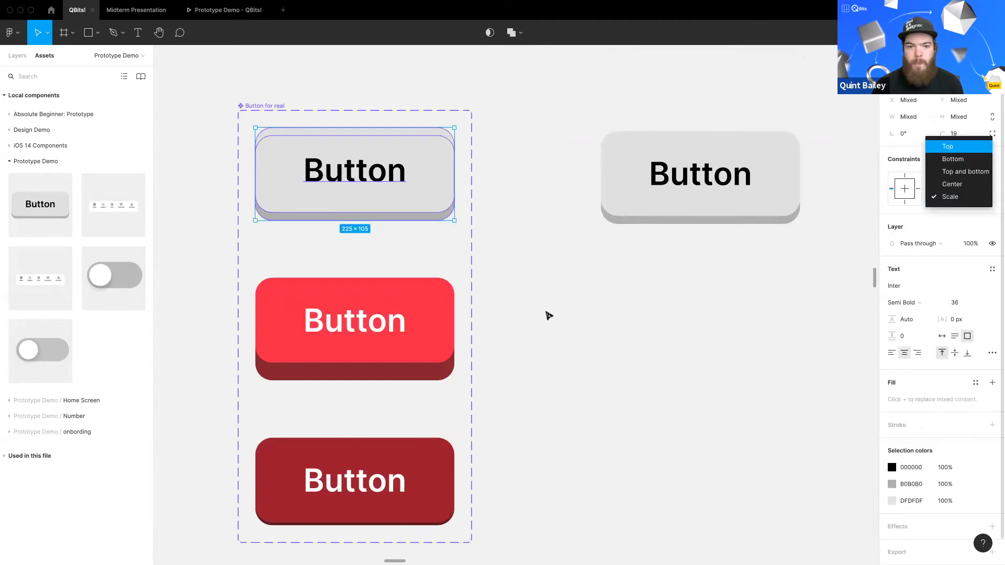
left_click(548, 314)
Step: Set the bright red variant's frame height to 105
left_click(410, 326)
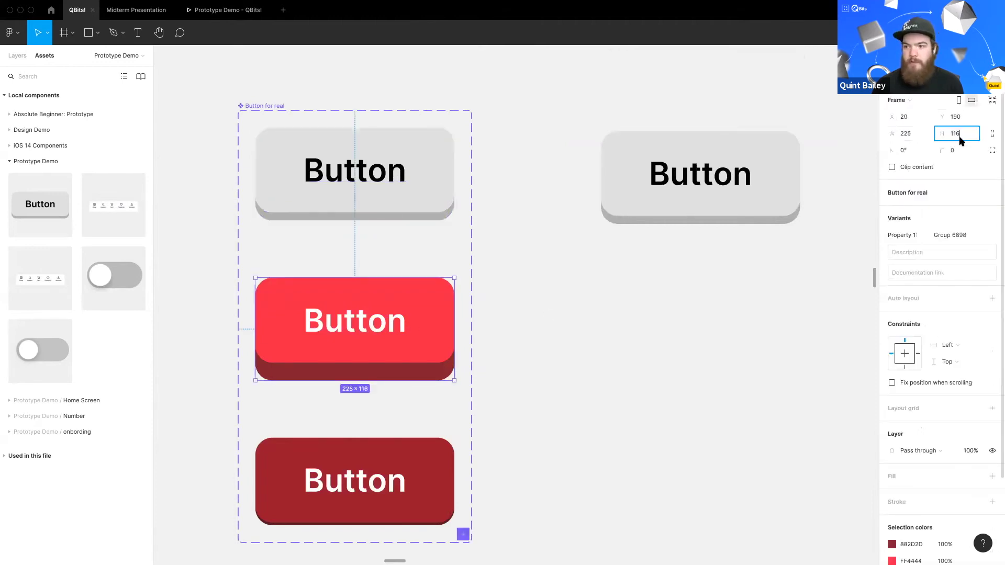
type("105")
key("Return")
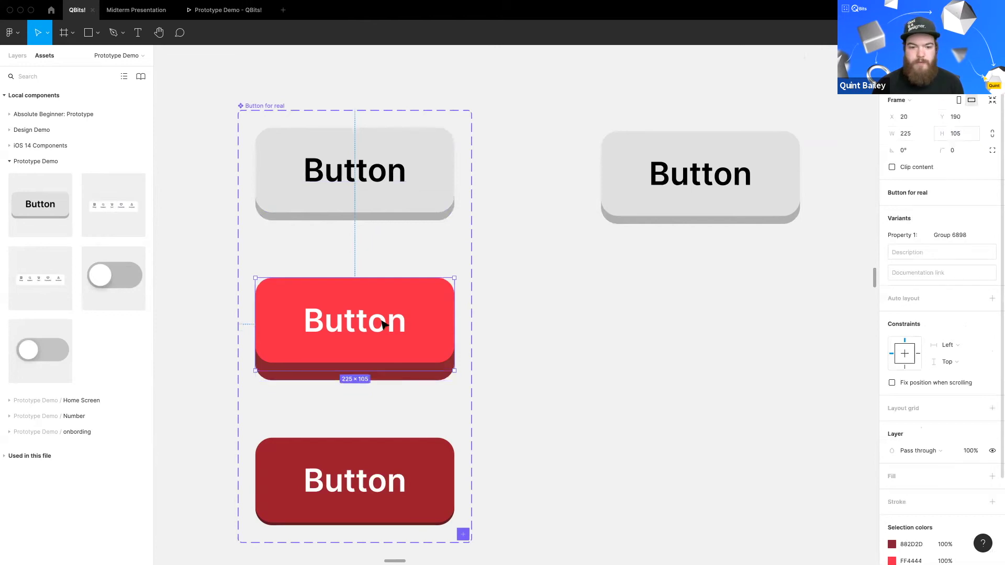
Step: Set the dark red variant's frame height to 105
scroll(413, 404, "down", 2)
left_click(413, 404)
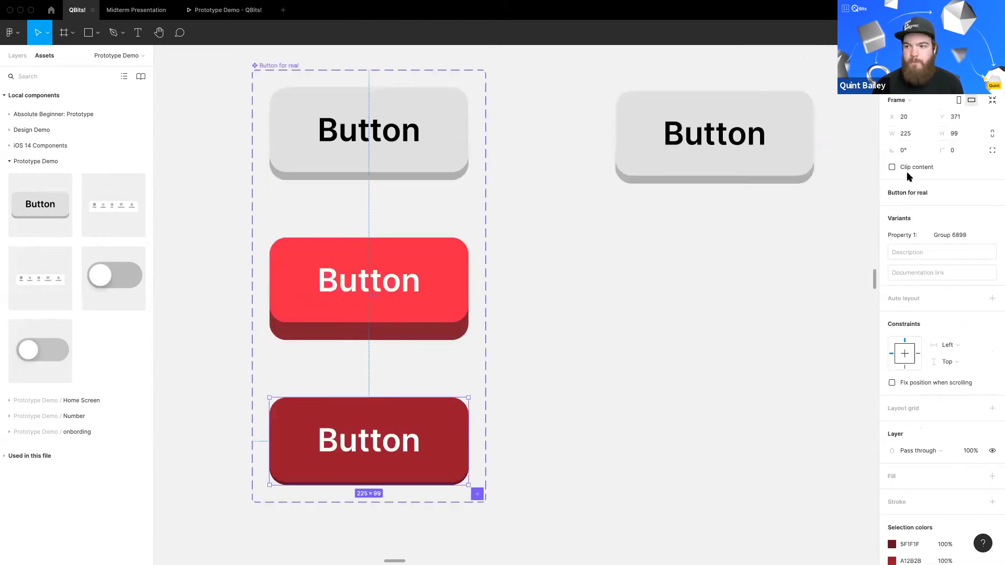
left_click(959, 132)
type("105")
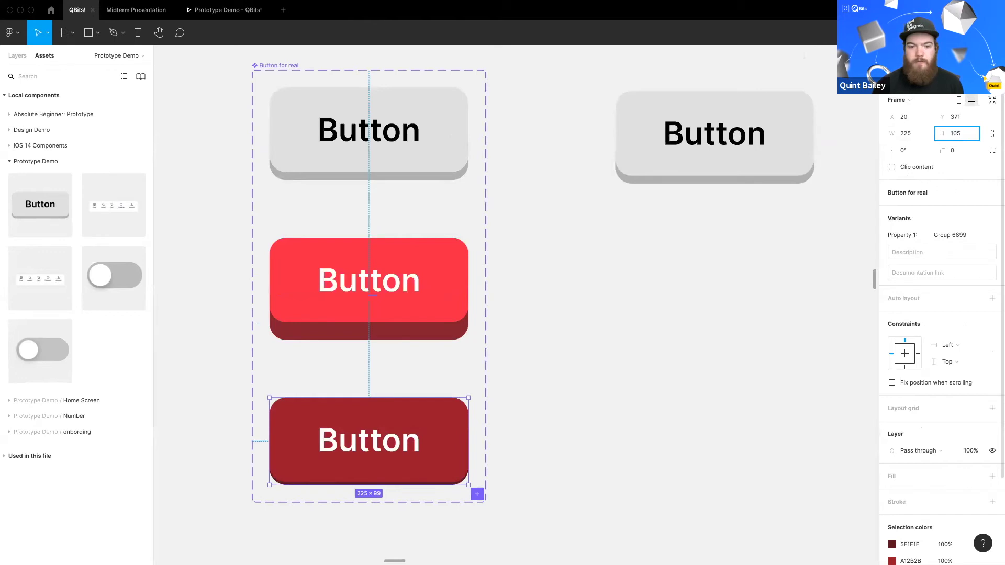
key("Return")
left_click(604, 440)
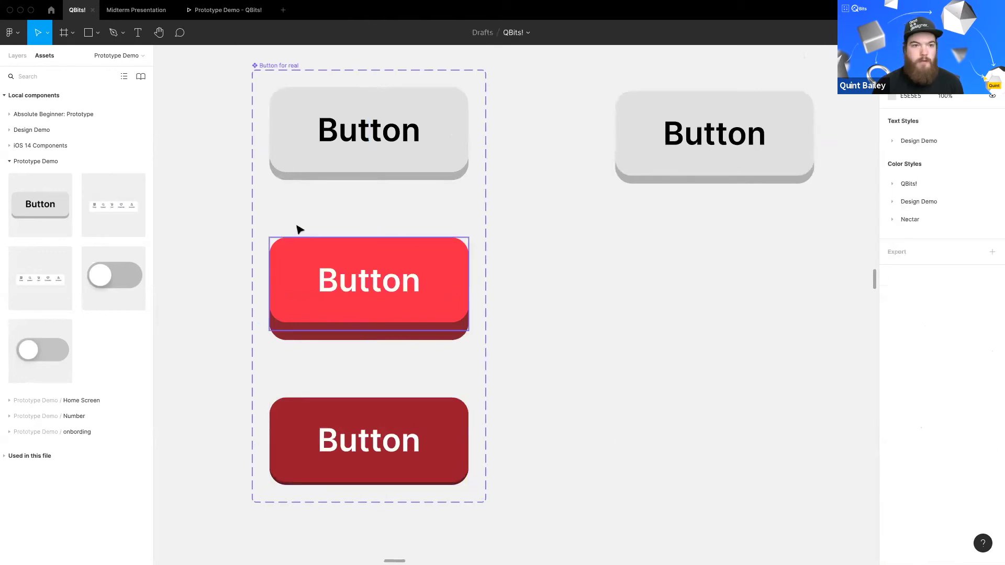
Step: Check the resized button's animation in the prototype preview and return to the design file
left_click(225, 10)
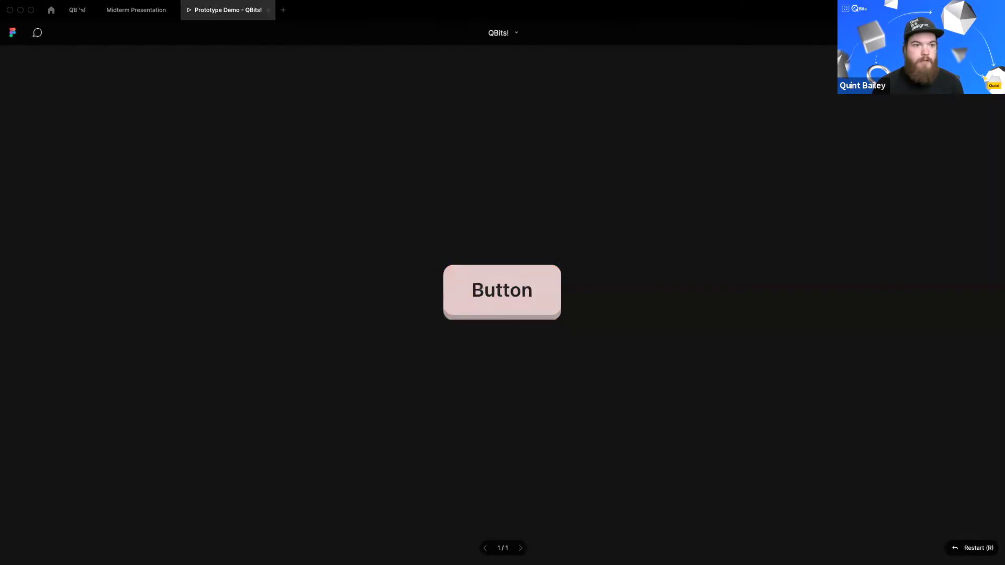
left_click(77, 10)
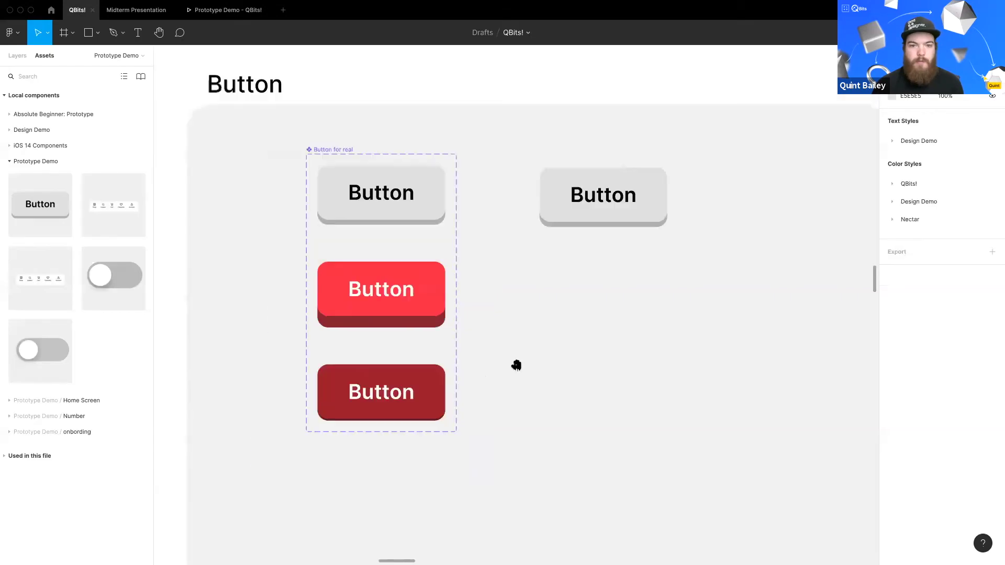
Step: Draw a frame around the standalone grey button instance beside the component set
left_click_drag(516, 365, 380, 434)
key("f")
mouse_move(363, 198)
left_mouse_down()
mouse_move(596, 377)
mouse_move(559, 331)
left_mouse_up()
left_click(560, 379)
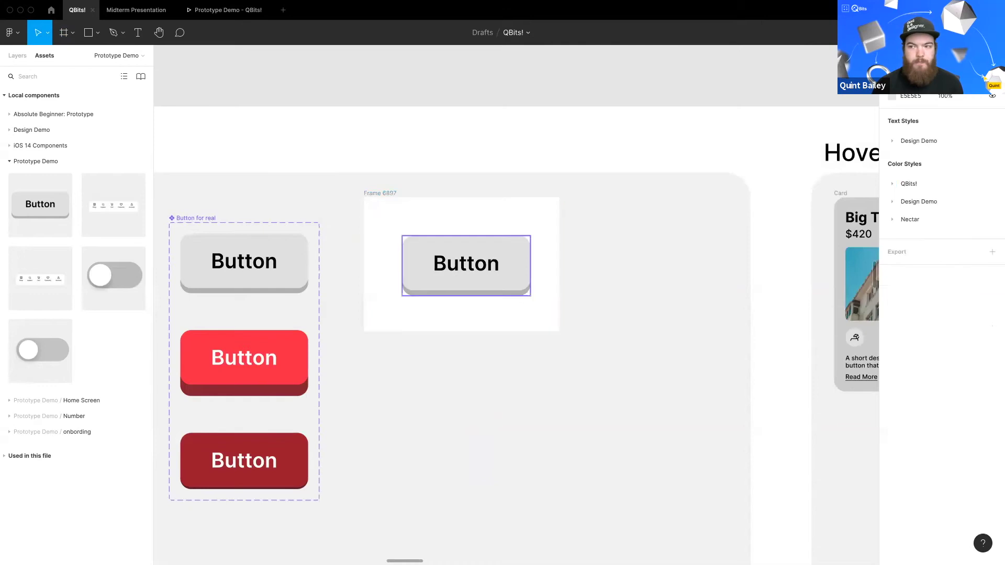
Step: Test the framed button's hover and press behaviour in the prototype preview and return to the design file
left_click(928, 56)
left_click_drag(381, 194, 384, 200)
left_click_drag(468, 273, 466, 267)
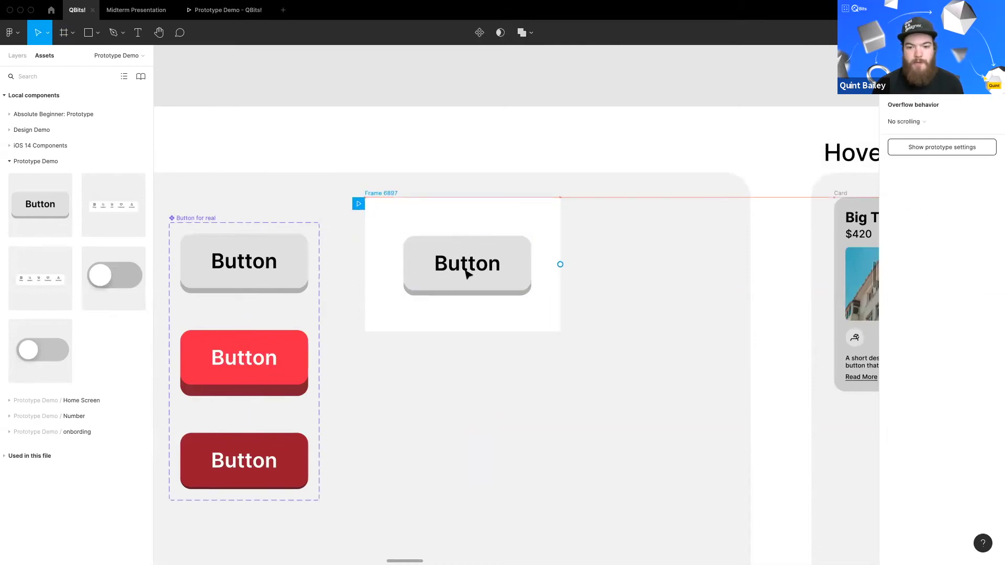
left_click(358, 203)
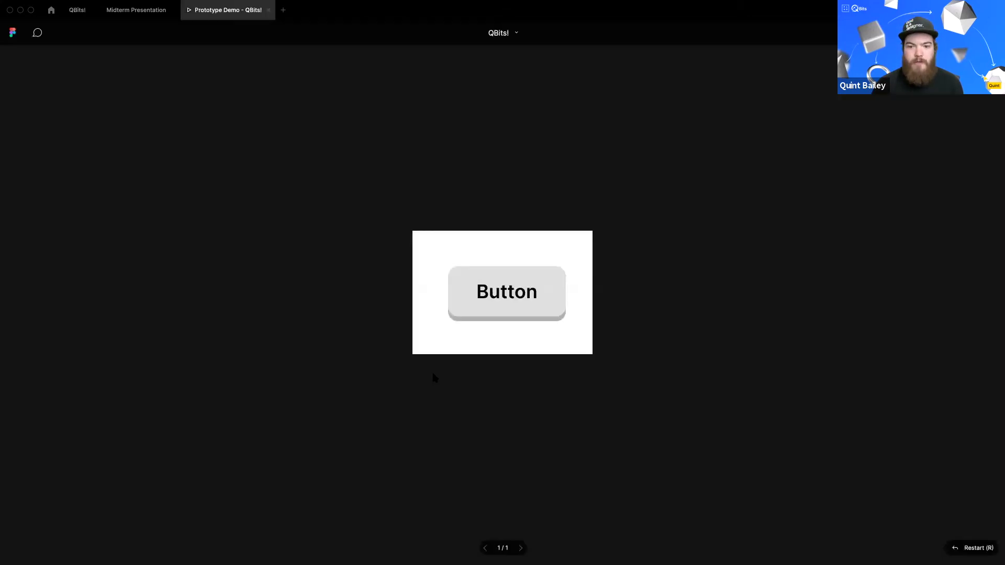
left_click(503, 295)
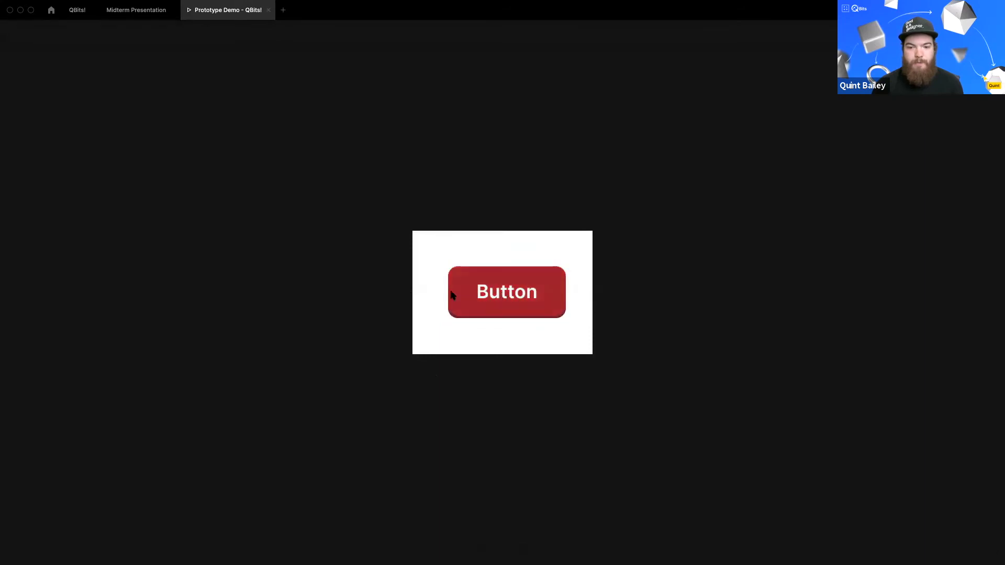
left_click(76, 11)
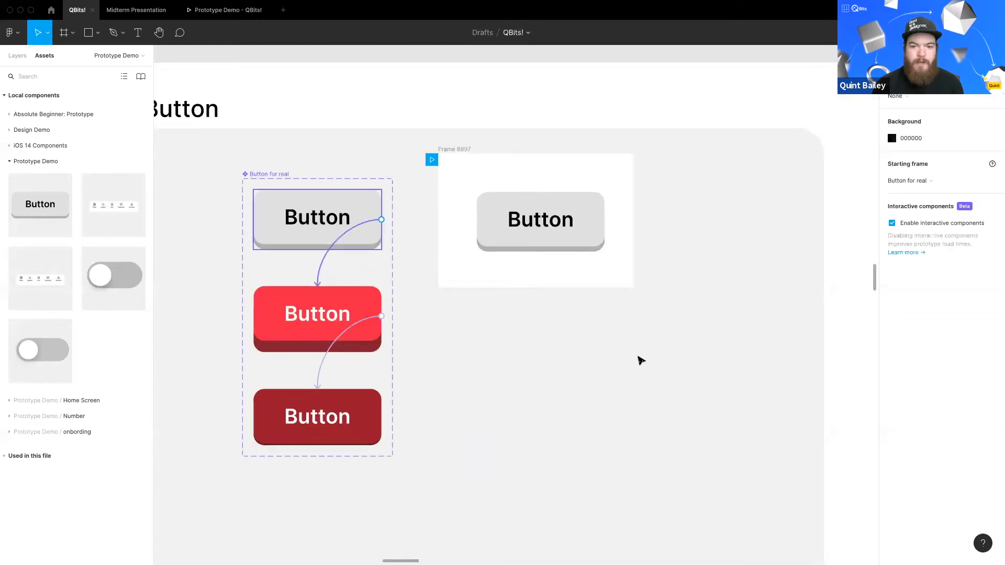
scroll(640, 360, "right", 6)
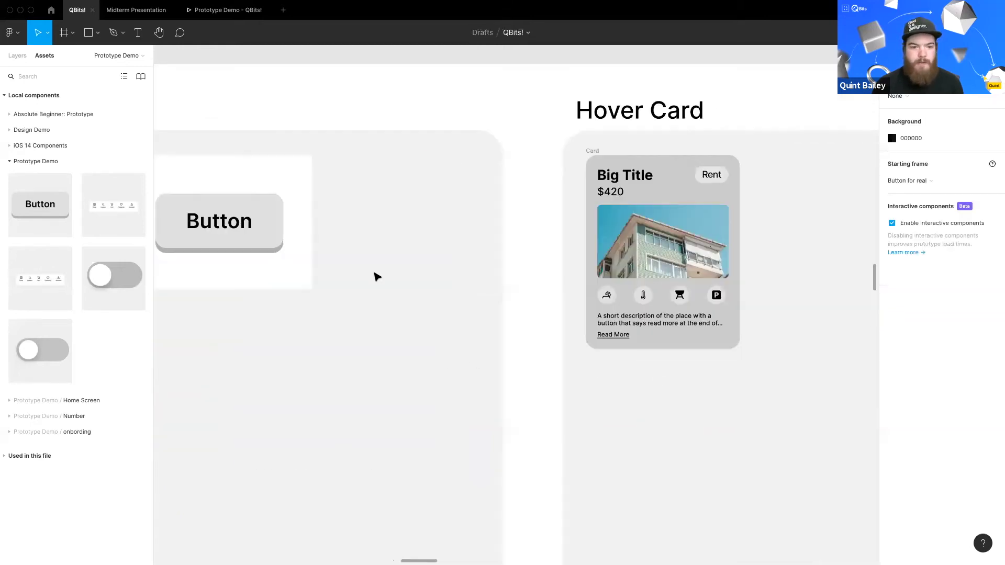
scroll(444, 367, "right", 7)
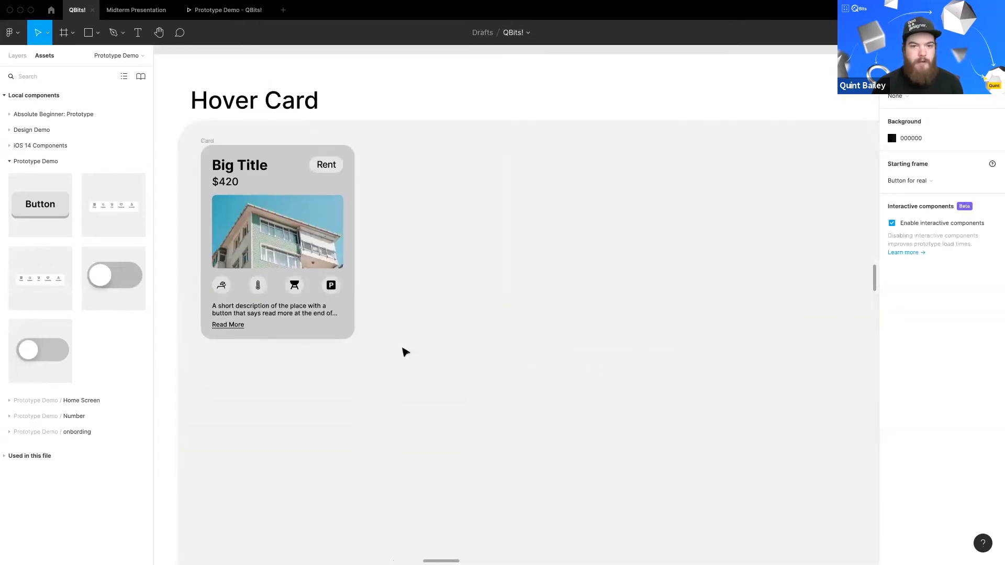
scroll(430, 365, "down", 1)
left_click_drag(413, 323, 372, 321)
scroll(372, 320, "up", 2)
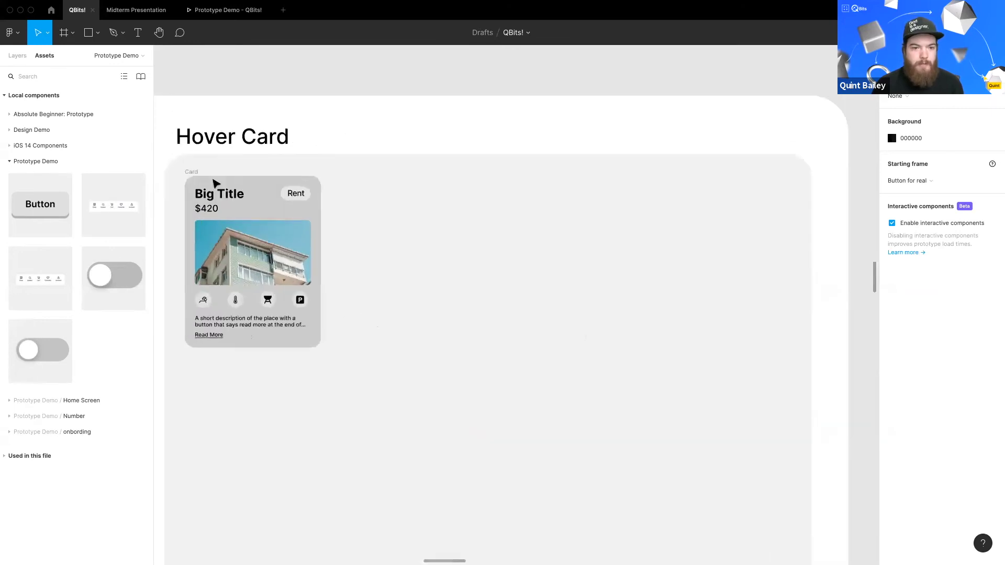
scroll(213, 182, "down", 1)
left_click_drag(193, 159, 495, 193)
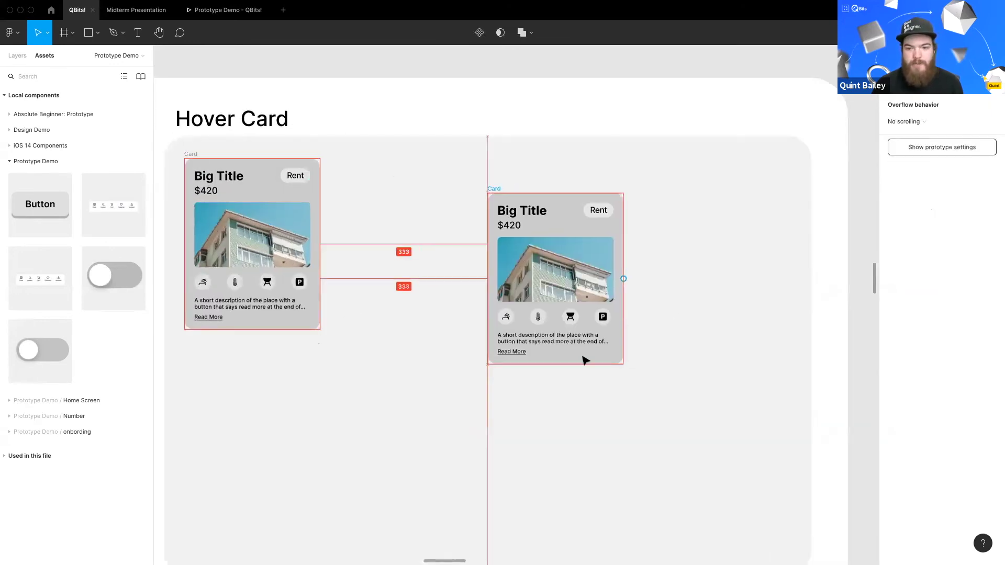
key("Escape")
scroll(471, 298, "up", 1)
scroll(289, 229, "left", 1)
left_click(518, 181)
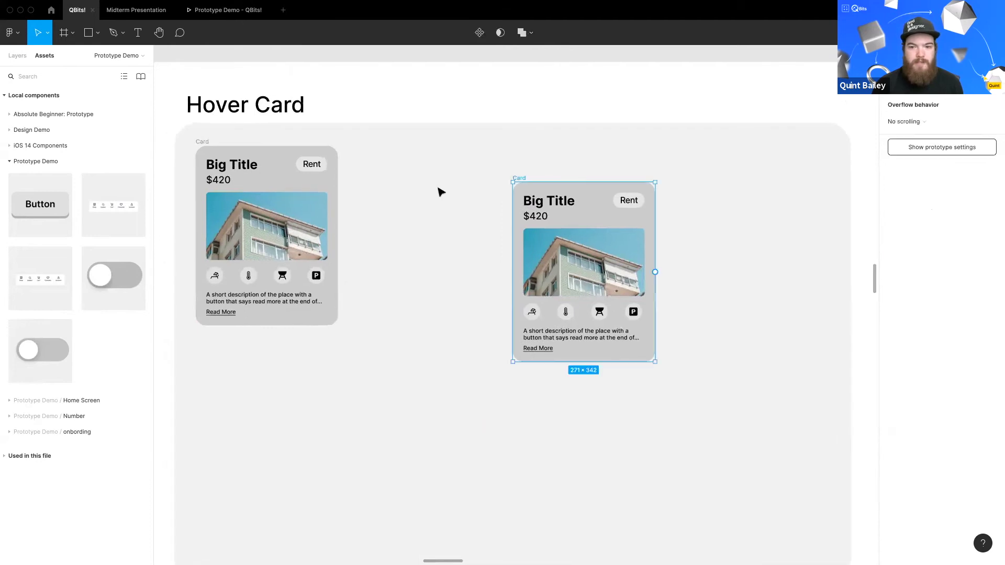
key("Delete")
Step: Turn the card in the Hover Card section into a component and place an instance beside it
left_click(215, 148)
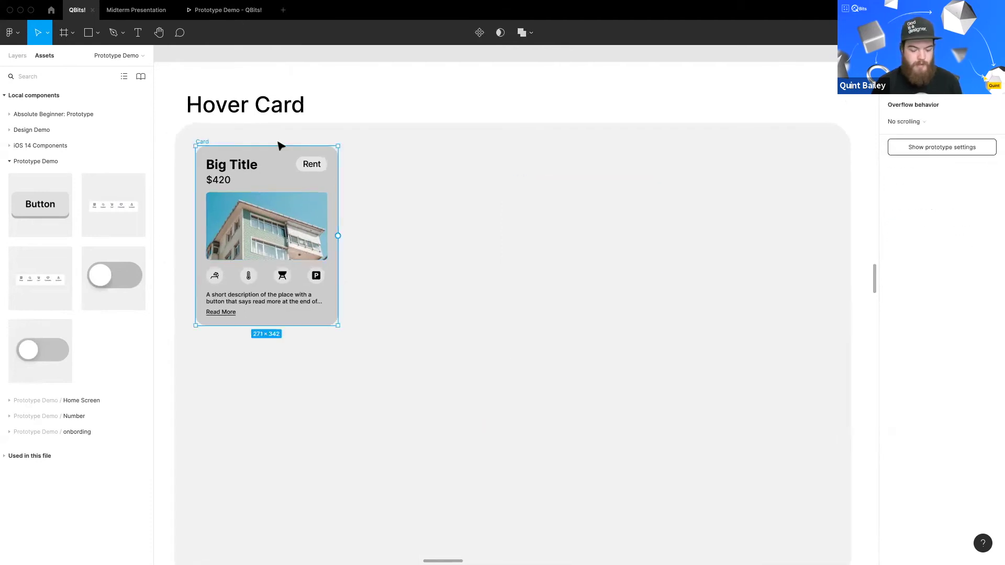
left_click_drag(210, 142, 512, 149)
key("super+z")
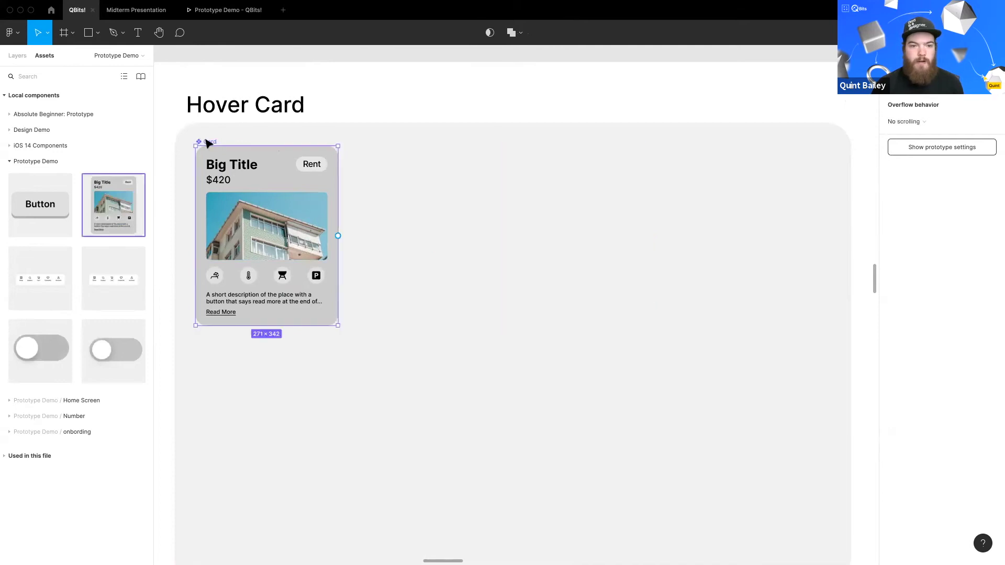
left_click_drag(211, 141, 497, 166)
left_click(406, 240)
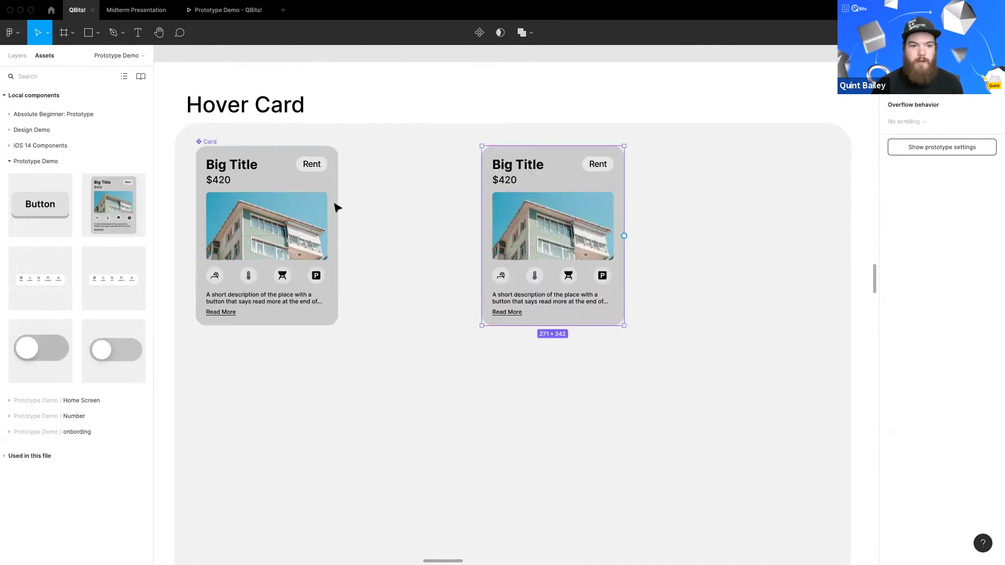
Step: Add a second variant to the main card component
left_click(211, 144)
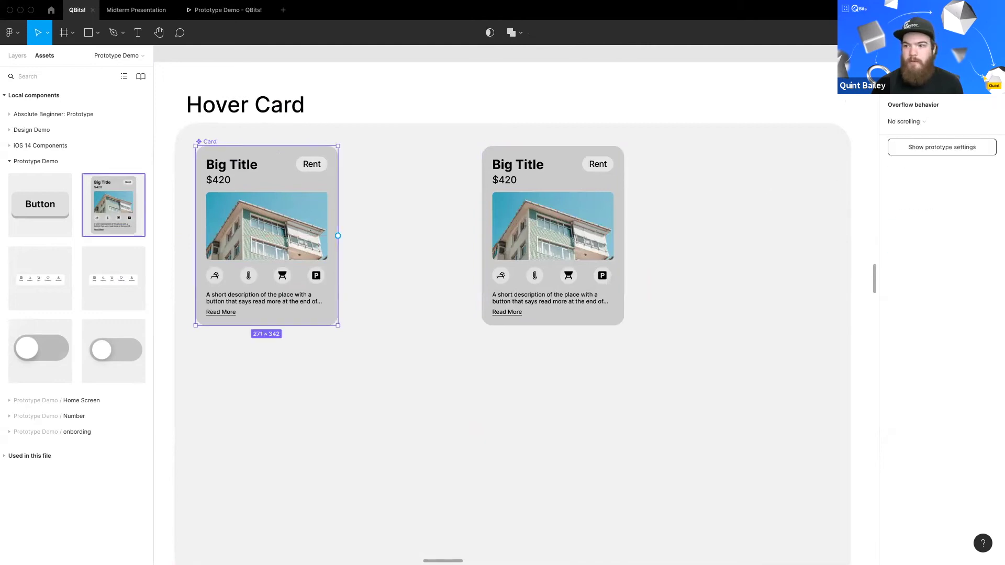
left_click(896, 56)
left_click(992, 255)
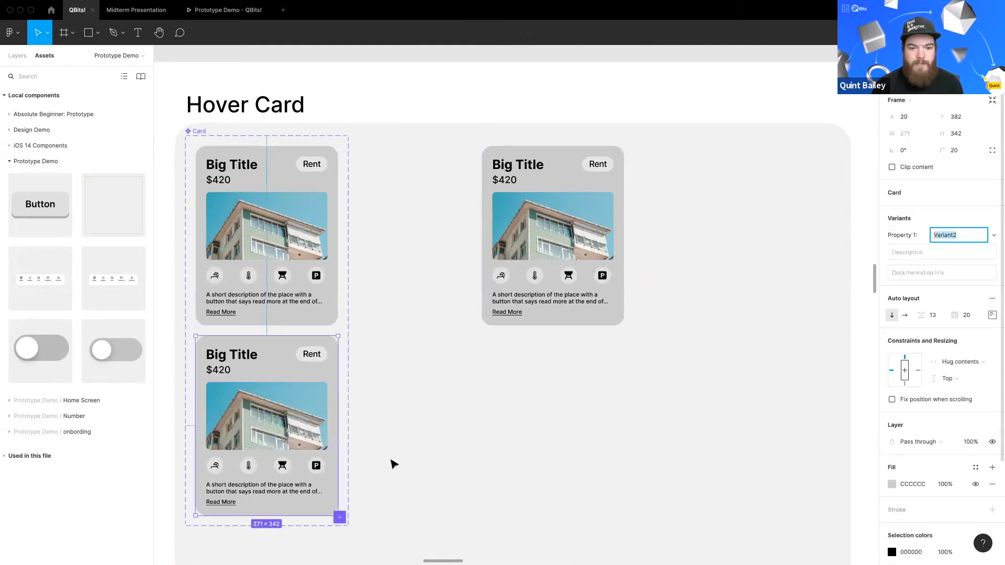
Step: Stretch the second card variant downward to a height of 413
scroll(465, 425, "down", 4)
scroll(465, 425, "left", 4)
left_click(502, 331)
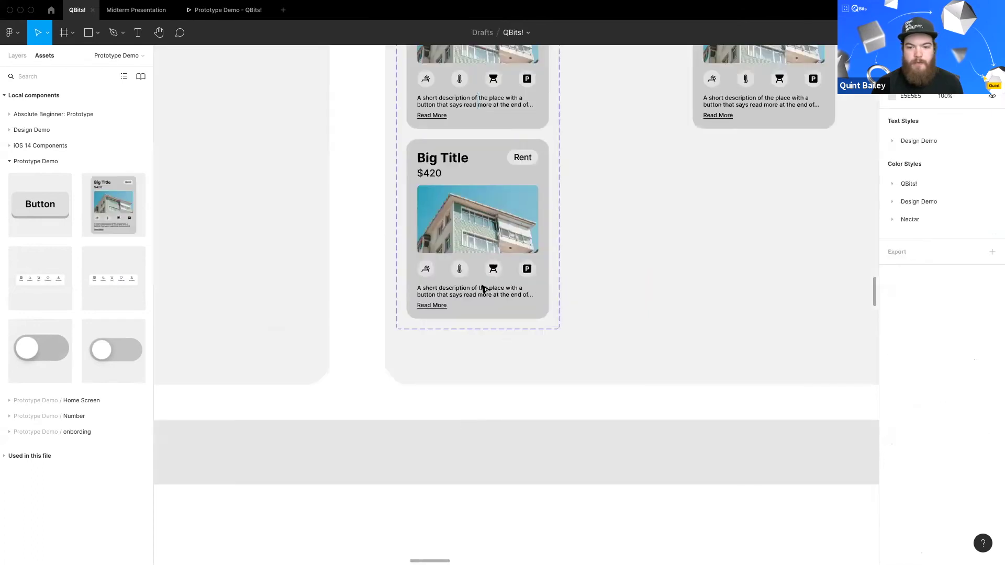
left_click(512, 314)
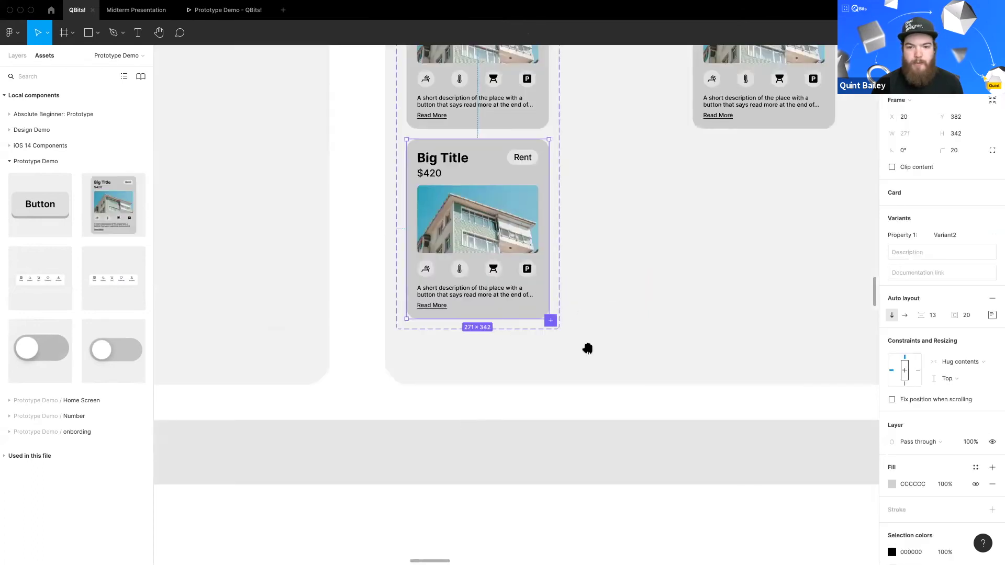
scroll(588, 348, "up", 5)
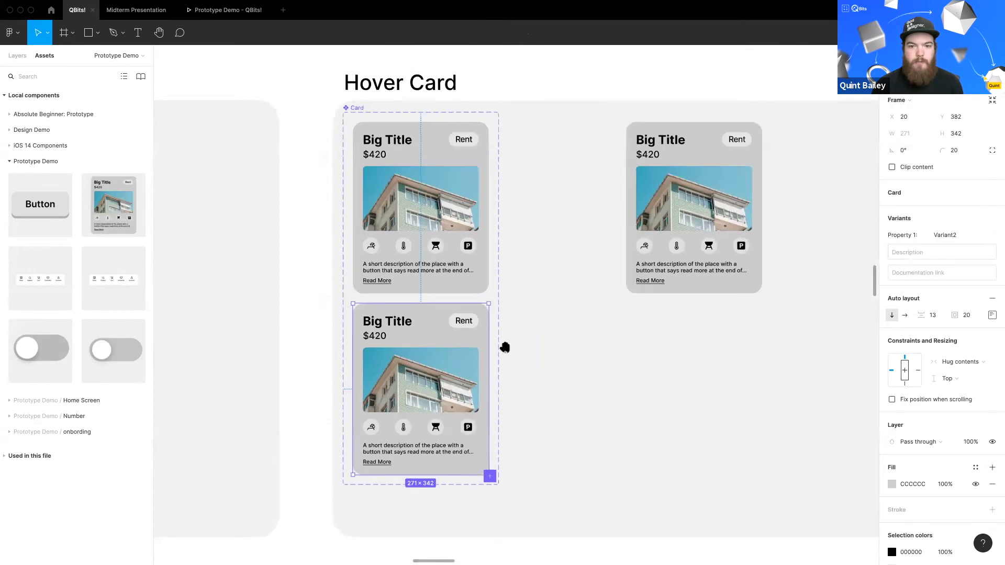
left_click_drag(505, 348, 479, 384)
left_click(329, 146)
left_click_drag(557, 404, 534, 354)
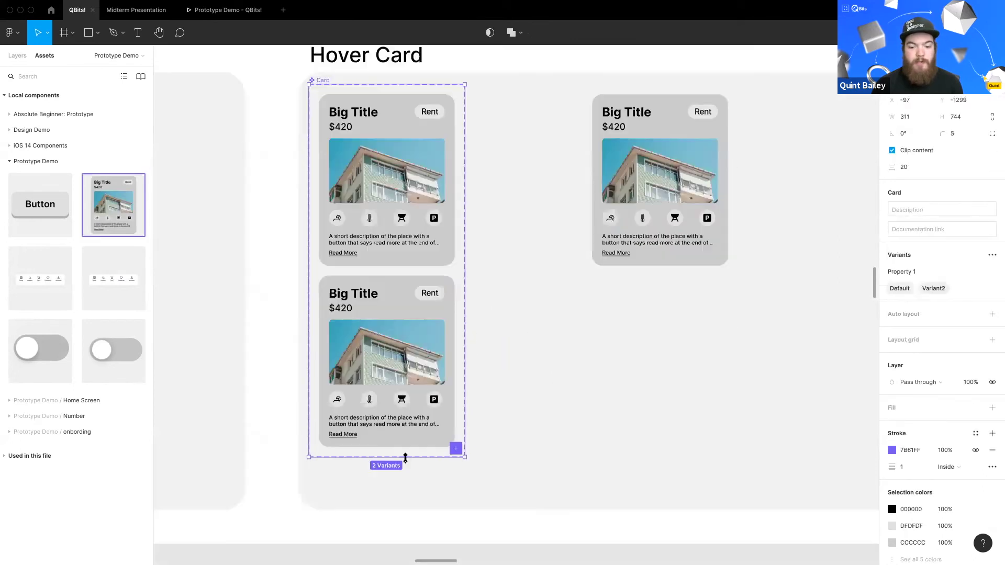
left_click_drag(401, 491, 385, 483)
Step: Make the house image in the second card variant fill the container vertically
left_click(404, 315)
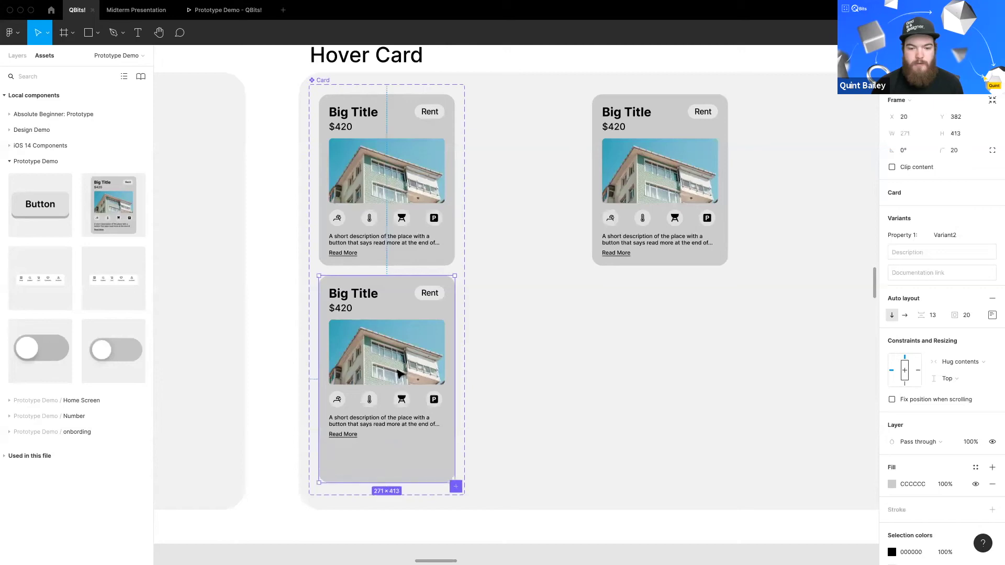
left_click(395, 356)
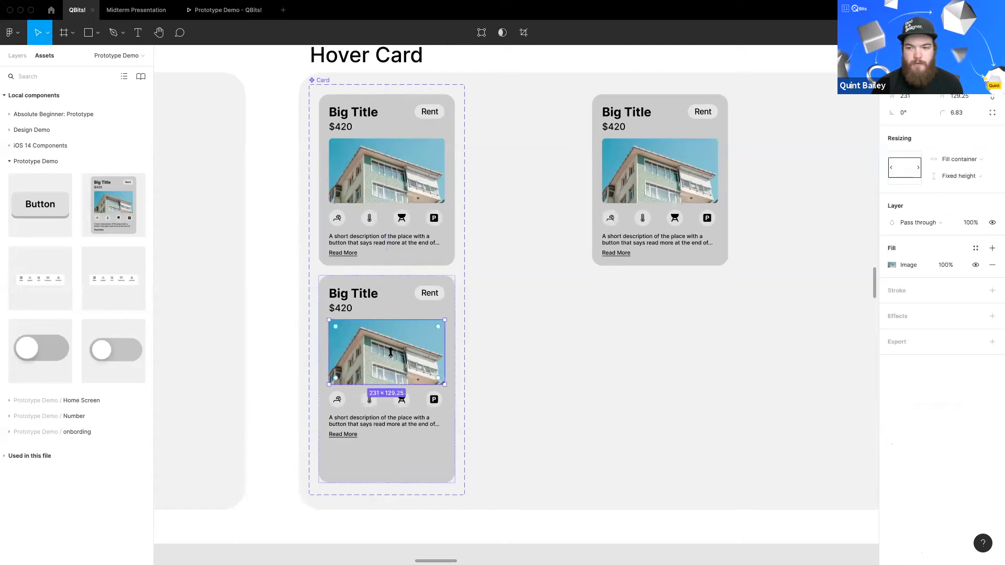
left_click(958, 175)
left_click(963, 189)
left_click(588, 417)
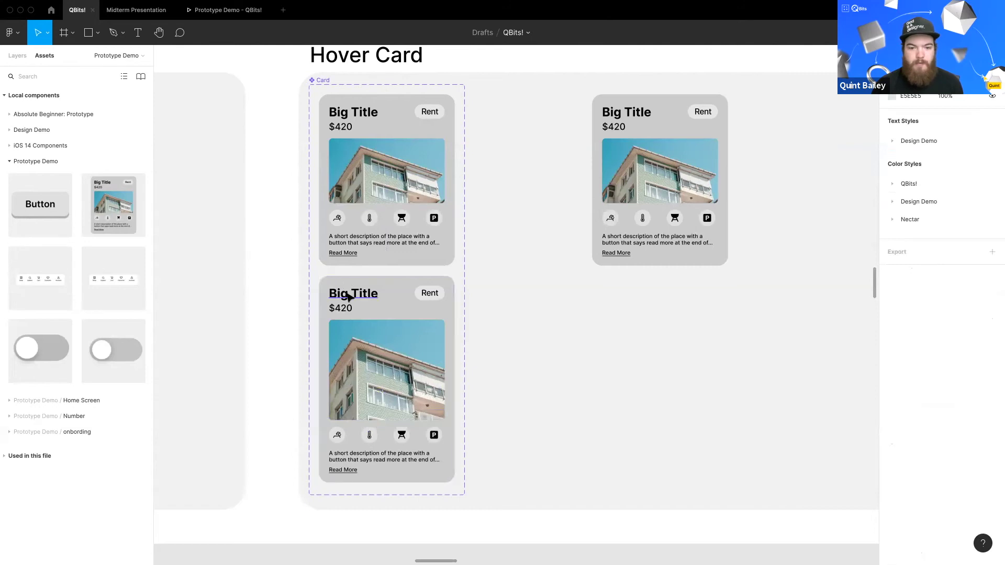
Step: Recolor the title, price, description and Read More text of the default card variant to grey 8D8D8D
scroll(374, 205, "up", 3)
scroll(359, 207, "up", 3)
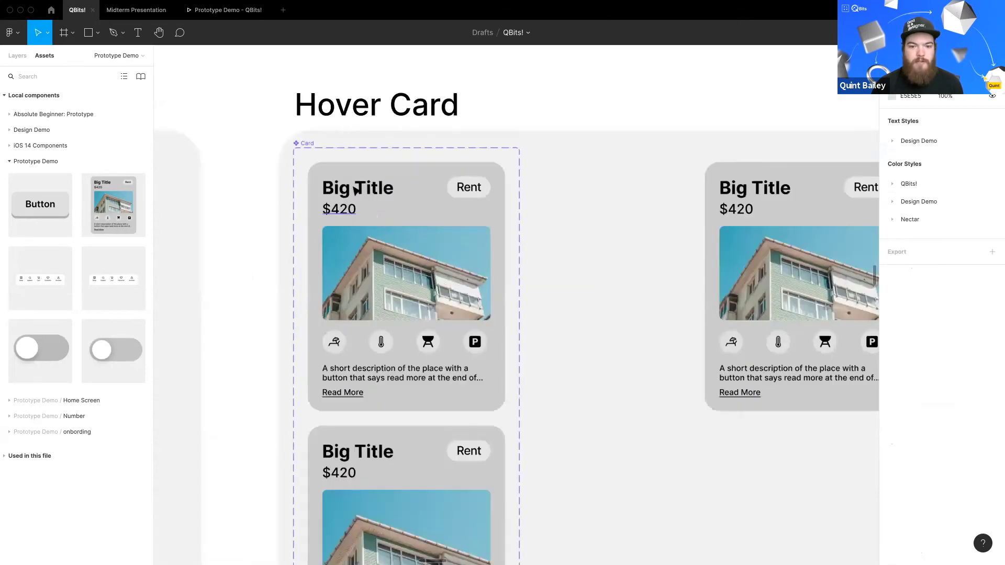
left_click(337, 215)
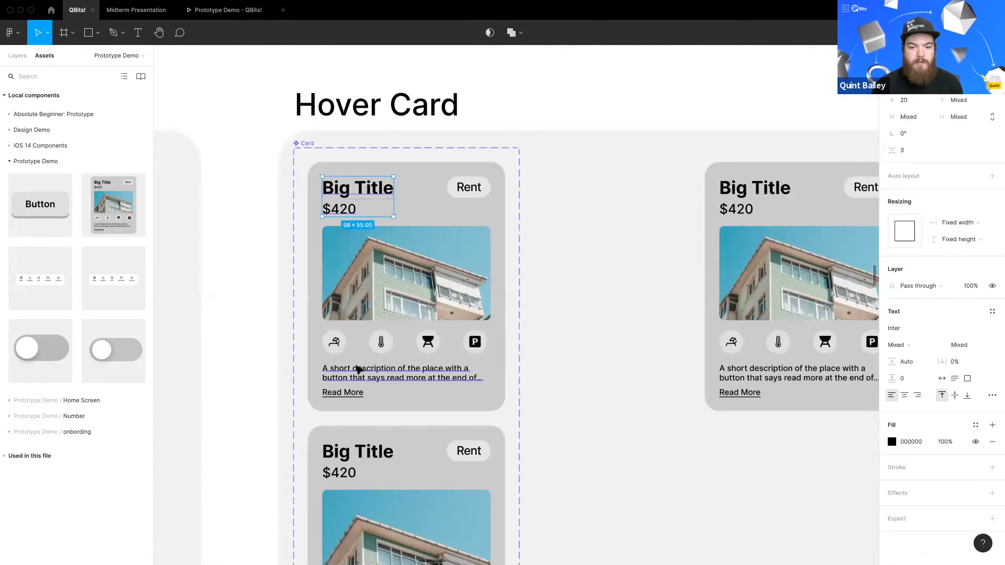
left_click(356, 368, "shift")
left_click(343, 394, "shift")
left_click(892, 400)
left_click(754, 339)
left_click_drag(734, 390, 724, 367)
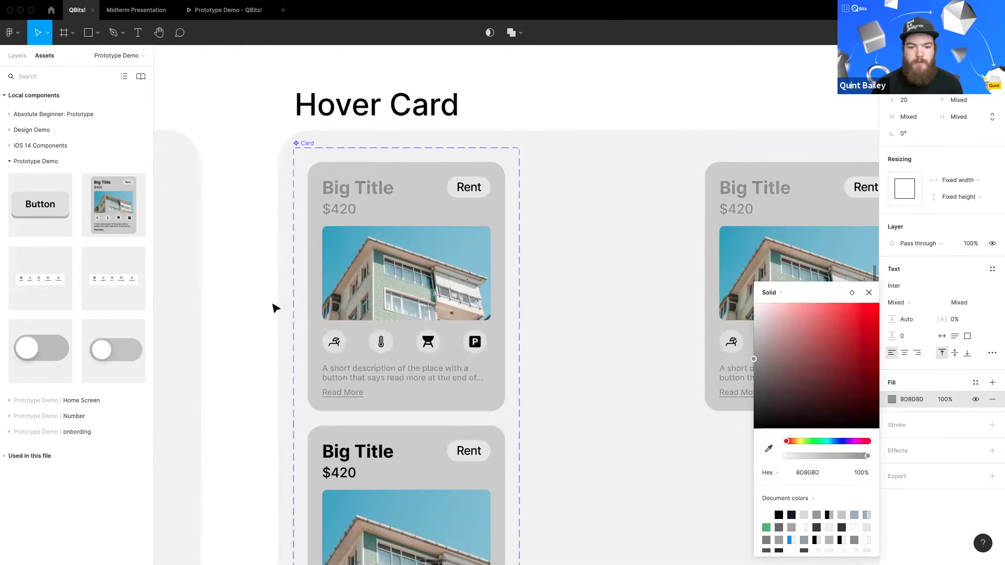
Step: Lower the opacity of the house image in the default card variant so it looks faded
key("Tab")
left_click_drag(943, 264, 862, 273)
left_click(610, 340)
Step: Change the second card variant's background fill to bright yellow
scroll(321, 422, "down", 2)
scroll(322, 422, "down", 4)
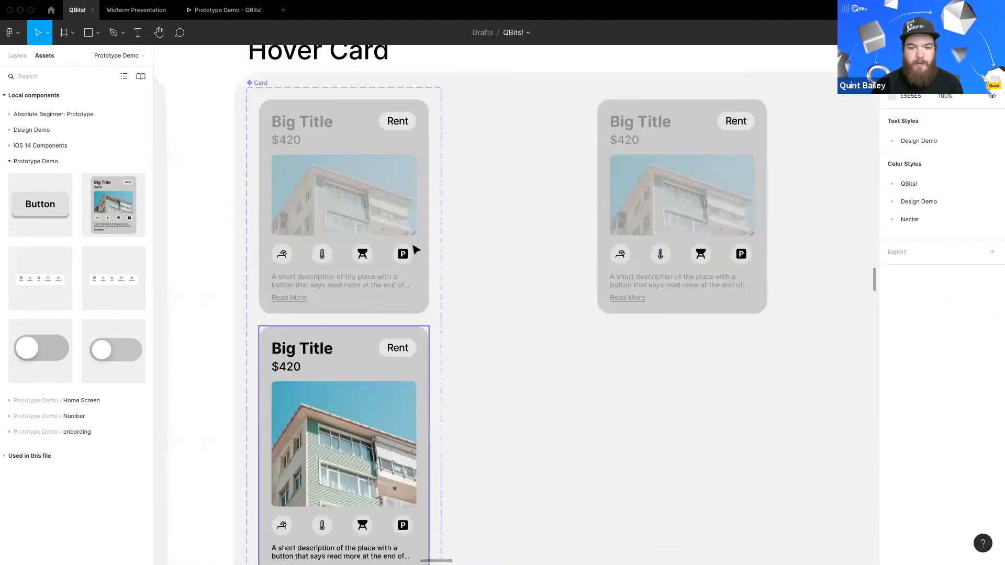
scroll(426, 235, "up", 2)
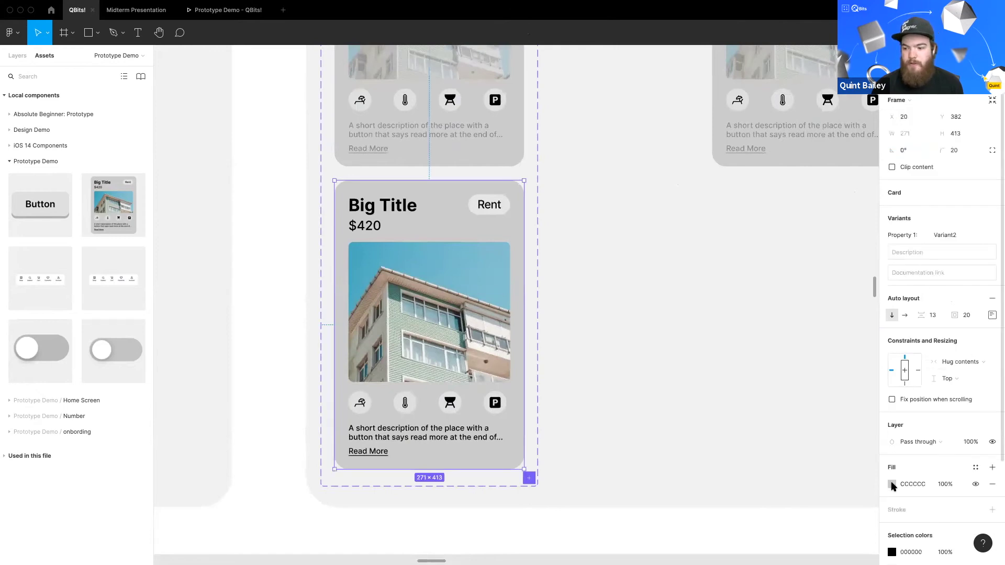
left_click(892, 484)
left_click(802, 443)
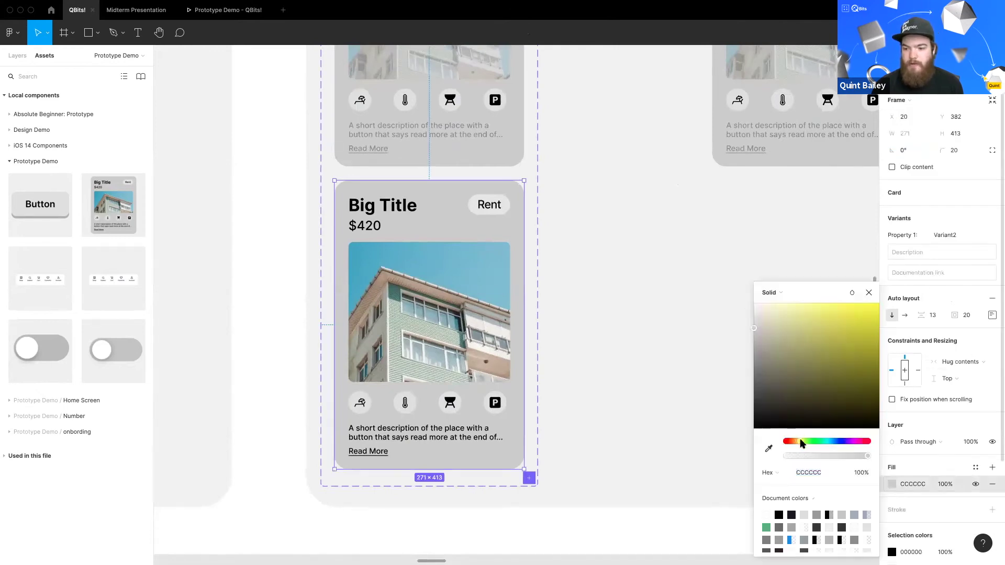
left_click(878, 305)
left_click(551, 413)
Step: Recolor the title, price, description and Read More text of the yellow card variant to orange
double_click(375, 453)
left_click(372, 433, "shift")
left_click(377, 205, "shift")
left_click(368, 227, "shift")
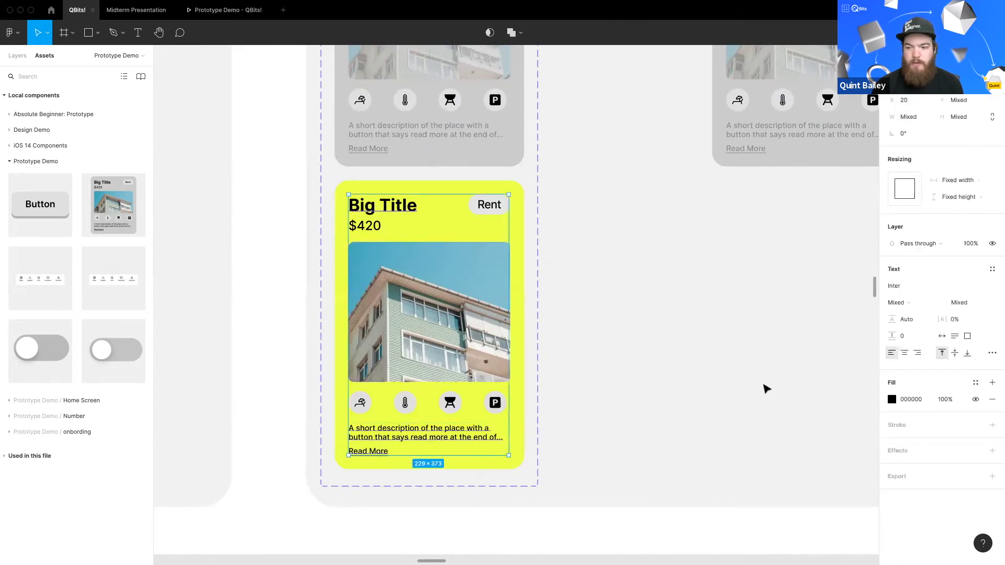
left_click(891, 400)
left_click(796, 442)
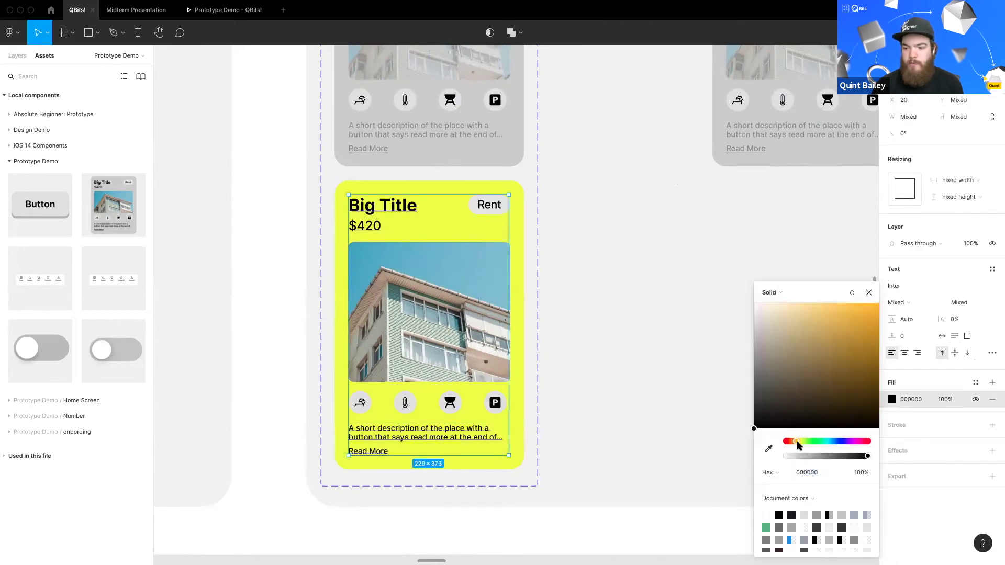
left_click(878, 304)
left_click_drag(794, 444, 790, 444)
left_click(526, 359)
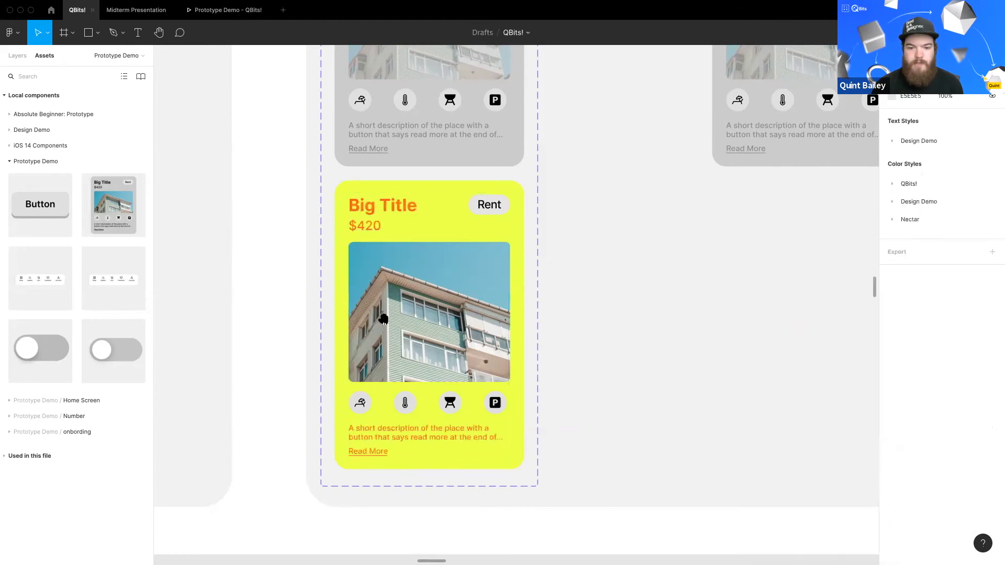
Step: Link the default card variant to the yellow variant with a While hovering, Change to Variant2 interaction using Smart animate
scroll(384, 319, "right", 5)
scroll(483, 284, "up", 5)
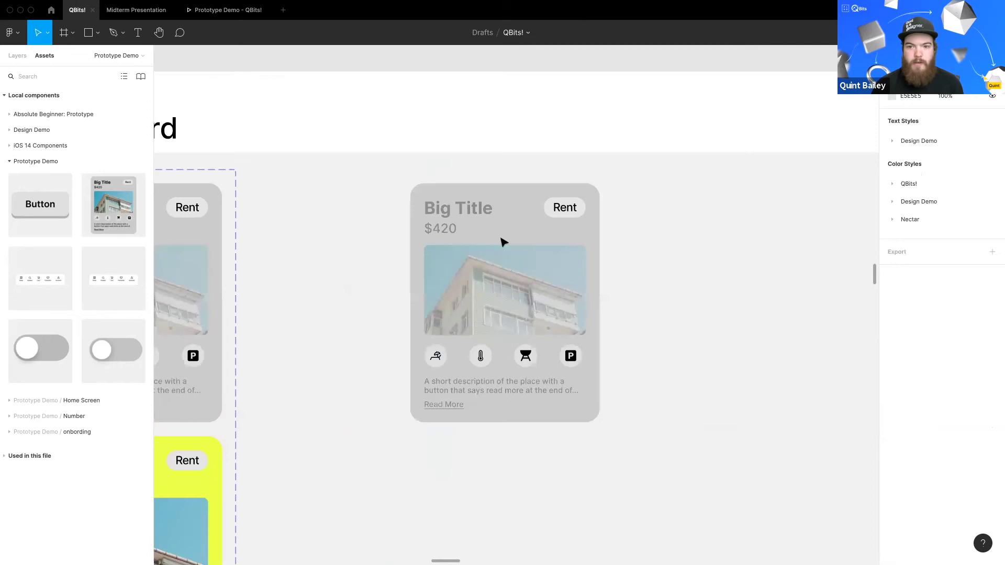
scroll(503, 242, "down", 5)
scroll(446, 242, "up", 1)
left_click(261, 130)
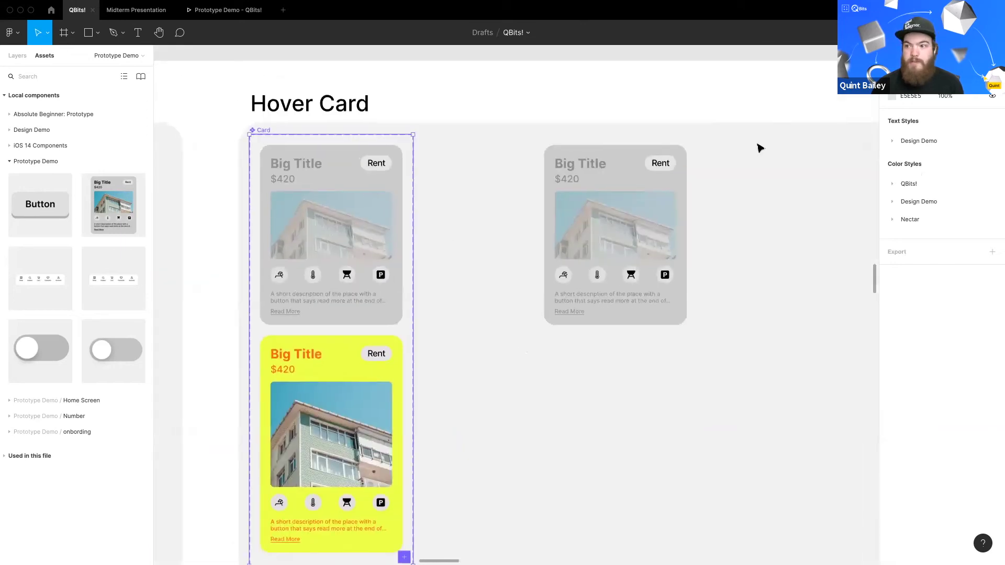
left_click(929, 55)
scroll(460, 188, "left", 3)
scroll(466, 209, "down", 1)
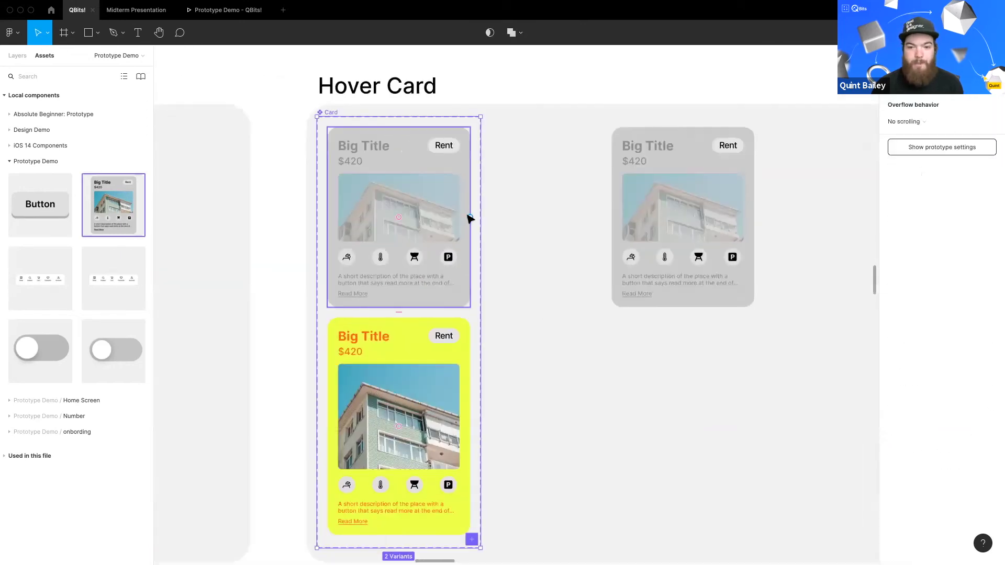
left_click_drag(470, 217, 438, 329)
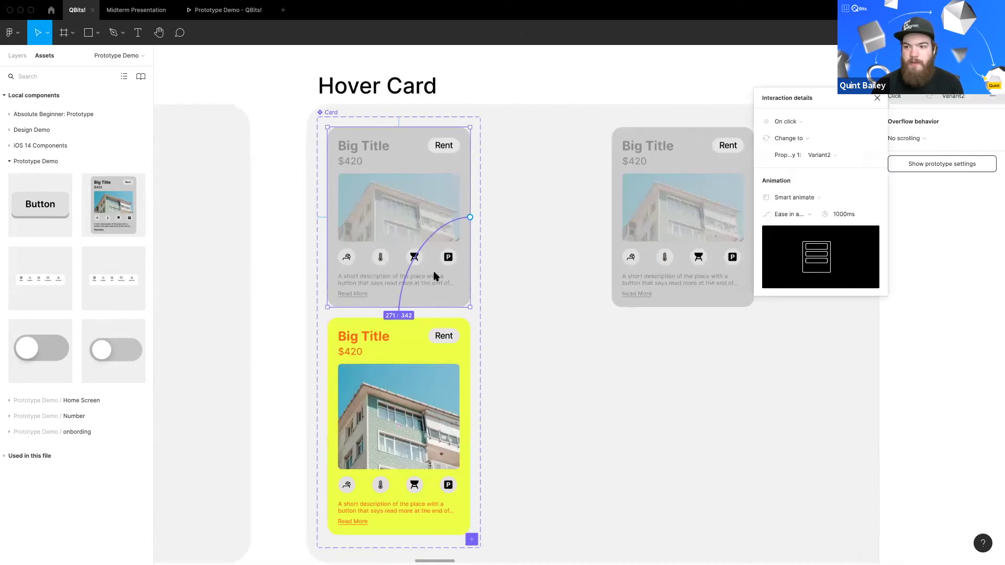
left_click(801, 126)
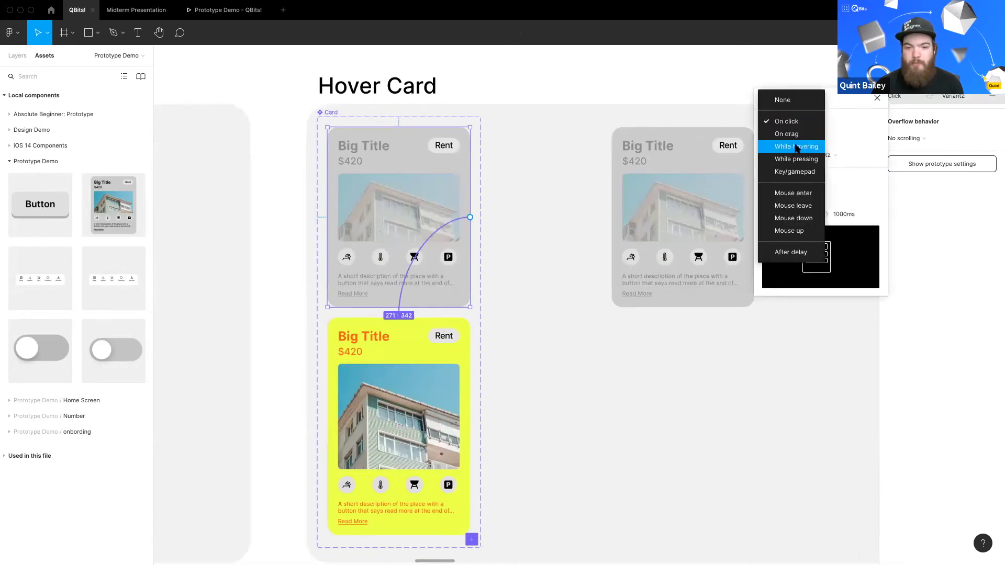
left_click(797, 148)
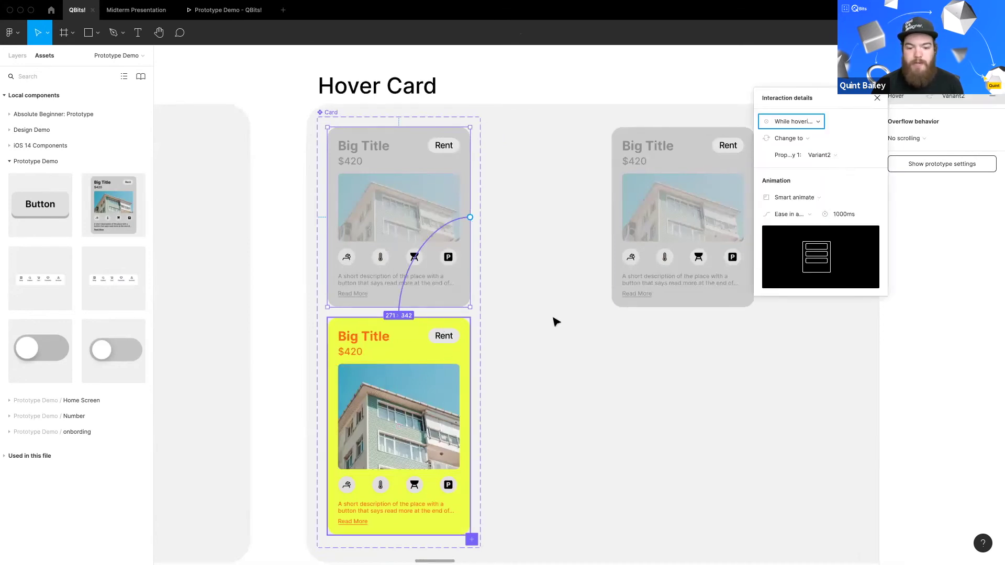
left_click(539, 341)
Step: Move the standalone card instance lower within the Hover Card section
scroll(523, 305, "right", 5)
scroll(522, 305, "up", 2)
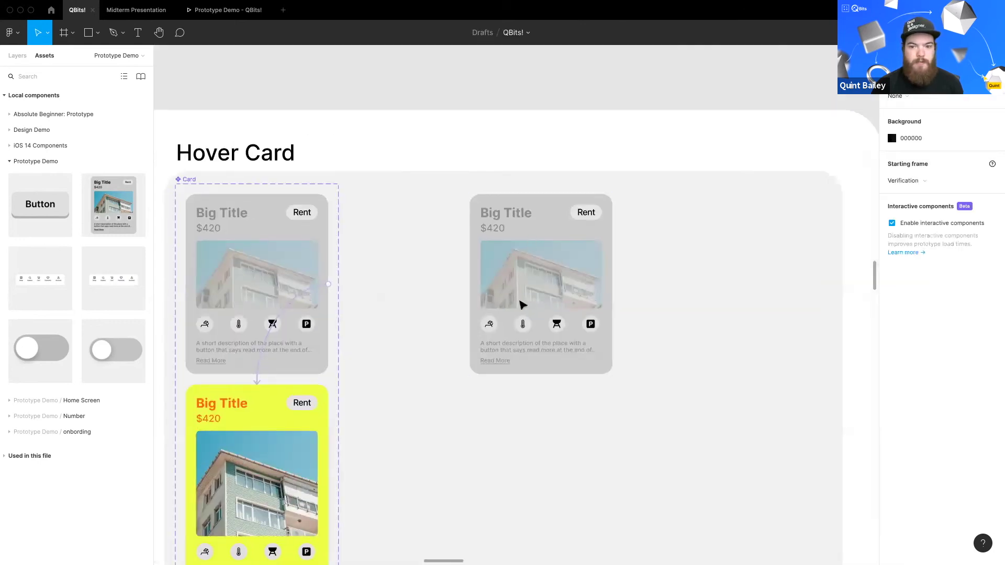
left_click_drag(523, 305, 514, 375)
left_click(713, 294)
scroll(643, 255, "left", 3)
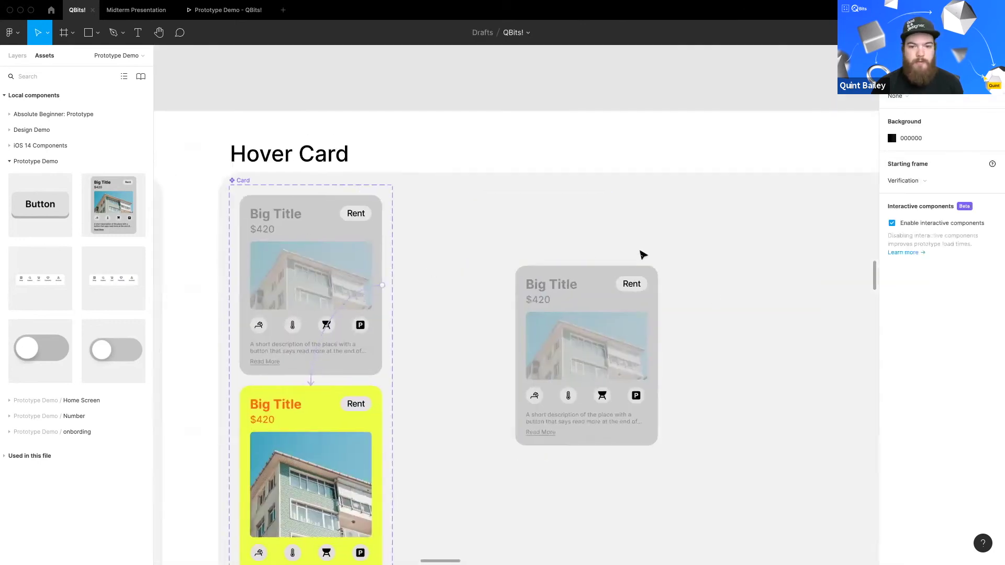
Step: Draw a frame around the standalone card instance, leaving a margin on all sides
scroll(304, 227, "left", 5)
scroll(373, 240, "down", 4)
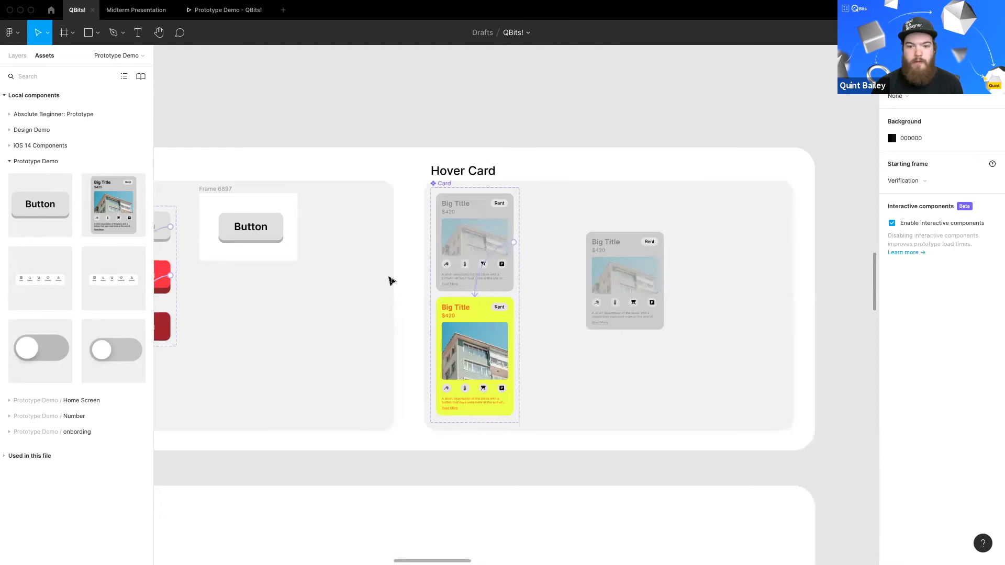
scroll(549, 287, "down", 10)
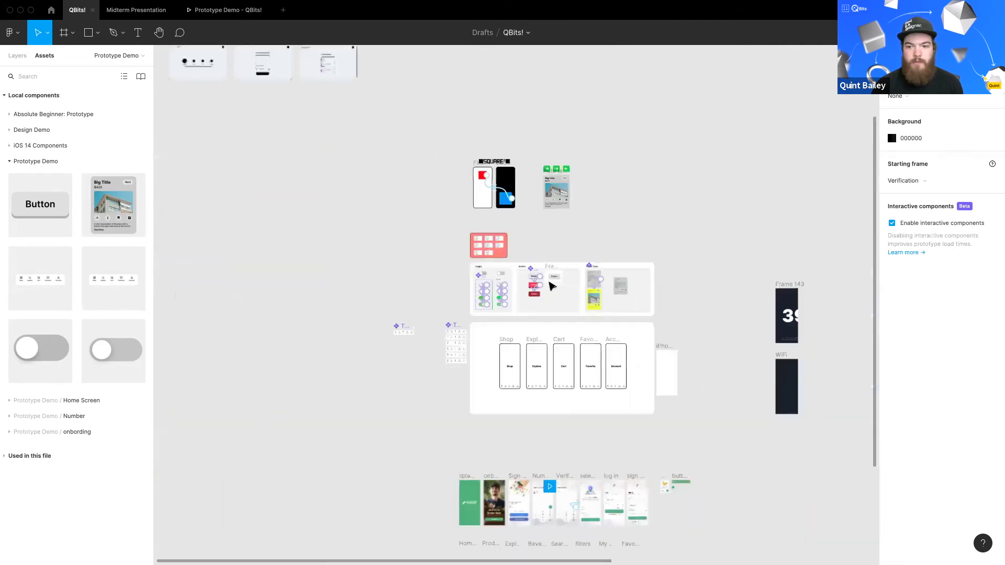
scroll(481, 440, "right", 4)
scroll(482, 440, "down", 1)
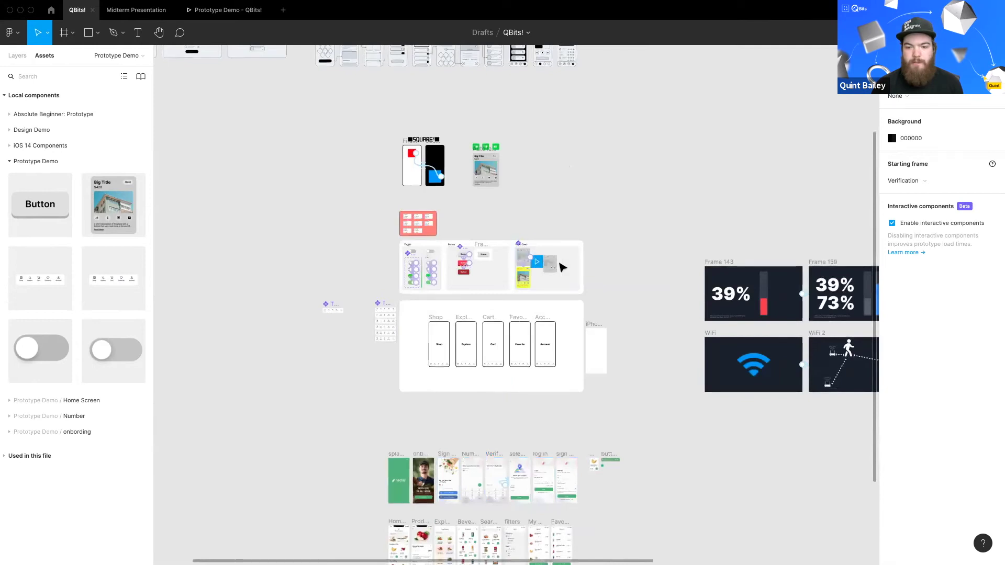
scroll(549, 267, "up", 10)
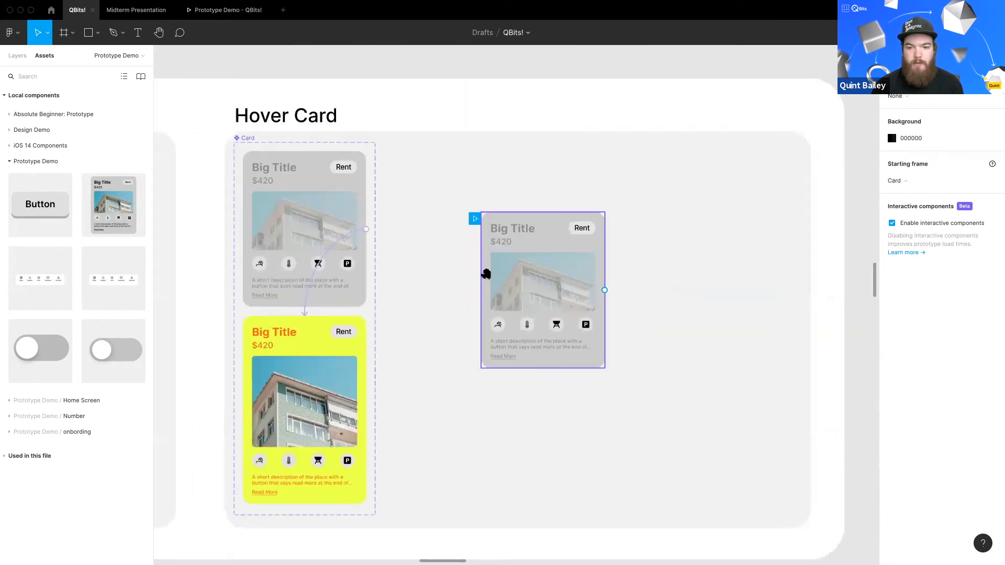
scroll(485, 271, "up", 5)
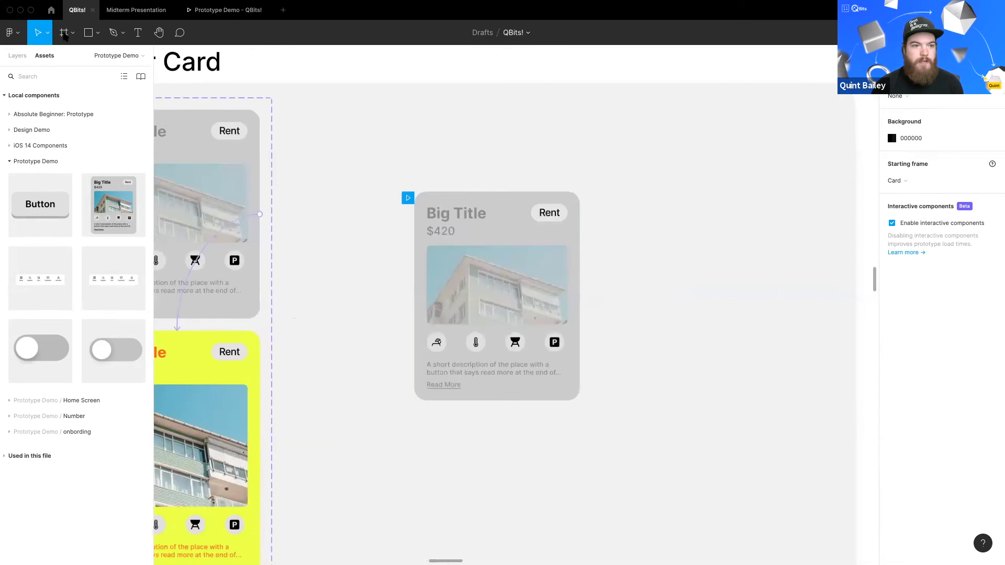
left_click(64, 33)
left_click_drag(344, 131, 647, 468)
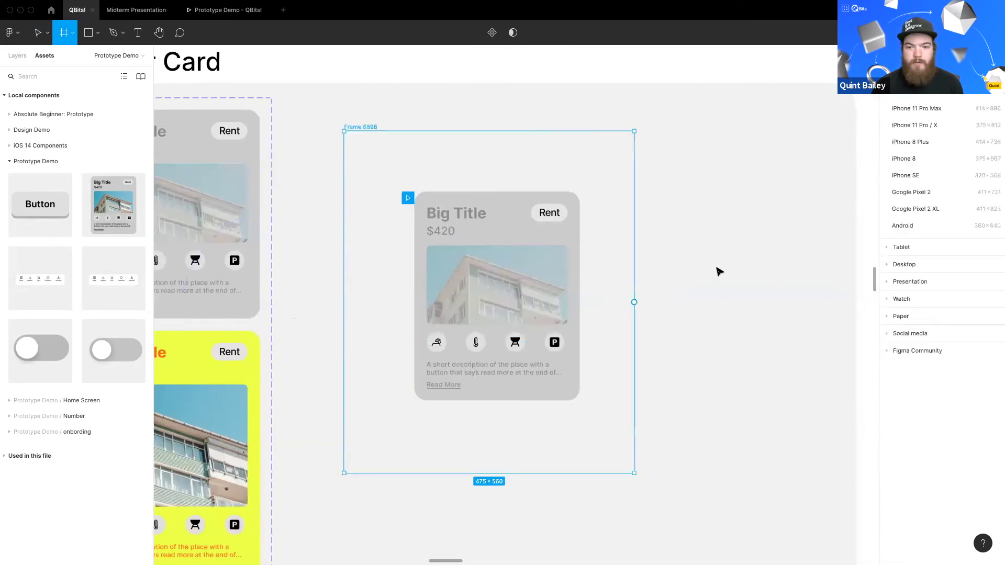
left_click(702, 277)
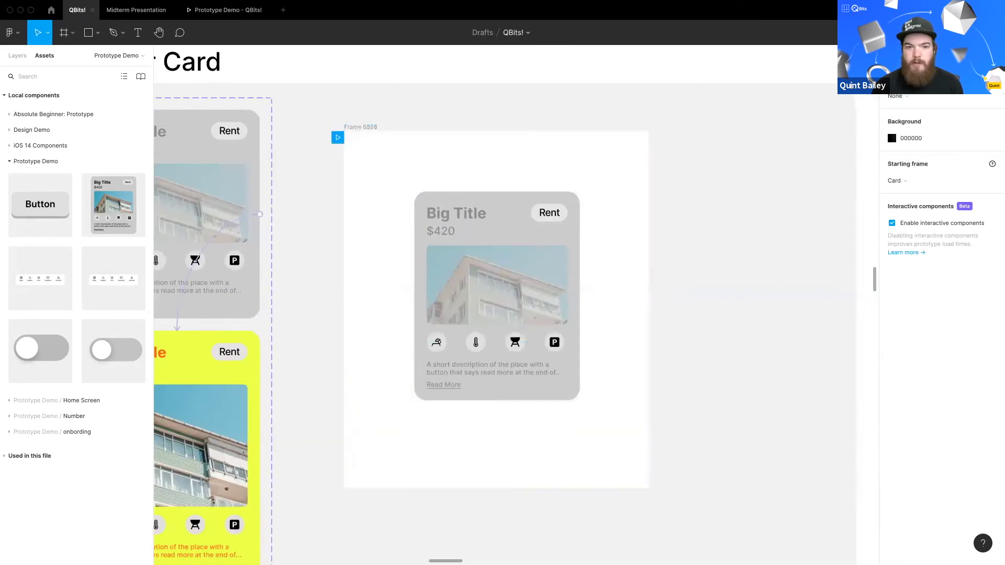
Step: Preview the framed card in the prototype presentation, test its hover state, and return to the design file
key("super+alt+Return")
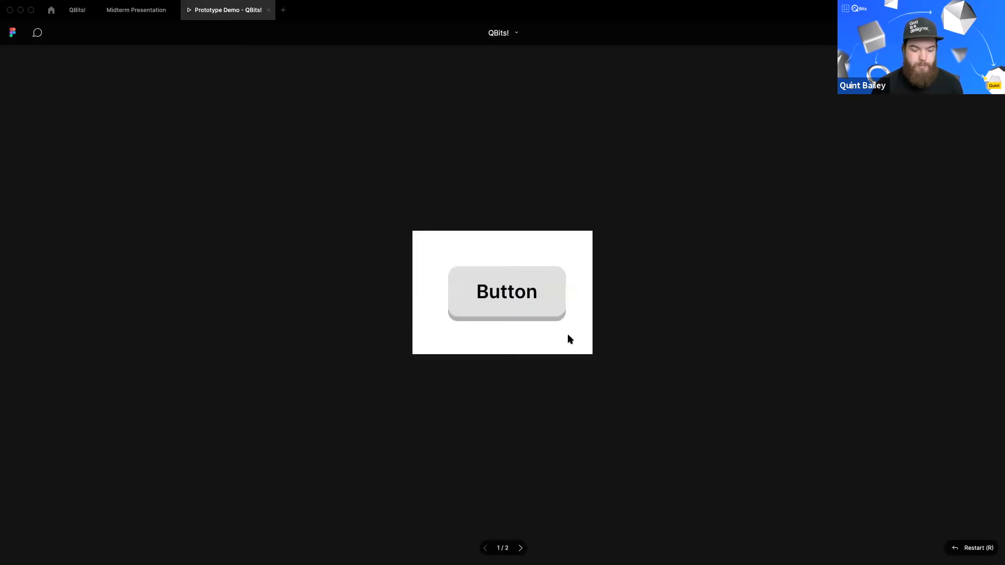
key("Right")
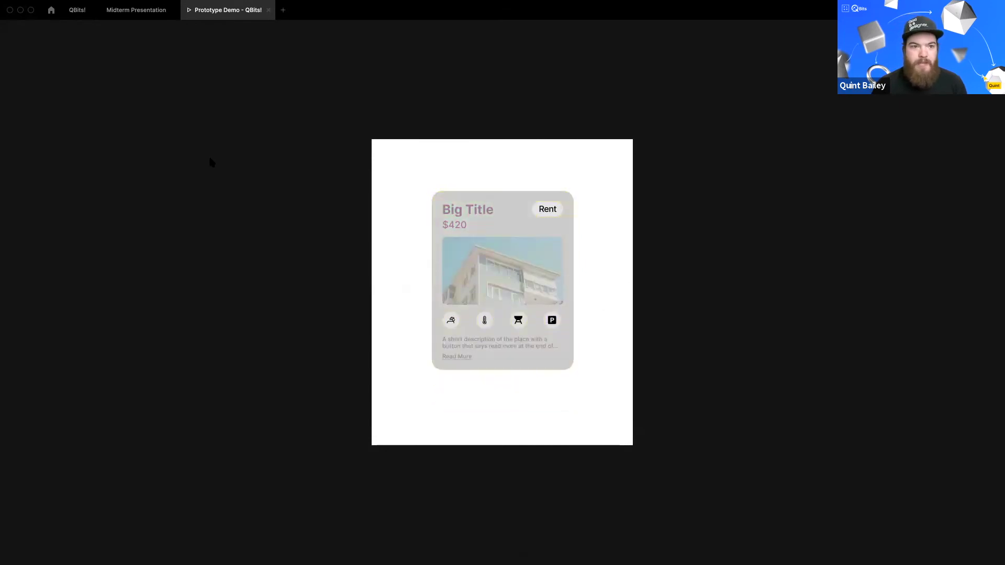
key("ctrl+Tab")
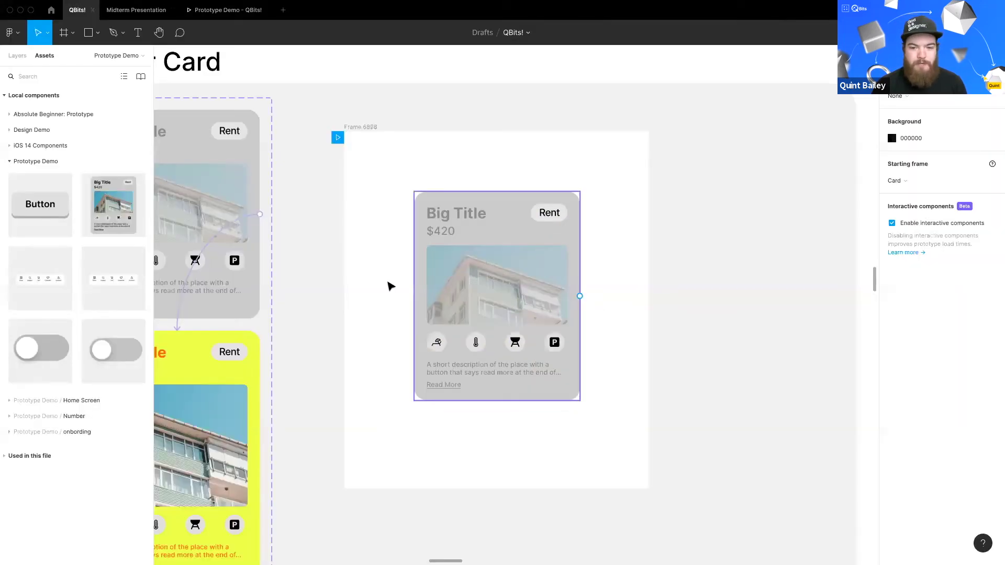
Step: Look over the Toggle, Button, Hover Card and Square² examples on the canvas
scroll(552, 332, "down", 5)
scroll(669, 375, "left", 5)
scroll(583, 355, "right", 3)
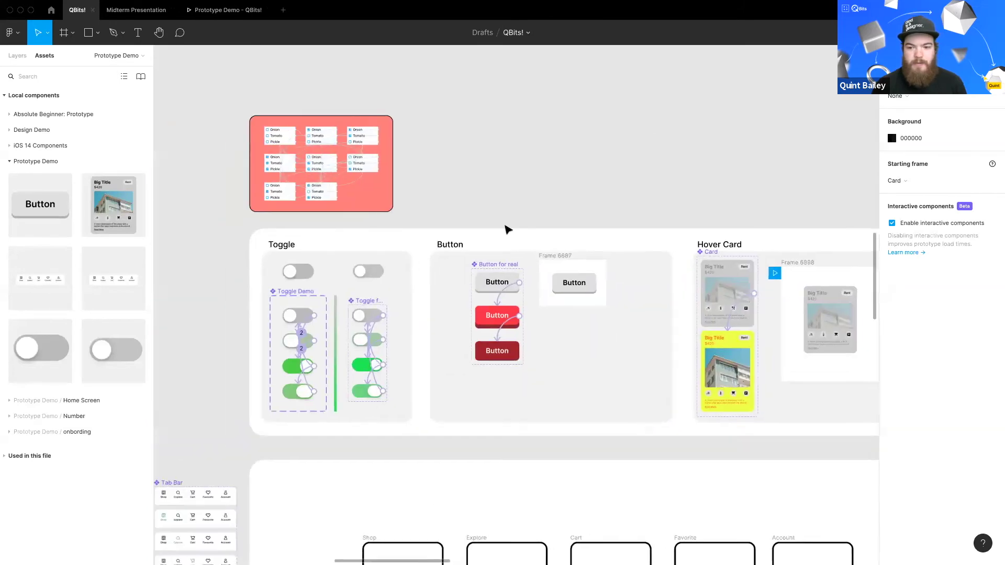
scroll(541, 407, "down", 2)
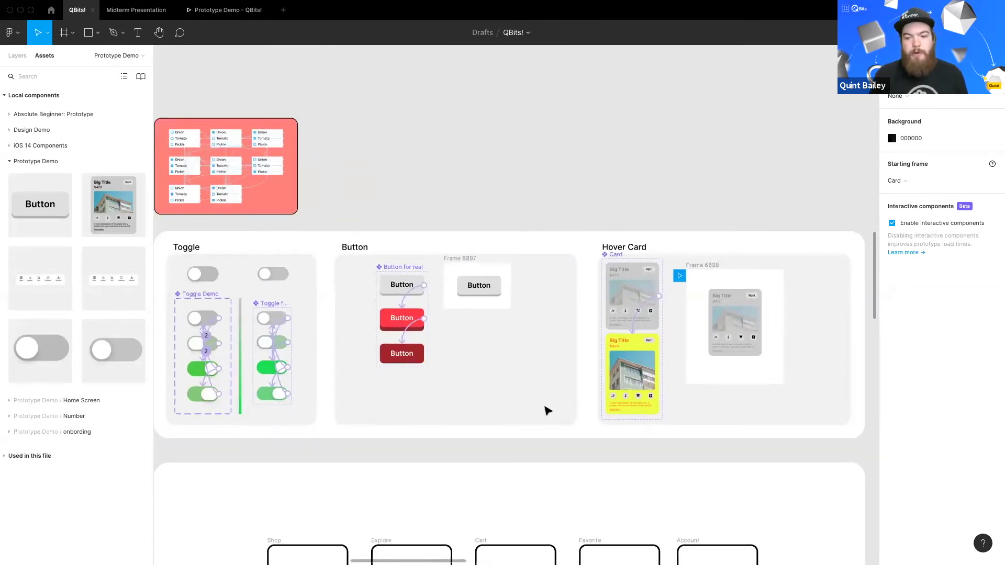
scroll(488, 399, "up", 10)
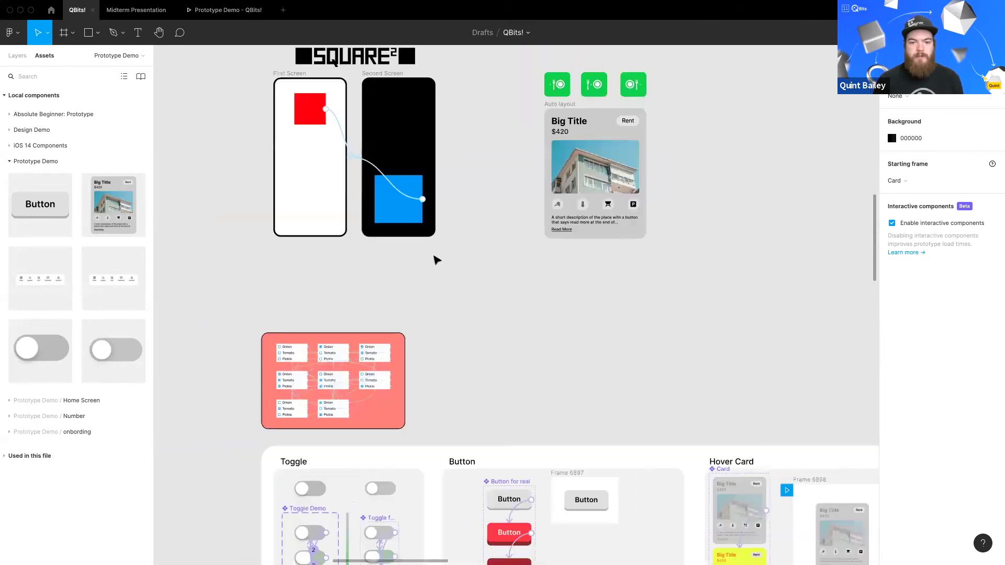
scroll(471, 317, "up", 3)
scroll(567, 316, "down", 1)
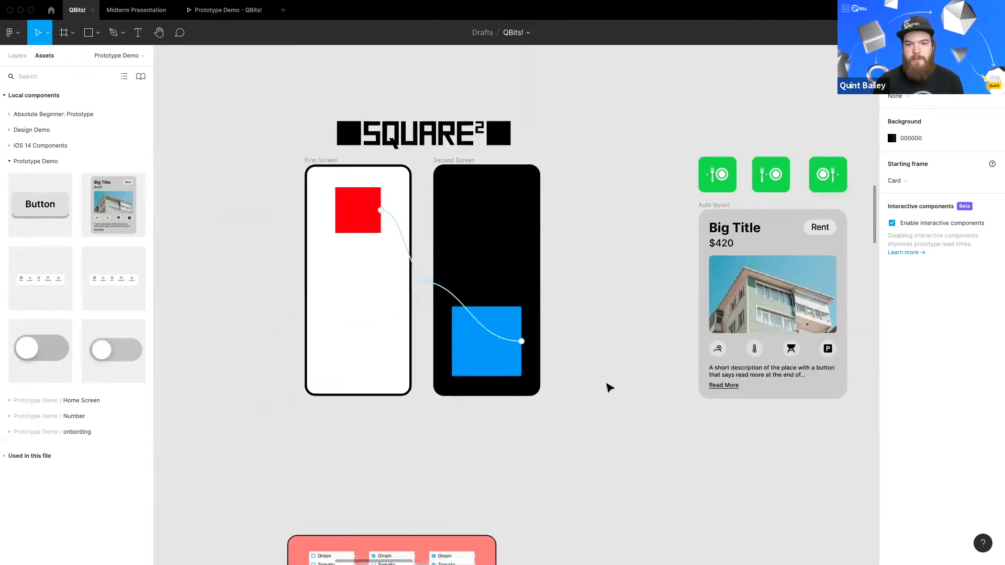
scroll(618, 340, "down", 10)
scroll(542, 327, "down", 12)
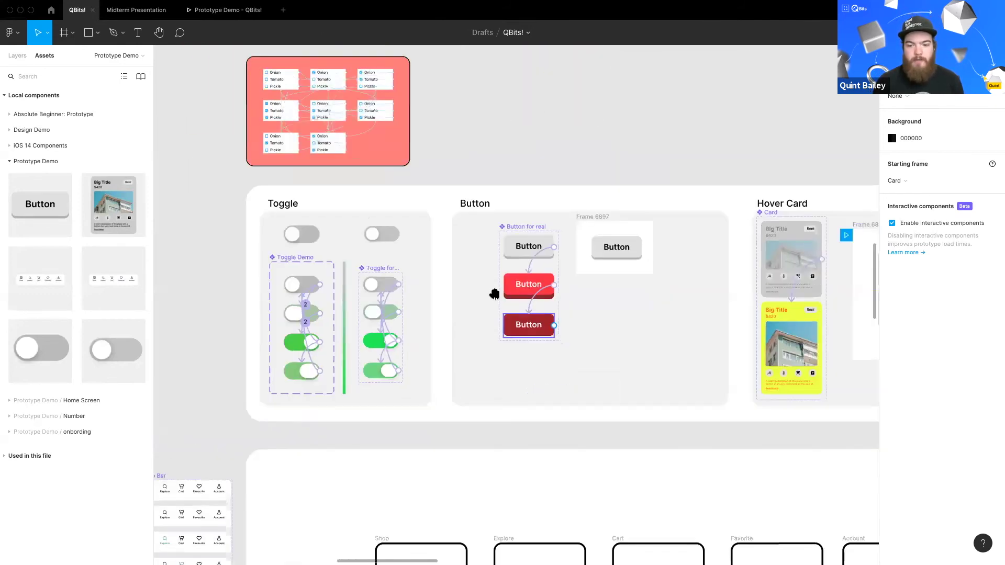
Step: Examine the Shop, Explore, Cart, Favorite and Account screens and the tab bar on each
scroll(534, 343, "up", 1)
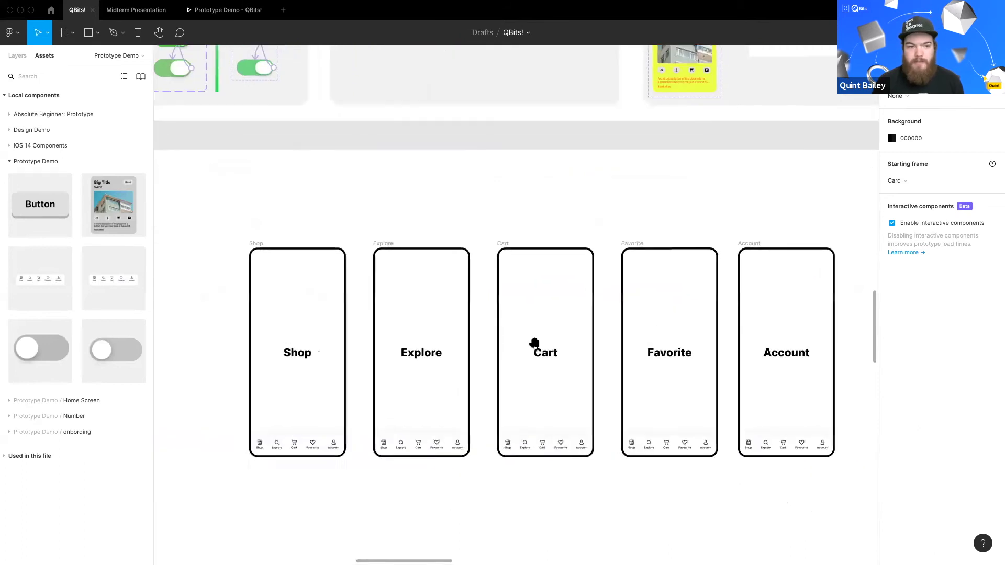
scroll(518, 288, "down", 3)
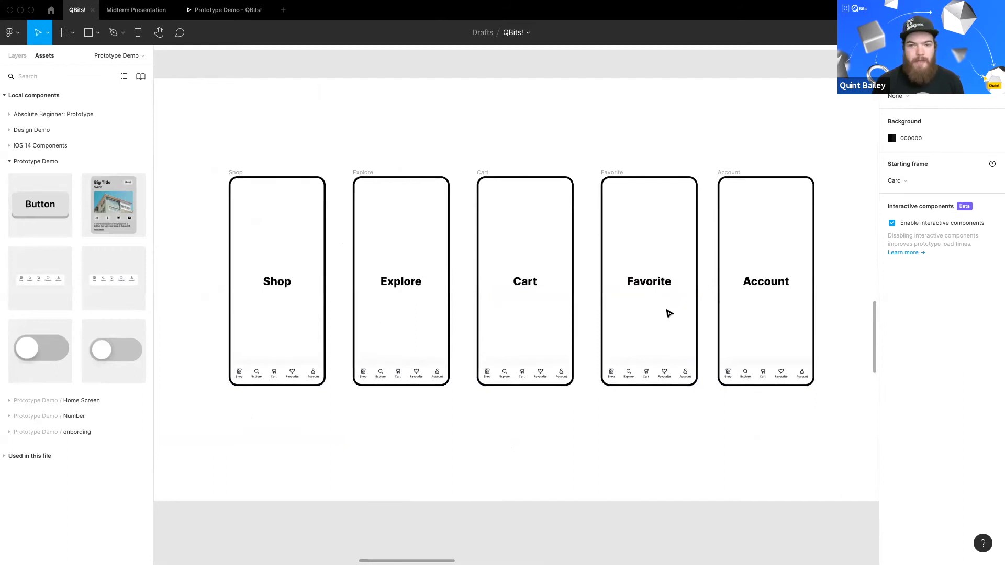
scroll(218, 386, "up", 5)
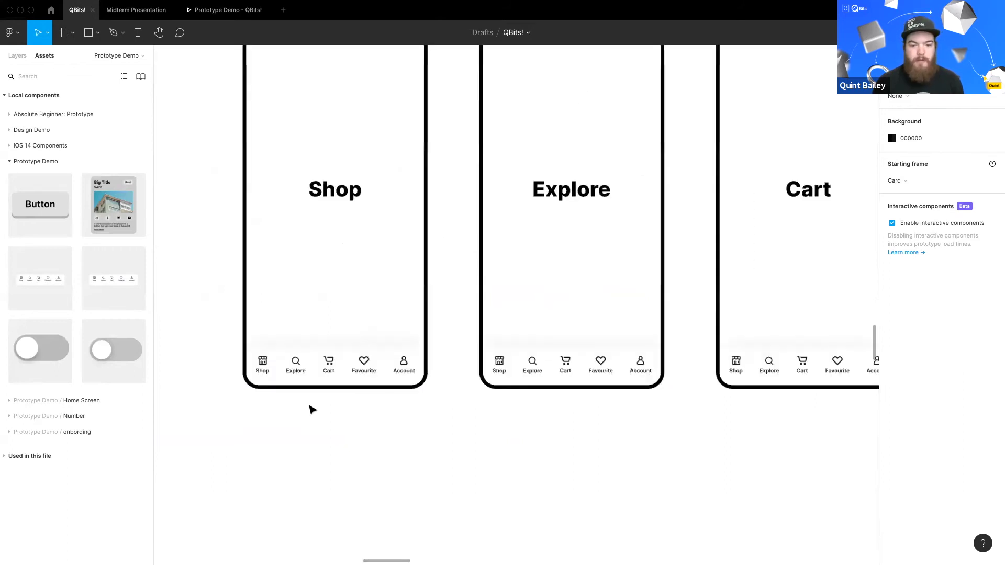
scroll(473, 361, "right", 3)
scroll(517, 354, "right", 10)
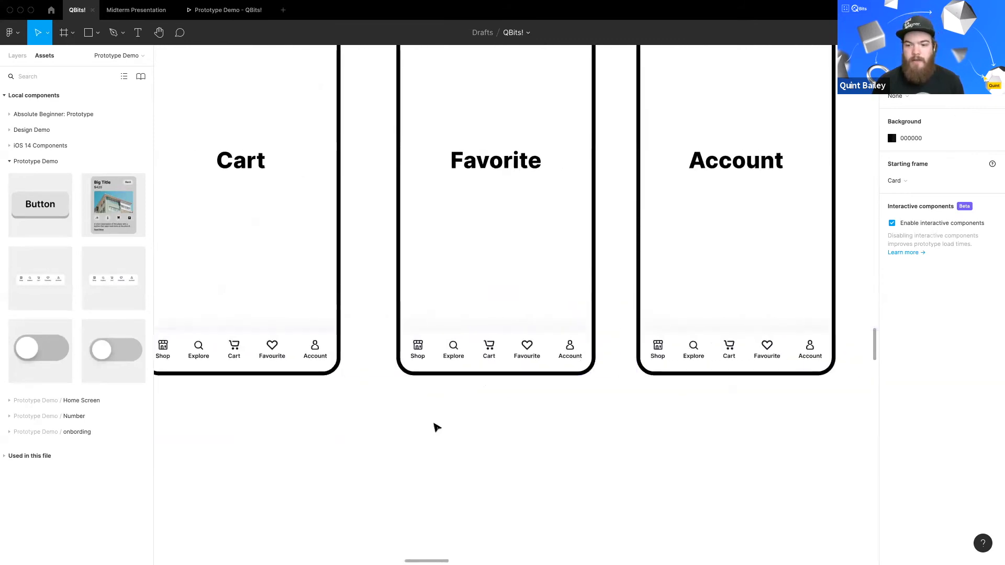
scroll(525, 417, "left", 3)
scroll(350, 408, "down", 3)
scroll(200, 391, "left", 3)
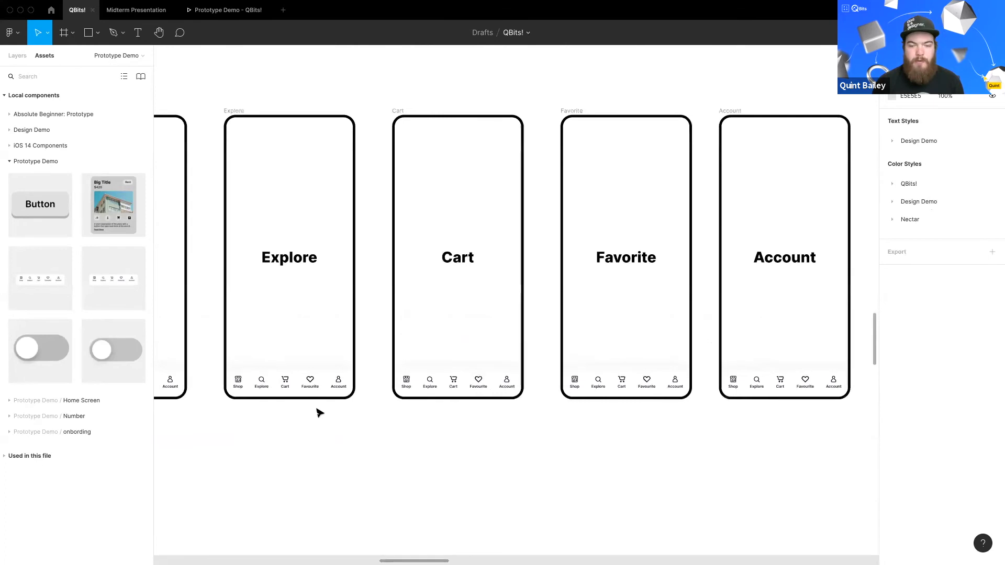
scroll(320, 414, "left", 5)
scroll(460, 438, "up", 2)
left_click_drag(632, 393, 606, 380)
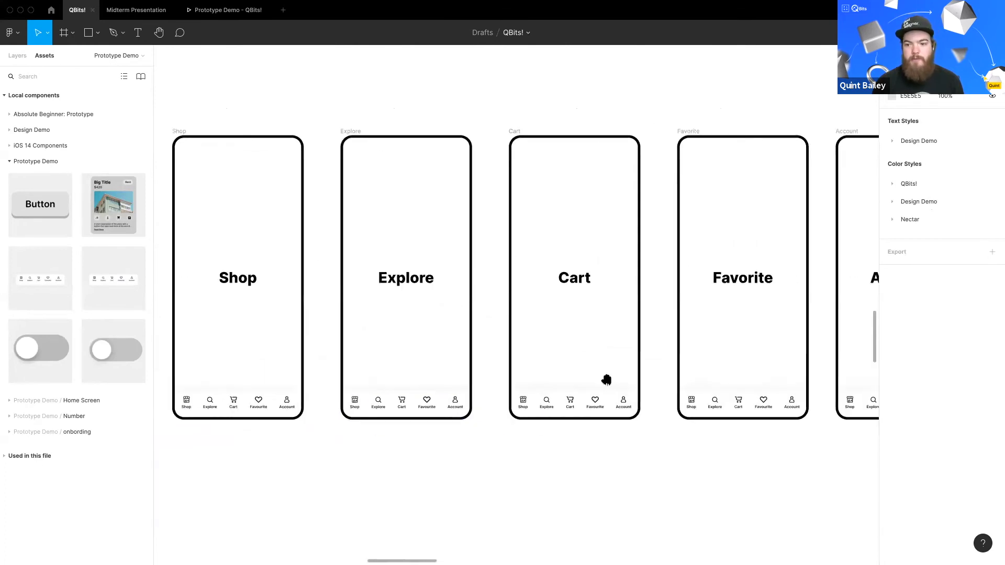
scroll(590, 386, "right", 3)
scroll(525, 400, "down", 3)
scroll(525, 398, "left", 1)
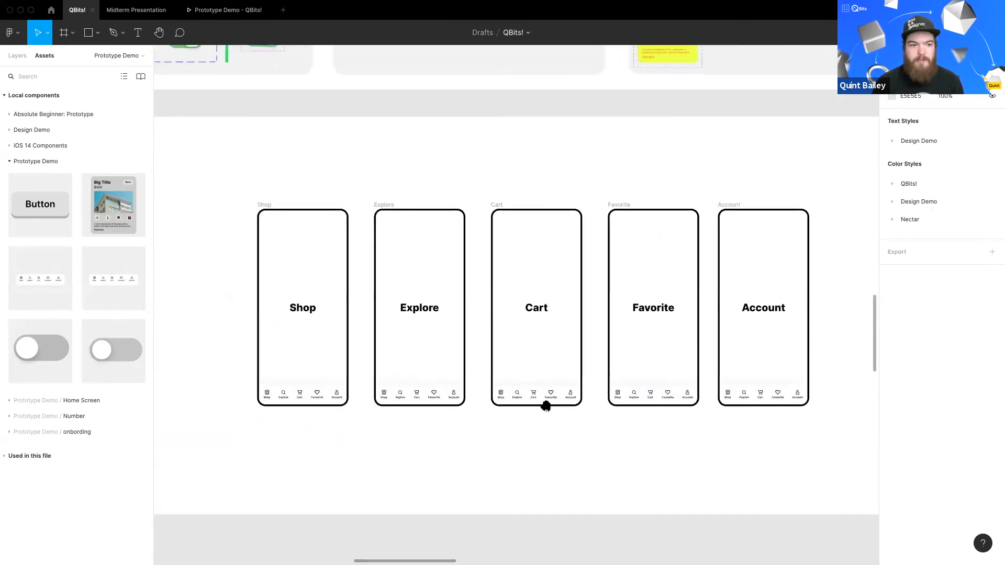
scroll(545, 407, "right", 2)
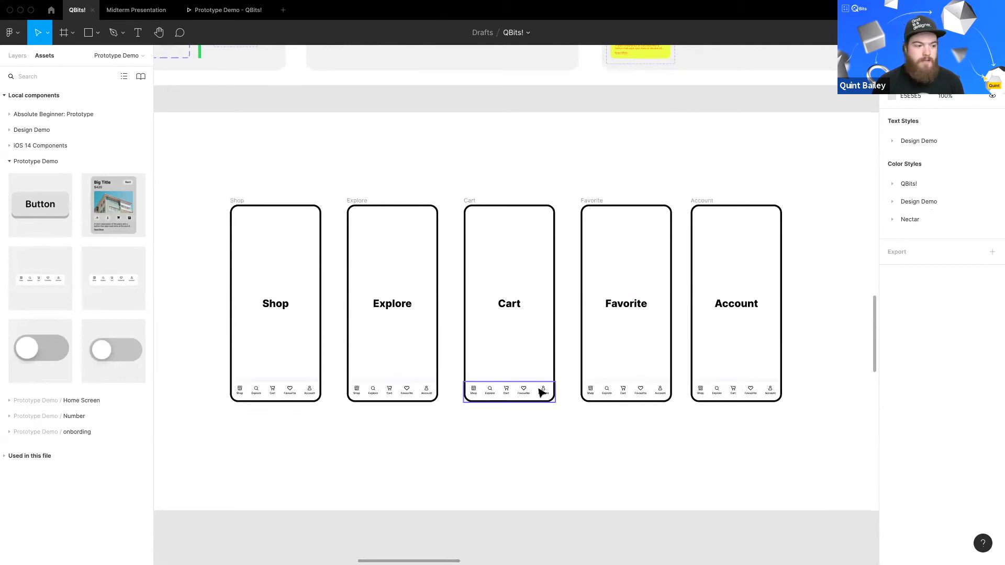
Step: Examine the variants of the Tab Bar component beside the phone screens
scroll(430, 417, "left", 5)
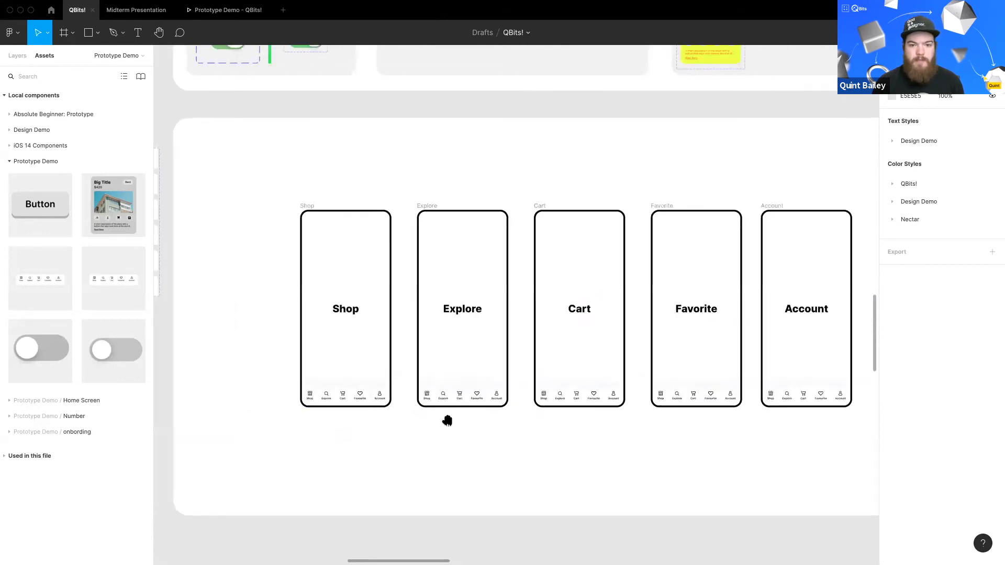
scroll(367, 391, "left", 2)
scroll(368, 392, "left", 5)
scroll(429, 300, "right", 2)
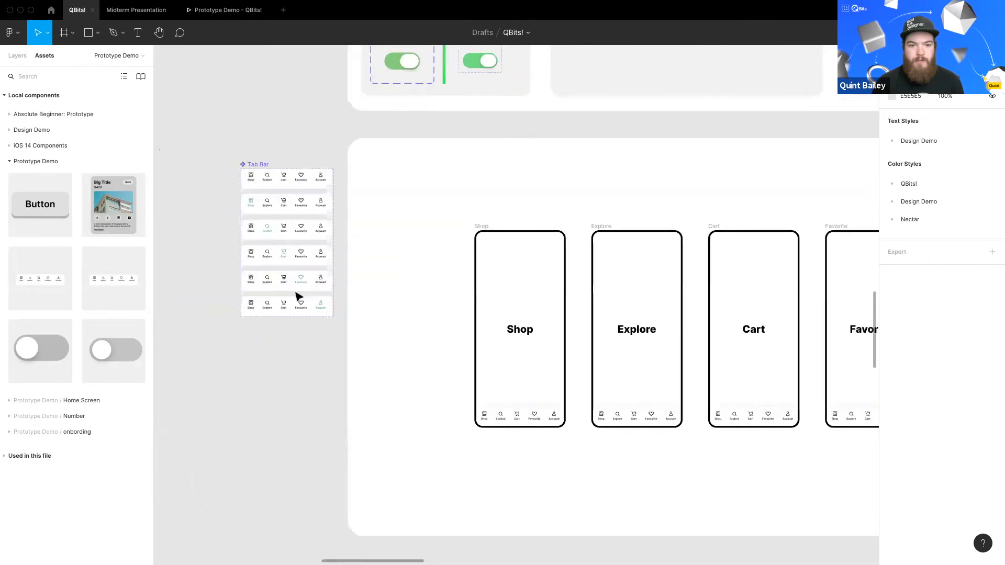
scroll(440, 314, "right", 2)
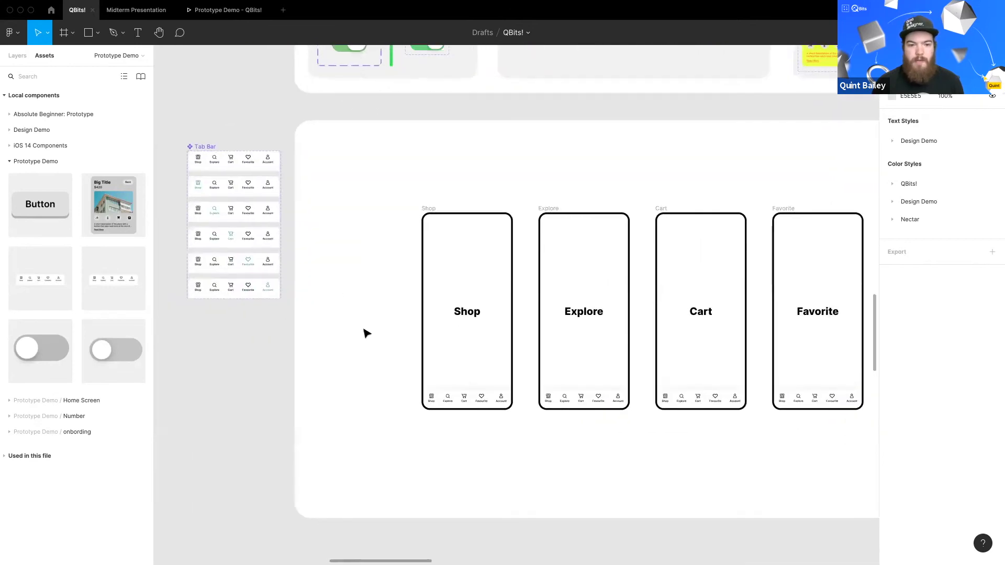
scroll(366, 332, "up", 2)
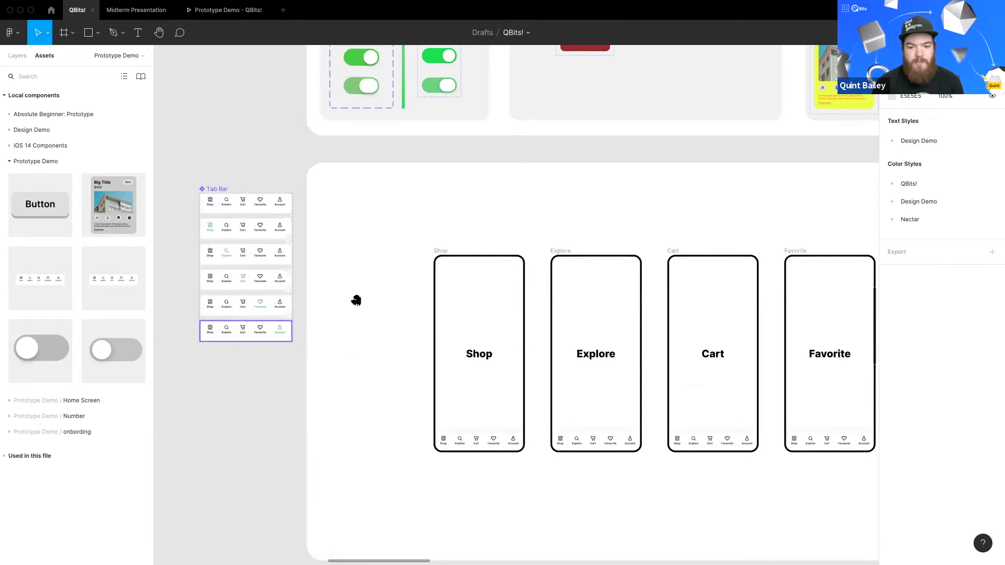
Step: Set the tab bar's Page variant to Shop on the Shop screen and to Explore on the Explore screen
scroll(356, 335, "down", 3)
scroll(356, 335, "right", 5)
left_click(357, 363)
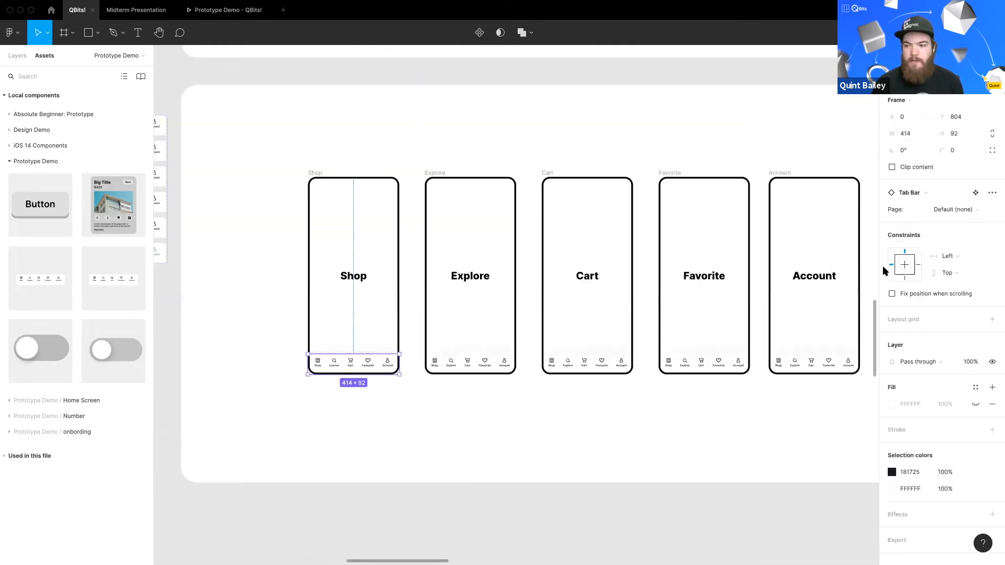
left_click(952, 210)
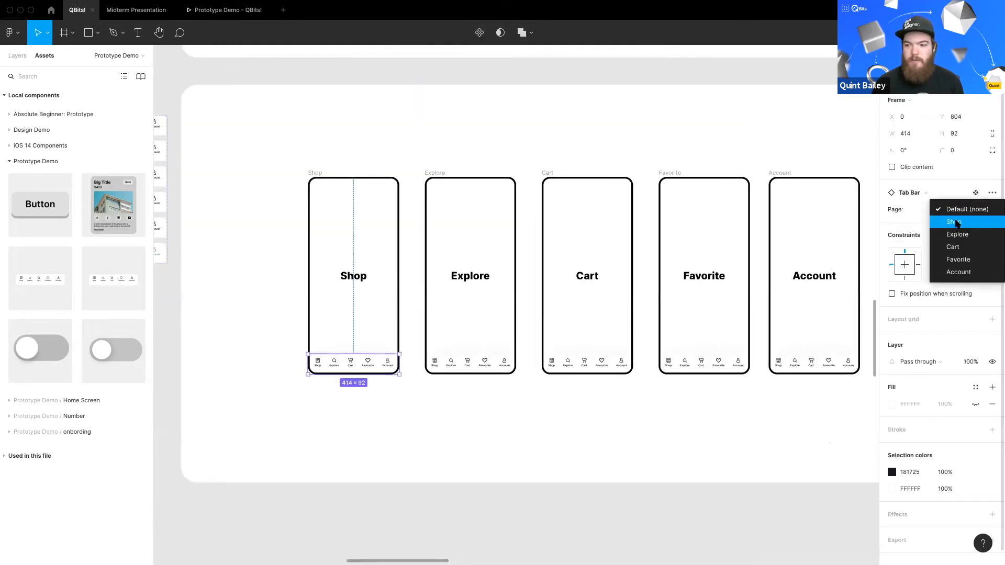
left_click(955, 222)
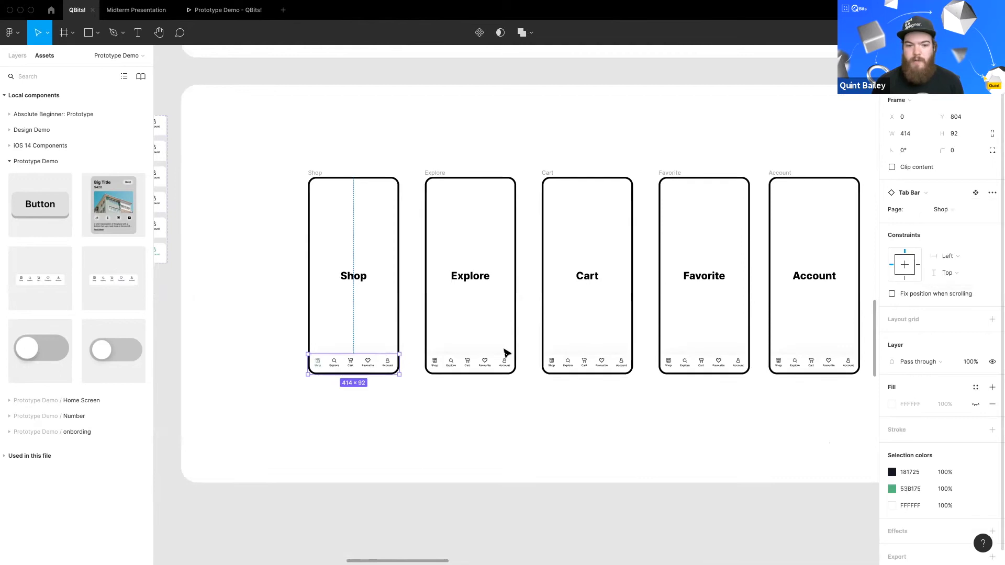
left_click(471, 365)
left_click(966, 211)
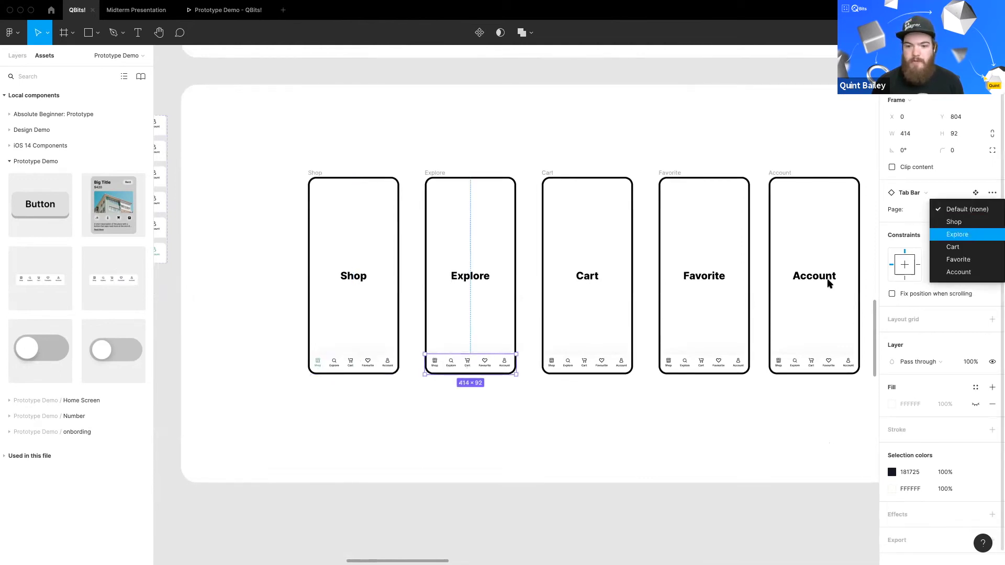
left_click(958, 234)
Step: Set the tab bar's Page variant to Cart on the Cart screen and to Favorite on the Favorite screen
left_click(599, 365)
scroll(837, 318, "right", 2)
left_click(962, 211)
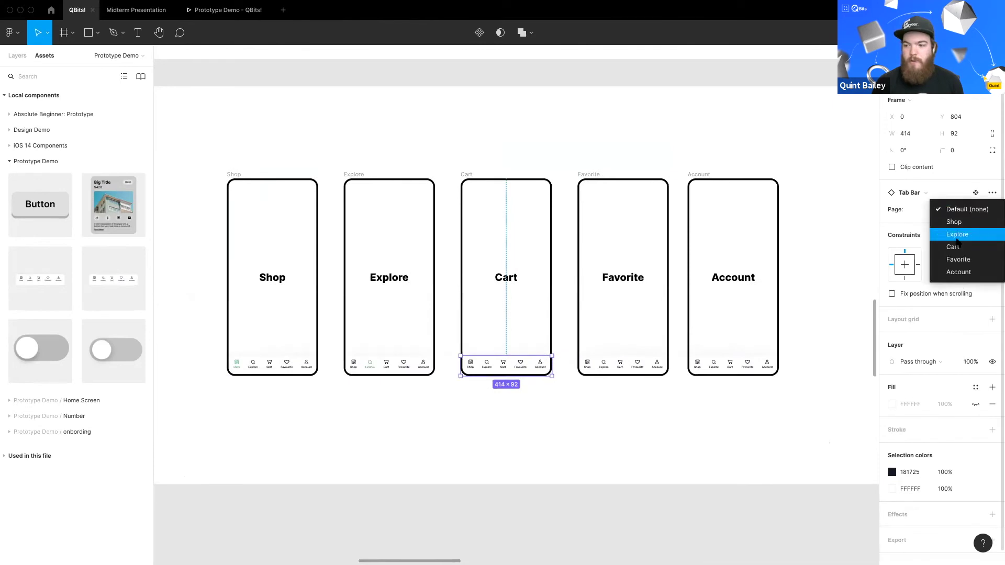
left_click(954, 247)
left_click(602, 365)
left_click(962, 211)
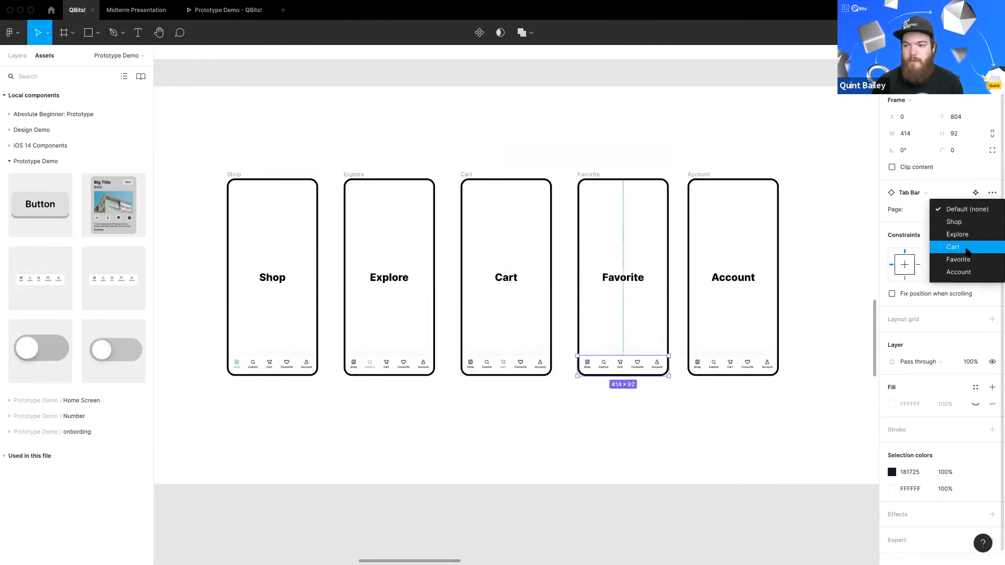
left_click(962, 259)
Step: Set the Page variant of the Account screen's tab bar to Account and clear the selection
left_click(756, 365)
left_click(962, 211)
left_click(960, 271)
left_click(398, 311)
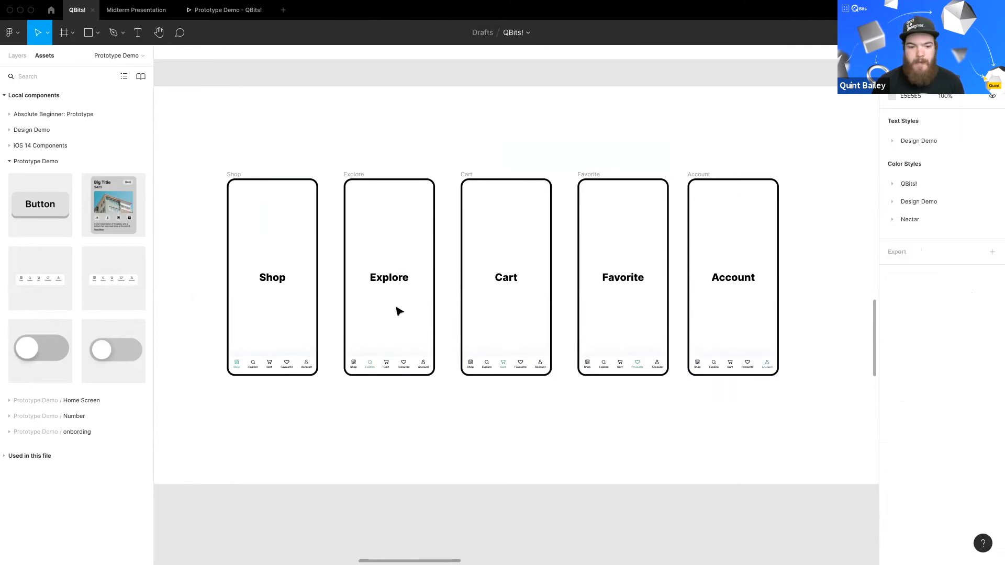
Step: Examine which tab is highlighted in the tab bar of each phone screen
scroll(538, 349, "left", 6)
scroll(538, 349, "up", 2)
left_click(446, 422)
scroll(442, 422, "up", 3)
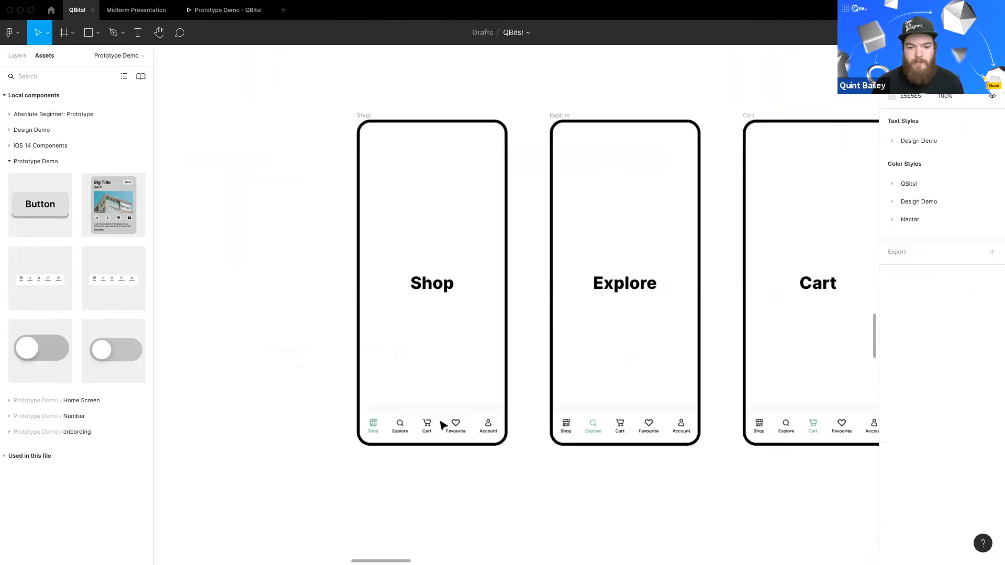
scroll(406, 438, "down", 1)
scroll(405, 439, "right", 1)
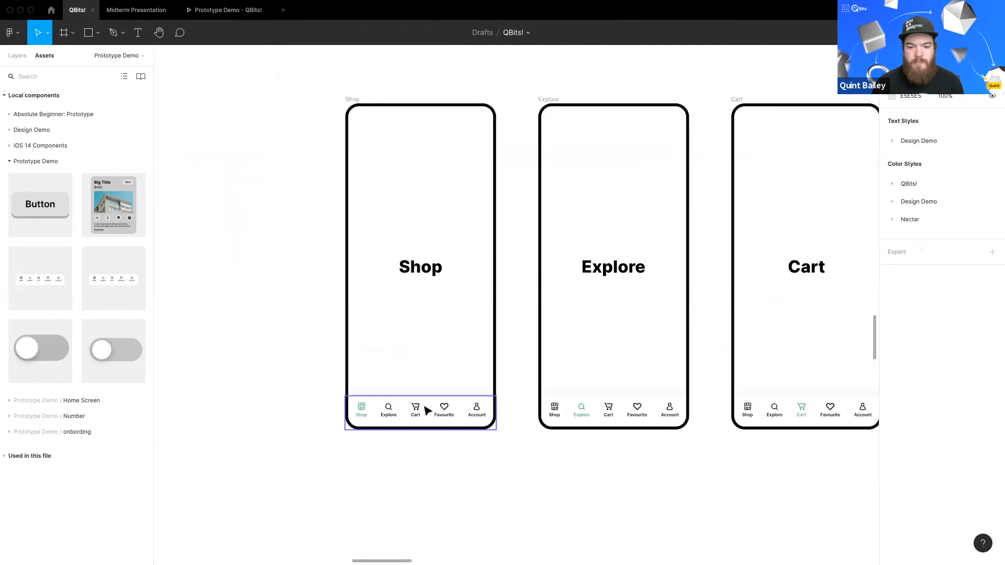
scroll(424, 410, "right", 10)
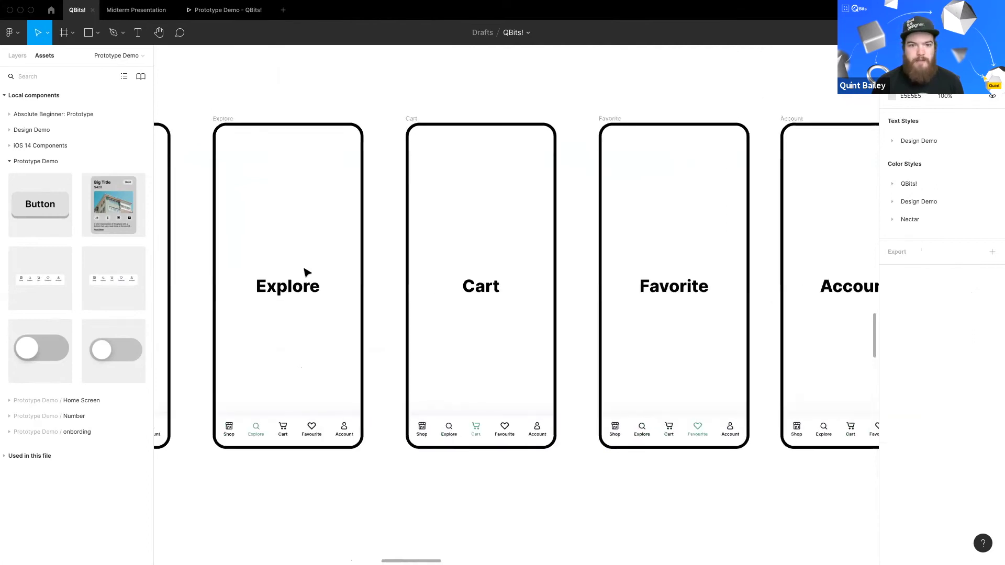
Step: Link the Explore tab in the Tab Bar component's Shop variant to the Explore screen as an on-click navigation
scroll(377, 308, "down", 3)
scroll(238, 236, "left", 10)
scroll(239, 236, "up", 3)
scroll(238, 237, "up", 5)
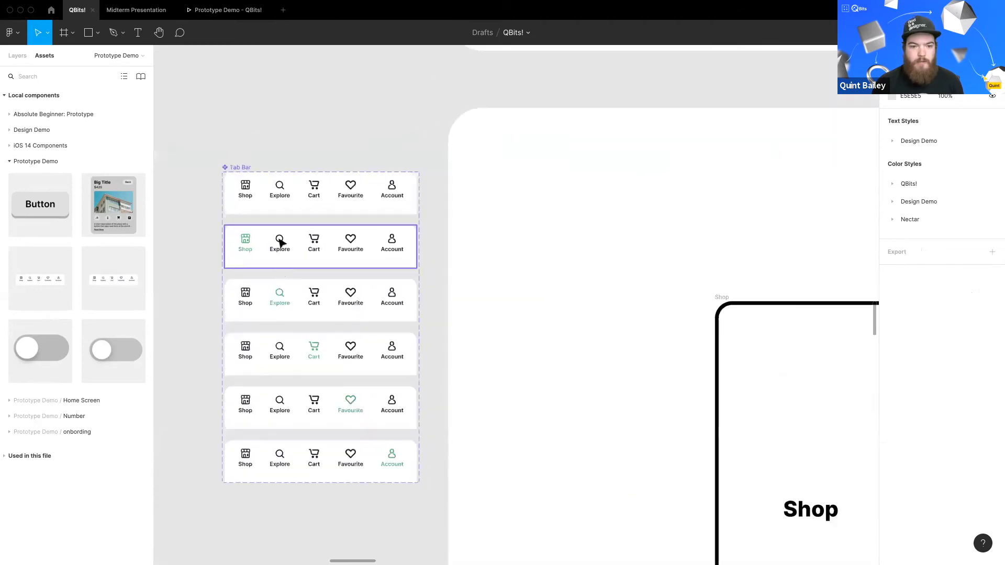
left_click(281, 247)
left_click(280, 245)
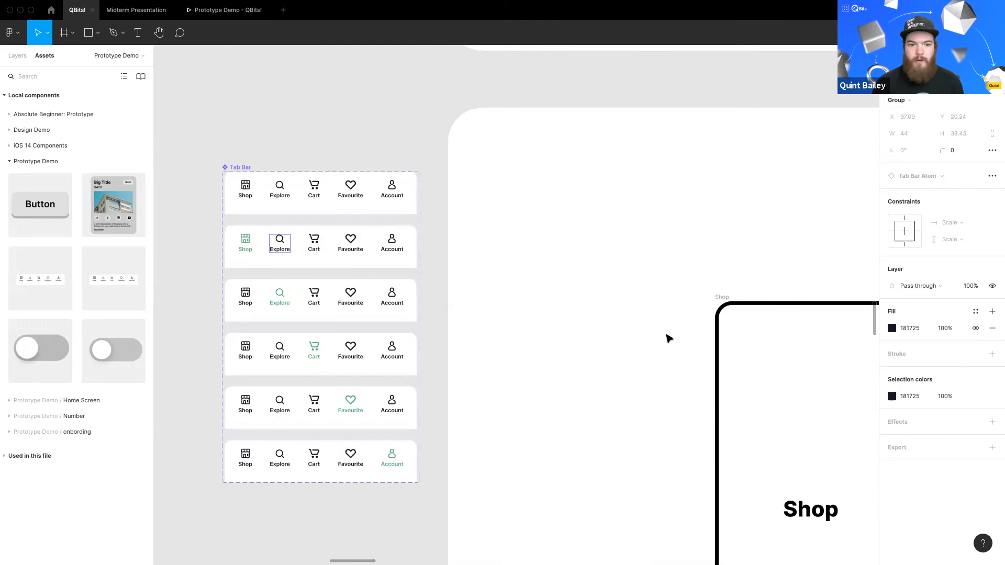
key("shift+e")
scroll(635, 372, "down", 5)
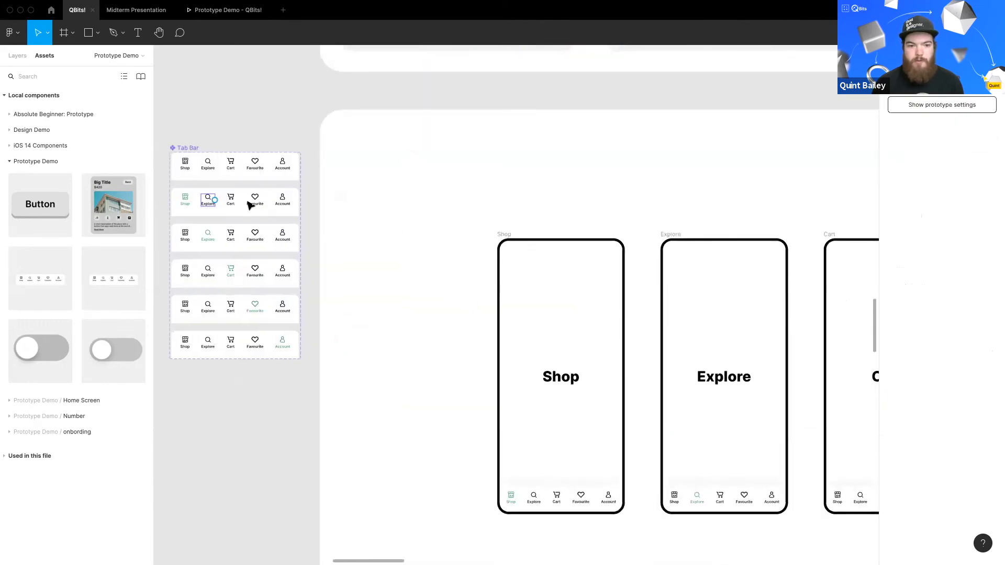
left_click_drag(214, 200, 713, 297)
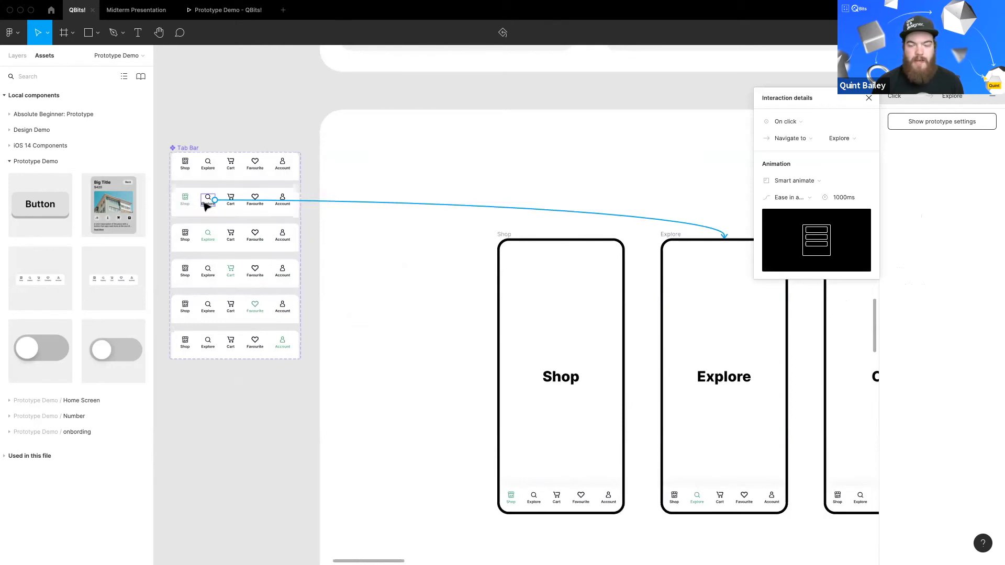
Step: Set the animation of the Explore tab's connection to Instant and close its interaction details
left_click(794, 180)
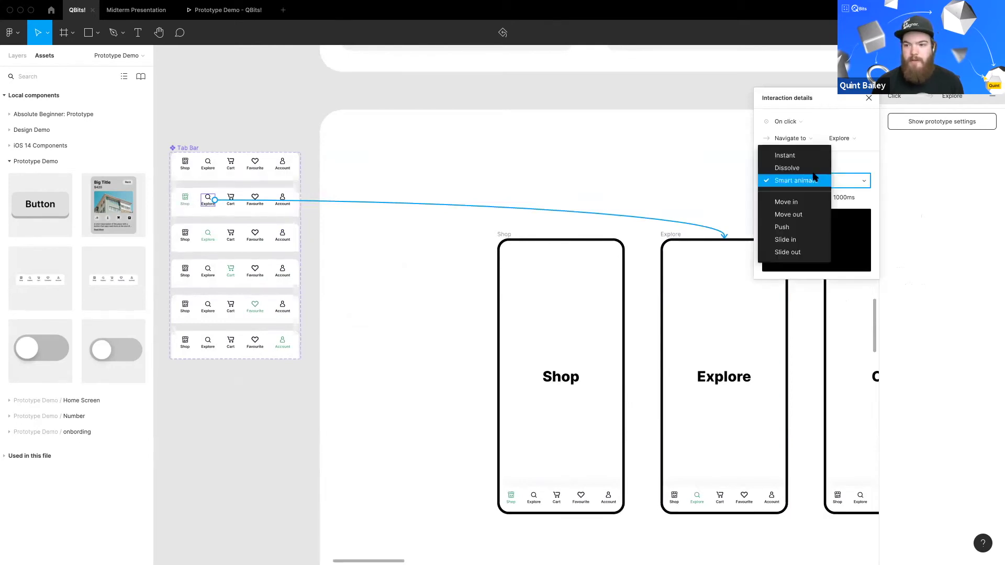
left_click(779, 152)
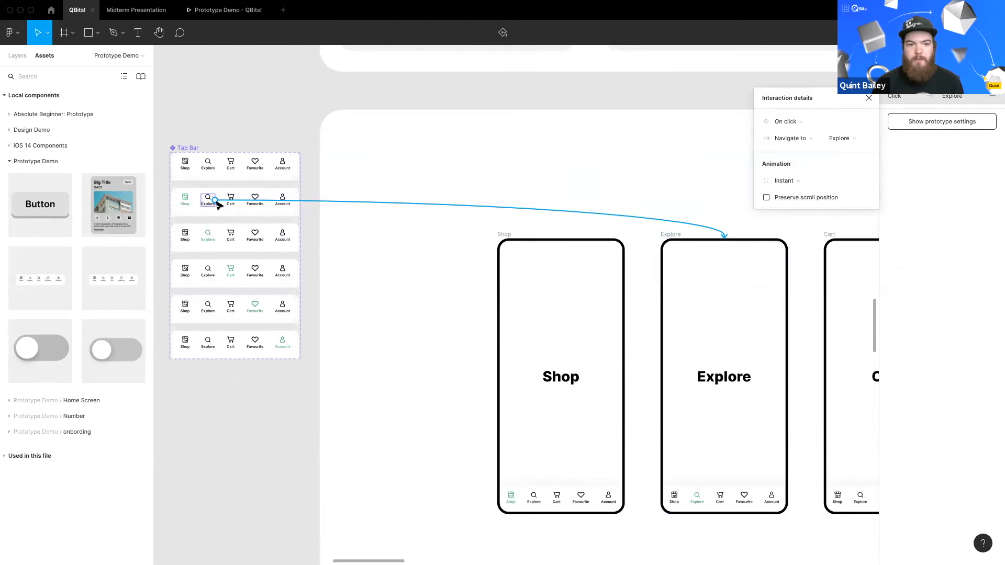
left_click(624, 177)
Step: Move the prototype's starting point from the Verification frame to the Shop screen
scroll(500, 251, "down", 5)
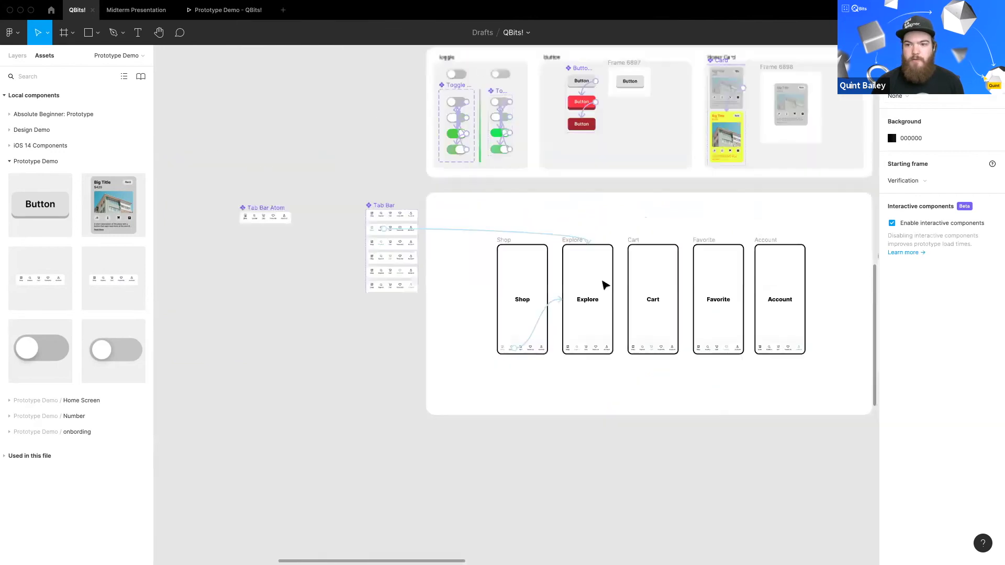
left_click_drag(733, 117, 599, 207)
left_click_drag(566, 506, 548, 298)
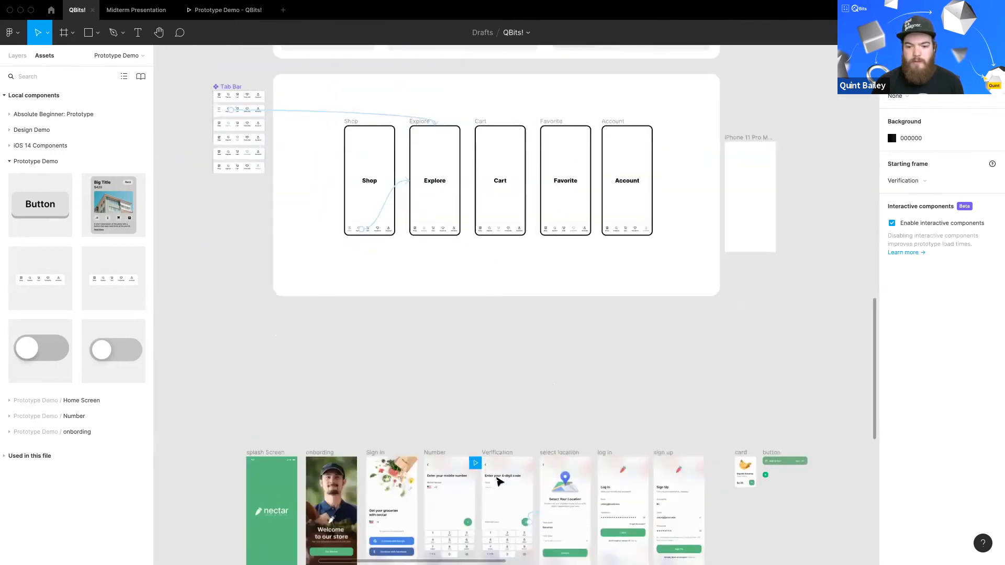
left_click_drag(478, 466, 350, 167)
scroll(482, 307, "up", 5)
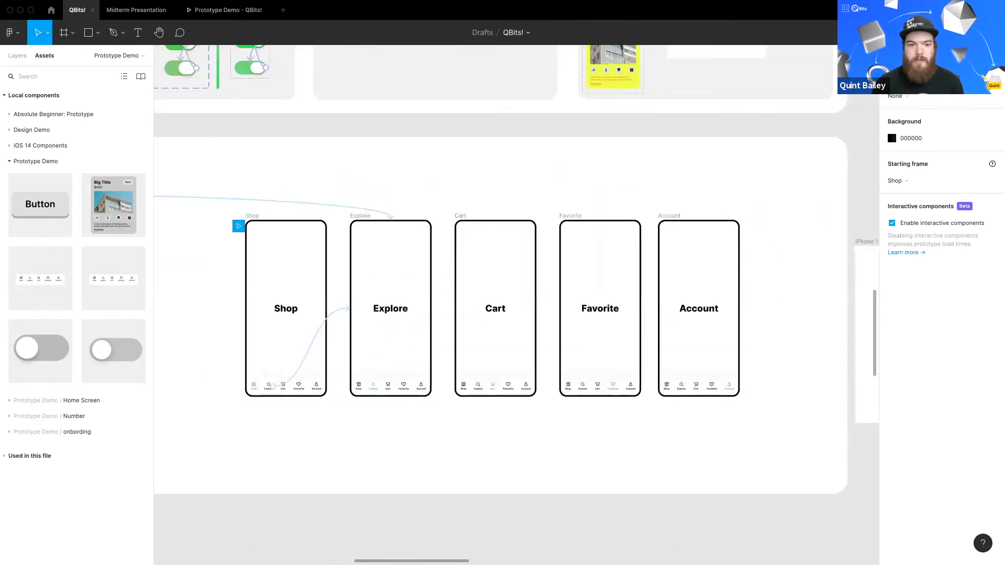
Step: Preview the prototype, test the Explore tab on the Shop screen, and return to the design file
left_click(956, 32)
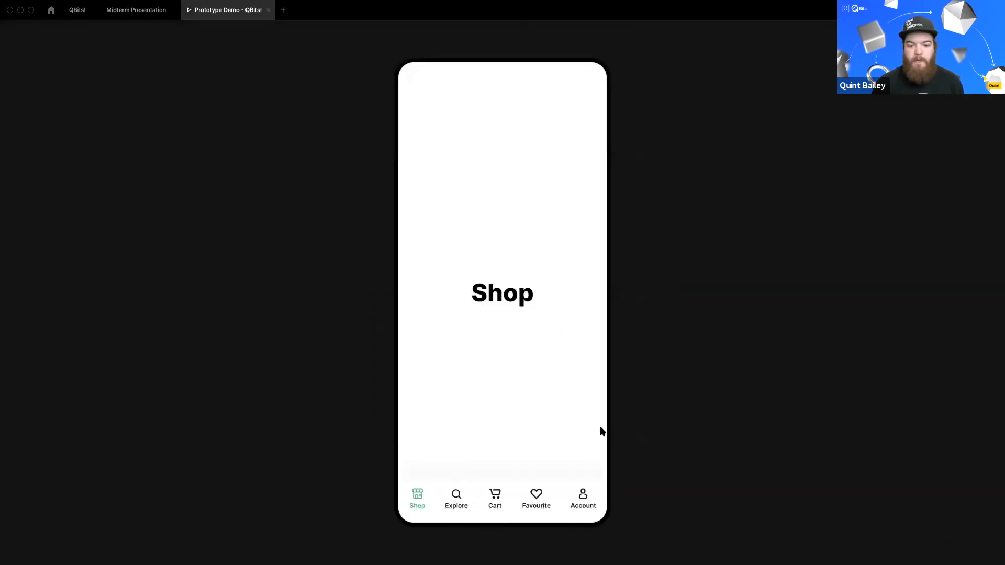
left_click(457, 497)
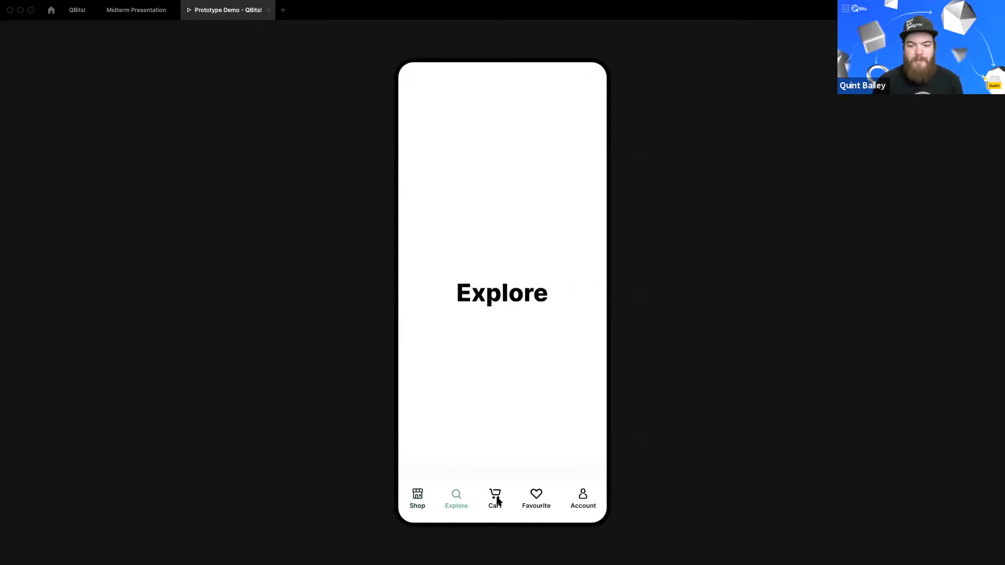
left_click(77, 10)
Step: Delete the prototype connection between the Shop variant's Explore tab and the Explore screen
left_click_drag(518, 299, 705, 301)
scroll(303, 216, "up", 3)
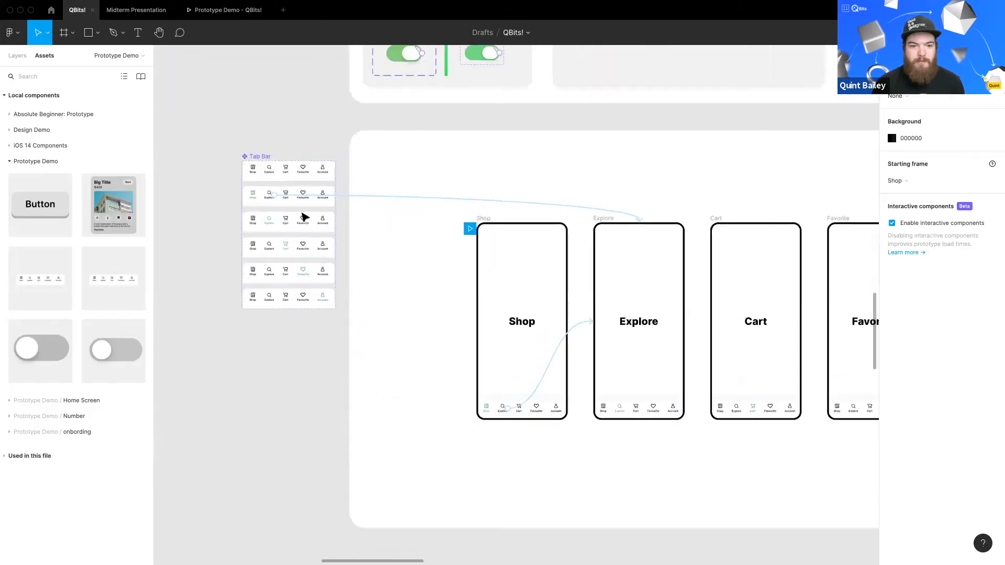
left_click_drag(290, 208, 260, 203)
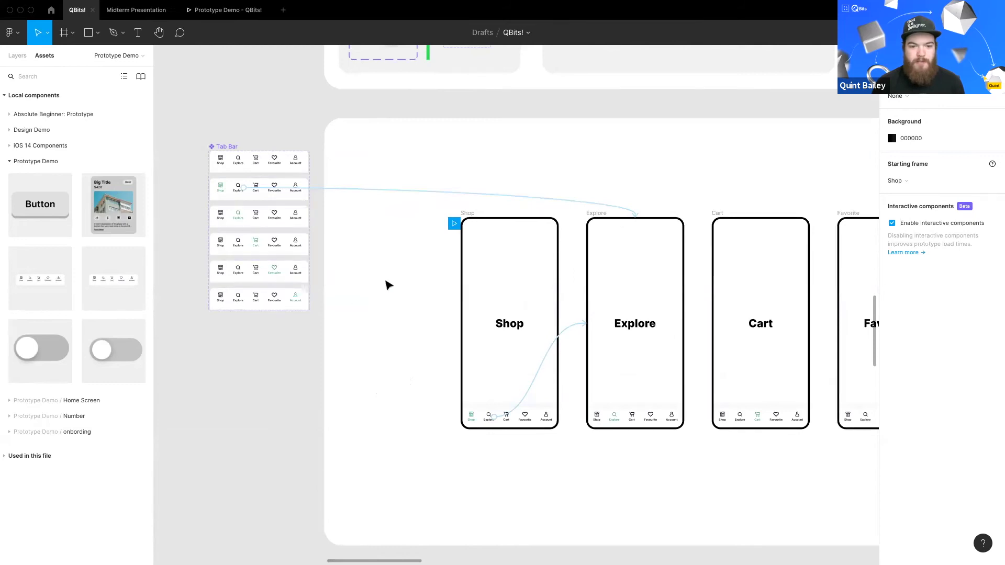
scroll(246, 256, "right", 2)
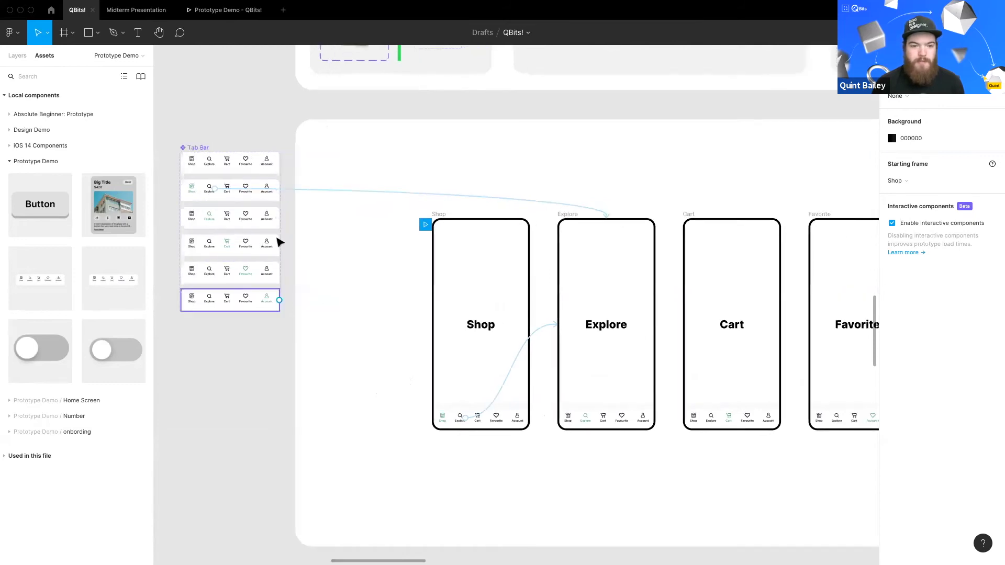
scroll(333, 270, "right", 2)
scroll(333, 270, "up", 1)
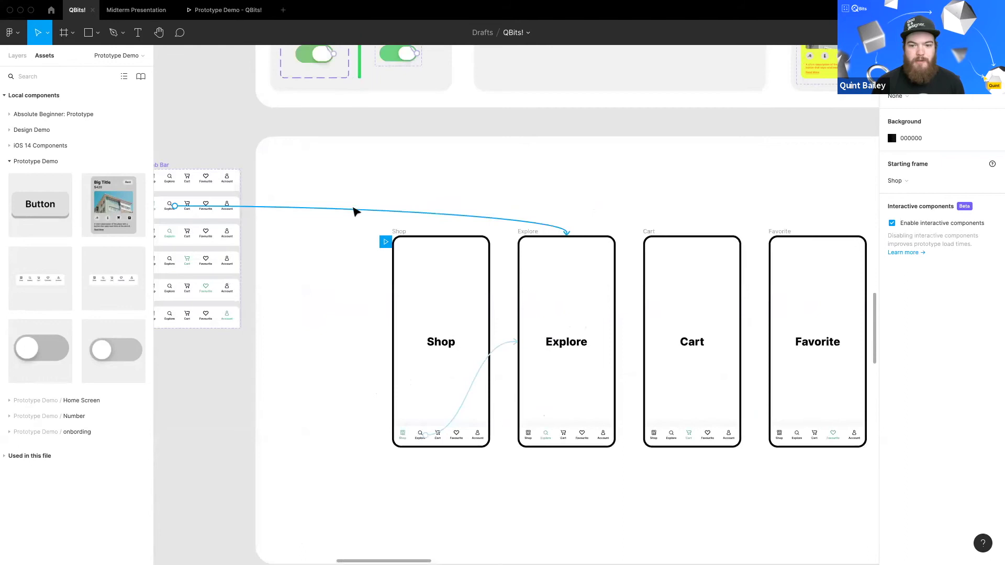
left_click(315, 194)
key("Delete")
Step: Move the Tab Bar Atom component closer to the Tab Bar component set, leaving a narrow gap between them
left_click_drag(323, 302, 726, 288)
scroll(398, 299, "right", 2)
left_click_drag(239, 169, 347, 165)
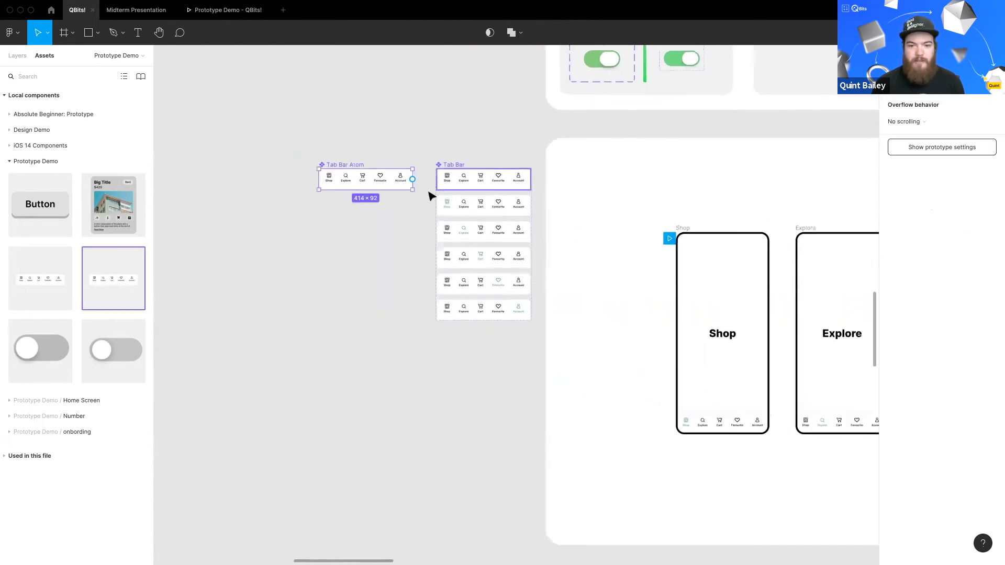
scroll(430, 195, "up", 3)
scroll(430, 266, "left", 3)
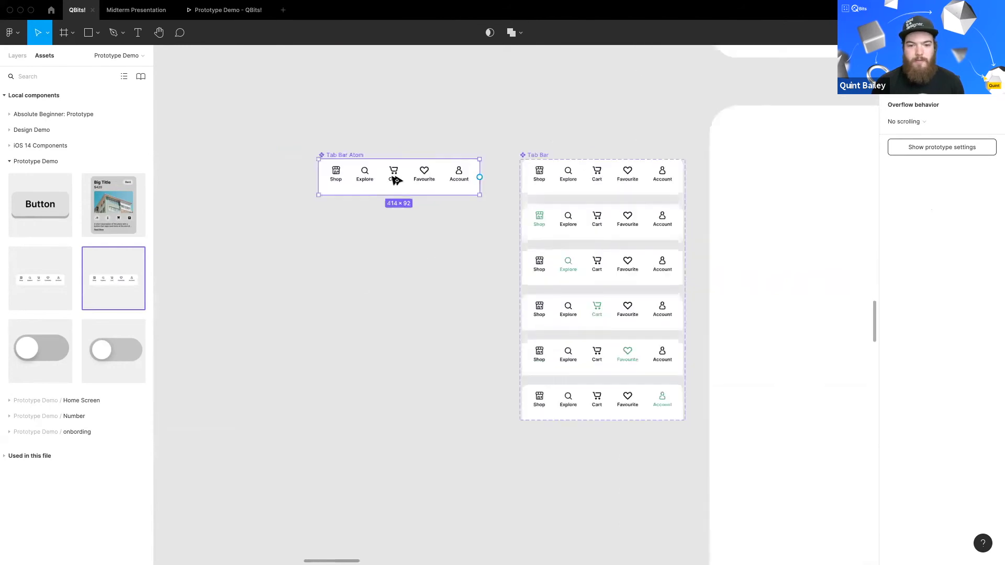
Step: Try placing an instance of the Tab Bar Atom component directly below the original
key("ctrl+d")
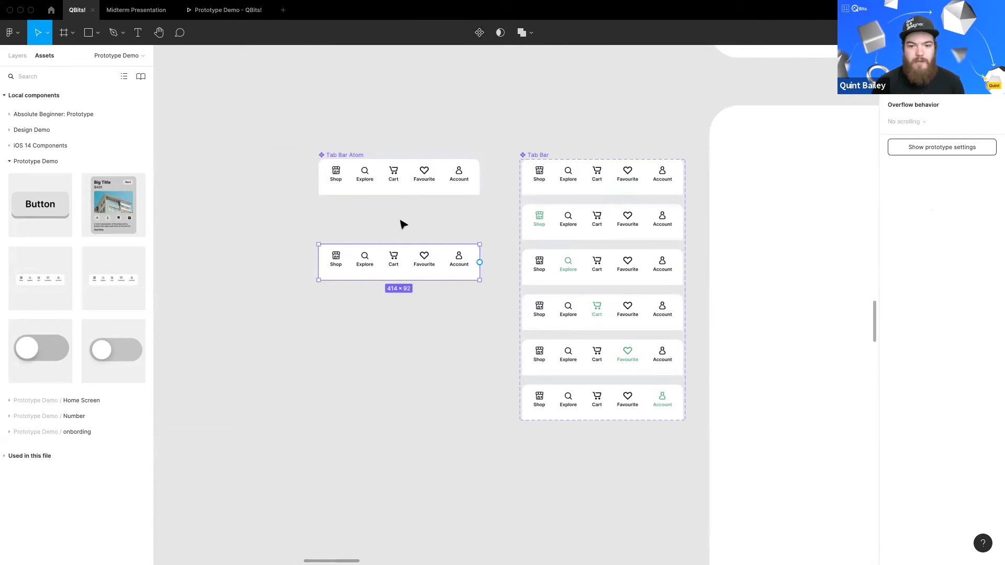
key("Escape")
left_click(441, 263)
key("Delete")
Step: Set the fill of the Favourite heart icon in the Tab Bar Atom component to FF0000
left_click(408, 177)
scroll(543, 210, "right", 2)
left_click(590, 422)
key("Escape")
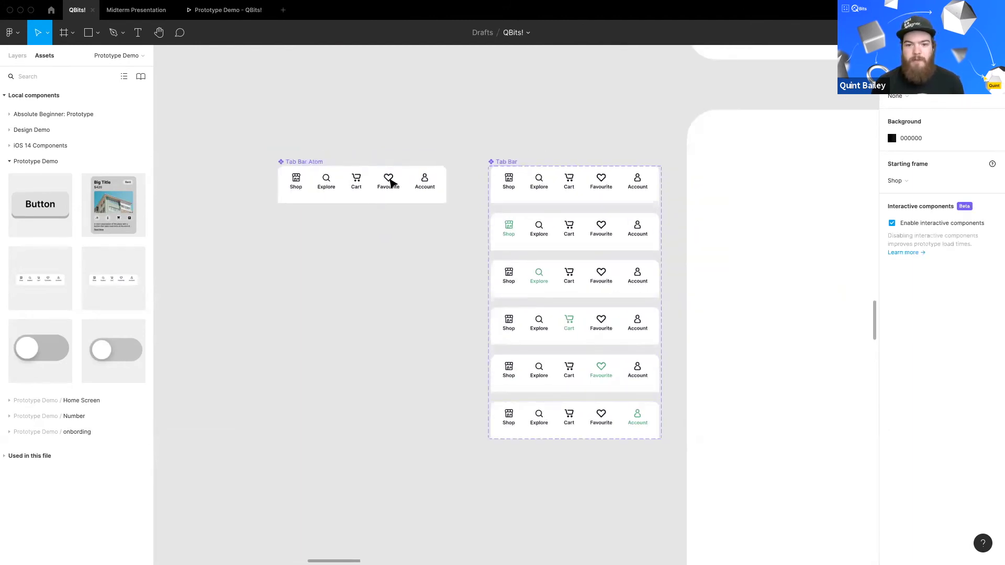
double_click(390, 181)
scroll(400, 199, "up", 2)
scroll(426, 225, "left", 1)
scroll(445, 238, "up", 4)
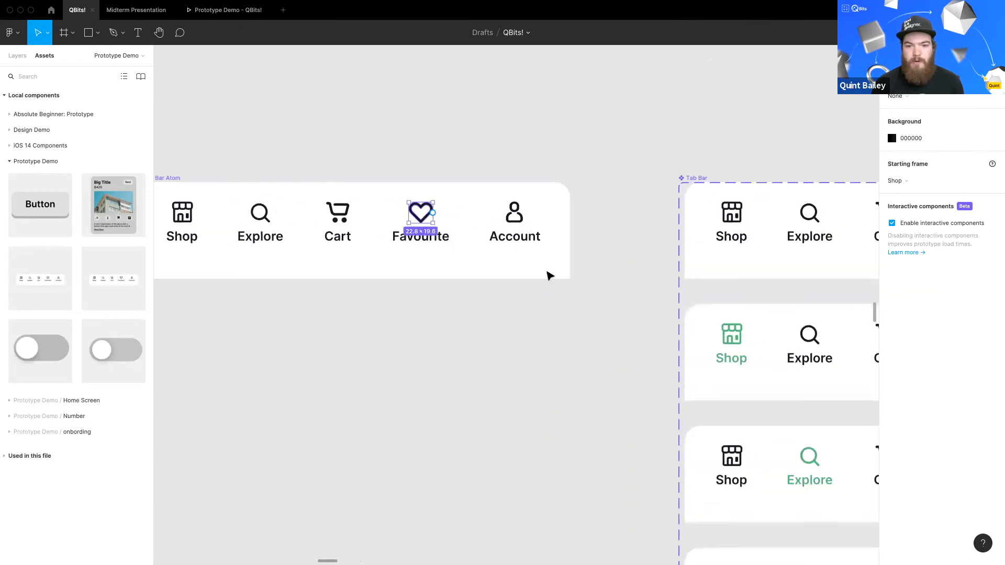
key("alt+8")
left_click(897, 286)
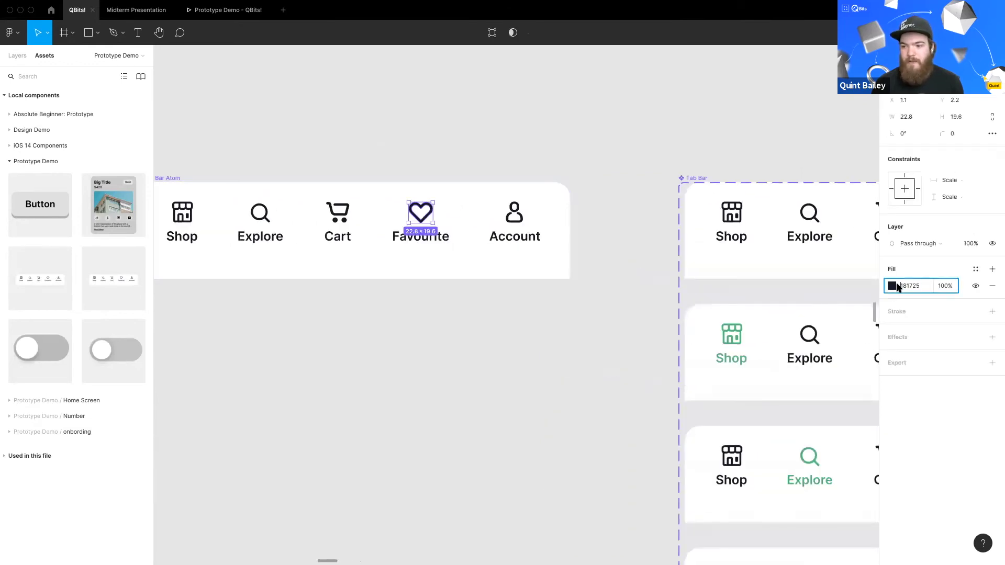
type("ff0000")
key("Return")
Step: Examine the heart icon across the Tab Bar variants and undo its red fill
scroll(502, 304, "down", 3)
scroll(503, 304, "right", 5)
scroll(511, 315, "down", 5)
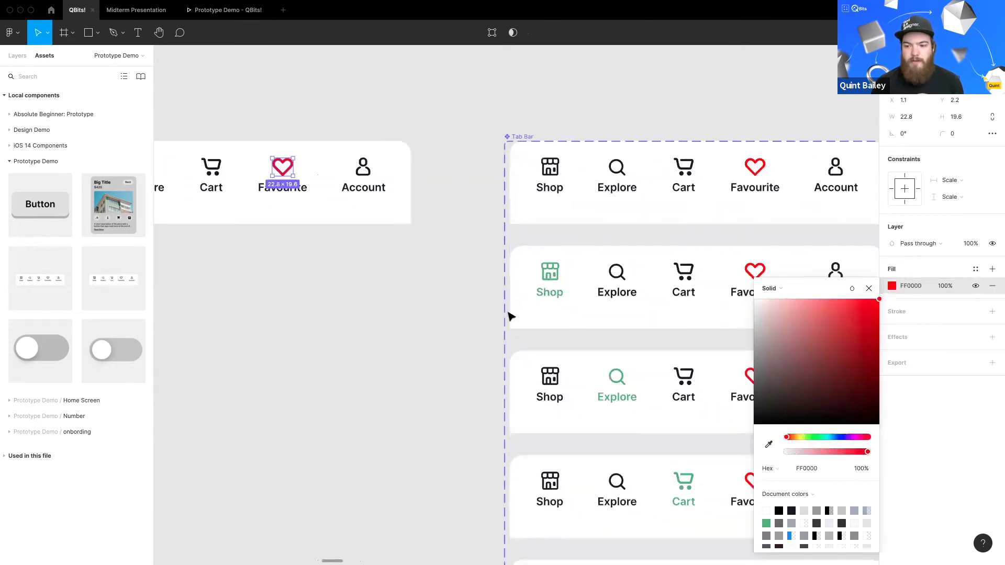
scroll(579, 305, "right", 2)
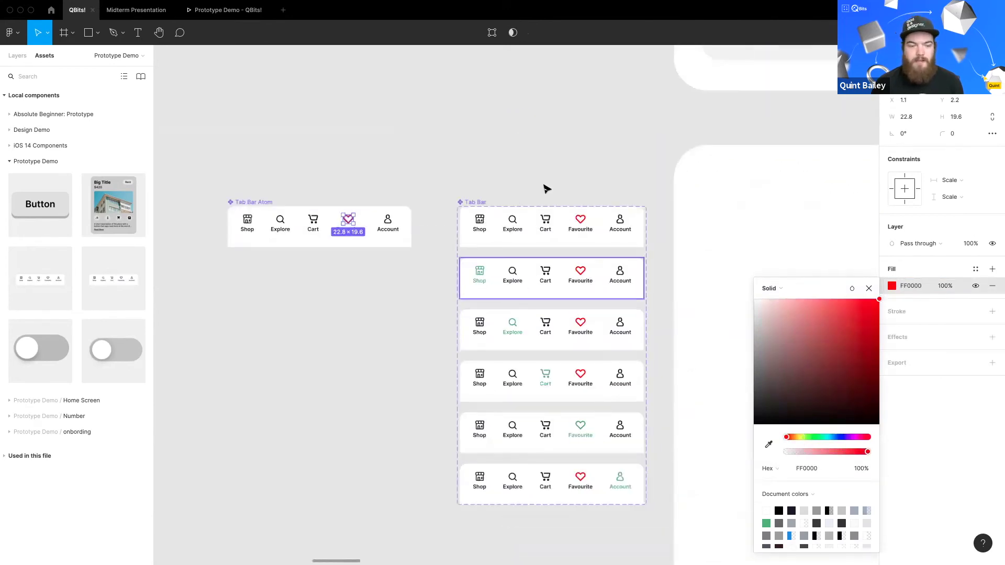
key("Escape")
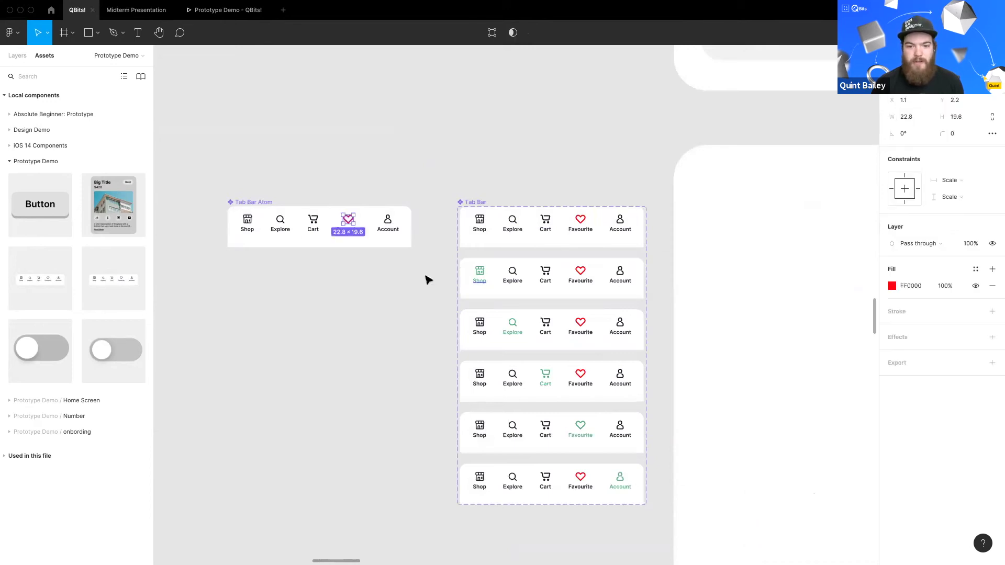
left_click(450, 314)
scroll(450, 314, "right", 3)
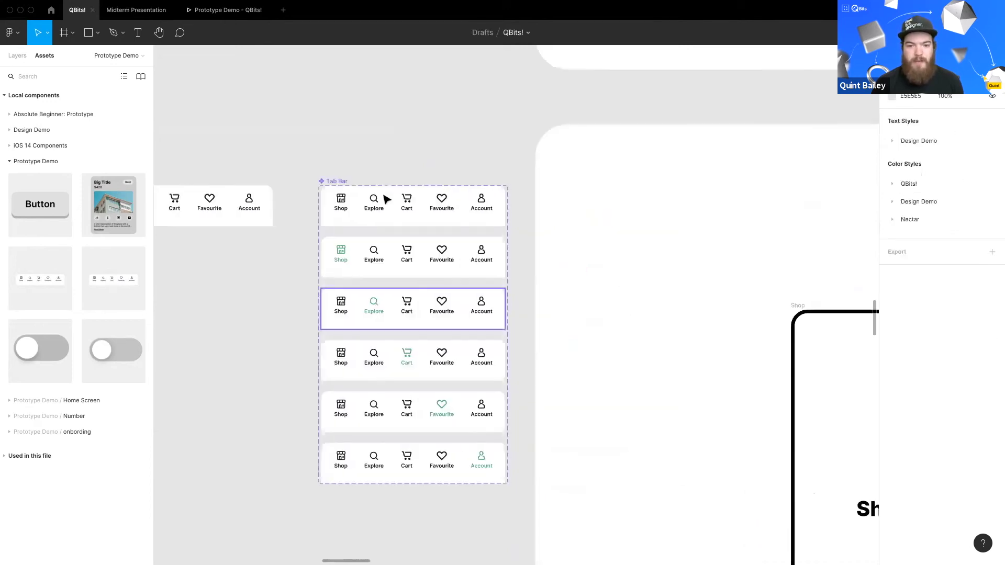
Step: Move the Tab Bar Atom component onto the white area above the five app screens, roughly centred over the row
scroll(781, 307, "right", 5)
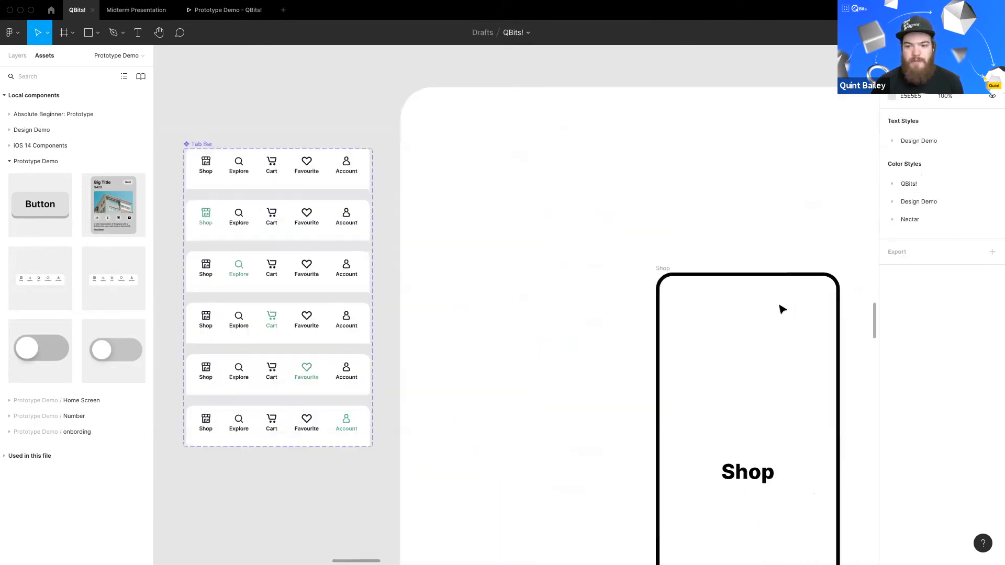
scroll(607, 281, "down", 3)
scroll(165, 215, "up", 2)
left_click_drag(165, 214, 791, 212)
scroll(616, 235, "right", 5)
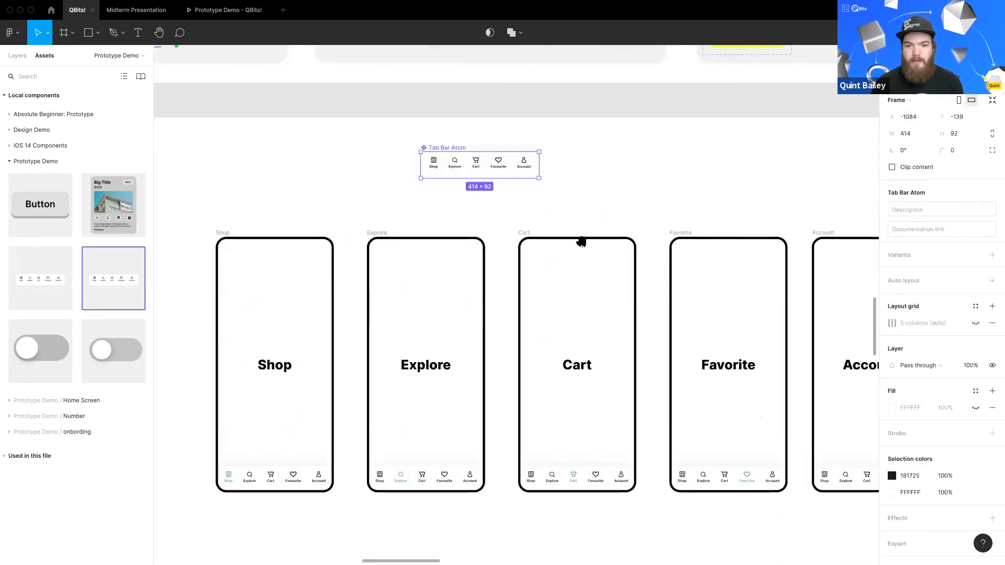
scroll(537, 139, "right", 1)
left_click_drag(375, 161, 507, 173)
Step: Link the Shop tab of the Tab Bar Atom component to the Shop screen in prototype mode
double_click(500, 152)
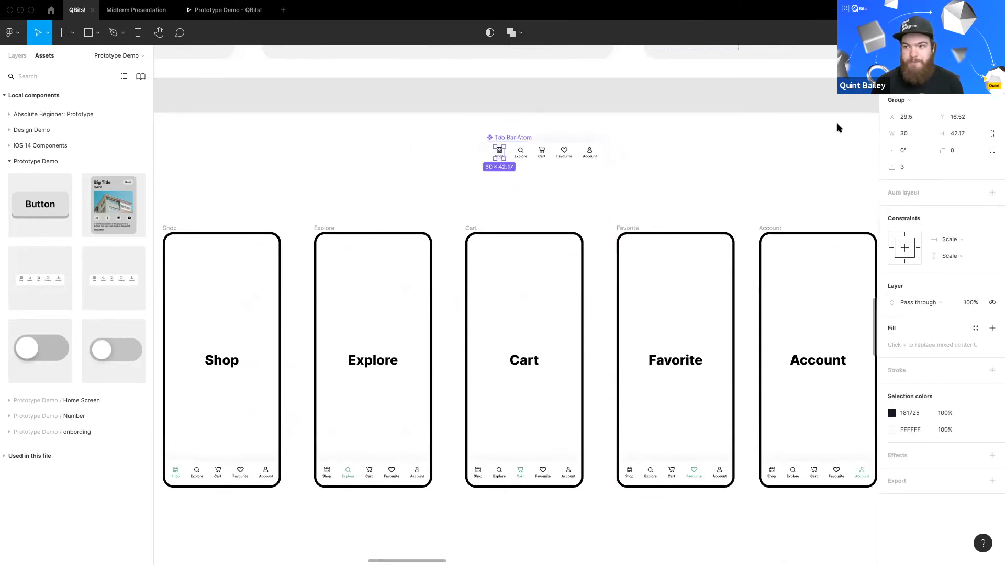
scroll(838, 128, "left", 2)
key("shift+e")
left_click_drag(322, 314, 361, 291)
left_click(540, 181)
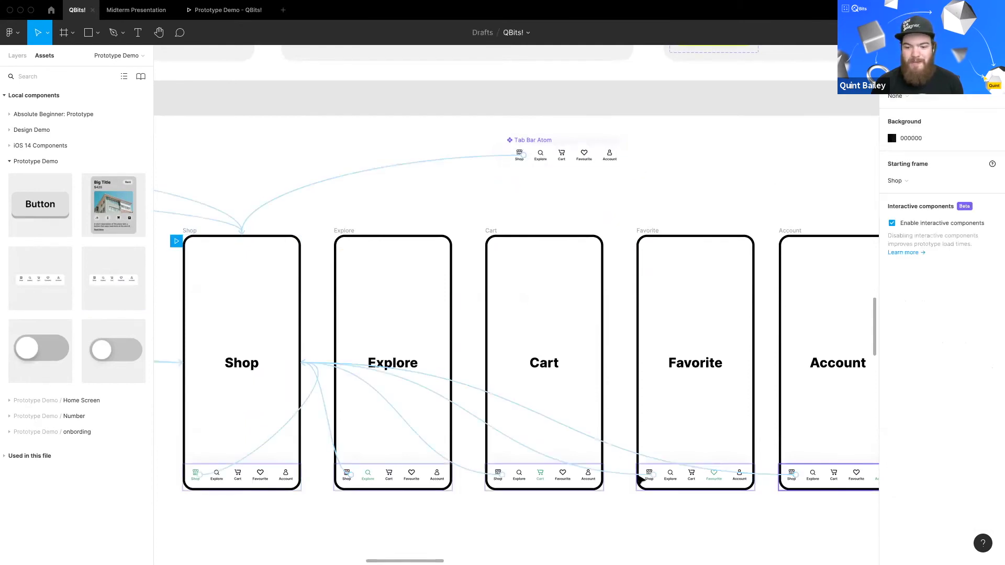
Step: Link the Explore and Cart tabs of the Tab Bar Atom component to their matching screens
left_click(544, 157)
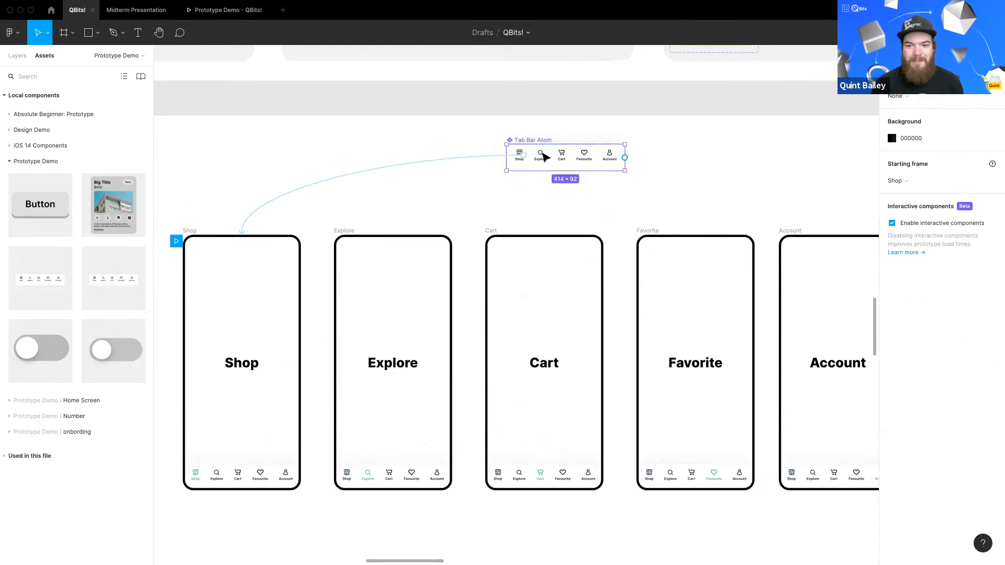
left_click(545, 157)
left_click_drag(547, 156, 412, 256)
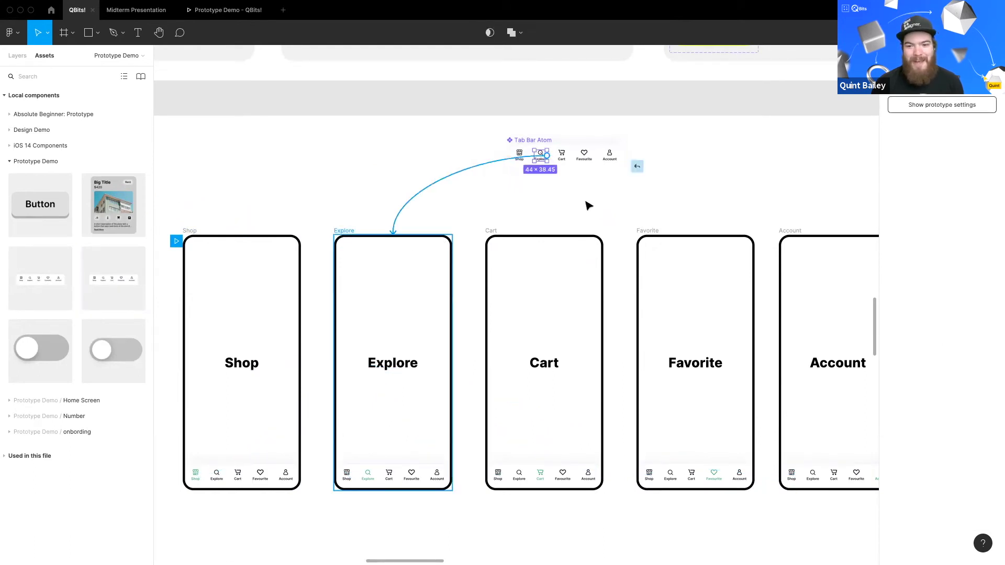
left_click(563, 156)
left_click_drag(565, 156, 546, 246)
left_click(637, 215)
Step: Link the Favourite tab of the Tab Bar Atom component to the Favorite screen and its Account tab to the Account screen
left_click(585, 157)
left_click(585, 157)
left_click_drag(592, 156, 695, 246)
left_click(609, 156)
left_click(610, 156)
left_click_drag(618, 155, 799, 262)
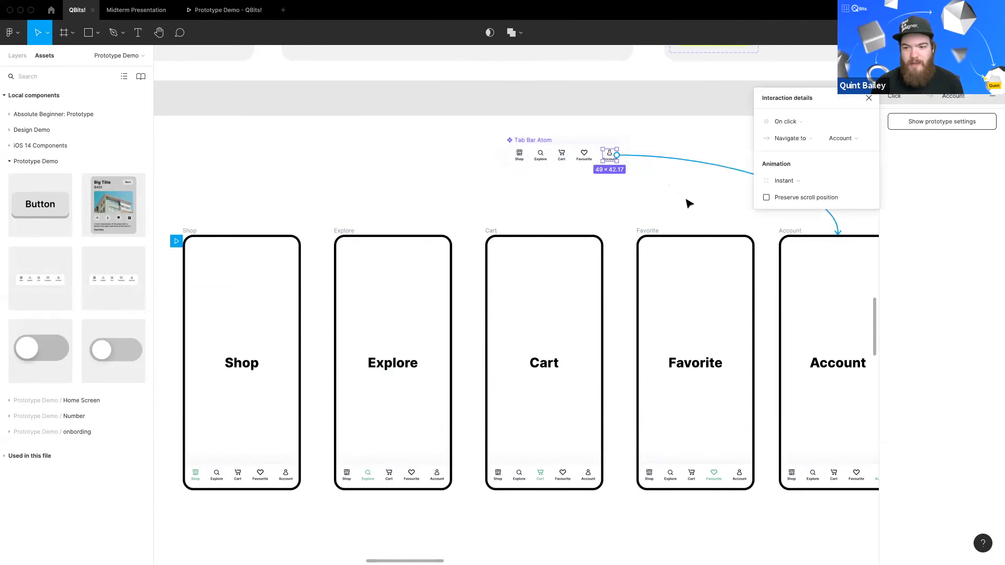
left_click(588, 384)
Step: Review the prototype connections and test the tab bar navigation between the Shop, Explore, Cart, Favorite and Account screens in the presentation
scroll(529, 345, "down", 3)
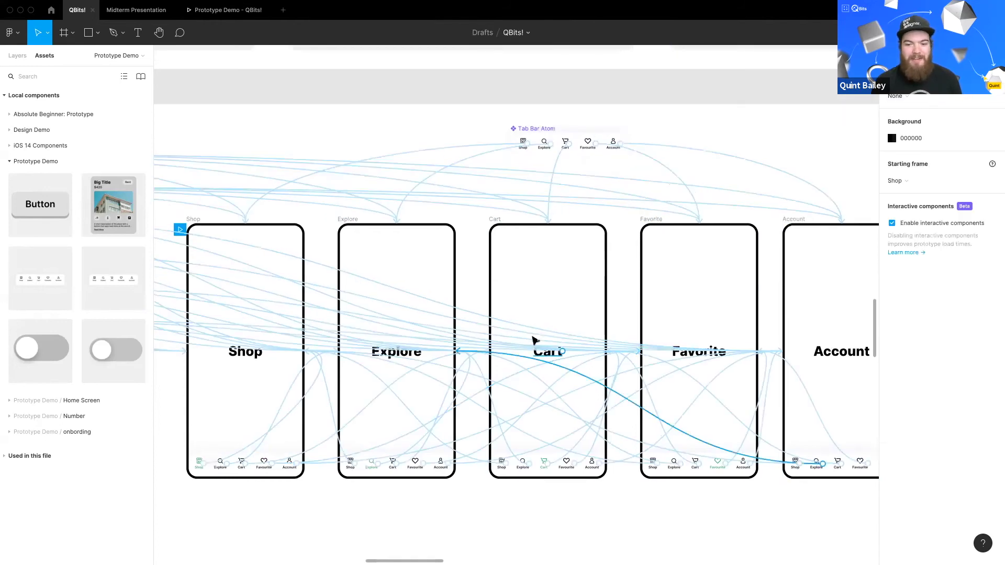
scroll(526, 347, "down", 2)
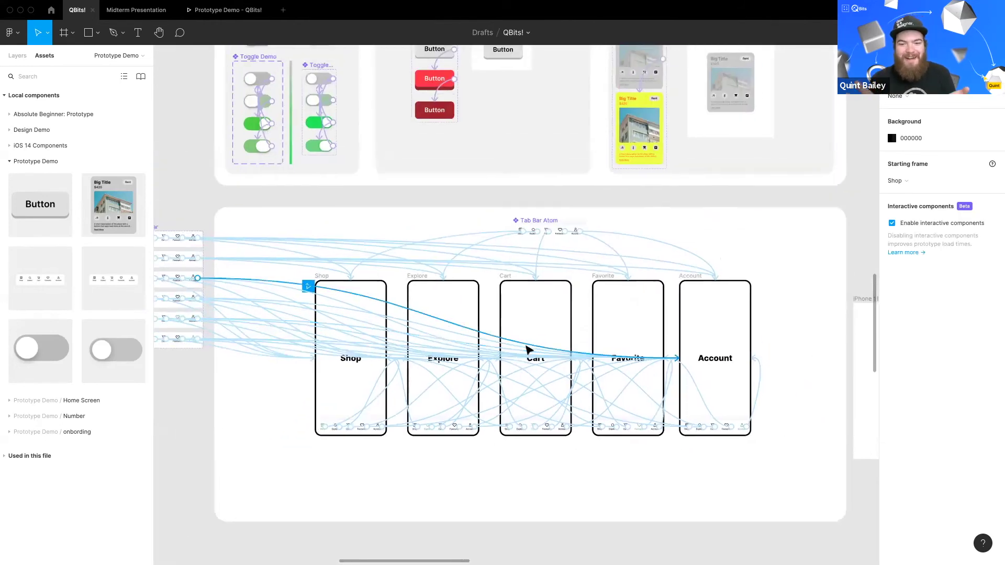
left_click(762, 276)
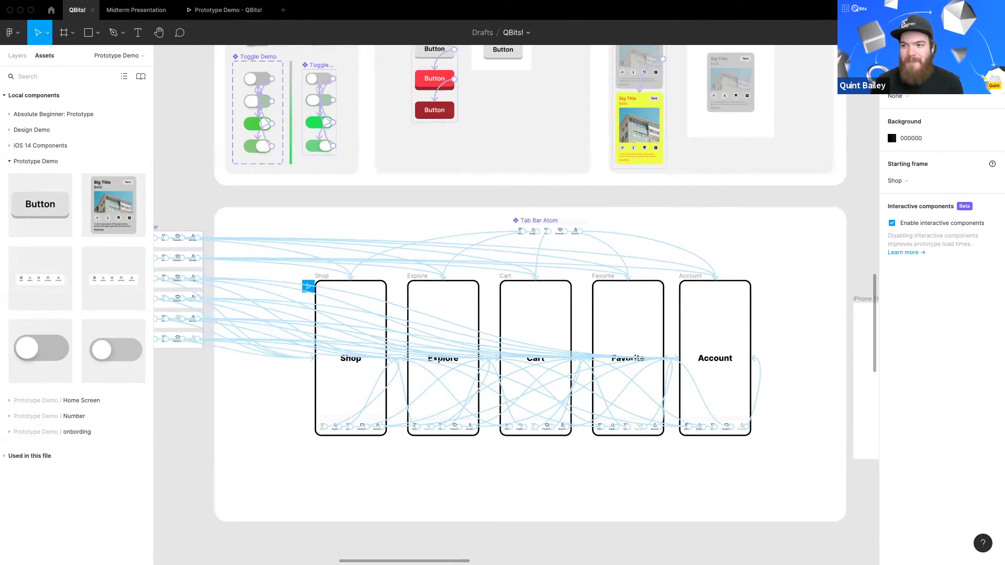
key("ctrl+Tab")
left_click(536, 501)
left_click(581, 502)
left_click(532, 503)
left_click(464, 501)
left_click(418, 497)
left_click(494, 499)
left_click(536, 501)
left_click(572, 501)
left_click(496, 501)
left_click(457, 501)
left_click(588, 499)
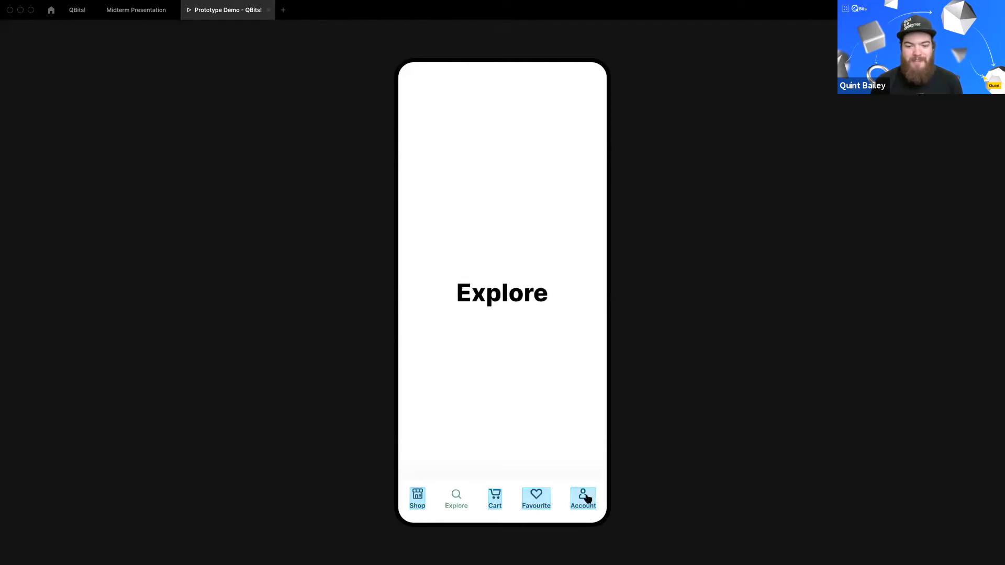
left_click(524, 502)
left_click(458, 502)
left_click(417, 497)
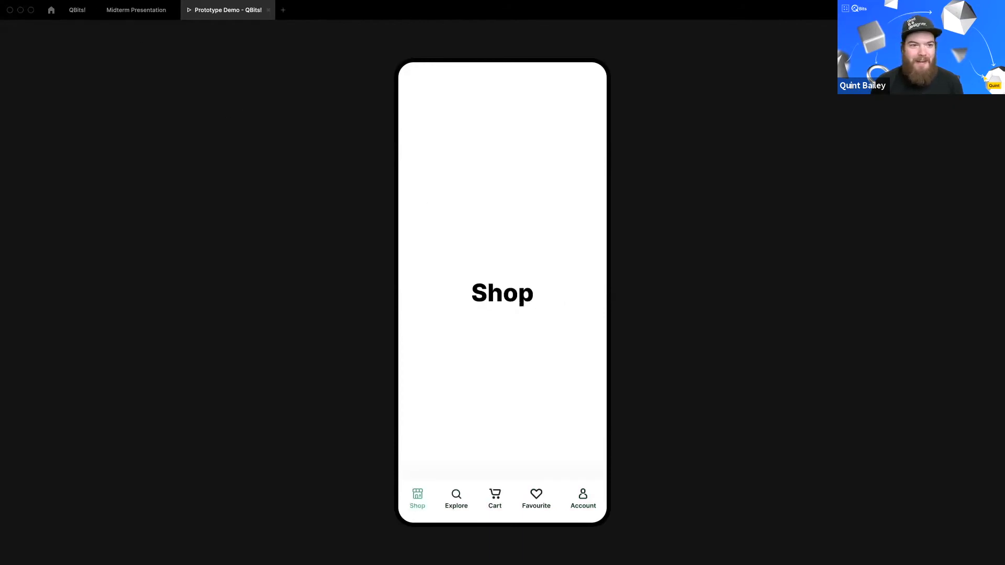
Step: Set the stroke weight of all five app screens to 0 together
left_click(76, 11)
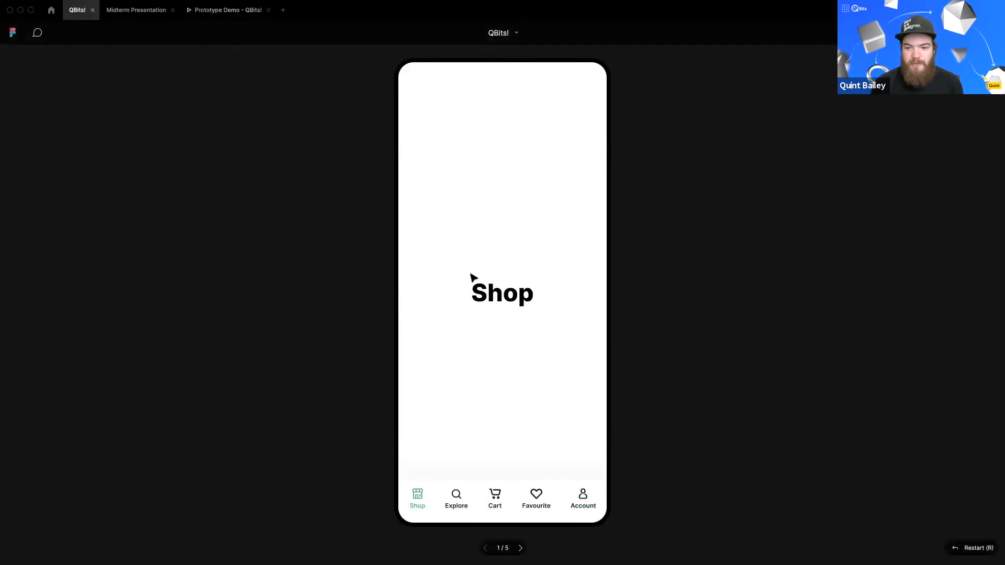
scroll(383, 262, "up", 5)
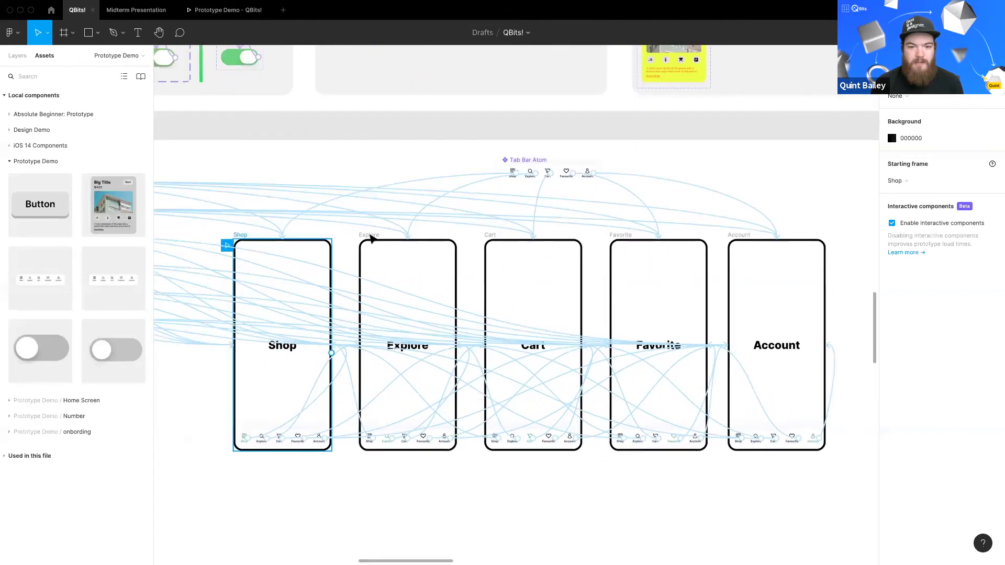
left_click(241, 235)
left_click(492, 239, "shift")
left_click(622, 235, "shift")
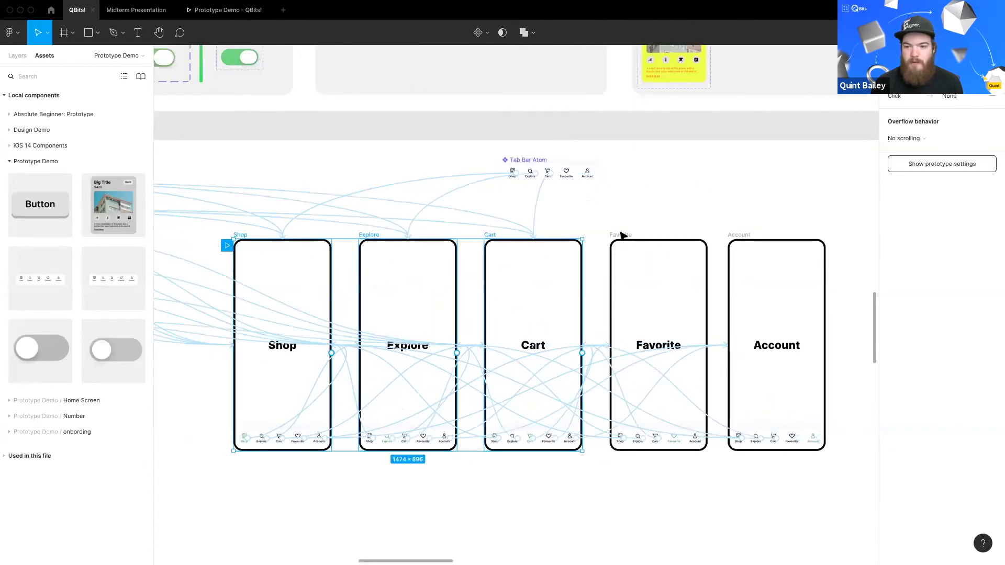
left_click(736, 236, "shift")
left_click(738, 235, "shift")
key("alt+8")
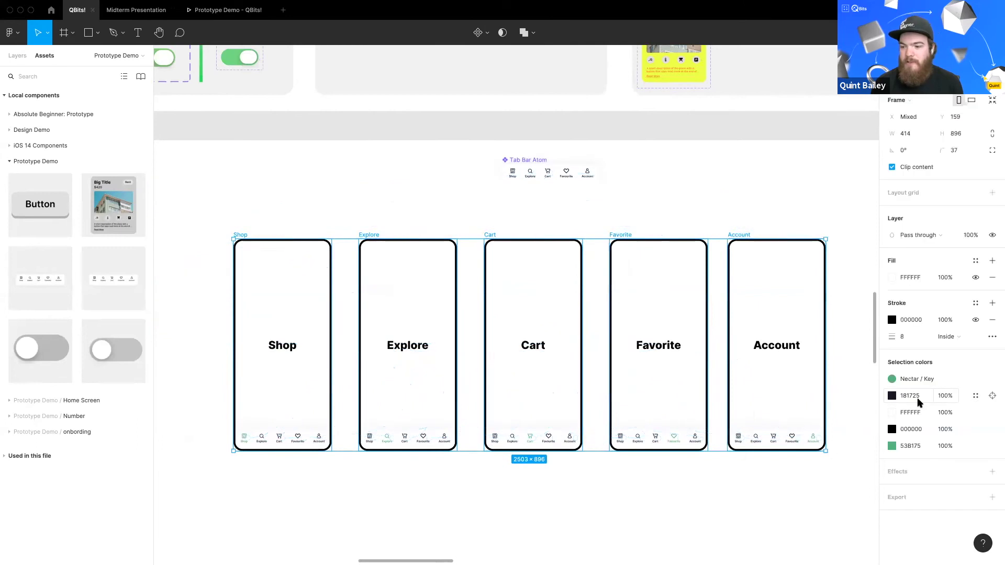
mouse_move(891, 336)
left_mouse_down()
mouse_move(824, 336)
mouse_move(479, 530)
left_mouse_up()
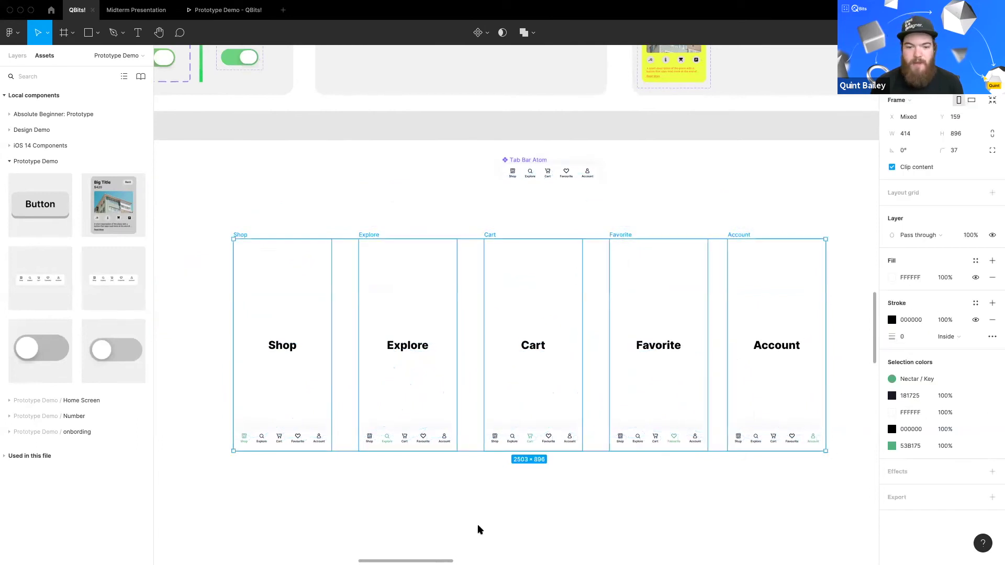
Step: Draw a grey rectangle of about 3080 × 1359 around the five app screens and send it behind them
left_click(426, 206)
scroll(366, 194, "left", 5)
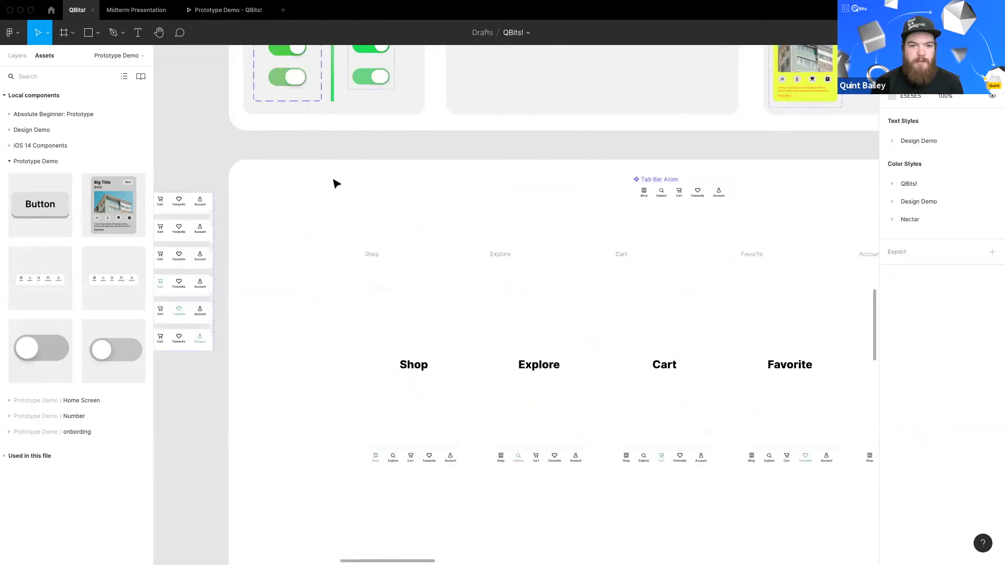
scroll(465, 360, "right", 5)
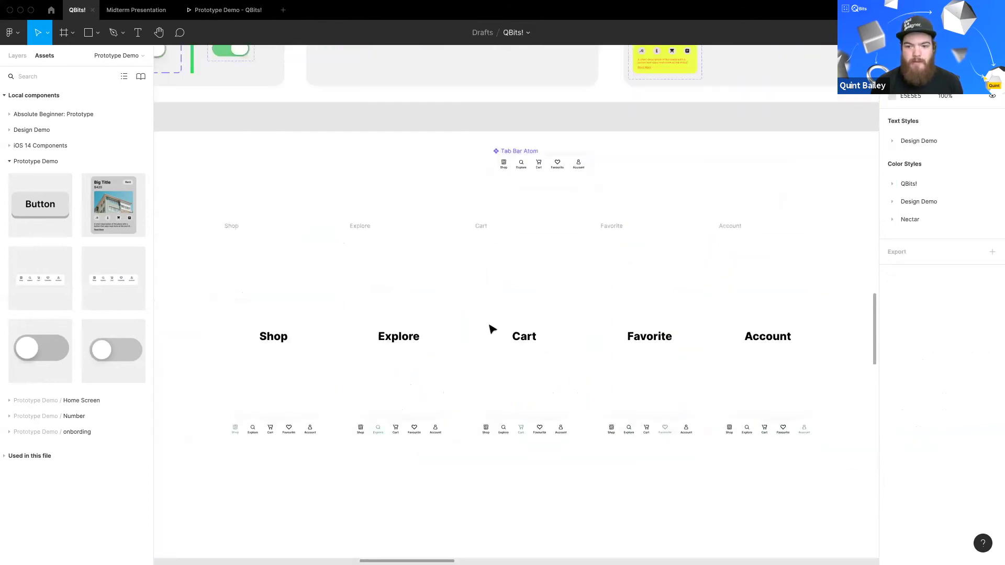
scroll(188, 182, "down", 3)
key("r")
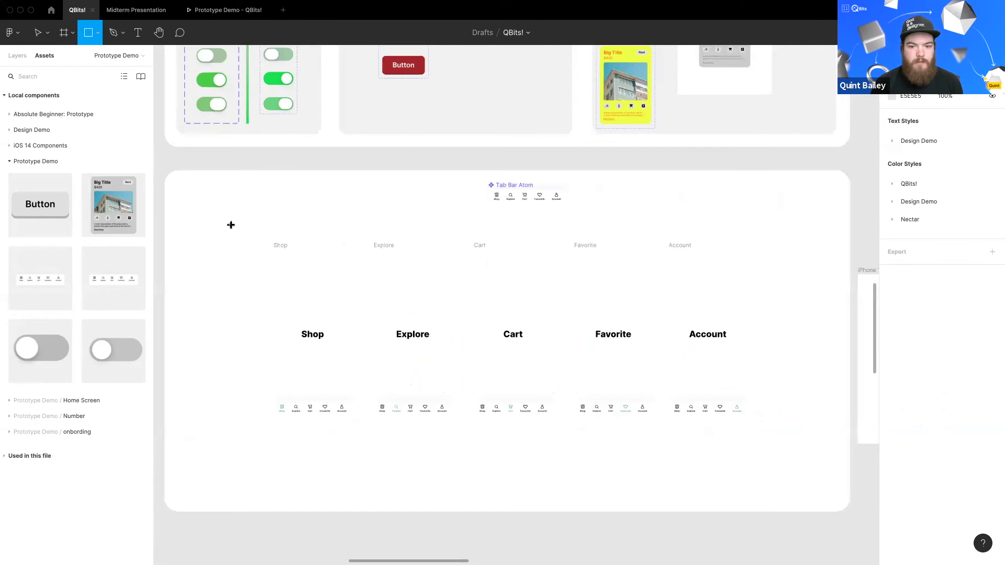
left_click_drag(793, 479, 799, 471)
key("super+alt+bracketleft")
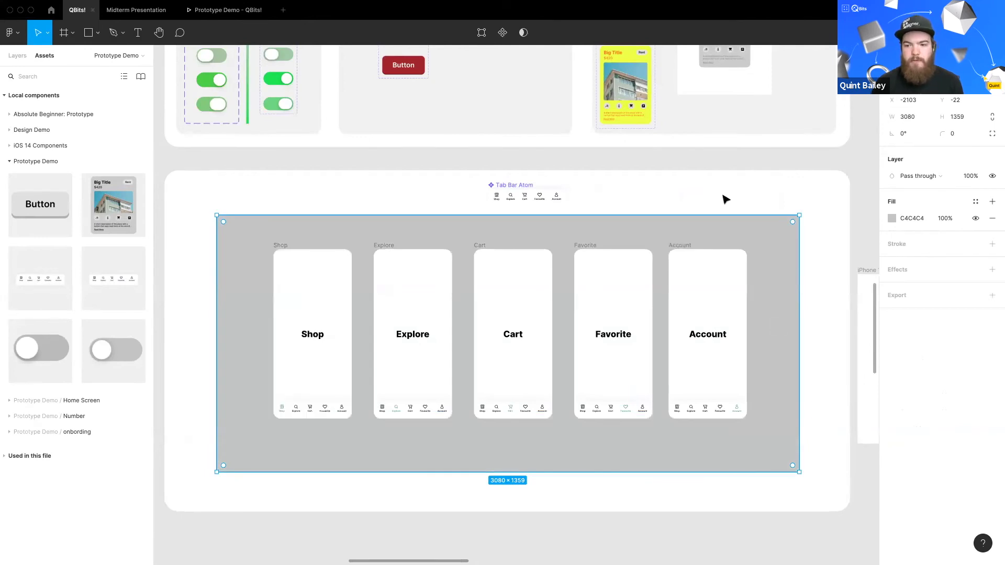
key("Escape")
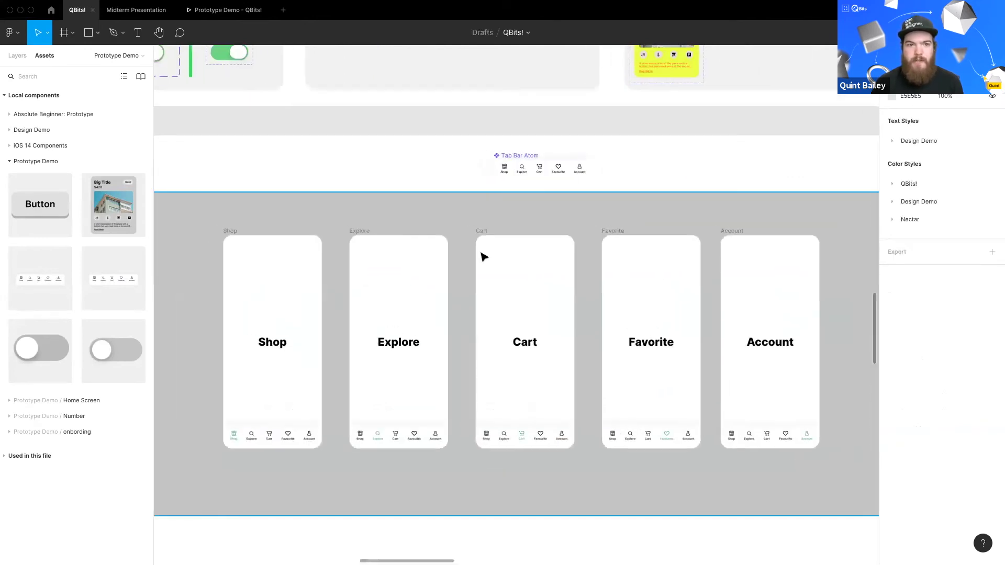
Step: Set the prototype background colour to FF0000 and preview the presentation
key("super+alt+Return")
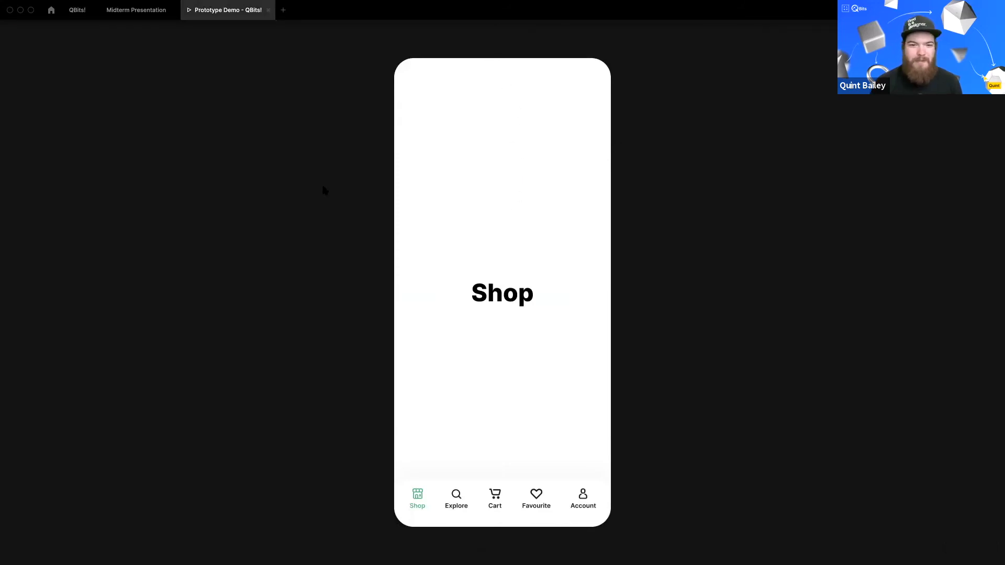
left_click(77, 10)
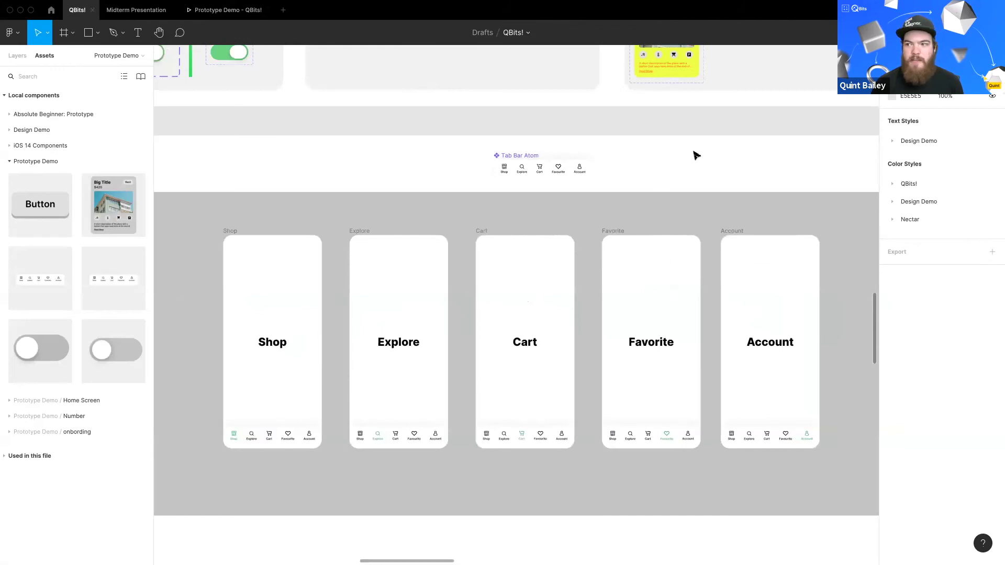
key("shift+e")
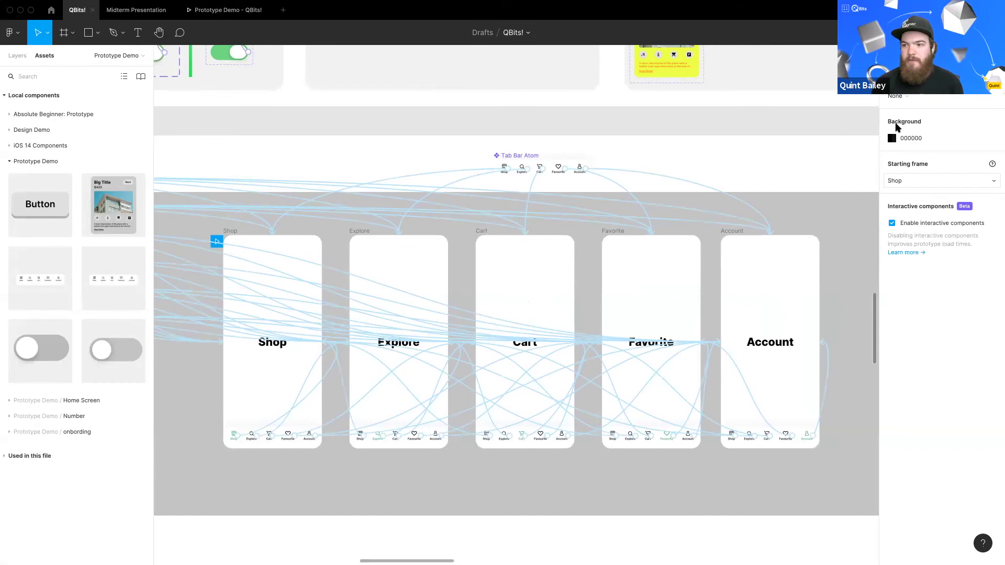
left_click(892, 139)
left_click(878, 152)
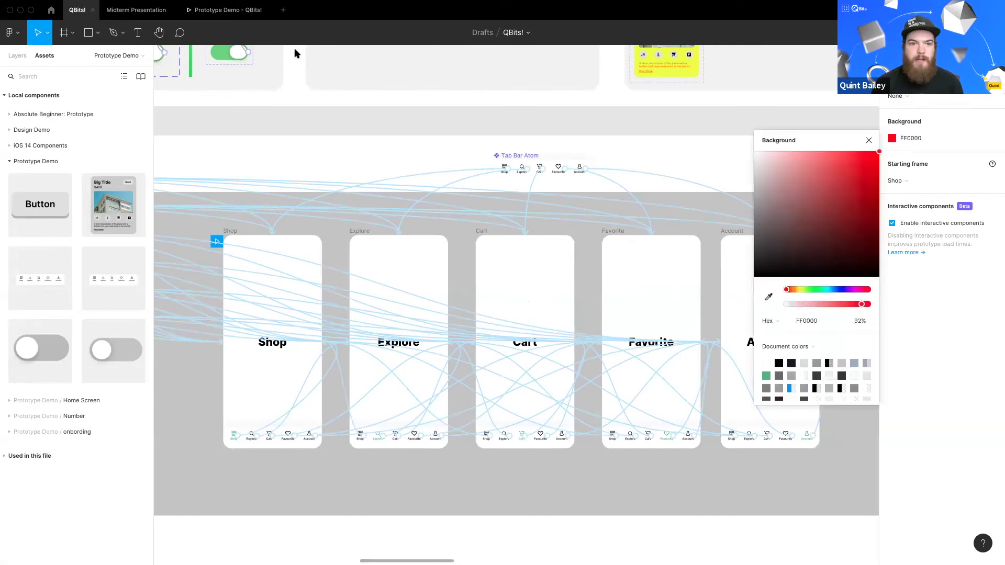
left_click(236, 10)
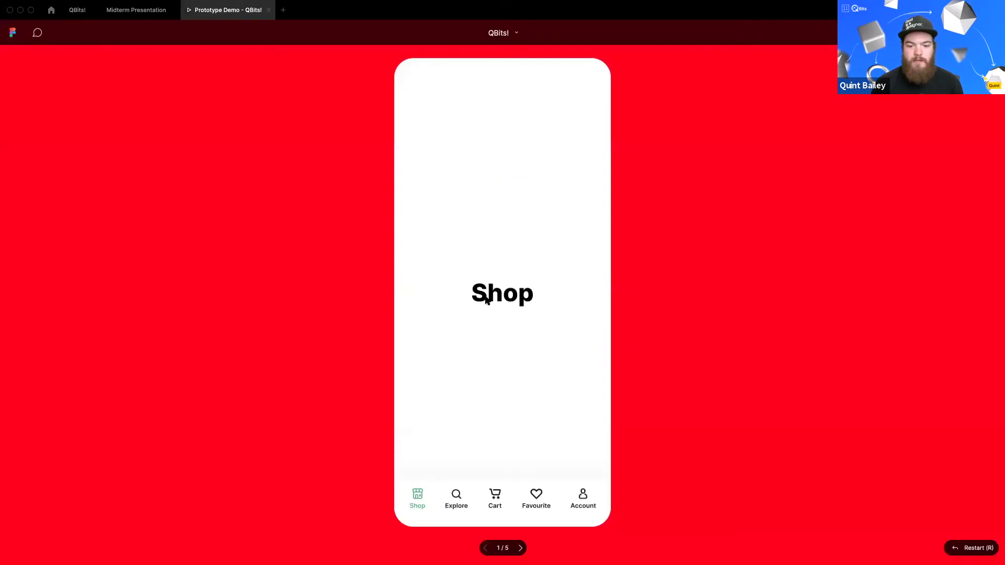
Step: Restore the prototype background colour to black, 000000
left_click(78, 9)
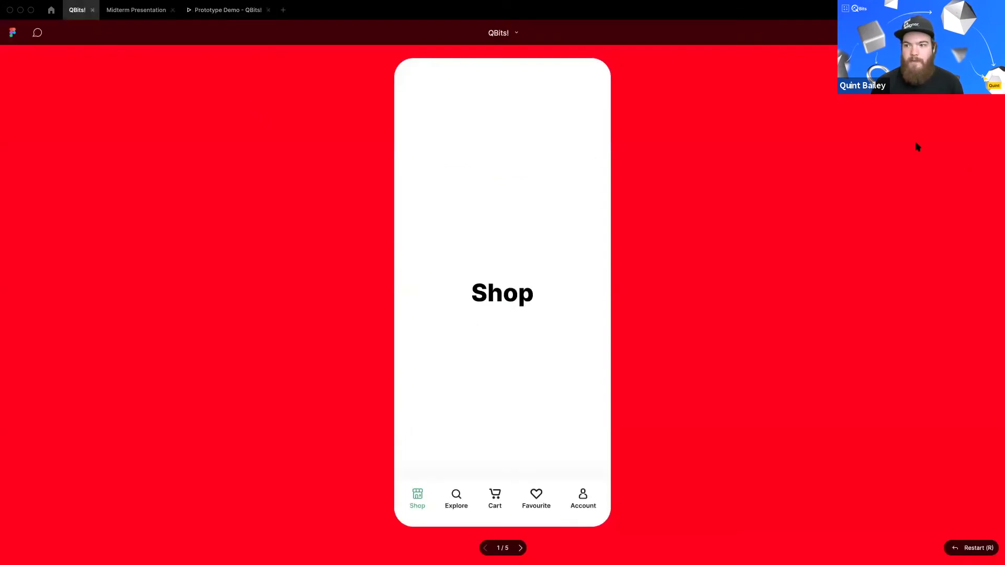
left_click(892, 139)
left_click(892, 139)
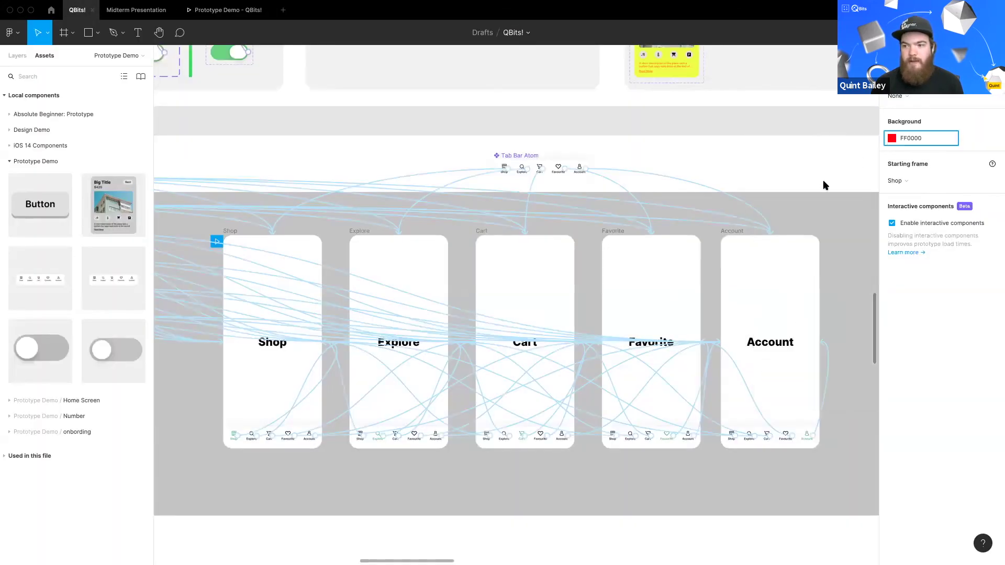
left_click_drag(823, 181, 630, 415)
left_click(942, 148)
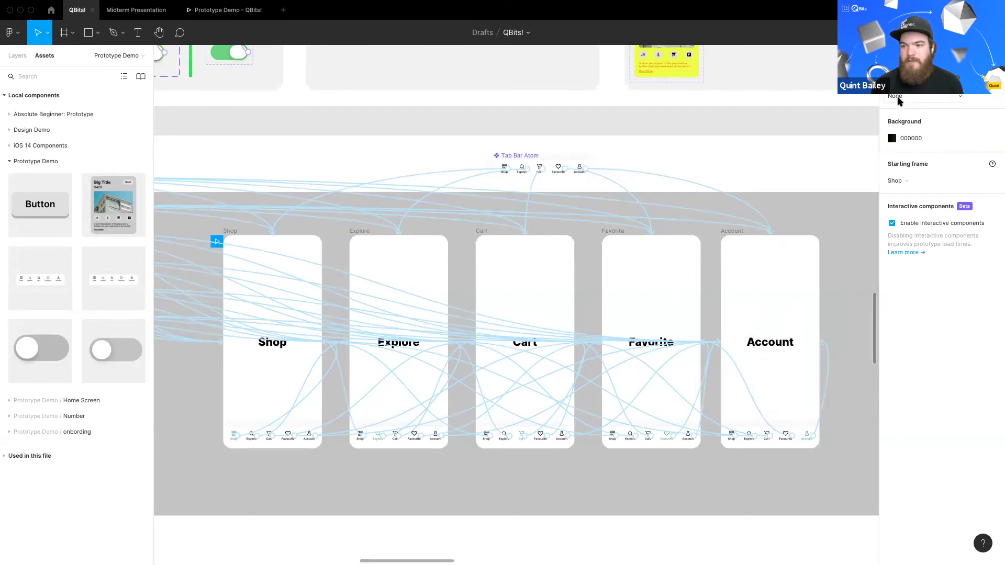
Step: Set the prototype device to iPhone 11 Pro Max with the Silver model in portrait orientation, and preview the presentation
left_click(897, 96)
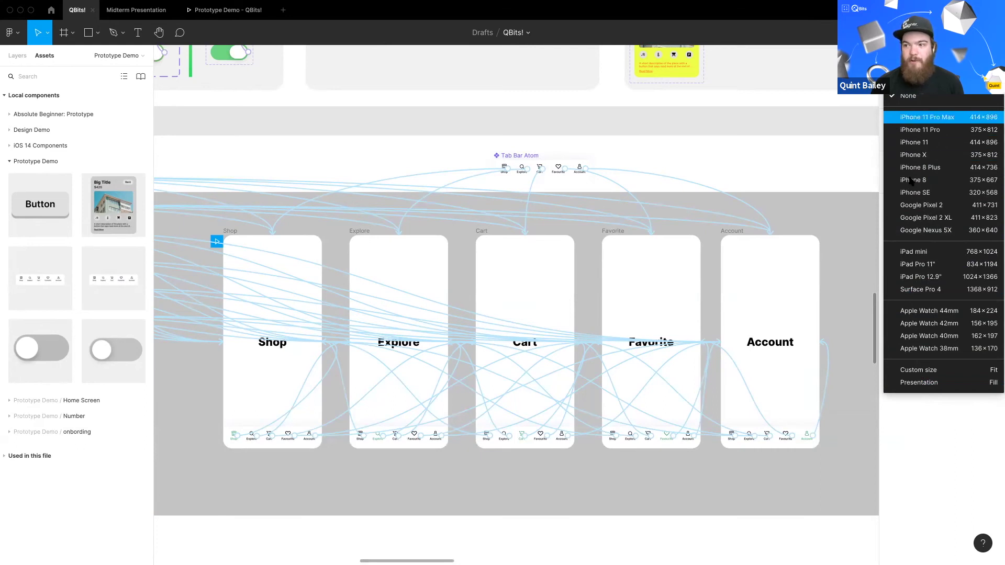
left_click(933, 117)
left_click(914, 125)
left_click(920, 151)
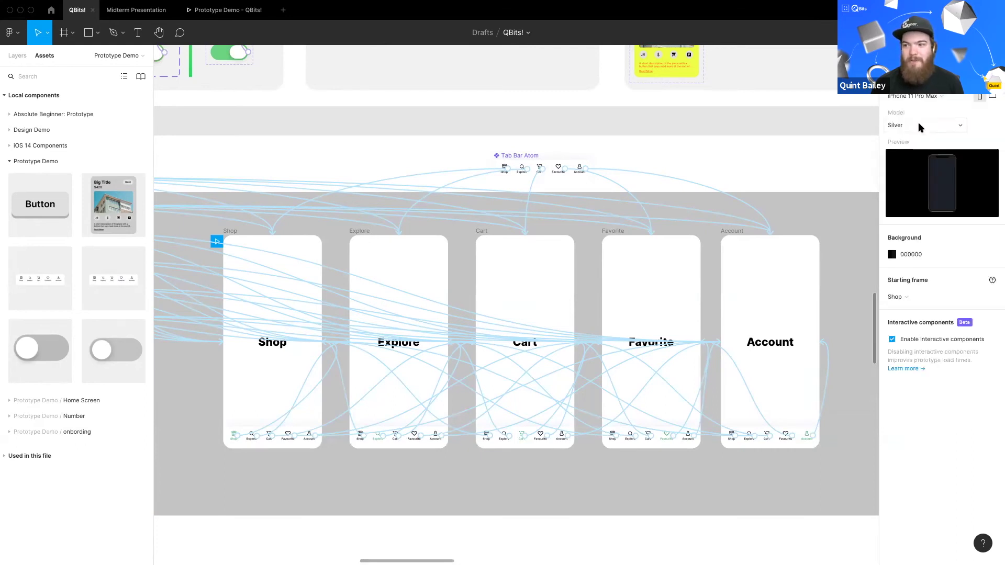
left_click(920, 126)
left_click(917, 137)
left_click(917, 126)
left_click(919, 113)
left_click(992, 96)
left_click(978, 96)
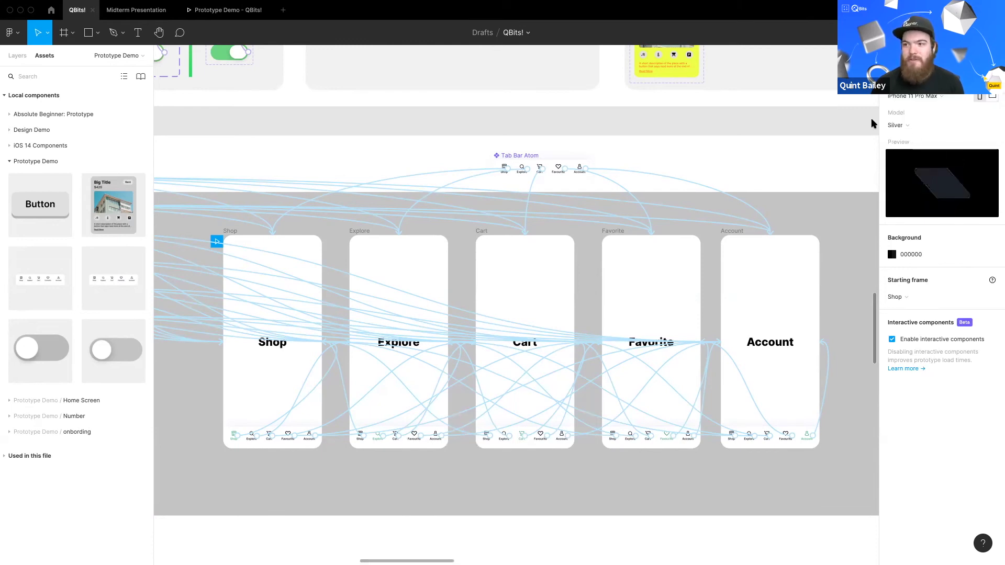
left_click(226, 10)
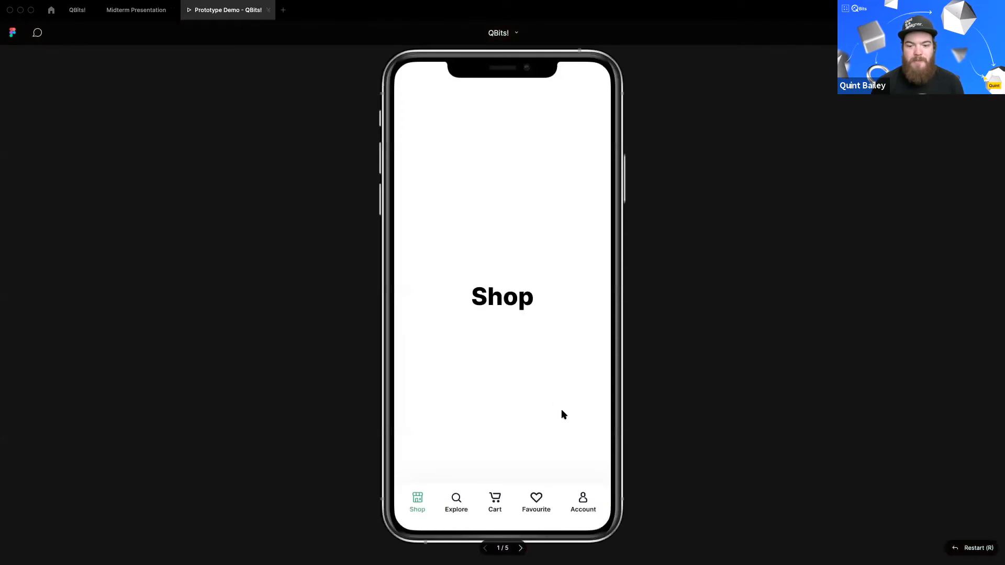
left_click(572, 336)
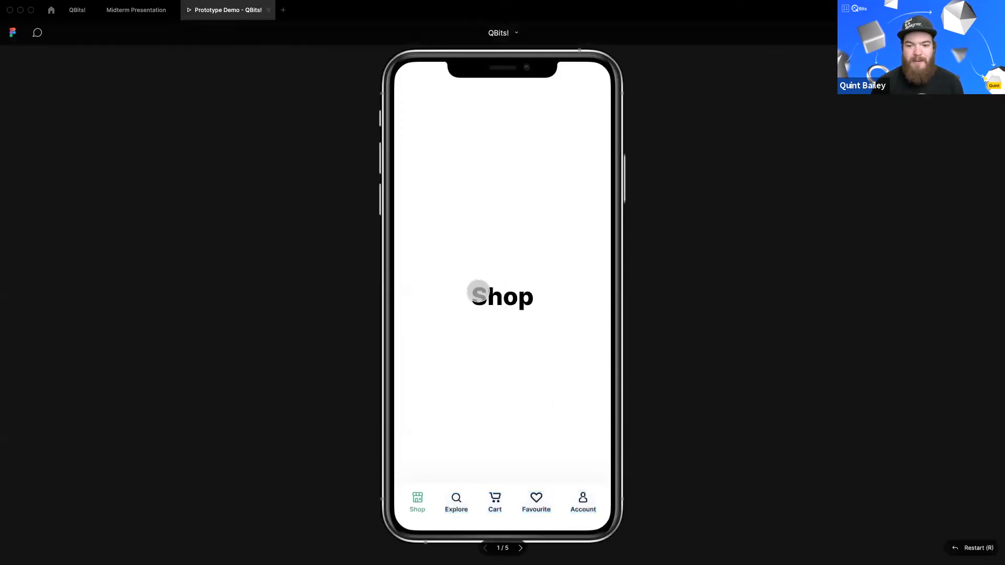
Step: Test the tab bar in the presentation by switching between the Shop, Explore, Cart, Favourite and Account screens
left_click(453, 502)
left_click(495, 500)
left_click(540, 501)
left_click(575, 501)
left_click(497, 500)
left_click(440, 502)
left_click(456, 500)
left_click(495, 501)
left_click(539, 500)
left_click(583, 498)
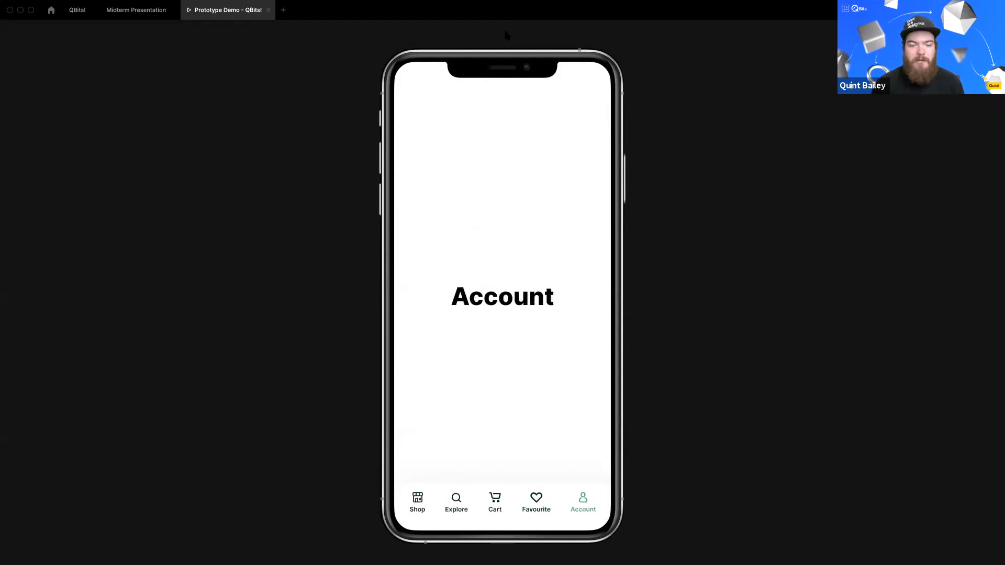
left_click(487, 325)
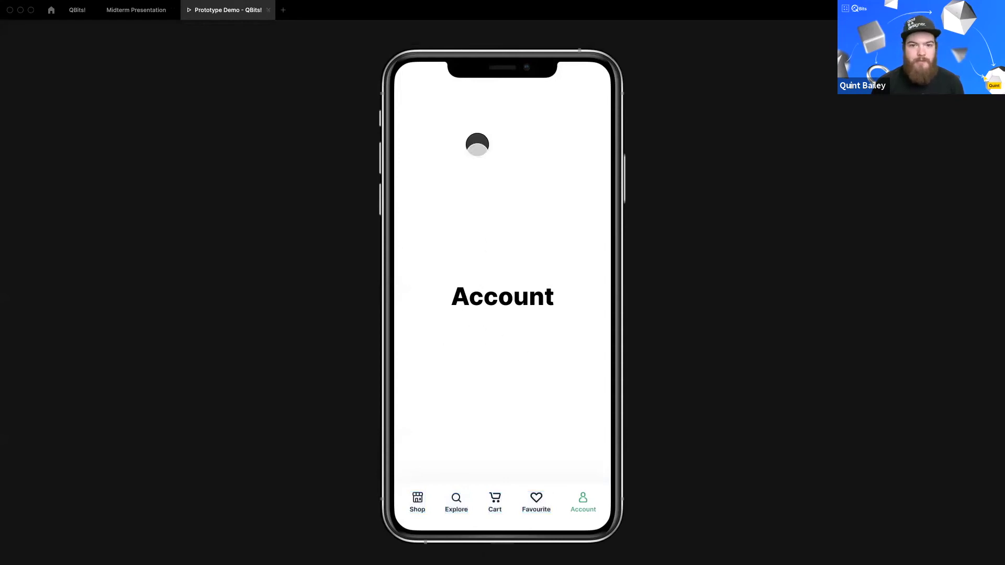
Step: Return to the design file and browse the frames available as the prototype's starting frame
left_click(71, 13)
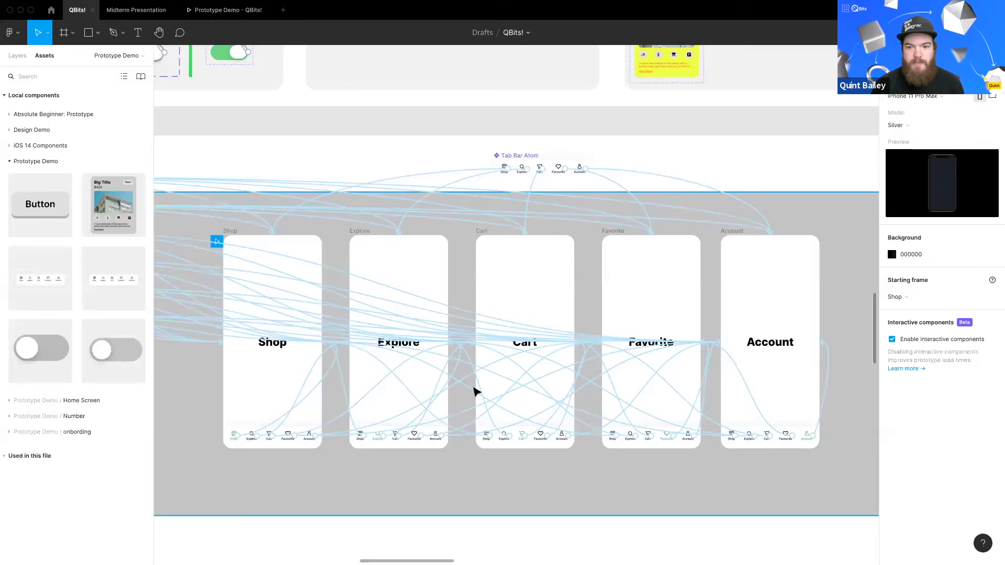
scroll(474, 392, "right", 1)
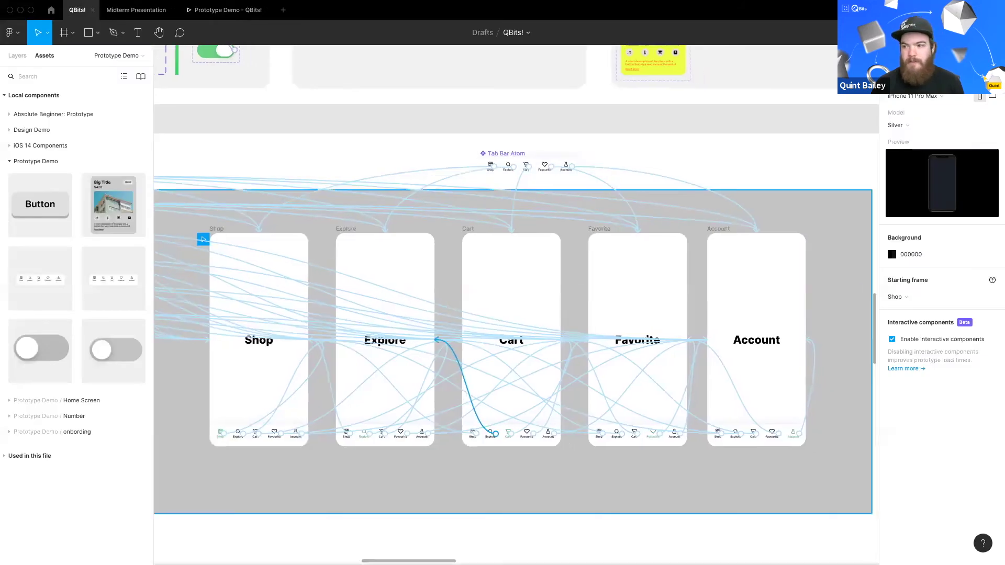
left_click(896, 297)
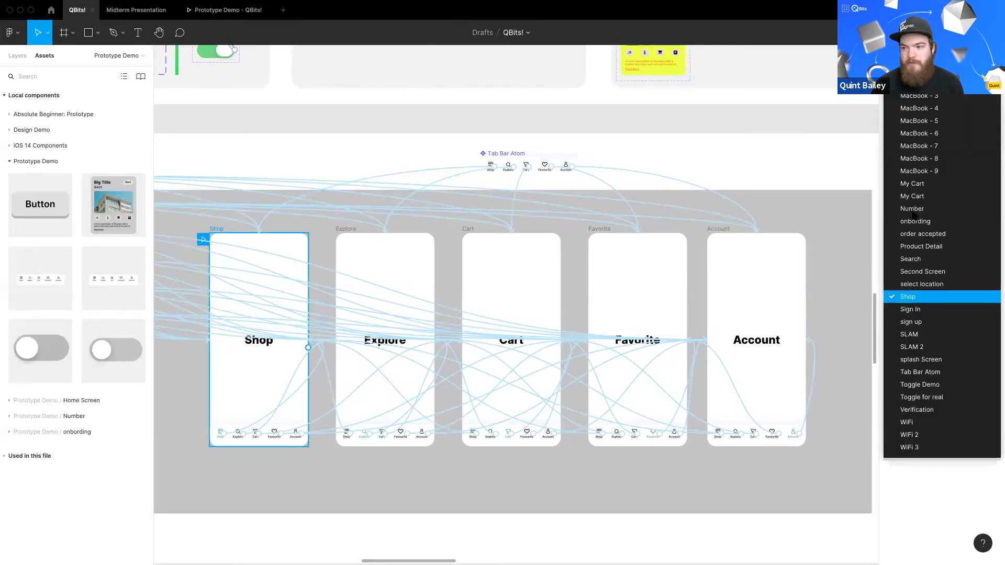
scroll(940, 368, "up", 15)
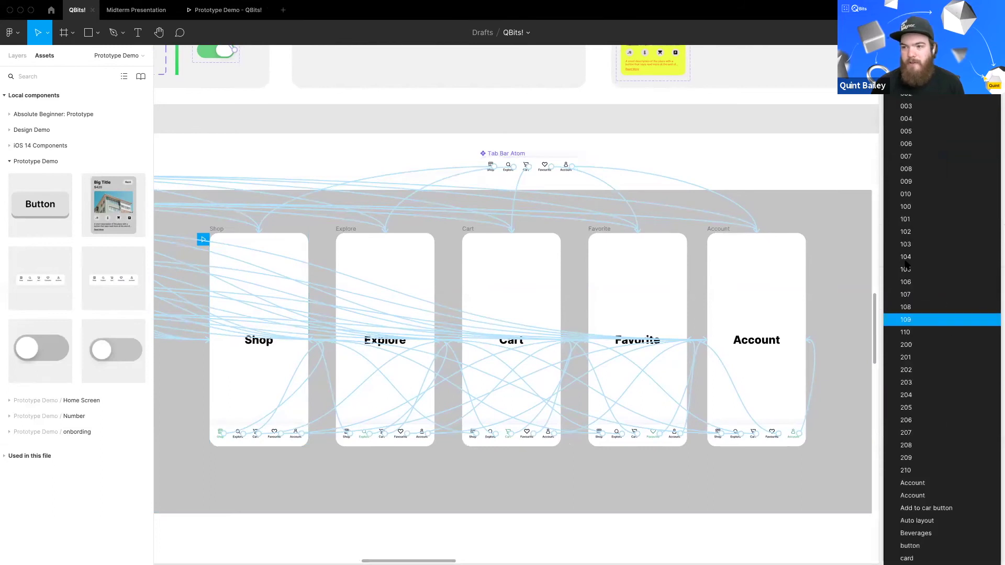
left_click(674, 228)
Step: Examine the statistics, WiFi and SLAM slides on the canvas and how they are laid out beside the app screens
scroll(675, 232, "down", 6)
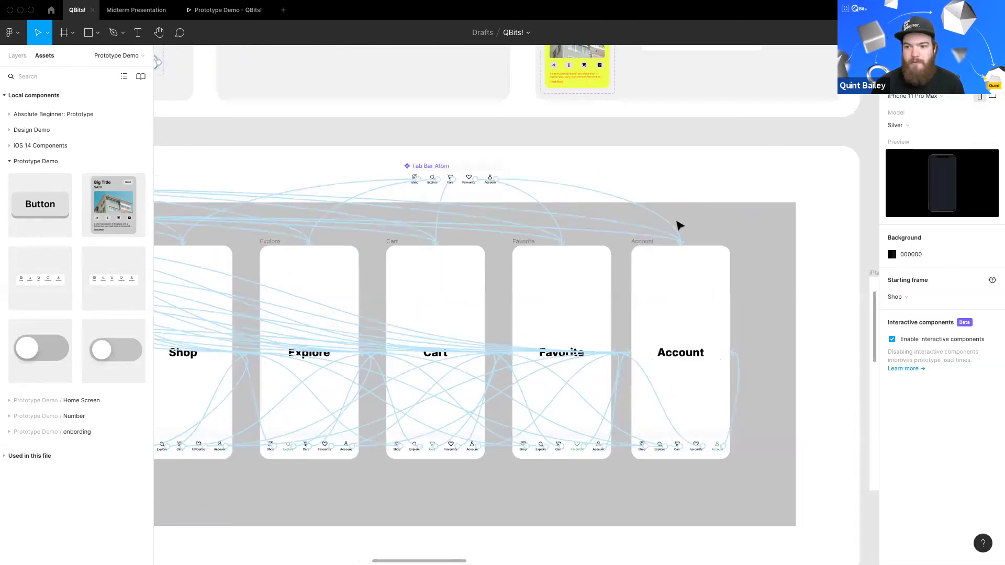
scroll(519, 238, "right", 5)
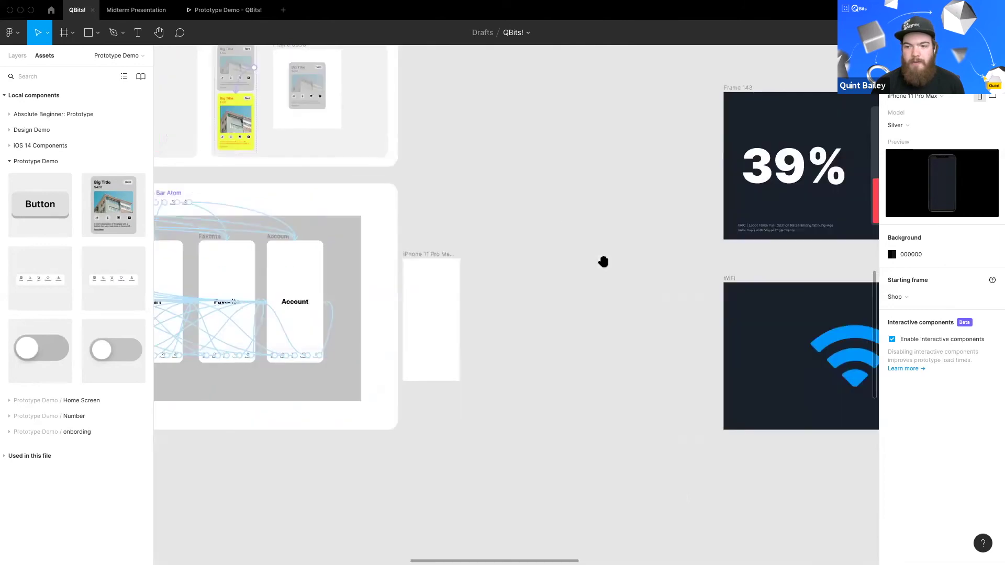
scroll(601, 260, "up", 3)
scroll(516, 211, "up", 2)
scroll(516, 211, "right", 2)
scroll(521, 224, "up", 1)
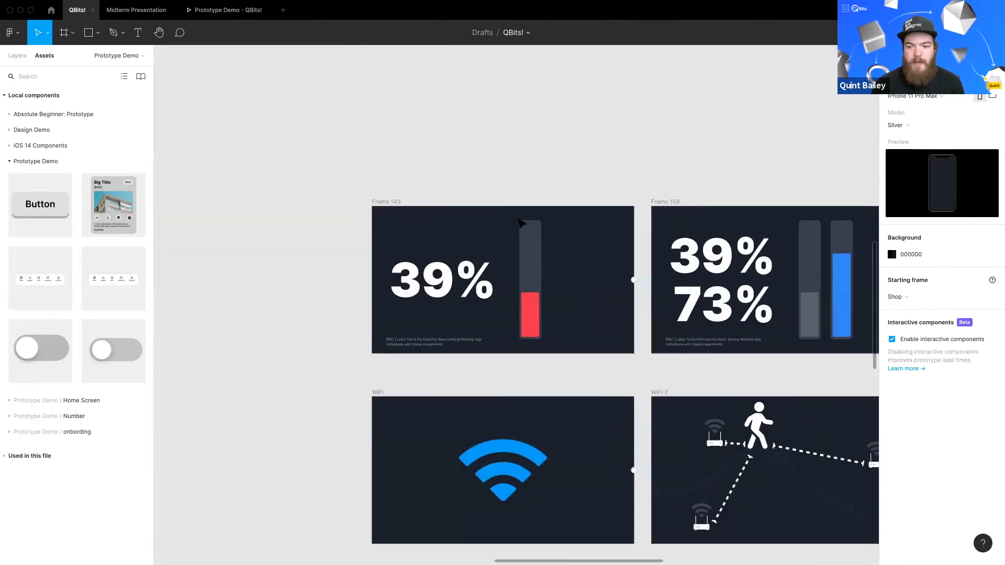
scroll(538, 223, "right", 3)
scroll(550, 261, "down", 3)
scroll(576, 251, "right", 3)
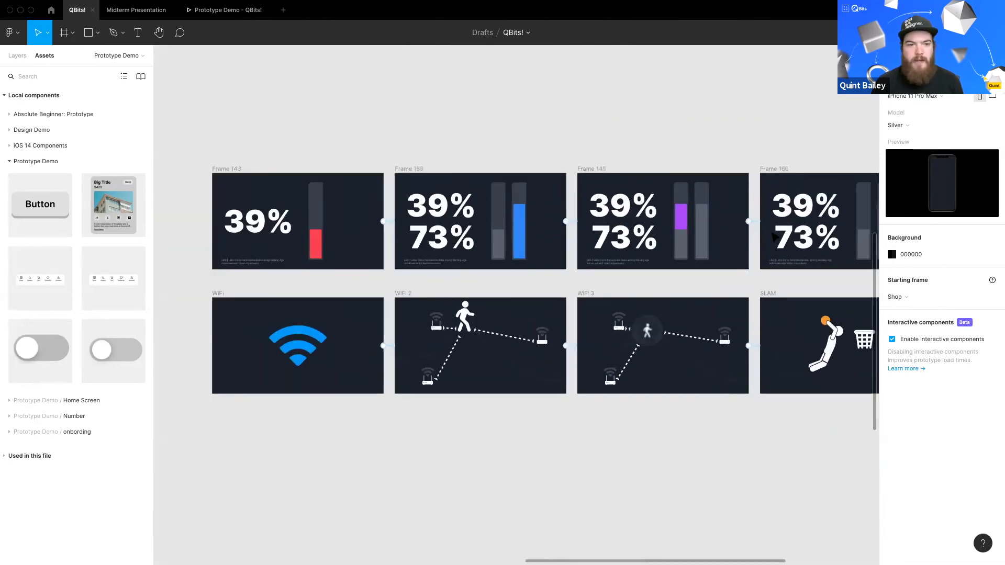
scroll(608, 244, "right", 6)
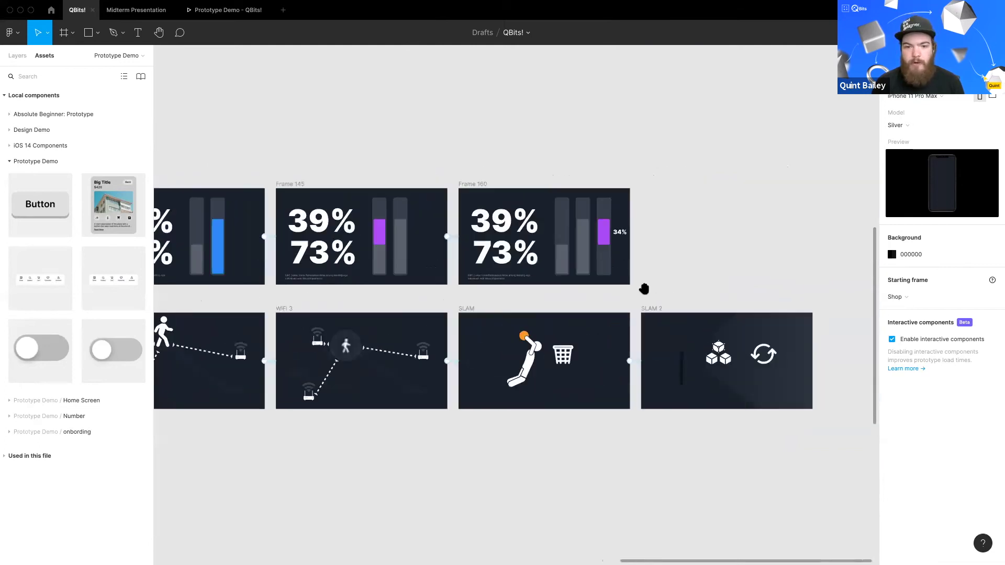
scroll(574, 270, "left", 4)
scroll(574, 269, "up", 1)
scroll(574, 270, "left", 5)
scroll(392, 234, "down", 3)
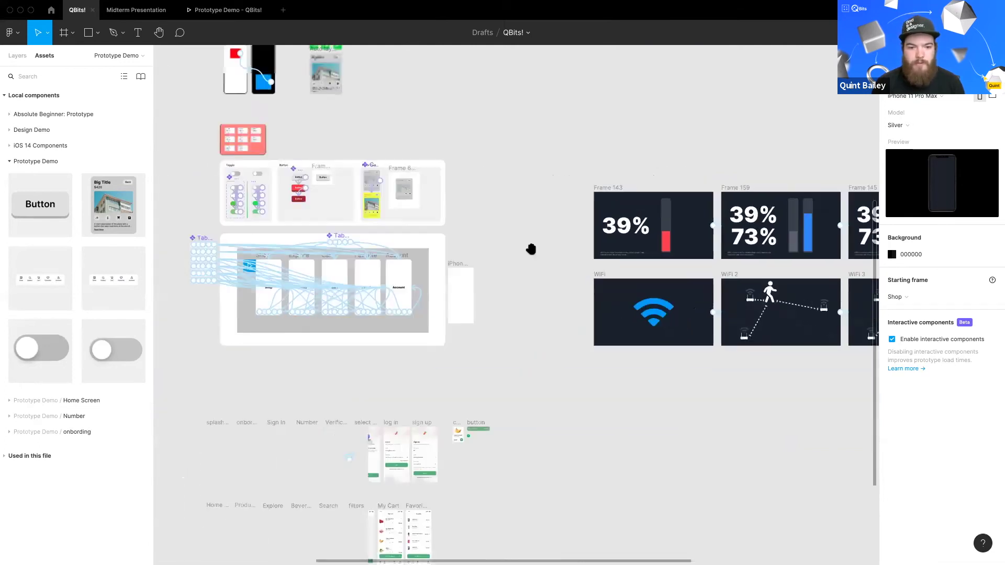
scroll(532, 249, "left", 1)
scroll(489, 206, "up", 5)
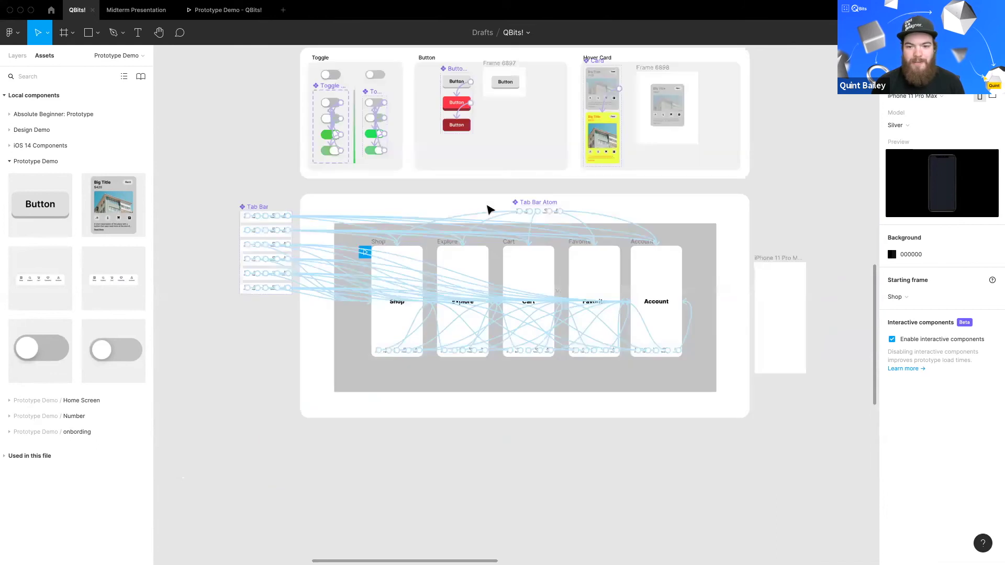
Step: Move the prototype's starting point from the Shop screen to Frame 143 and preview it in the phone frame
scroll(520, 196, "right", 5)
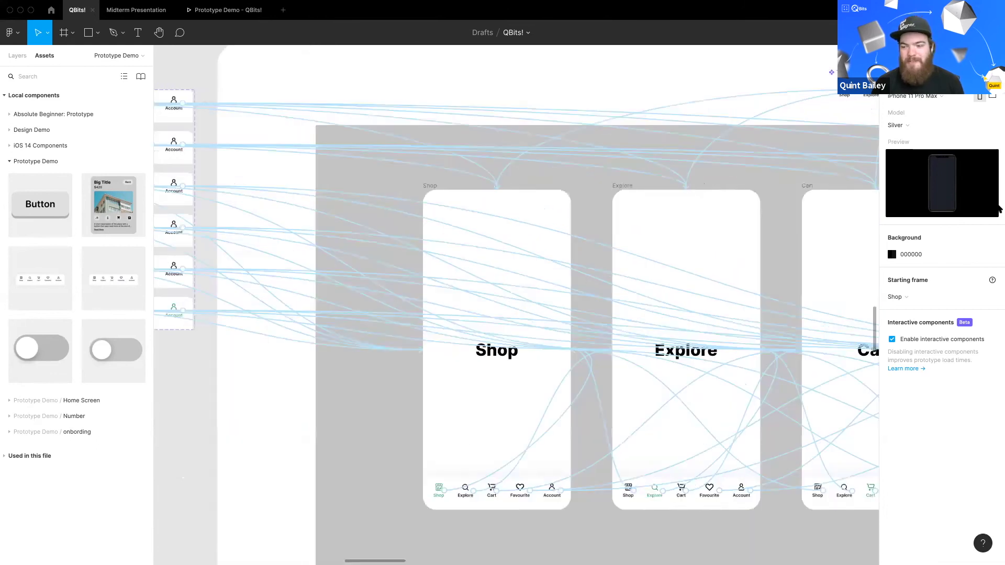
scroll(653, 278, "right", 20)
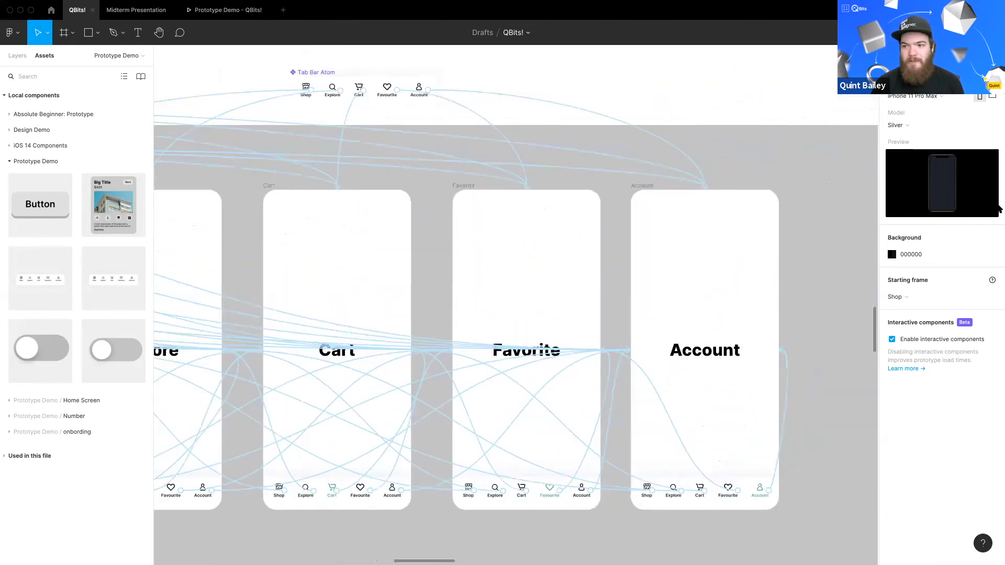
scroll(524, 272, "down", 10)
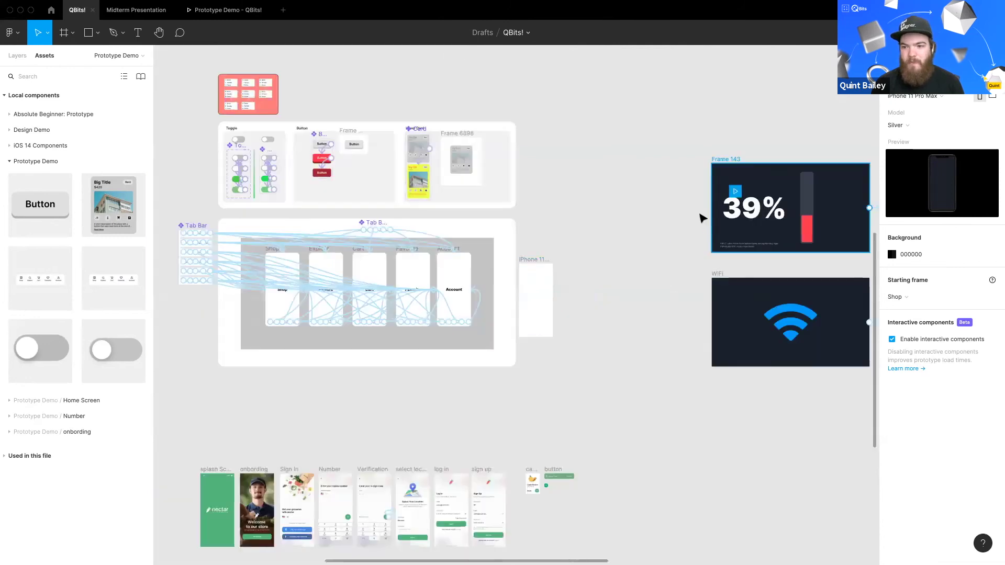
scroll(525, 186, "right", 4)
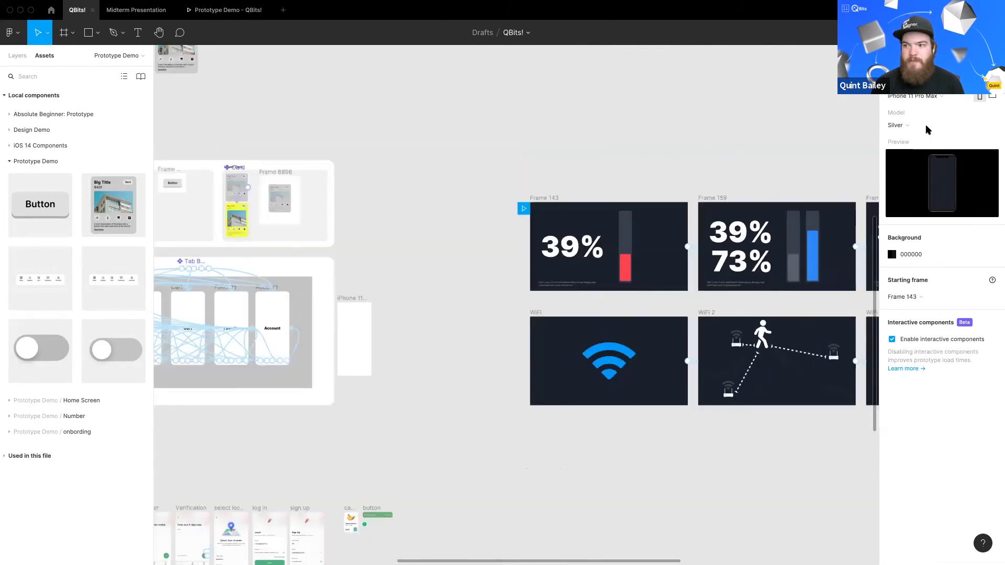
left_click(524, 208)
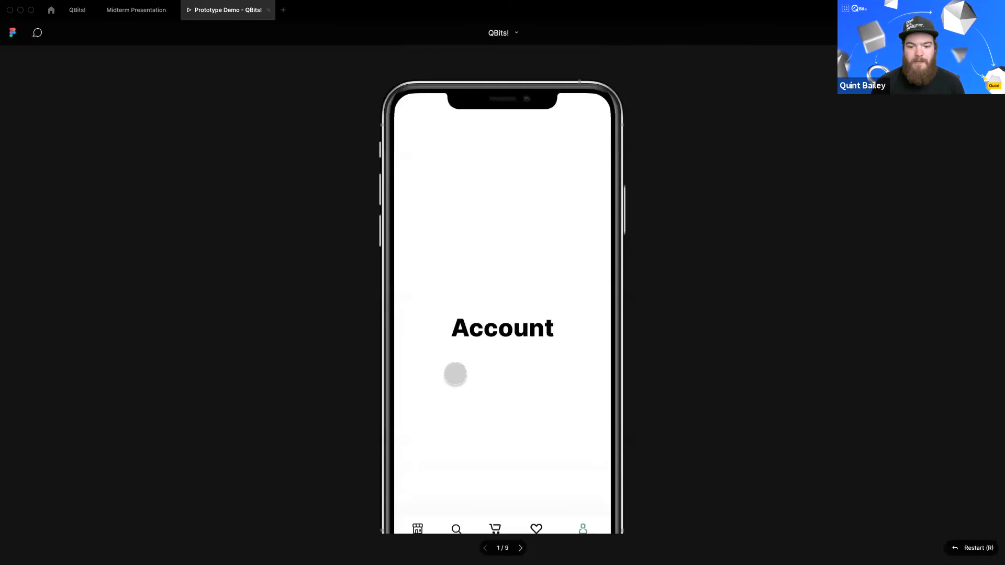
left_click(592, 256)
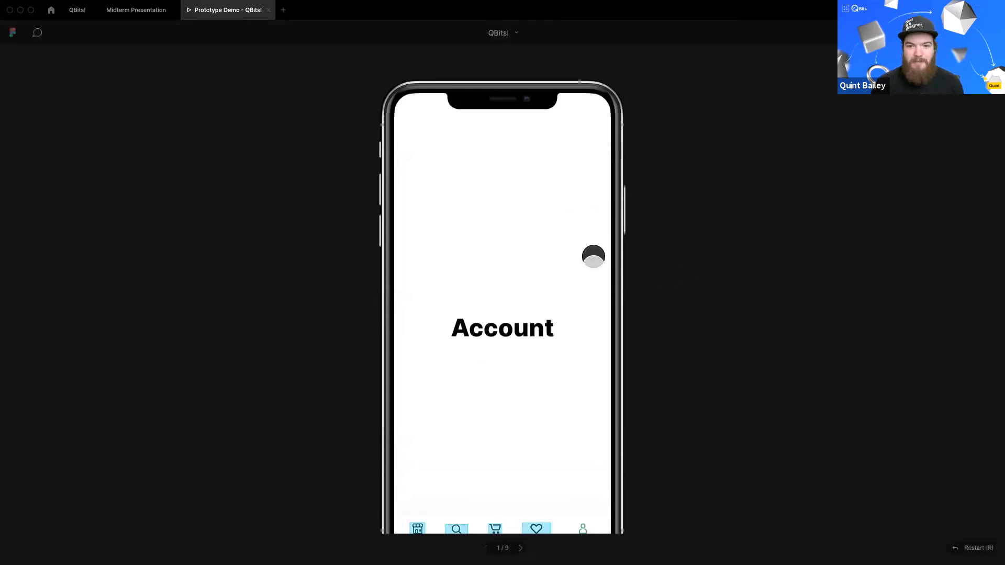
left_click(77, 10)
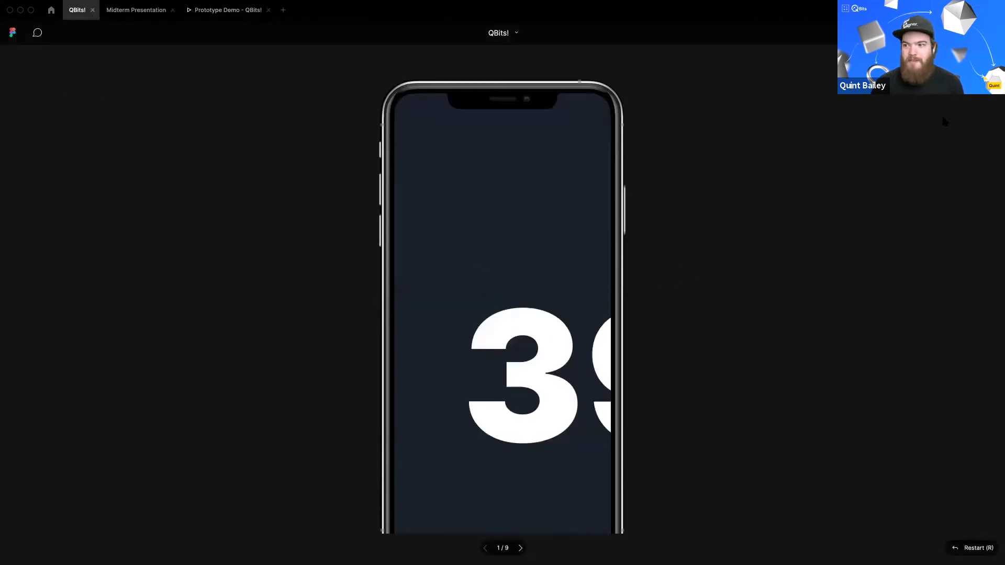
Step: Set the prototype device to Presentation and play the percentage bar slides starting from Frame 143
left_click(923, 96)
left_click(947, 358)
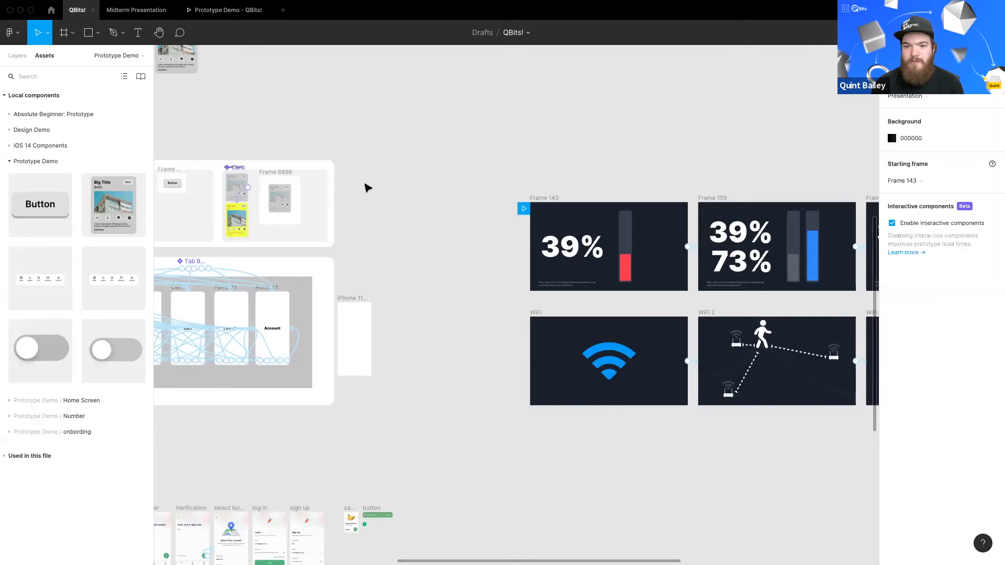
left_click(523, 208)
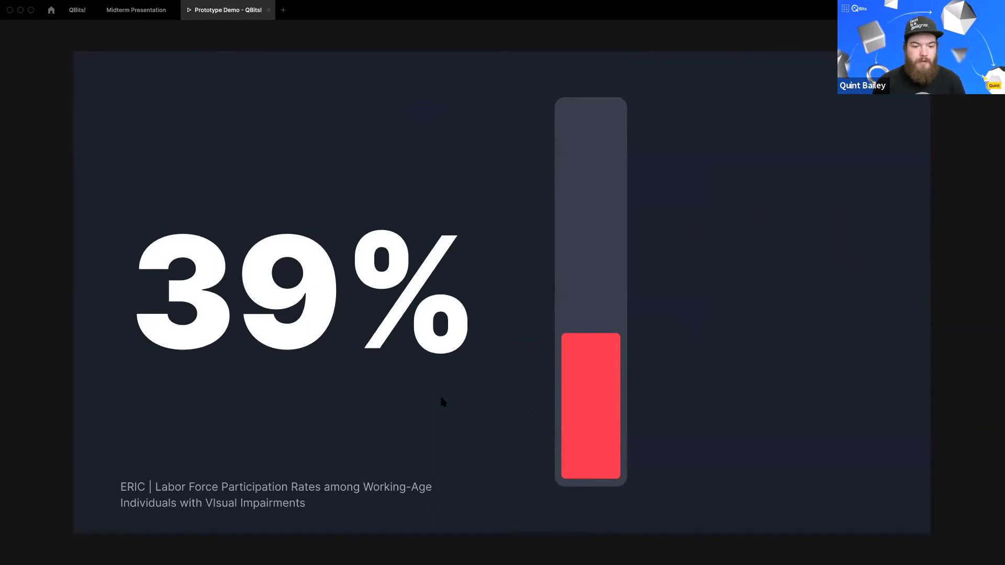
left_click(482, 408)
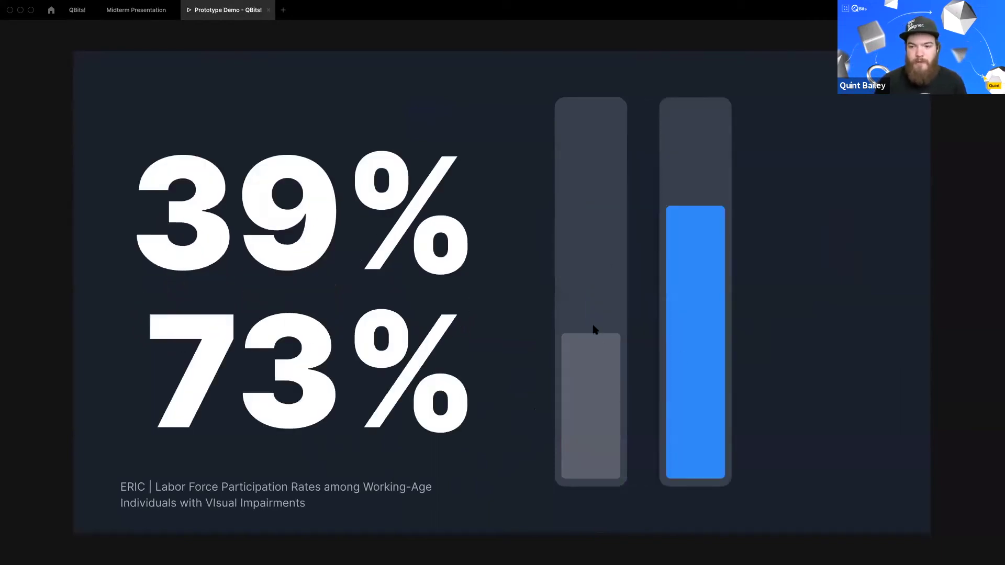
left_click(549, 337)
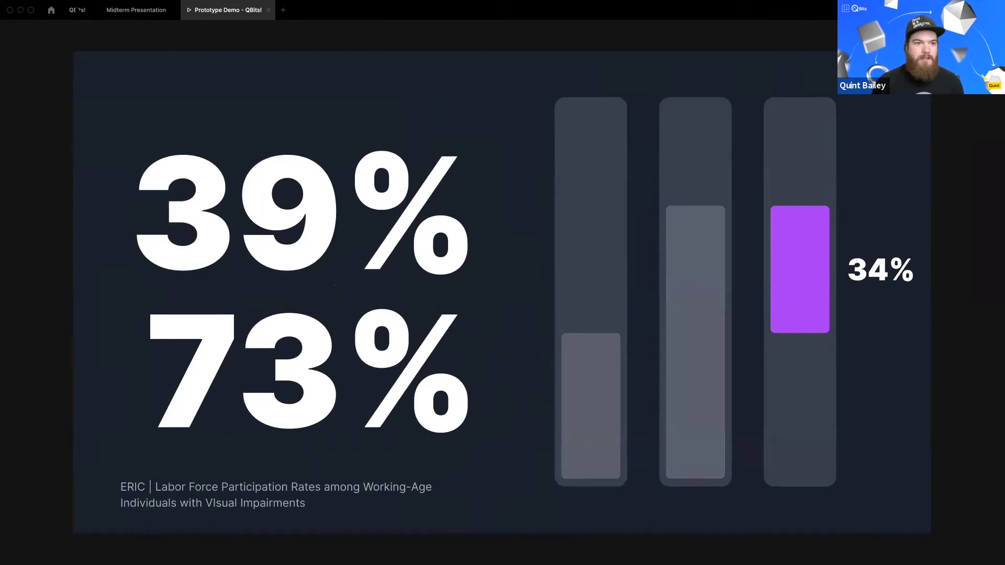
Step: Set the starting frame to WiFi and advance through the presentation to the final SLAM 2 slide
left_click(76, 10)
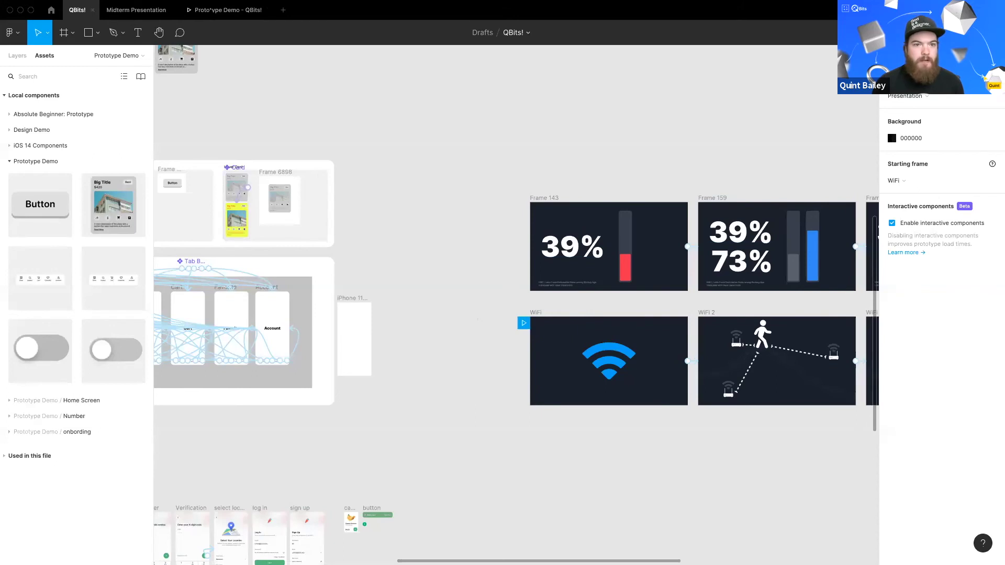
left_click(227, 10)
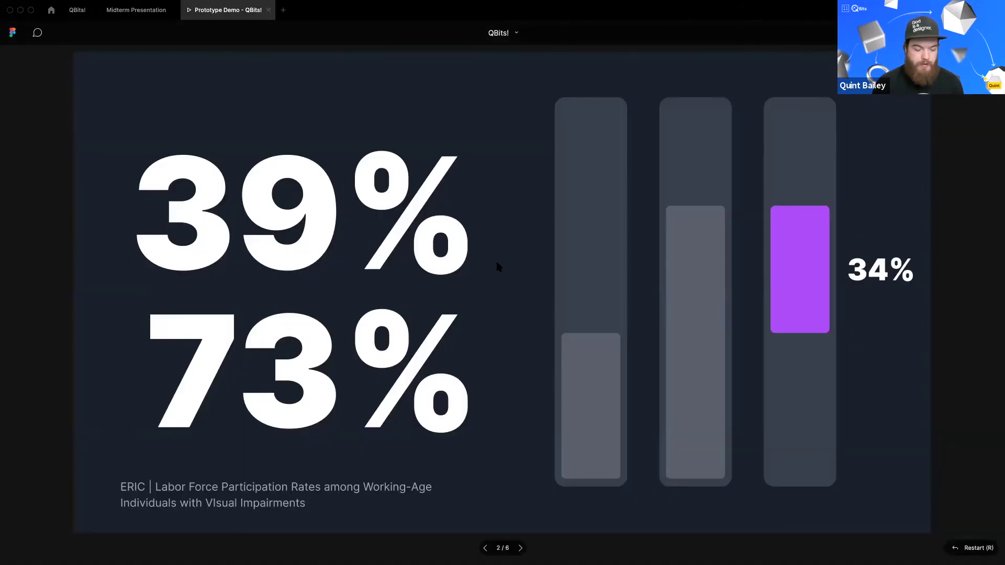
key("Right")
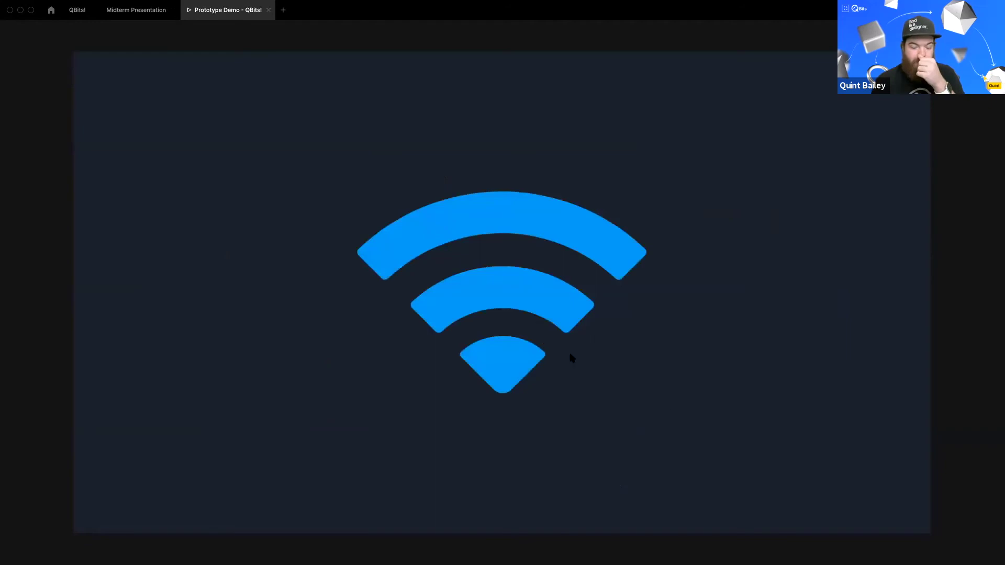
key("Right")
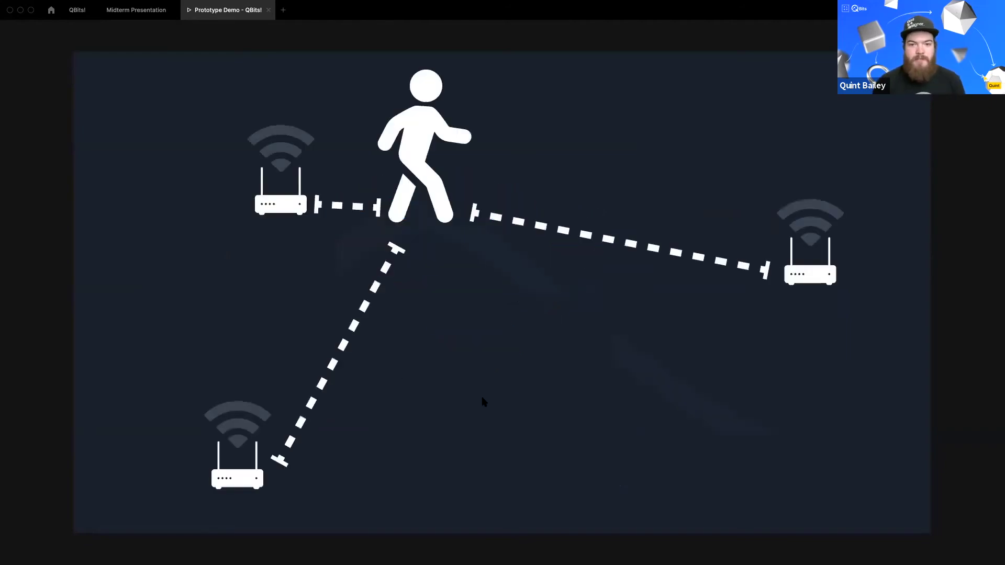
key("Right")
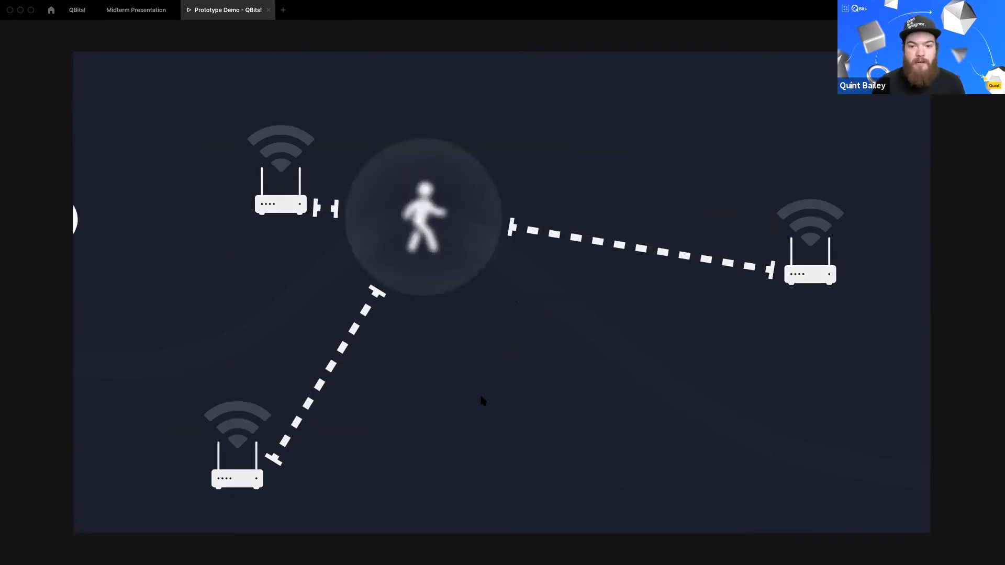
key("Right")
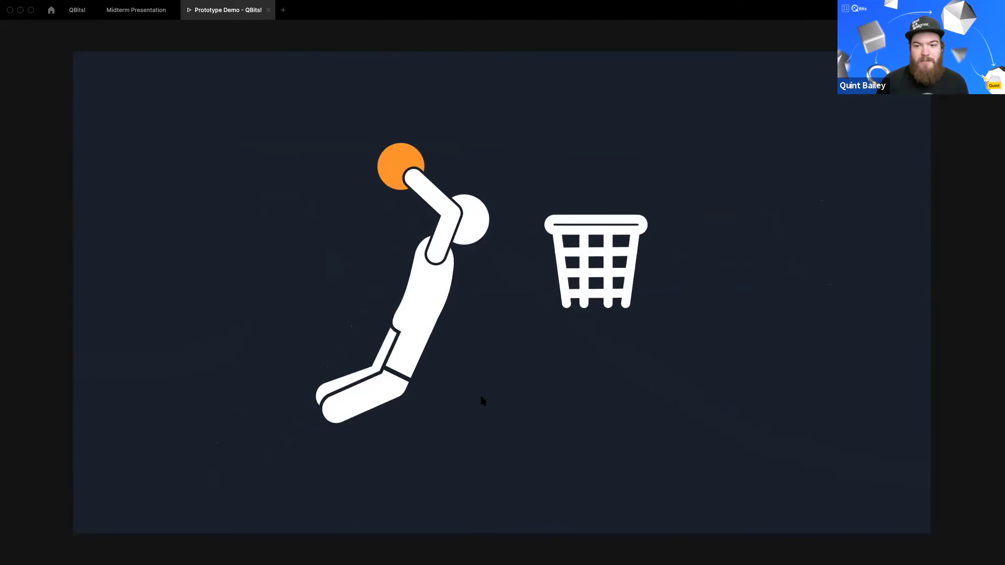
key("Right")
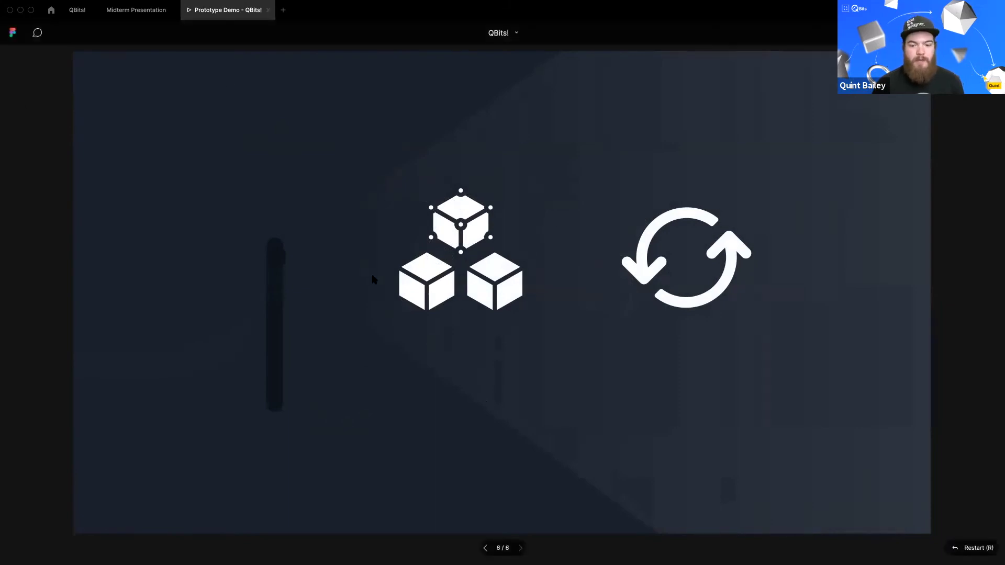
Step: Step back to the start of the presentation and replay the transitions between the WiFi slides
key("Left")
key("Left")
key("Left")
key("Left")
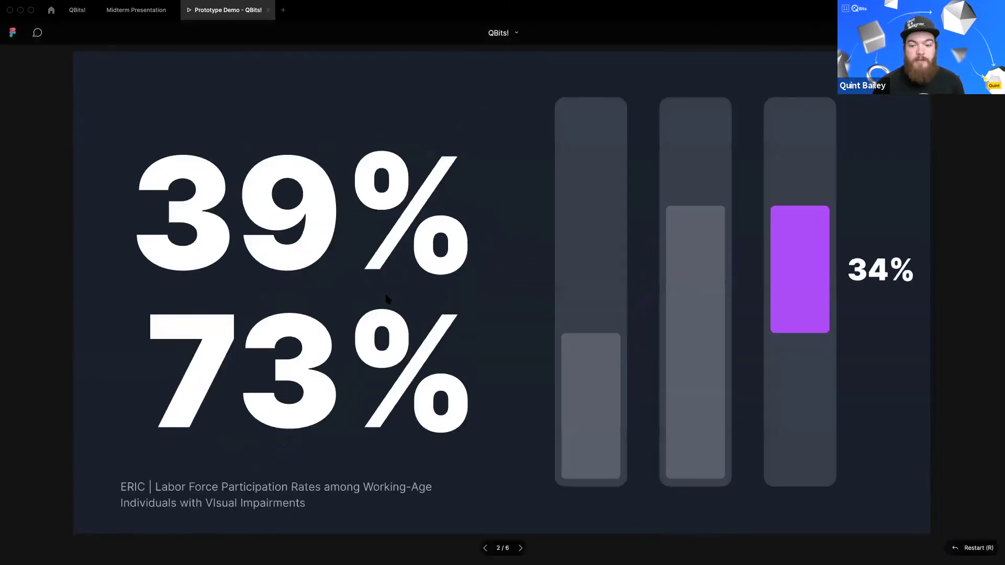
key("Left")
left_click(408, 328)
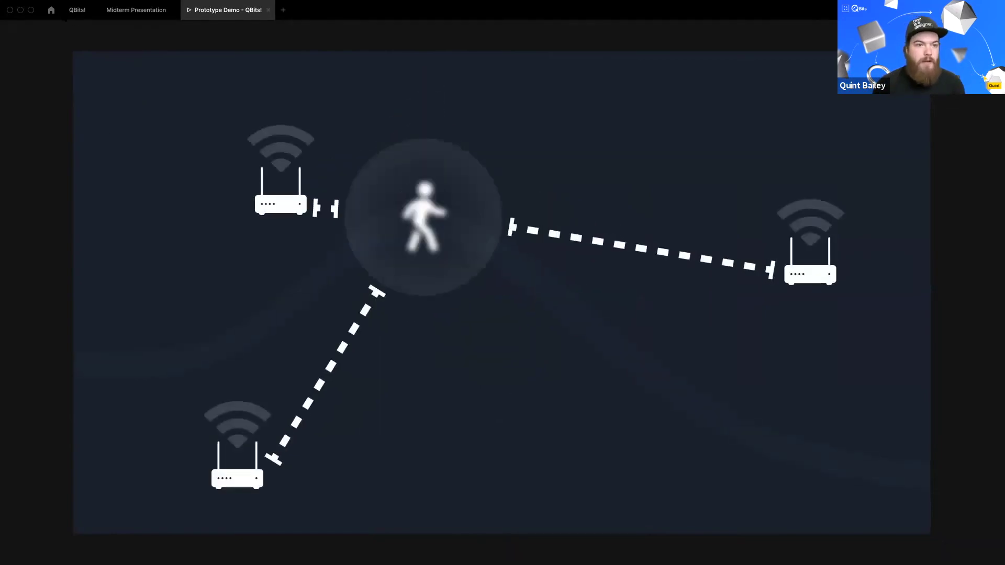
Step: Return to the design file and examine the WiFi and WiFi 2 frames and the connection between them
left_click(77, 10)
scroll(429, 371, "right", 5)
scroll(474, 391, "up", 5)
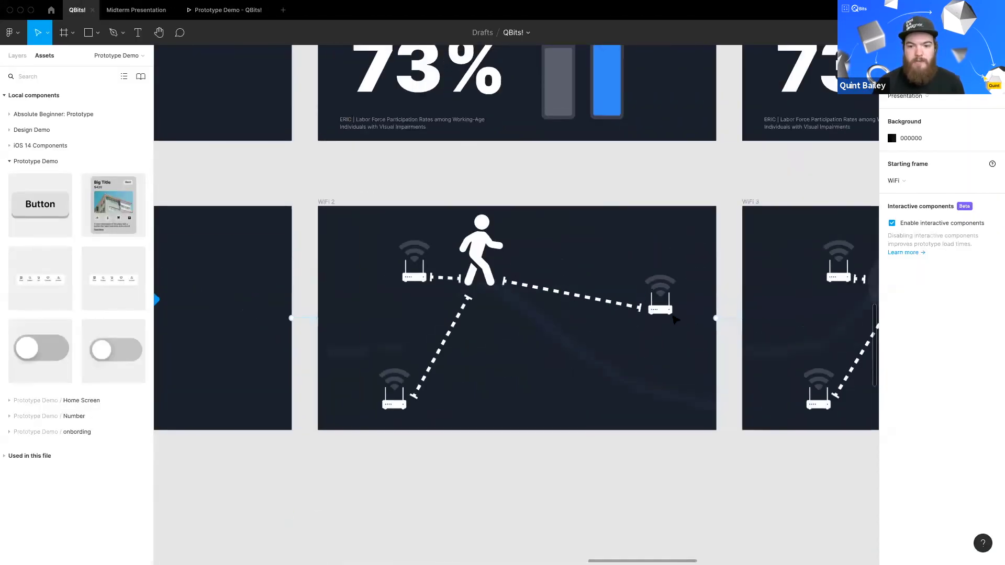
scroll(531, 305, "left", 5)
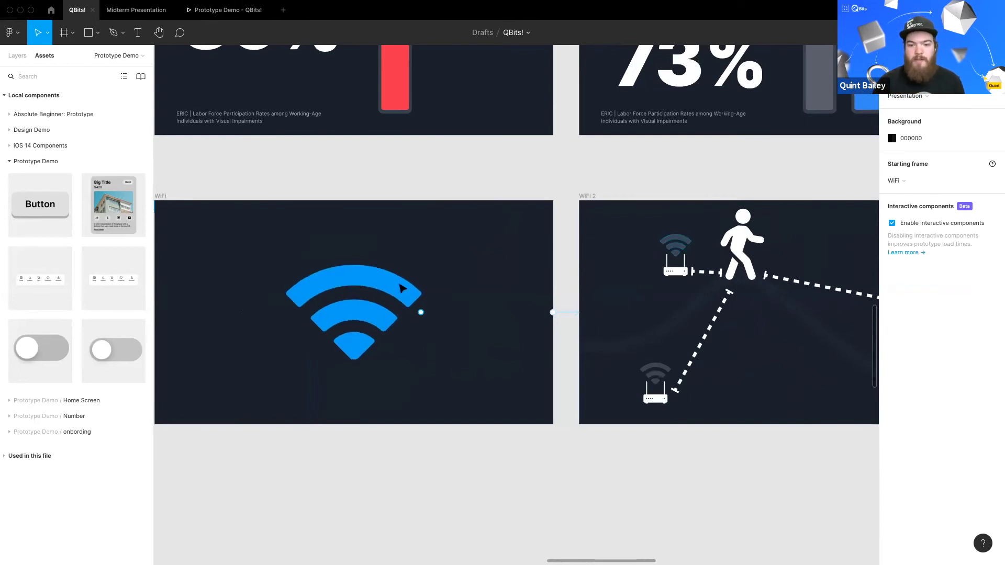
Step: Compare the walking figure in WiFi 2 and WiFi 3, and check the fill opacity of the matching Ellipse 37 in WiFi 2
scroll(220, 345, "right", 8)
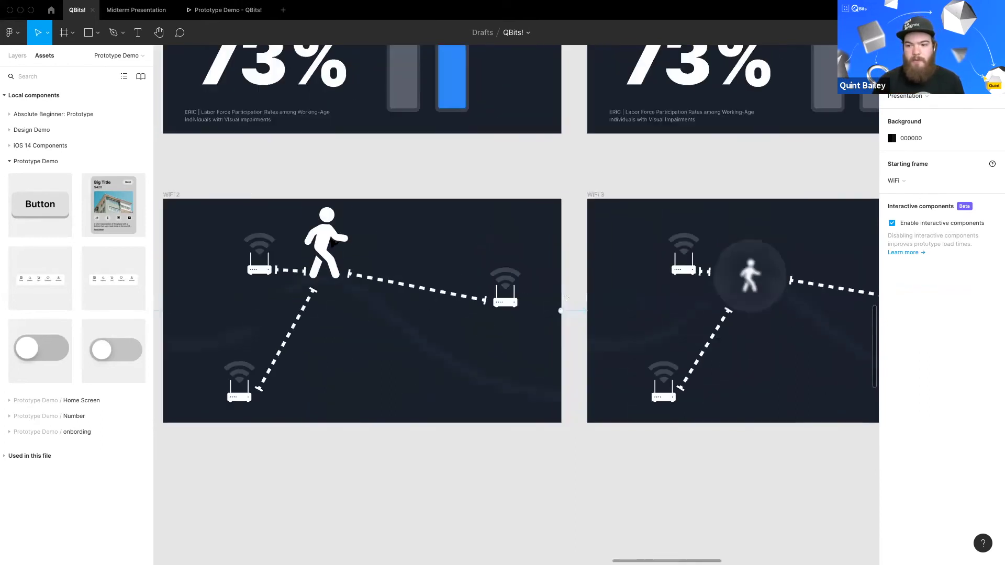
scroll(391, 266, "right", 2)
scroll(693, 374, "right", 4)
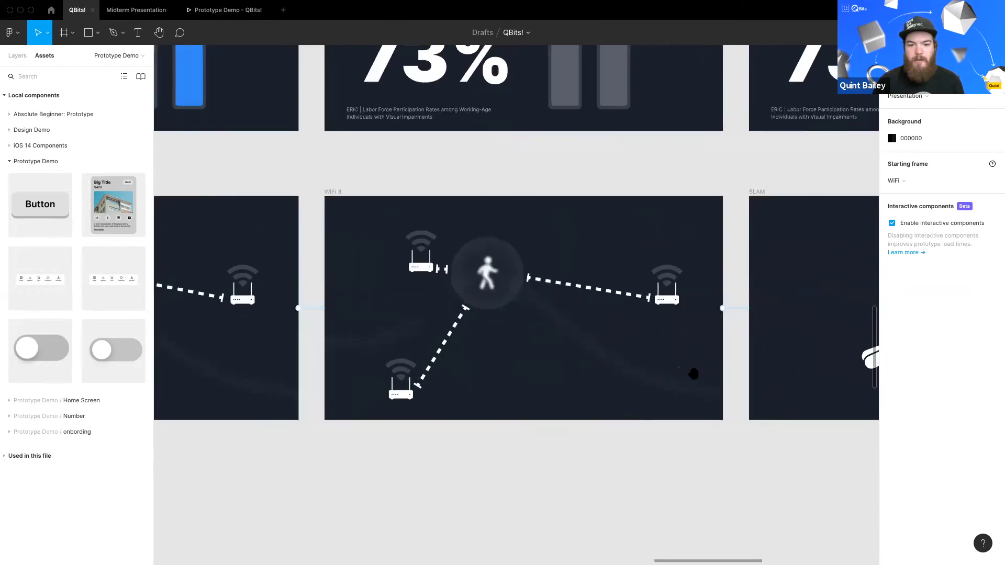
scroll(700, 377, "left", 5)
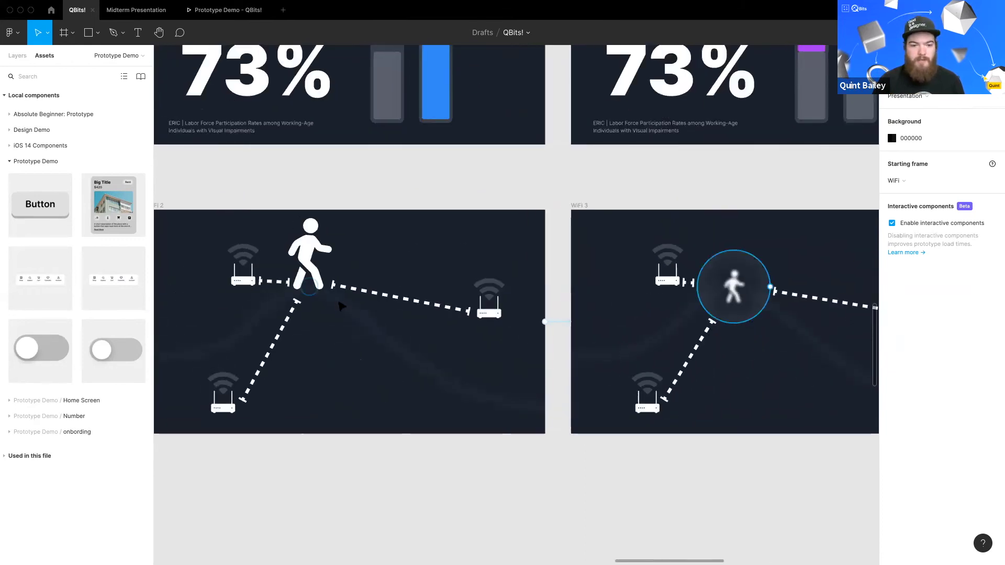
left_click(740, 317)
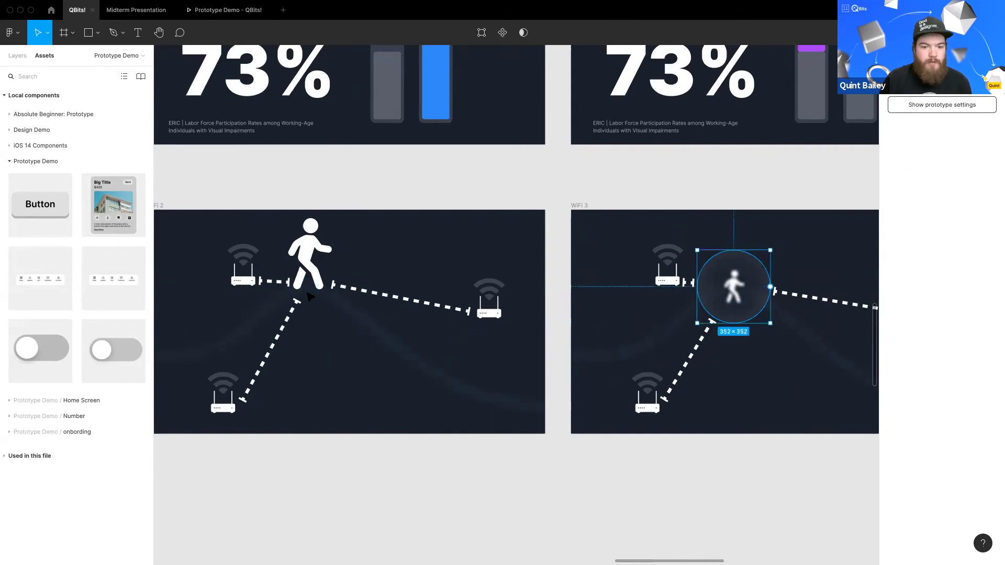
left_click(20, 57)
left_click(308, 251)
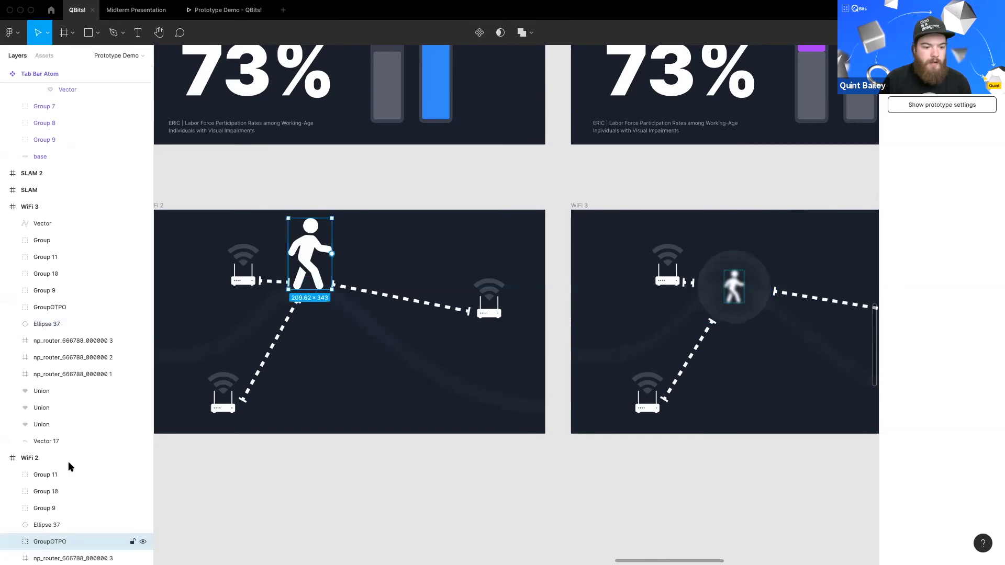
scroll(68, 460, "down", 5)
left_click(46, 396)
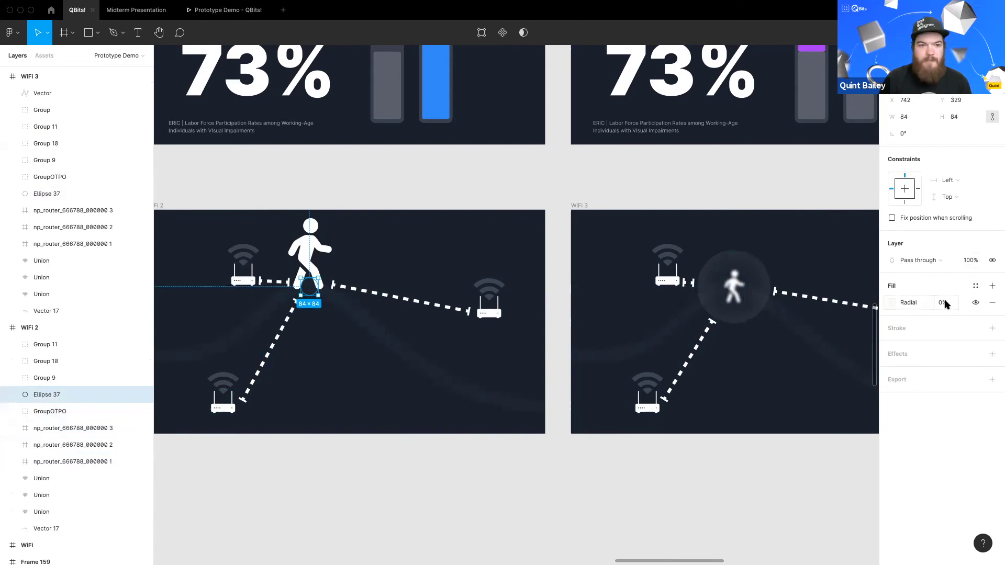
left_click(655, 451)
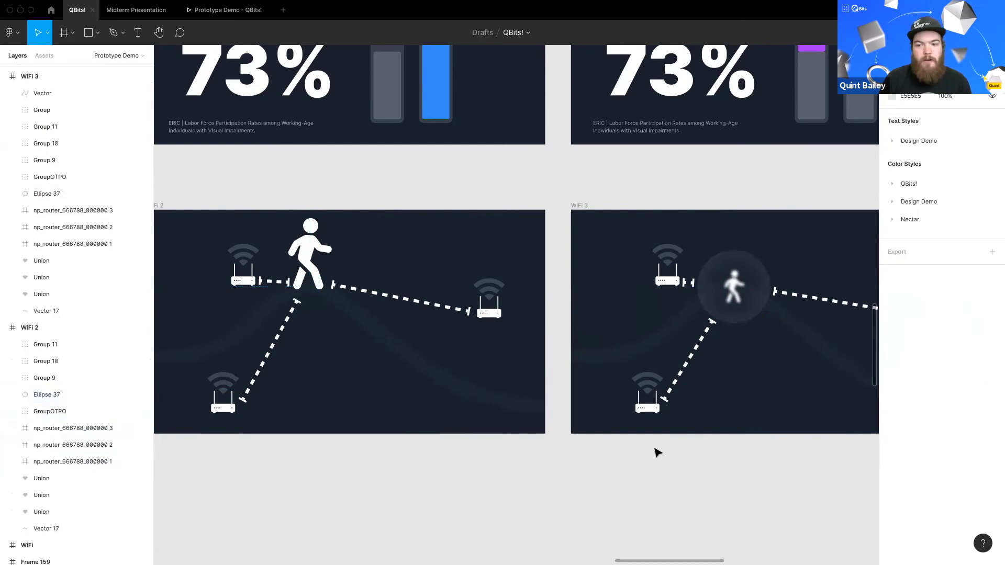
Step: Inspect the purple segment in Frame 145 and its matching Rectangle 46 within the first percentage bar of Frame 159
scroll(602, 455, "right", 6)
scroll(553, 463, "up", 5)
scroll(553, 463, "right", 3)
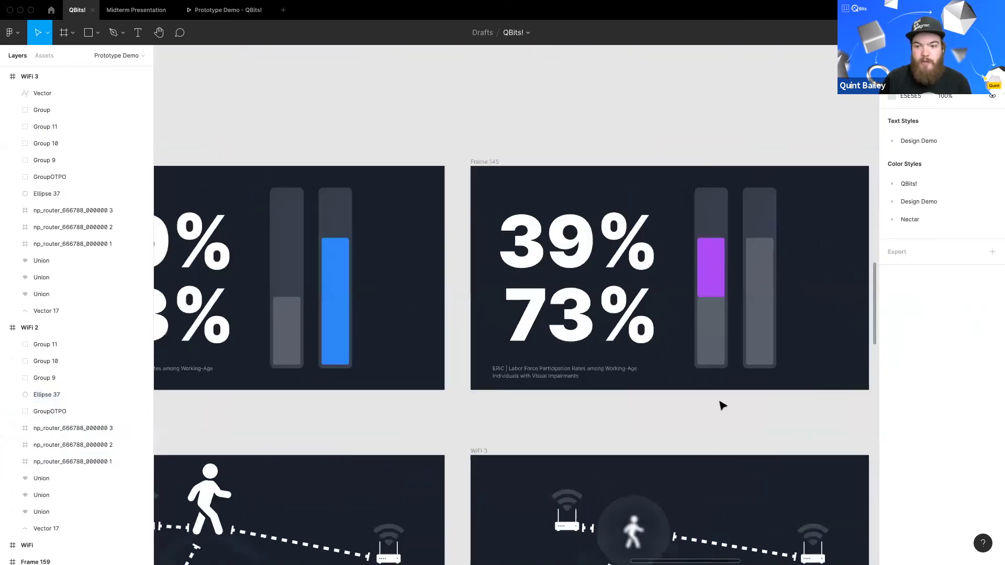
scroll(377, 378, "left", 8)
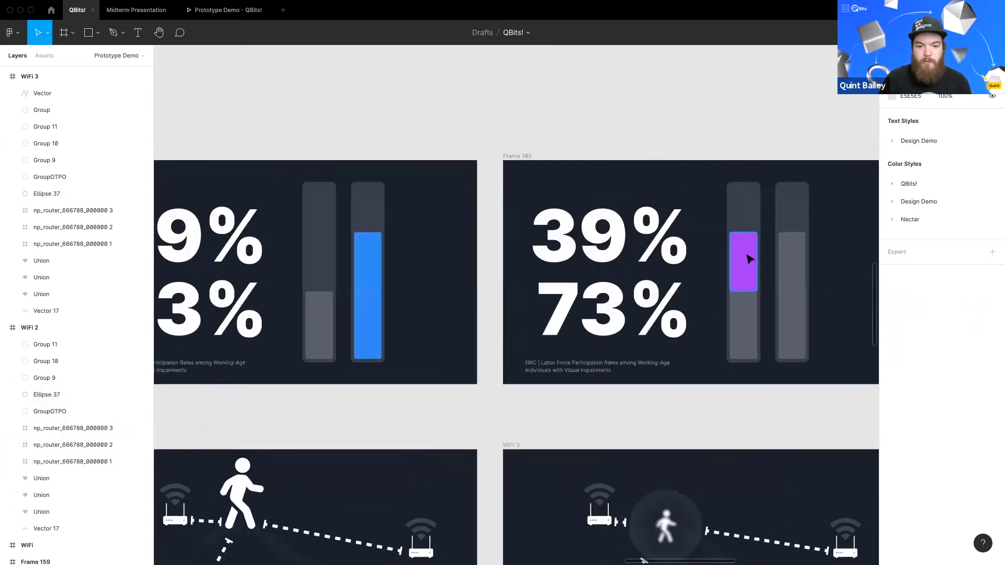
left_click(750, 258)
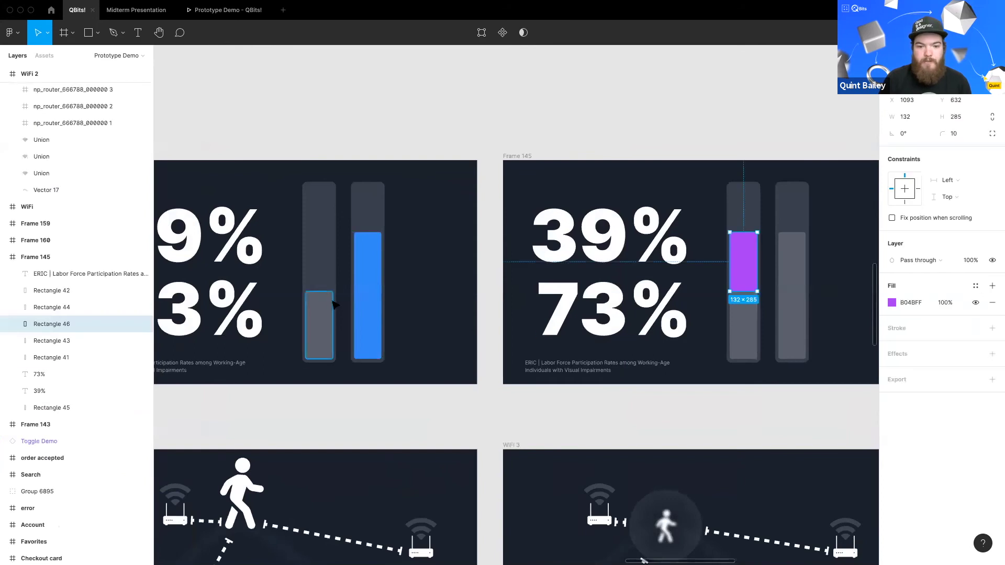
left_click_drag(342, 385, 314, 301)
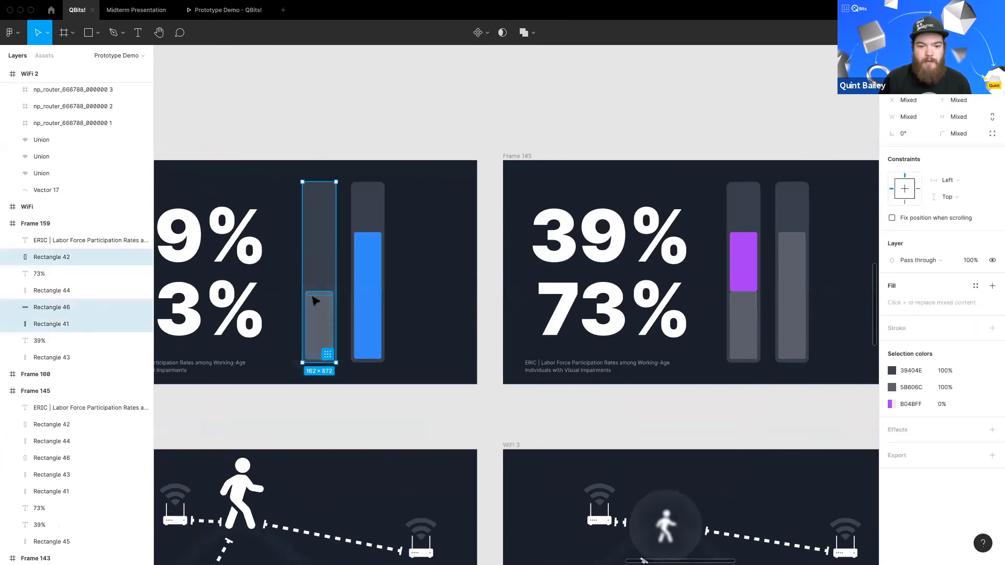
scroll(314, 301, "up", 5)
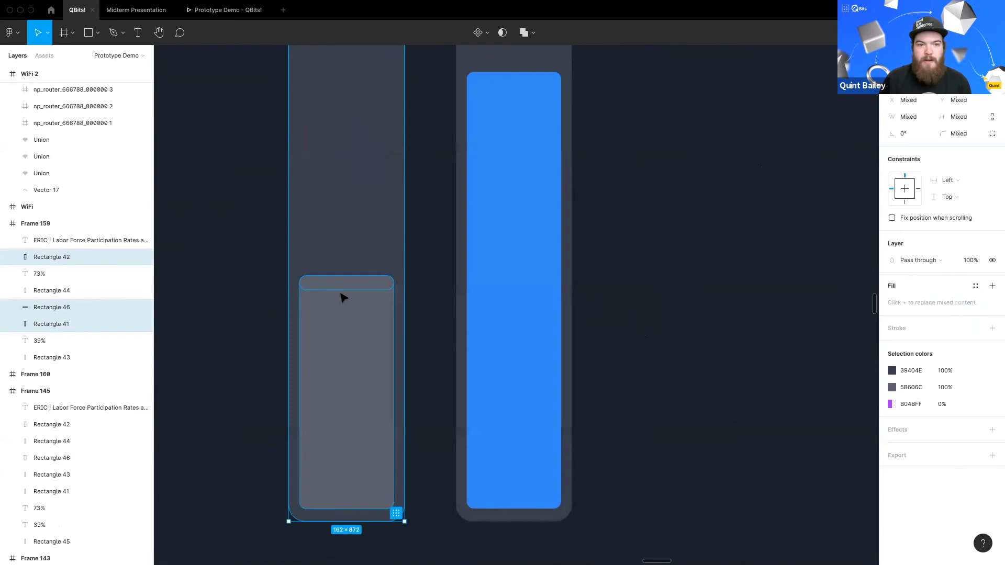
scroll(331, 304, "down", 6)
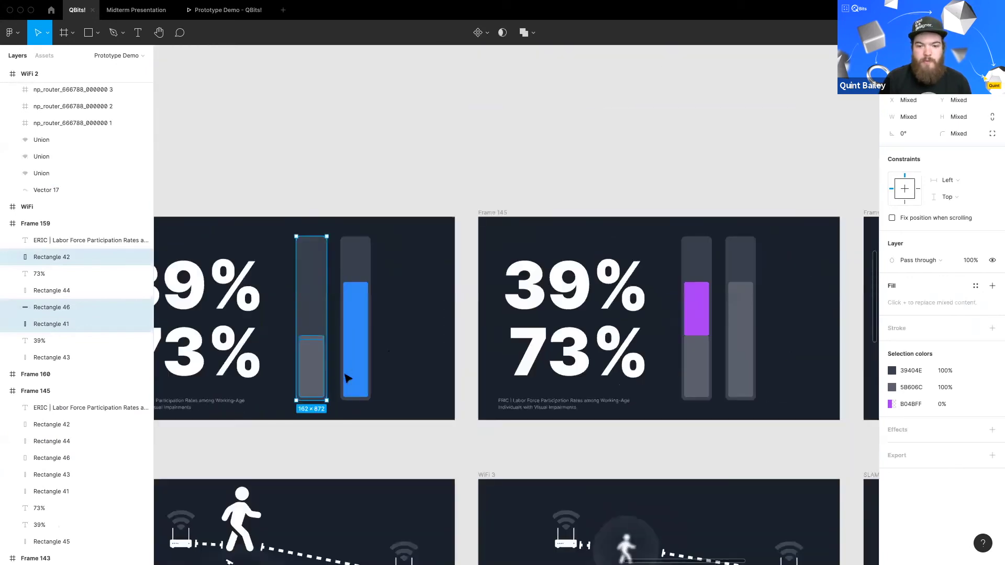
left_click(455, 213)
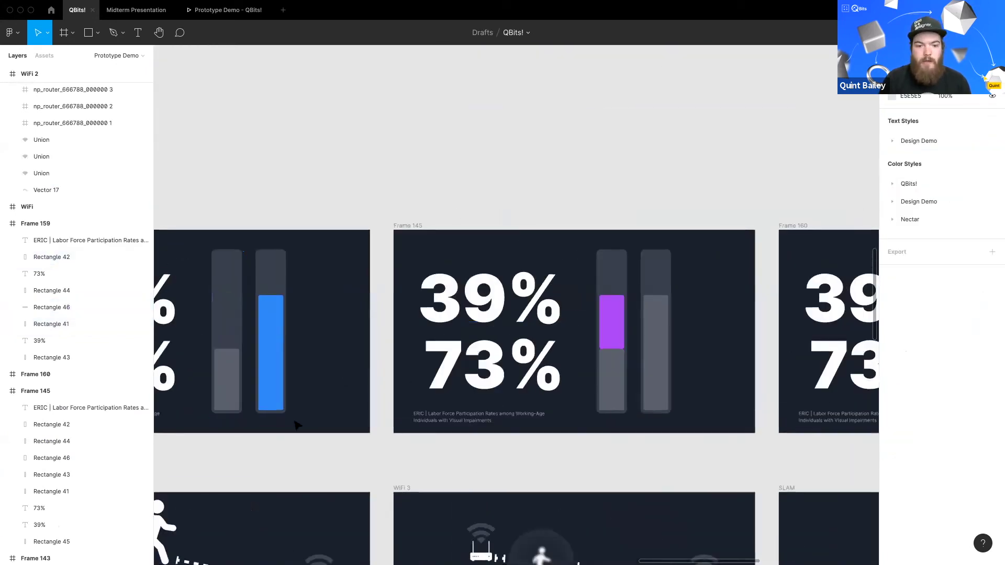
Step: Try adding a thin purple rectangle at the top of the grey fill in Frame 159's first bar, and undo it
scroll(588, 404, "left", 5)
scroll(587, 405, "right", 10)
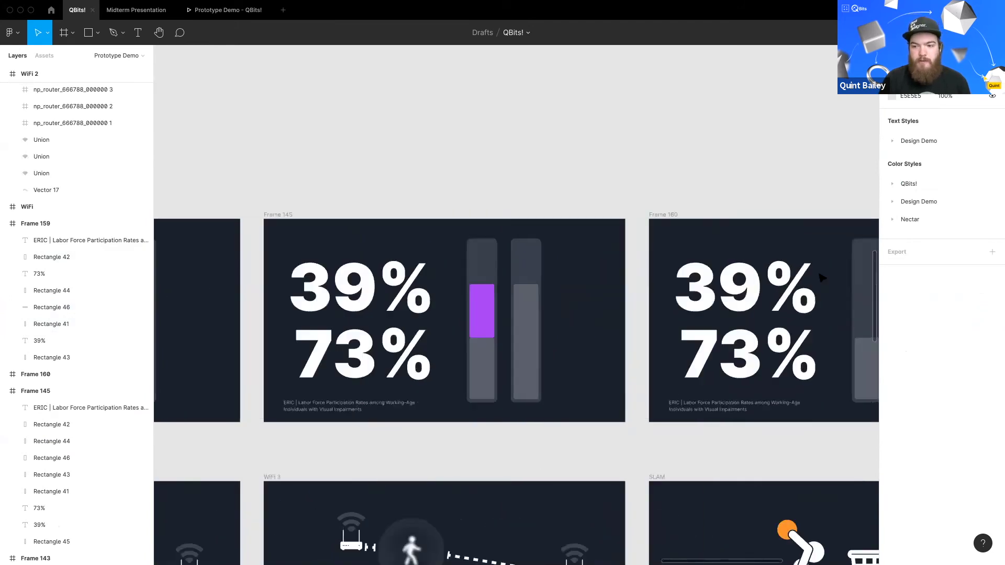
scroll(419, 329, "left", 3)
scroll(515, 316, "down", 3)
scroll(518, 315, "left", 5)
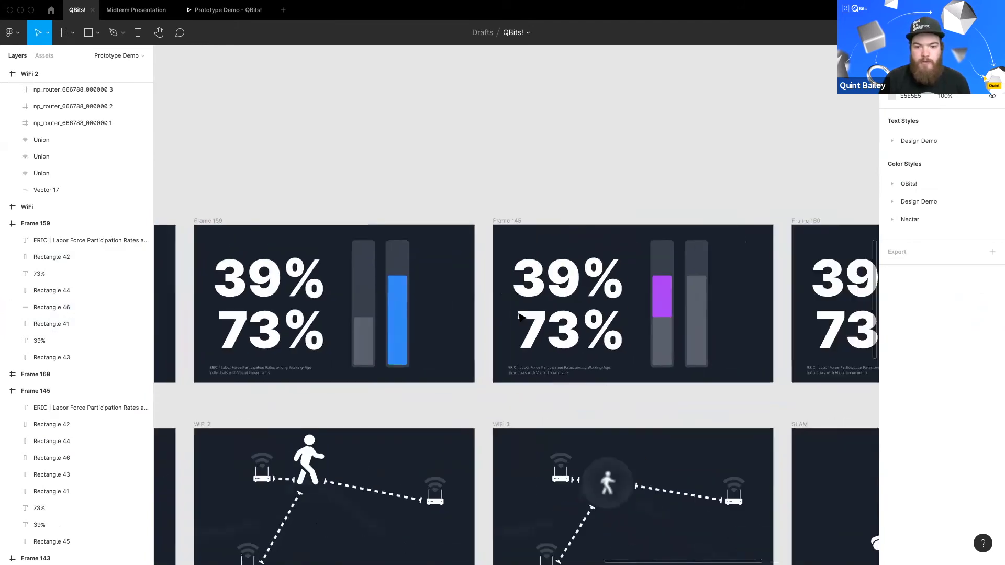
scroll(515, 315, "up", 4)
scroll(810, 292, "right", 1)
left_click_drag(777, 289, 309, 330)
left_click(451, 314)
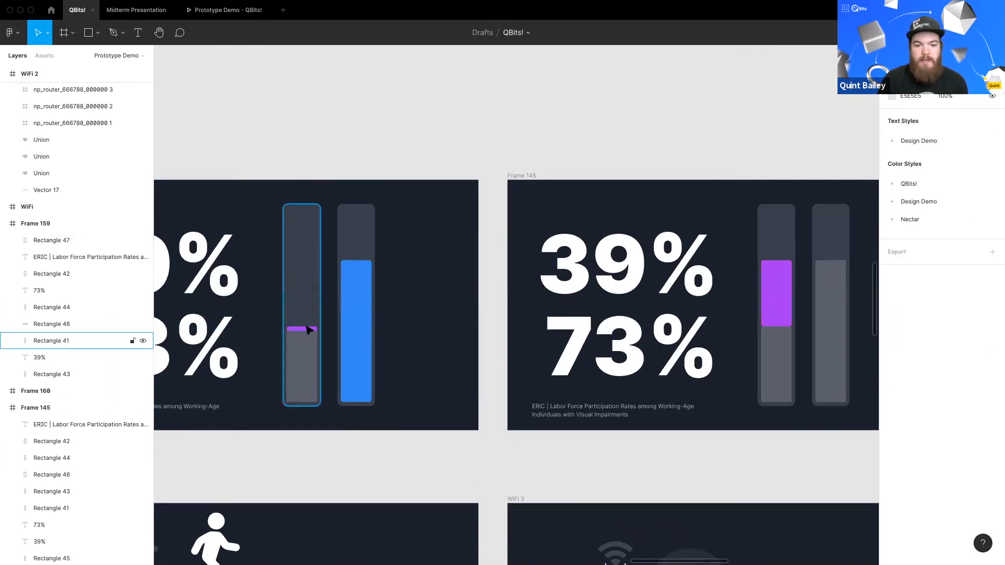
key("super+z")
key("super+z")
key("super+z")
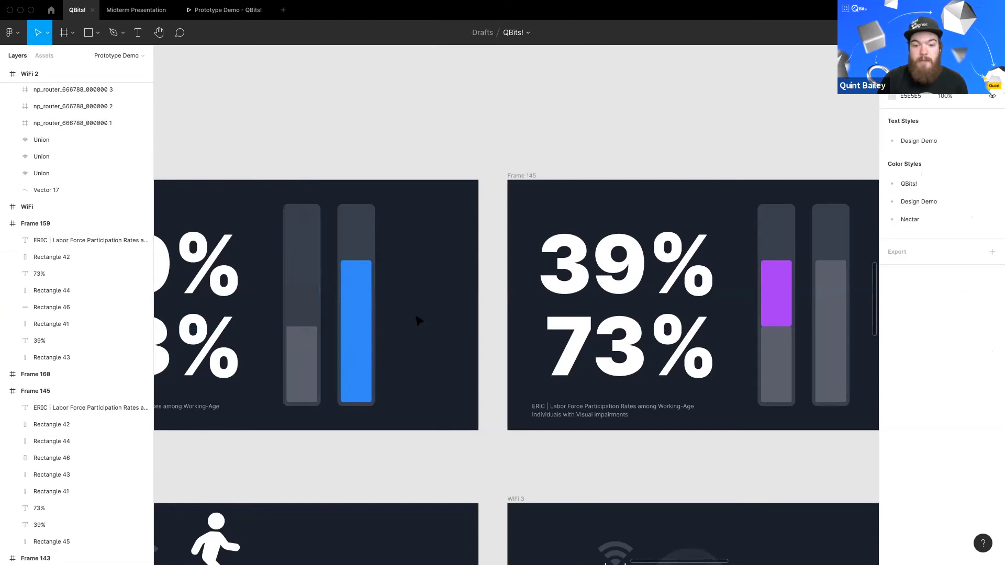
Step: Go back to the tab bar screens, select the Shop frame and display its prototype connections
scroll(419, 321, "down", 6)
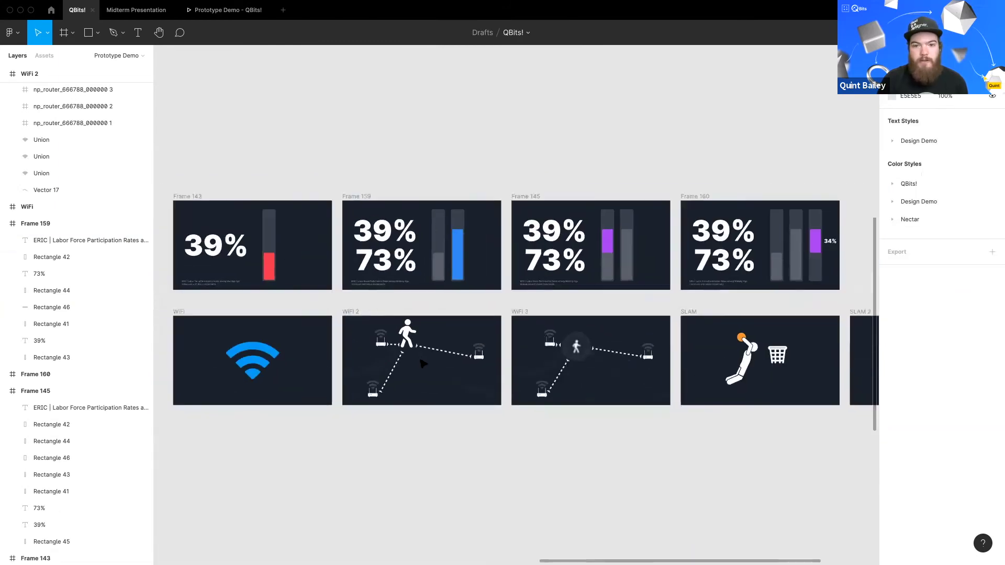
scroll(423, 364, "left", 10)
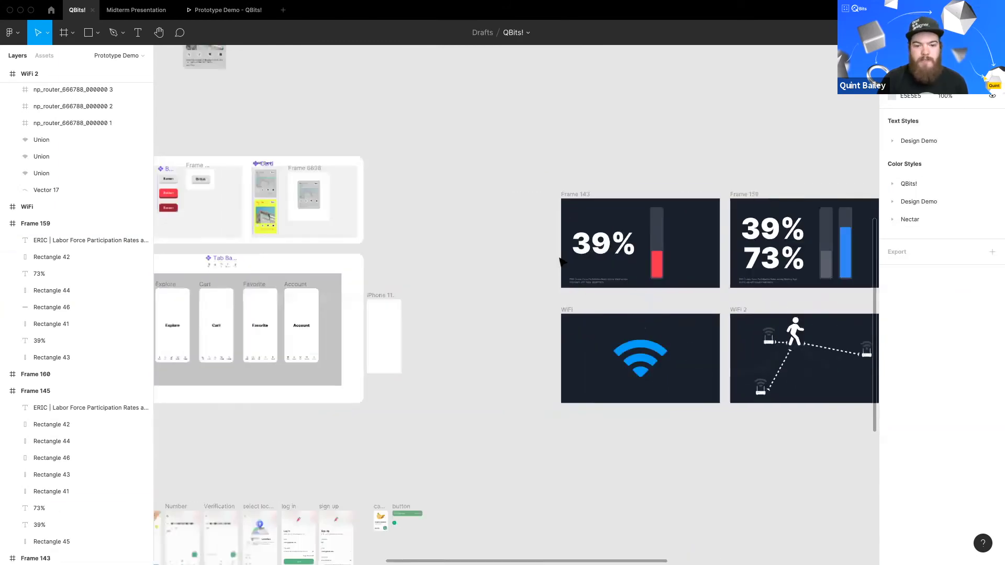
scroll(560, 261, "left", 5)
scroll(478, 330, "up", 6)
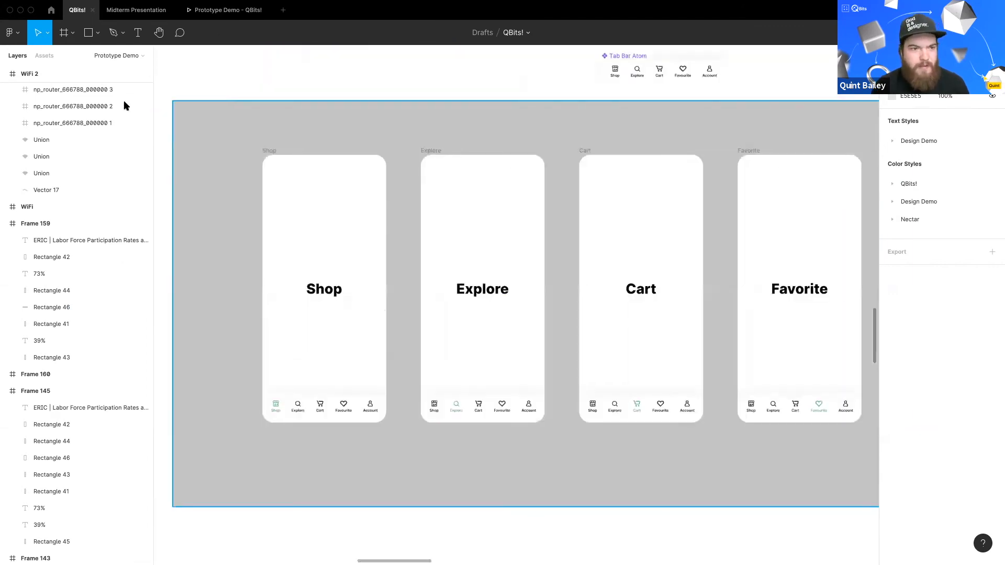
key("r")
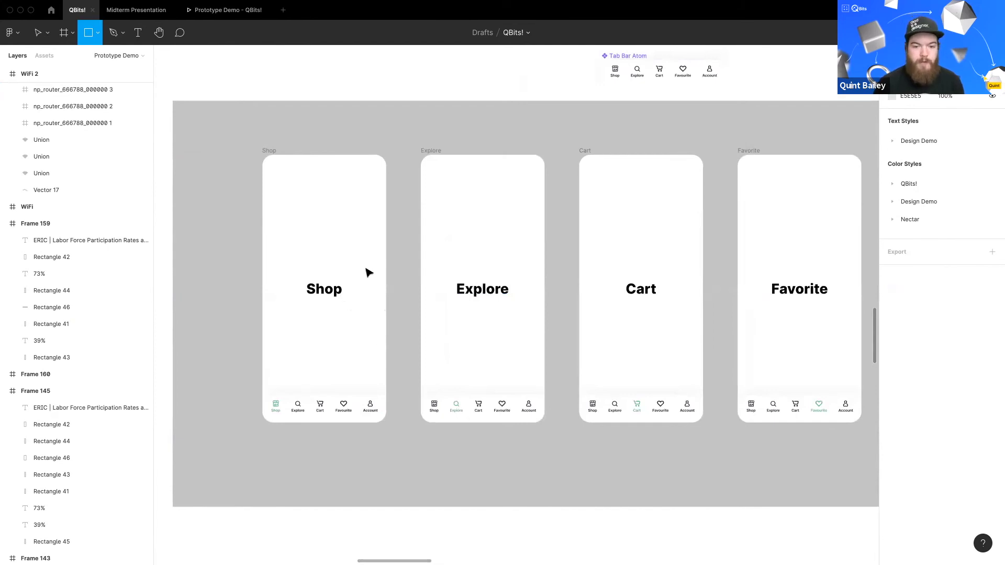
key("v")
left_click(326, 289)
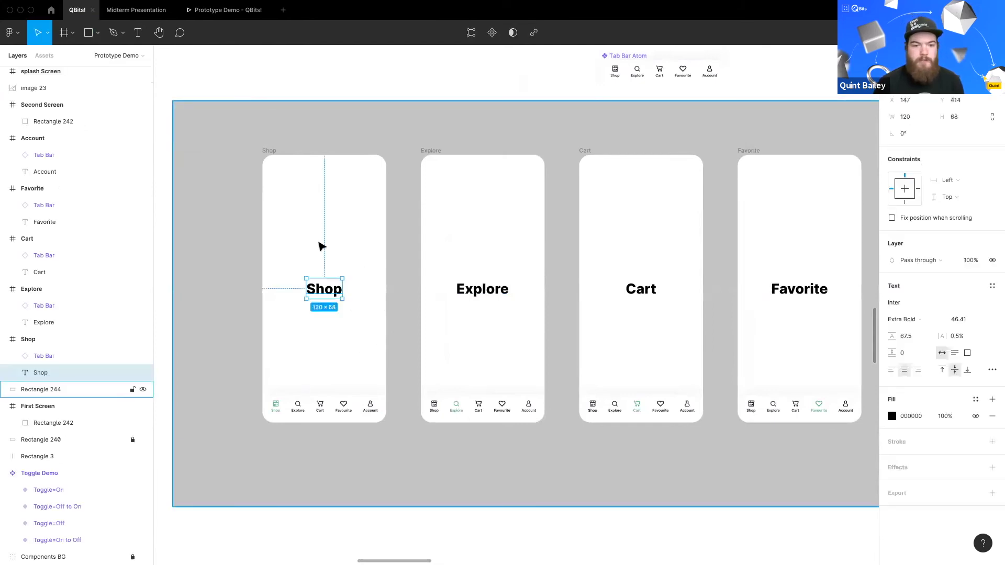
left_click(269, 151)
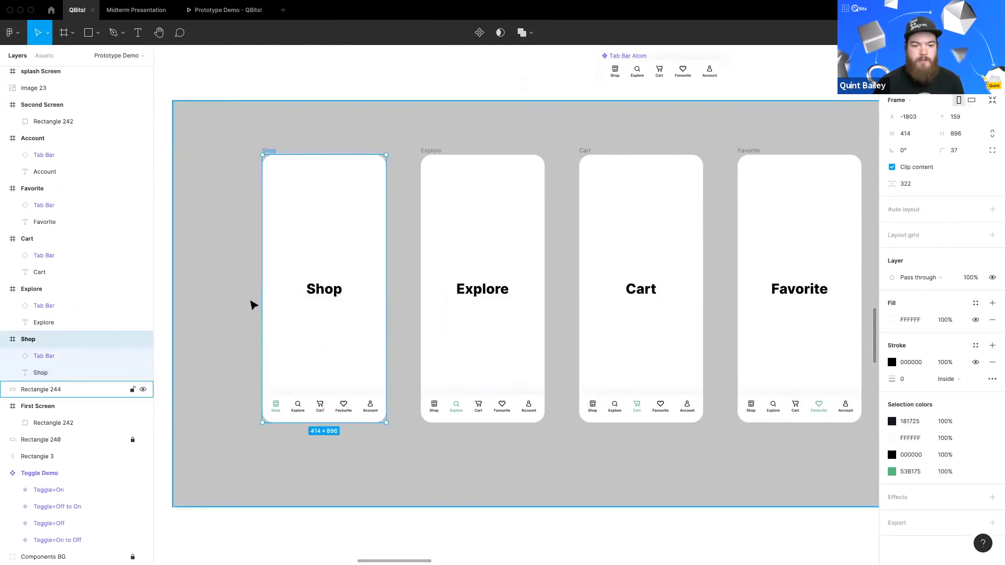
left_click(254, 303)
left_click(269, 153)
key("shift+e")
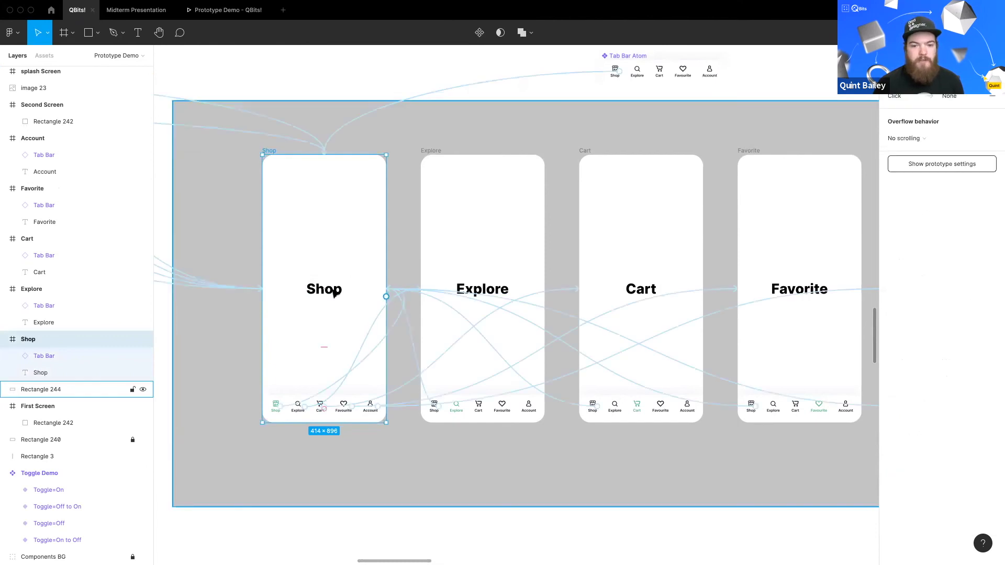
Step: Connect the Shop frame to Explore with an on-drag interaction and set its animation to Smart animate
left_click_drag(458, 291, 449, 291)
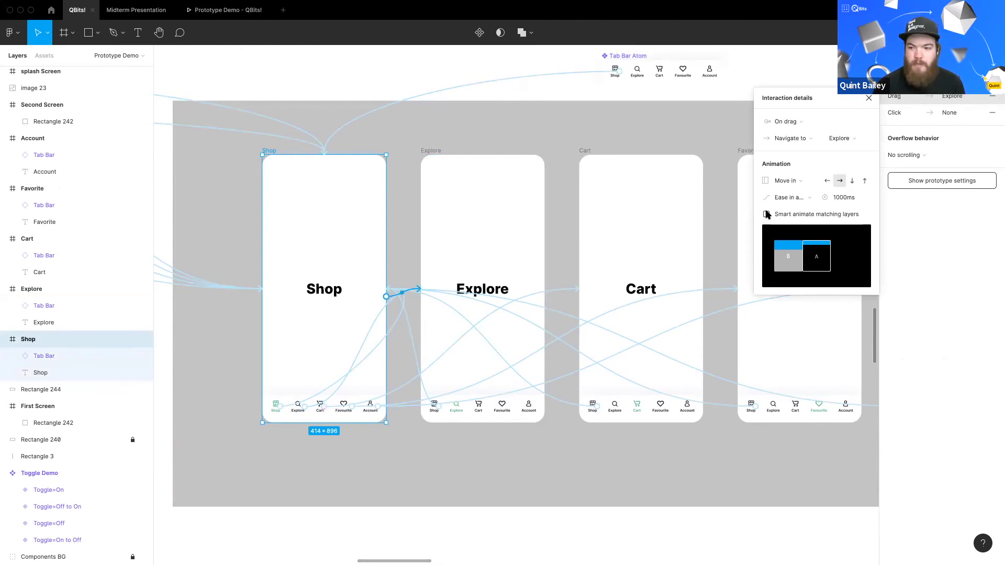
left_click(785, 180)
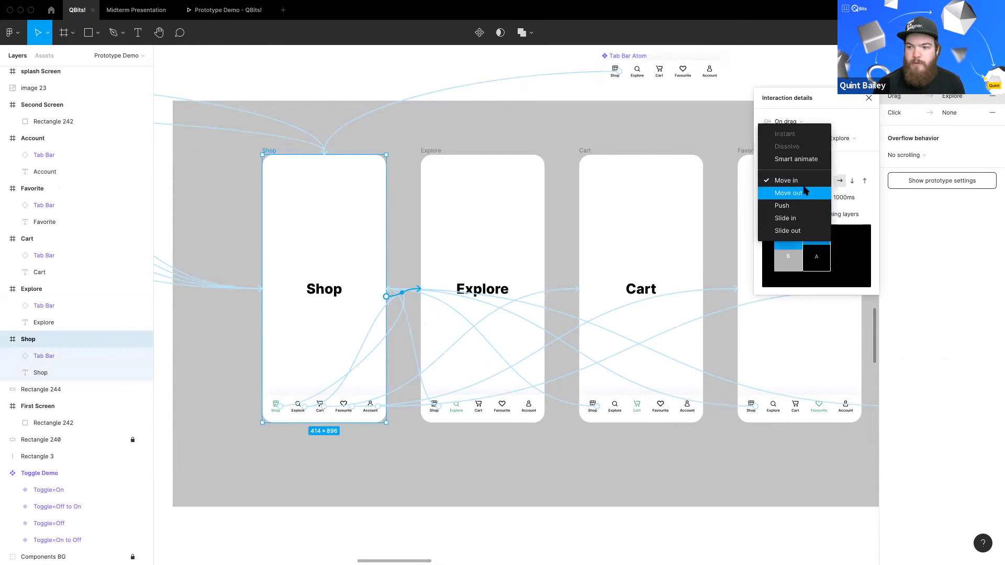
left_click(785, 162)
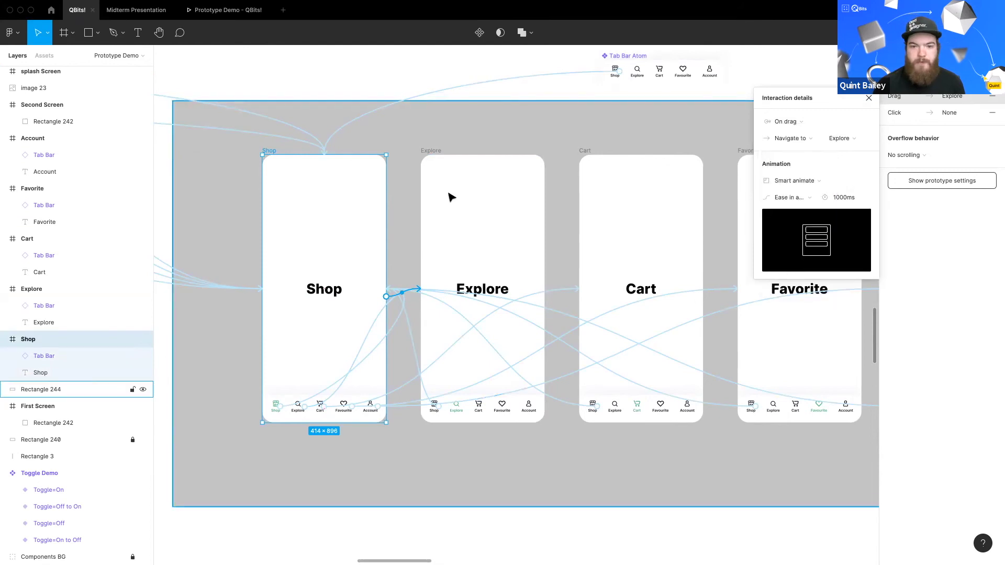
key("Escape")
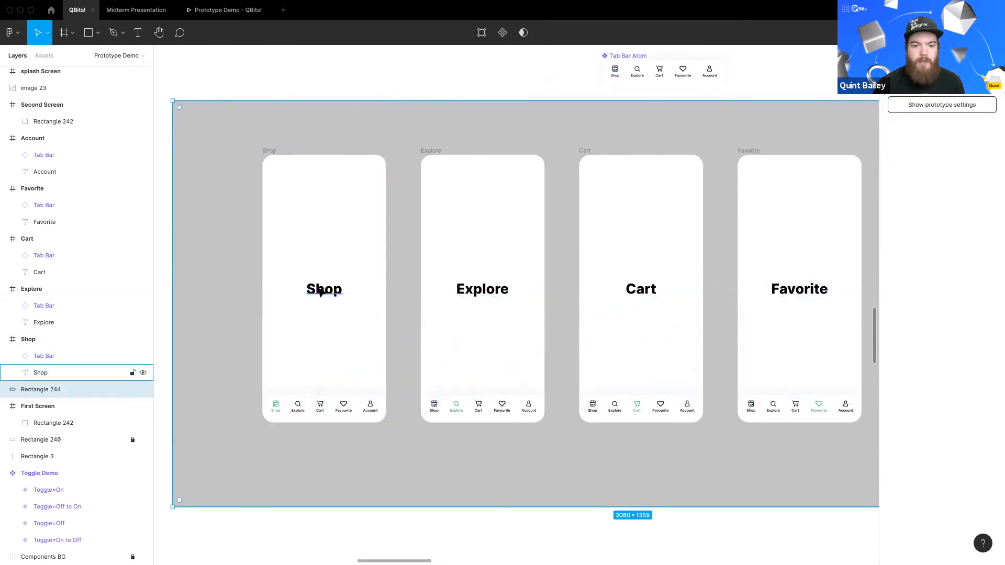
Step: Copy the Shop title text into the Explore frame, over the Explore title
left_click(329, 291)
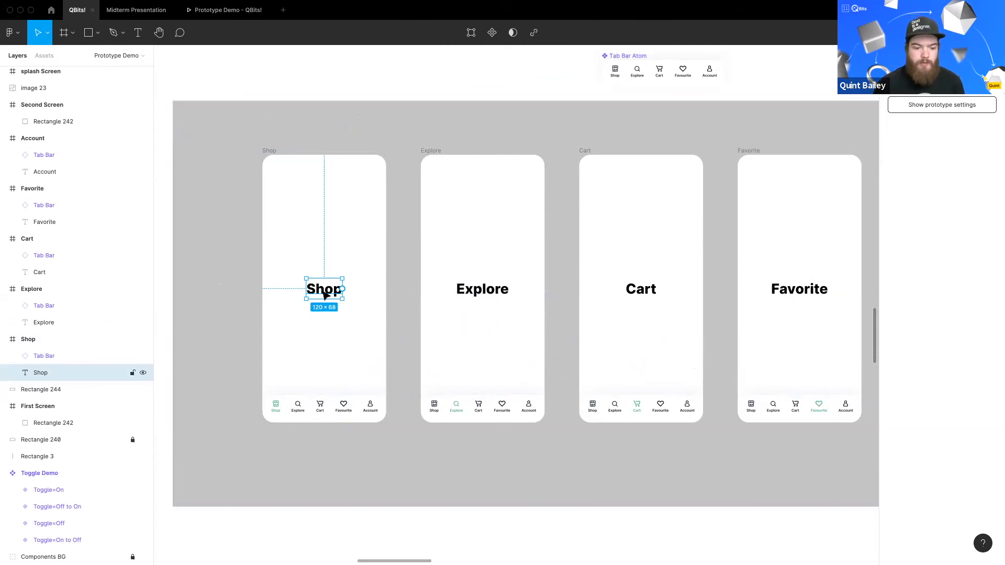
left_click(477, 259)
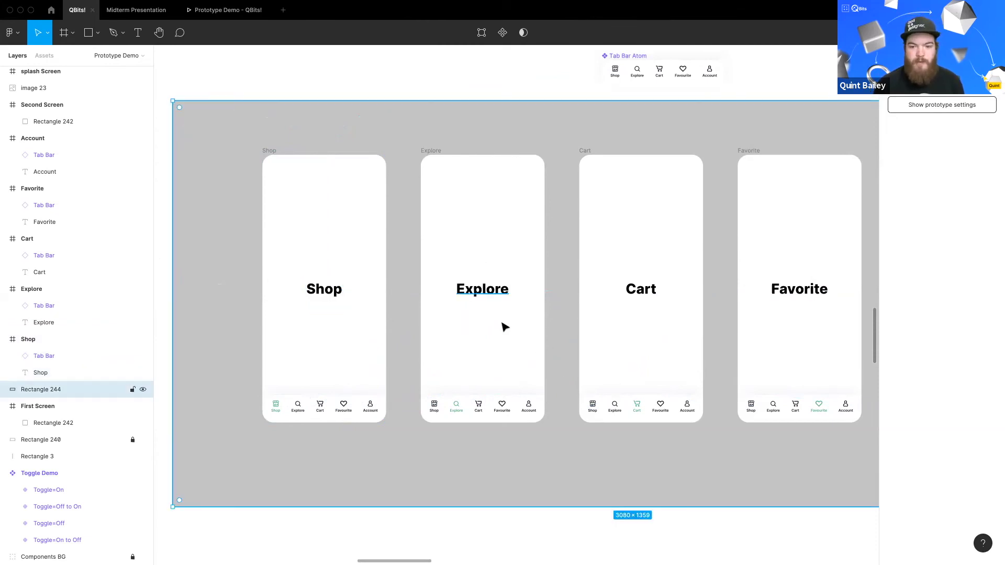
key("super+v")
key("super+z")
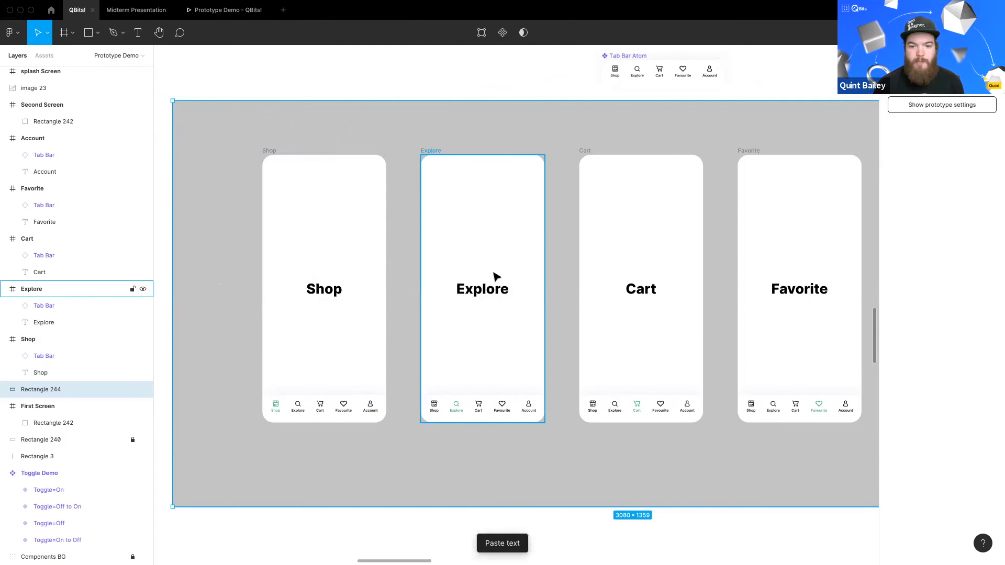
key("super+v")
left_click(514, 314)
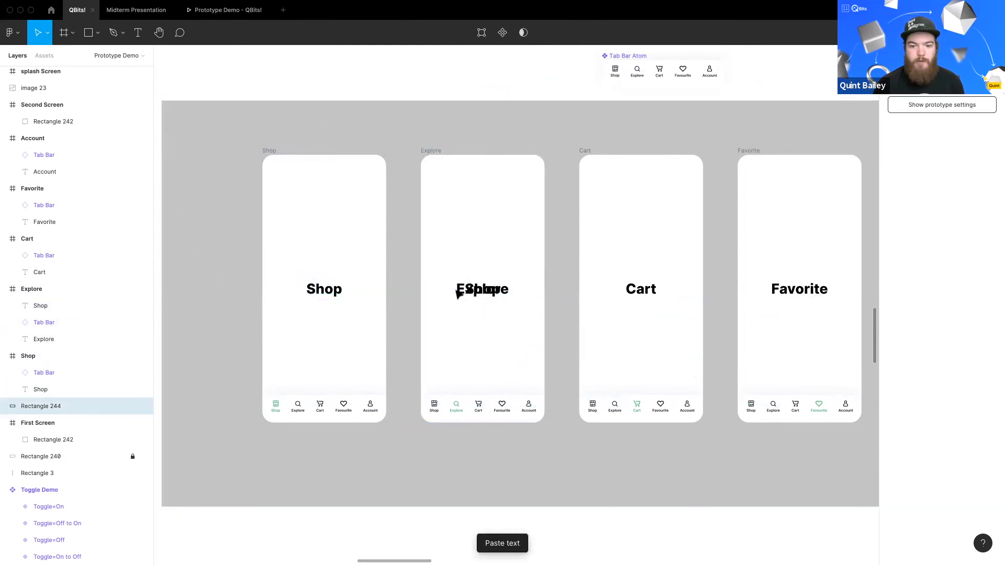
Step: Move the copied Shop text horizontally to the left side of the Explore title inside the Explore frame
left_click(480, 295)
left_click_drag(466, 294, 507, 313)
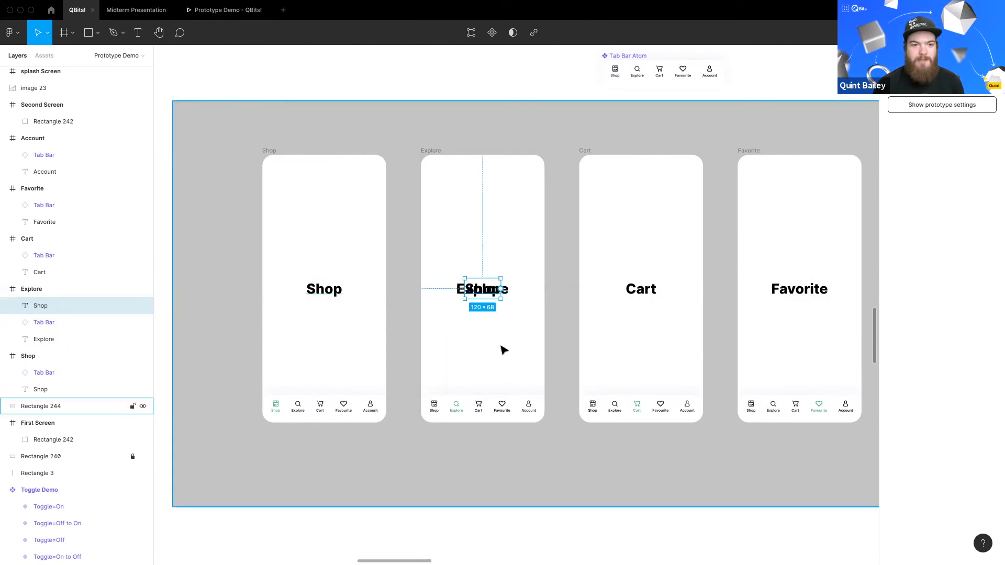
scroll(471, 356, "up", 3)
scroll(434, 335, "right", 2)
left_click_drag(422, 301, 366, 300)
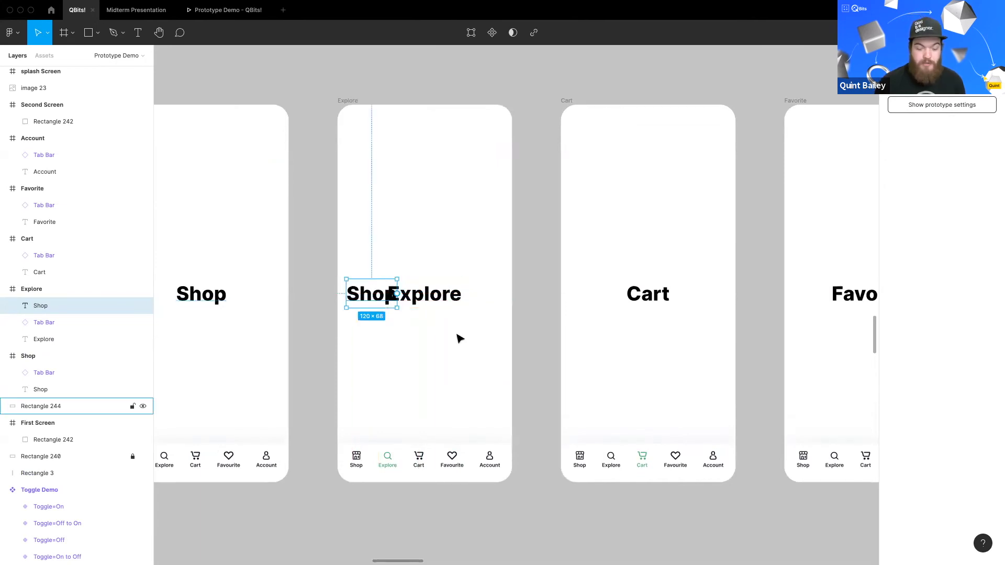
Step: Try to nudge the copied Shop text horizontally past the left edge of the Explore frame
key("shift+Left")
key("shift+Left")
key("shift+Left")
key("shift+Left")
key("shift+Left")
key("shift+Left")
key("shift+Left")
key("shift+Left")
key("shift+Left")
key("shift+Left")
key("shift+Left")
key("shift+Left")
key("shift+Left")
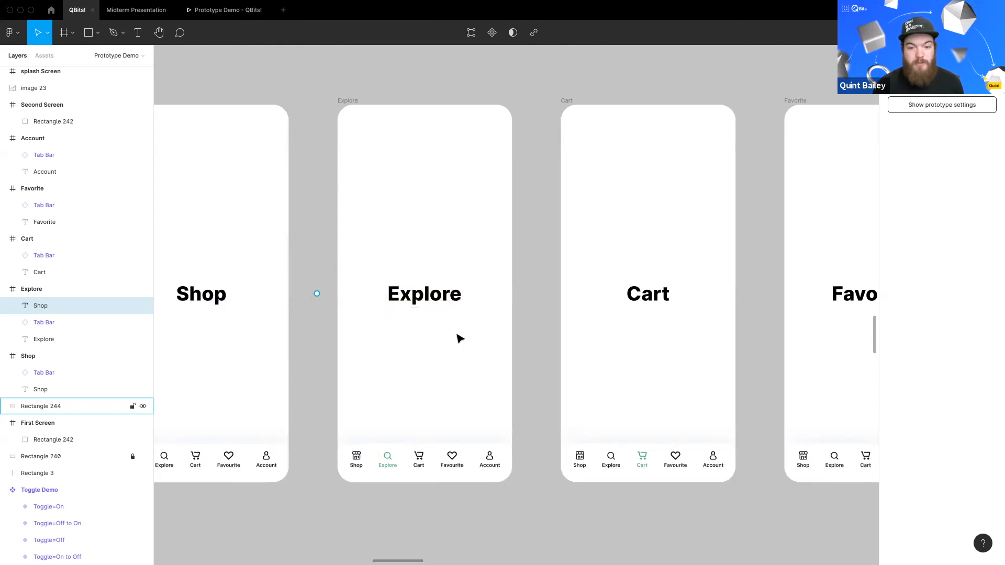
key("ctrl+z")
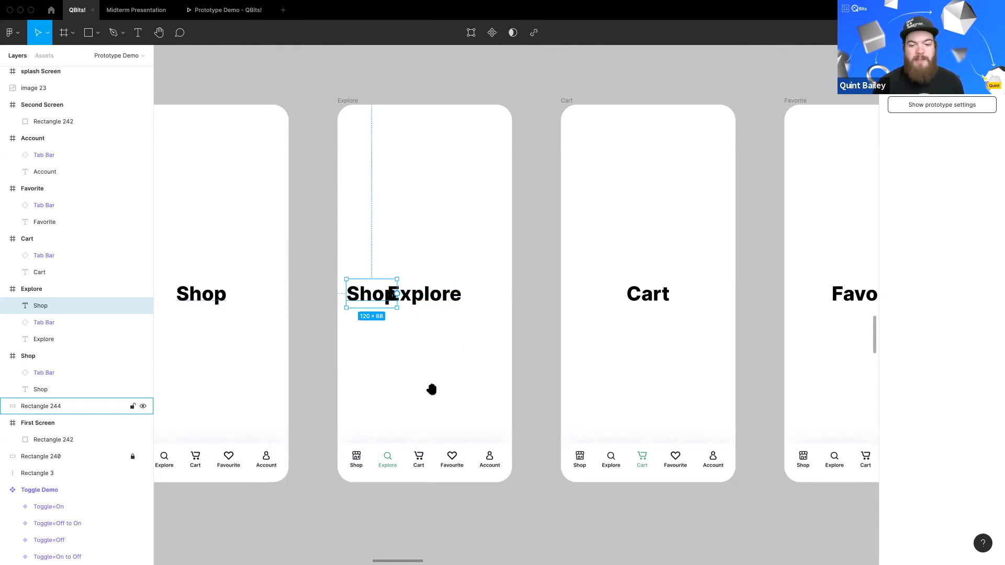
Step: Move the copied Shop text horizontally past the left edge of the Explore frame, keeping it nested in Explore
scroll(431, 390, "left", 5)
scroll(431, 389, "up", 1)
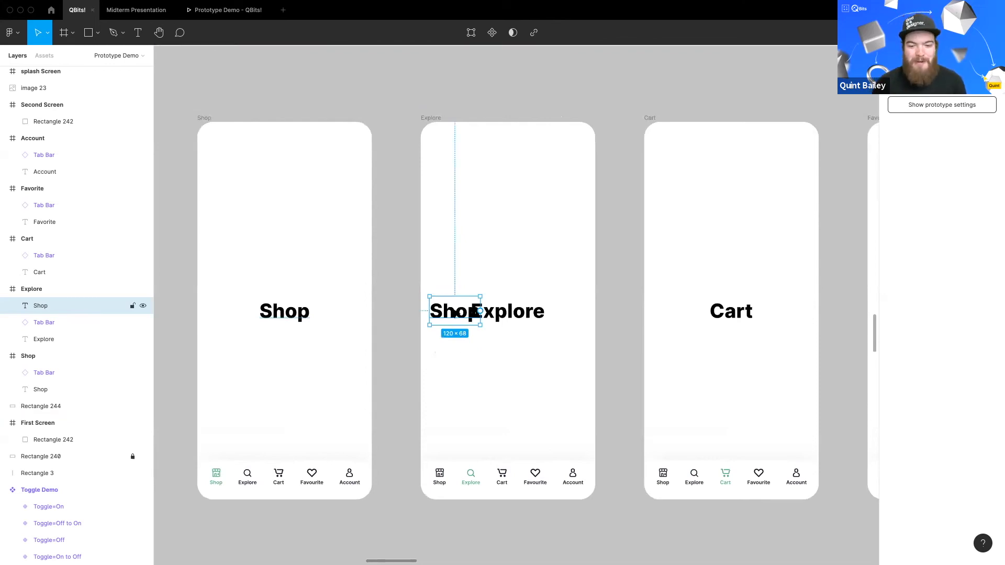
left_click_drag(467, 288, 391, 317)
left_click(491, 361)
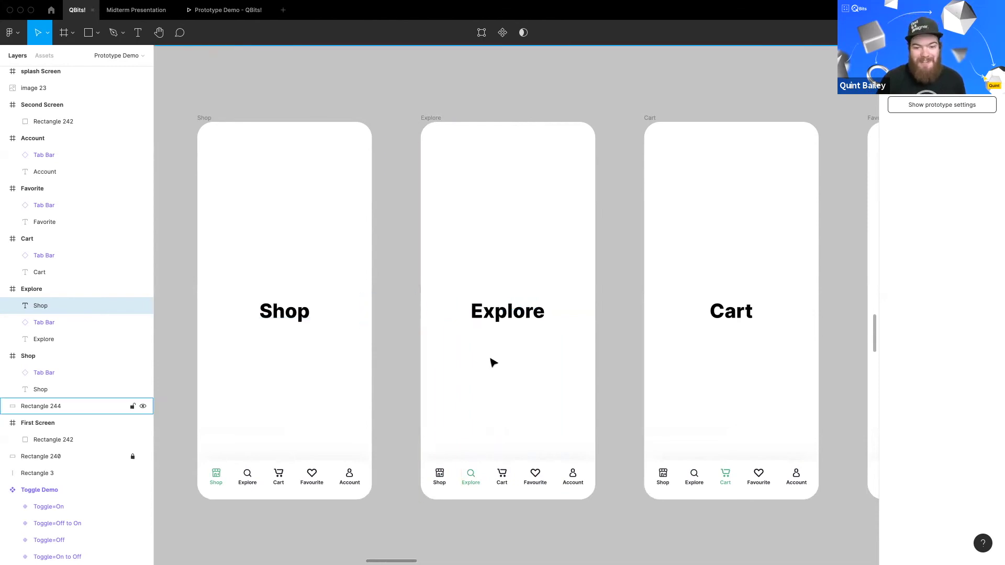
Step: Copy the Explore title into the Shop frame and move it horizontally past the right edge, keeping it nested in Shop
left_click(513, 313)
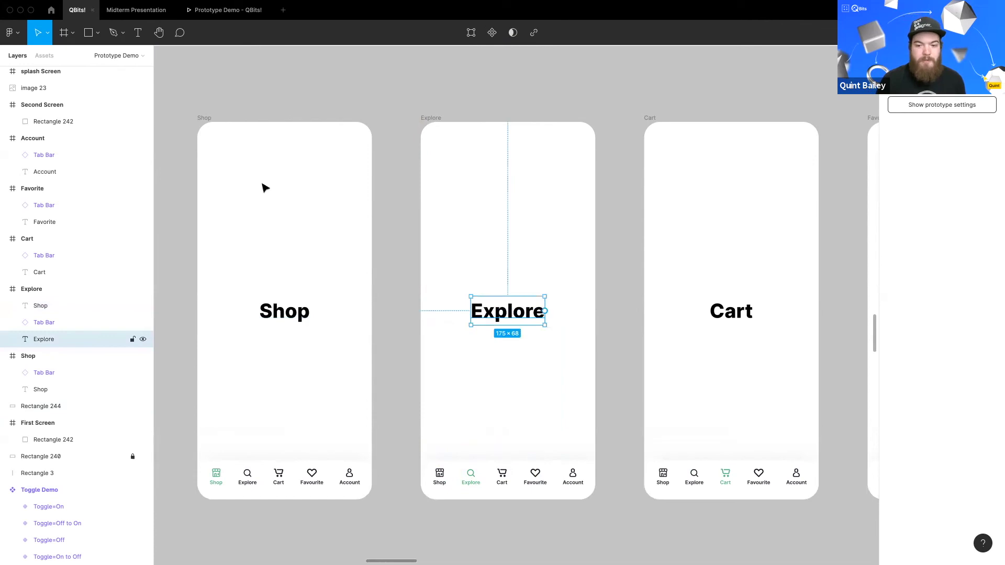
left_click(320, 300)
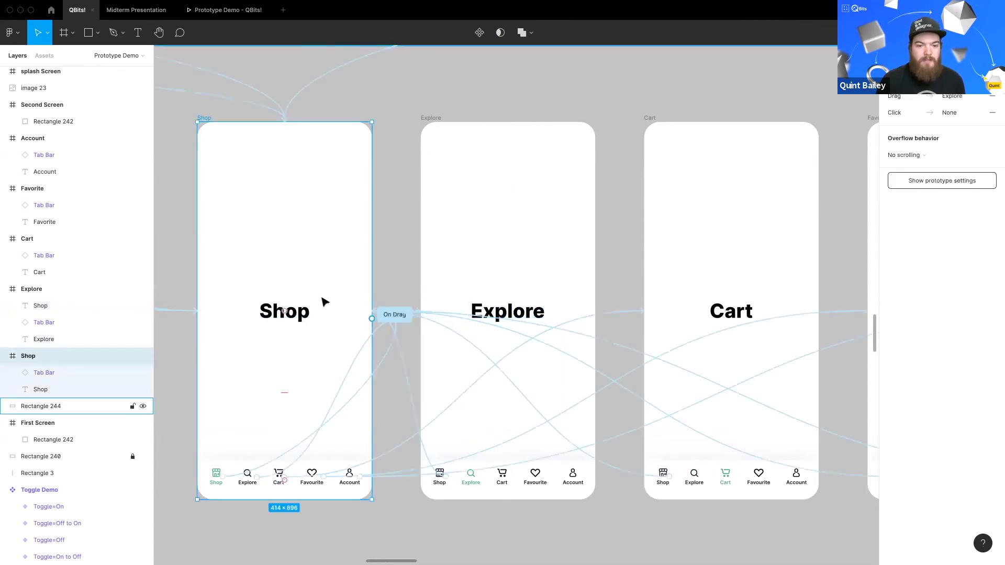
key("Escape")
left_click(205, 118)
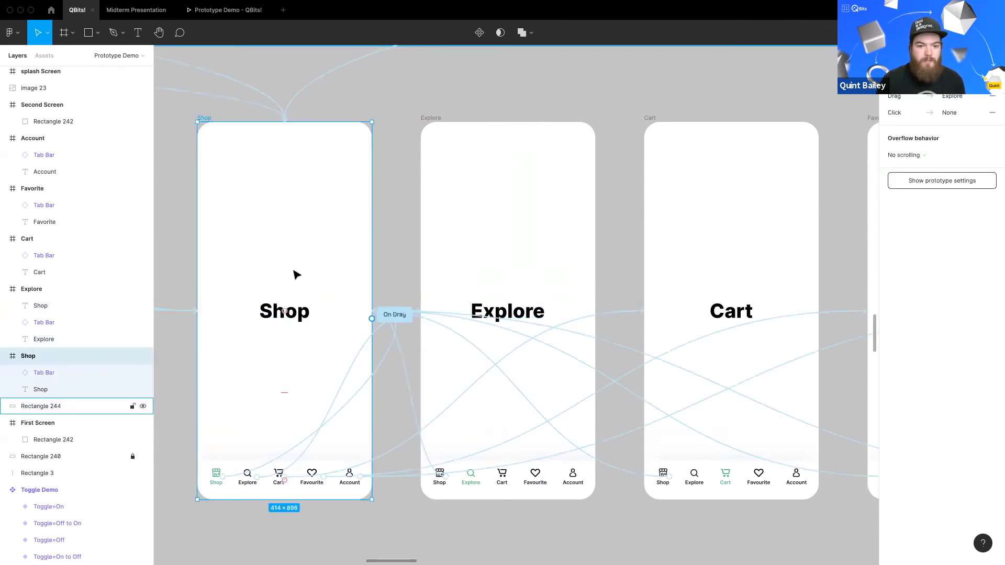
key("super+v")
left_click_drag(252, 313, 382, 313)
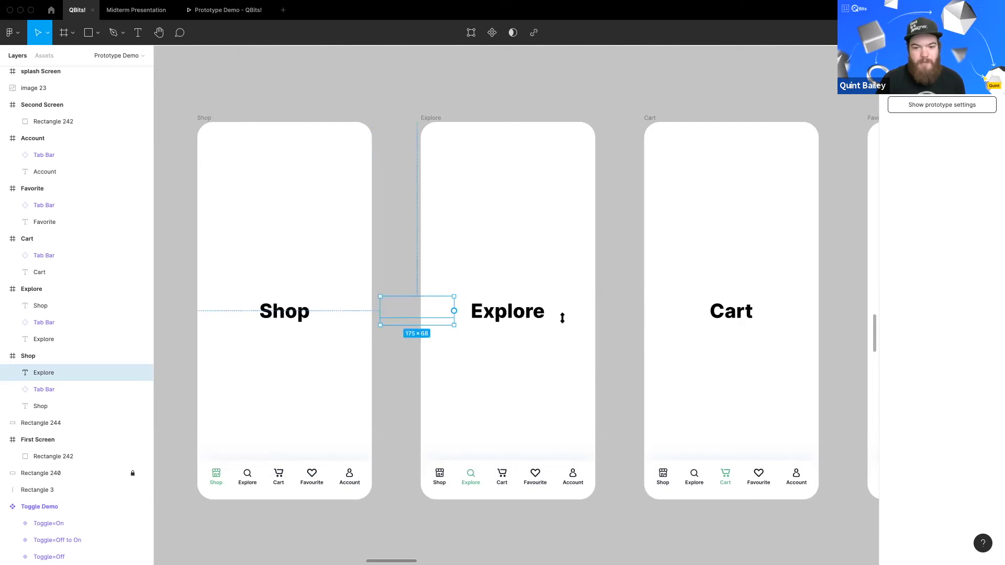
Step: Connect the Explore frame back to Shop on click with Smart animate at 1000ms, and remove its empty click interaction
left_click(641, 269)
left_click(429, 119)
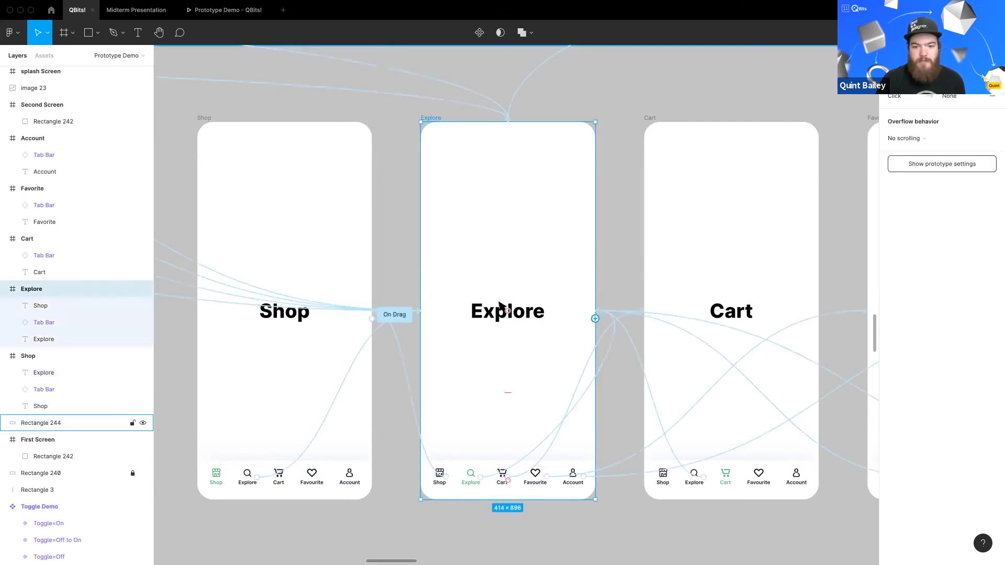
left_click(394, 314)
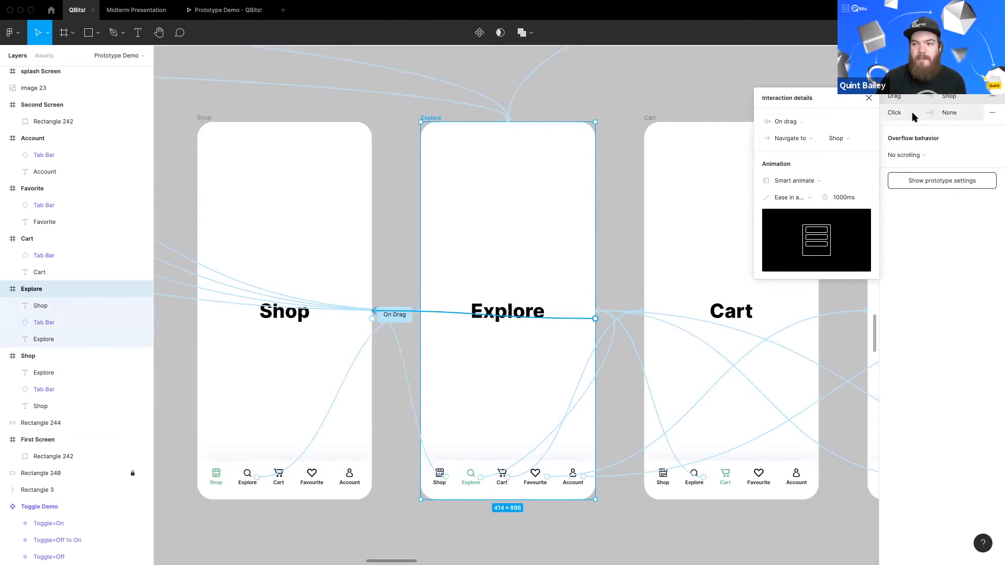
left_click(992, 113)
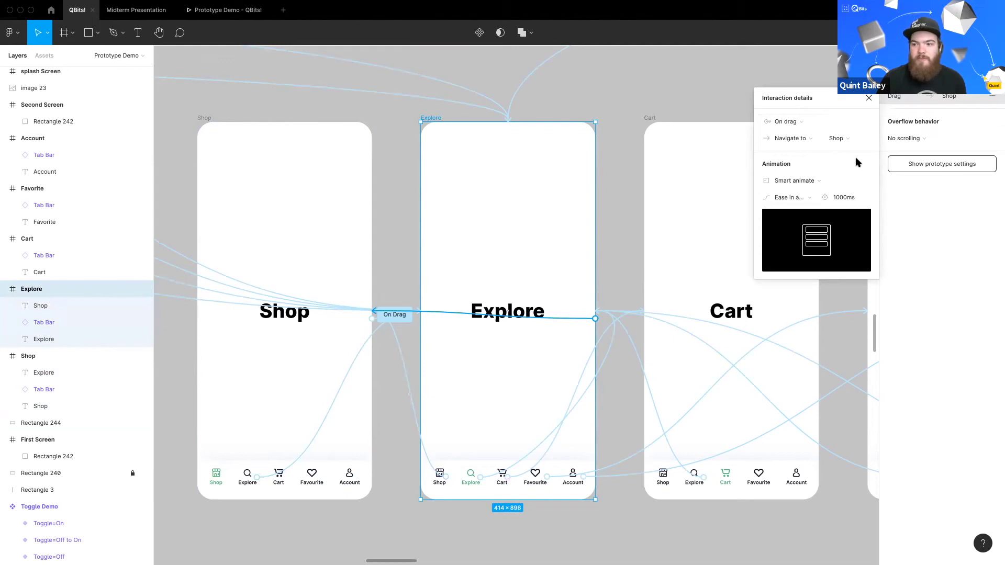
left_click(992, 96)
left_click_drag(595, 318, 366, 285)
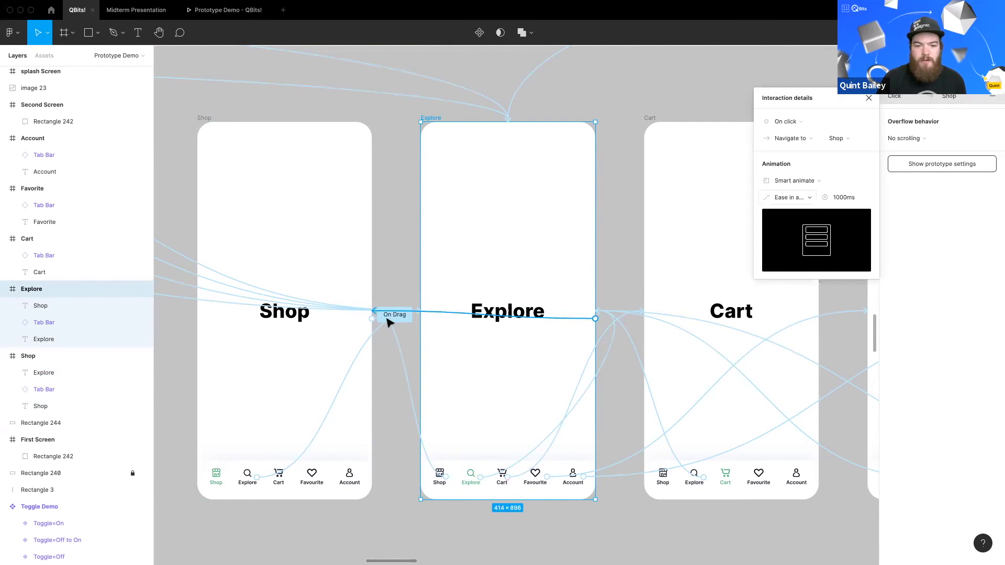
Step: Remove the empty click interaction from the Shop frame and set the trigger of its connection to Explore to On click
left_click(282, 235)
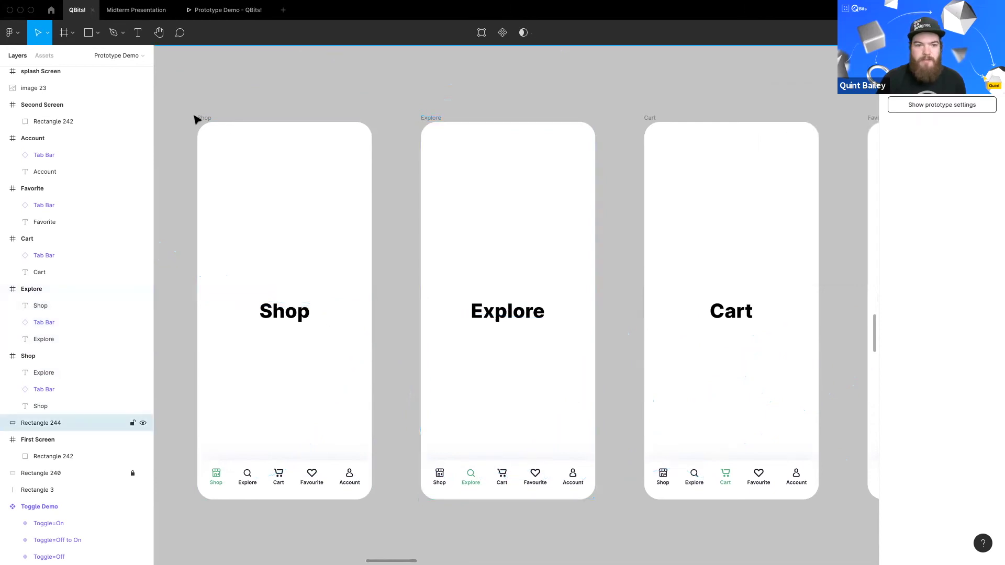
left_click(296, 149)
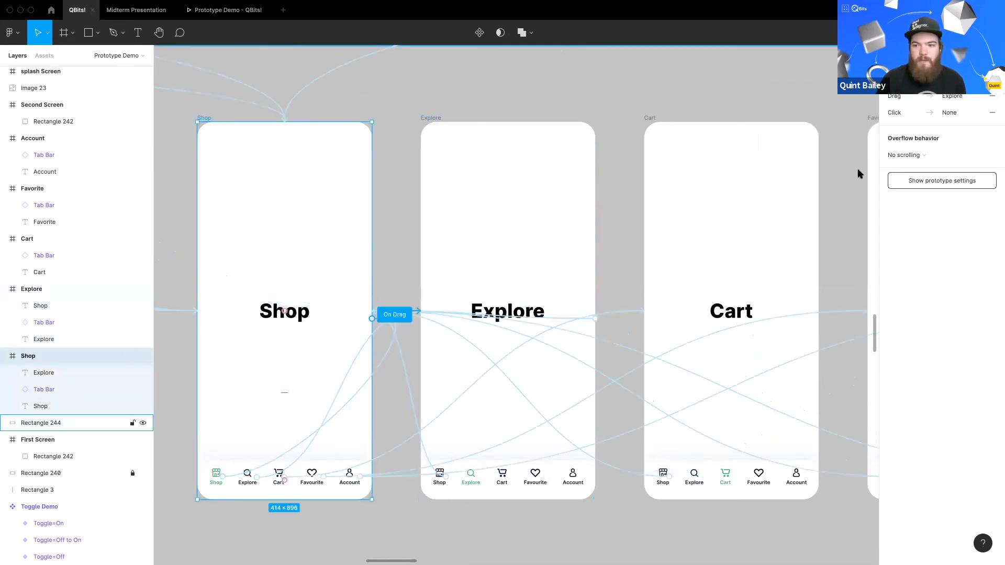
left_click(969, 96)
left_click(991, 116)
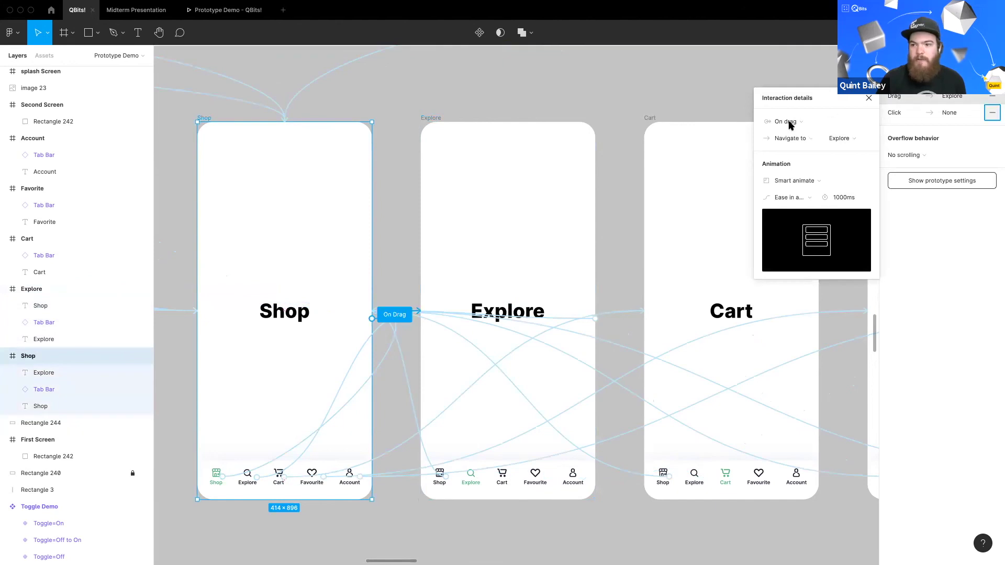
left_click(790, 119)
key("Return")
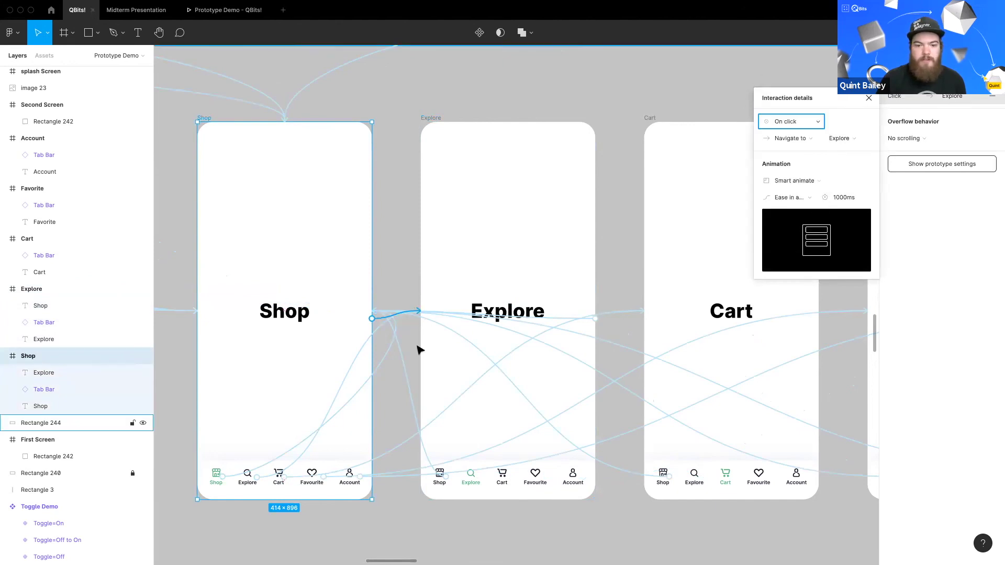
left_click(228, 131)
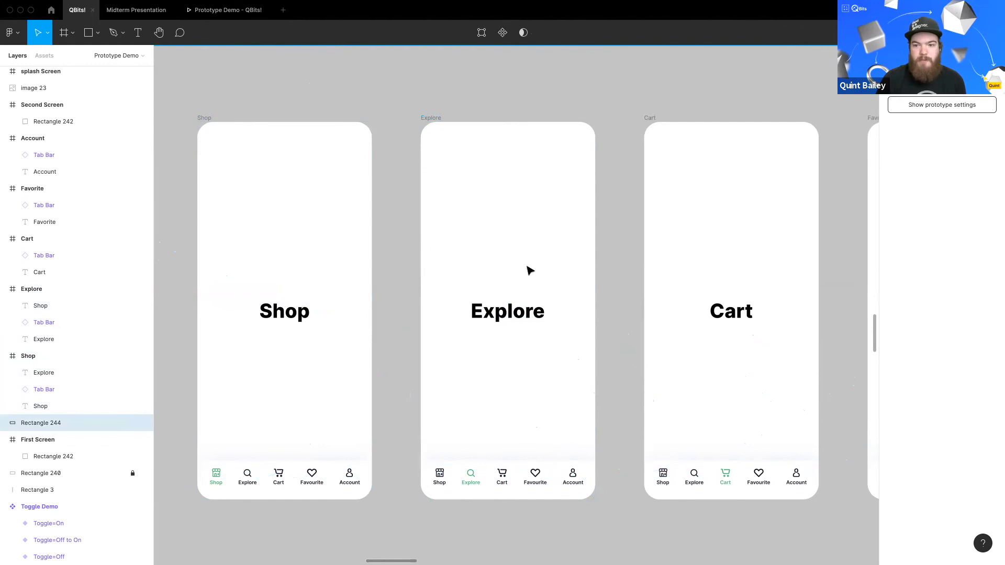
Step: Start the prototype flow from the Shop frame and preview its transition to Explore in the presentation
scroll(528, 270, "down", 10)
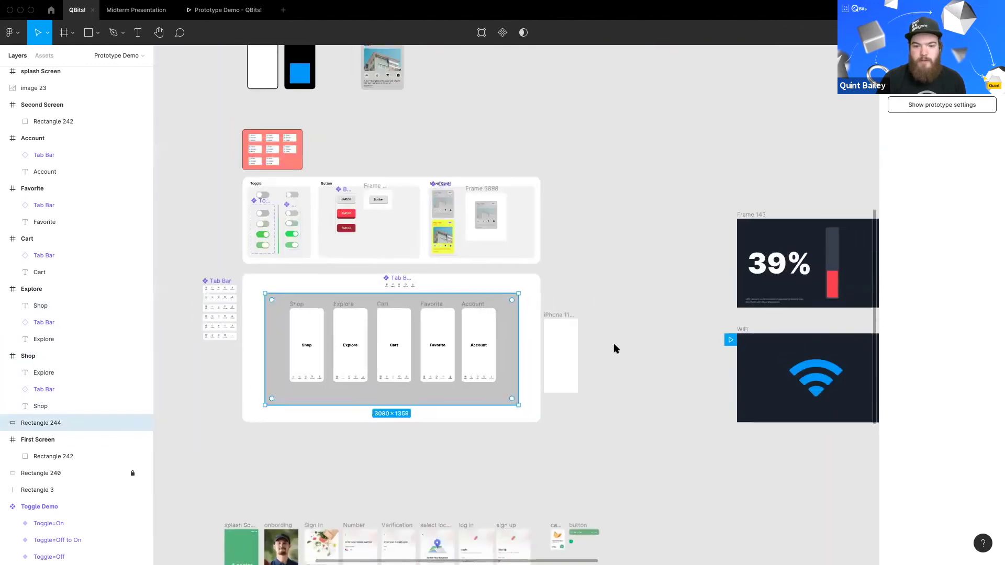
left_click(282, 324)
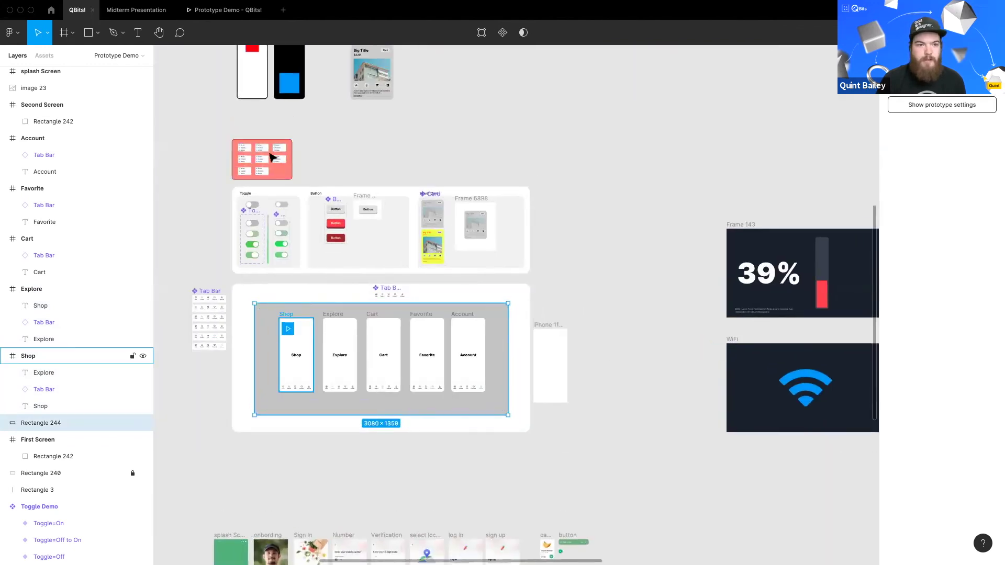
key("ctrl+Tab")
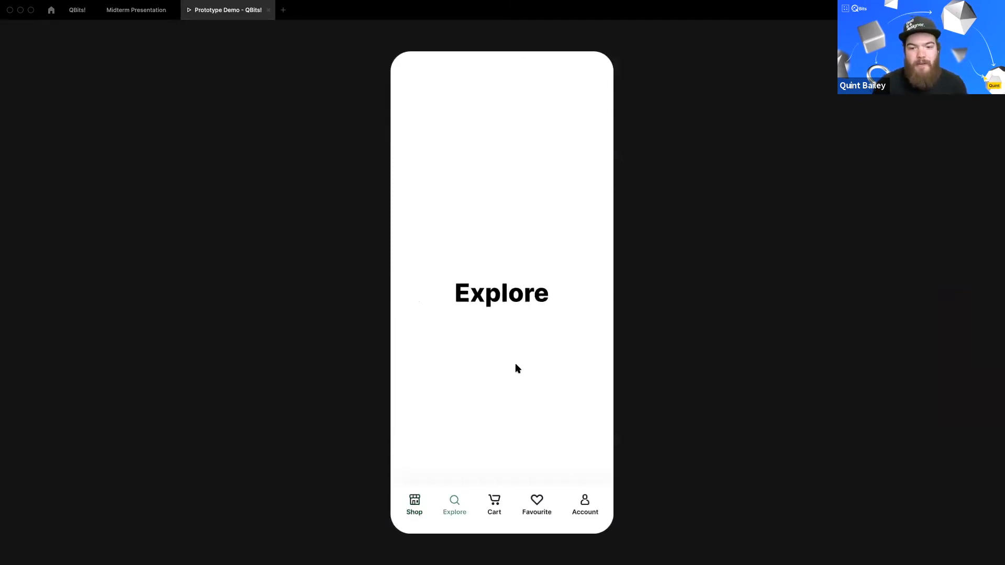
Step: Return to the design file and locate the grocery app's Checkout card and My Cart screens
left_click(77, 10)
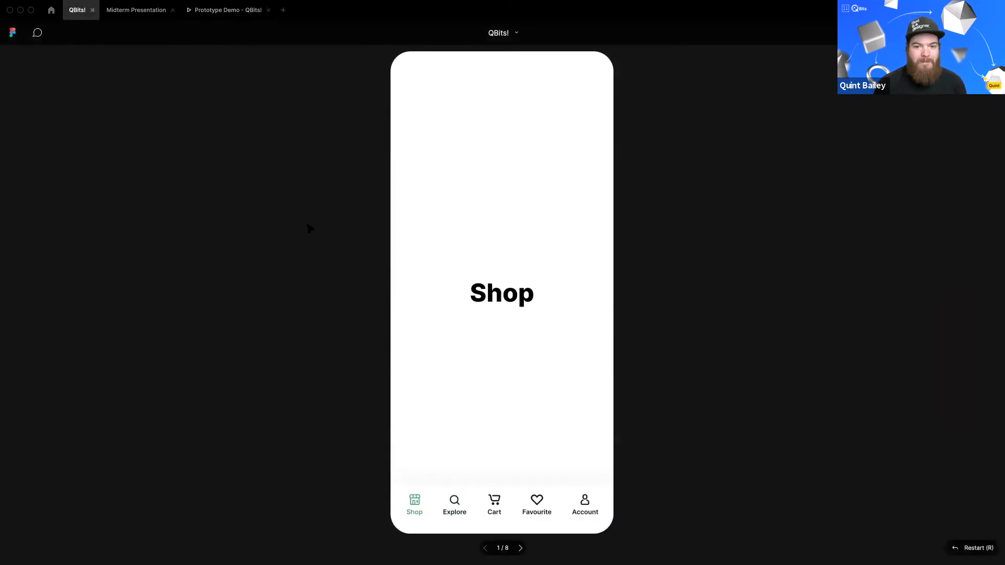
scroll(391, 352, "up", 5)
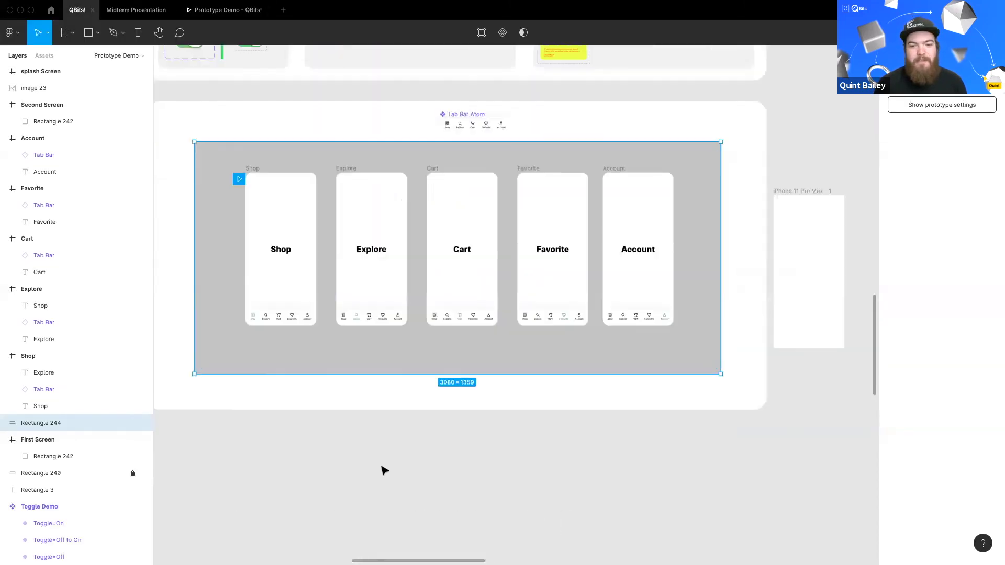
left_click(427, 404)
scroll(422, 314, "down", 10)
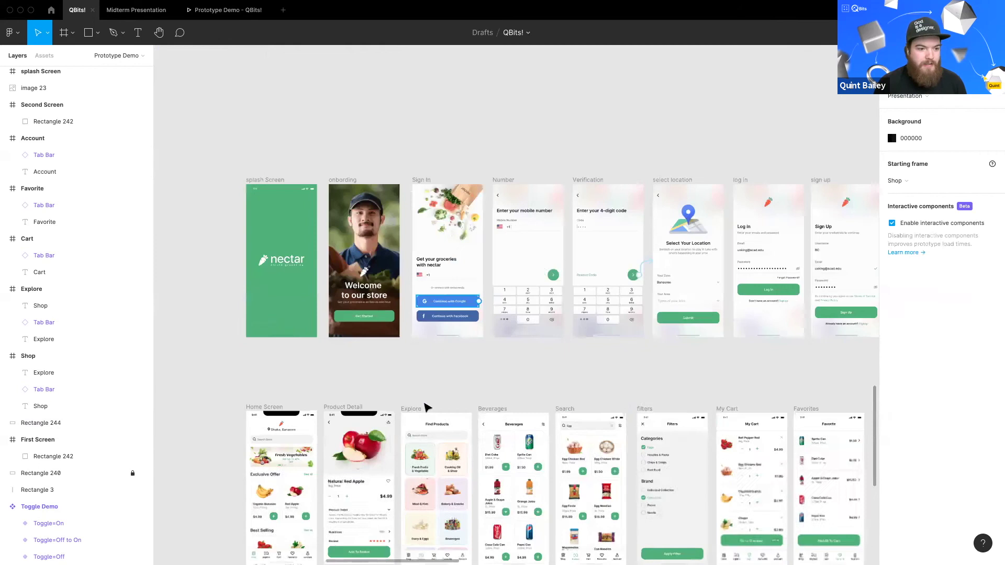
scroll(426, 407, "down", 6)
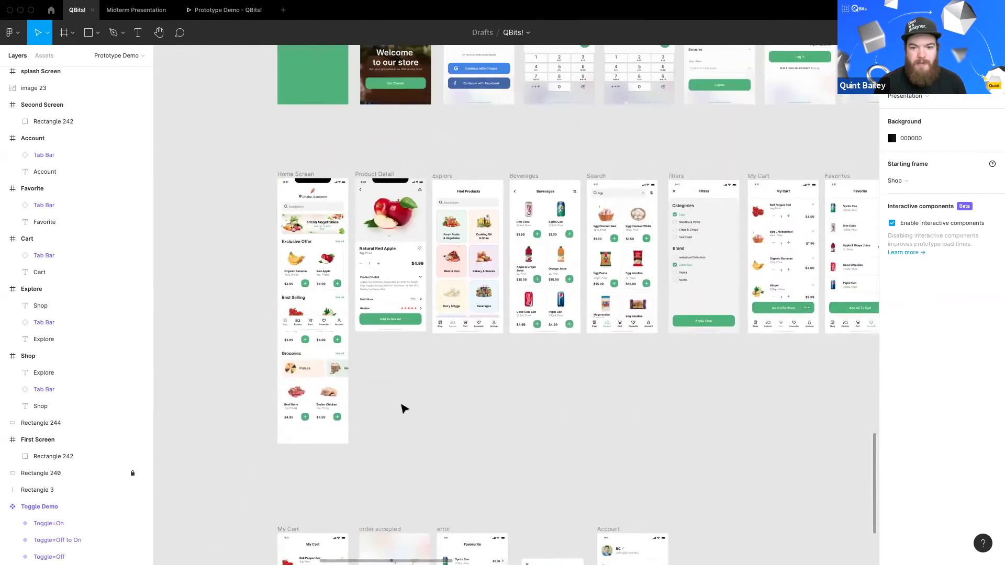
scroll(405, 408, "up", 2)
scroll(384, 363, "up", 5)
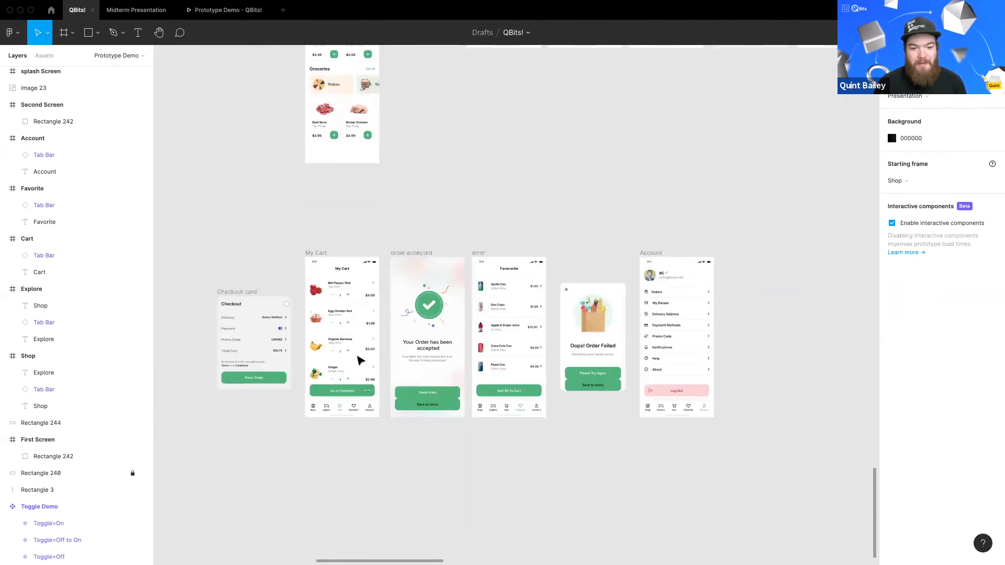
scroll(398, 359, "up", 3)
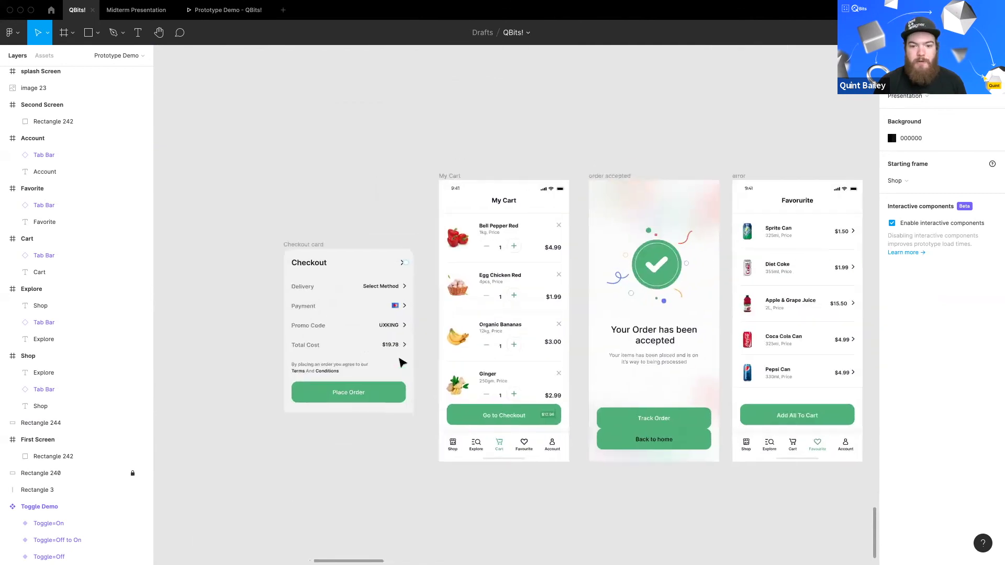
Step: Duplicate the My Cart screen to the left of the Checkout card and place a copy of the card over the duplicate
left_click_drag(300, 255, 464, 246)
key("super+z")
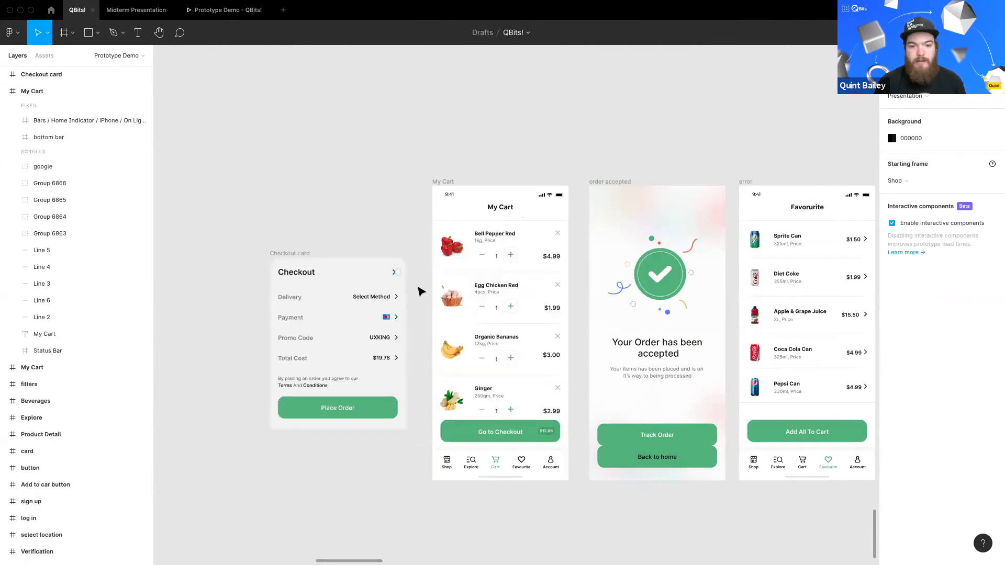
left_click(445, 183)
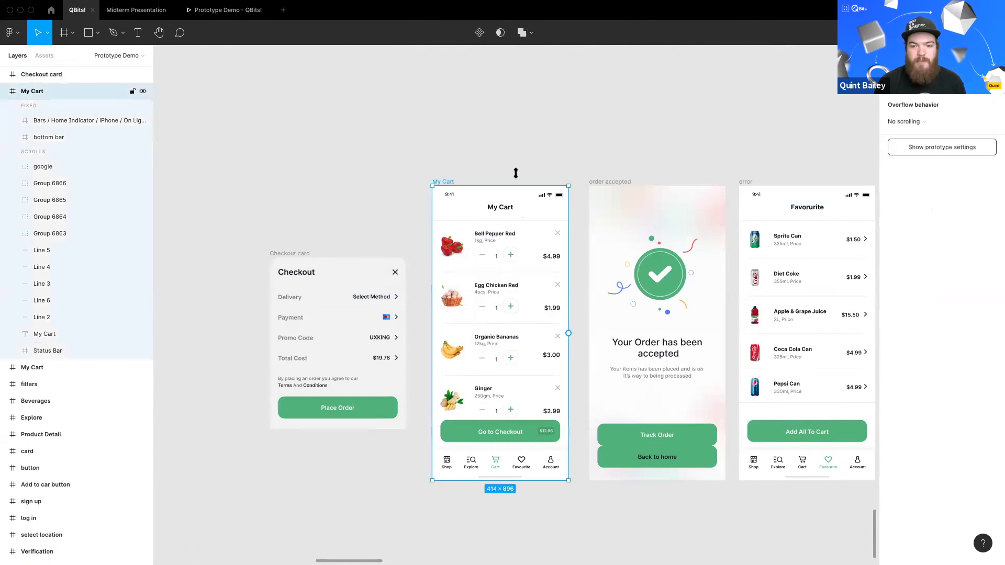
scroll(469, 379, "left", 2)
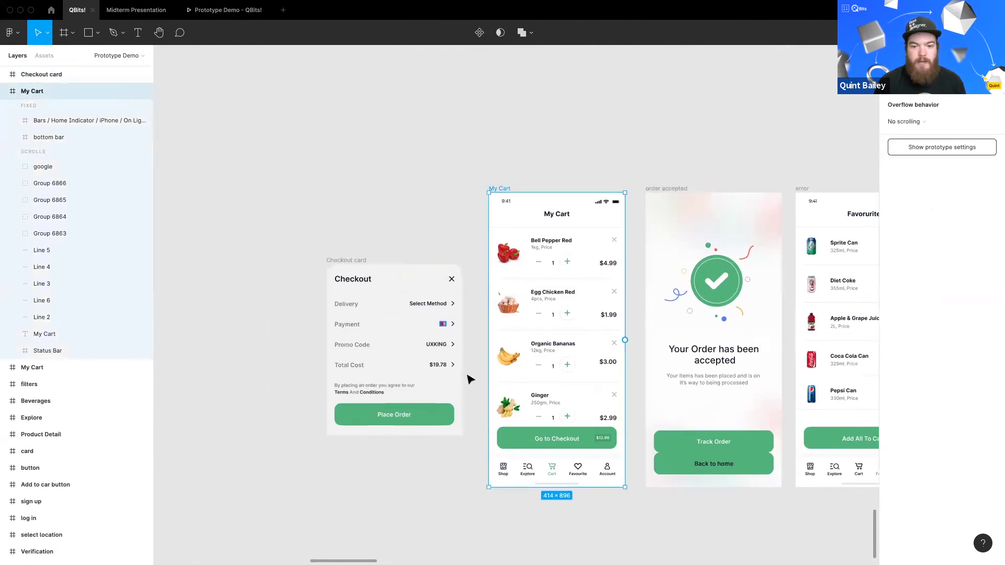
scroll(495, 368, "left", 2)
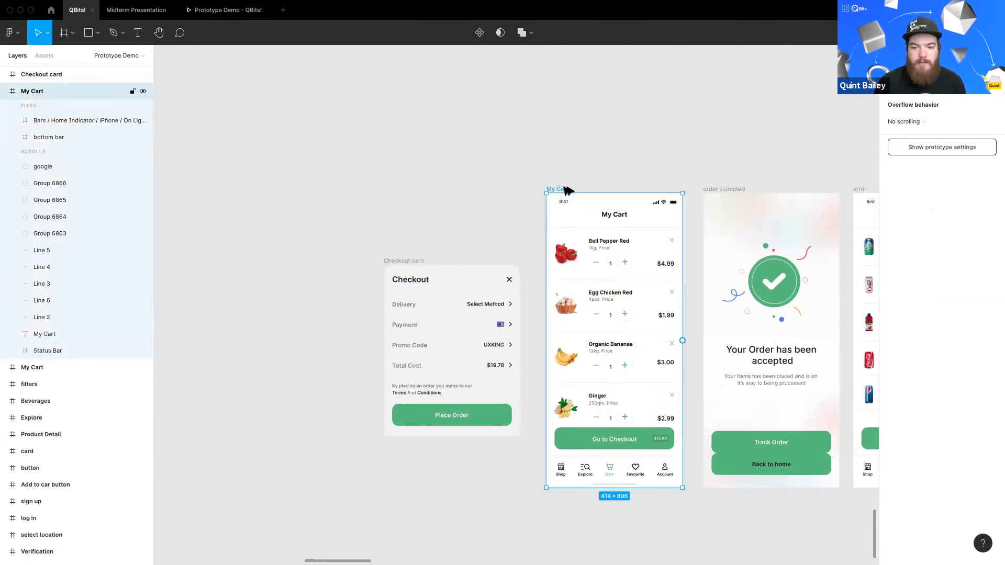
key("ctrl+d")
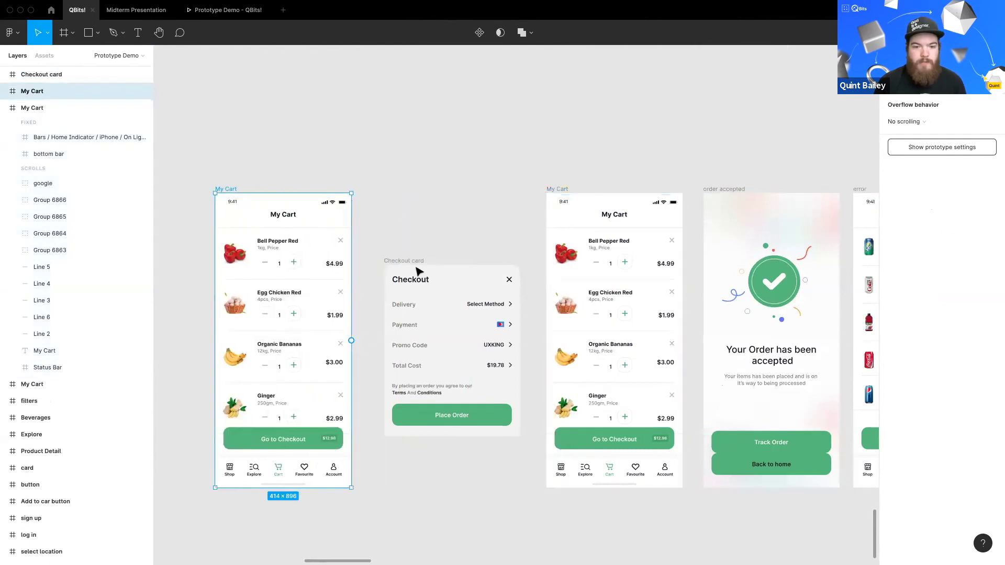
left_click(416, 267)
left_click_drag(412, 260, 242, 259)
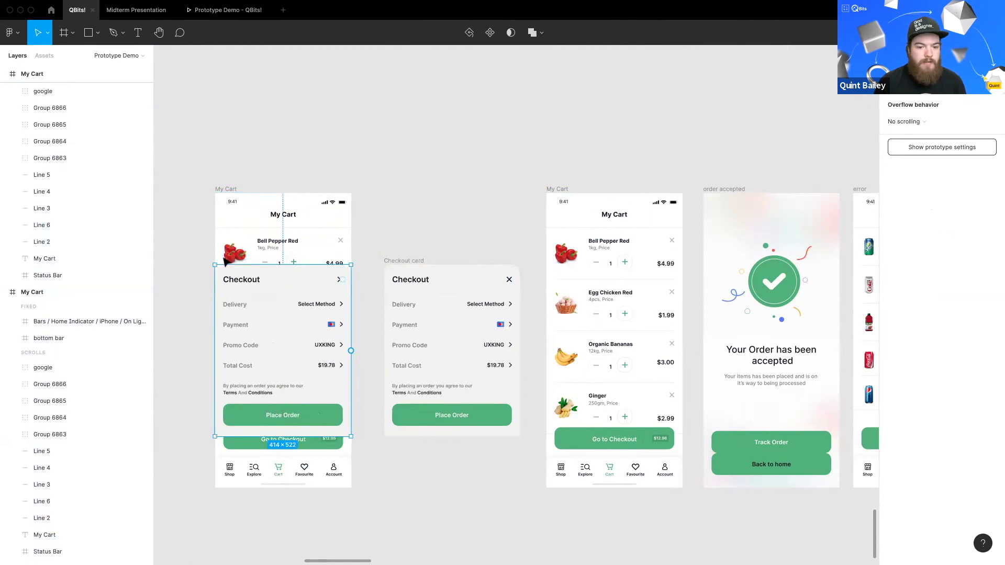
Step: Cover the duplicated My Cart screen with a 413 × 896 rectangle and fill it with black (000000) at 61% opacity
left_click(88, 34)
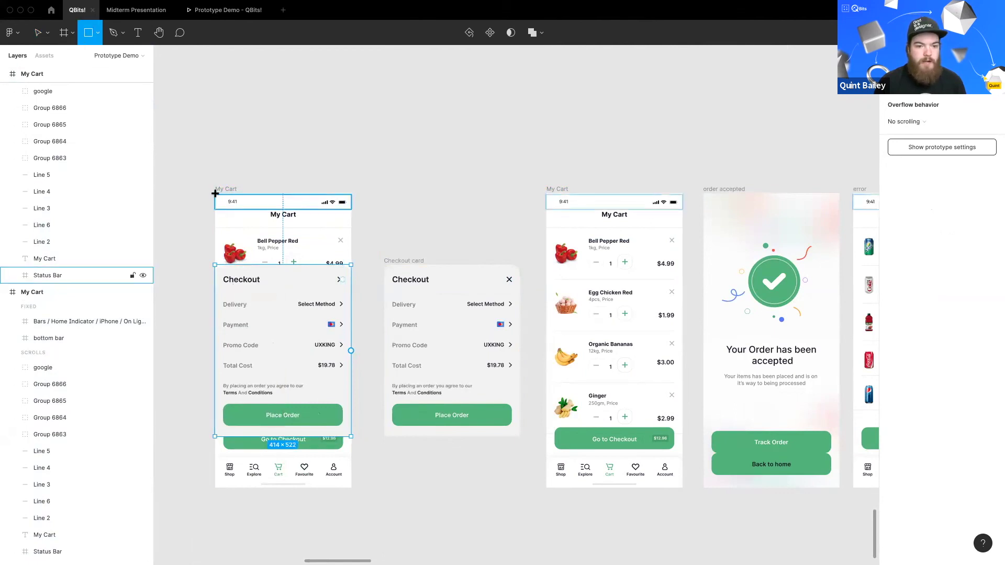
mouse_move(214, 192)
left_mouse_down()
mouse_move(317, 454)
mouse_move(351, 488)
left_mouse_up()
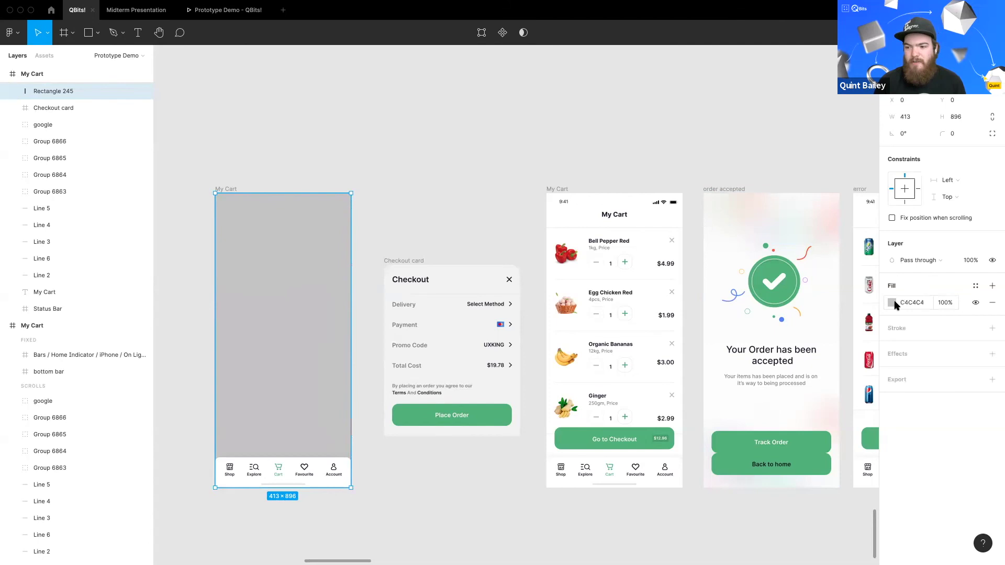
left_click(893, 303)
left_click(754, 428)
left_click_drag(945, 302, 898, 318)
left_click(531, 246)
Step: Delete the duplicated My Cart screen with its dark covering rectangle and the copied Checkout card
left_click_drag(309, 284, 439, 241)
left_click_drag(245, 243, 354, 225)
left_click(381, 198)
left_click(226, 197)
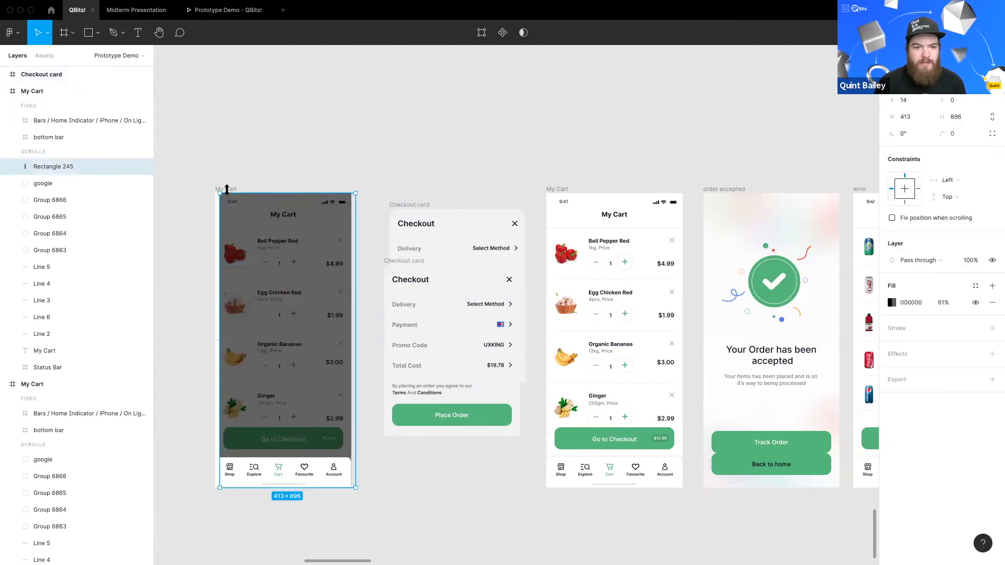
left_click(227, 191)
key("Delete")
left_click(408, 205)
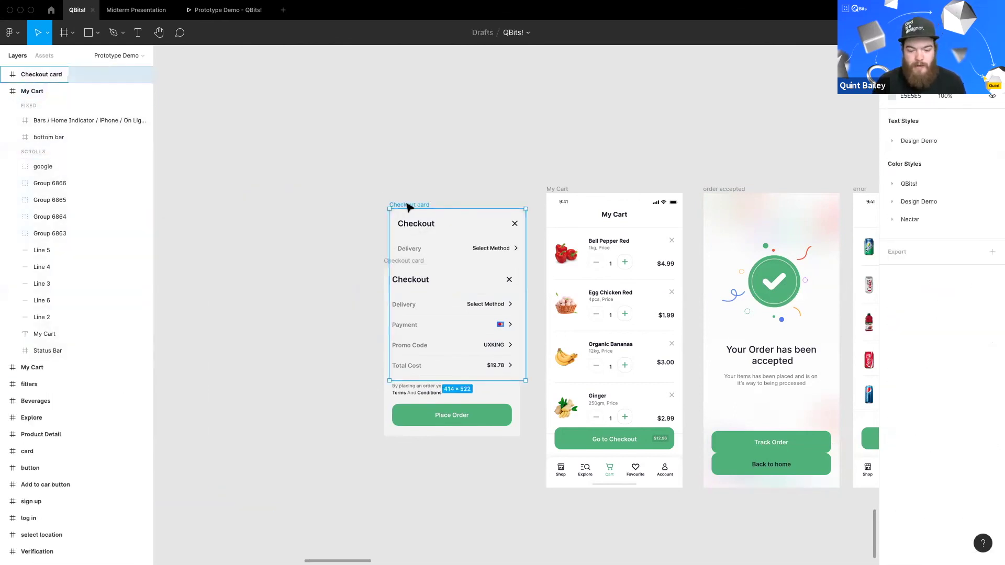
key("Delete")
Step: Set the prototype's presentation device to iPhone 11 Pro Max
scroll(414, 250, "right", 2)
scroll(407, 245, "up", 1)
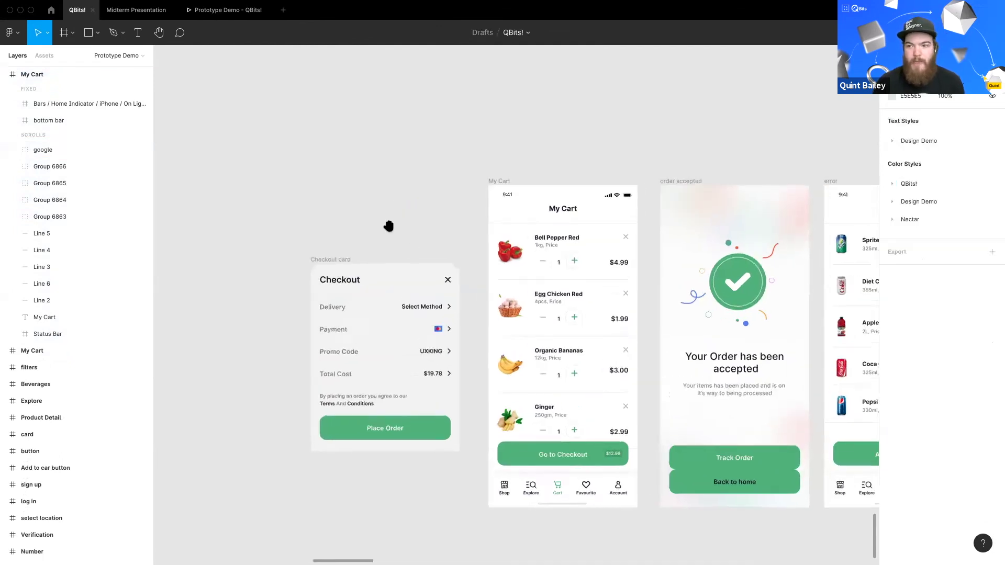
scroll(388, 226, "down", 1)
scroll(388, 226, "right", 1)
left_click(570, 292)
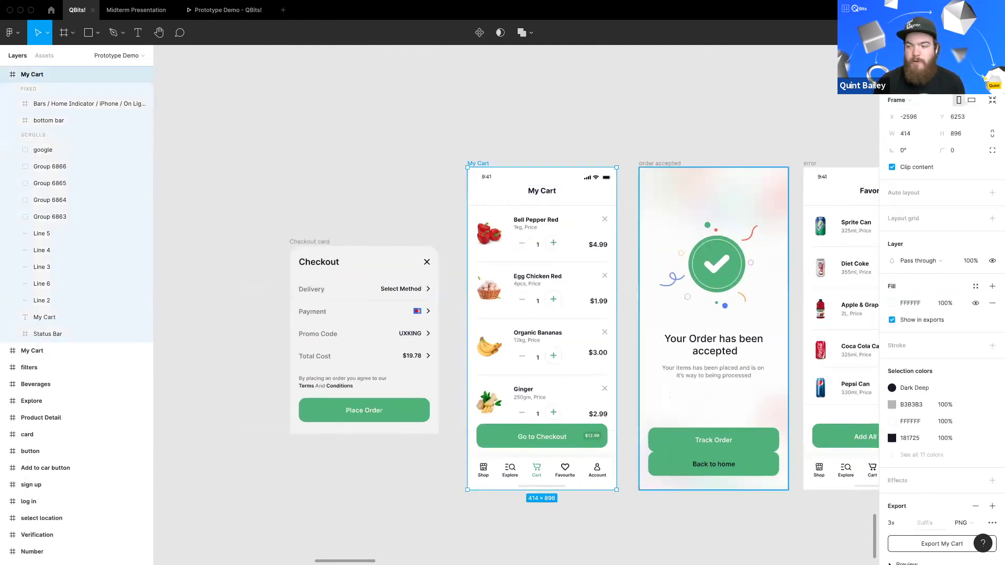
left_click(929, 55)
left_click(752, 151)
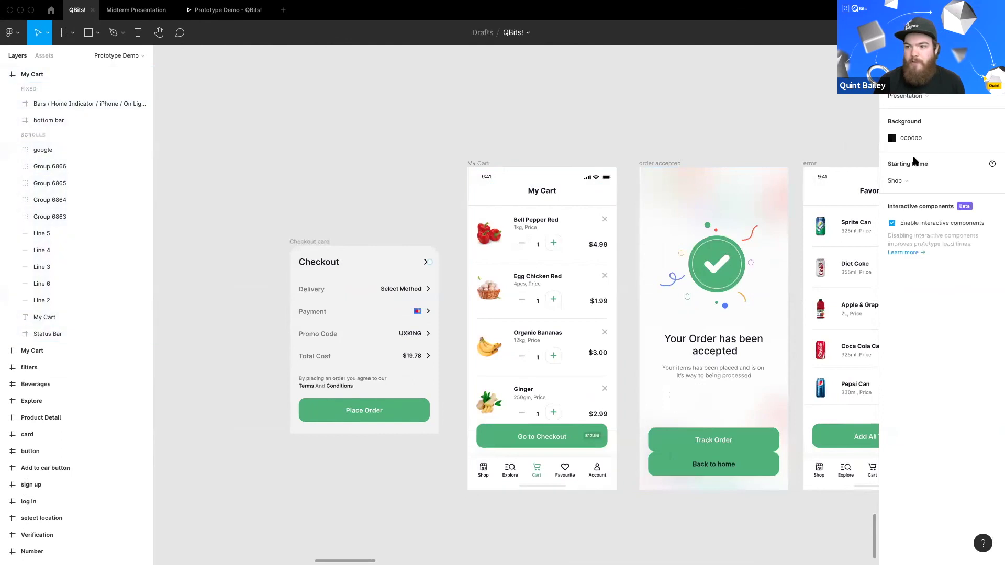
left_click(909, 97)
scroll(926, 84, "up", 5)
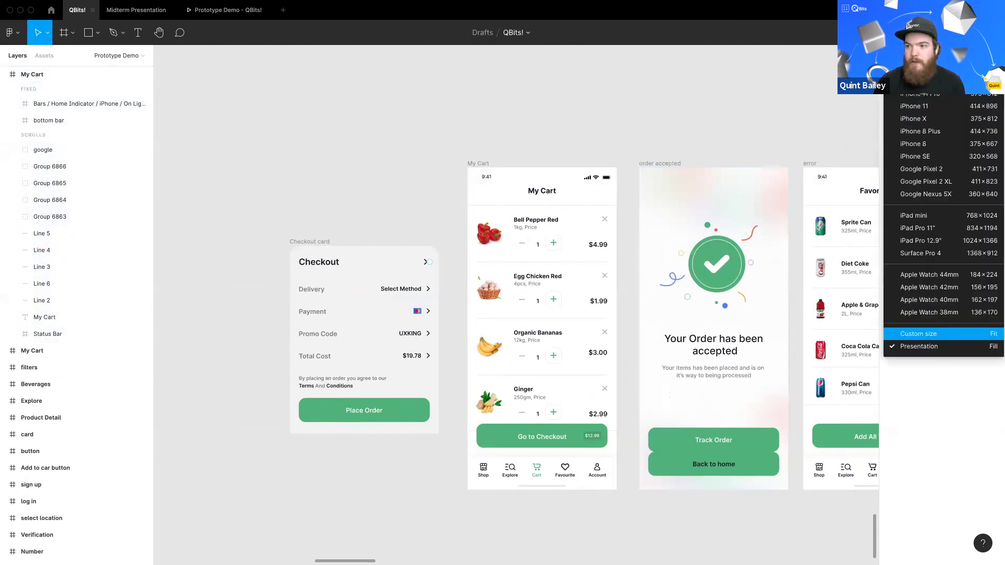
left_click(925, 94)
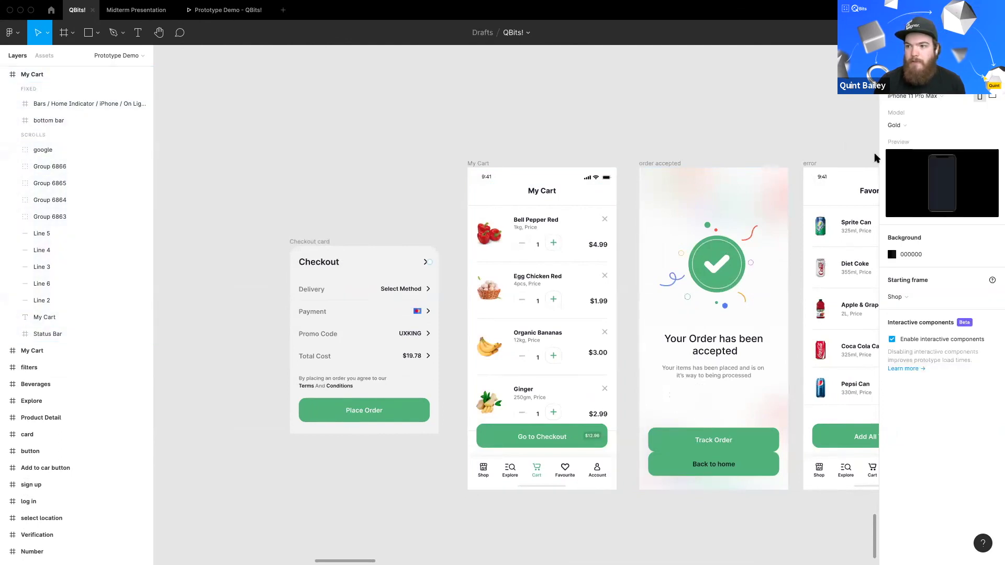
Step: Connect the My Cart screen's Go to Checkout button to the Checkout card with an on-tap Open overlay interaction
left_click(484, 163)
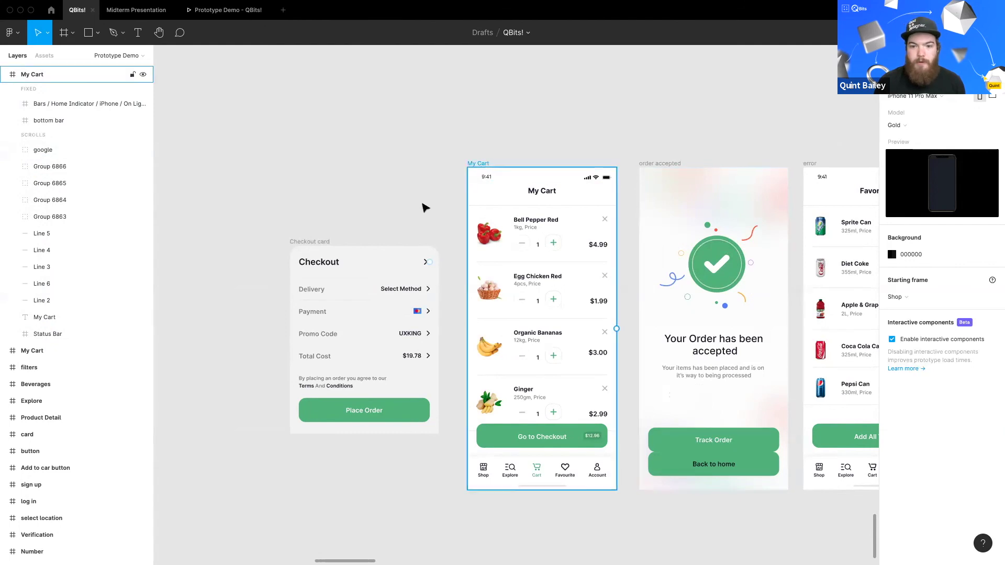
scroll(503, 334, "up", 2)
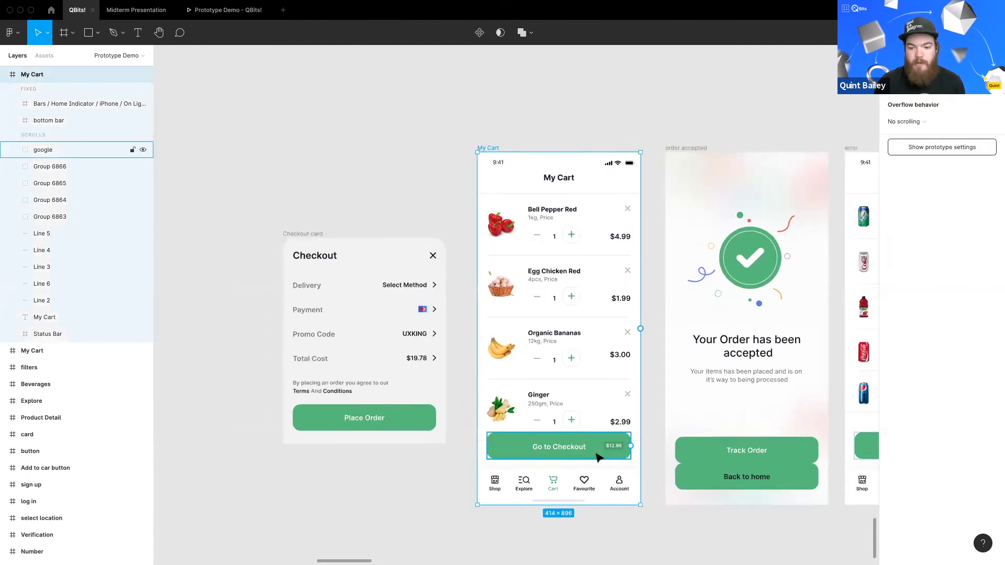
left_click(626, 446)
left_click_drag(631, 445, 425, 341)
left_click_drag(436, 416, 437, 418)
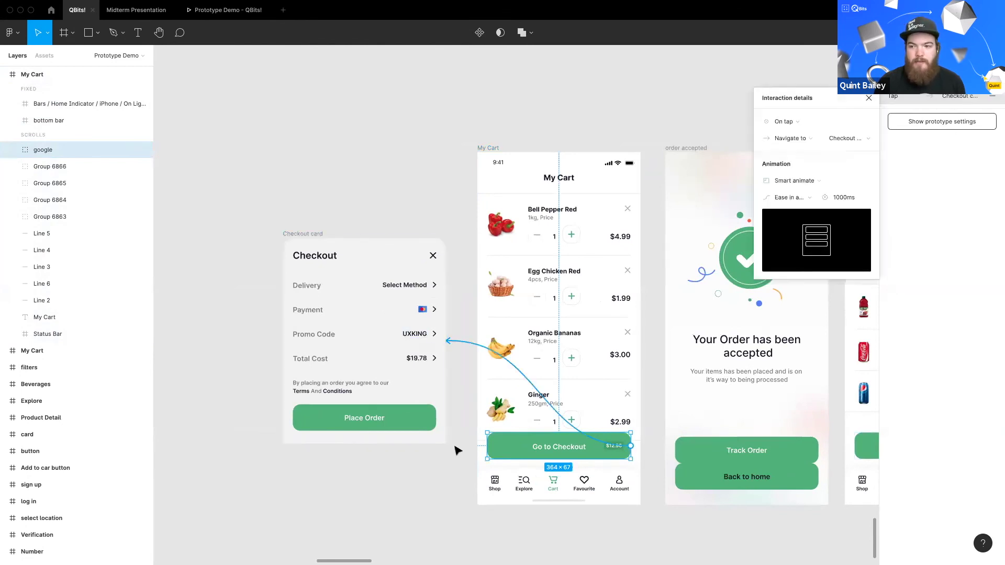
left_click(790, 139)
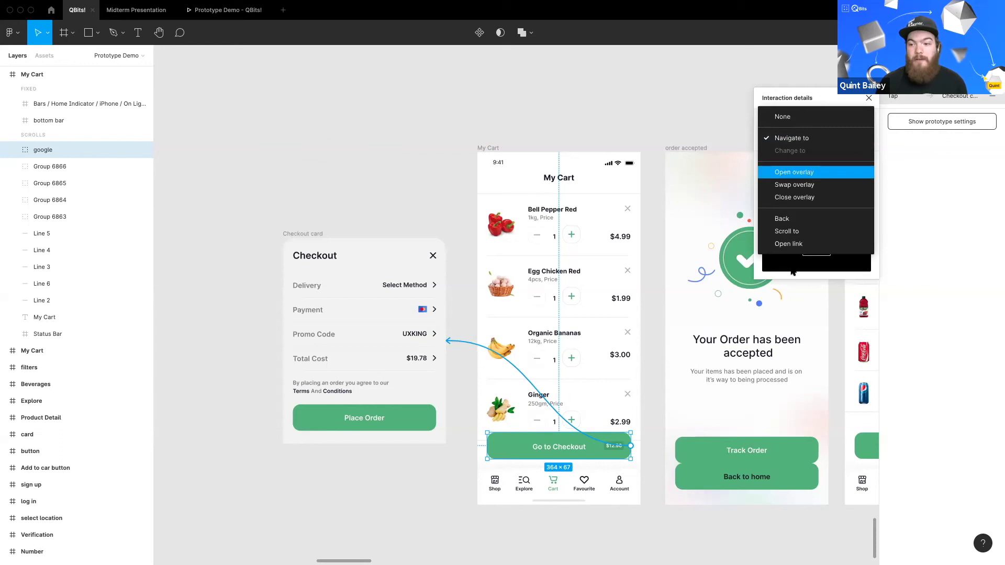
key("Return")
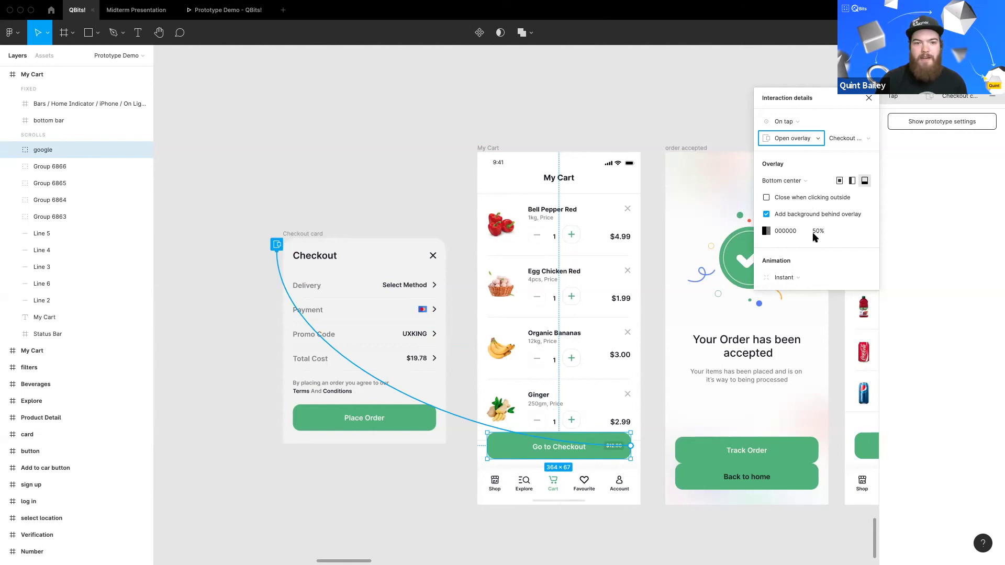
Step: Set the checkout overlay's animation to Move in with the upward direction
left_click(791, 283)
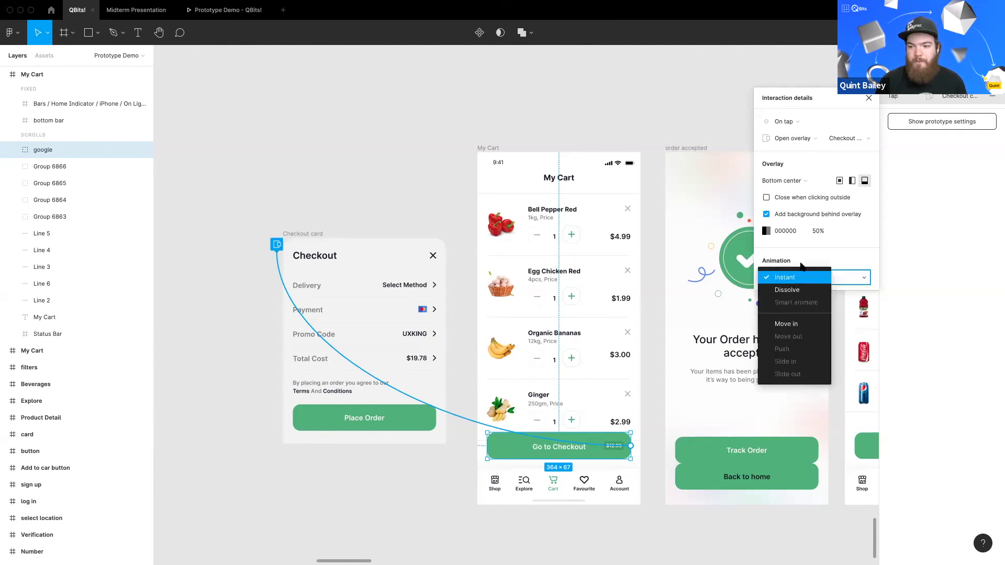
left_click(793, 323)
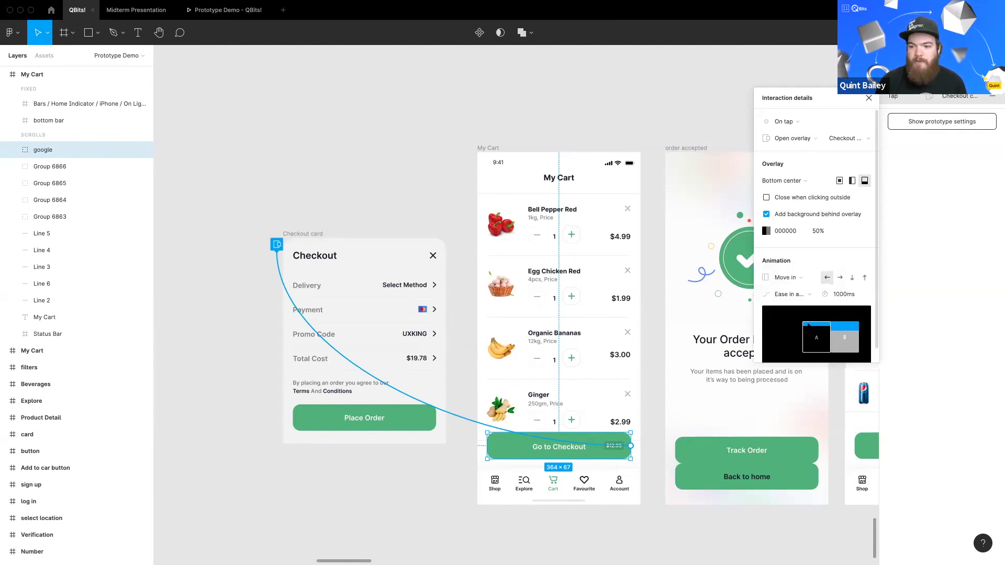
left_click(864, 278)
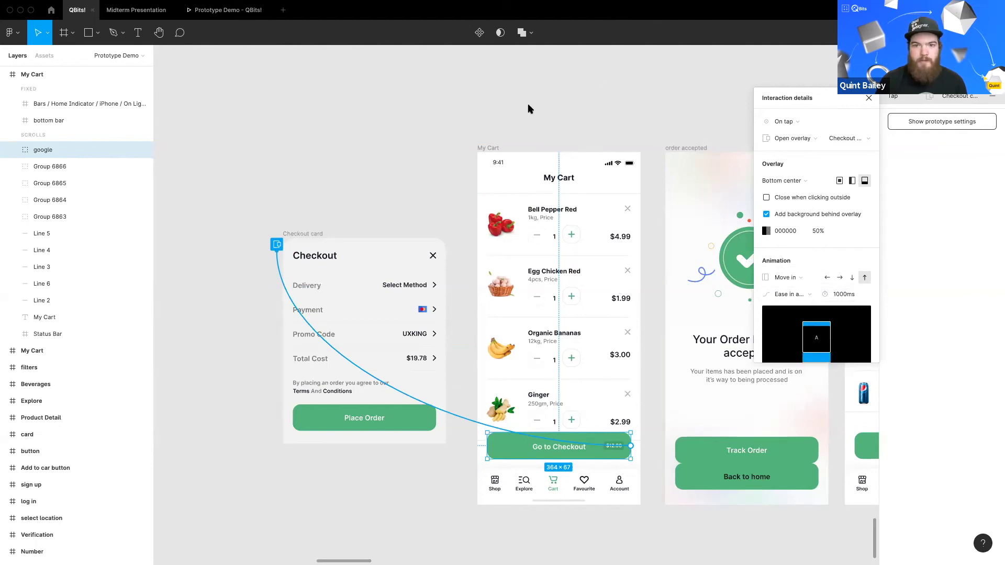
Step: Start the prototype flow from the My Cart frame and preview the Go to Checkout overlay in the presentation
left_click(487, 151)
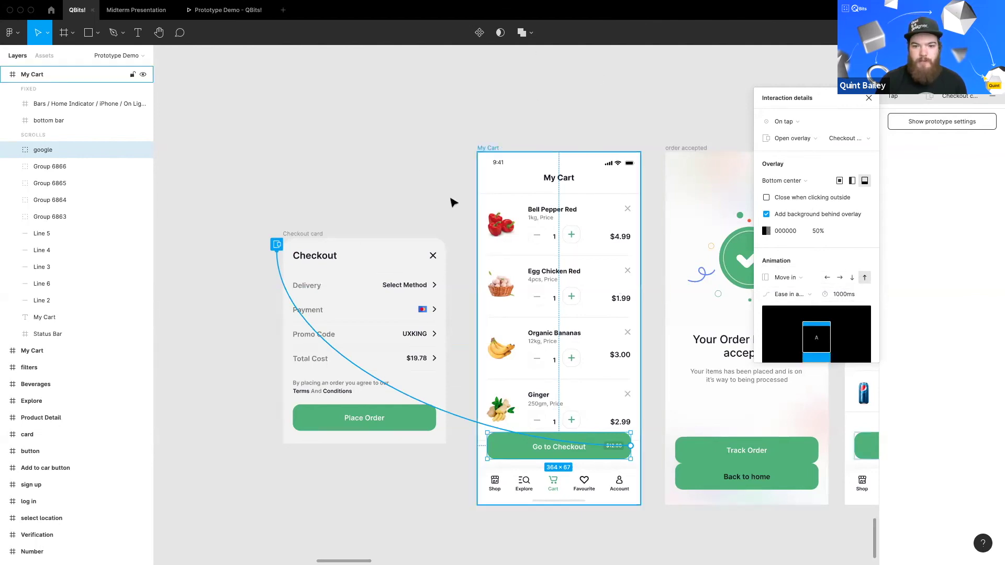
scroll(494, 213, "down", 10)
scroll(557, 242, "up", 5)
scroll(556, 242, "right", 2)
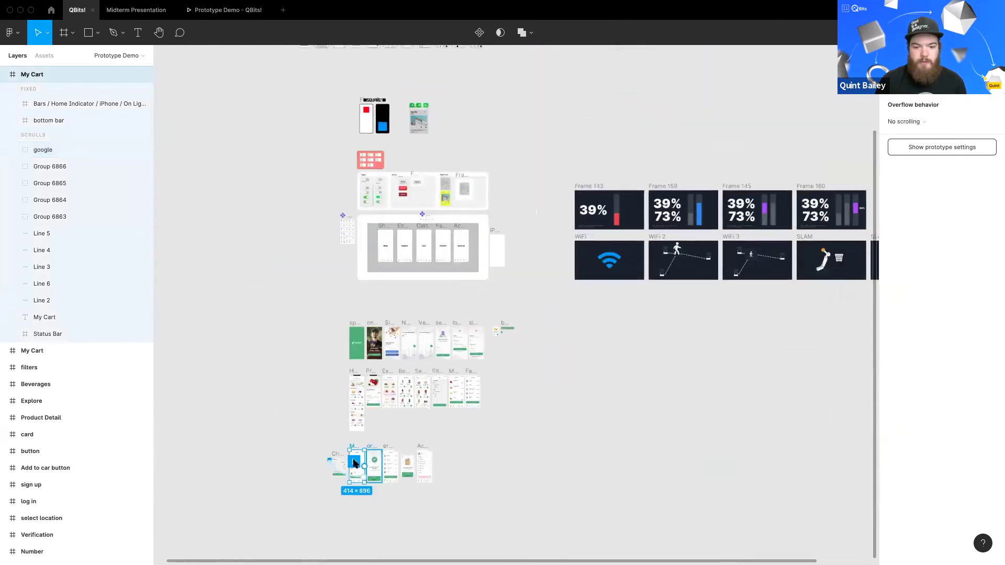
scroll(350, 461, "up", 5)
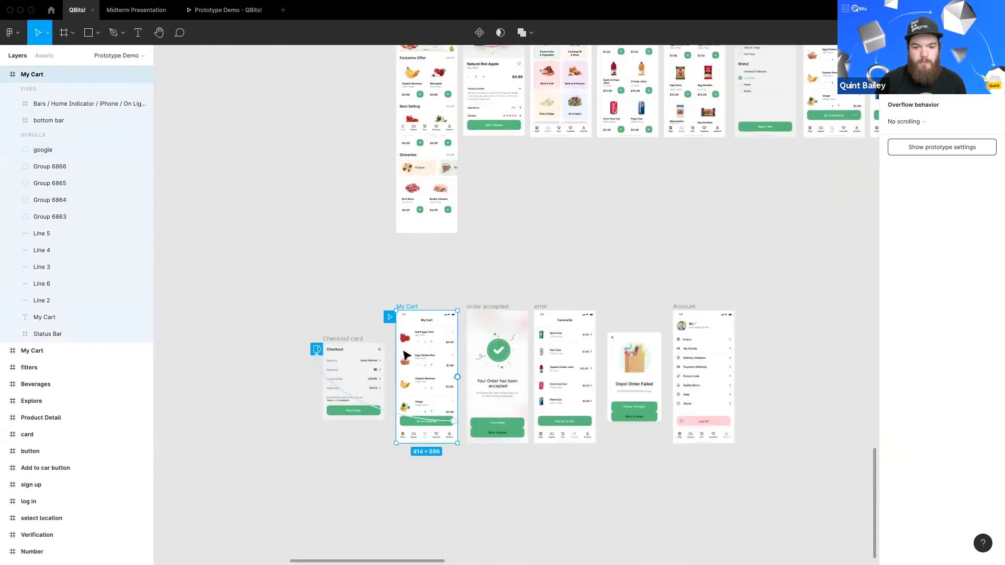
scroll(408, 366, "up", 3)
left_click(386, 284)
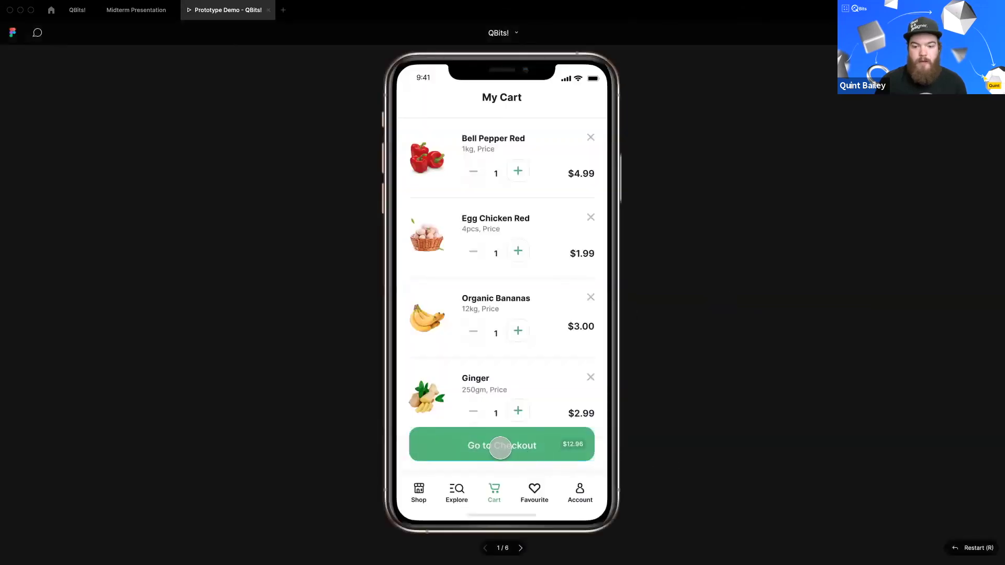
left_click(499, 446)
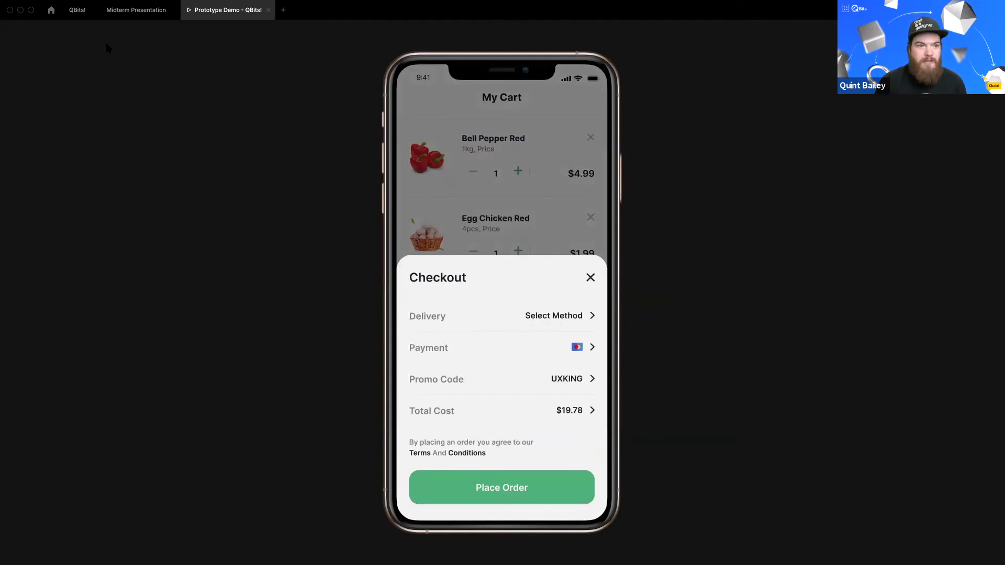
Step: Back in the design file, draw a rectangle about 305 × 141 above the Checkout card and round its corners to about 23
left_click(77, 10)
scroll(377, 382, "up", 3)
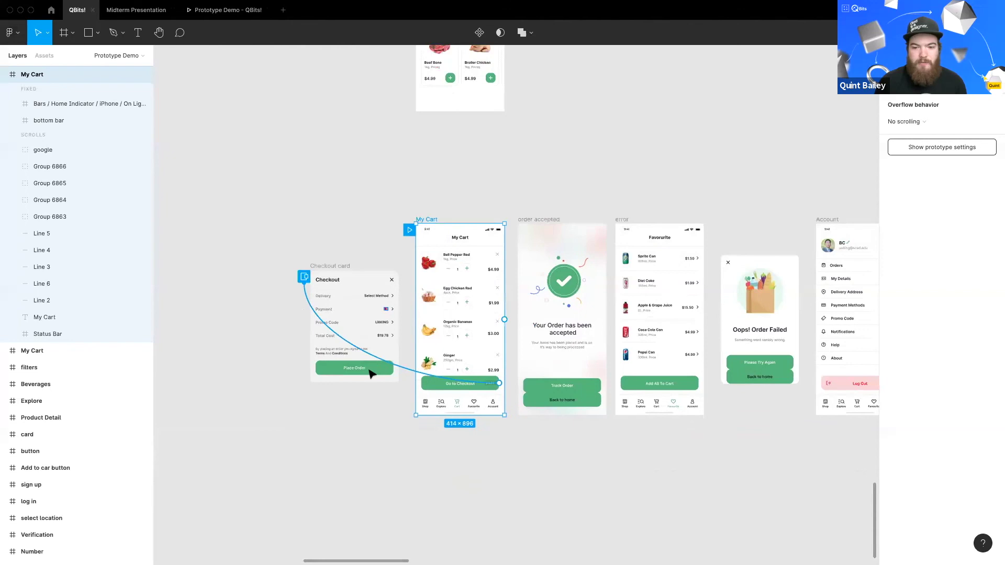
scroll(512, 371, "up", 3)
scroll(252, 177, "left", 5)
scroll(251, 177, "up", 3)
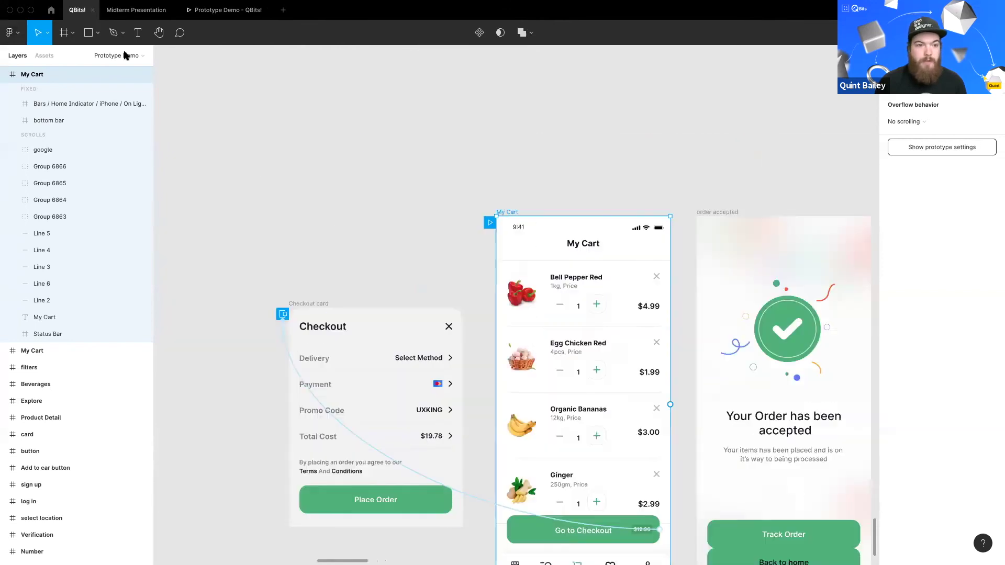
key("r")
left_click_drag(307, 184, 435, 243)
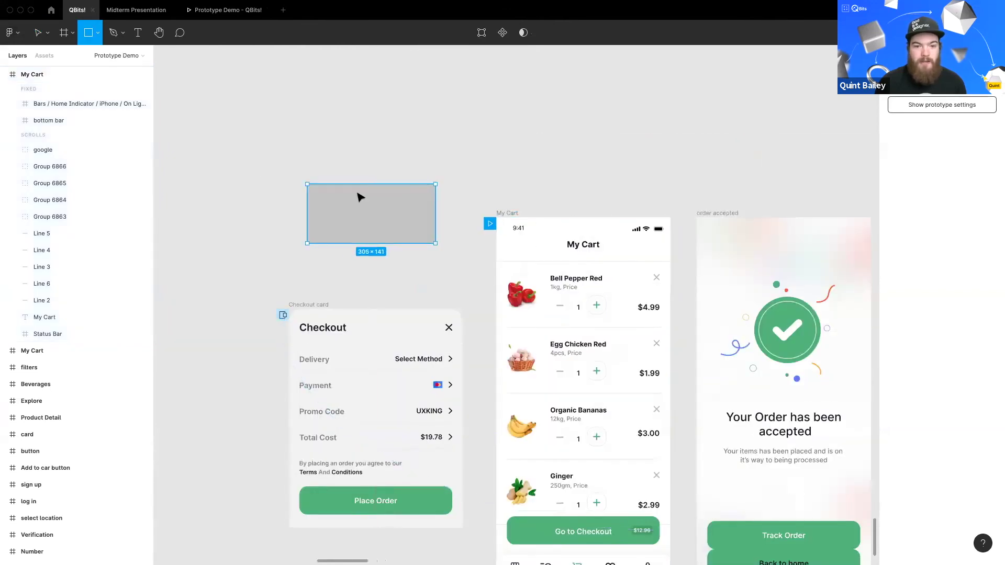
key("Escape")
scroll(355, 199, "up", 3)
left_click(269, 179)
left_click_drag(271, 183, 287, 205)
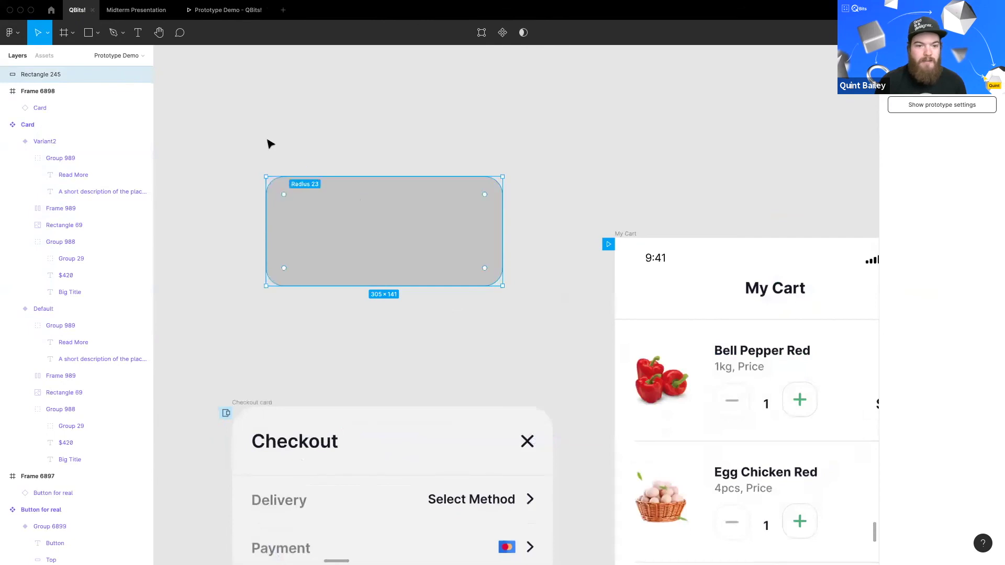
Step: Add the text "Are you sure?" and scale it down to fit centred on the rounded rectangle
key("Escape")
left_click(139, 32)
left_click(336, 251)
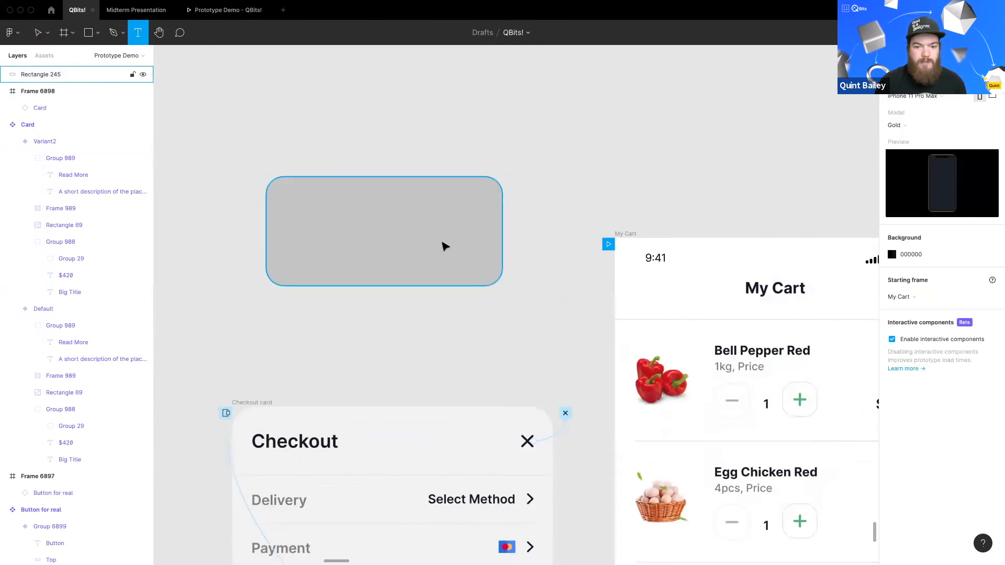
type("Are you sure?")
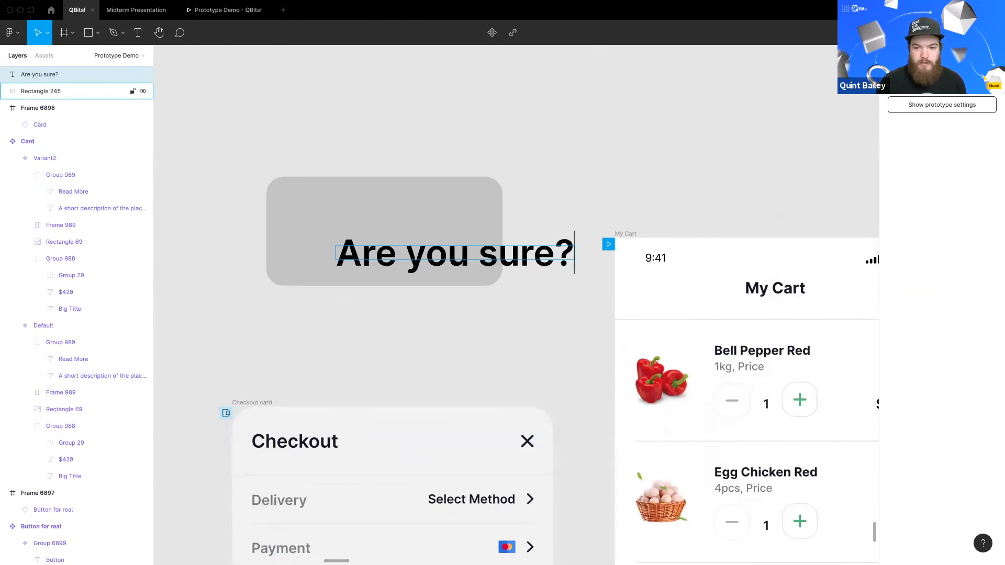
key("Escape")
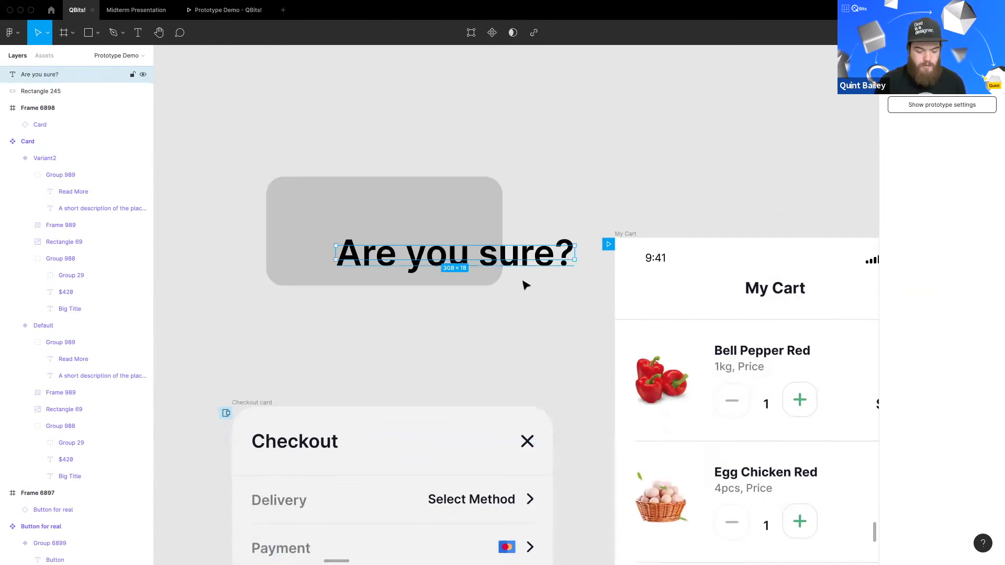
left_click_drag(459, 251, 392, 230)
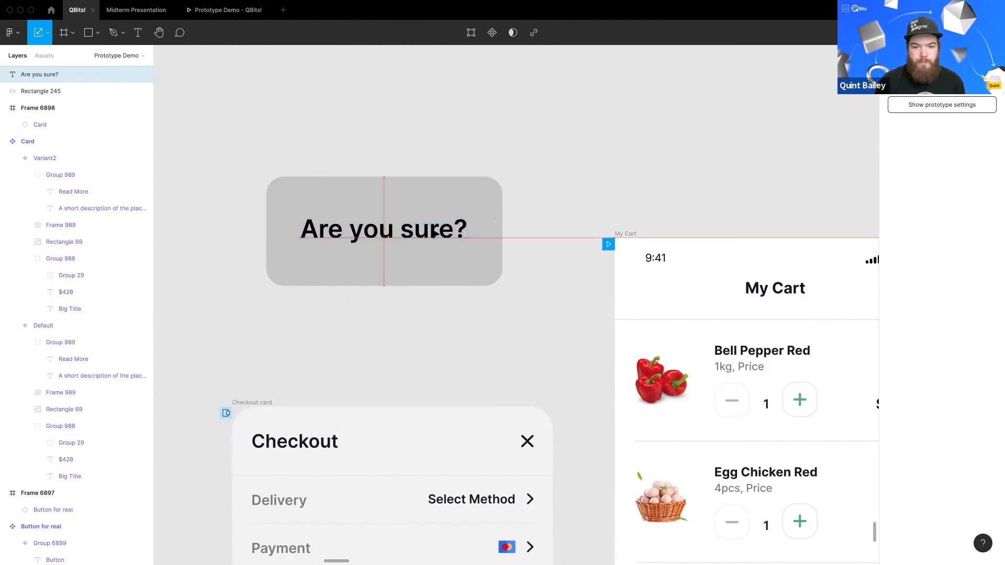
Step: Wrap the "Are you sure?" text and its rounded rectangle together in a frame
left_click(273, 195, "shift")
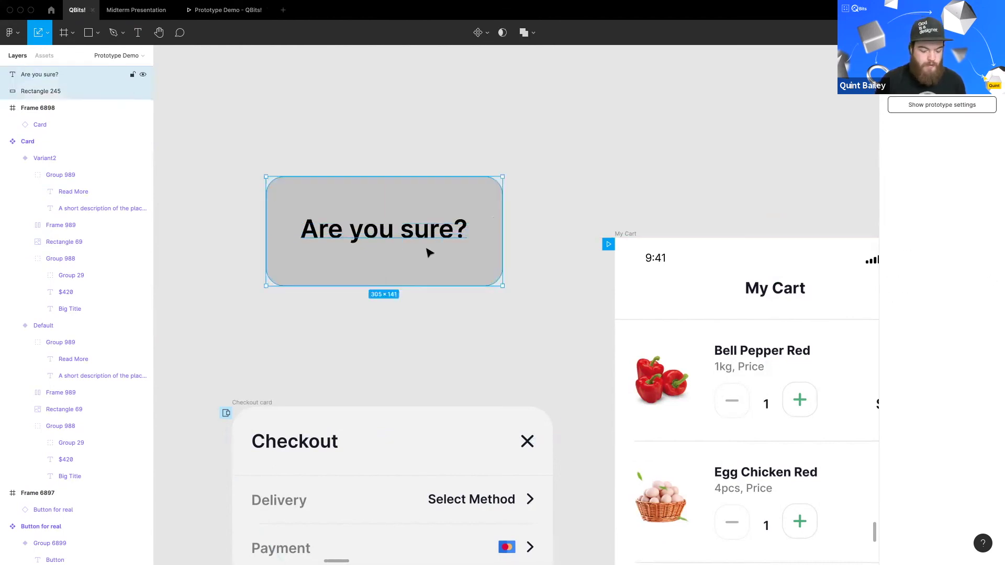
right_click(448, 209)
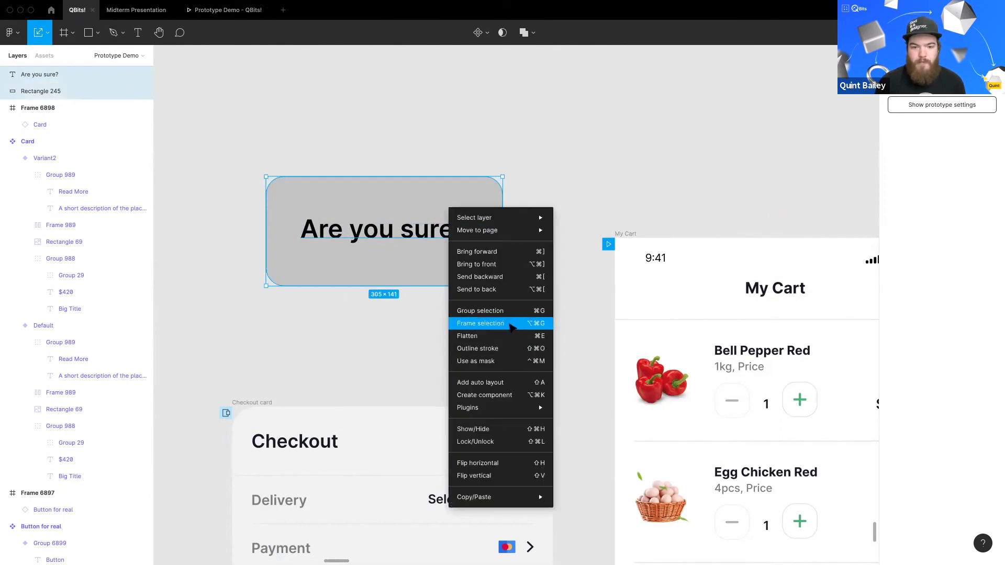
left_click(512, 323)
left_click(503, 337)
Step: Connect the plus button of the Bell Pepper Red item in My Cart to the "Are you sure?" frame
scroll(431, 307, "down", 5)
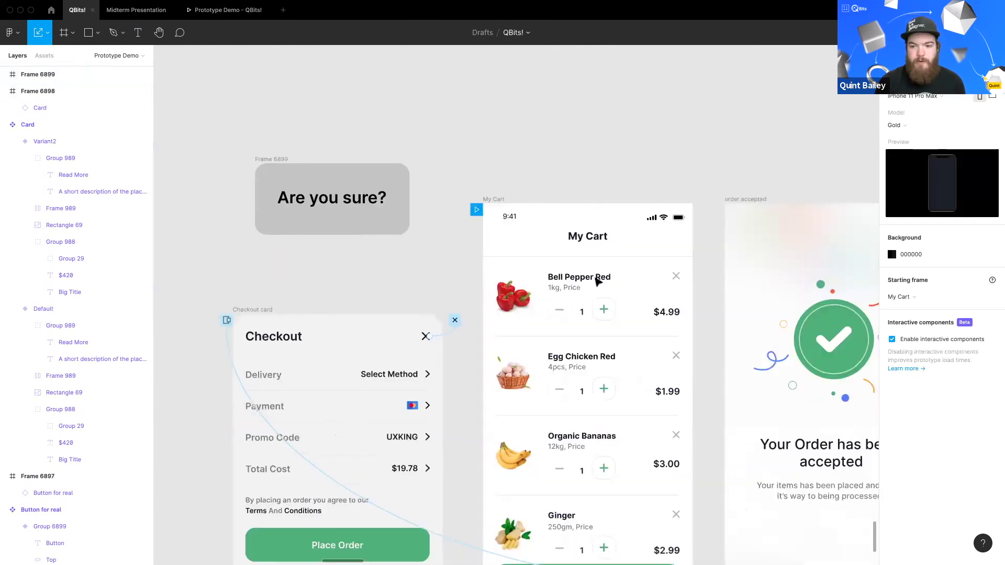
scroll(598, 282, "down", 2)
scroll(598, 281, "right", 2)
left_click(552, 259)
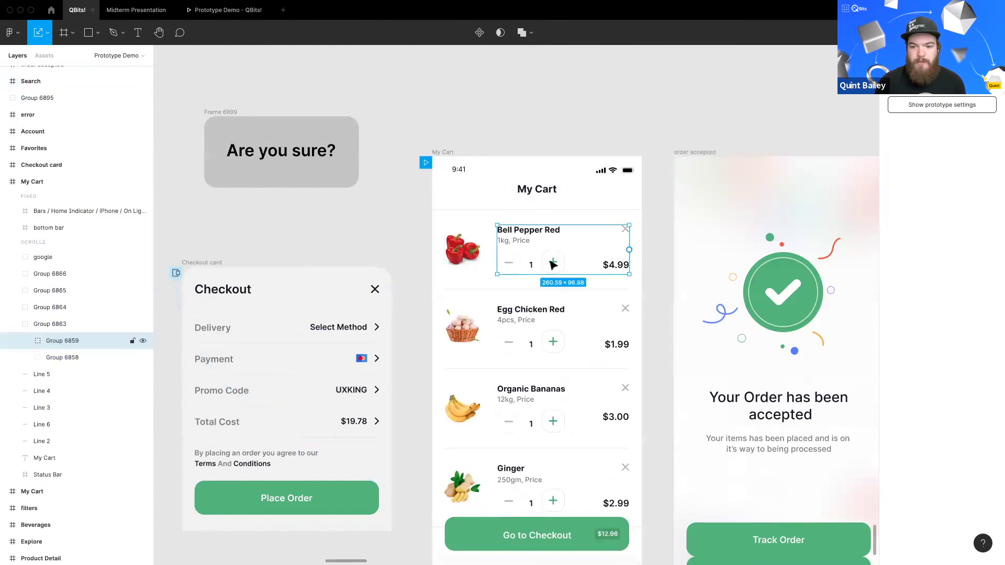
double_click(556, 264)
left_click(557, 267)
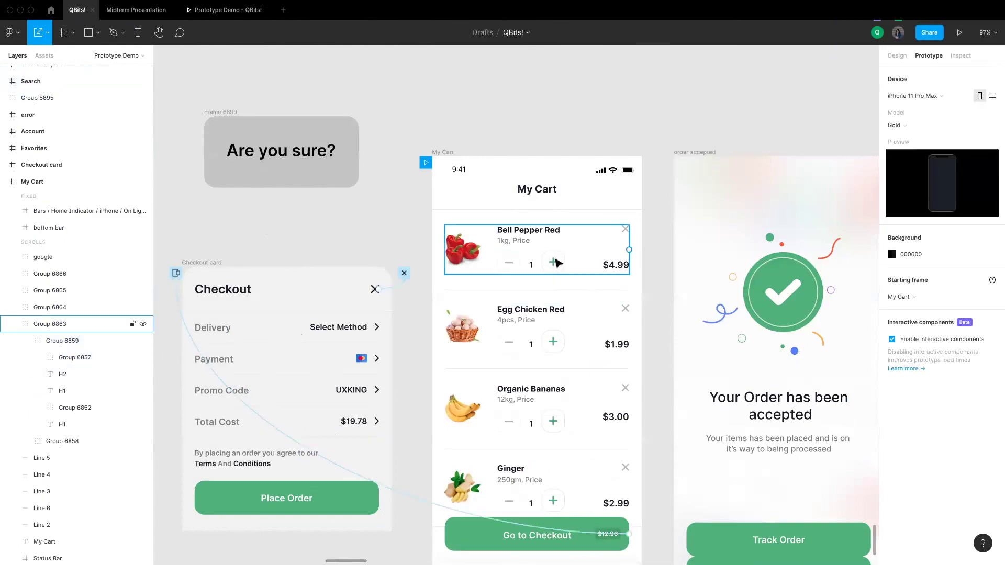
double_click(556, 265)
double_click(554, 265)
double_click(553, 264)
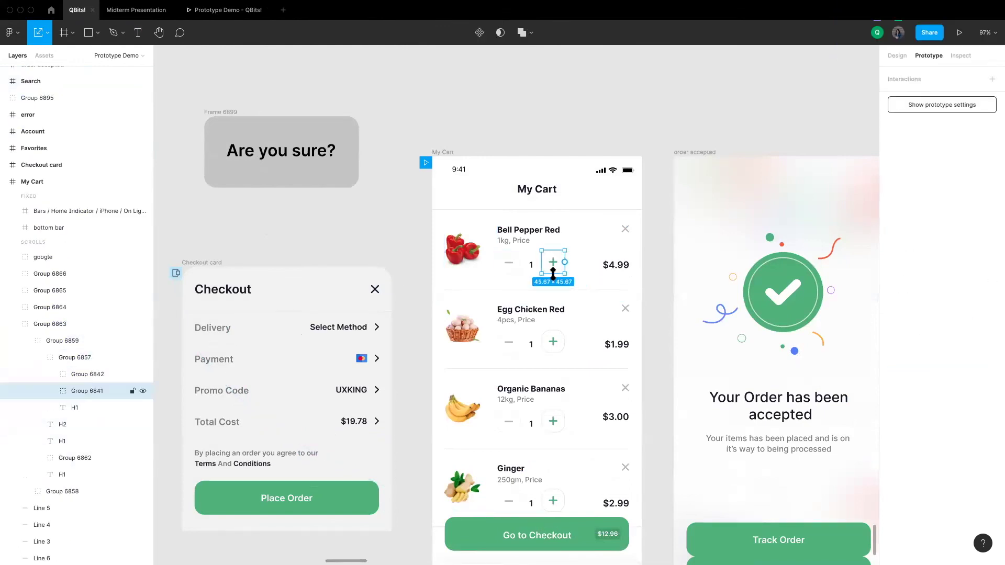
left_click_drag(564, 261, 331, 159)
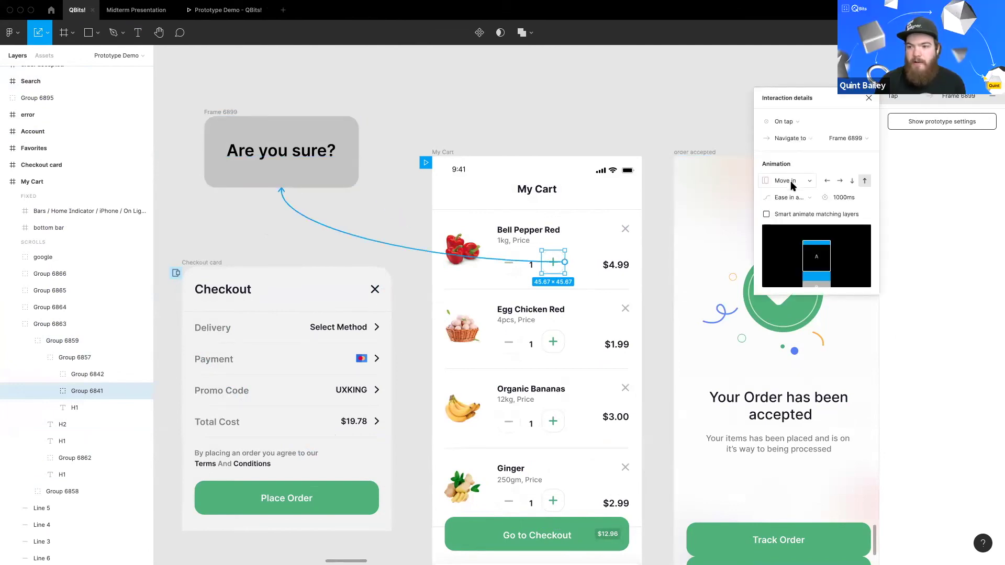
Step: Make the plus button open the "Are you sure?" frame as a centered overlay with a 48% black background and a Dissolve animation
left_click(795, 140)
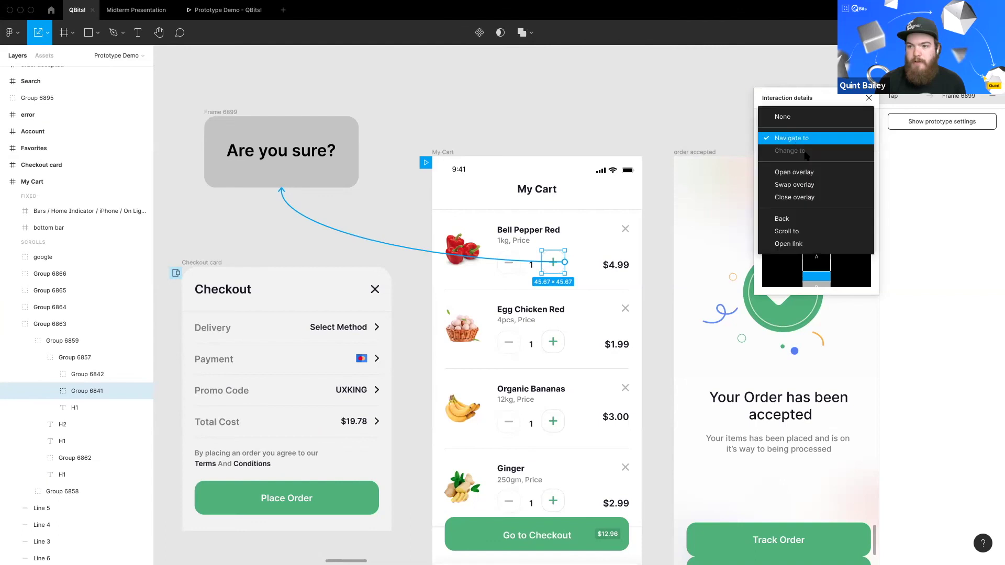
left_click(808, 178)
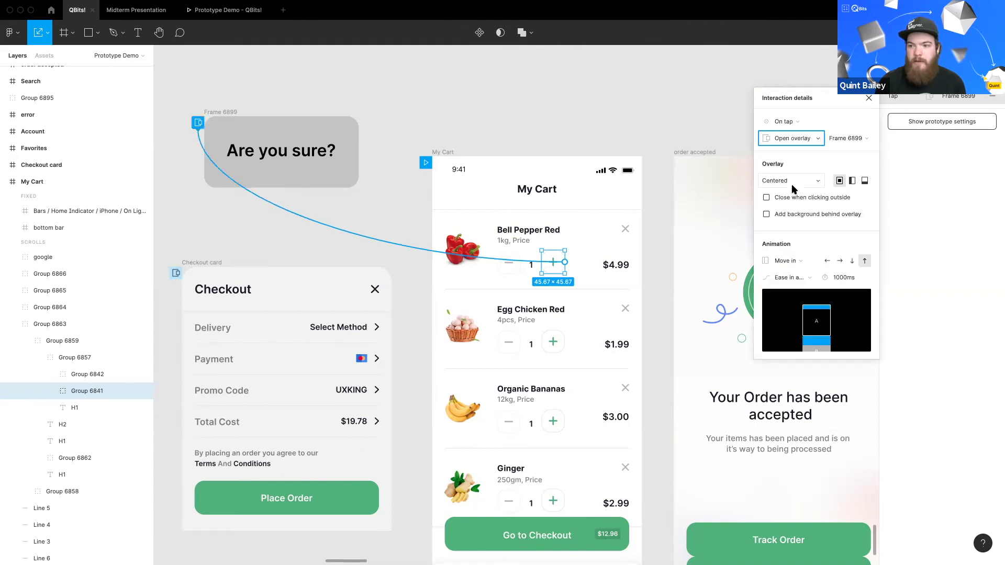
scroll(335, 178, "left", 2)
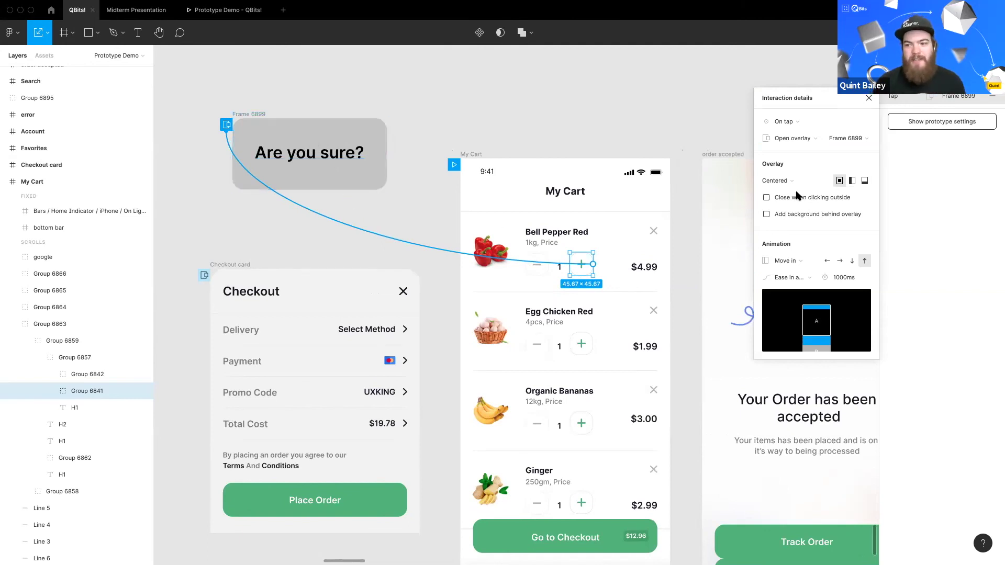
left_click(805, 216)
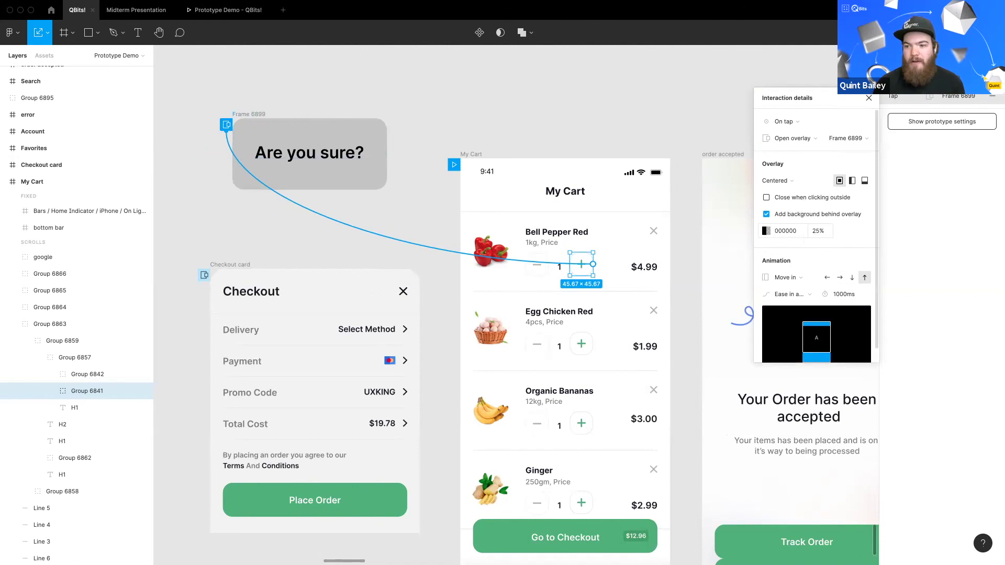
left_click(781, 278)
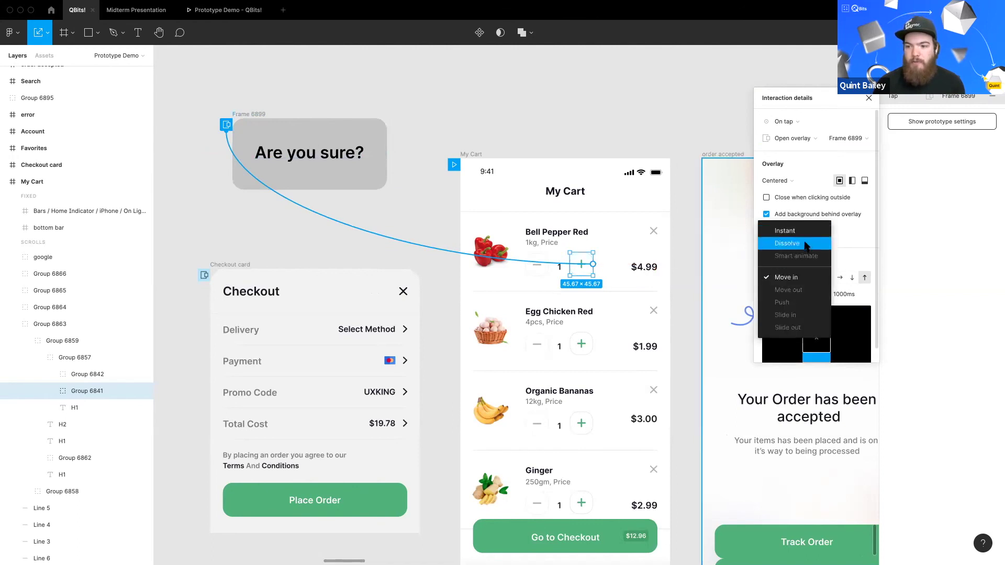
left_click(806, 244)
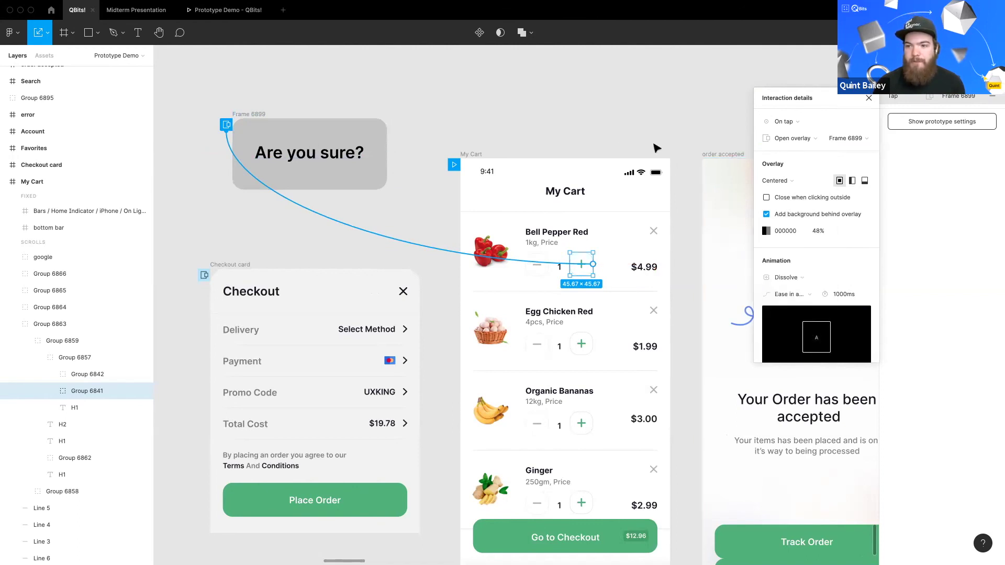
left_click(617, 136)
Step: Switch to the prototype preview, dismiss the Checkout card and test the Bell Pepper Red plus button
key("ctrl+Tab")
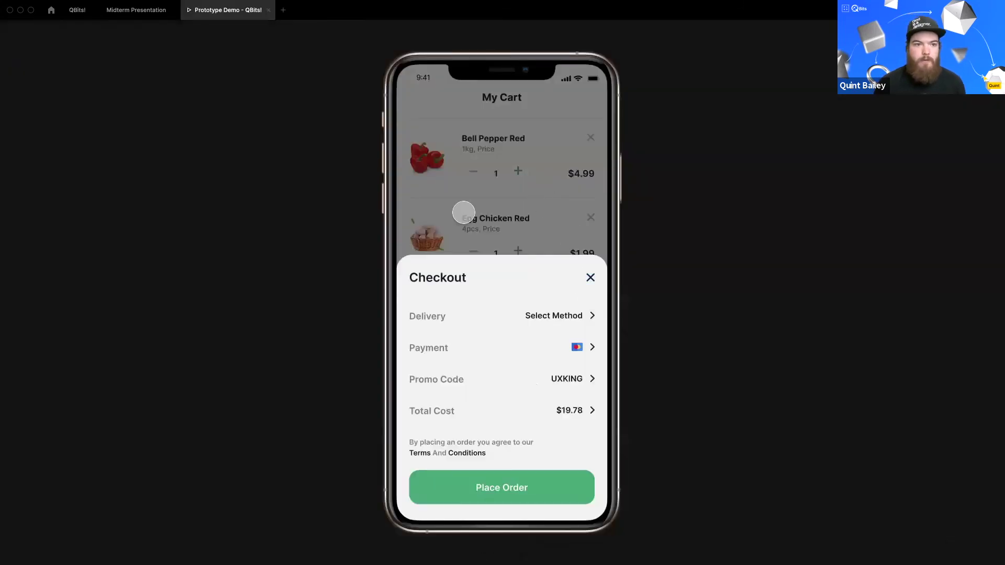
left_click(308, 262)
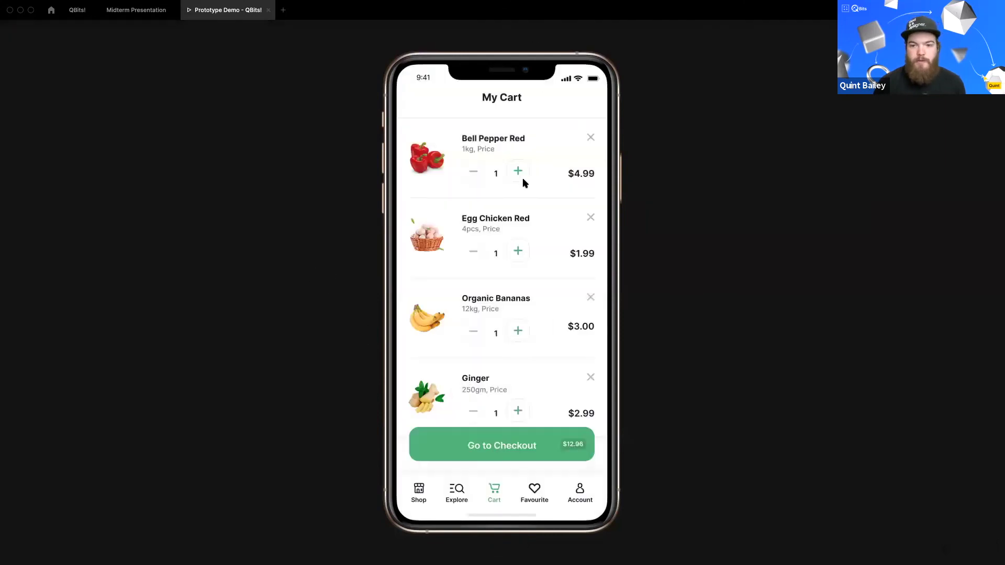
left_click(518, 170)
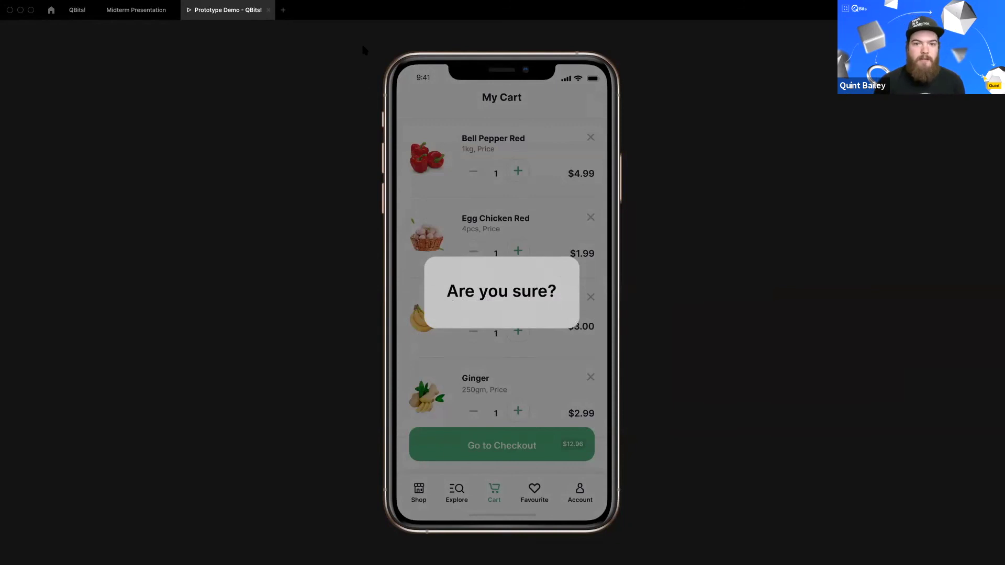
Step: Back in the design file, remove the Close overlay connection from the X icon on the Checkout card
left_click(77, 10)
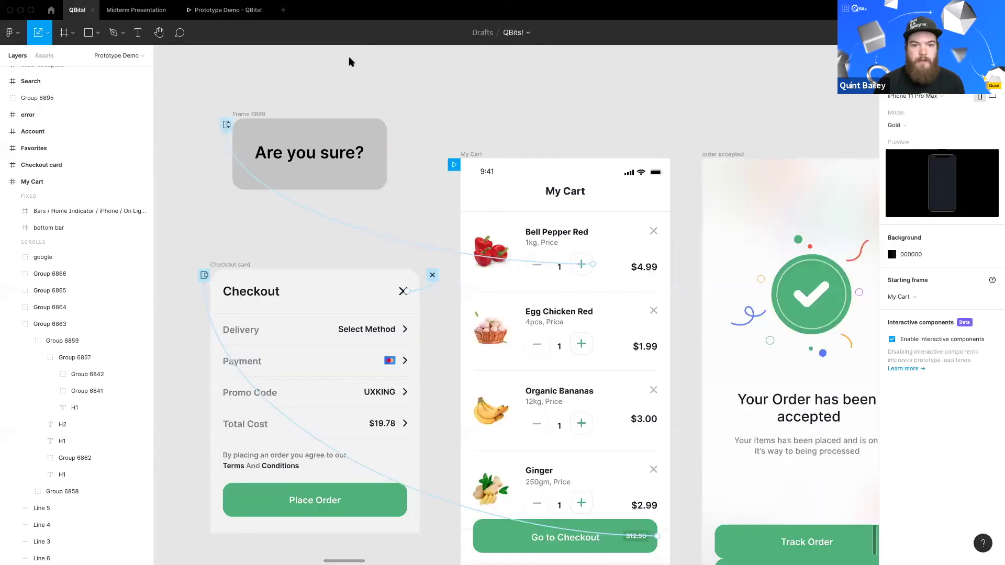
scroll(351, 283, "down", 3)
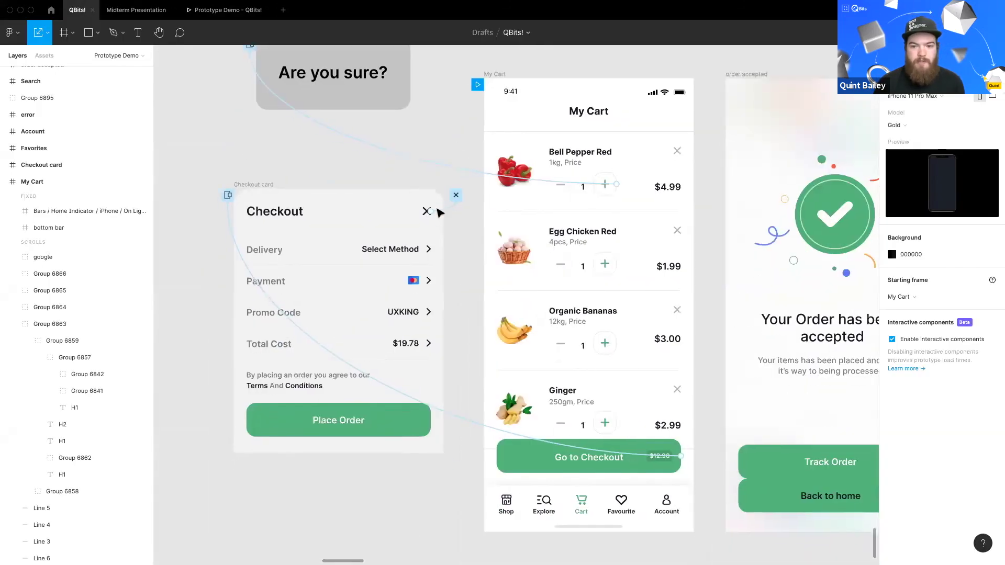
left_click(427, 211)
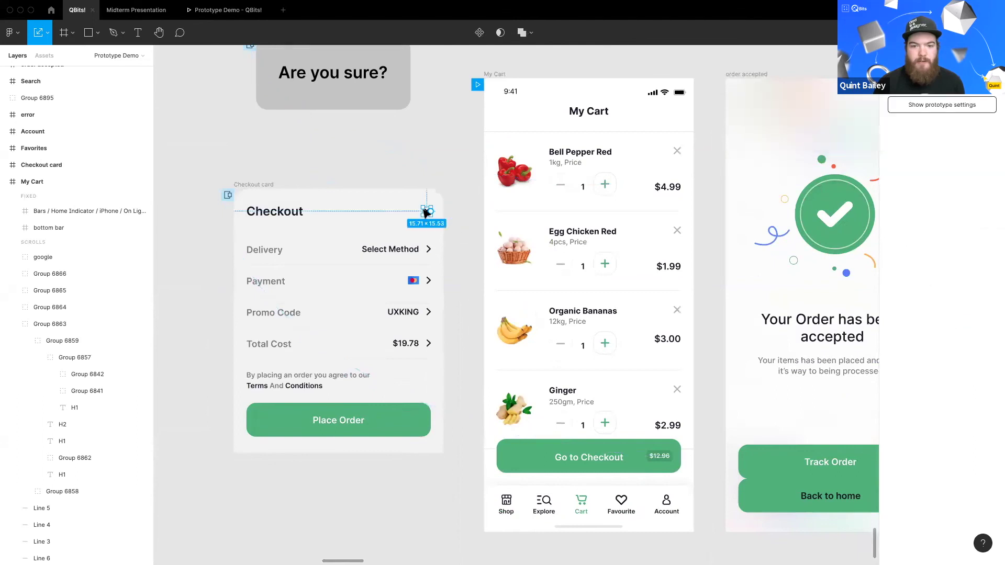
key("Escape")
left_click(428, 212)
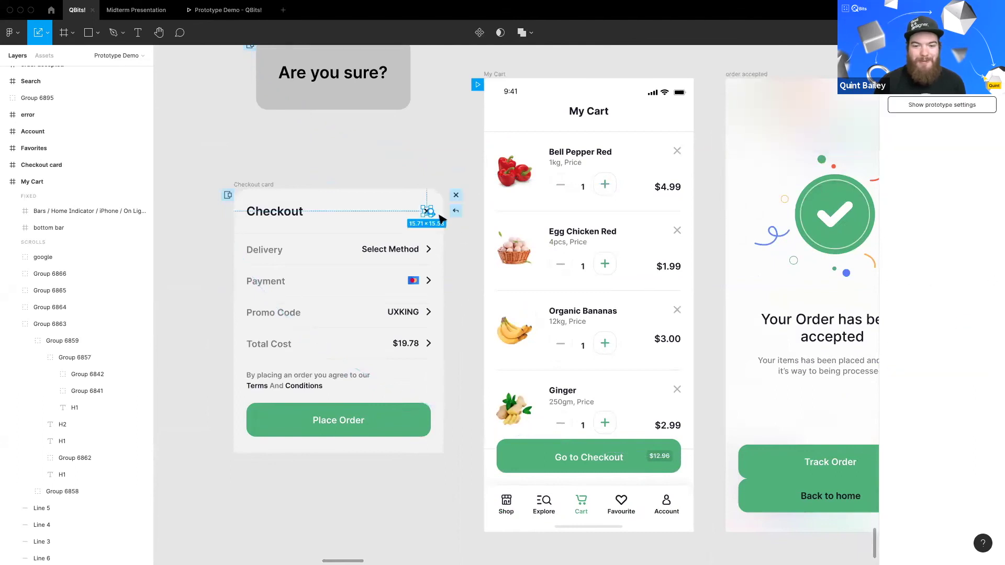
left_click(429, 249)
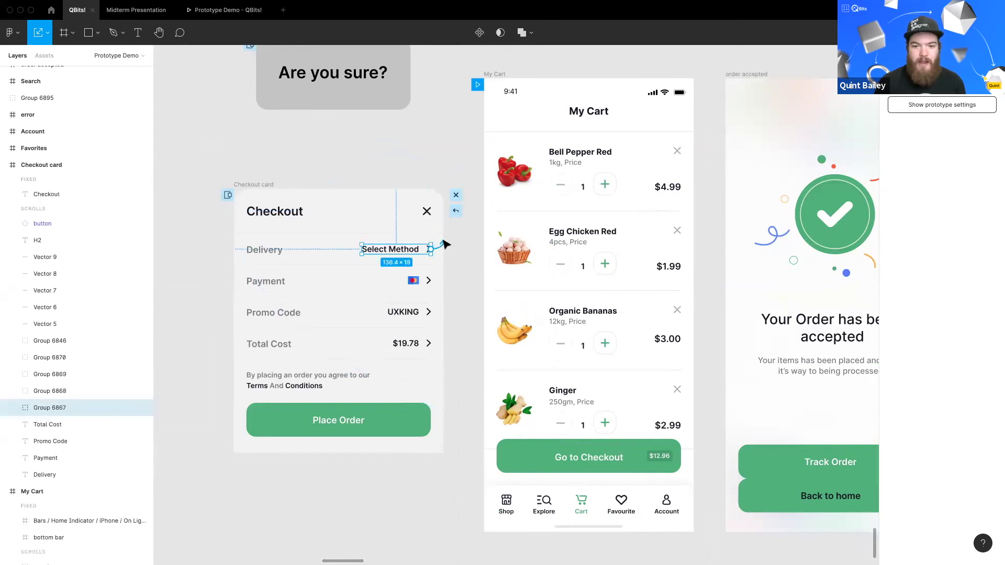
left_click_drag(435, 223, 435, 184)
left_click_drag(471, 204, 428, 212)
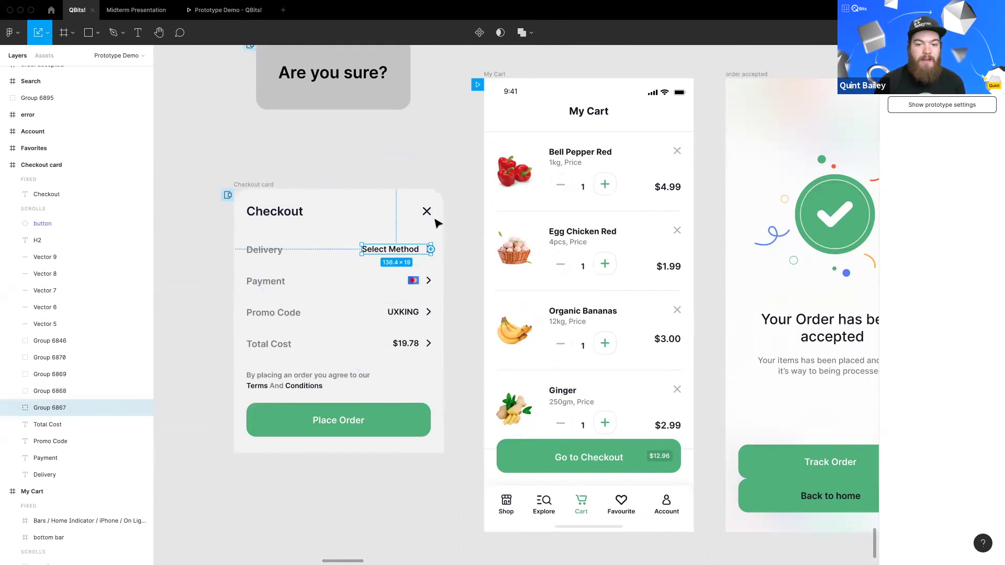
Step: Connect the Checkout card's X icon to the Close overlay action on tap
left_click(428, 212)
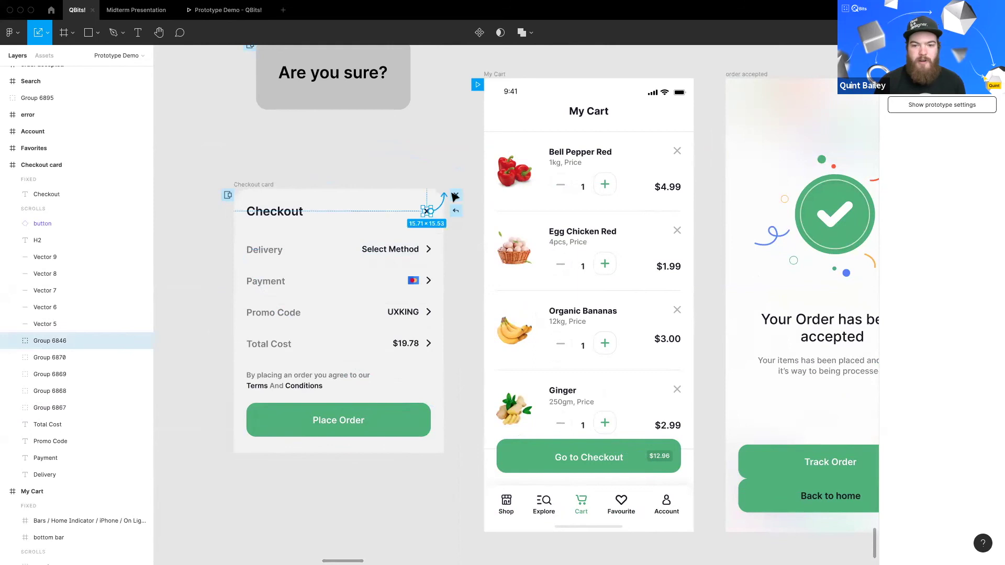
left_click(456, 196)
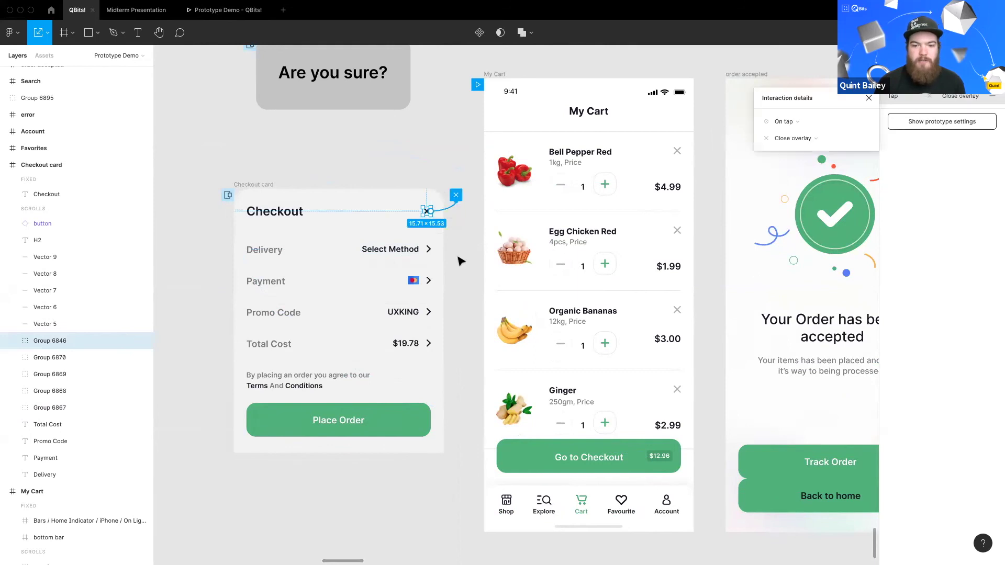
left_click(458, 260)
Step: Connect the Place Order button on the Checkout card to the order accepted screen
left_click(388, 419)
scroll(368, 403, "down", 2)
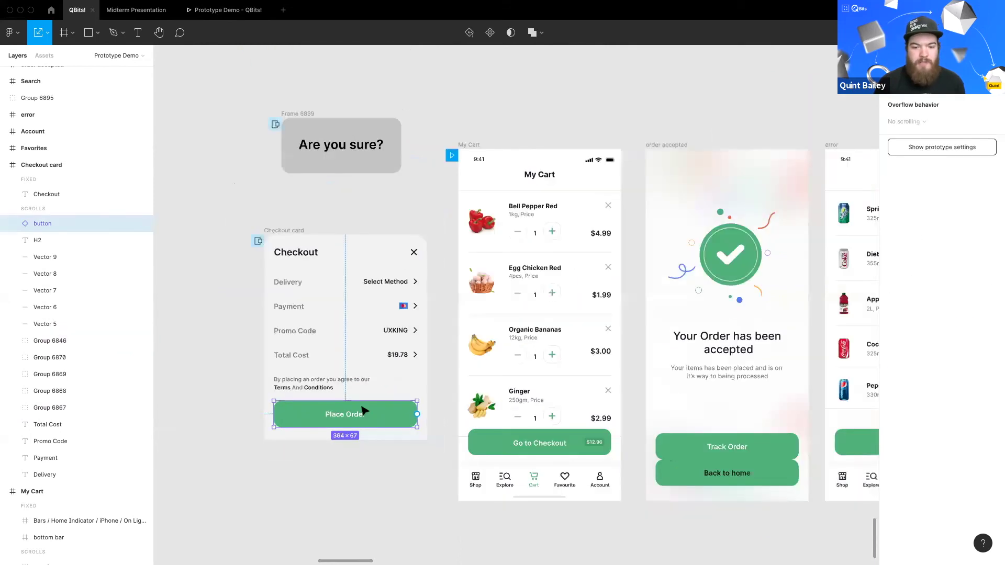
scroll(365, 410, "right", 3)
scroll(352, 411, "down", 2)
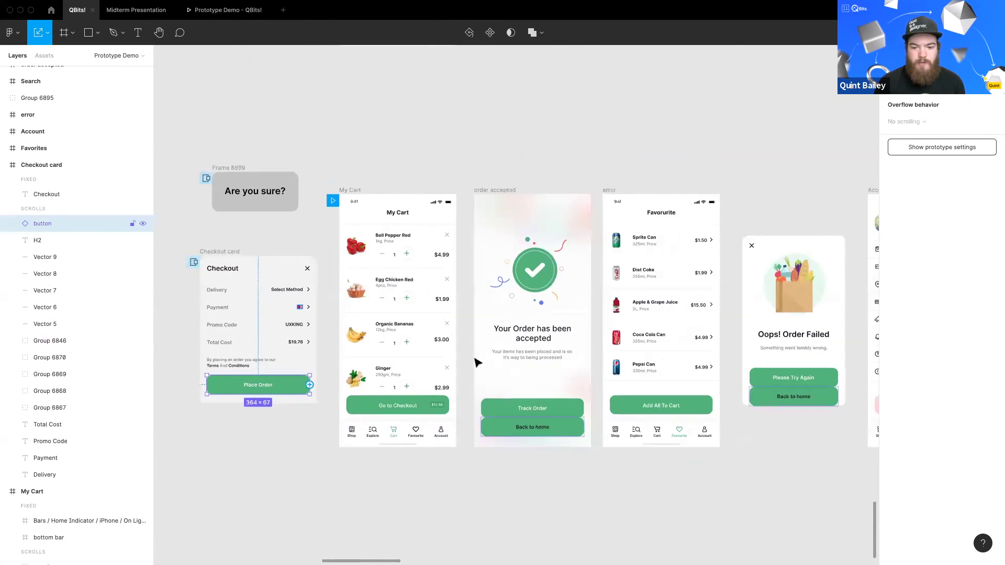
left_click(289, 157)
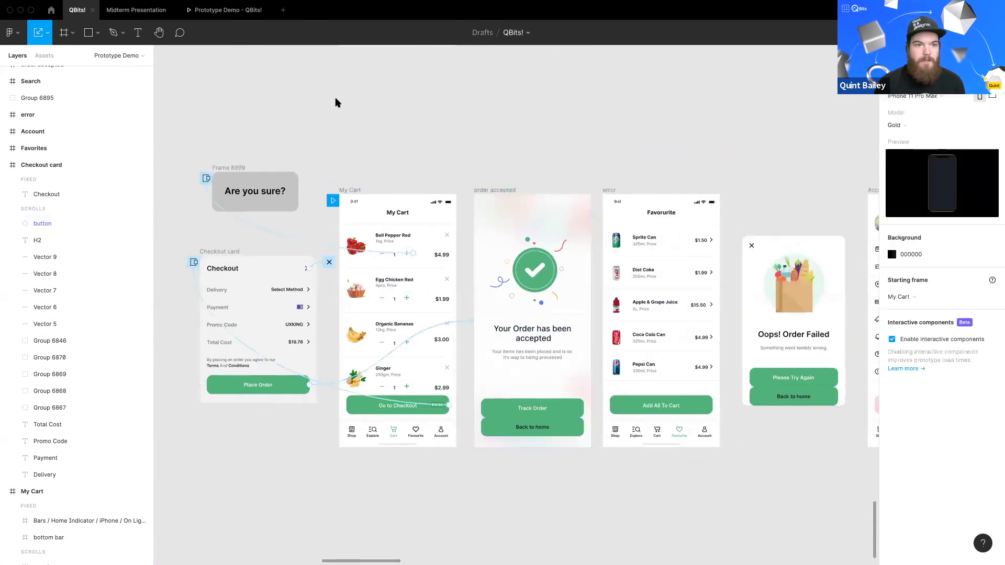
Step: In the prototype preview, dismiss the "Are you sure?" popup, test opening and closing the Checkout card, and place the order
key("ctrl+Tab")
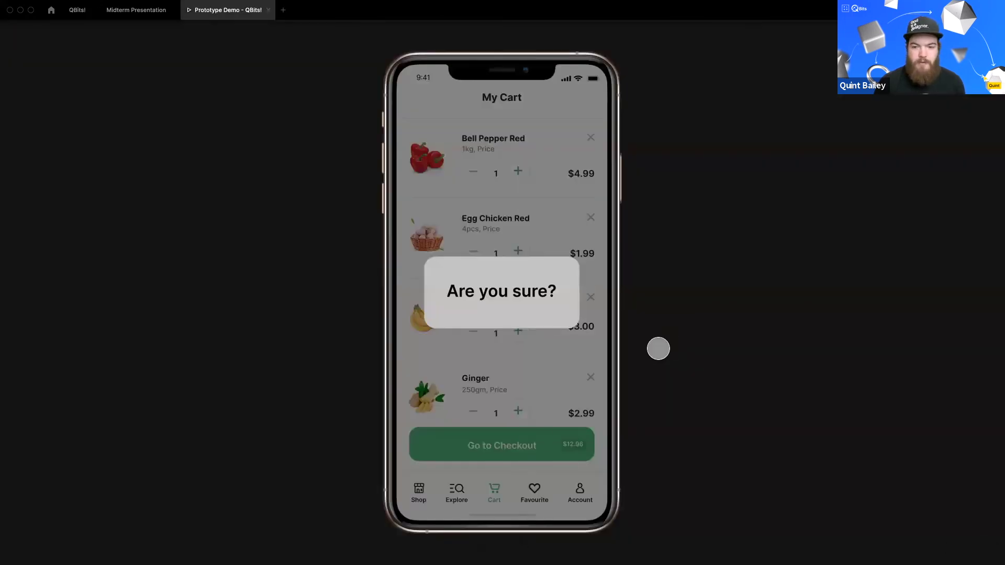
left_click(658, 345)
left_click(508, 445)
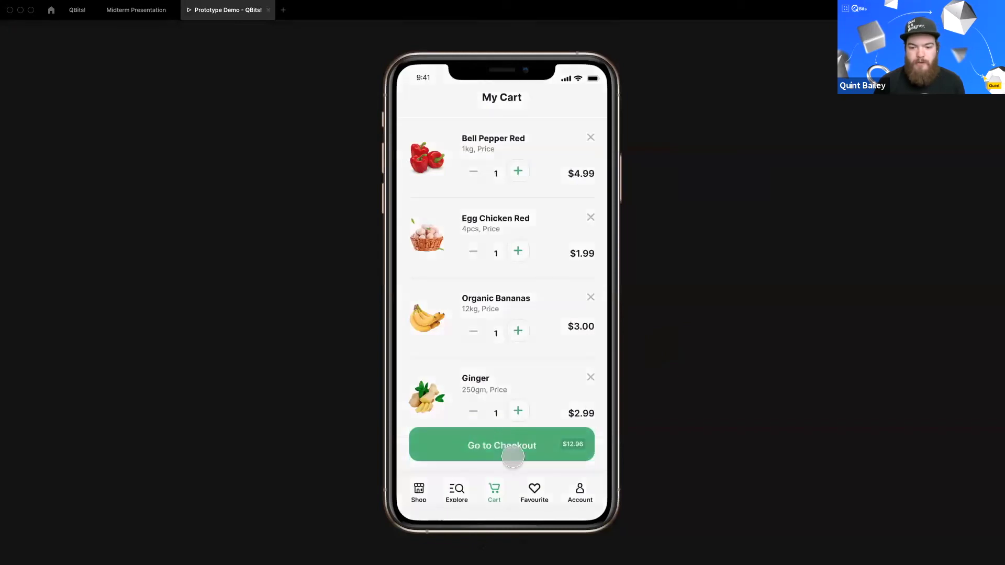
left_click(590, 276)
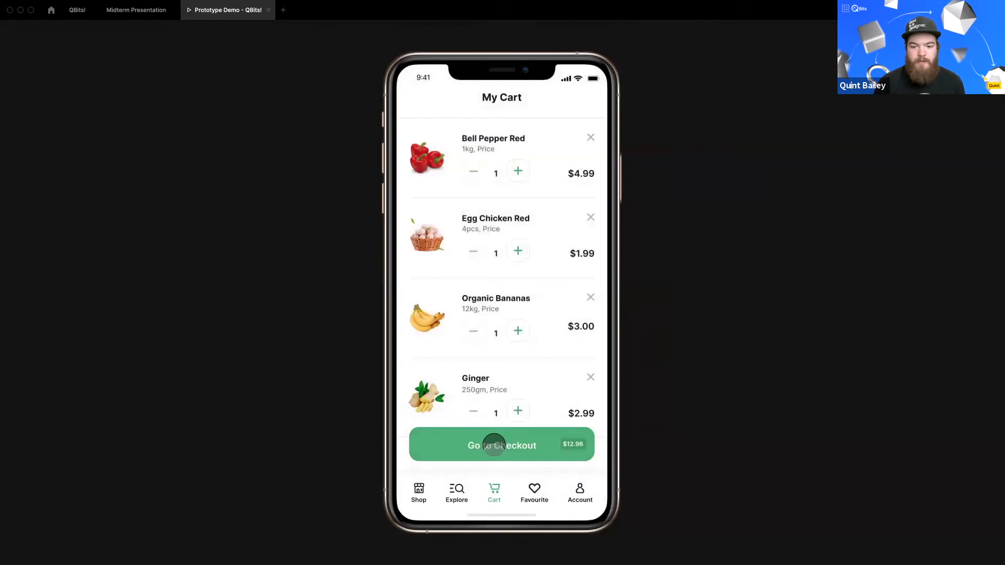
left_click(502, 450)
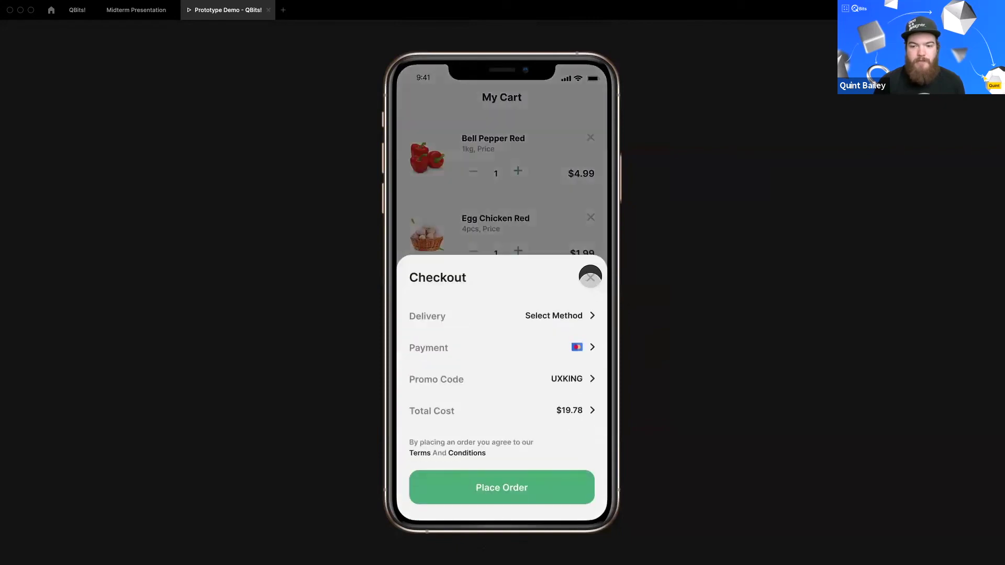
left_click(590, 276)
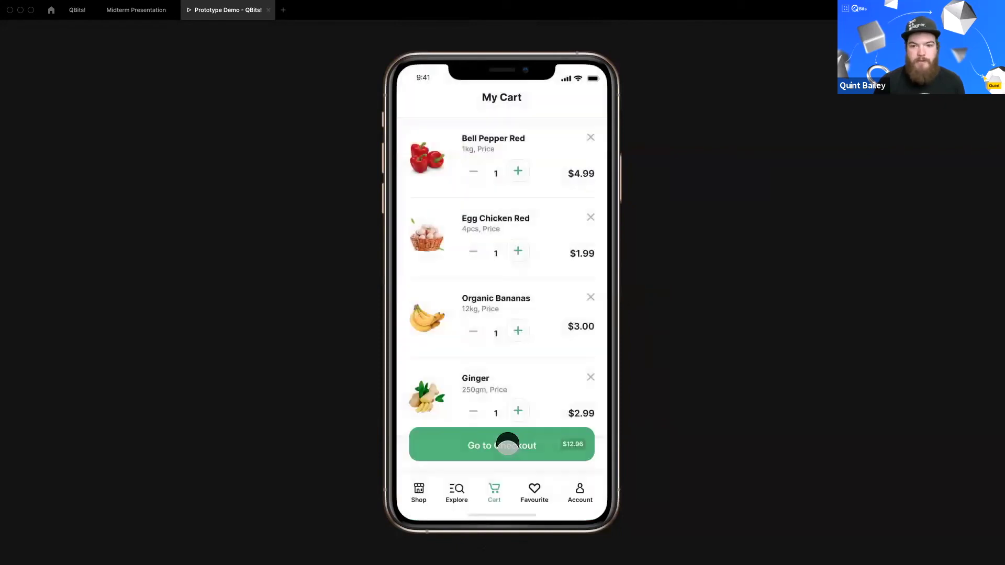
left_click(509, 445)
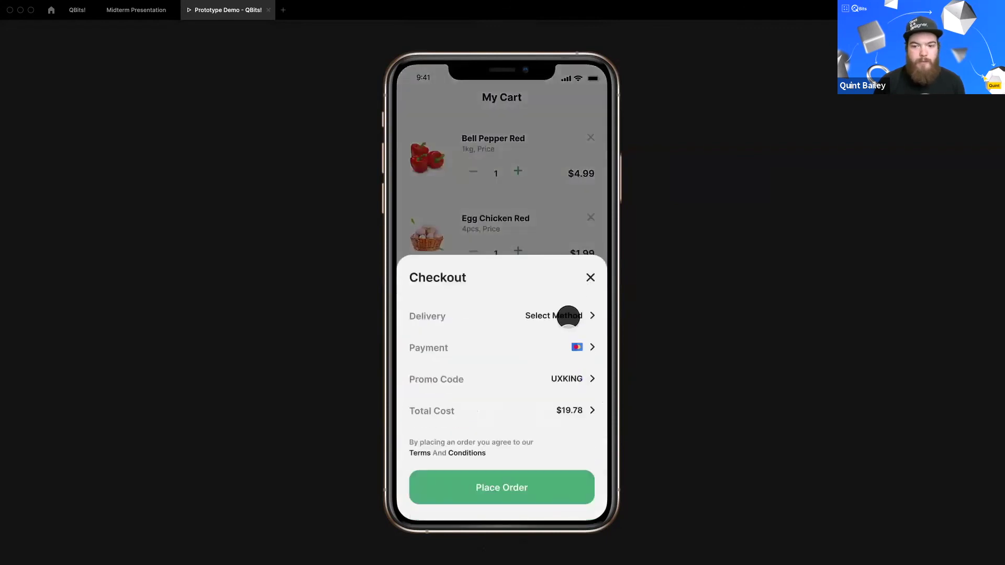
left_click(495, 489)
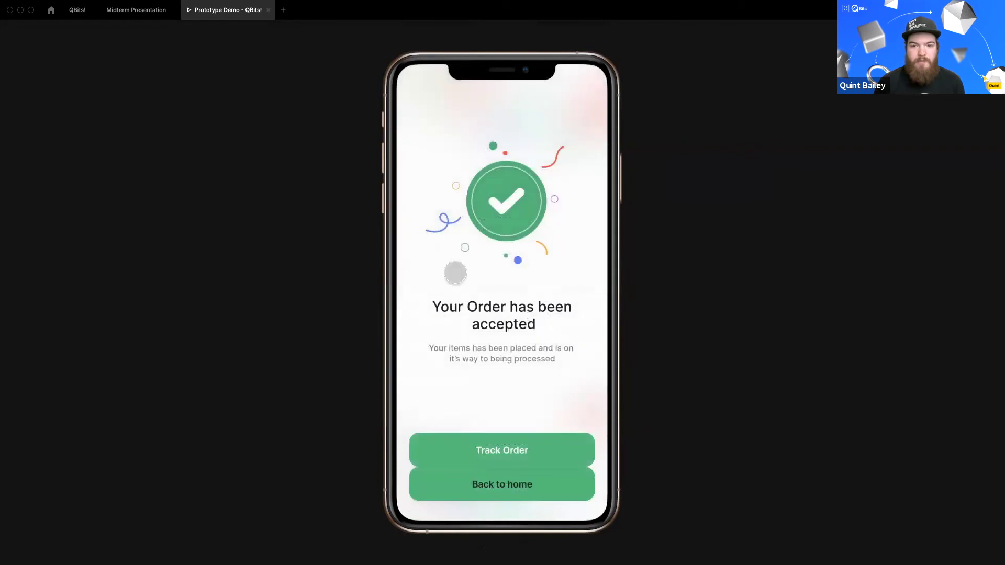
Step: Back in the design file, look over the screens beside My Cart and select the "Oops! Order Failed" card
left_click(73, 12)
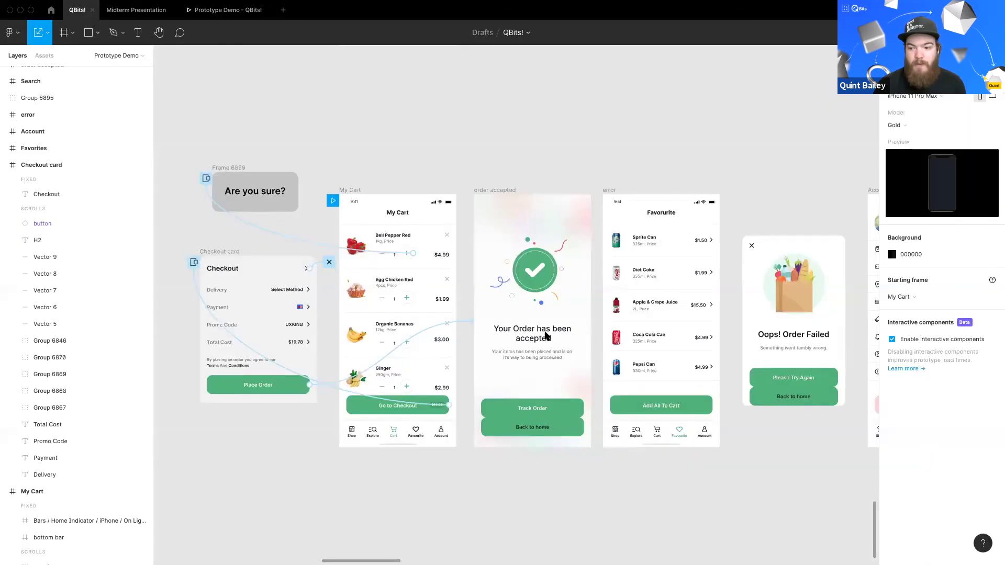
scroll(545, 334, "down", 5)
scroll(528, 332, "up", 3)
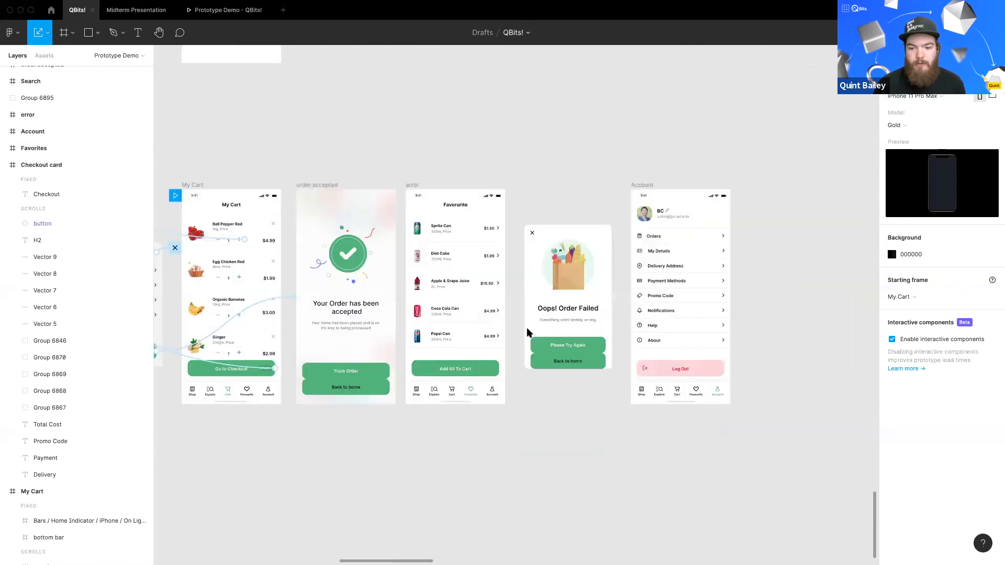
scroll(528, 333, "up", 5)
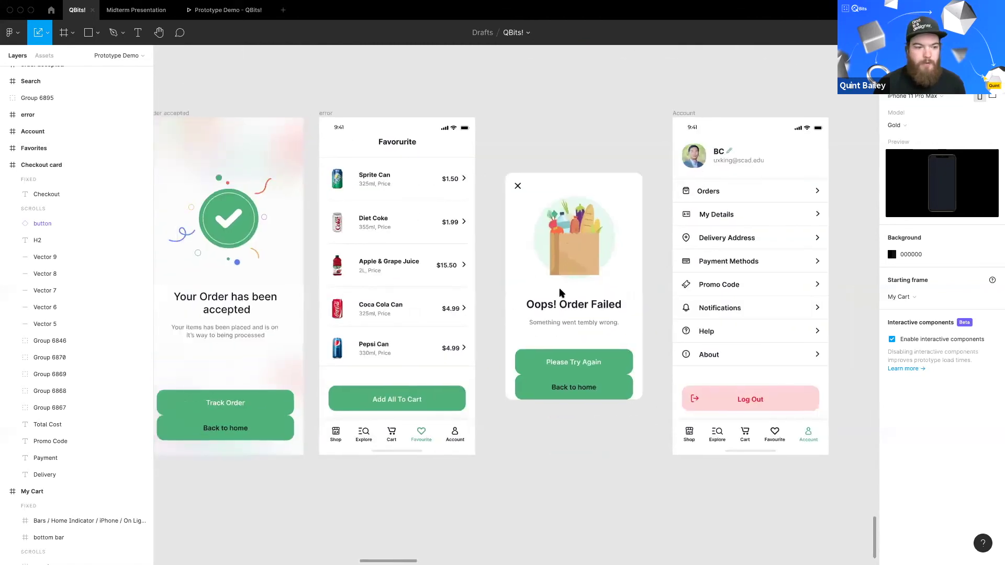
scroll(579, 345, "up", 1)
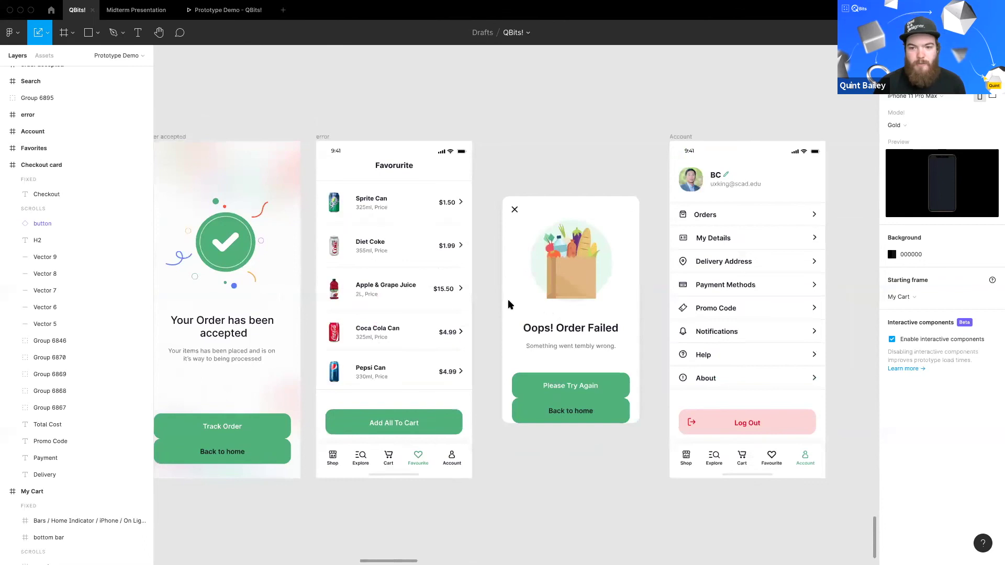
scroll(507, 305, "up", 2)
left_click(558, 319)
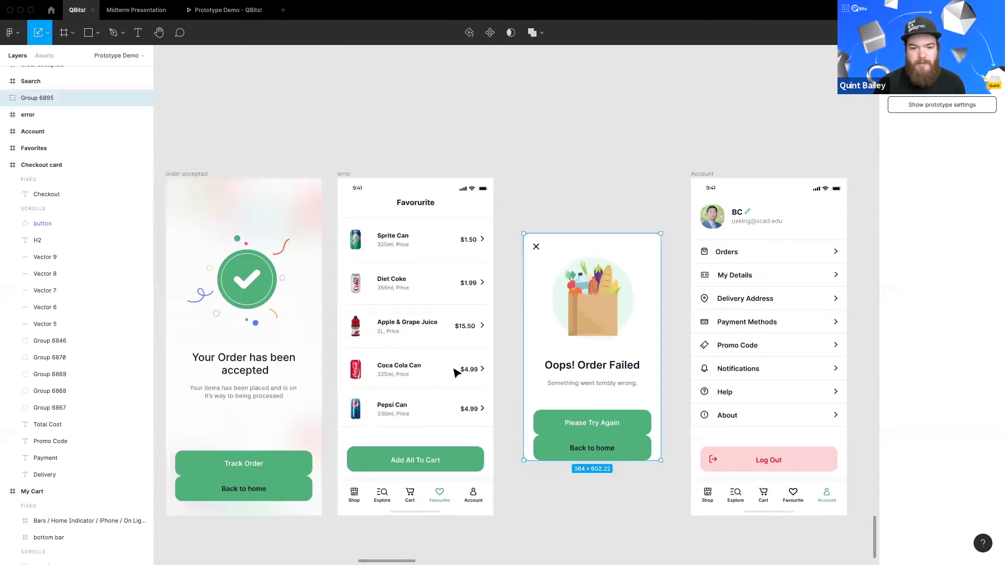
scroll(489, 363, "left", 5)
scroll(293, 413, "left", 2)
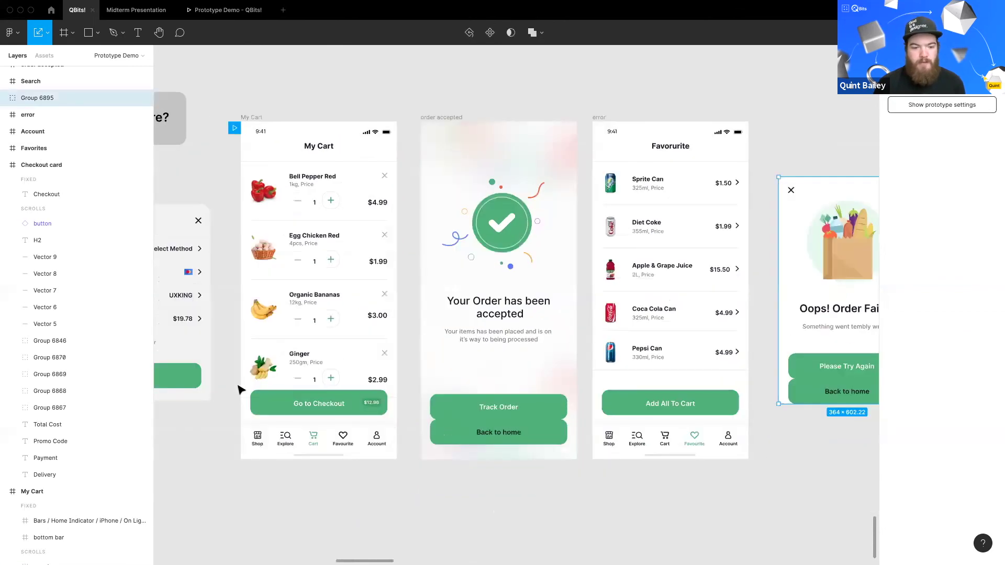
scroll(242, 386, "down", 5)
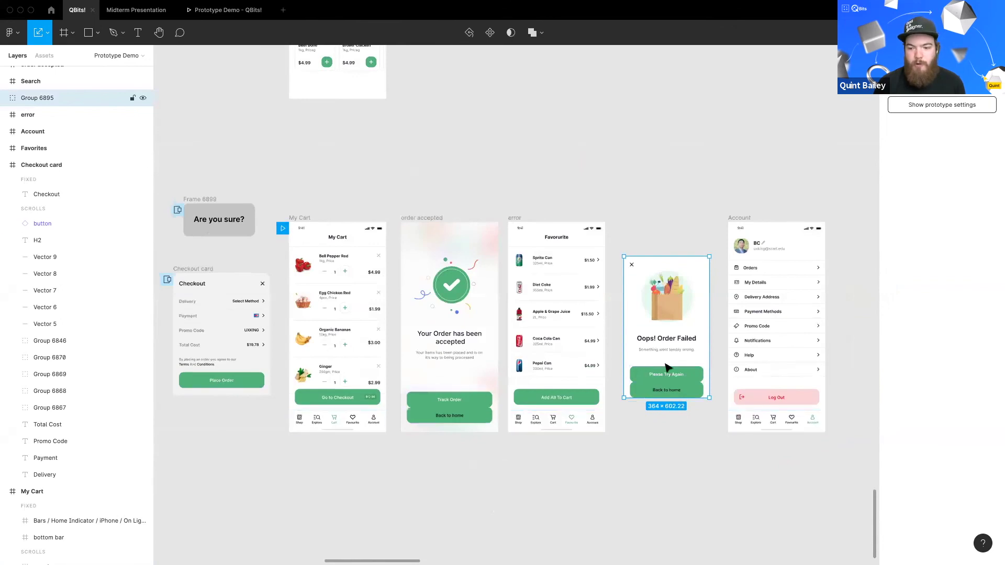
scroll(524, 289, "down", 5)
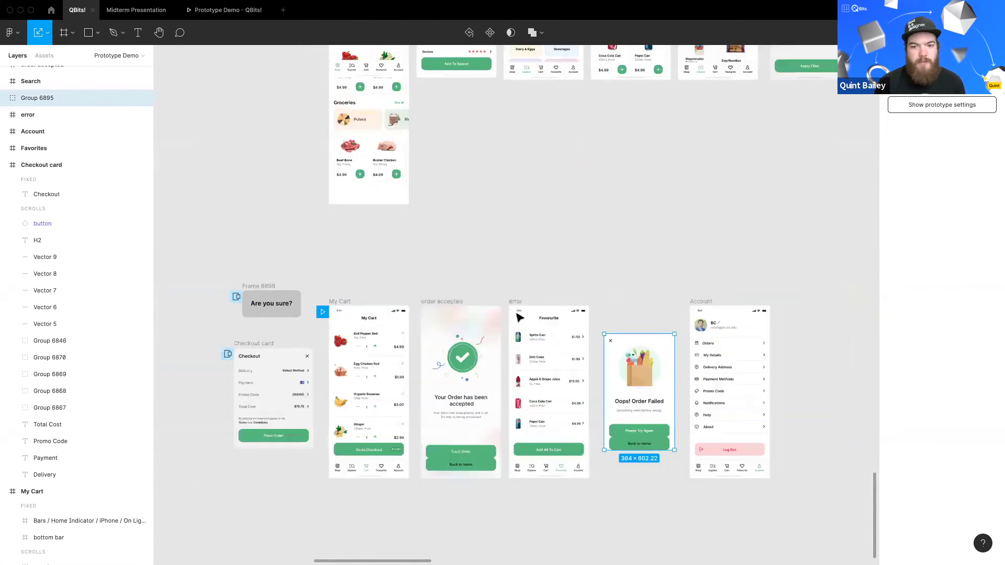
Step: Look over the rows of grocery app screens and examine the Checkout card beside My Cart and the order accepted screen
scroll(516, 372, "down", 2)
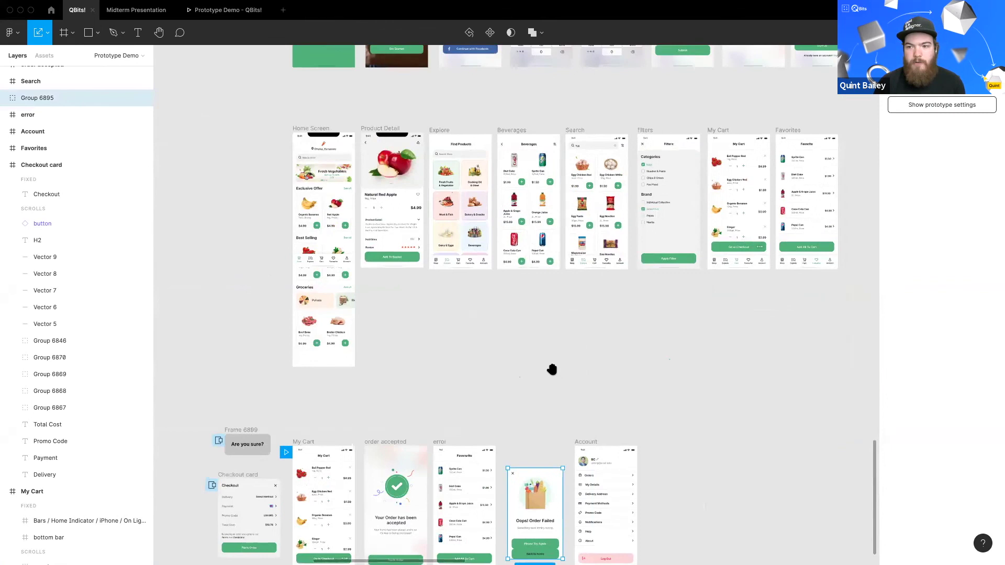
scroll(550, 370, "down", 3)
scroll(545, 418, "up", 5)
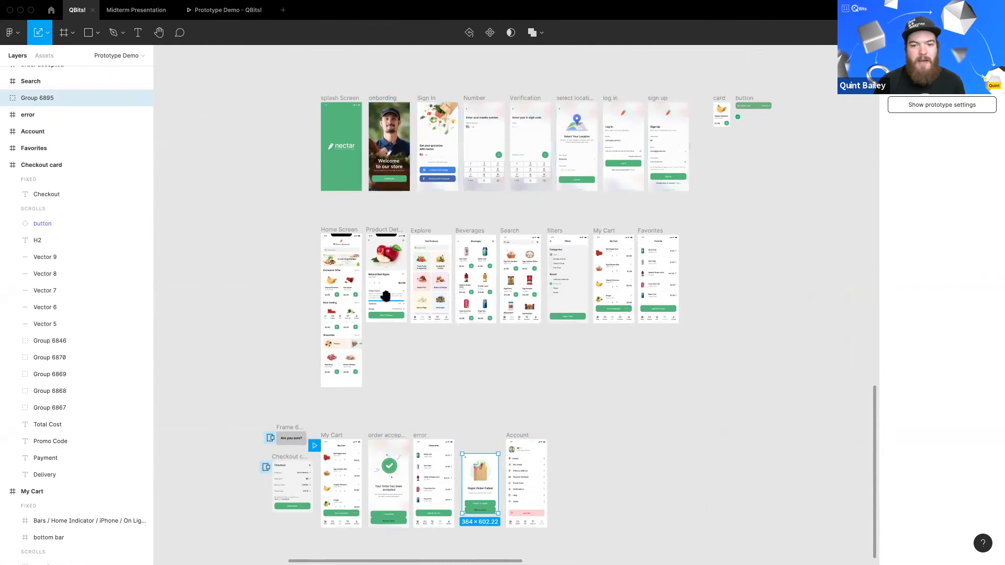
scroll(388, 298, "right", 1)
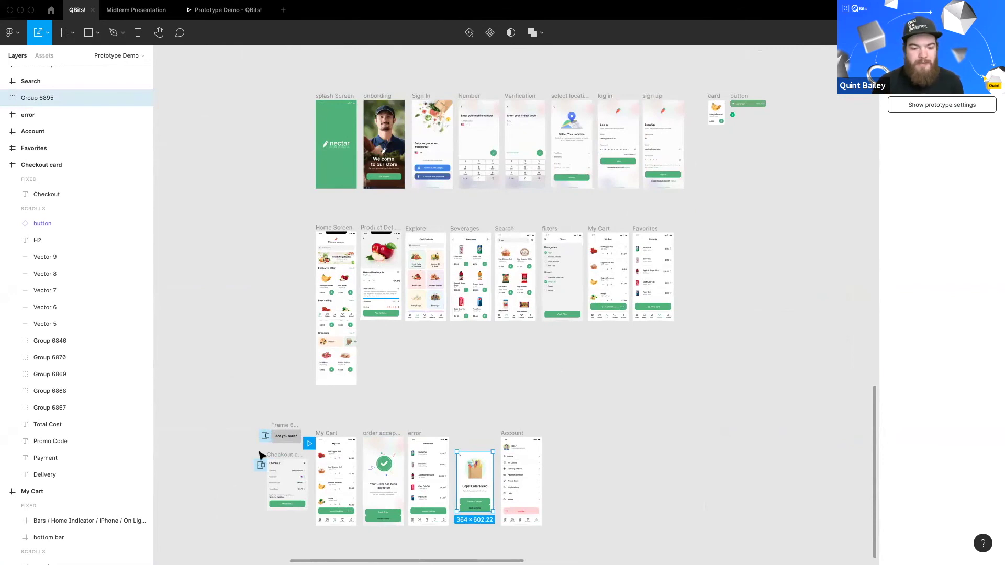
scroll(259, 498, "up", 5)
scroll(330, 359, "down", 3)
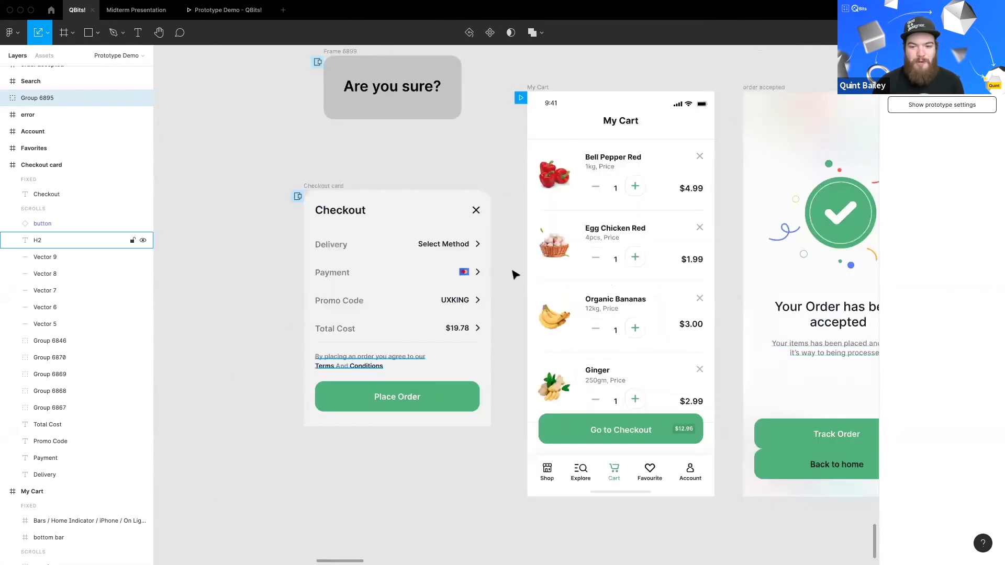
scroll(325, 346, "up", 3)
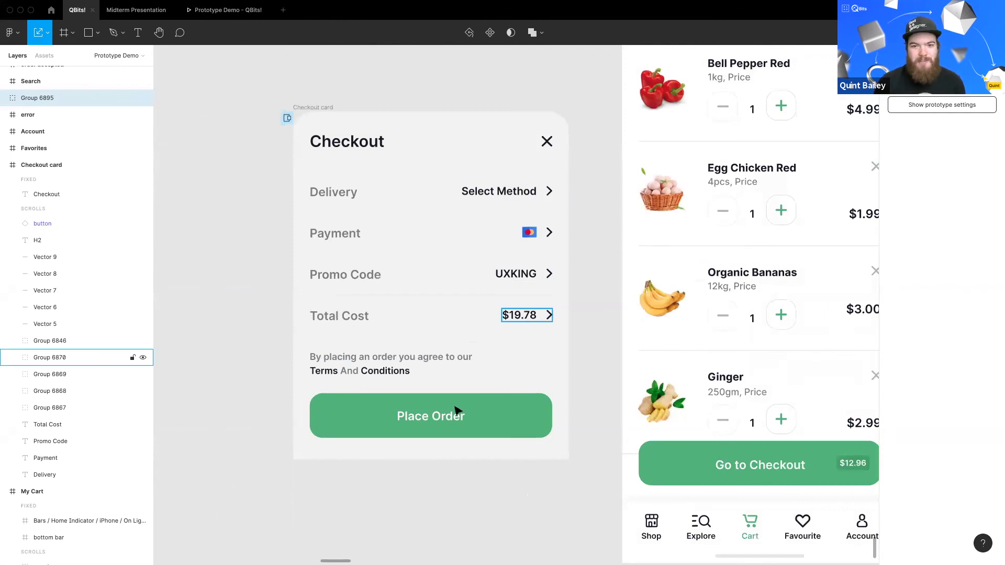
scroll(343, 325, "down", 4)
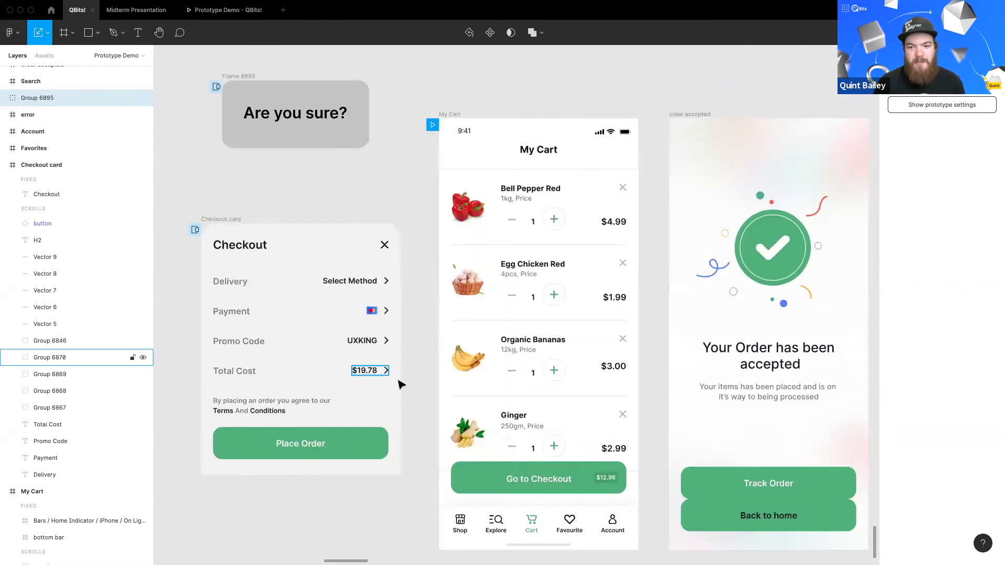
scroll(400, 385, "down", 8)
left_click_drag(498, 312, 446, 355)
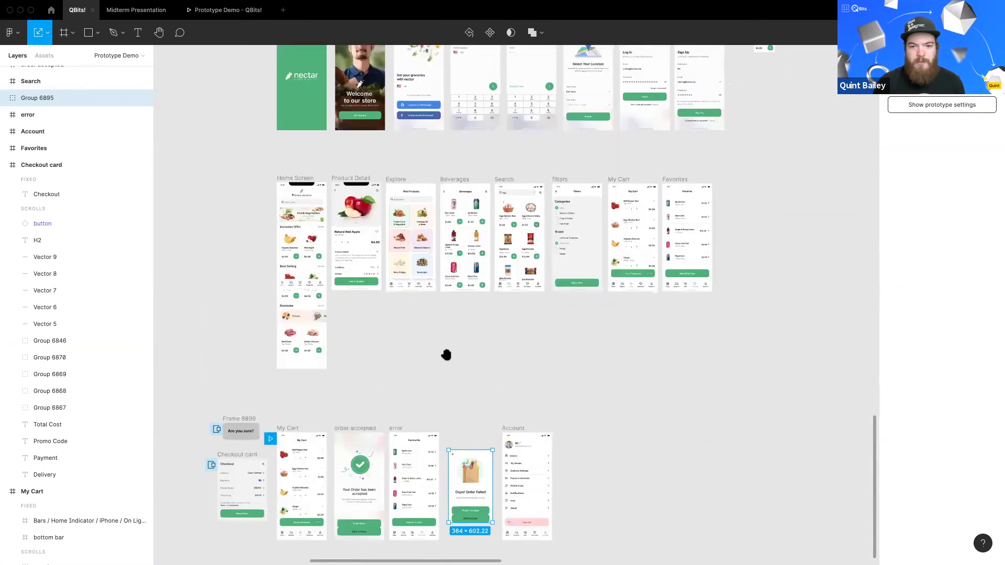
Step: Survey the whole page, from the grocery app screens to the Tab Bar, component and Smart animate demo frames
scroll(453, 363, "down", 2)
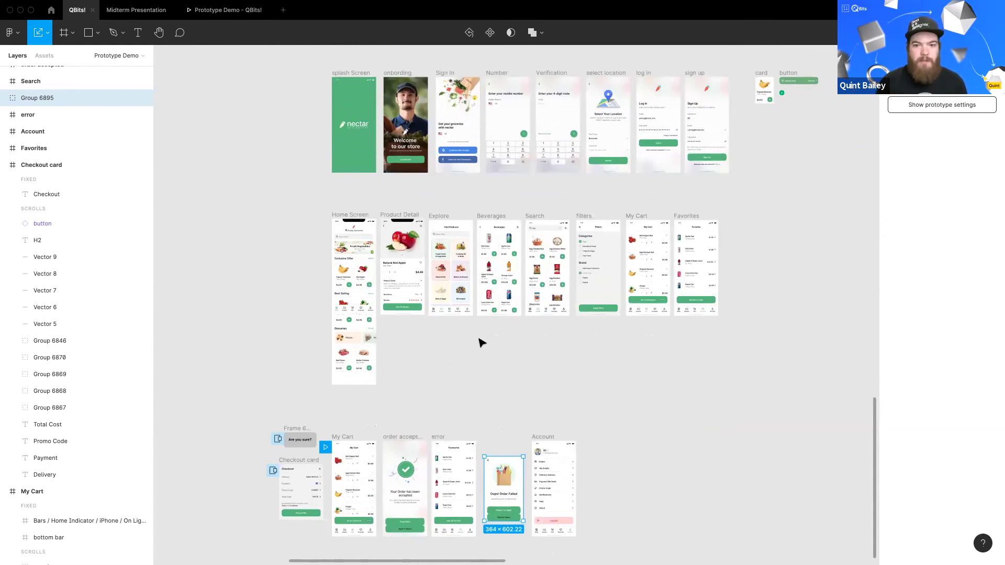
scroll(462, 346, "up", 1)
scroll(462, 345, "right", 1)
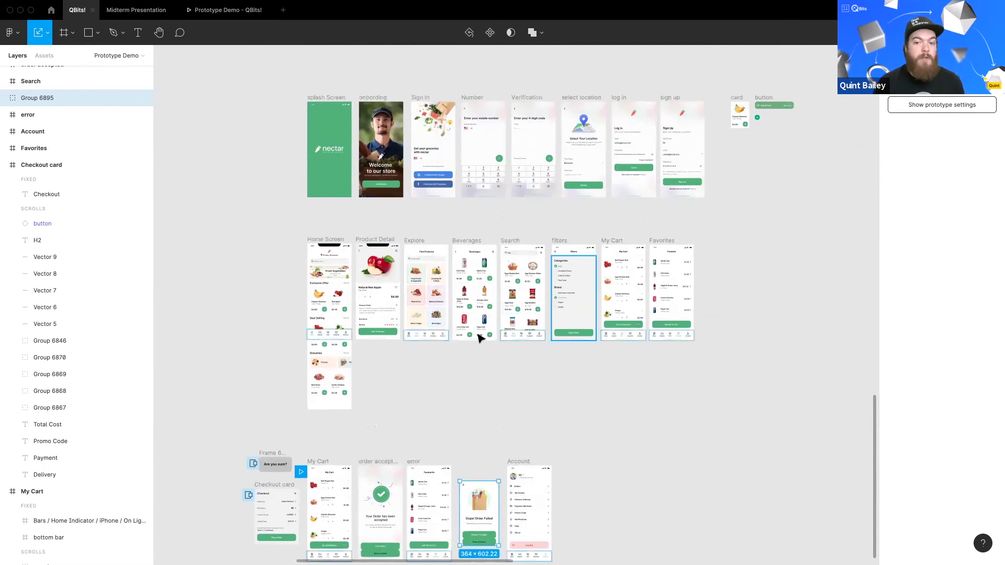
scroll(456, 347, "up", 1)
scroll(457, 347, "right", 1)
scroll(457, 346, "down", 2)
scroll(459, 329, "up", 10)
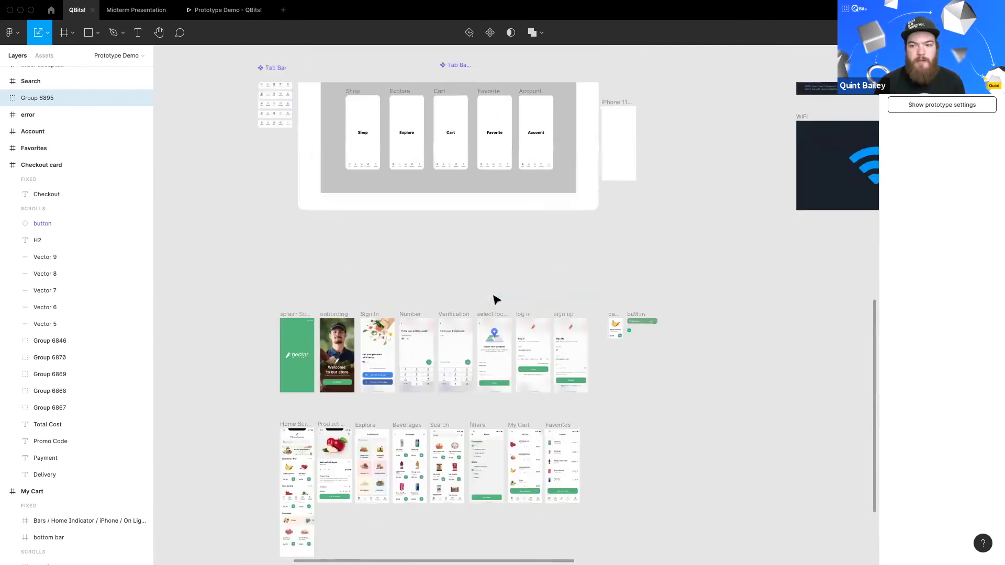
scroll(462, 316, "down", 5)
scroll(498, 346, "up", 2)
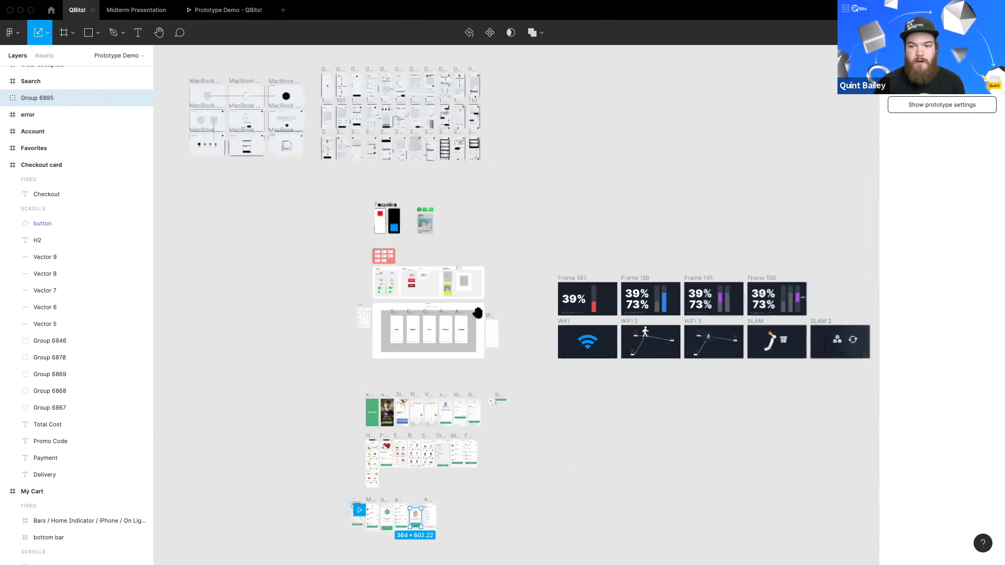
scroll(526, 371, "down", 2)
scroll(526, 371, "up", 5)
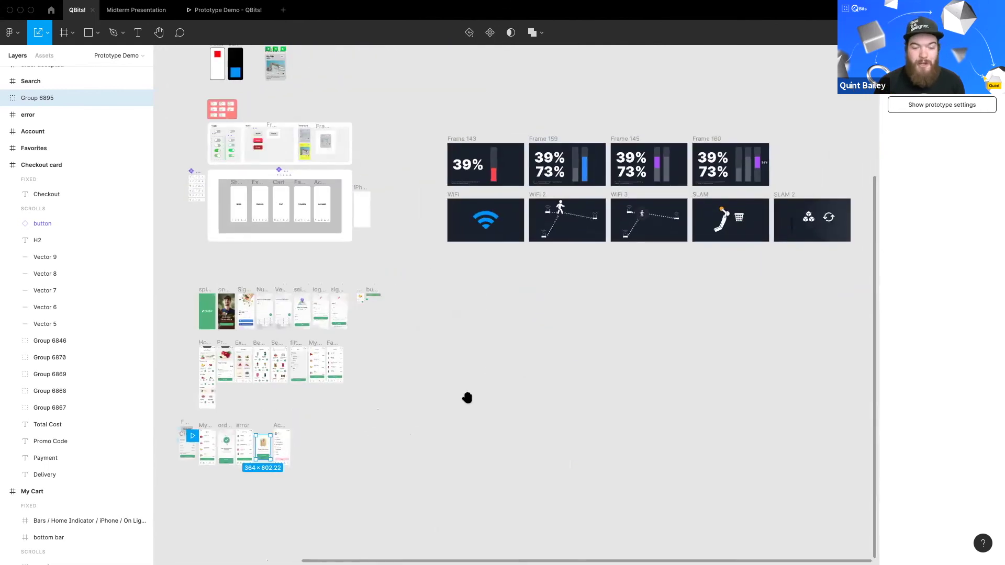
scroll(474, 414, "up", 2)
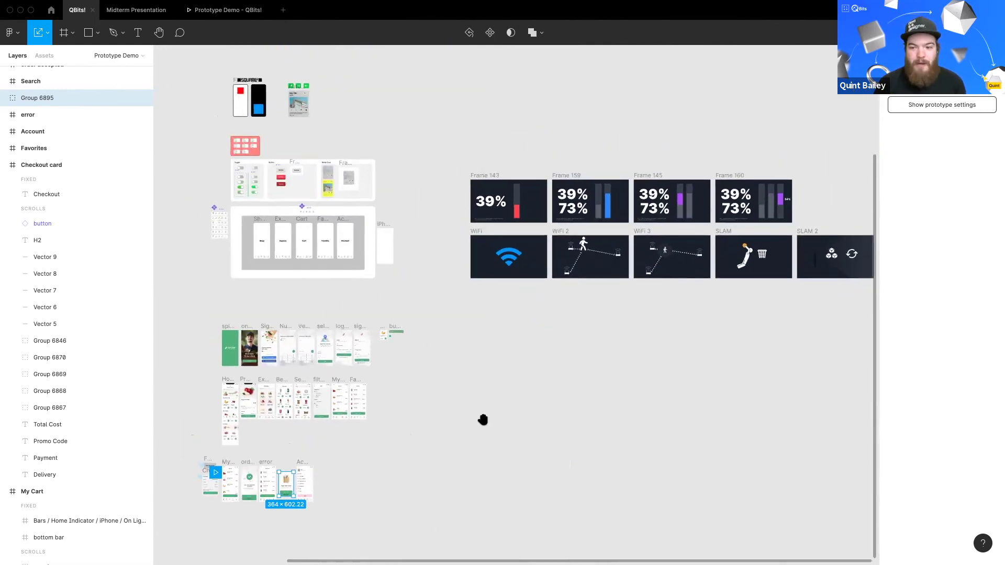
scroll(482, 424, "up", 1)
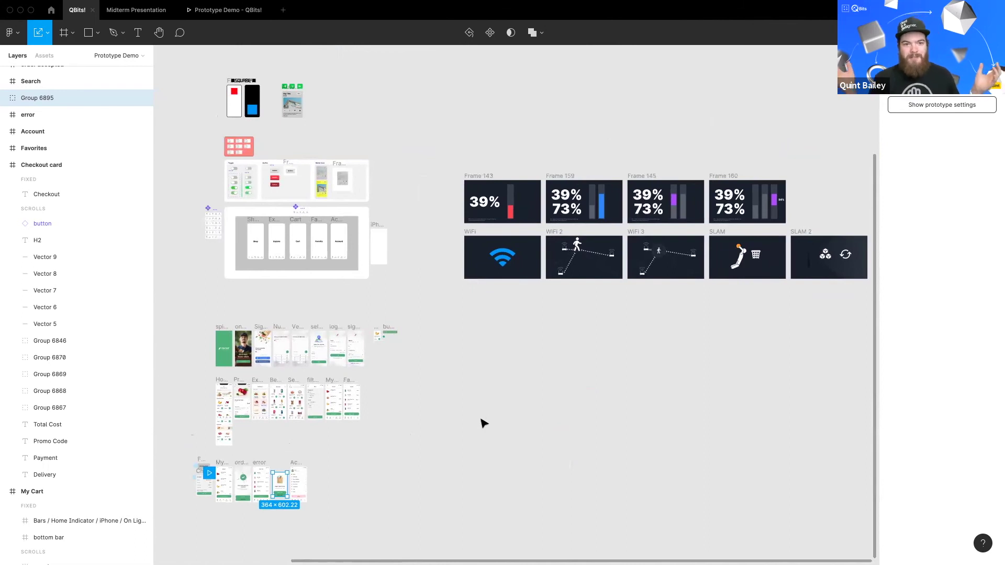